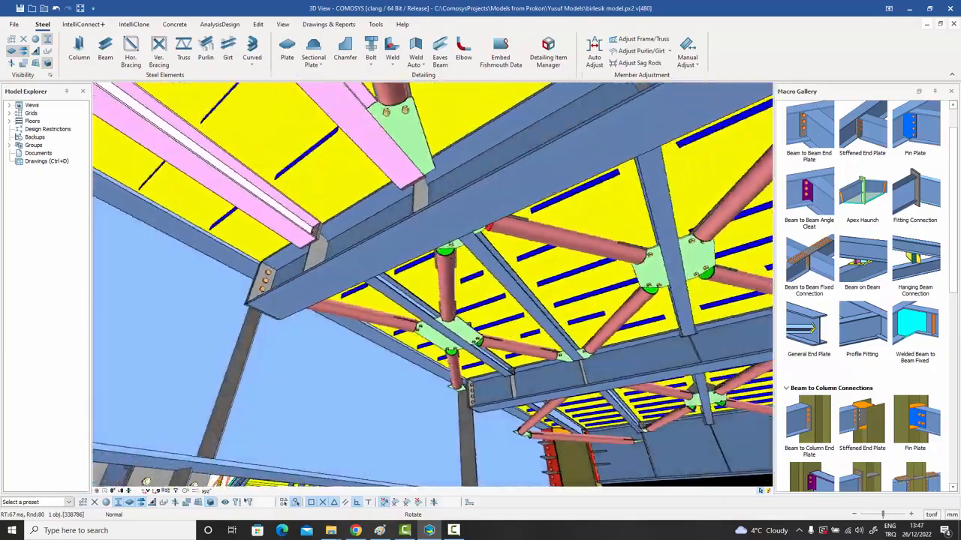
# Orbit and pan the steel model to inspect the haunch plates, column splice and yellow slabs.
pyautogui.moveTo(146, 481); pyautogui.dragTo(352, 330, button='middle')
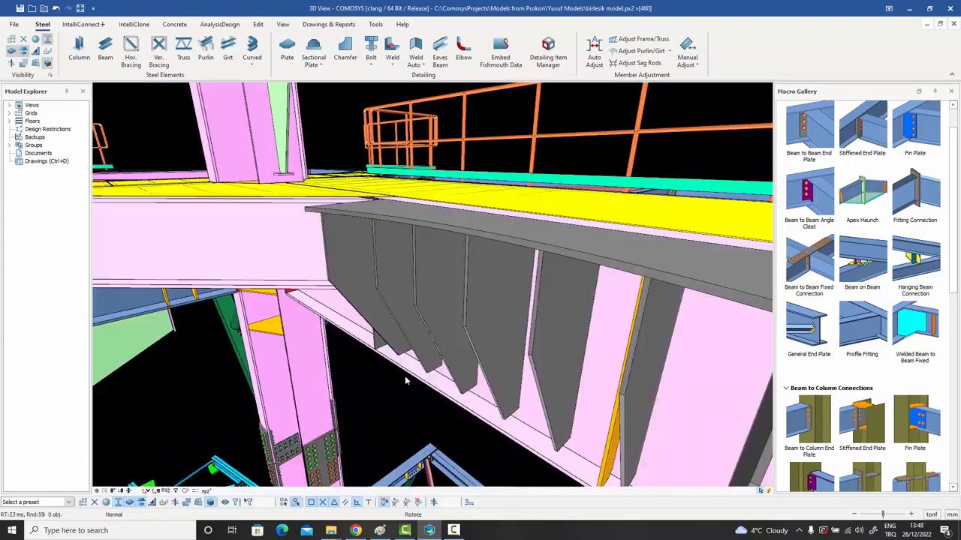
pyautogui.moveTo(405, 380); pyautogui.dragTo(360, 263, button='middle')
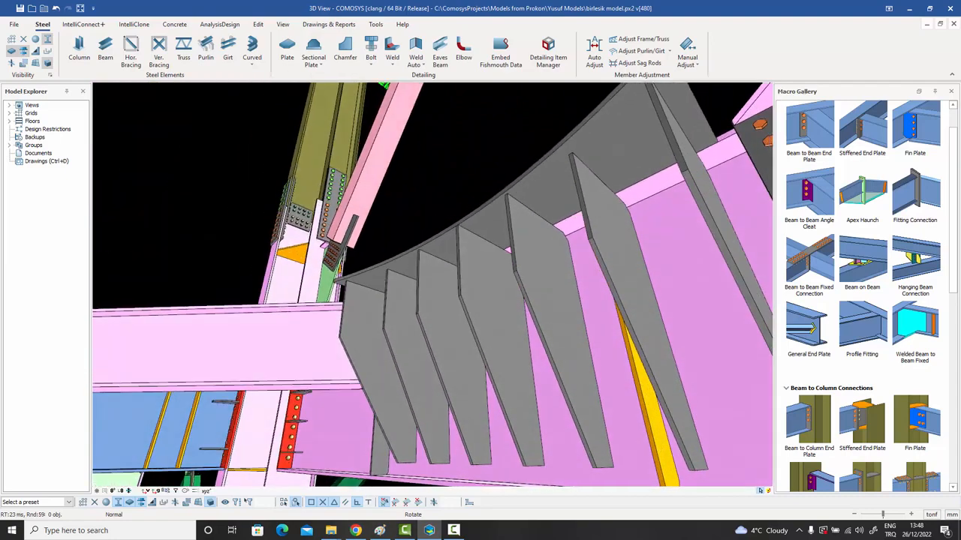
pyautogui.scroll(-3, 401, 354)
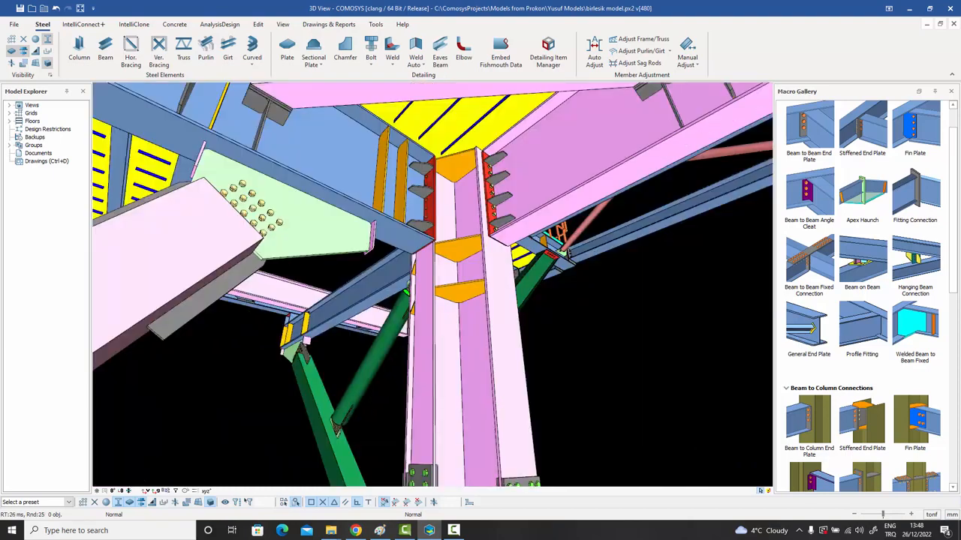
pyautogui.moveTo(424, 279); pyautogui.dragTo(396, 302, button='middle')
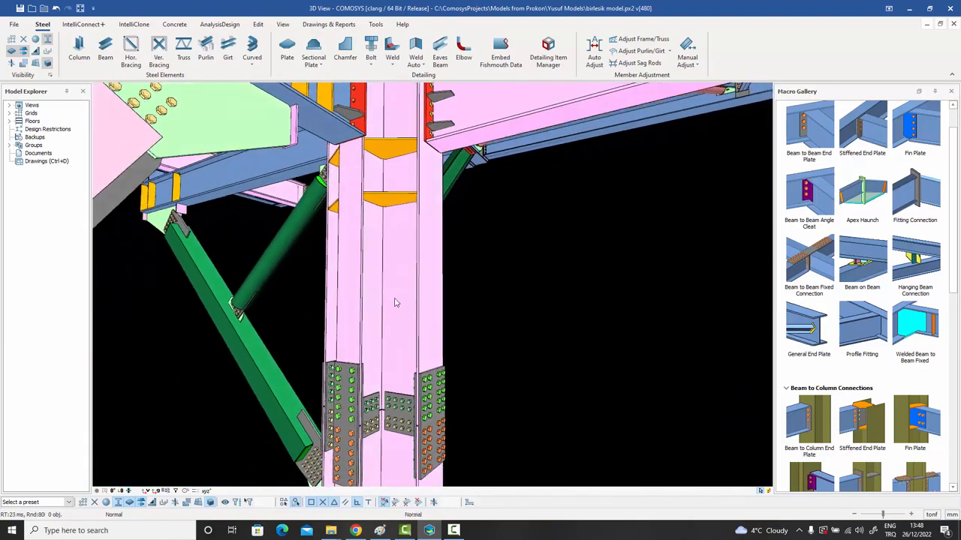
pyautogui.moveTo(417, 124); pyautogui.dragTo(392, 237, button='middle')
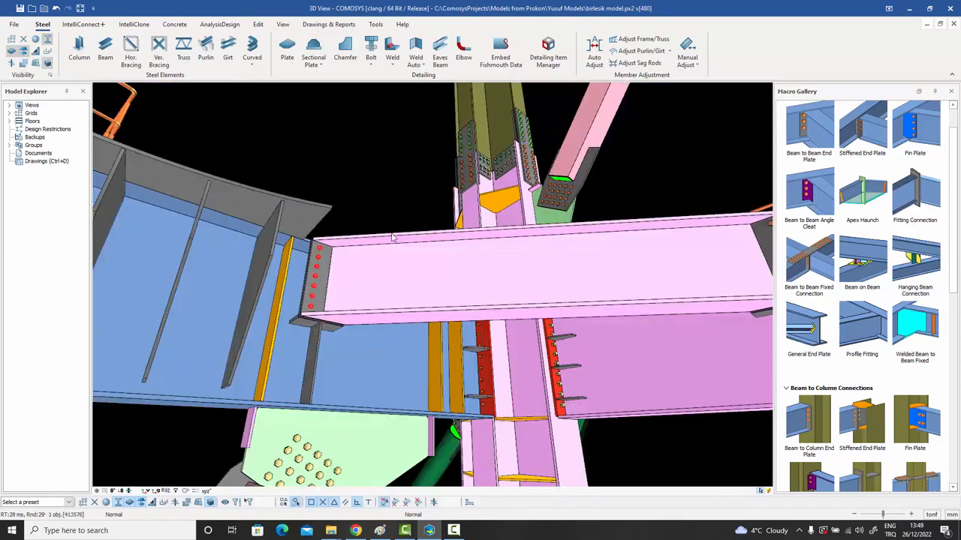
pyautogui.moveTo(319, 275); pyautogui.dragTo(353, 167, button='middle')
pyautogui.moveTo(349, 211); pyautogui.dragTo(418, 234, button='middle')
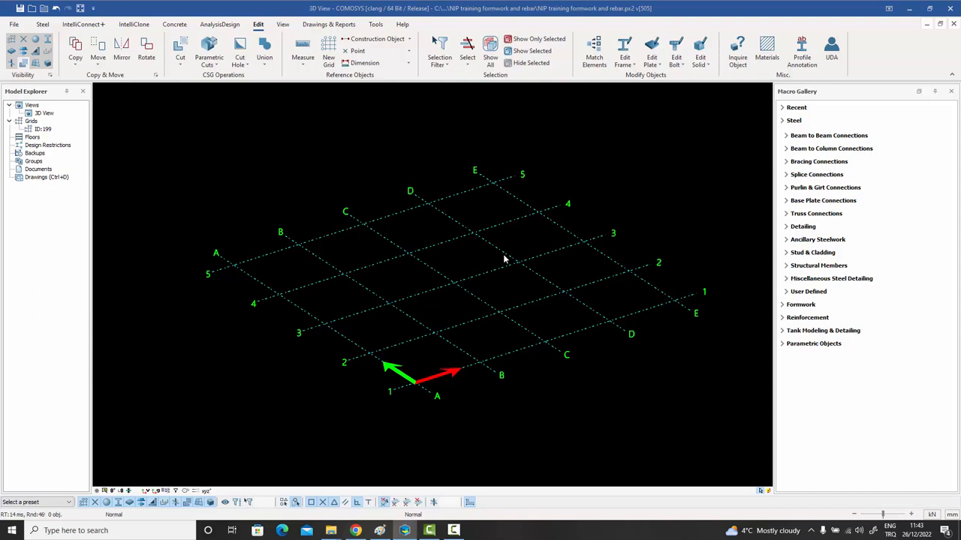
pyautogui.click(16, 27)
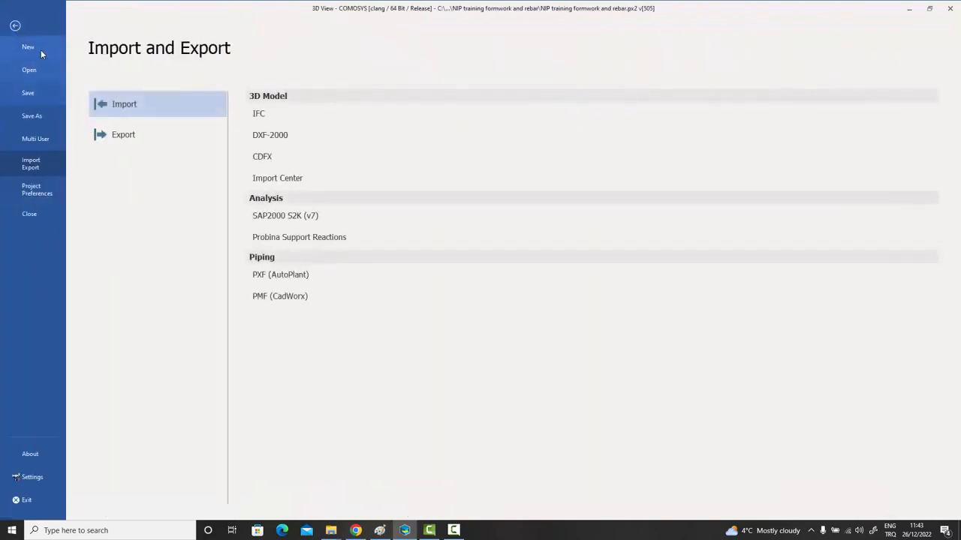
pyautogui.click(124, 136)
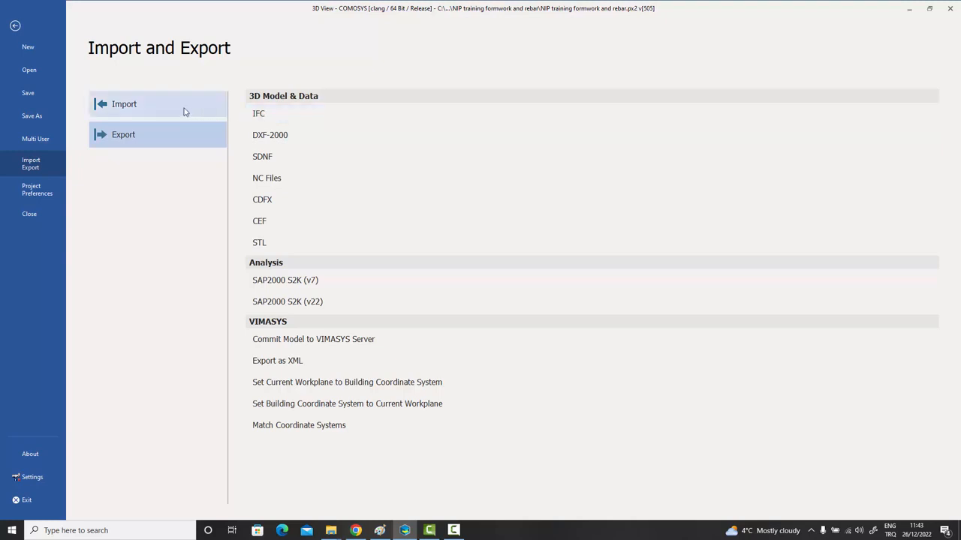
pyautogui.click(138, 109)
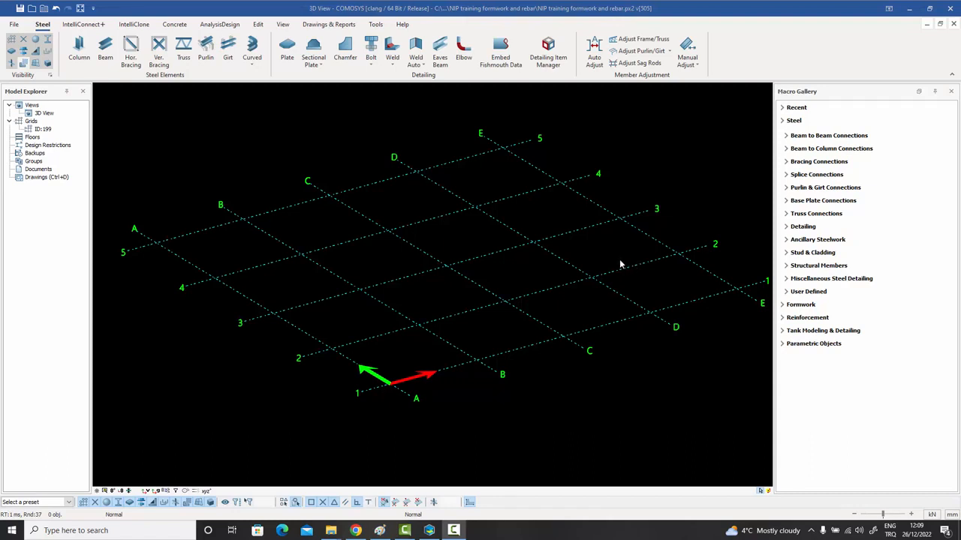
# Go to the Import/Export page of the File backstage to list the import formats.
pyautogui.click(16, 29)
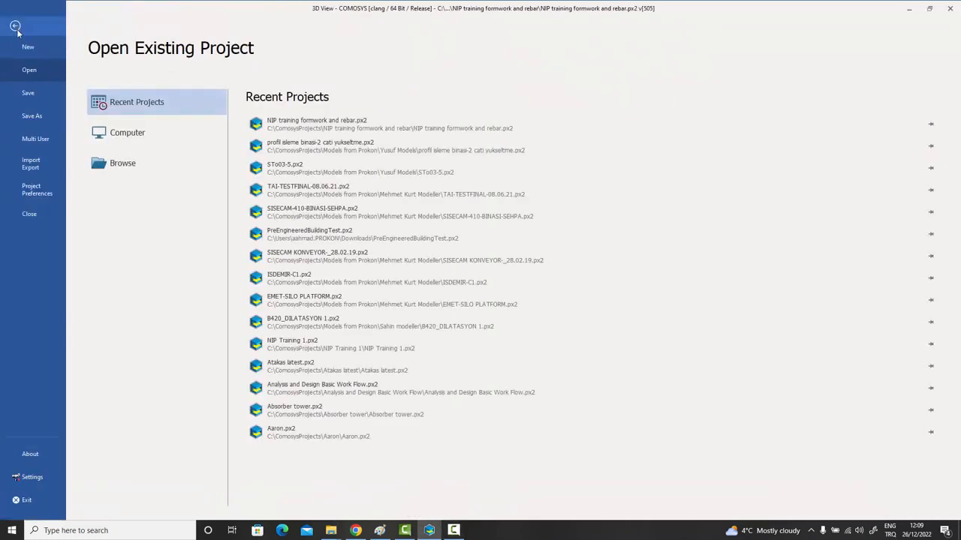
pyautogui.click(35, 162)
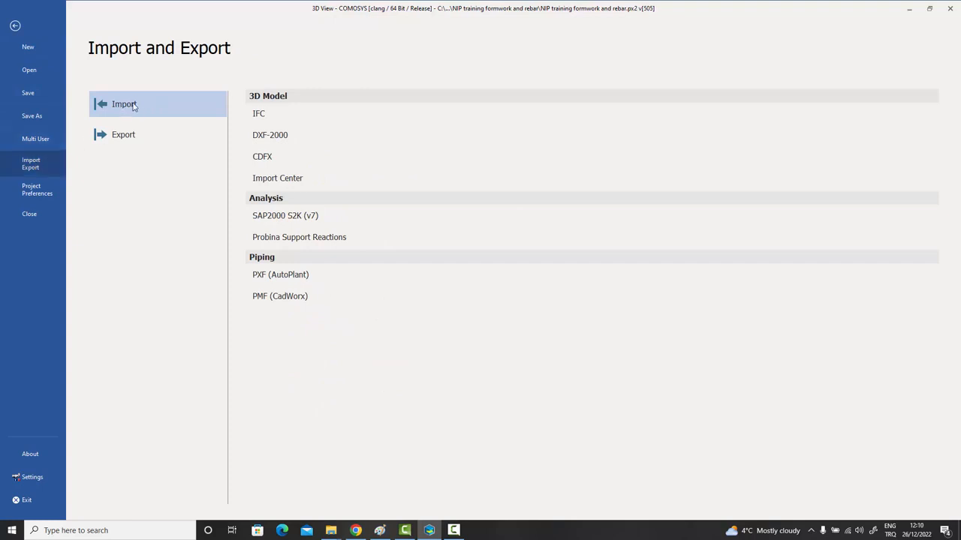
# Bring up the IFC import settings and enable importing solids and cuts.
pyautogui.click(269, 114)
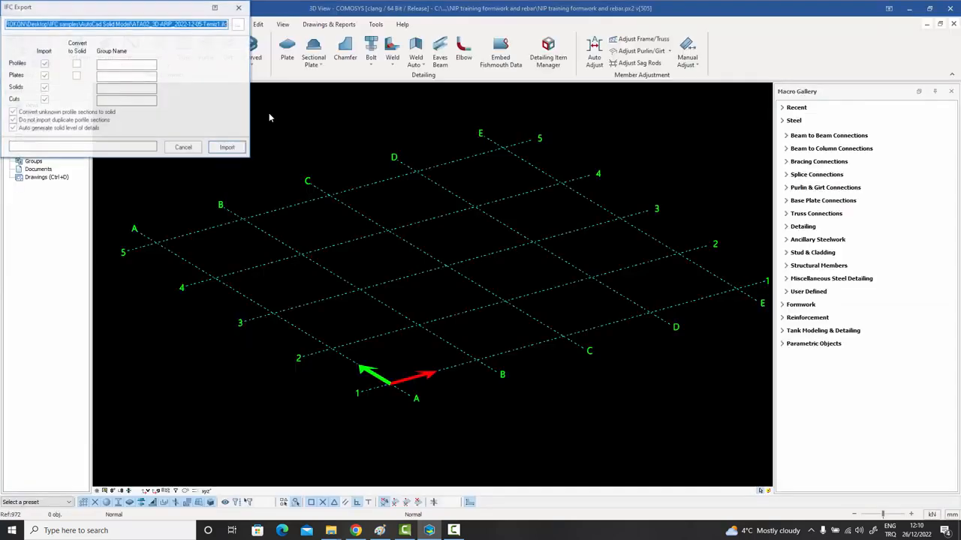
pyautogui.moveTo(115, 8); pyautogui.dragTo(578, 105)
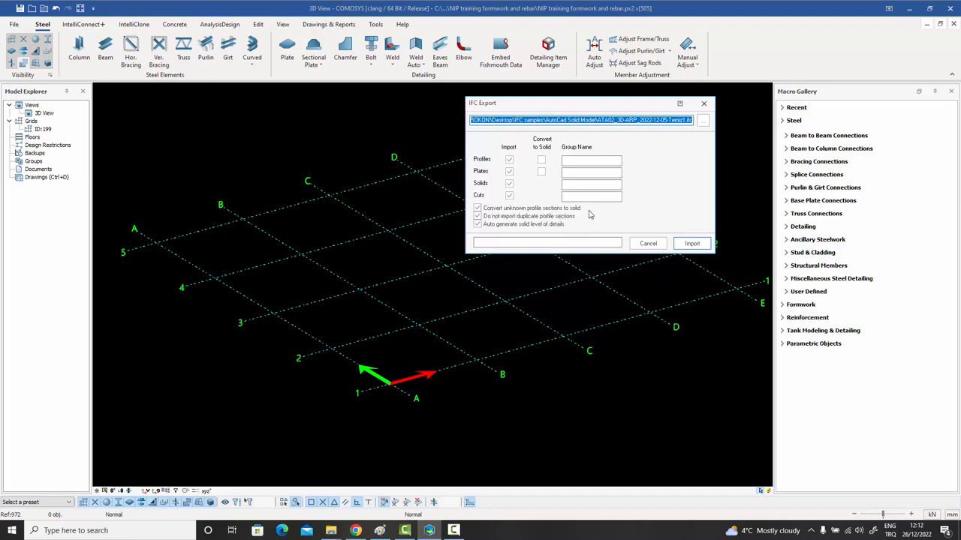
pyautogui.click(508, 183)
pyautogui.click(510, 194)
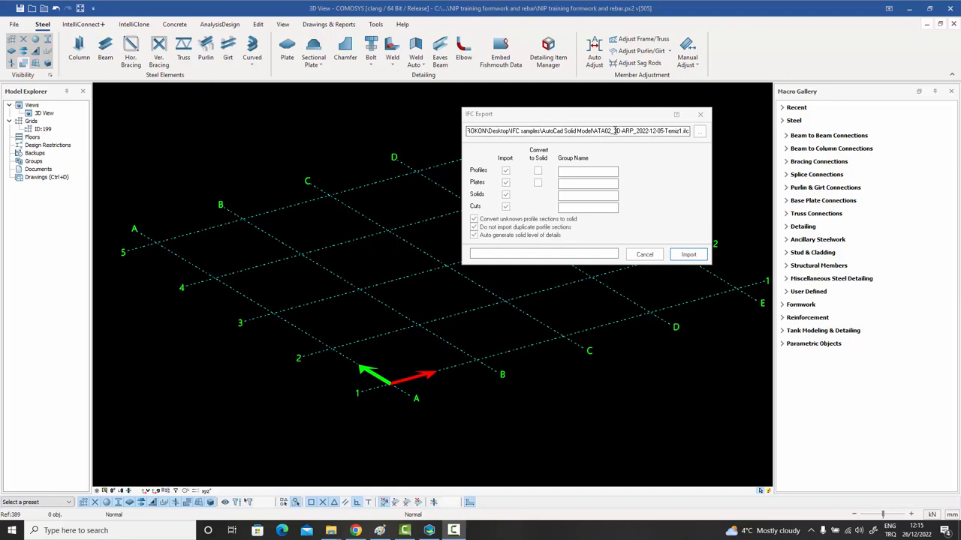
# Browse the IFC samples, open the AutoCad Formwork folder and choose RC Building.IFC as the source.
pyautogui.click(699, 132)
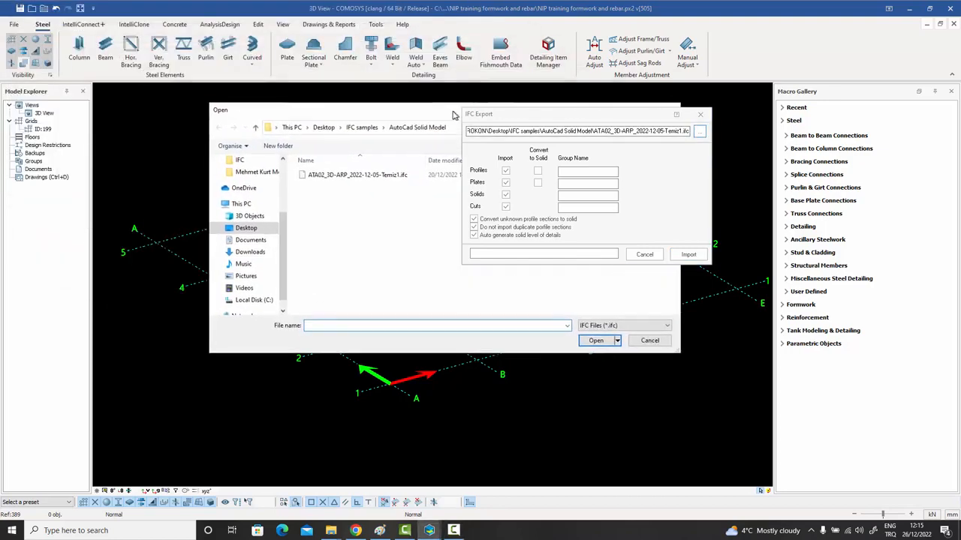
pyautogui.moveTo(302, 115); pyautogui.dragTo(144, 47)
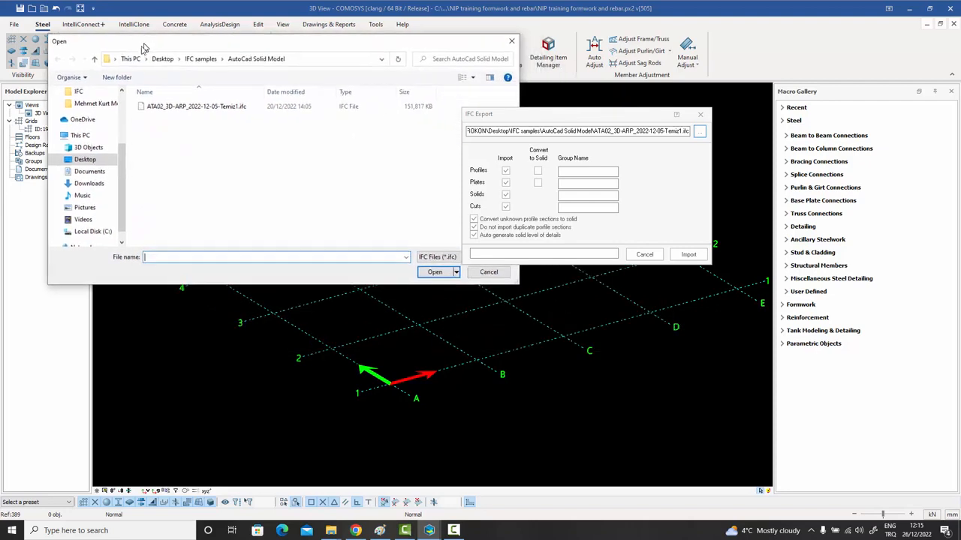
pyautogui.click(94, 58)
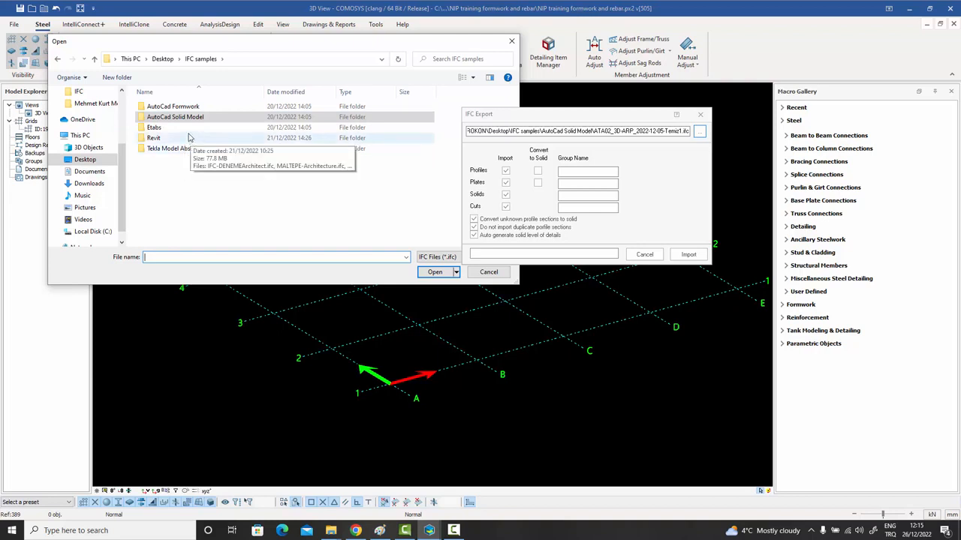
pyautogui.click(201, 108)
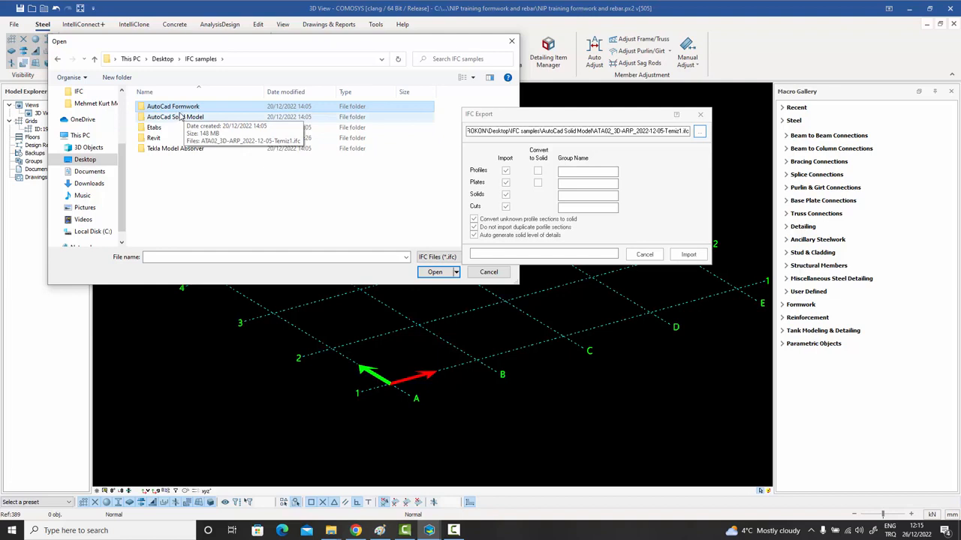
pyautogui.click(177, 120)
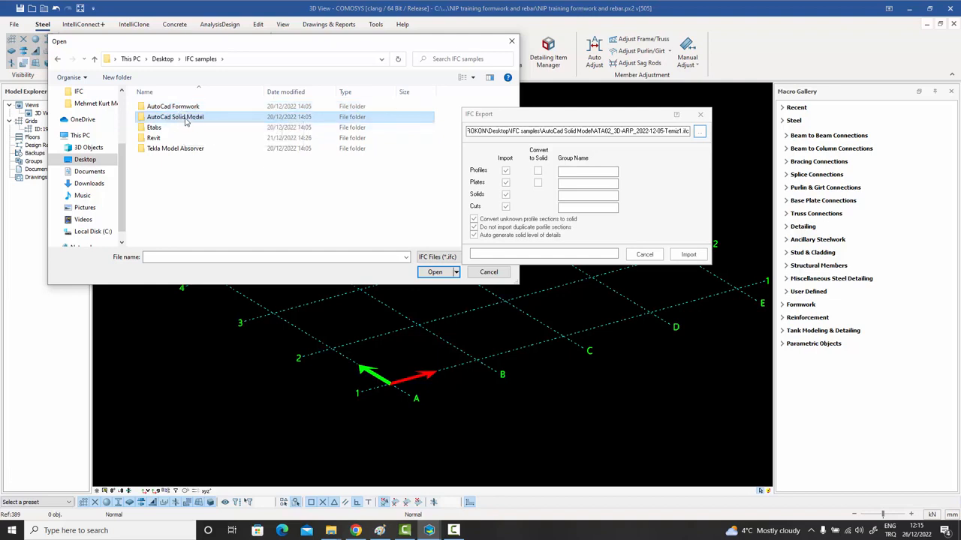
pyautogui.click(160, 129)
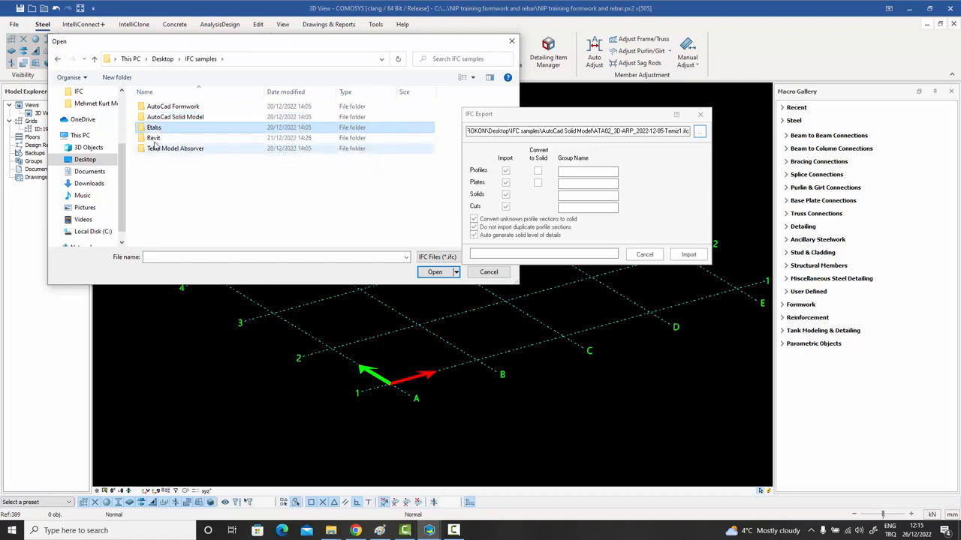
pyautogui.click(153, 139)
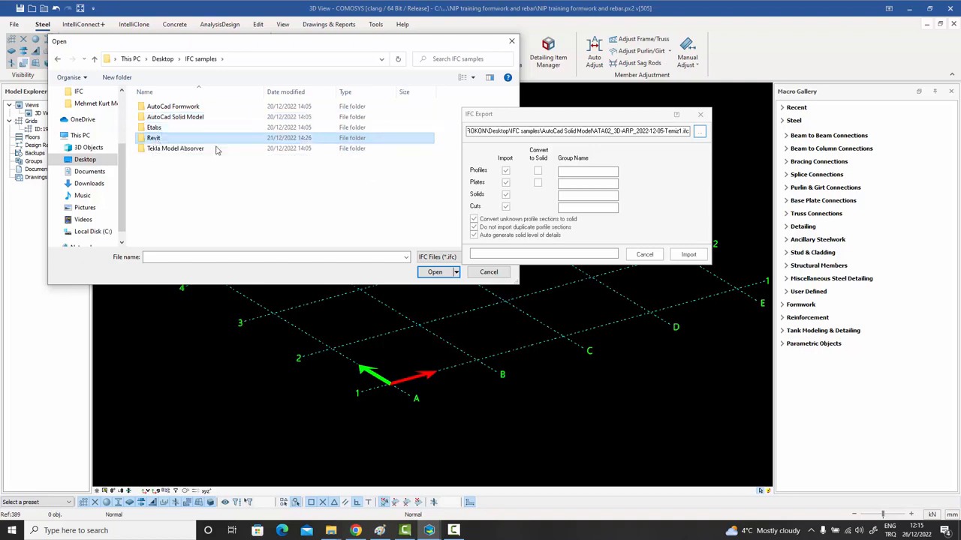
pyautogui.click(177, 149)
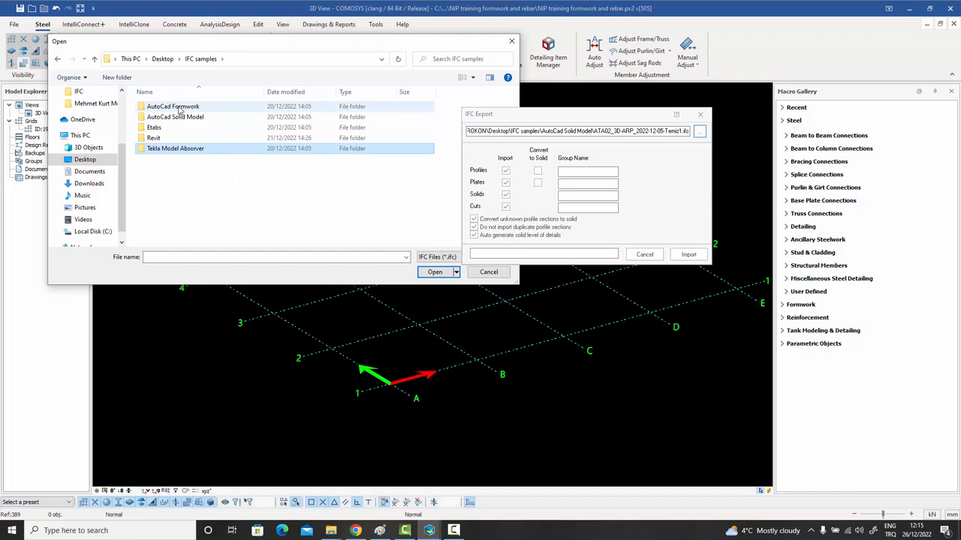
pyautogui.doubleClick(179, 110)
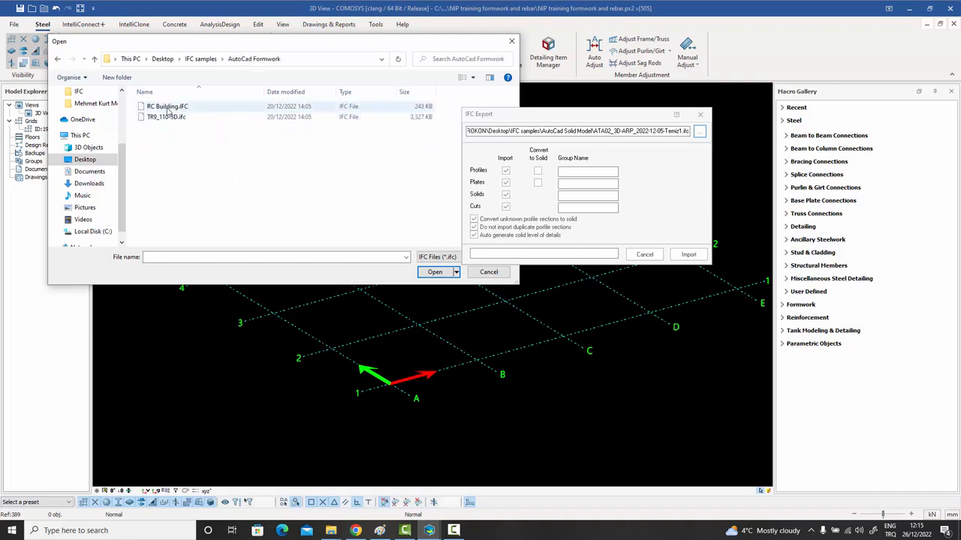
pyautogui.click(167, 109)
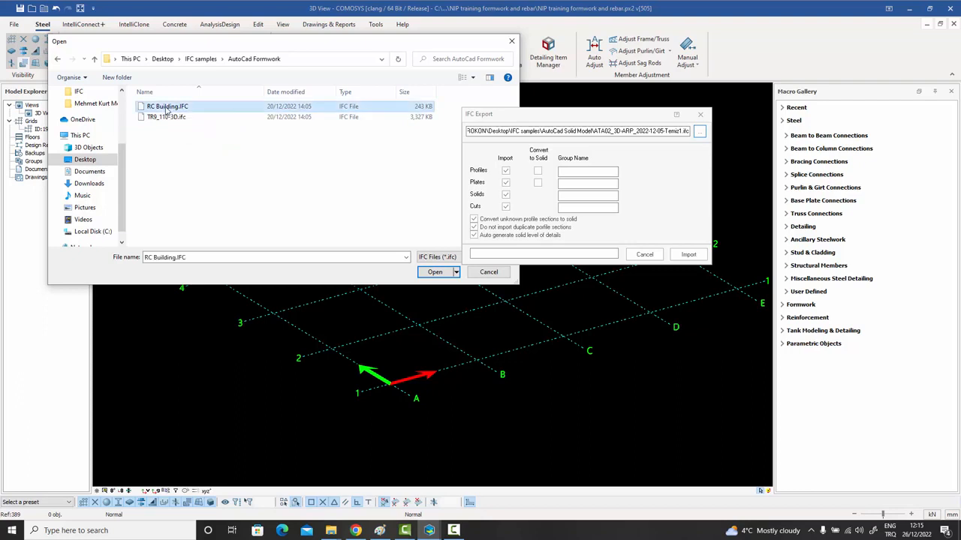
pyautogui.click(435, 273)
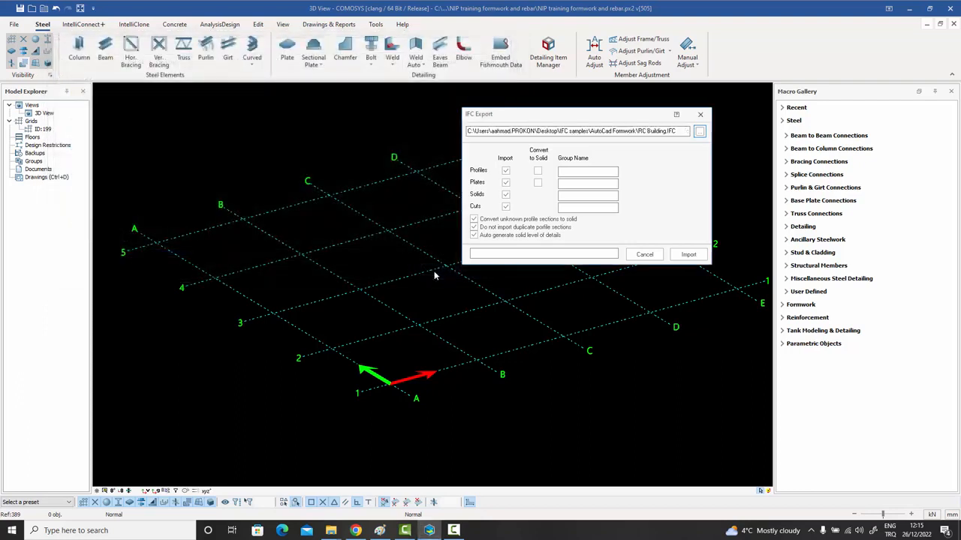
# Start the IFC import of RC Building.IFC.
pyautogui.click(686, 256)
pyautogui.click(686, 256)
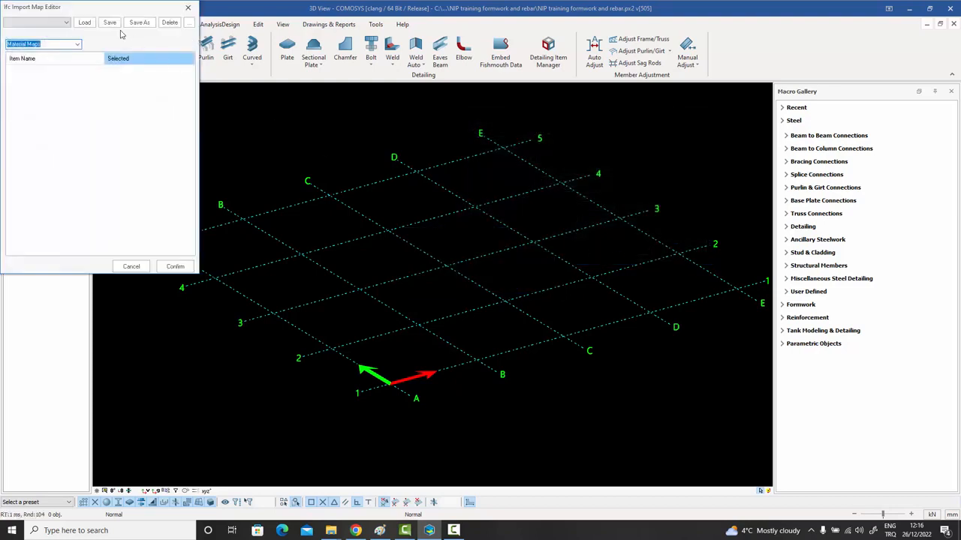
pyautogui.moveTo(94, 13); pyautogui.dragTo(151, 27)
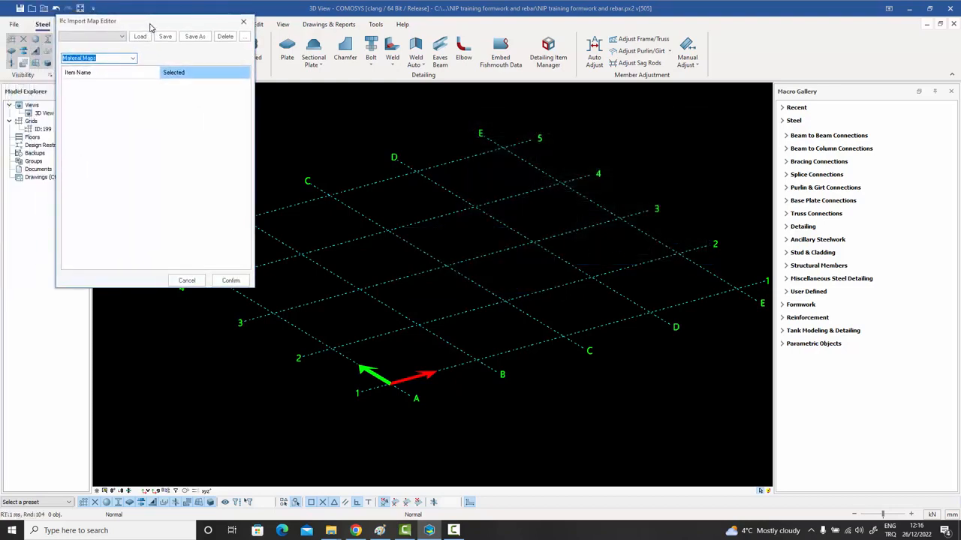
pyautogui.click(132, 59)
pyautogui.click(93, 78)
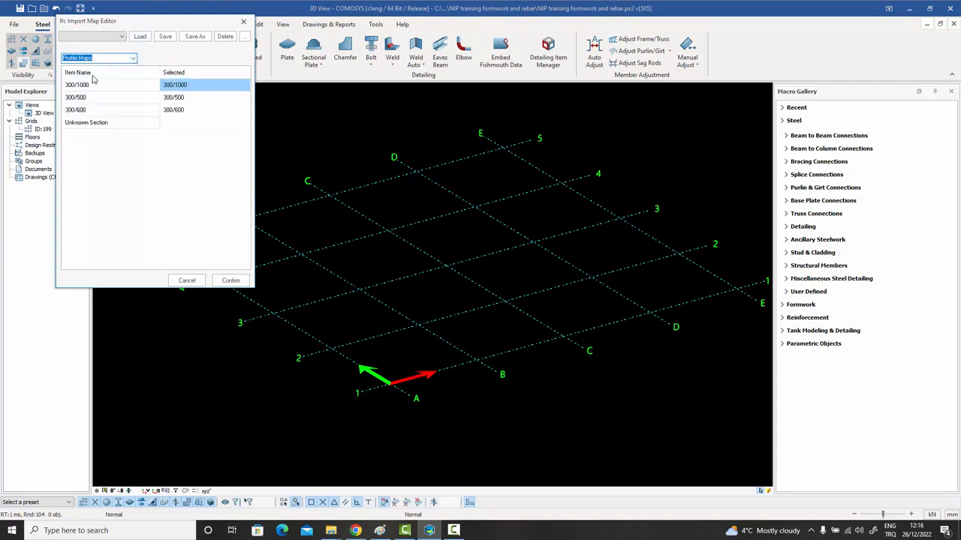
pyautogui.click(132, 58)
pyautogui.click(101, 68)
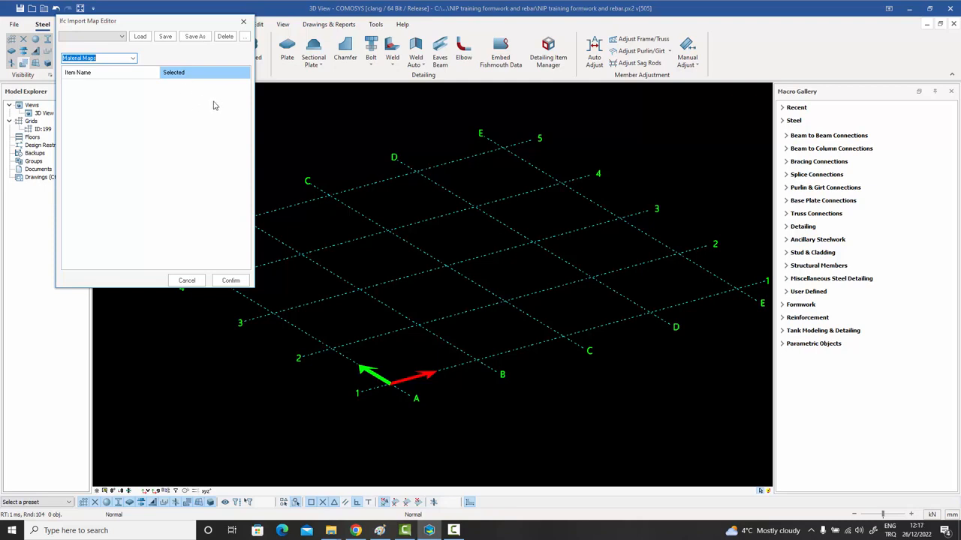
pyautogui.click(133, 59)
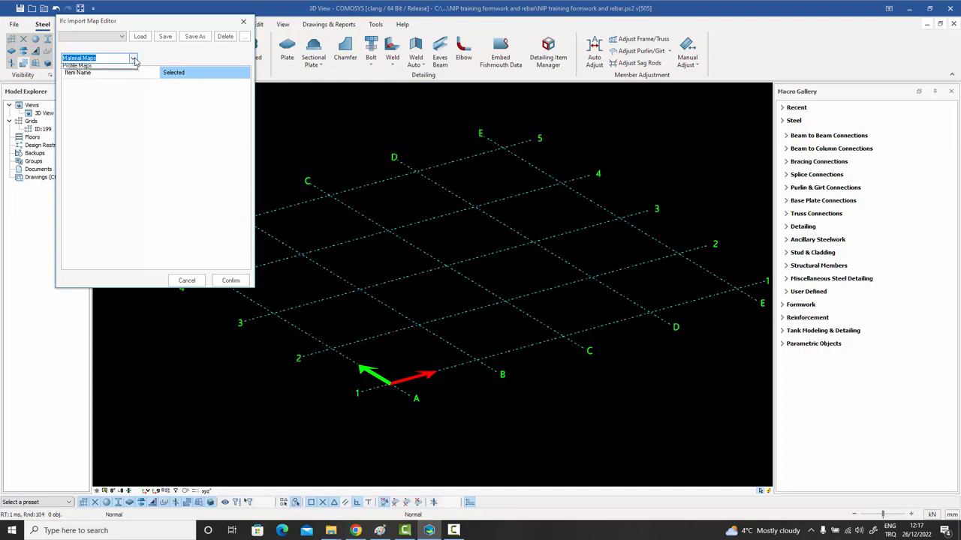
pyautogui.click(90, 74)
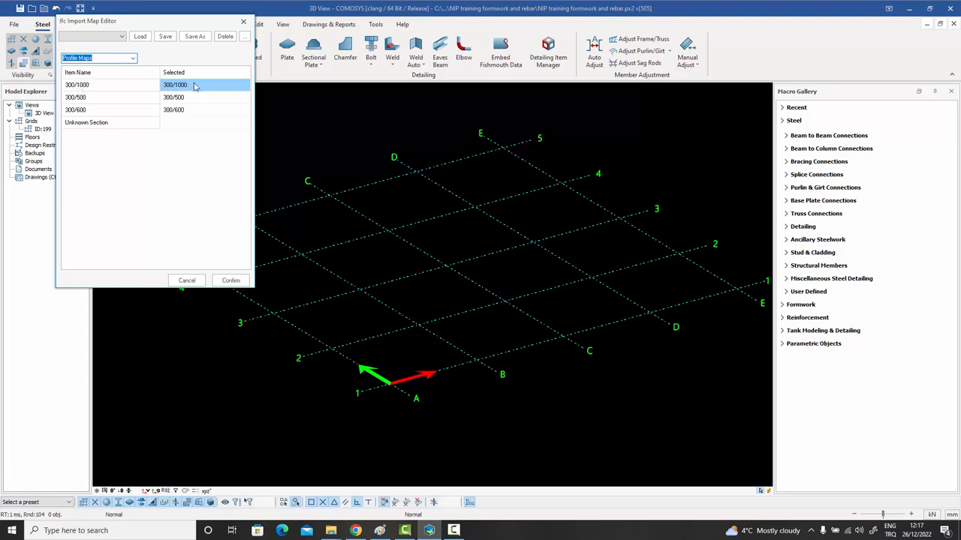
pyautogui.click(87, 99)
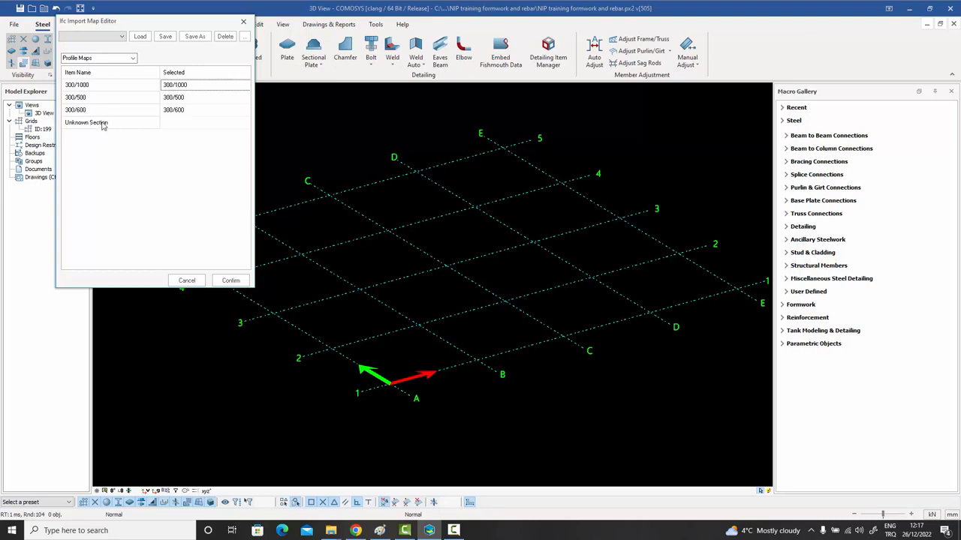
pyautogui.click(193, 126)
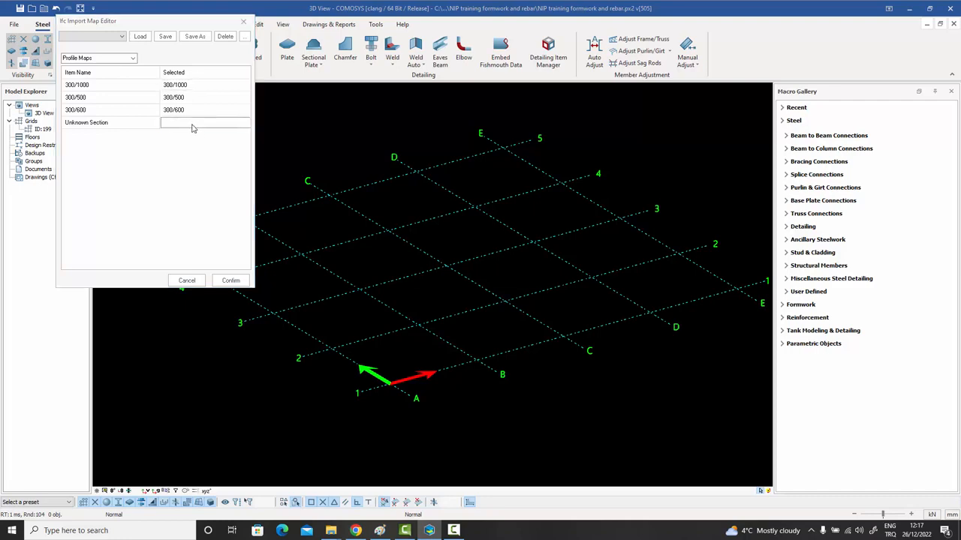
pyautogui.click(193, 128)
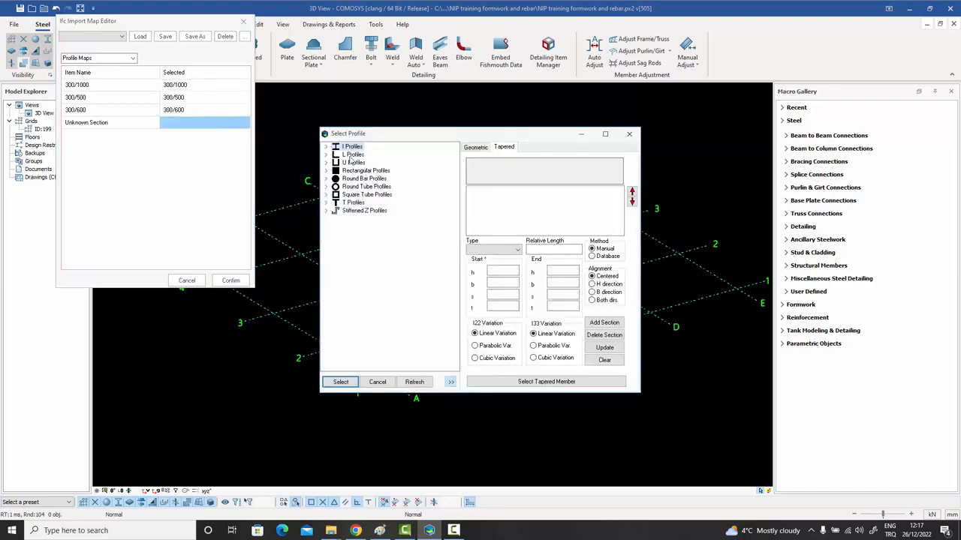
pyautogui.click(630, 134)
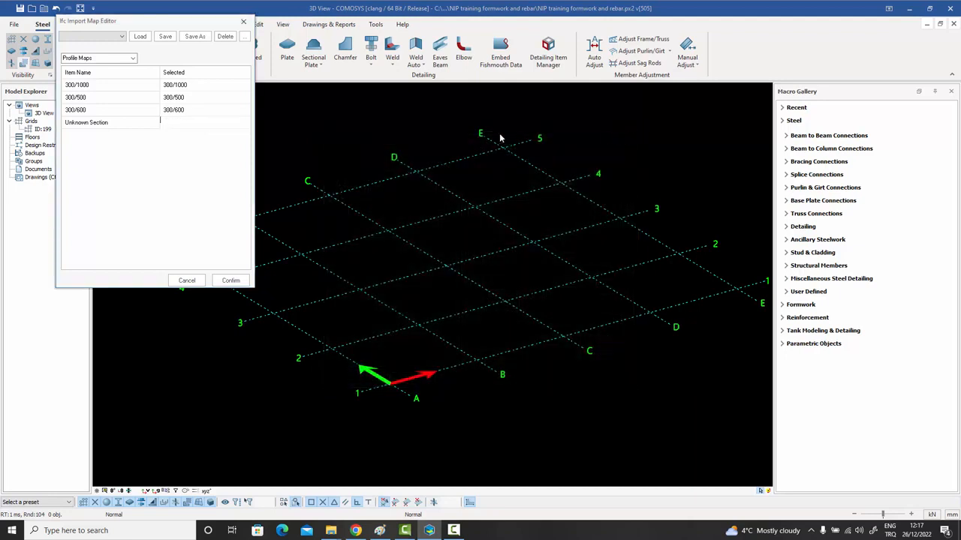
pyautogui.click(133, 58)
pyautogui.click(109, 73)
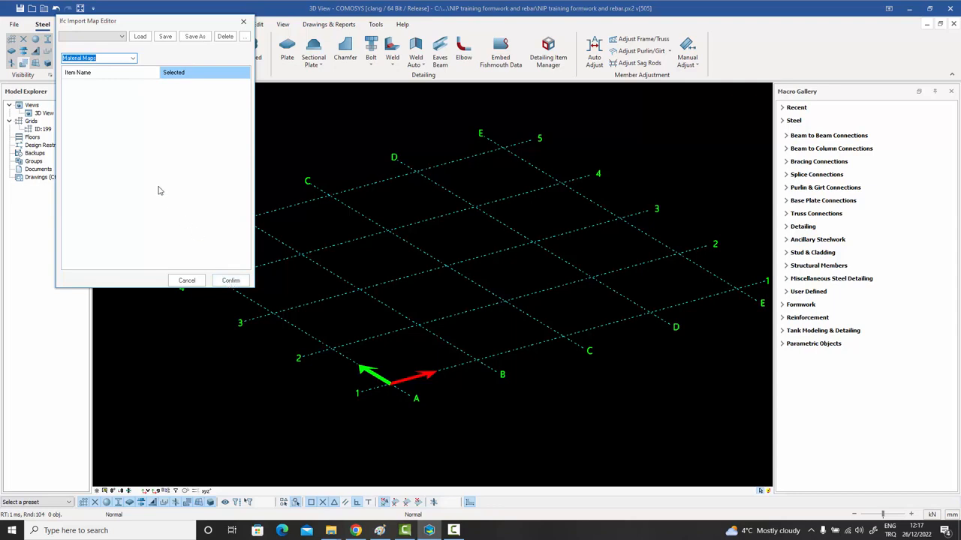
# Confirm the mappings to finish the import and orbit around the imported frame.
pyautogui.click(231, 280)
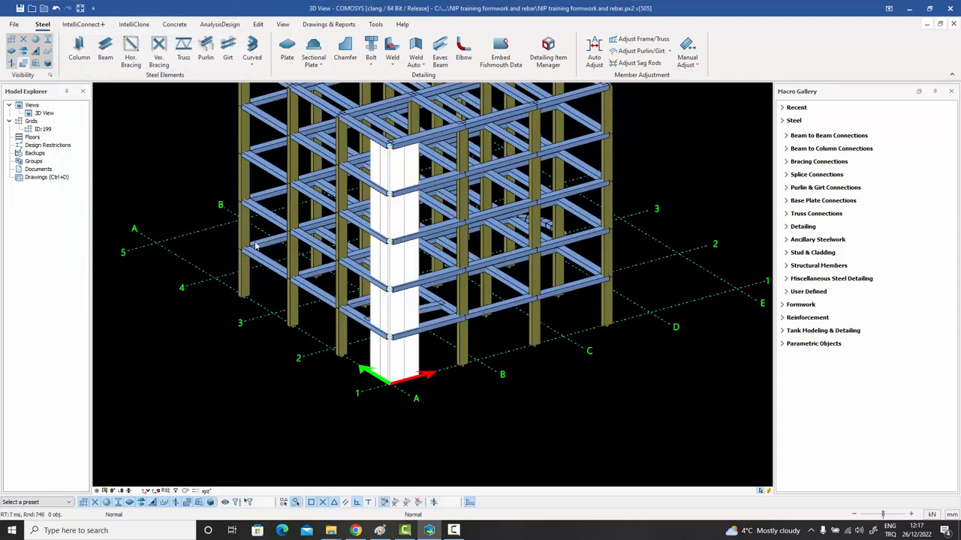
pyautogui.scroll(-5, 257, 252)
pyautogui.moveTo(322, 248); pyautogui.dragTo(419, 282, button='middle')
pyautogui.scroll(3, 390, 285)
pyautogui.scroll(3, 339, 172)
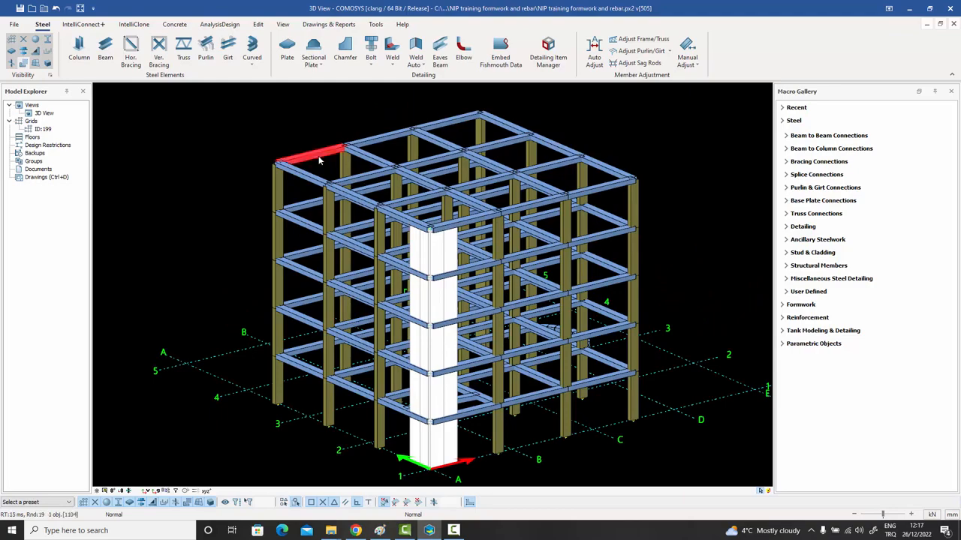
# Check the 300/500 profile properties of two neighbouring top beams.
pyautogui.doubleClick(323, 160)
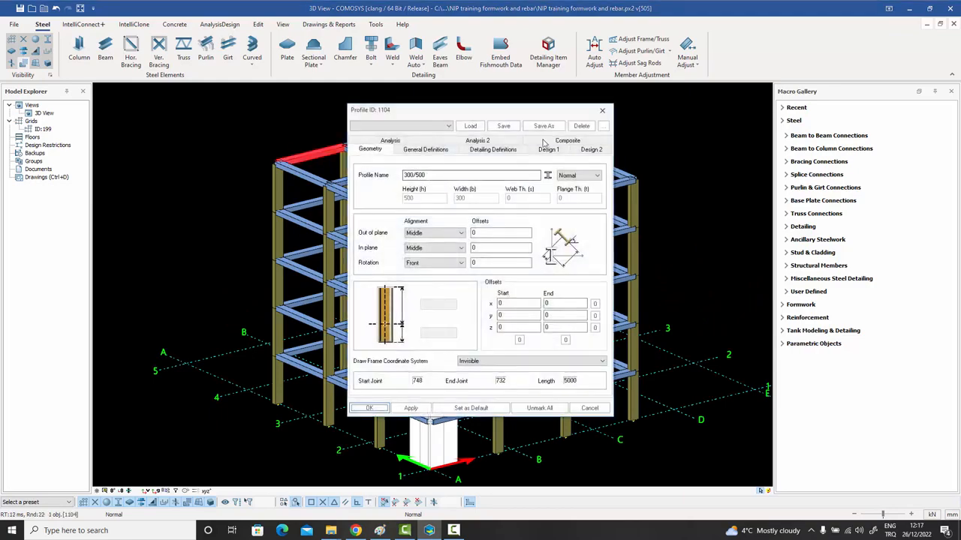
pyautogui.click(603, 112)
pyautogui.doubleClick(381, 142)
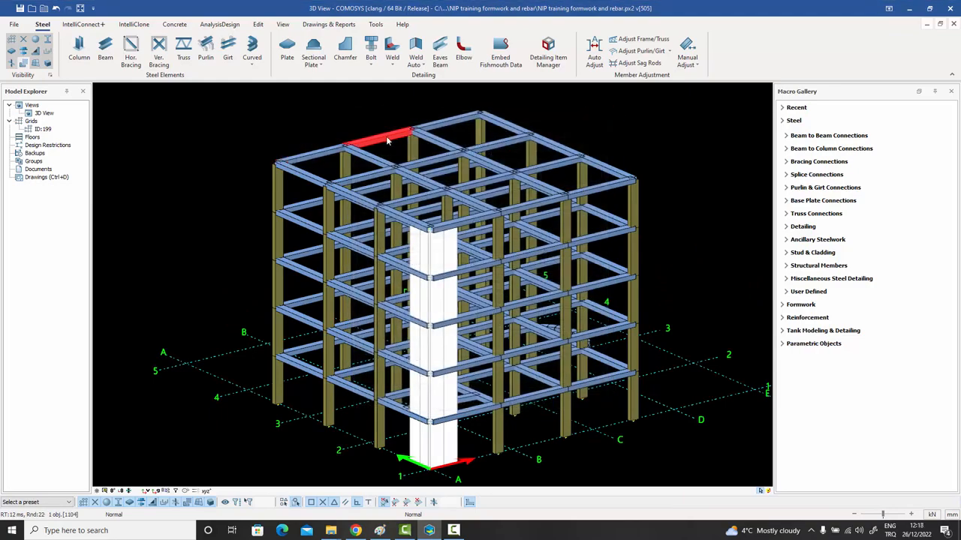
pyautogui.click(603, 111)
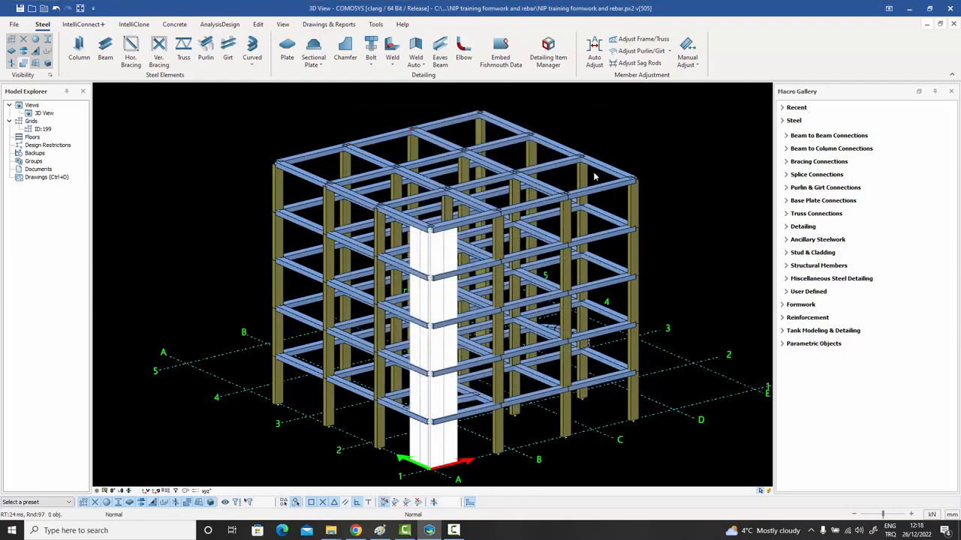
pyautogui.scroll(-1, 595, 177)
pyautogui.moveTo(598, 181)
pyautogui.mouseDown(button='middle')
pyautogui.moveTo(582, 210)
pyautogui.moveTo(590, 185)
pyautogui.moveTo(588, 195)
pyautogui.mouseUp(button='middle')
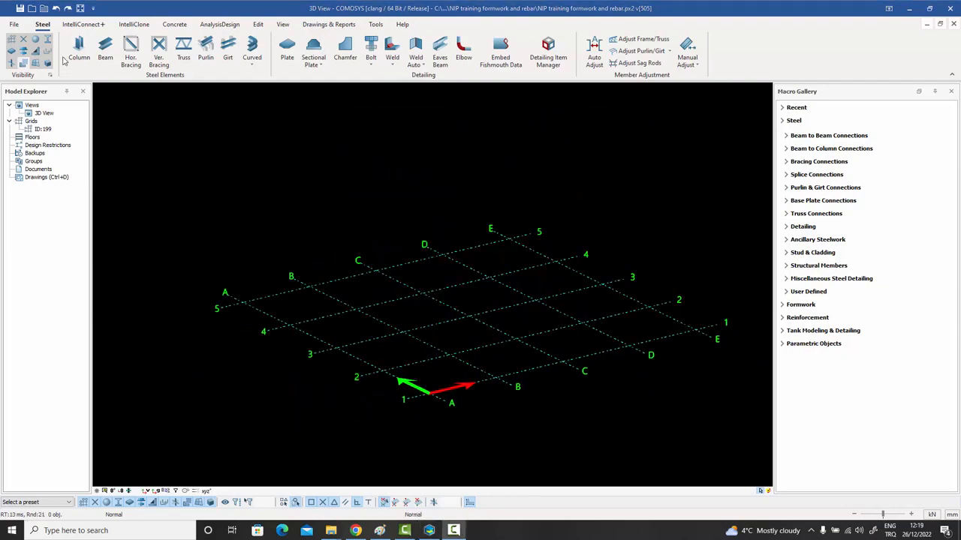
# Choose TR9_110-3D.ifc as the IFC source file and run the import.
pyautogui.click(13, 24)
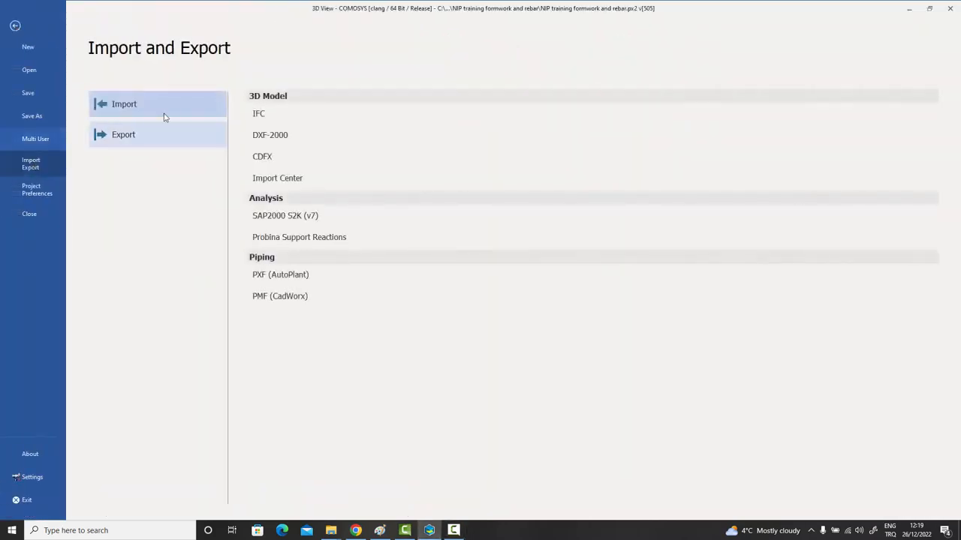
pyautogui.click(259, 113)
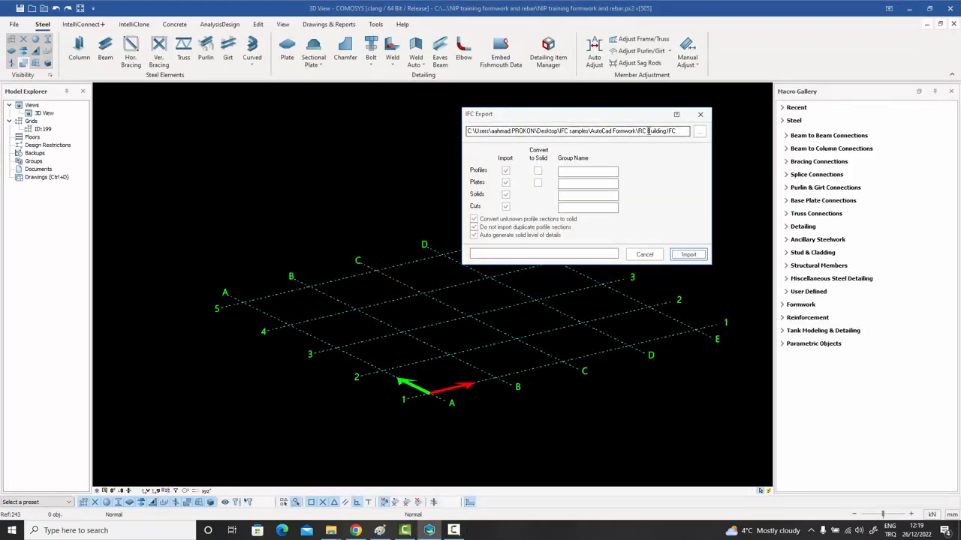
pyautogui.click(699, 132)
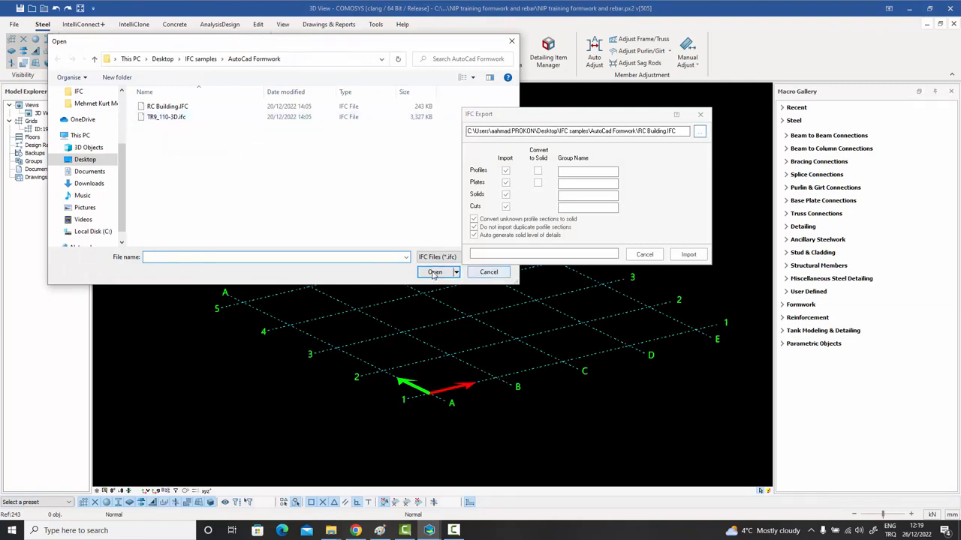
pyautogui.click(165, 118)
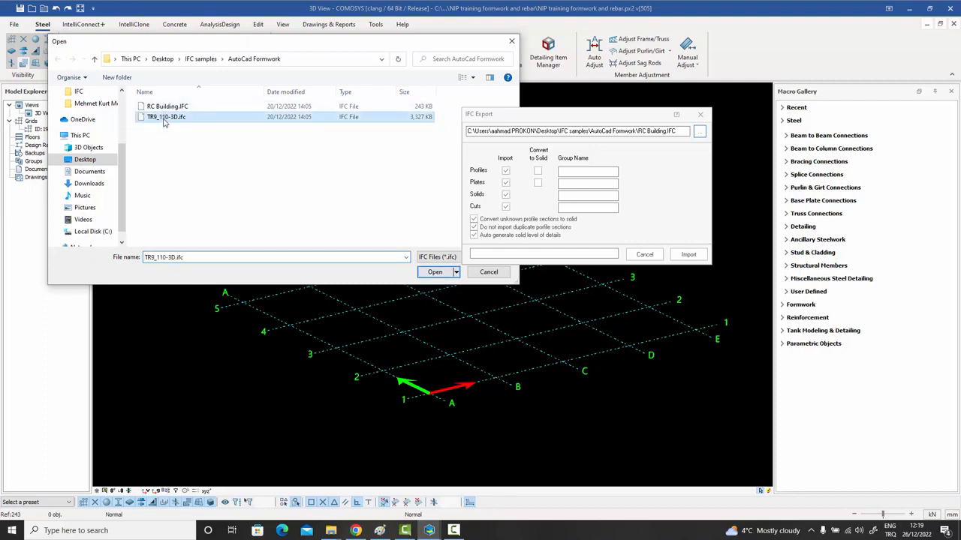
pyautogui.click(452, 273)
pyautogui.click(688, 255)
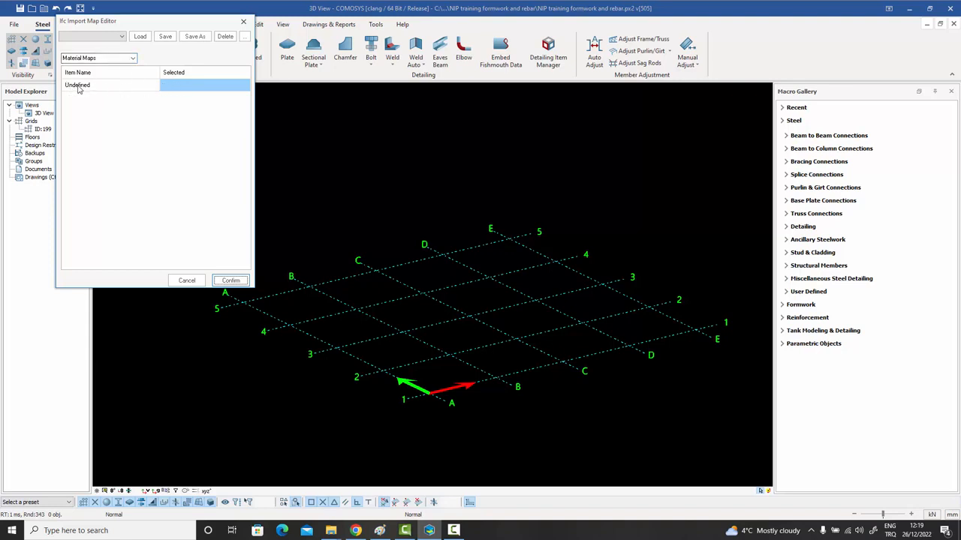
# Map the Undefined material to ST52, check the profile maps, and confirm the import.
pyautogui.click(193, 89)
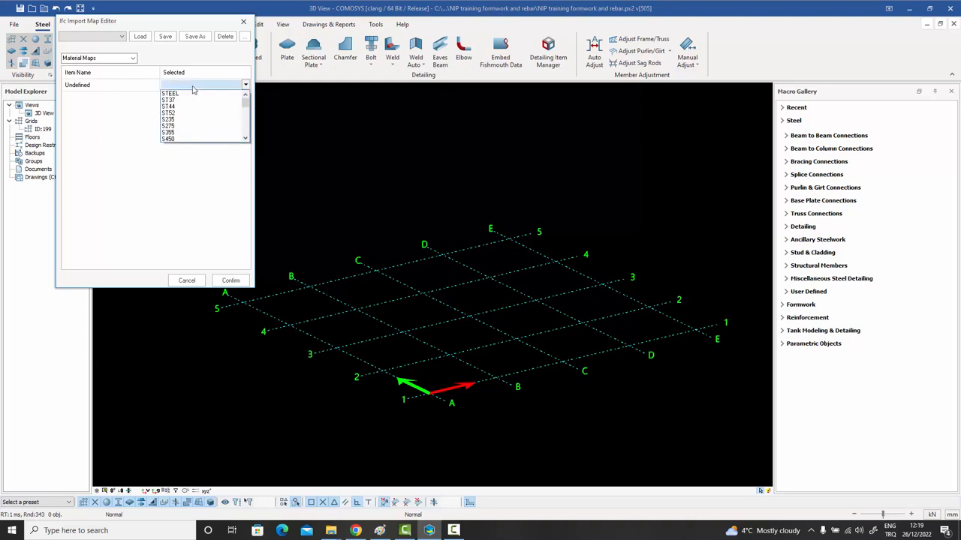
pyautogui.click(184, 113)
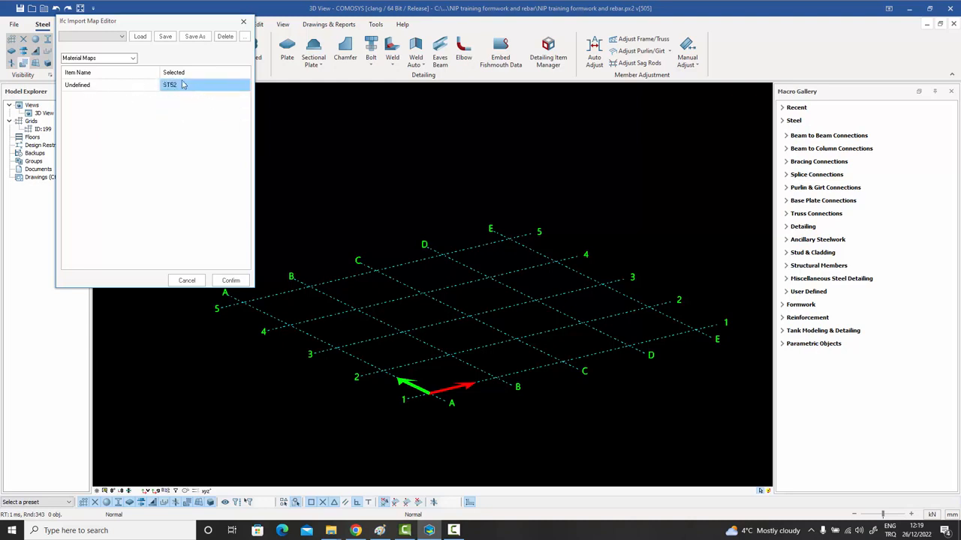
pyautogui.click(132, 58)
pyautogui.click(113, 69)
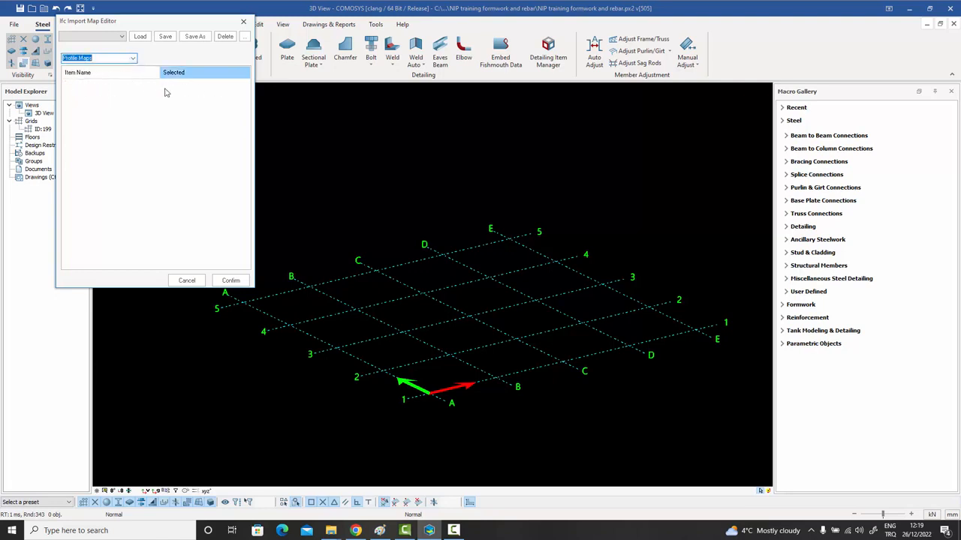
pyautogui.click(226, 280)
# Zoom, pan and orbit the imported TR9_110-3D building from angled, low and top-down views.
pyautogui.scroll(-6, 308, 238)
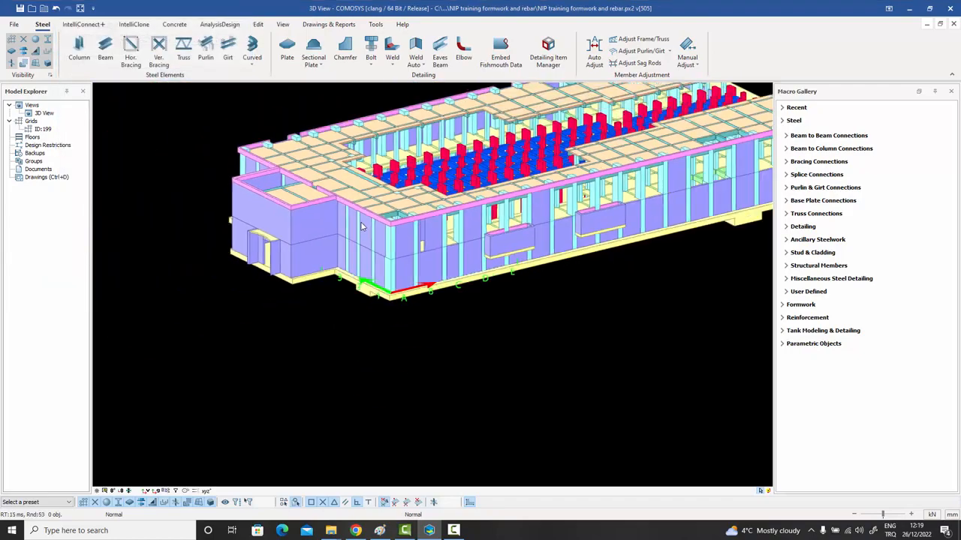
pyautogui.moveTo(577, 231); pyautogui.dragTo(487, 261, button='middle')
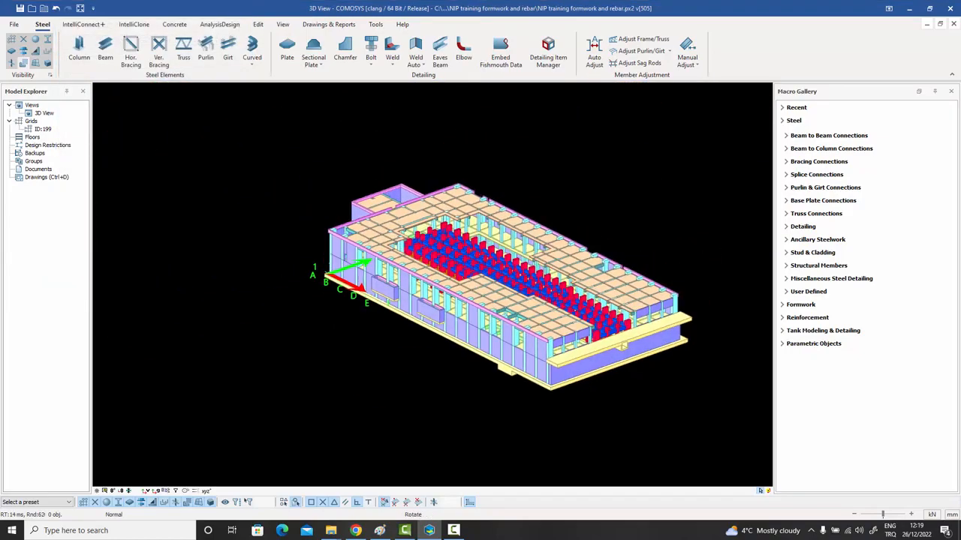
pyautogui.scroll(7, 469, 251)
pyautogui.scroll(-3, 420, 227)
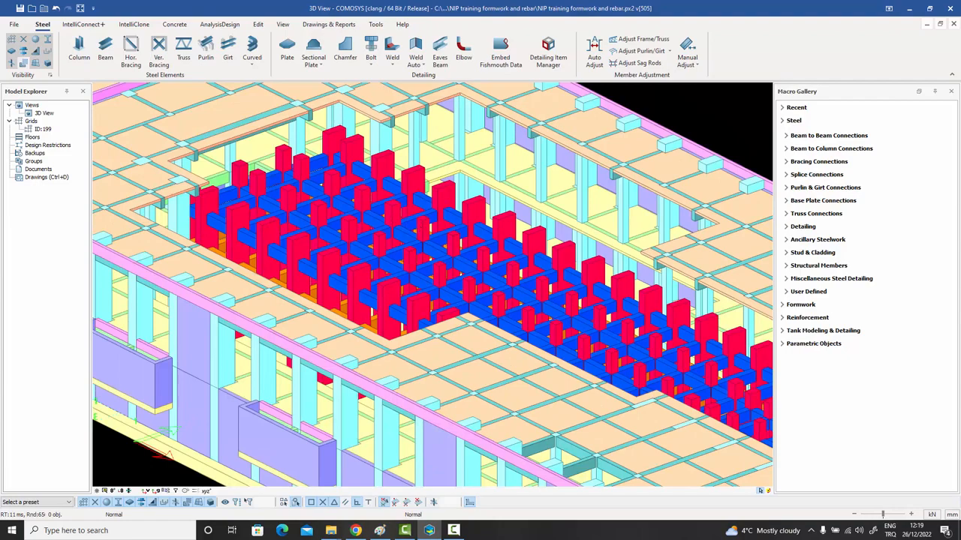
pyautogui.scroll(-5, 417, 191)
pyautogui.moveTo(458, 221); pyautogui.dragTo(451, 182, button='middle')
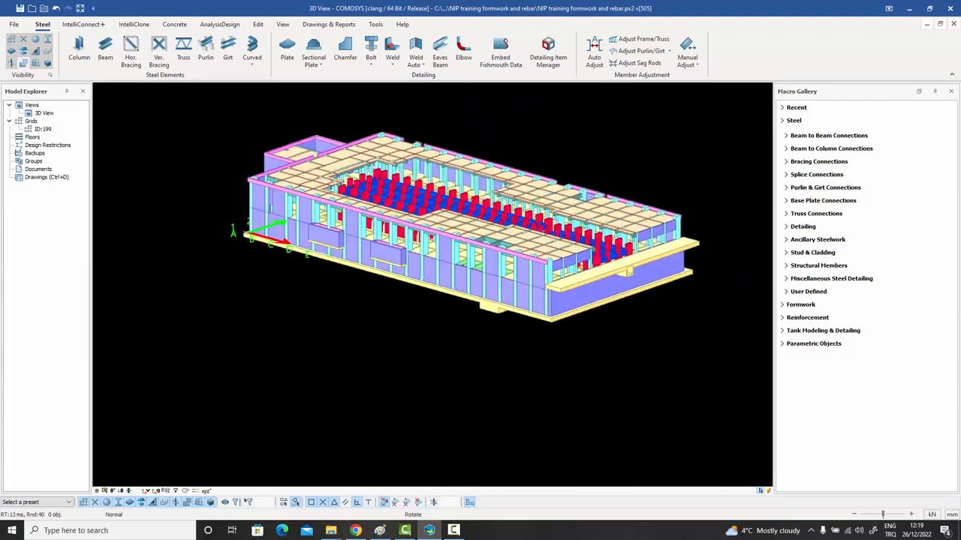
pyautogui.scroll(2, 439, 199)
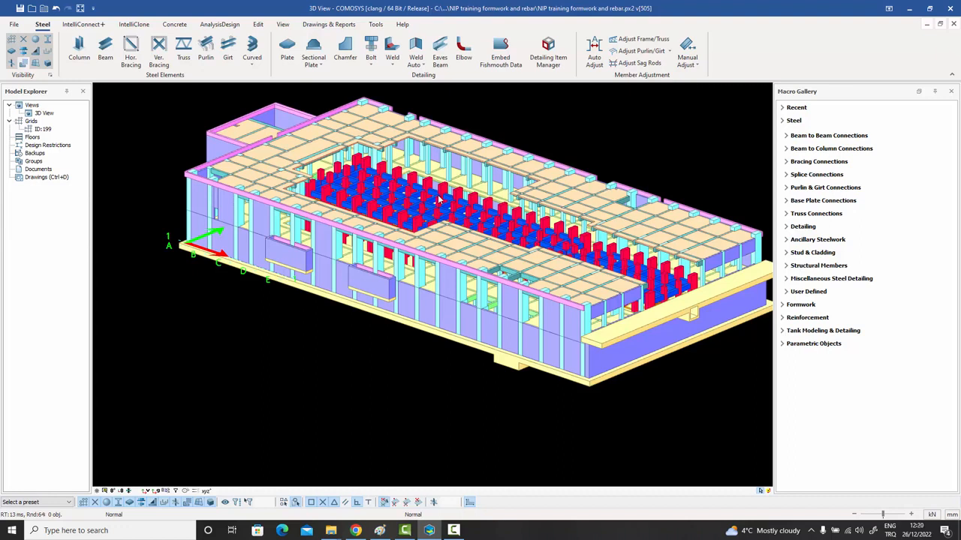
pyautogui.moveTo(438, 202); pyautogui.dragTo(424, 217, button='middle')
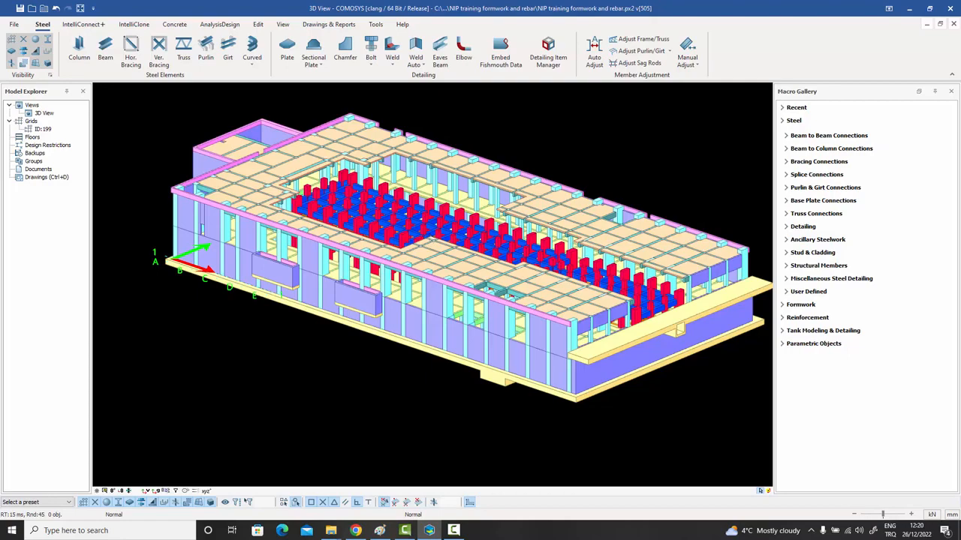
pyautogui.keyDown('shift'); pyautogui.moveTo(432, 256); pyautogui.dragTo(431, 270, button='middle'); pyautogui.keyUp('shift')
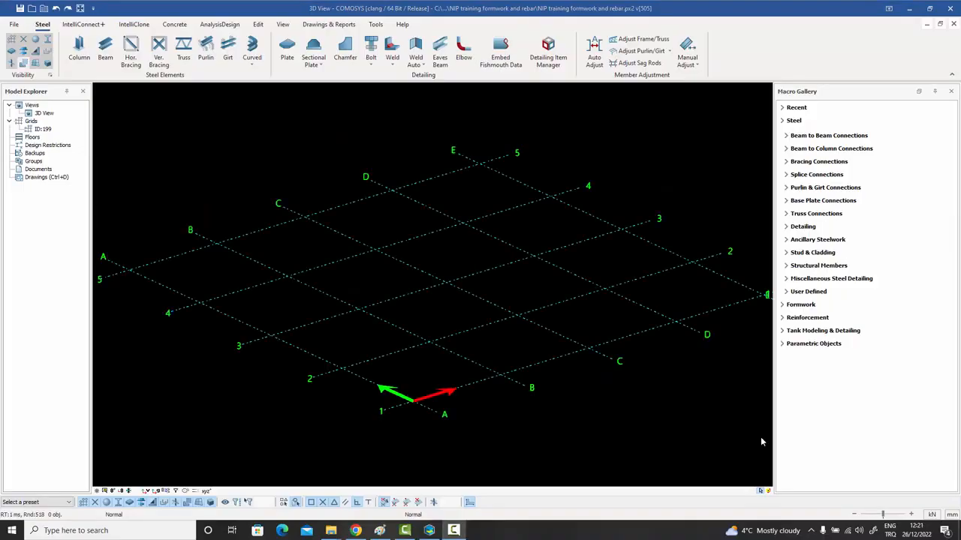
# Select steel.ifc from the Etabs samples folder as the IFC source and run the import.
pyautogui.click(13, 24)
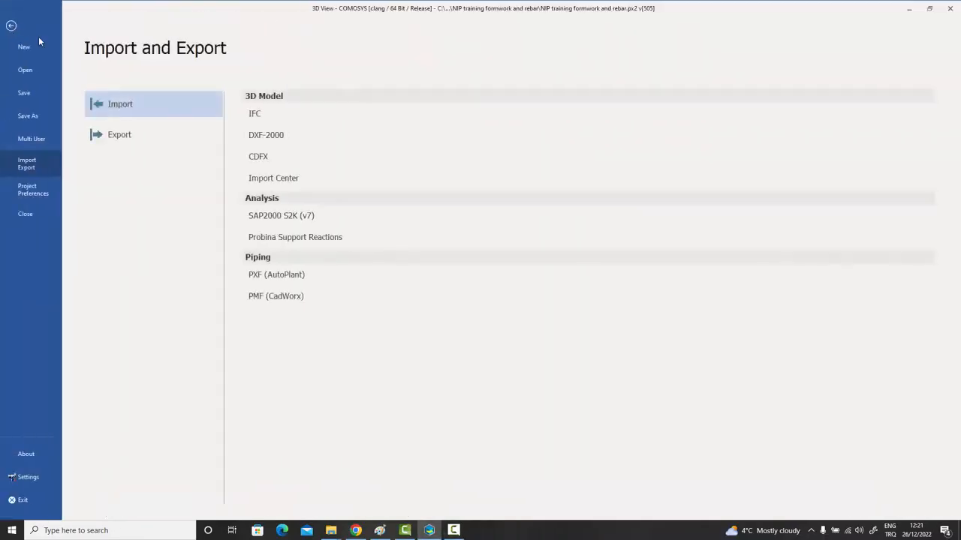
pyautogui.click(273, 121)
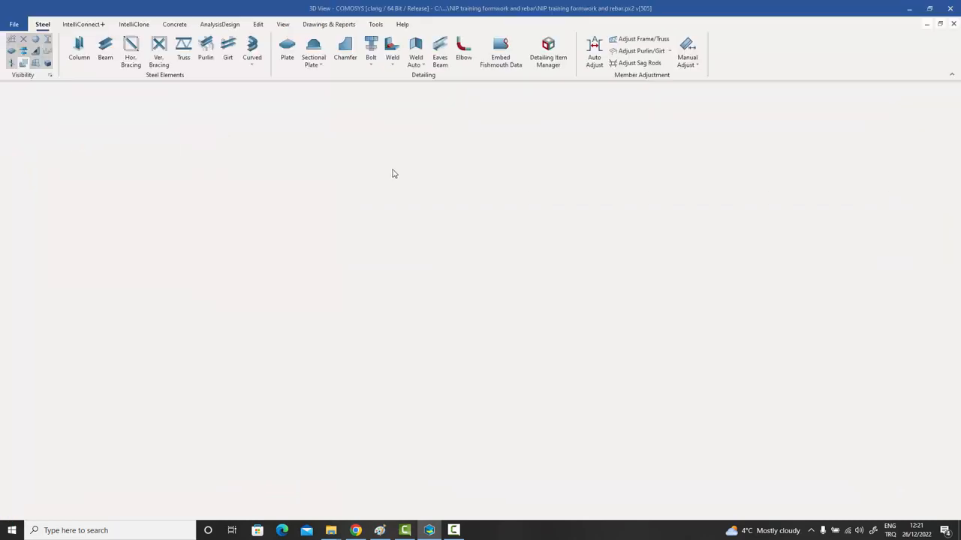
pyautogui.click(701, 134)
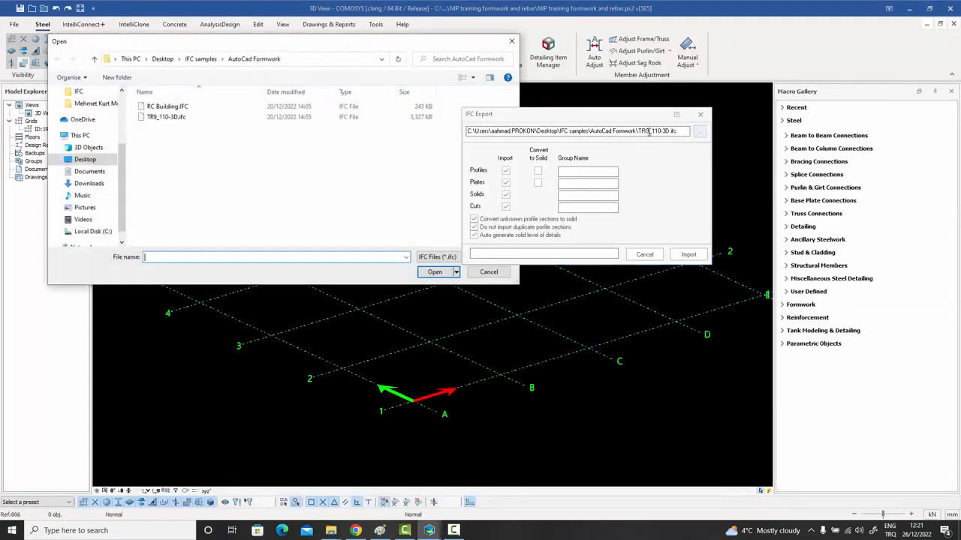
pyautogui.click(96, 61)
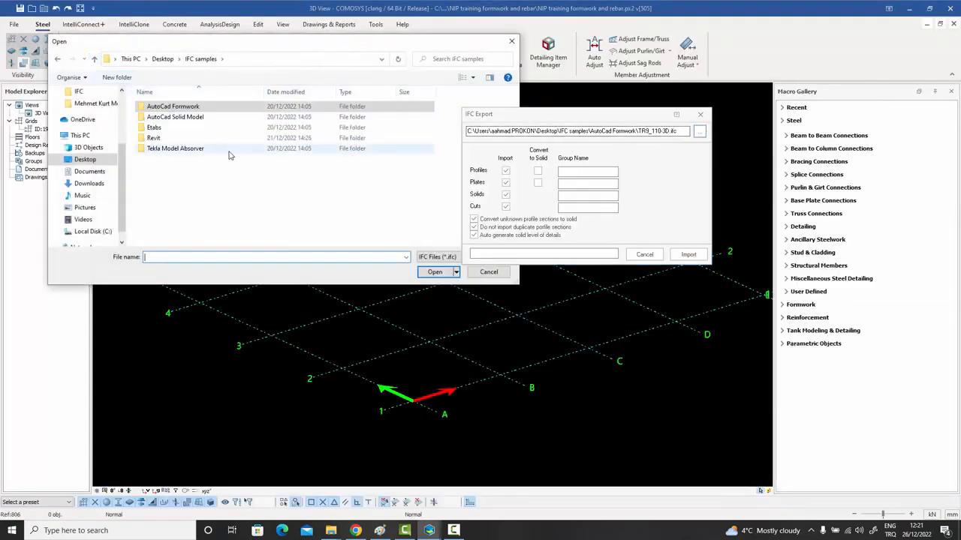
pyautogui.doubleClick(159, 130)
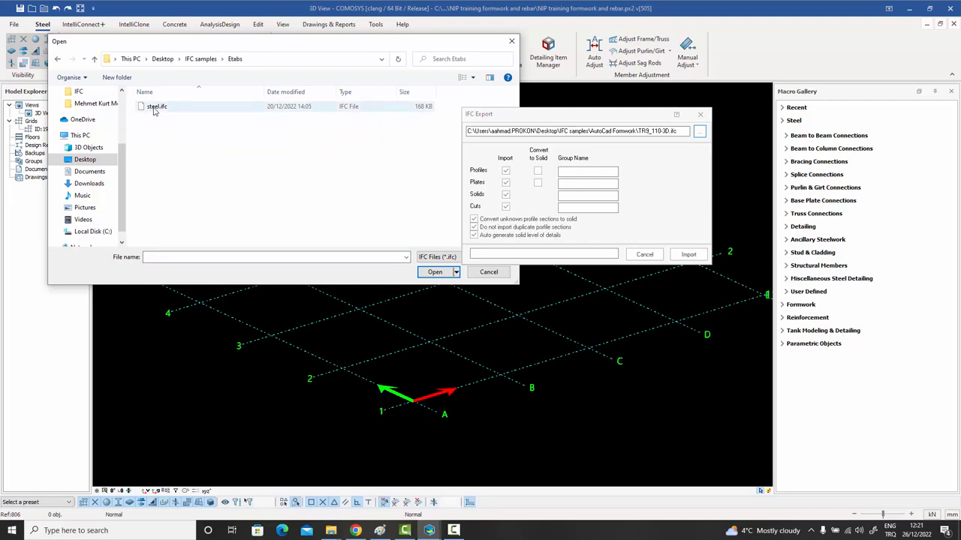
pyautogui.click(156, 107)
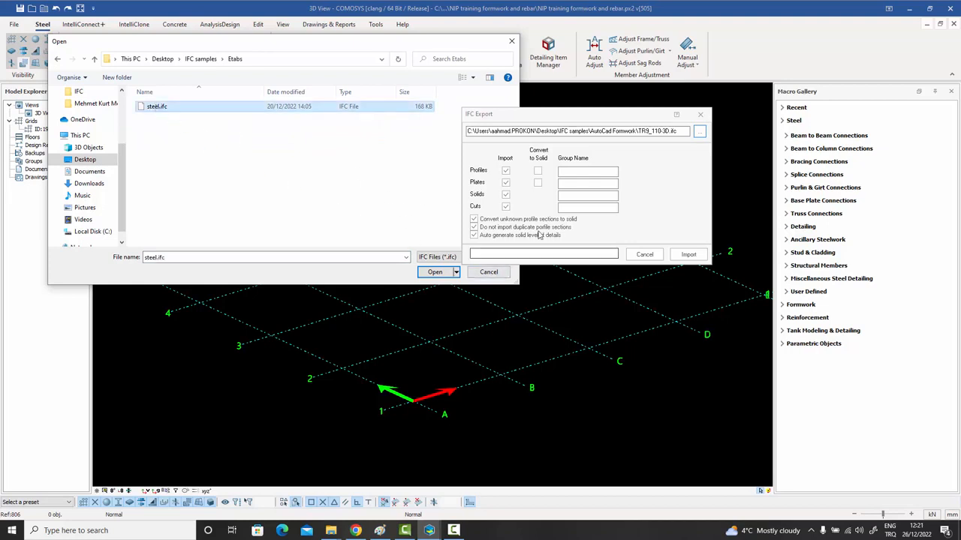
pyautogui.click(435, 271)
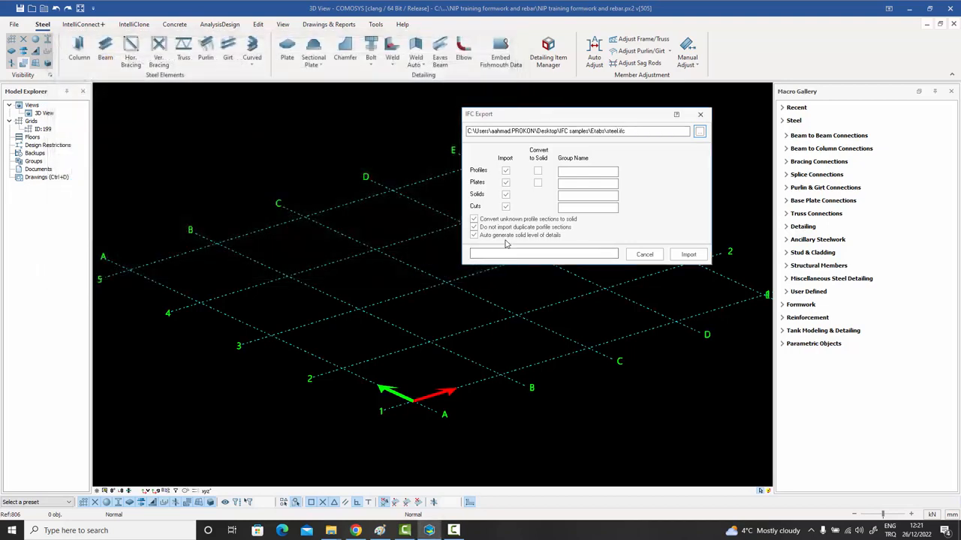
pyautogui.click(688, 253)
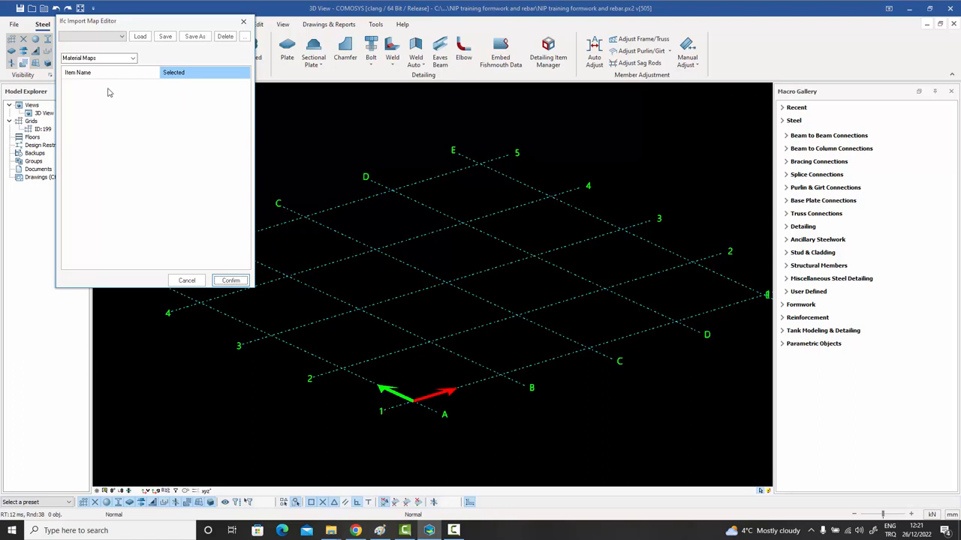
# Accept the W14X90, W18X46 and W24X94 profile maps to load the steel.ifc frame with slabs.
pyautogui.click(133, 59)
pyautogui.click(96, 69)
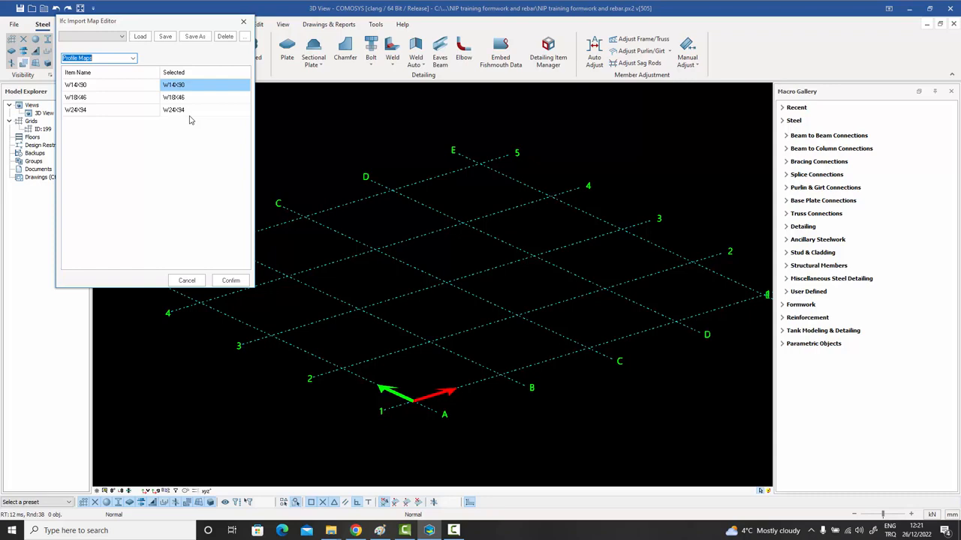
pyautogui.click(230, 280)
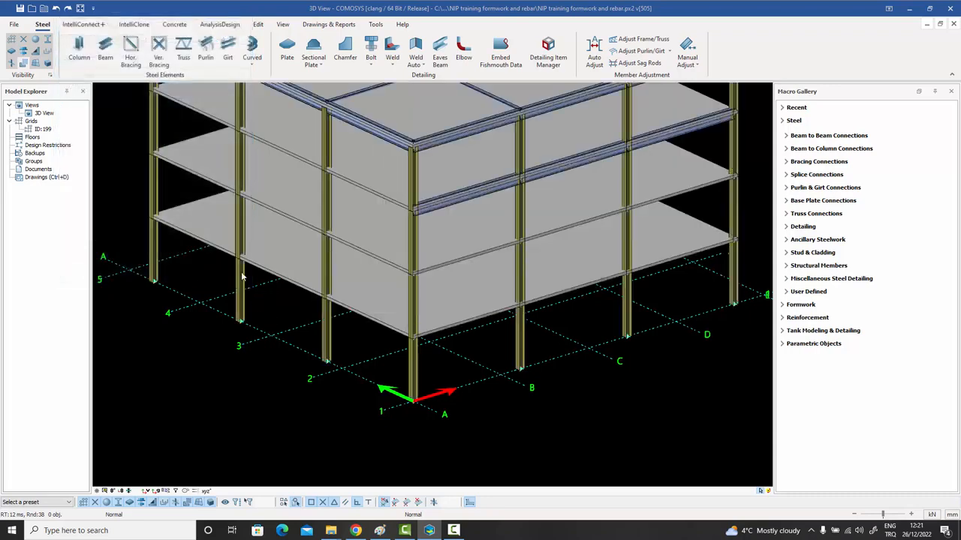
# Inspect the W14X90 column's General Definitions in its property dialog, then close it.
pyautogui.scroll(-1, 367, 281)
pyautogui.moveTo(370, 275); pyautogui.dragTo(368, 258, button='middle')
pyautogui.scroll(5, 366, 257)
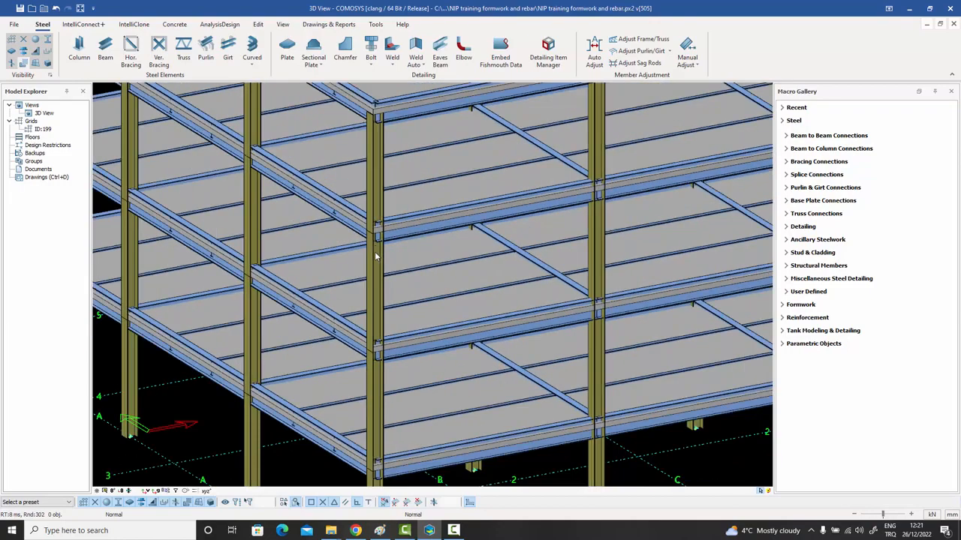
pyautogui.doubleClick(375, 279)
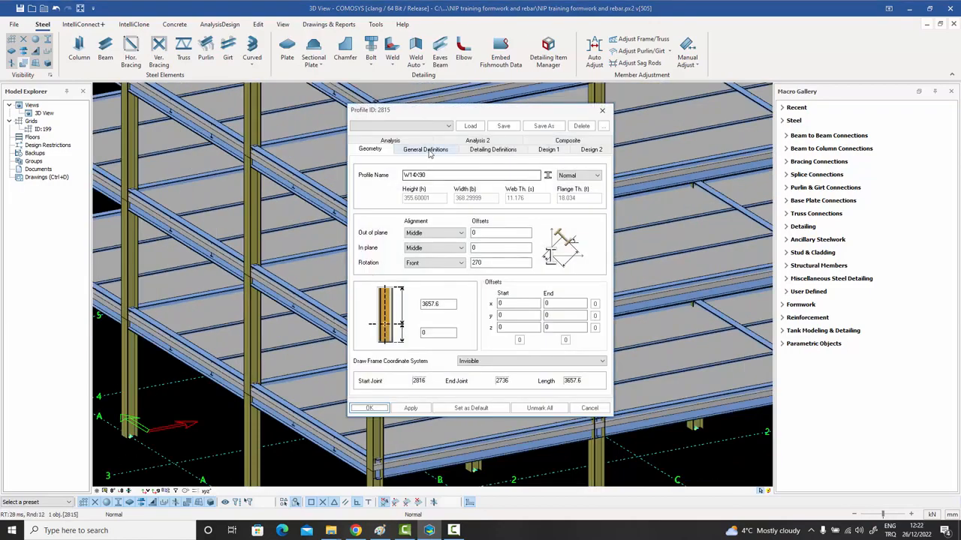
pyautogui.click(428, 153)
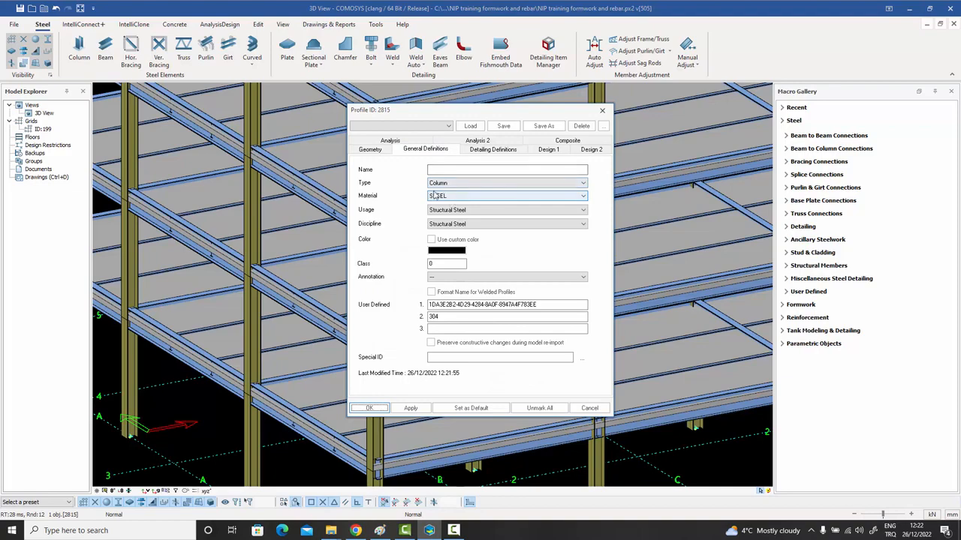
pyautogui.click(602, 110)
# Zoom out and orbit the frame, ending with only the empty A–E by 1–5 grid.
pyautogui.scroll(-5, 439, 185)
pyautogui.scroll(-4, 439, 185)
pyautogui.keyDown('shift'); pyautogui.moveTo(434, 193); pyautogui.dragTo(434, 266, button='middle'); pyautogui.keyUp('shift')
pyautogui.scroll(3, 440, 205)
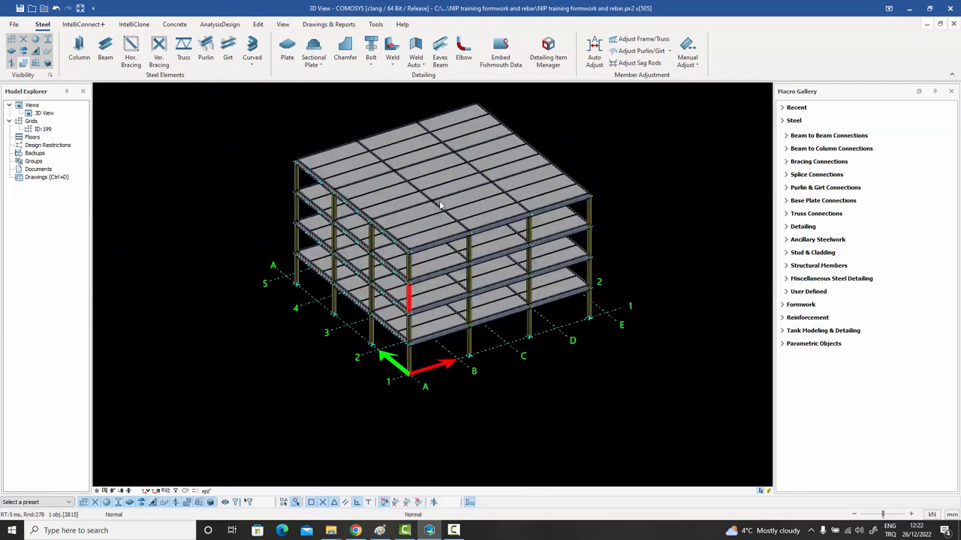
pyautogui.scroll(3, 411, 221)
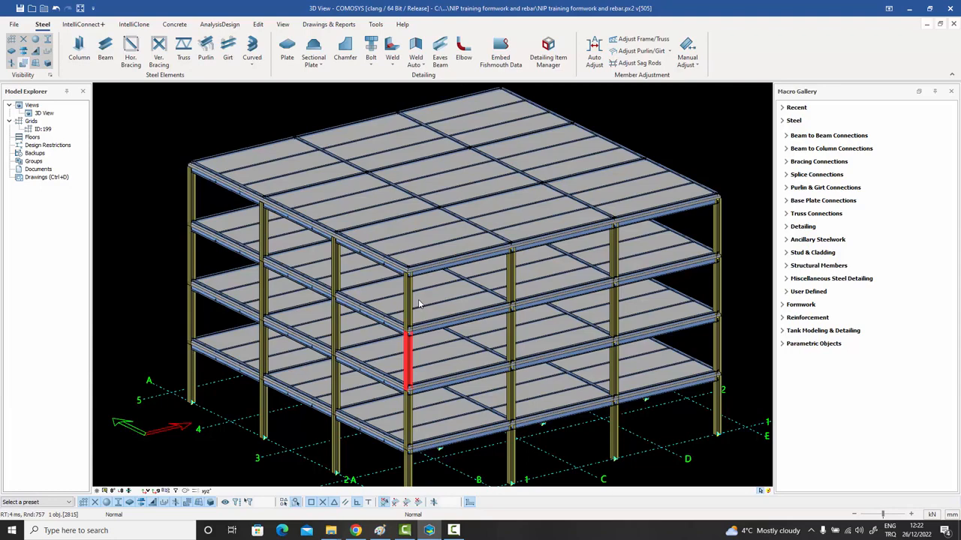
pyautogui.scroll(-3, 418, 299)
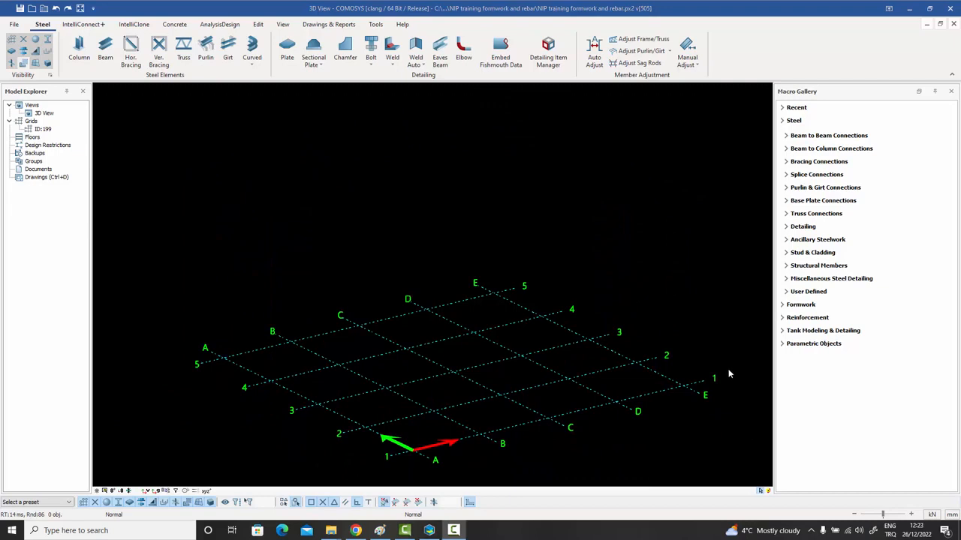
# Import MALTEPE-Architecture.ifc from the Revit samples folder through File > Import/Export > IFC.
pyautogui.click(13, 24)
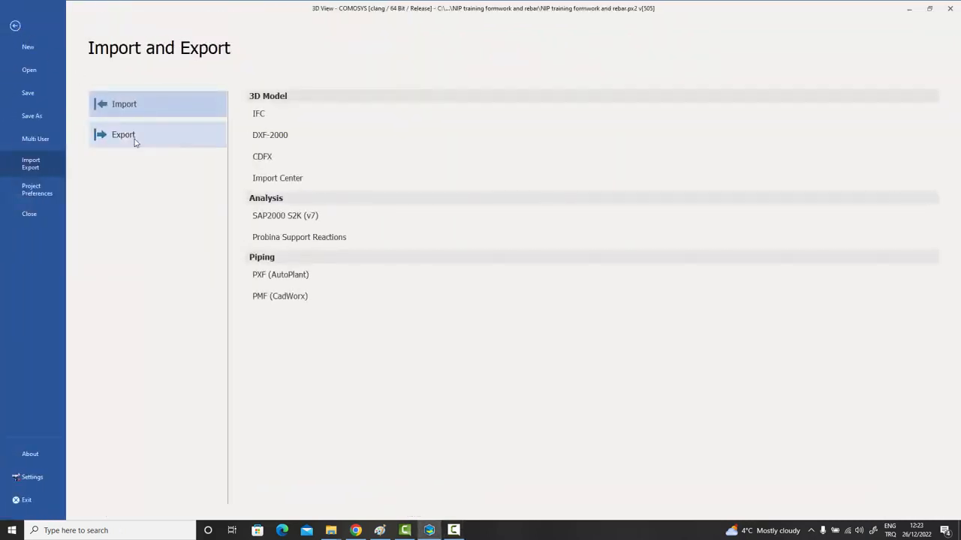
pyautogui.click(282, 114)
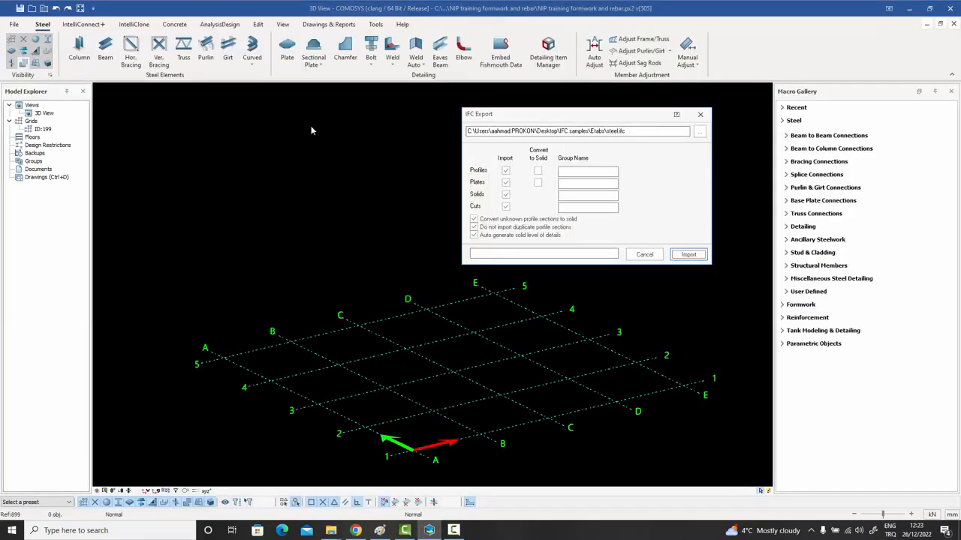
pyautogui.click(698, 131)
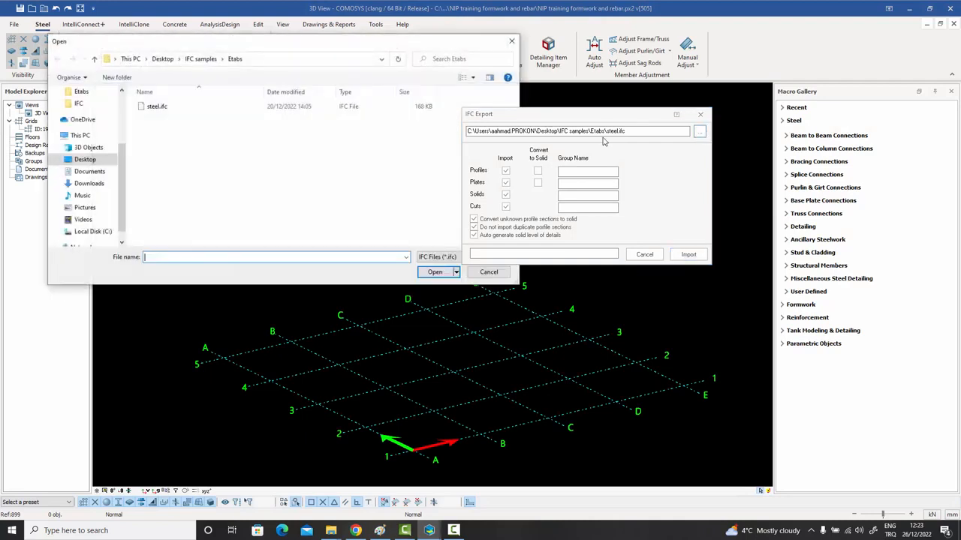
pyautogui.click(94, 58)
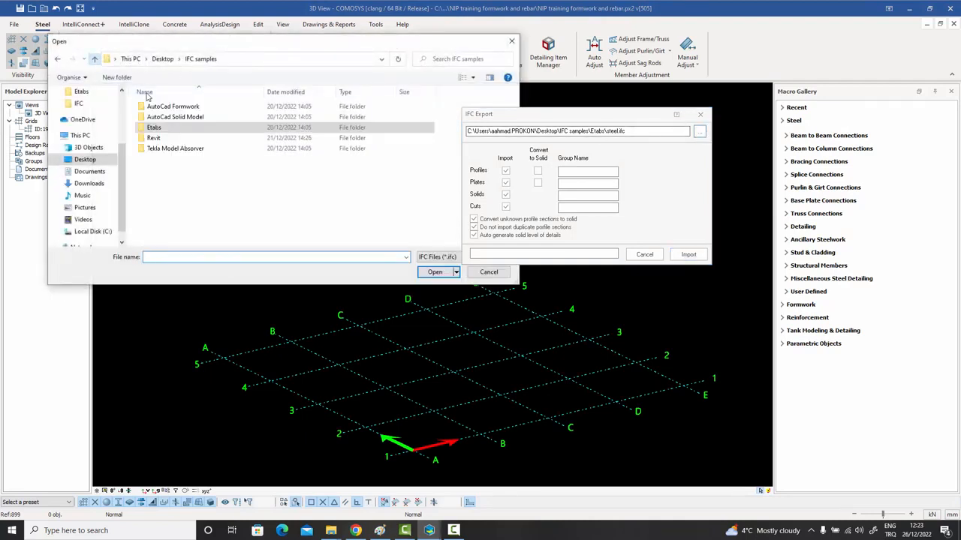
pyautogui.doubleClick(160, 141)
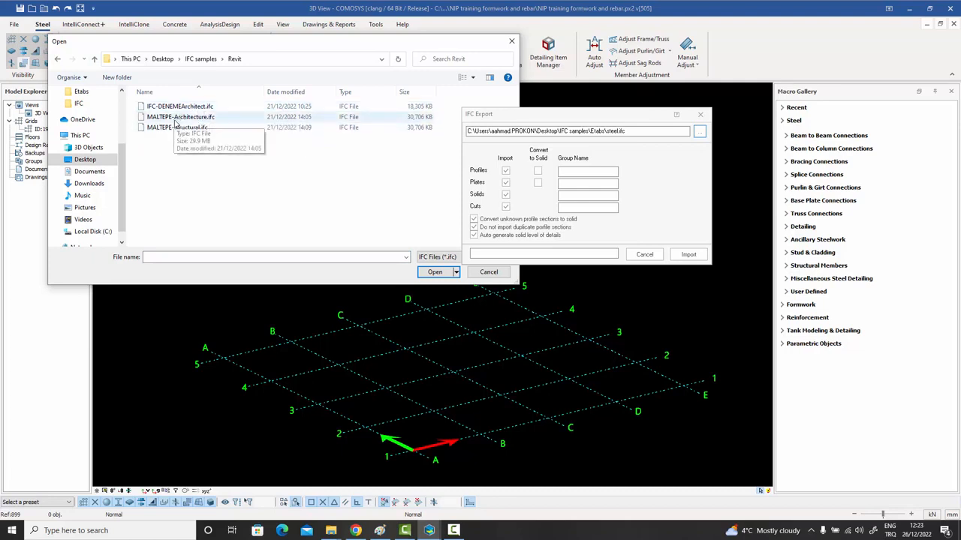
pyautogui.doubleClick(180, 117)
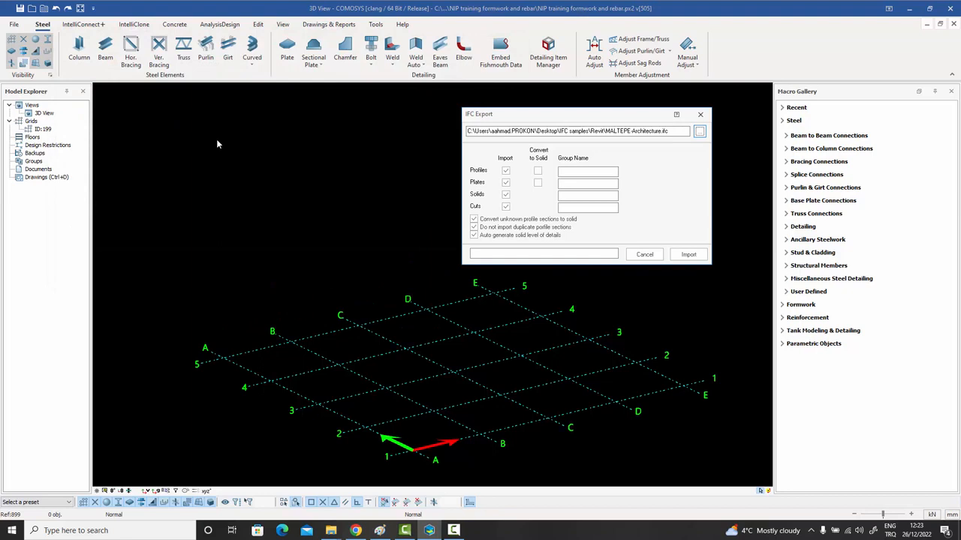
pyautogui.click(688, 254)
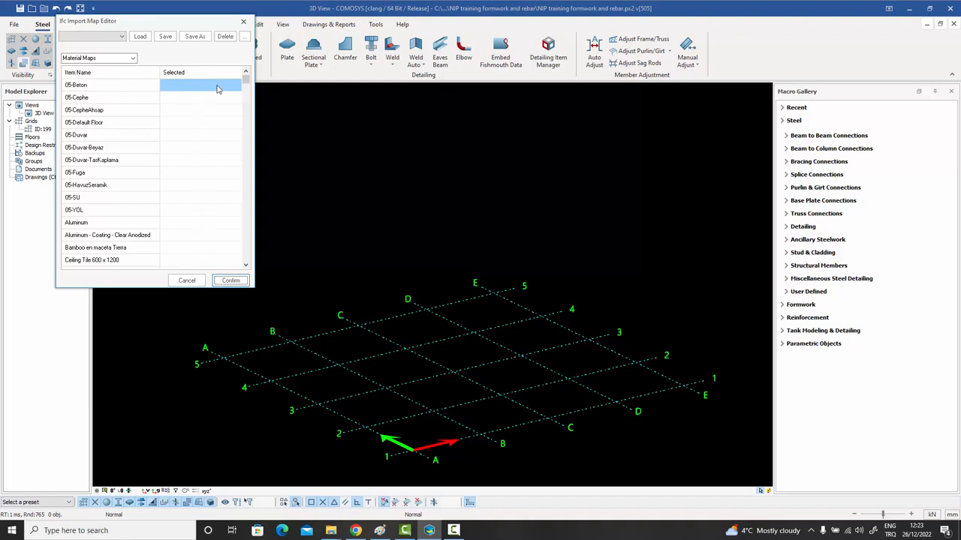
# Review the Profile Maps and confirm to load the MALTEPE architecture model.
pyautogui.click(134, 60)
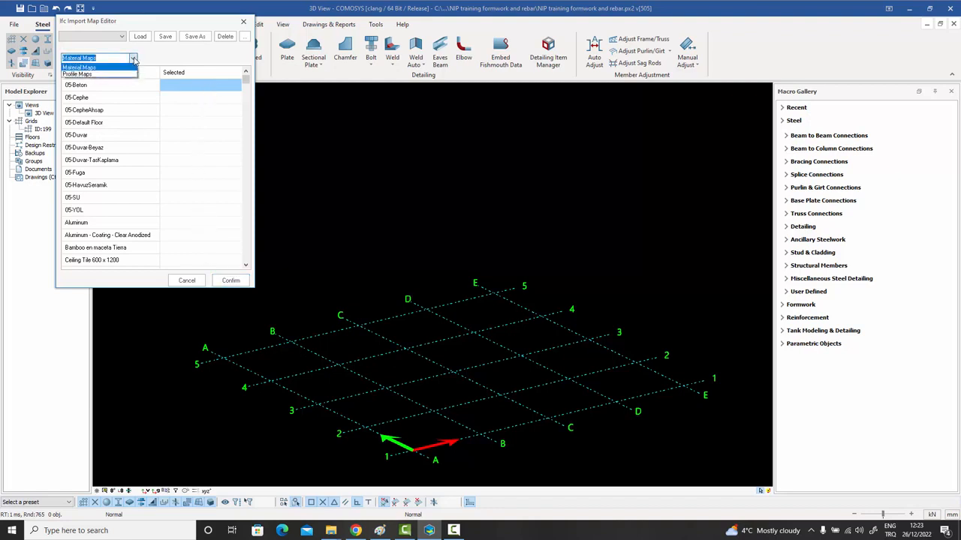
pyautogui.click(119, 75)
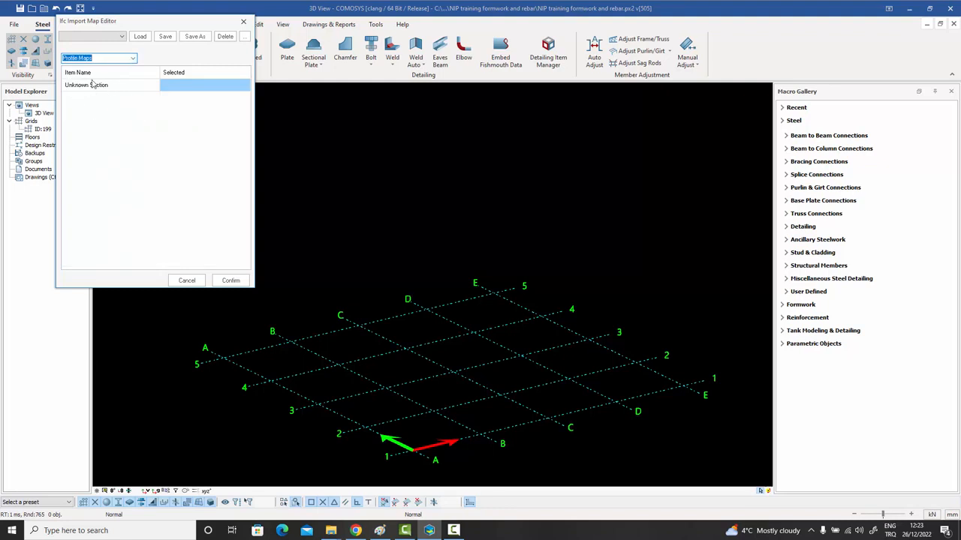
pyautogui.click(230, 281)
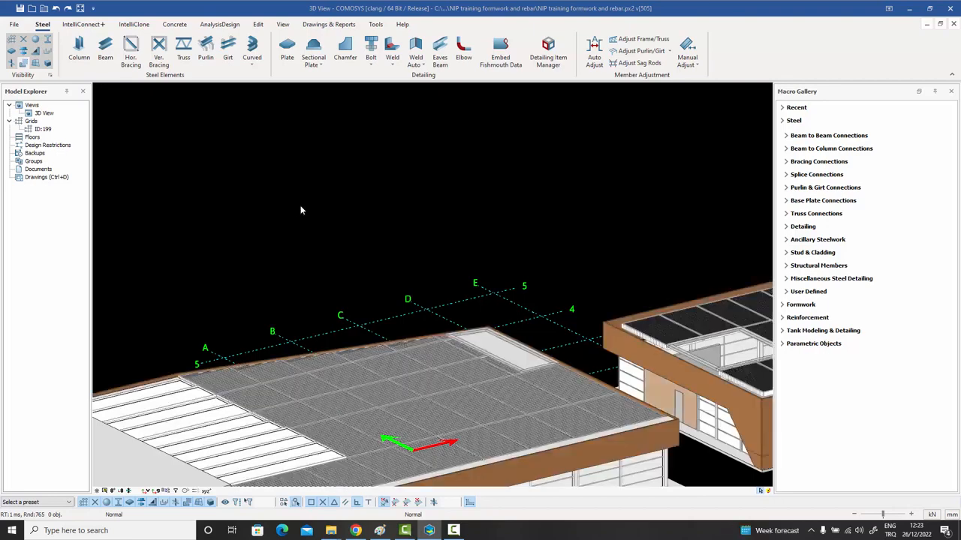
# Zoom in and select a lattice panel bar and the plant mesh beside it.
pyautogui.scroll(-10, 300, 210)
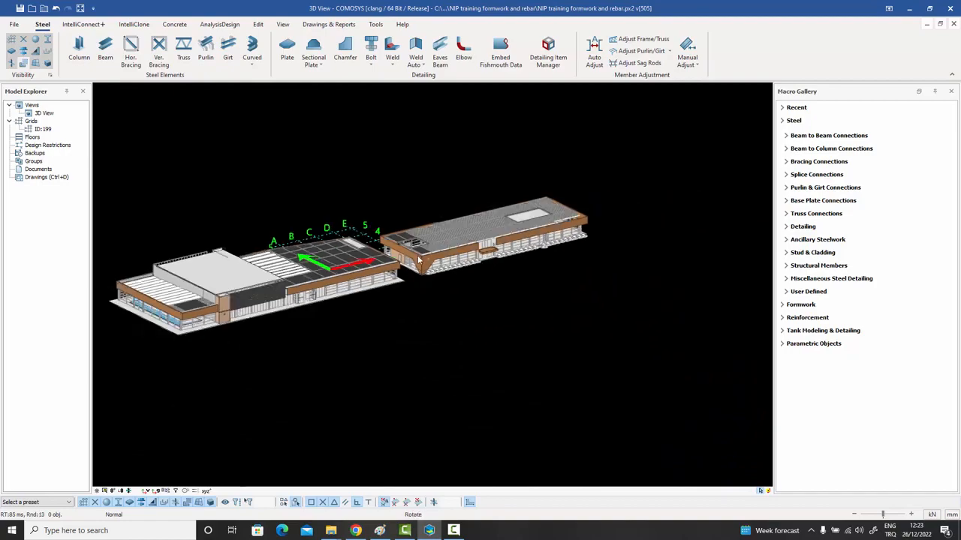
pyautogui.scroll(10, 259, 269)
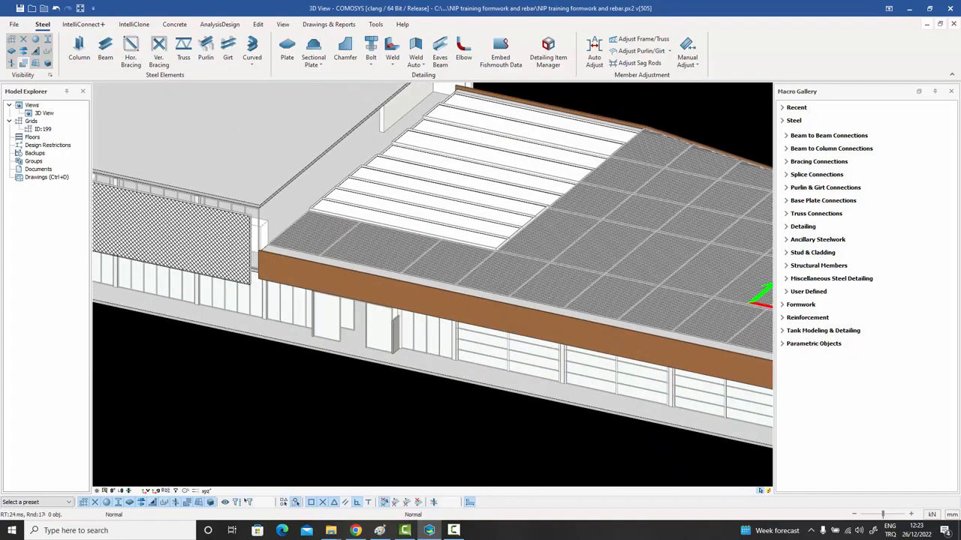
pyautogui.scroll(5, 408, 285)
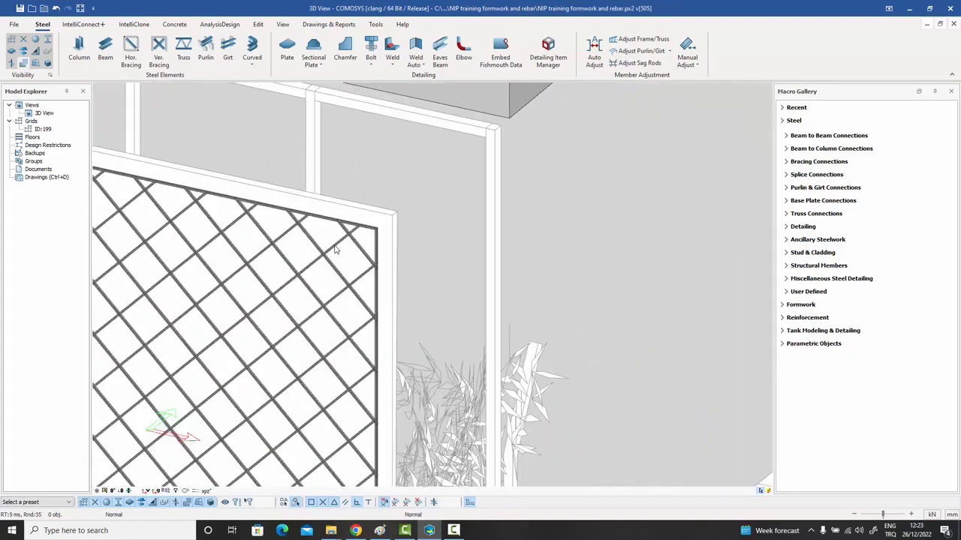
pyautogui.click(335, 250)
pyautogui.scroll(5, 345, 246)
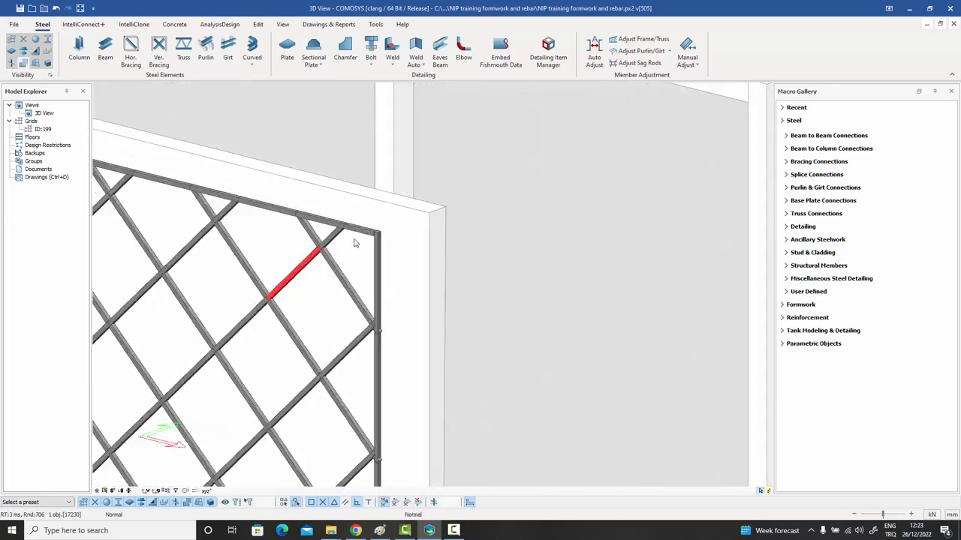
pyautogui.scroll(2, 350, 245)
pyautogui.scroll(-6, 328, 242)
pyautogui.scroll(5, 383, 342)
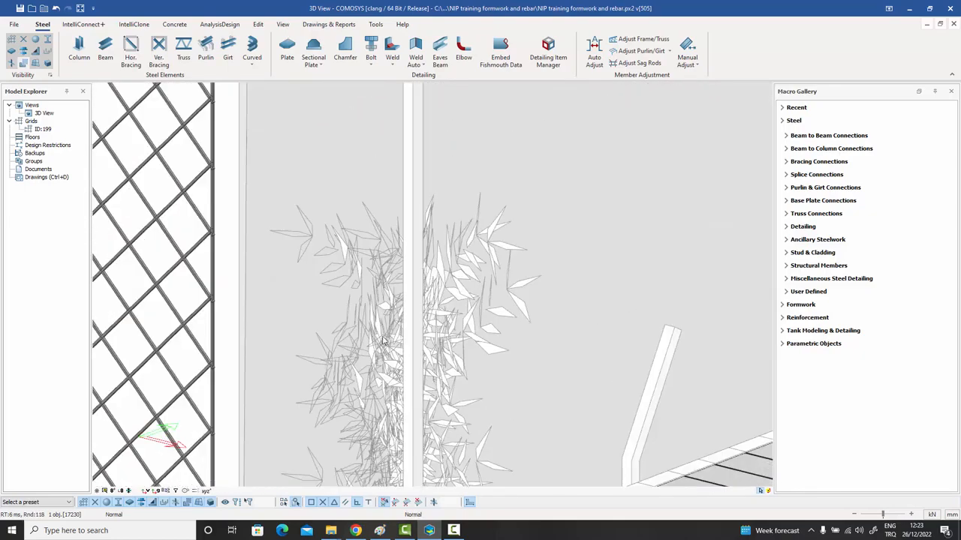
pyautogui.click(382, 342)
# Orbit and pan the building, ending with the model cleared to the empty grid.
pyautogui.scroll(-5, 381, 341)
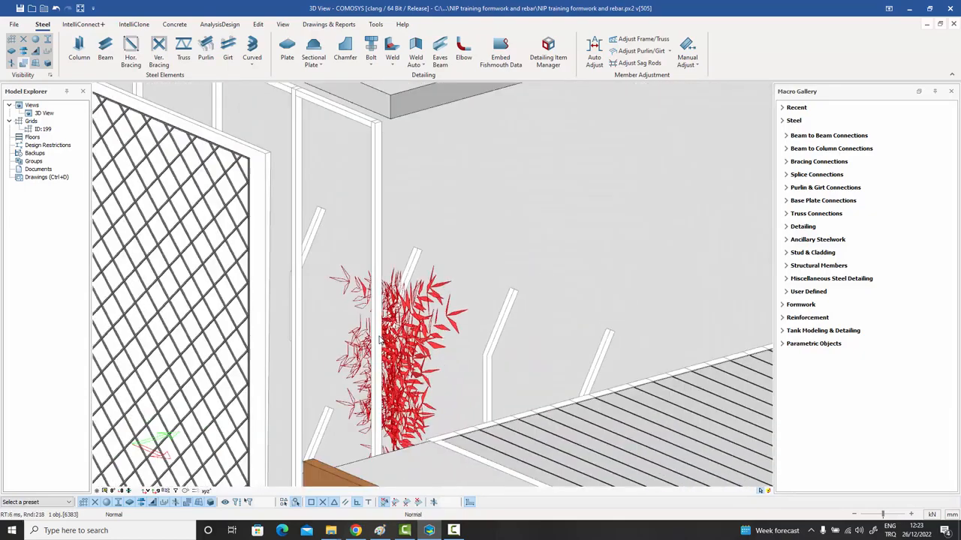
pyautogui.scroll(-10, 379, 340)
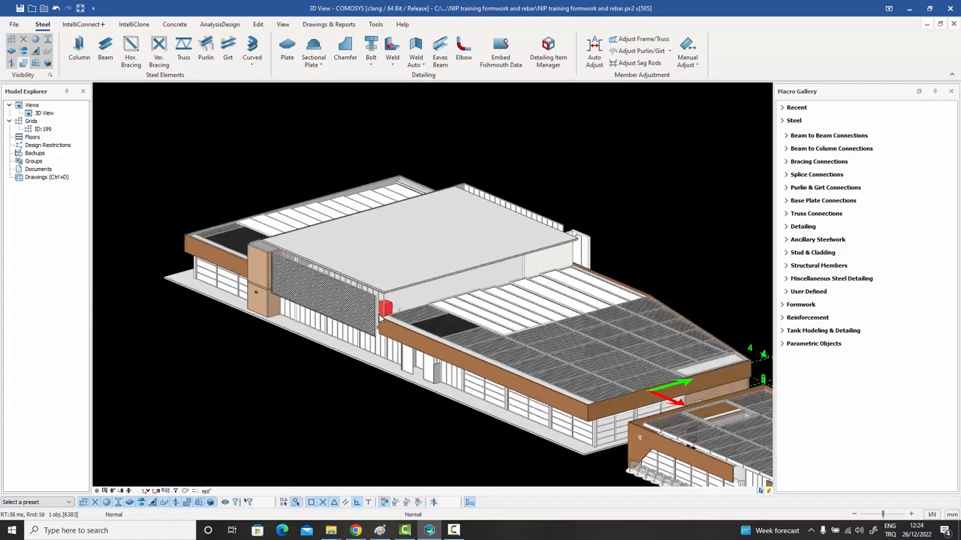
pyautogui.moveTo(379, 318)
pyautogui.mouseDown(button='middle')
pyautogui.moveTo(440, 312)
pyautogui.moveTo(437, 299)
pyautogui.moveTo(416, 337)
pyautogui.moveTo(377, 330)
pyautogui.mouseUp(button='middle')
pyautogui.scroll(-2, 427, 315)
pyautogui.moveTo(324, 351); pyautogui.dragTo(439, 213, button='middle')
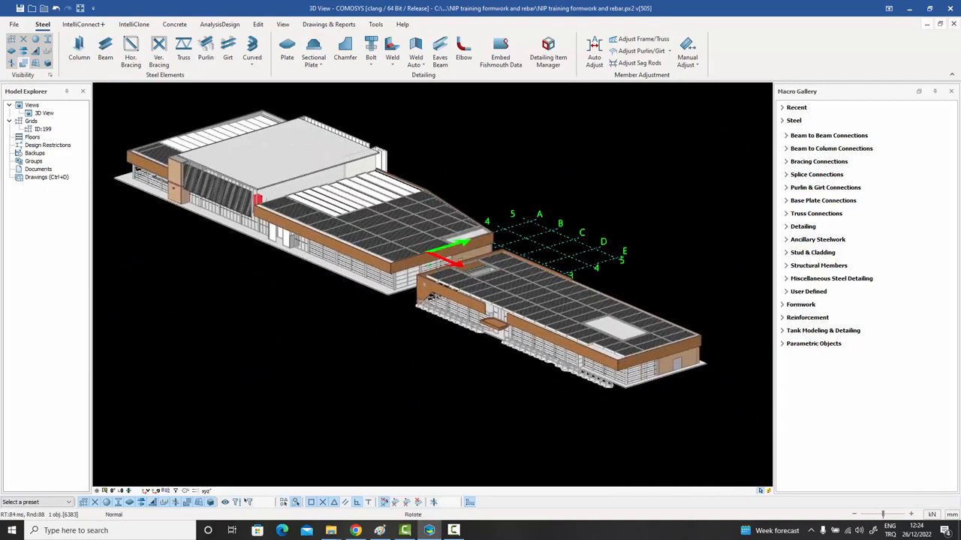
pyautogui.moveTo(420, 300); pyautogui.dragTo(454, 276, button='middle')
pyautogui.moveTo(353, 187); pyautogui.dragTo(389, 210, button='middle')
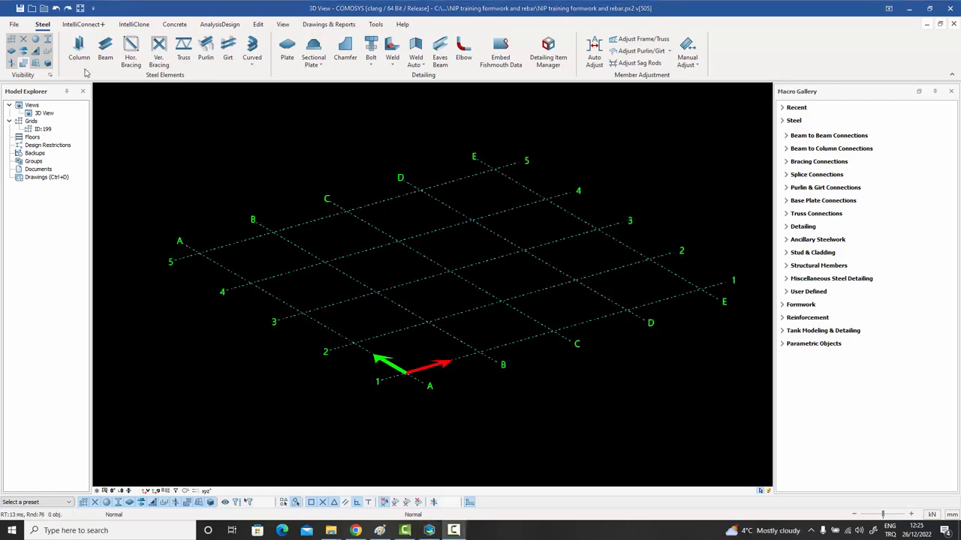
# Import absorver.ifc from IFC samples\Tekla Model Absorver through File > Import/Export > IFC.
pyautogui.click(13, 24)
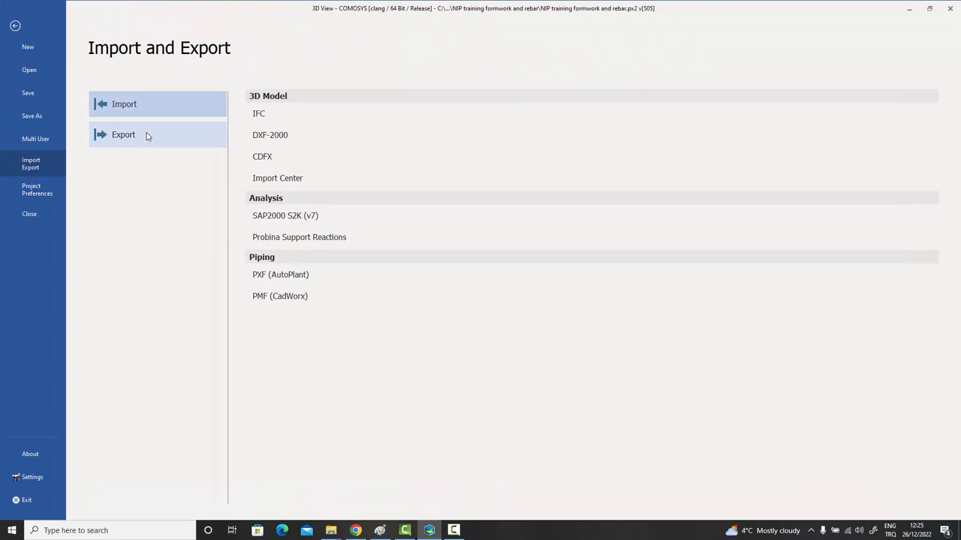
pyautogui.click(258, 115)
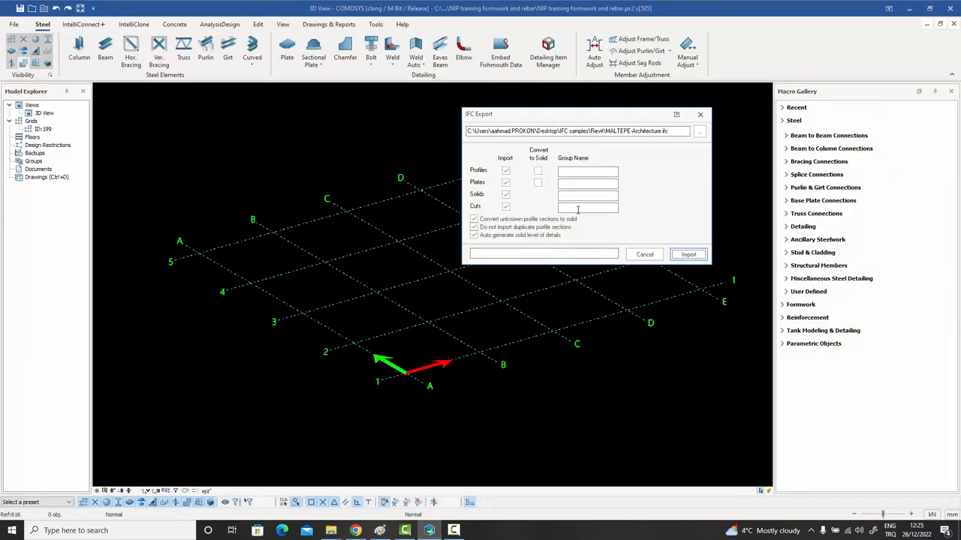
pyautogui.click(699, 131)
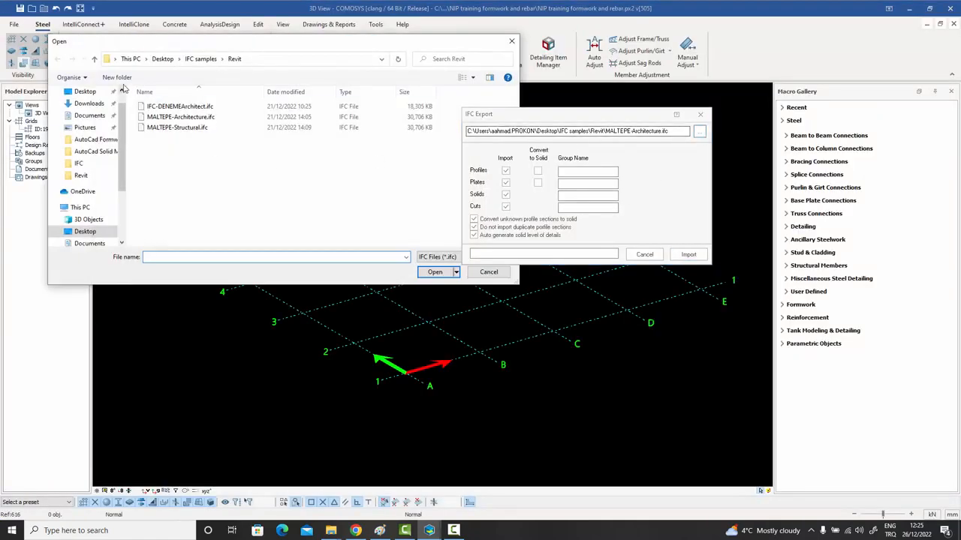
pyautogui.click(94, 59)
pyautogui.click(161, 150)
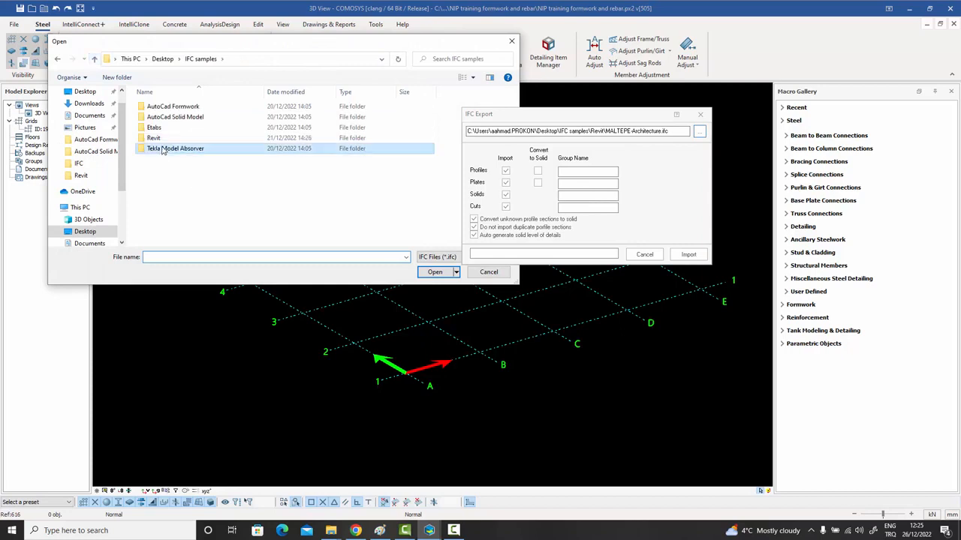
pyautogui.doubleClick(161, 149)
pyautogui.click(167, 107)
pyautogui.doubleClick(167, 107)
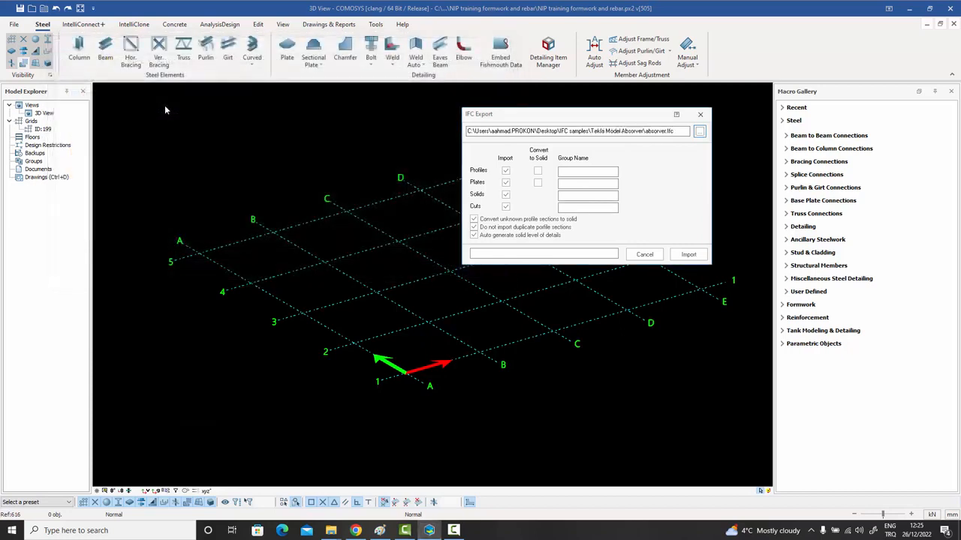
pyautogui.click(688, 254)
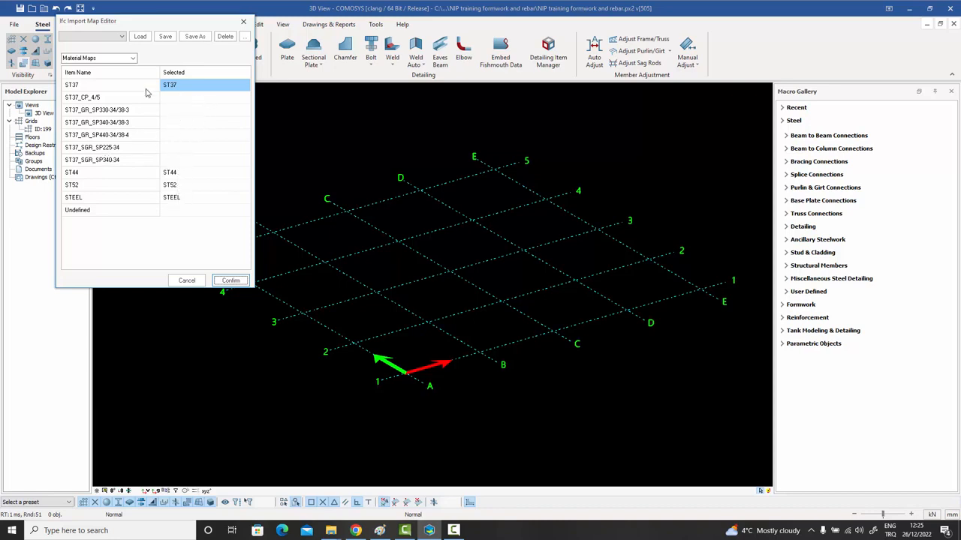
# Review the CHS profile maps and confirm to load the absorver.ifc tower model.
pyautogui.click(133, 59)
pyautogui.click(107, 75)
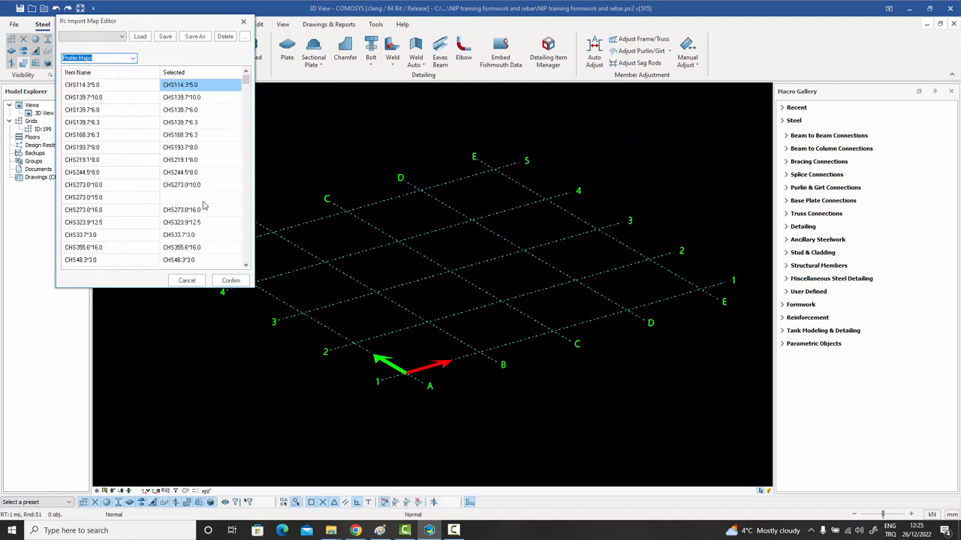
pyautogui.click(231, 281)
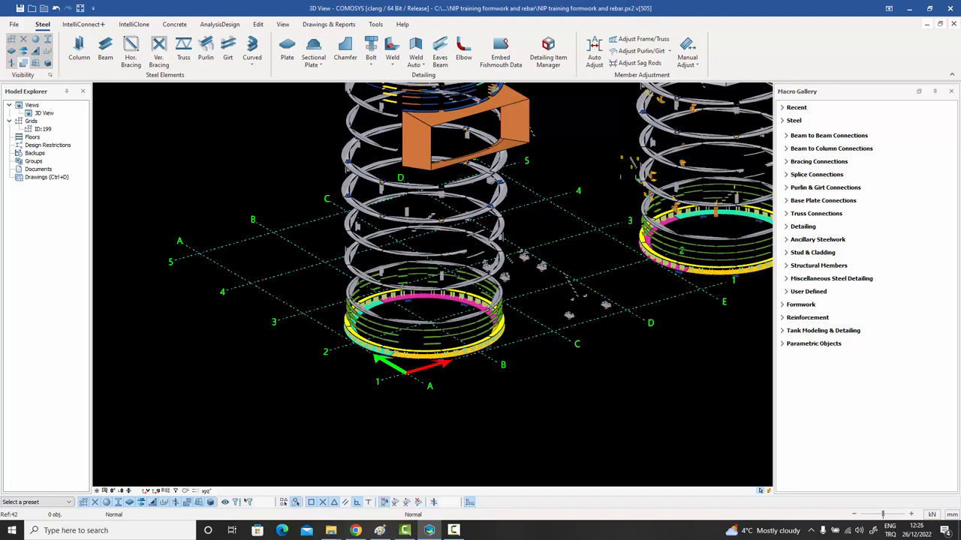
# Zoom to the red vertical bracing and check its Solid Property Editor.
pyautogui.scroll(-1, 323, 189)
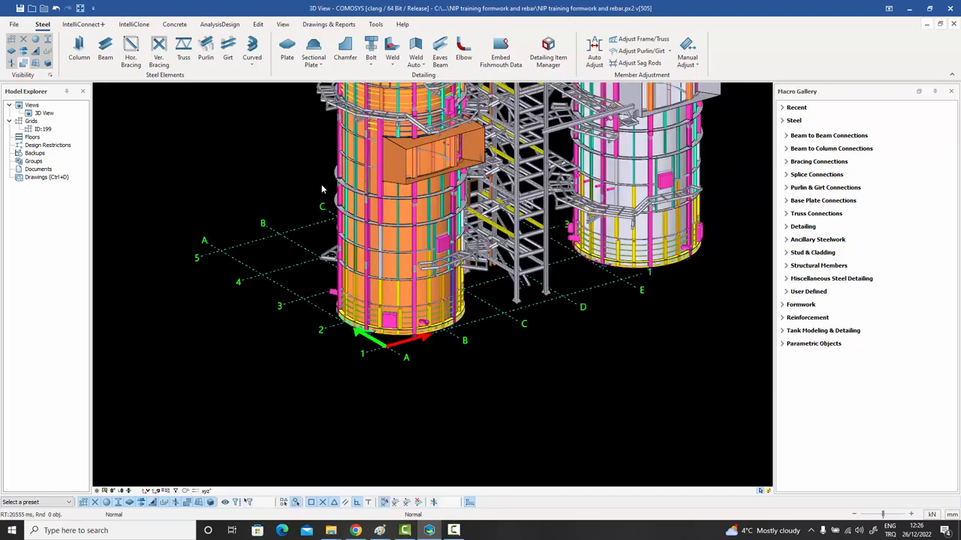
pyautogui.scroll(-2, 309, 251)
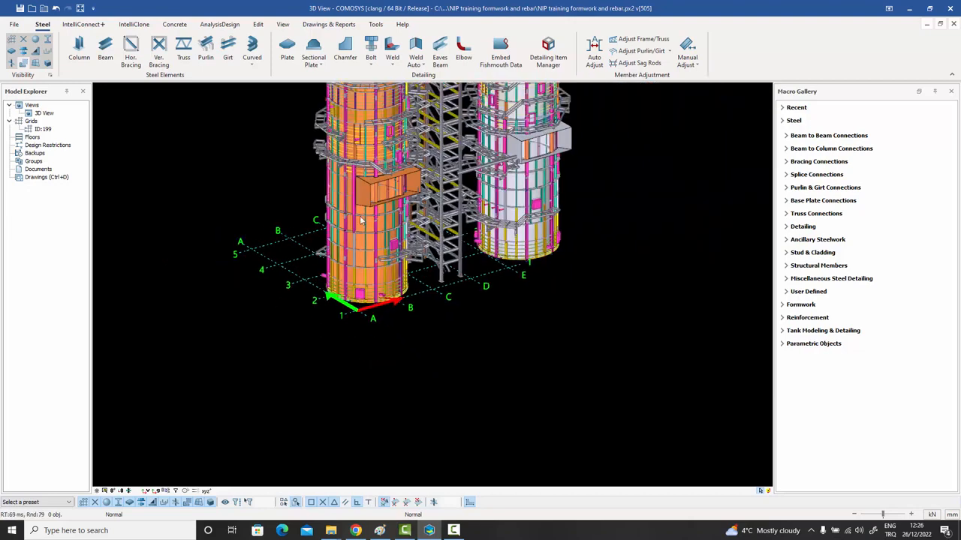
pyautogui.moveTo(362, 219); pyautogui.dragTo(351, 382, button='middle')
pyautogui.scroll(-2, 356, 328)
pyautogui.scroll(-3, 351, 382)
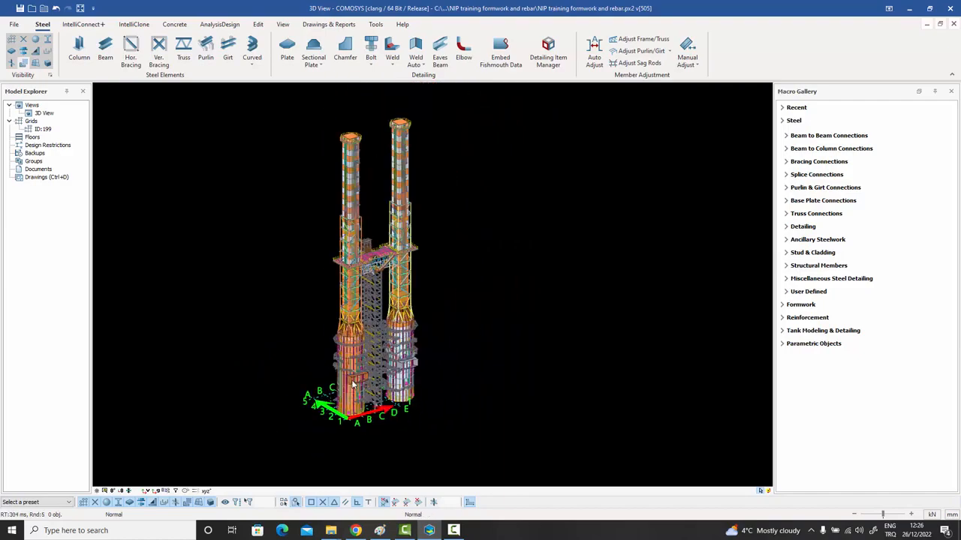
pyautogui.scroll(-1, 351, 383)
pyautogui.scroll(4, 377, 306)
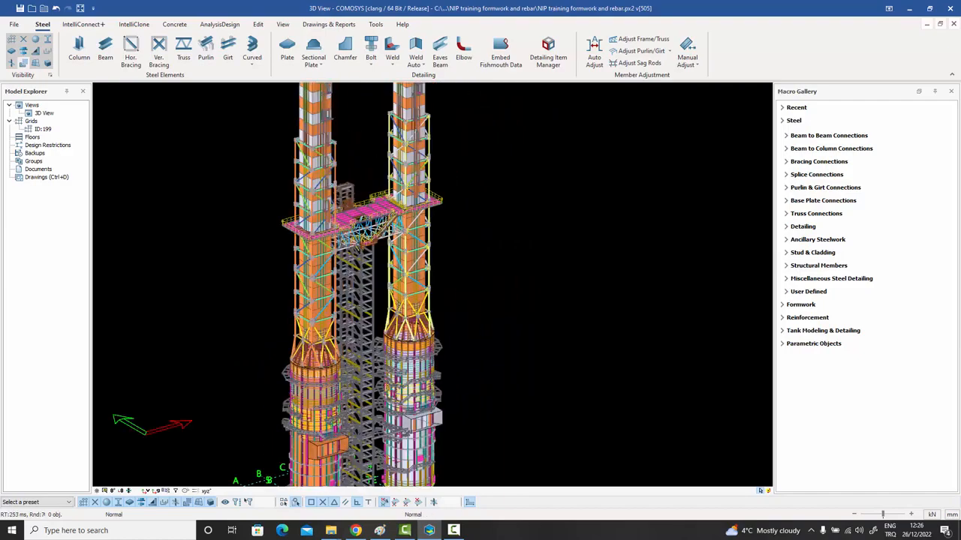
pyautogui.scroll(2, 377, 306)
pyautogui.scroll(5, 323, 211)
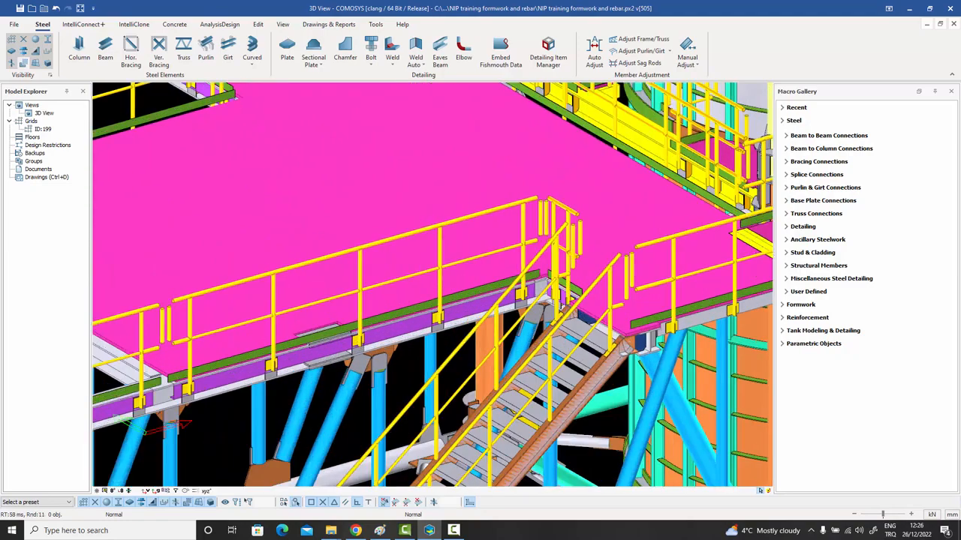
pyautogui.scroll(5, 420, 246)
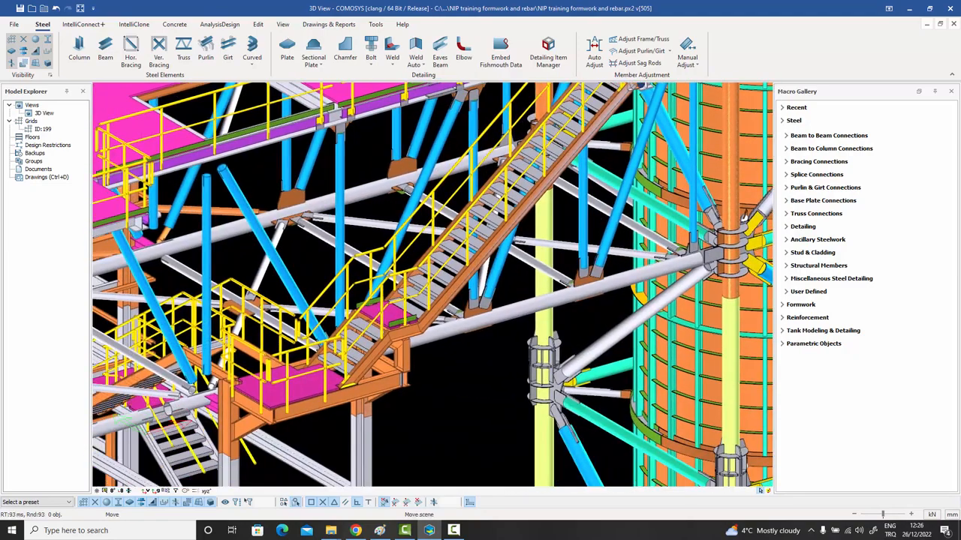
pyautogui.scroll(2, 432, 176)
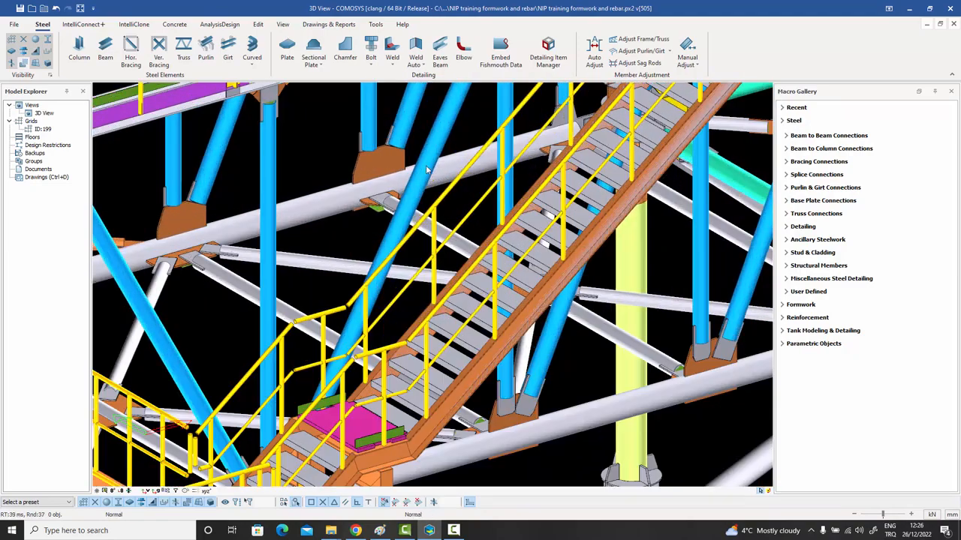
pyautogui.doubleClick(433, 175)
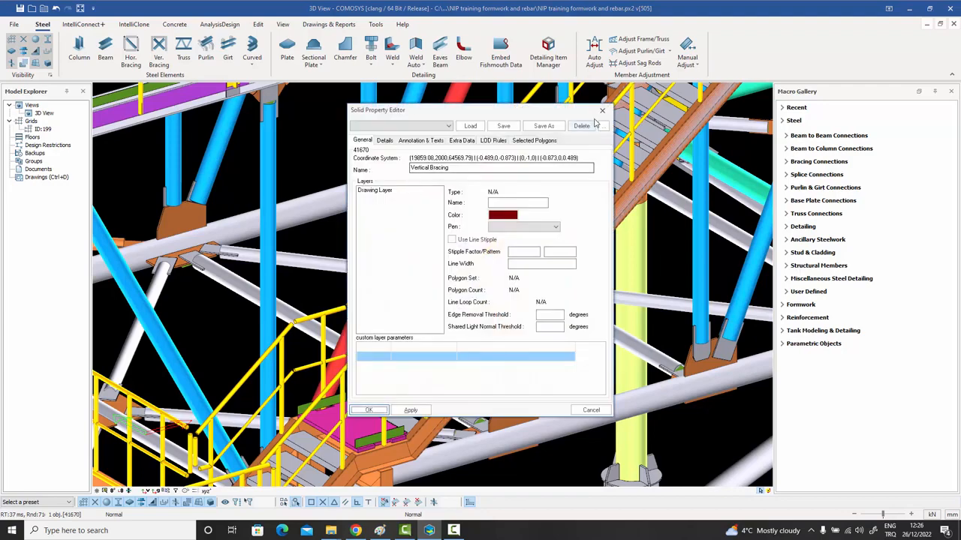
pyautogui.click(602, 113)
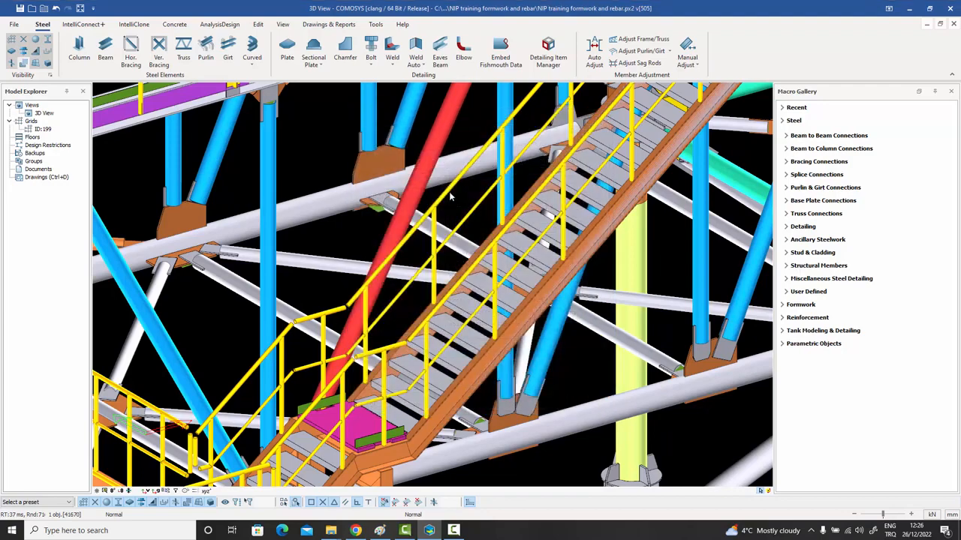
# Zoom out and pan until only the empty A–E by 1–5 grid remains.
pyautogui.scroll(-3, 452, 253)
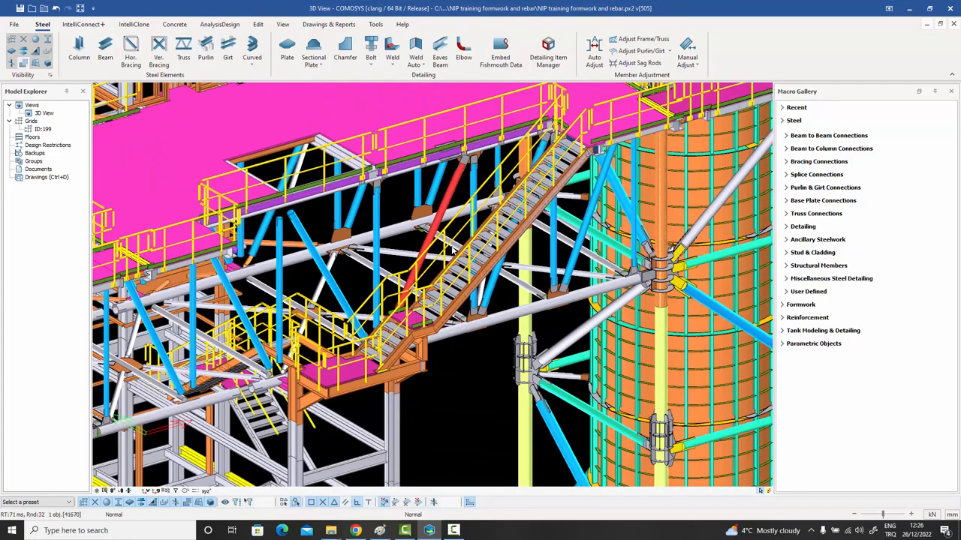
pyautogui.scroll(-5, 452, 252)
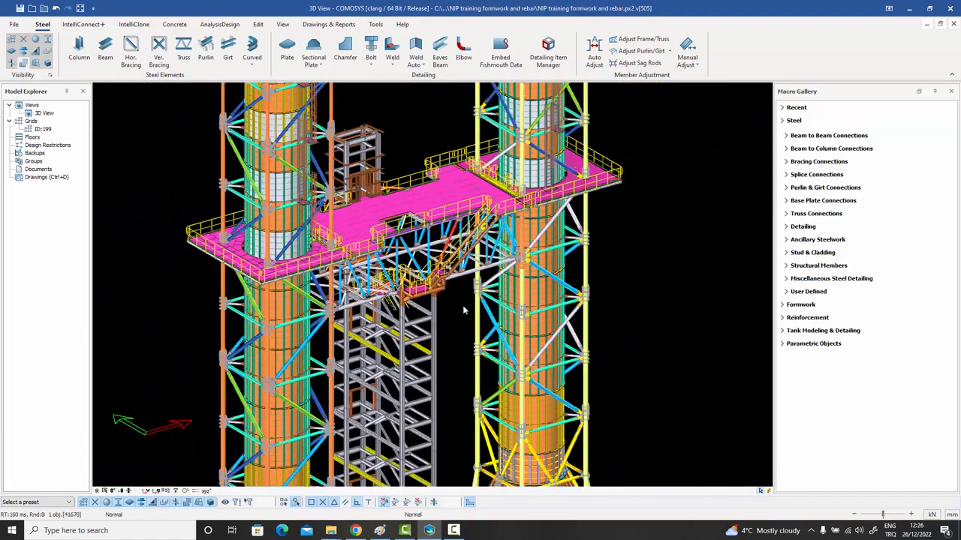
pyautogui.moveTo(463, 308); pyautogui.dragTo(486, 279, button='middle')
pyautogui.scroll(-5, 496, 264)
pyautogui.scroll(-3, 496, 278)
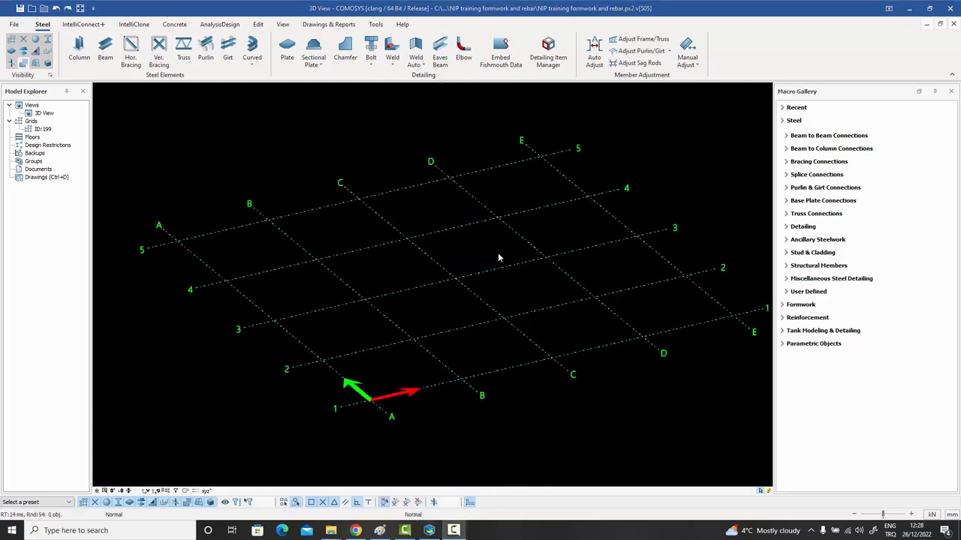
# Browse to the AutoCad Solid Model folder and import its IFC file.
pyautogui.click(15, 25)
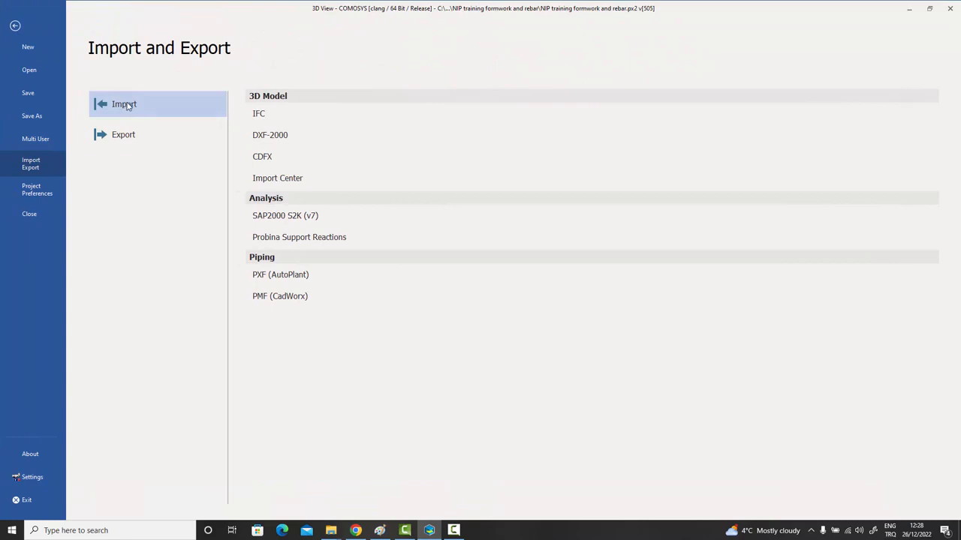
pyautogui.click(259, 114)
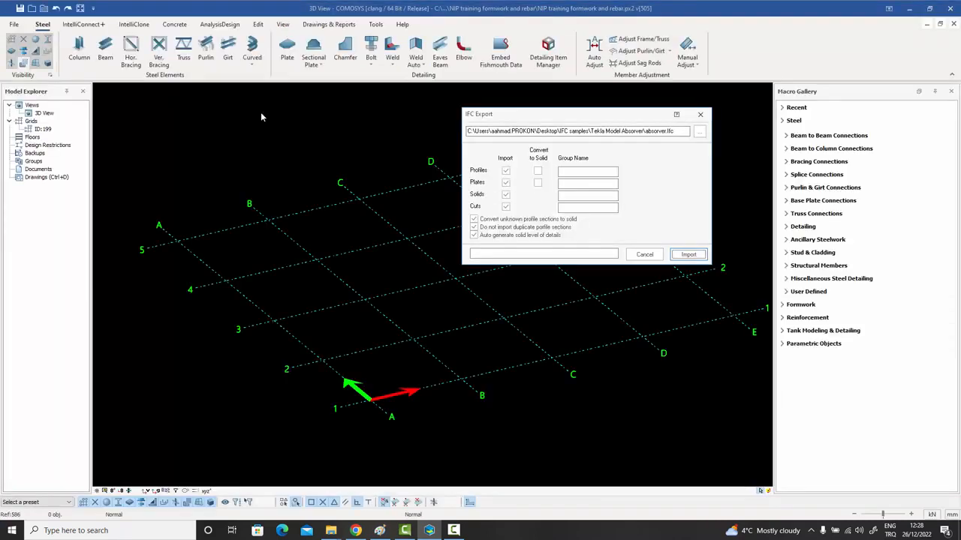
pyautogui.click(699, 132)
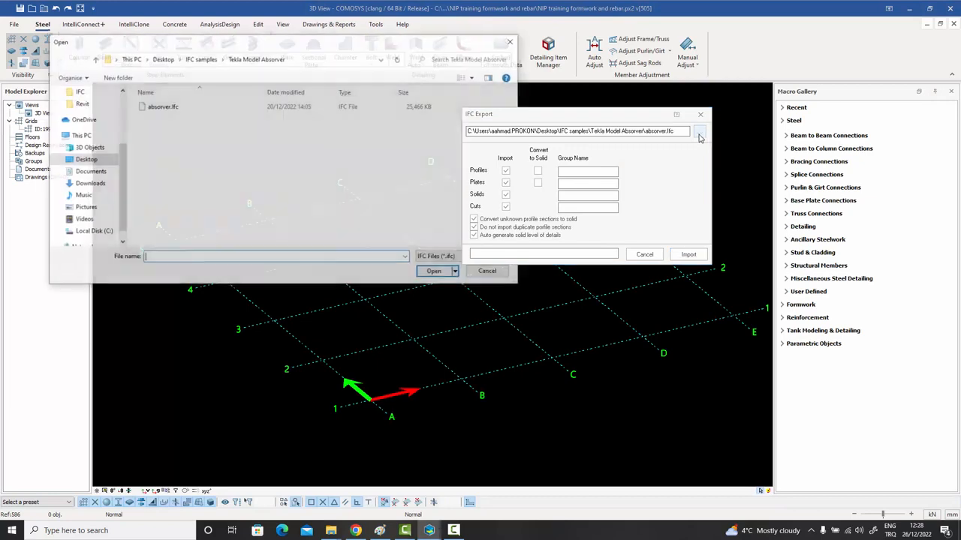
pyautogui.click(95, 59)
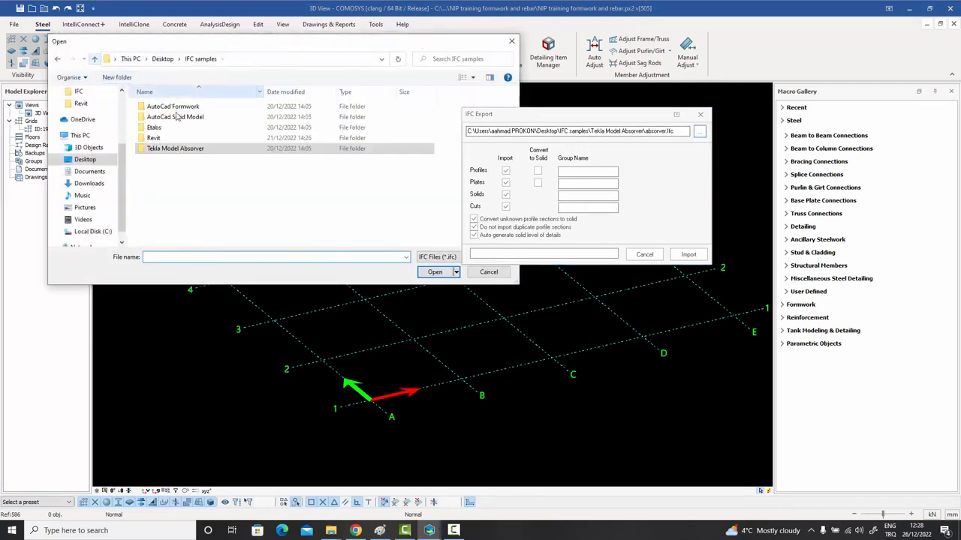
pyautogui.doubleClick(180, 118)
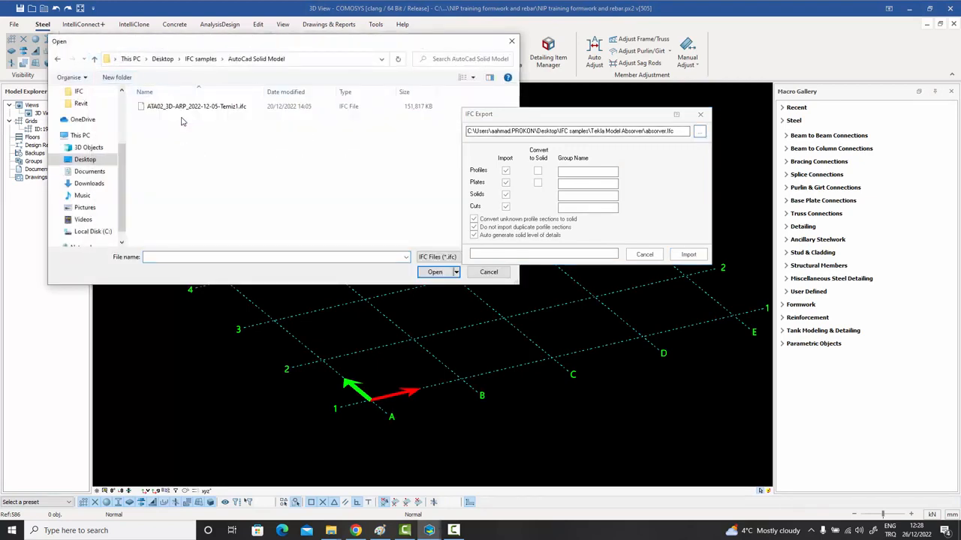
pyautogui.click(189, 110)
pyautogui.click(434, 272)
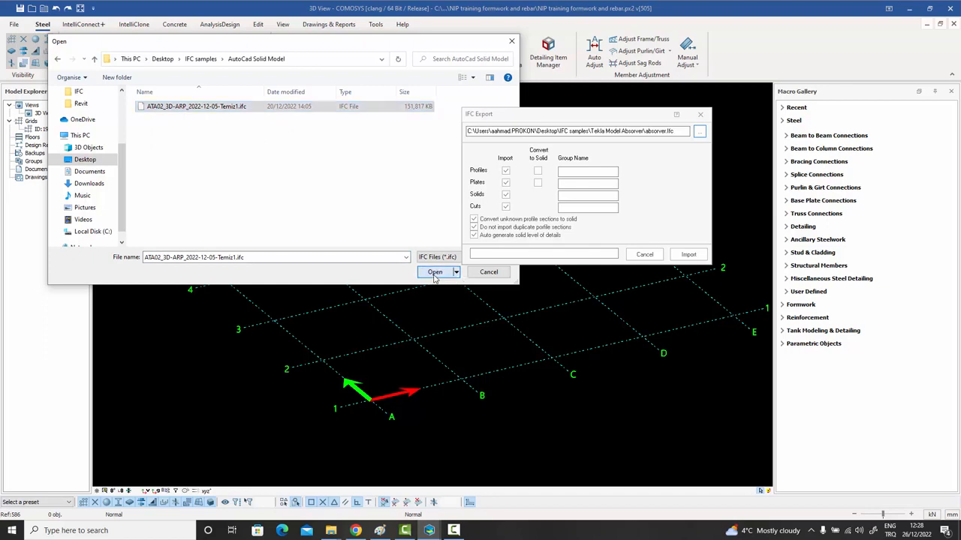
pyautogui.click(687, 255)
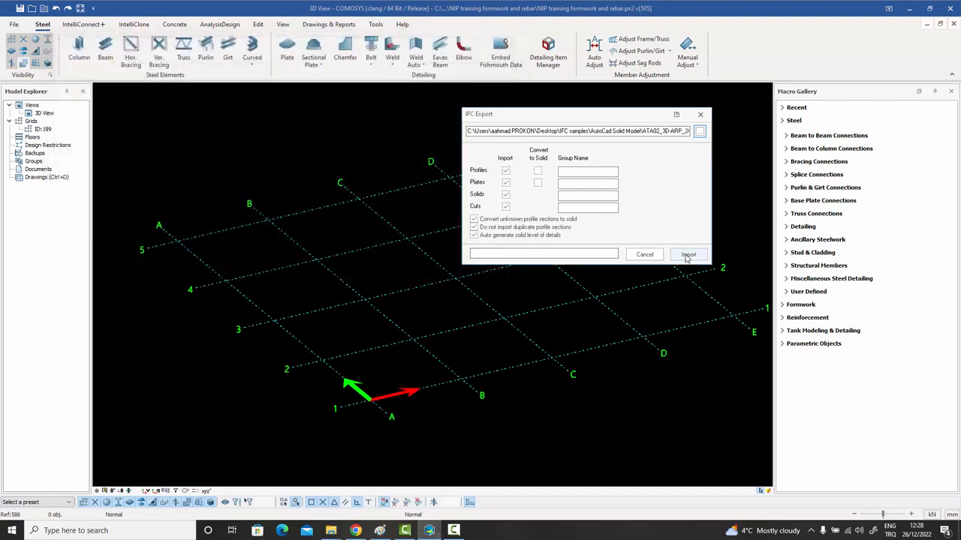
pyautogui.click(686, 256)
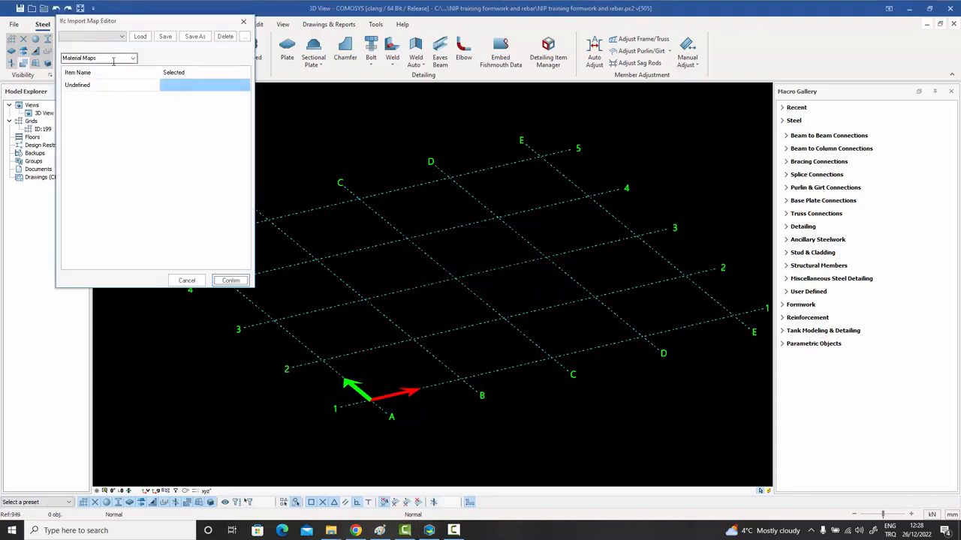
# Keep Material Maps and confirm the mapping to load the ATA02_3D-ARP plant.
pyautogui.click(133, 58)
pyautogui.click(132, 59)
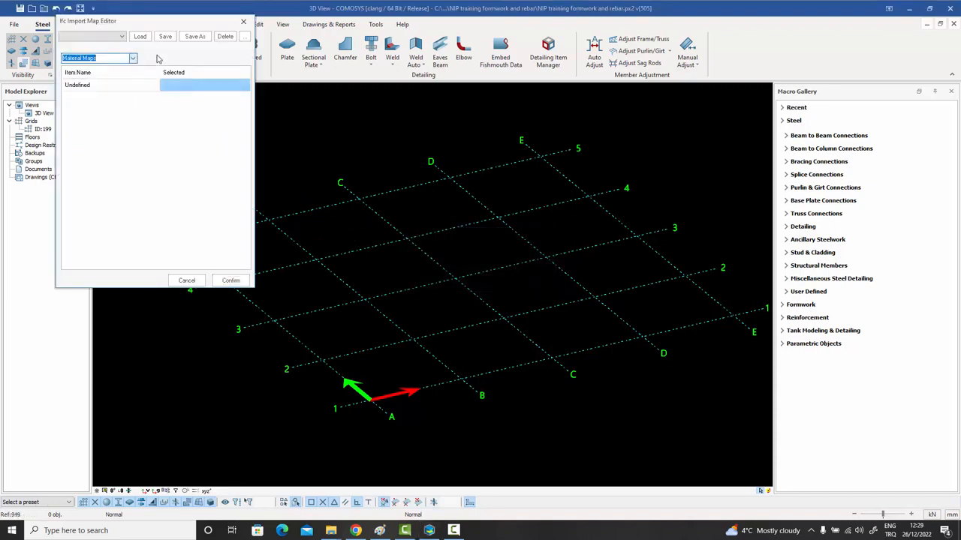
pyautogui.click(237, 282)
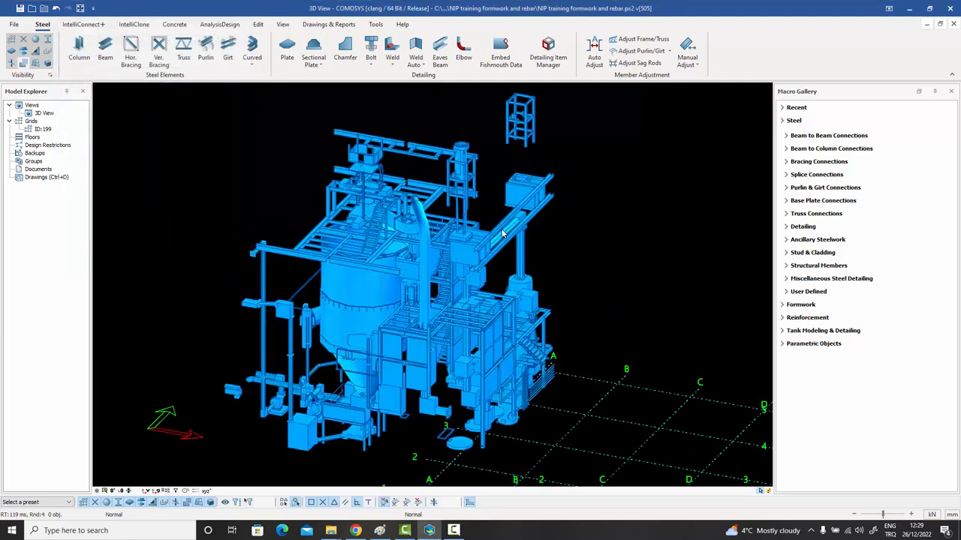
# Zoom out and rotate to frame the whole ATA02_3D-ARP plant with its silo and pipework.
pyautogui.moveTo(240, 282); pyautogui.dragTo(255, 275, button='middle')
pyautogui.scroll(-3, 404, 342)
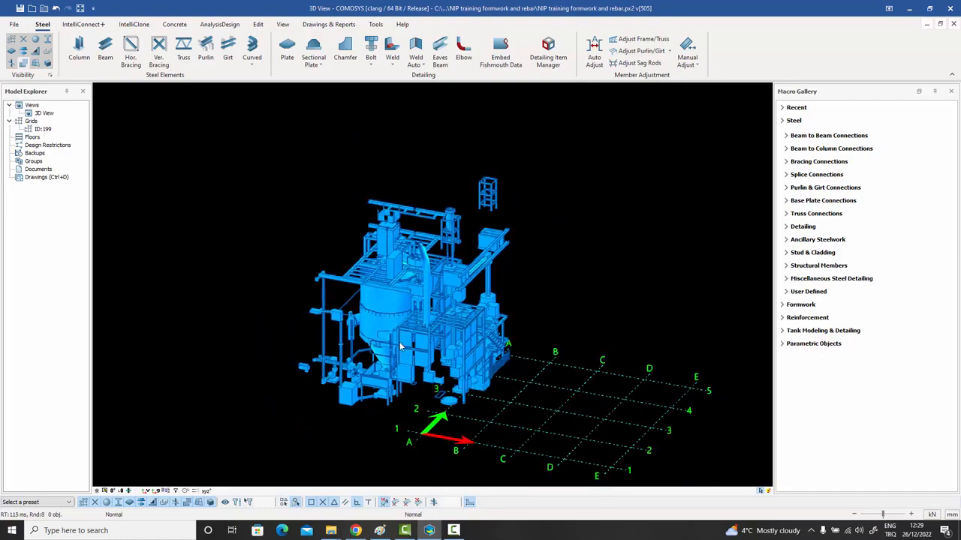
pyautogui.keyDown('shift'); pyautogui.moveTo(436, 344); pyautogui.dragTo(411, 344, button='middle'); pyautogui.keyUp('shift')
pyautogui.scroll(2, 411, 344)
pyautogui.scroll(2, 430, 346)
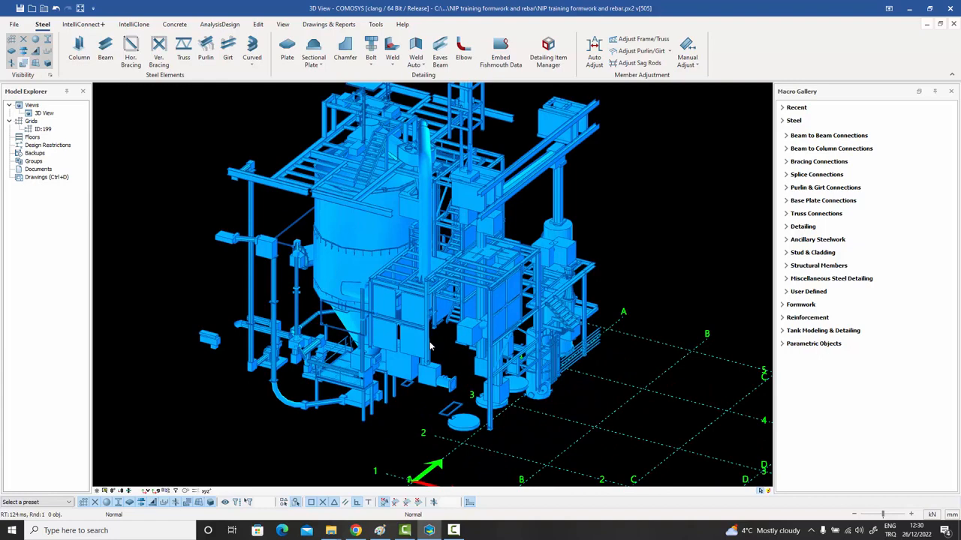
pyautogui.moveTo(430, 345); pyautogui.dragTo(458, 353, button='middle')
pyautogui.scroll(-1, 461, 339)
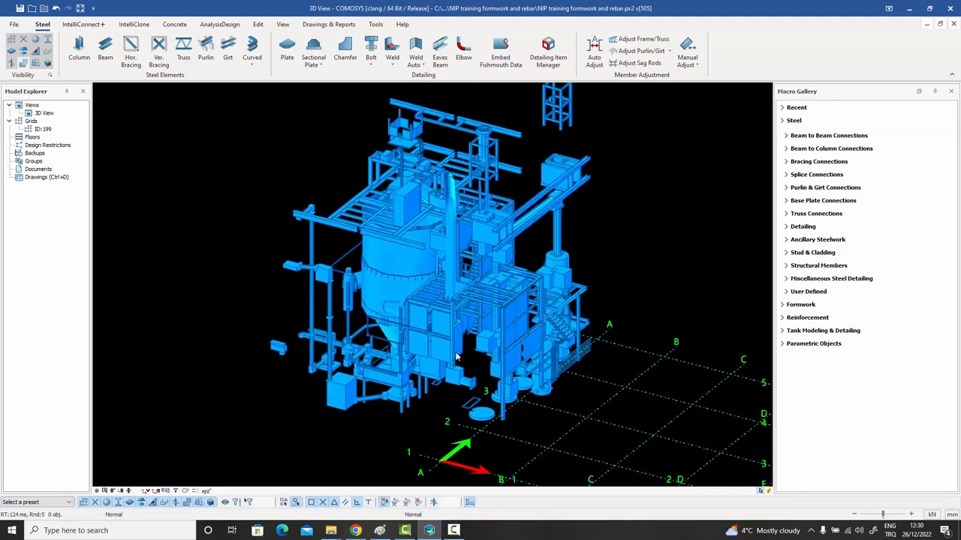
pyautogui.moveTo(457, 352); pyautogui.dragTo(472, 352, button='middle')
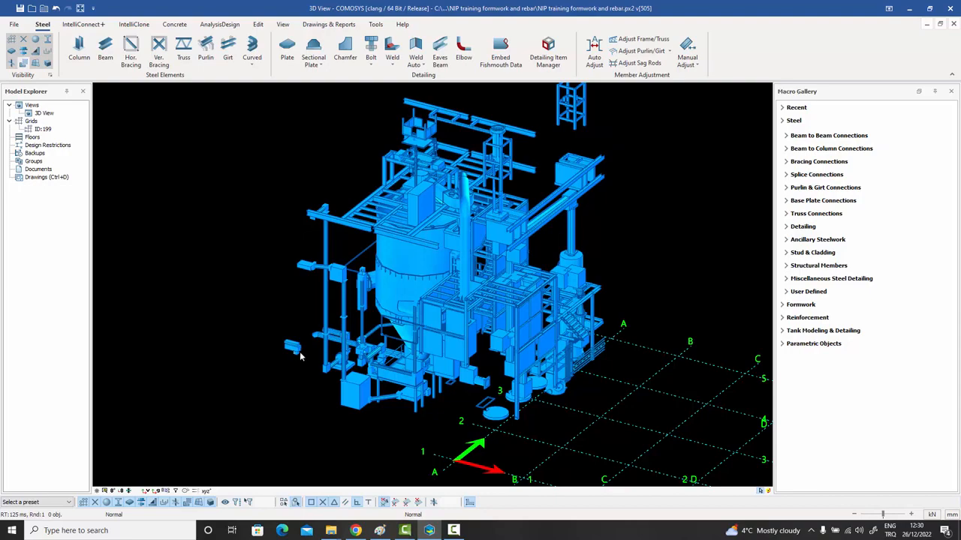
# Zoom in on the red slide gate, select it and orbit around the plant detail.
pyautogui.scroll(3, 295, 355)
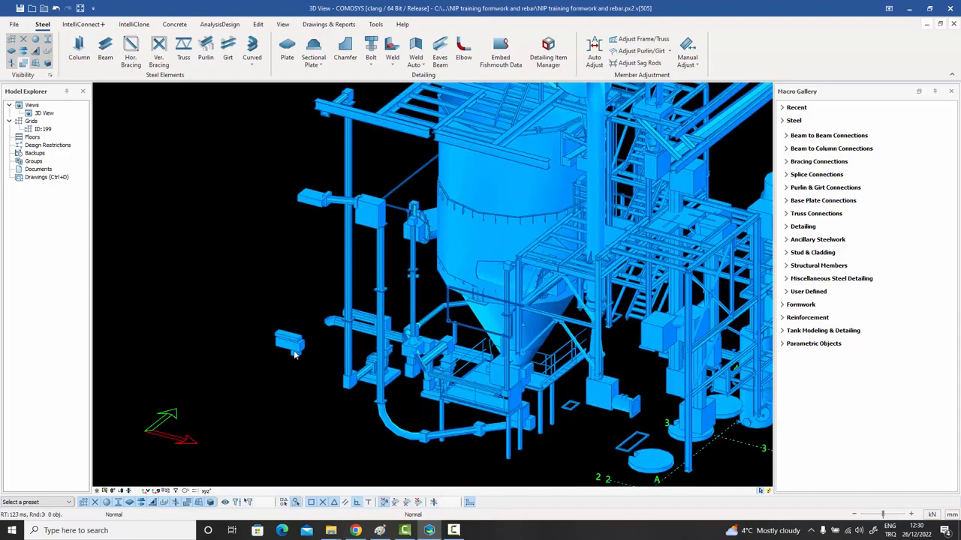
pyautogui.scroll(3, 292, 351)
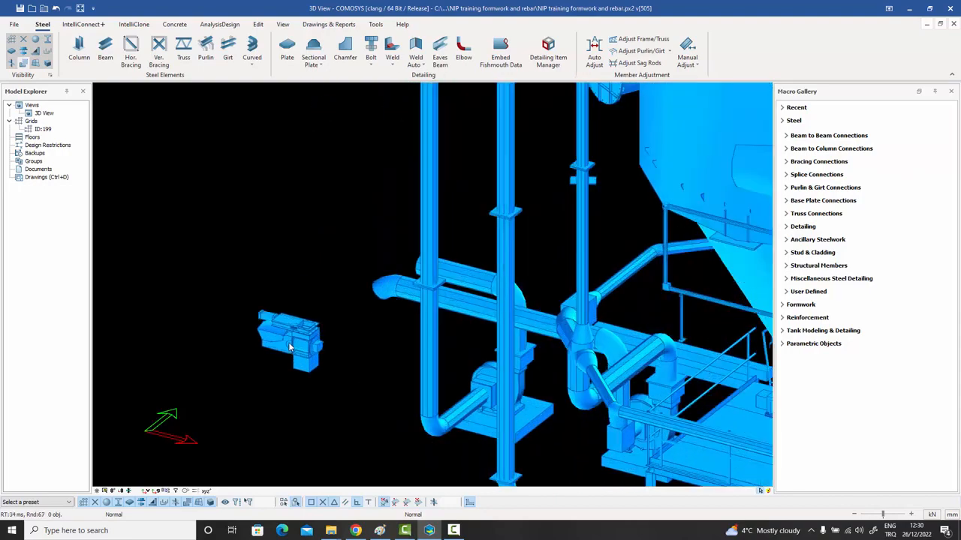
pyautogui.scroll(5, 289, 345)
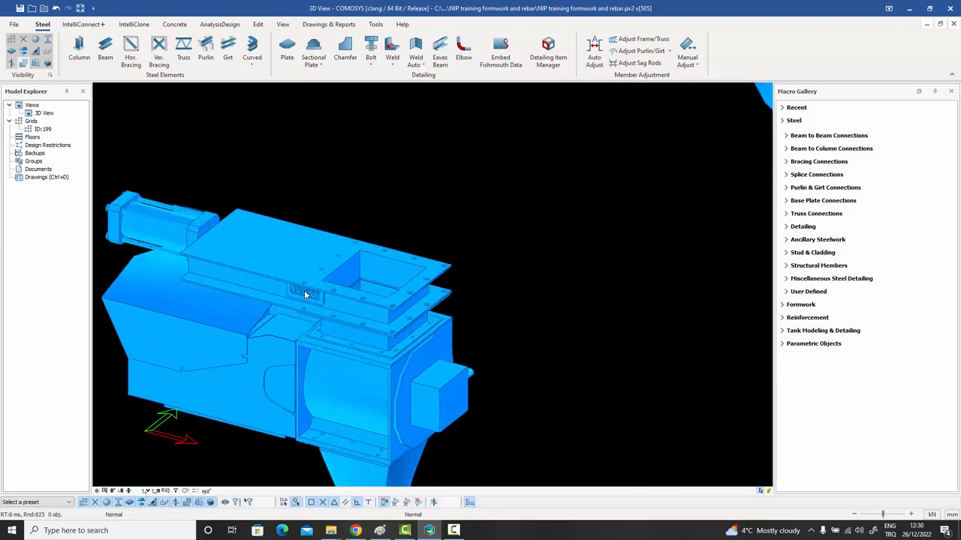
pyautogui.scroll(4, 306, 294)
pyautogui.scroll(2, 256, 285)
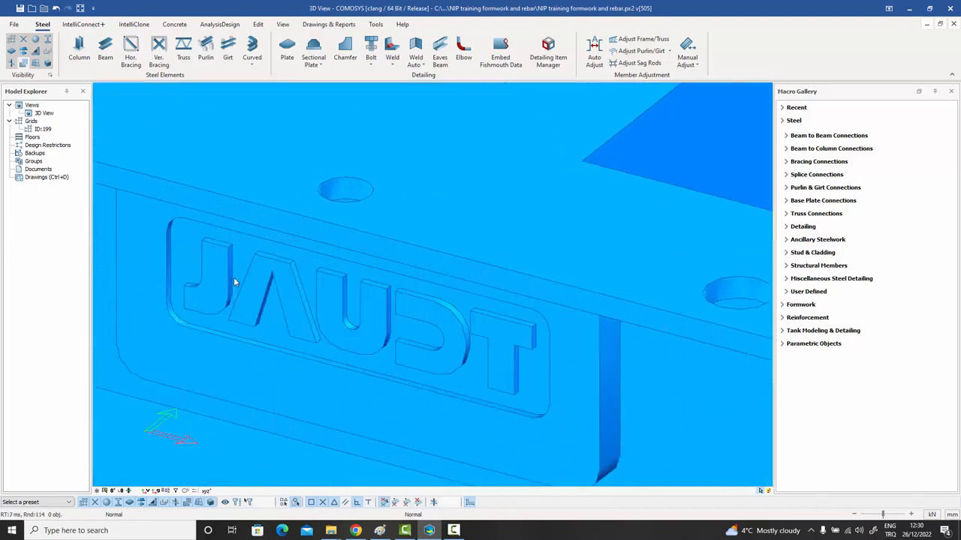
pyautogui.scroll(1, 234, 280)
pyautogui.scroll(-10, 579, 357)
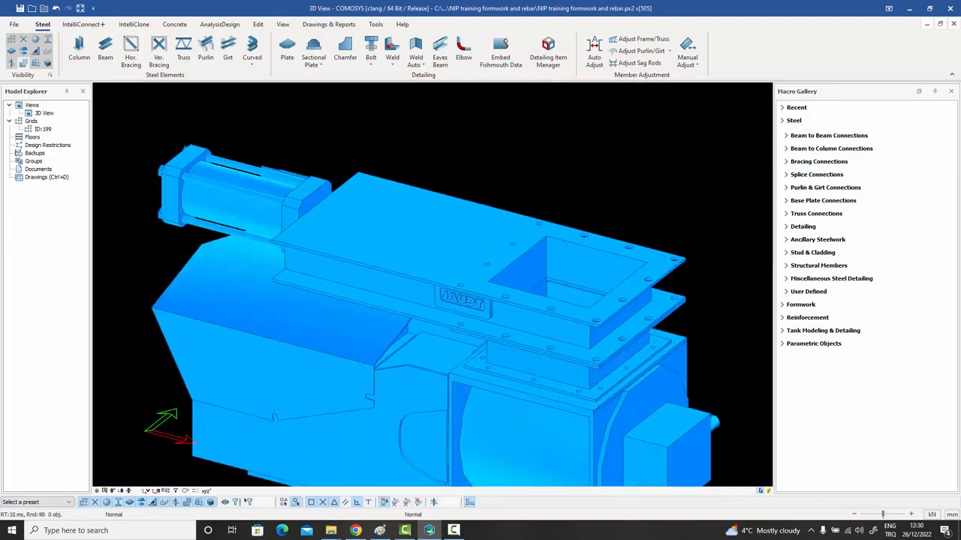
pyautogui.click(443, 284)
pyautogui.moveTo(443, 283); pyautogui.dragTo(479, 311, button='middle')
pyautogui.scroll(-10, 461, 311)
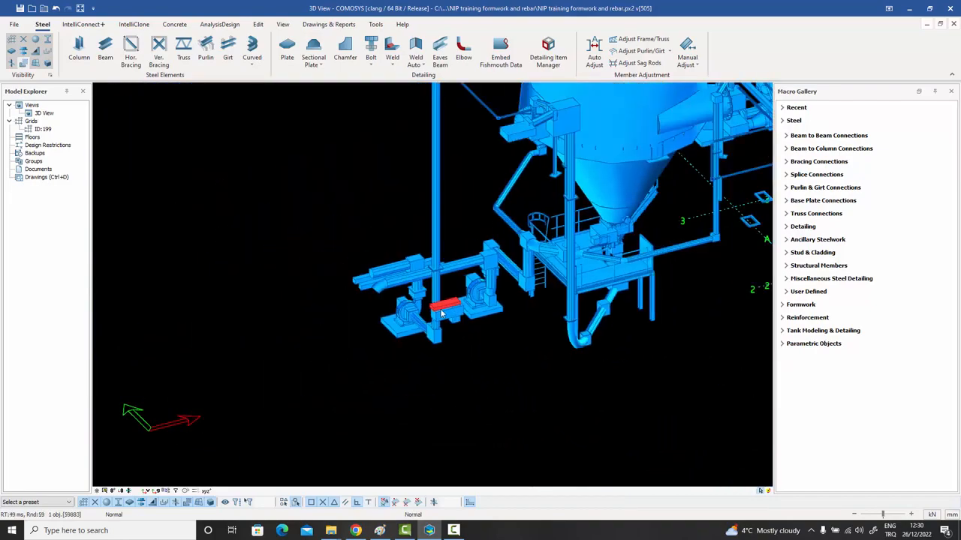
pyautogui.moveTo(382, 284); pyautogui.dragTo(409, 258, button='middle')
pyautogui.scroll(2, 409, 257)
pyautogui.scroll(8, 364, 169)
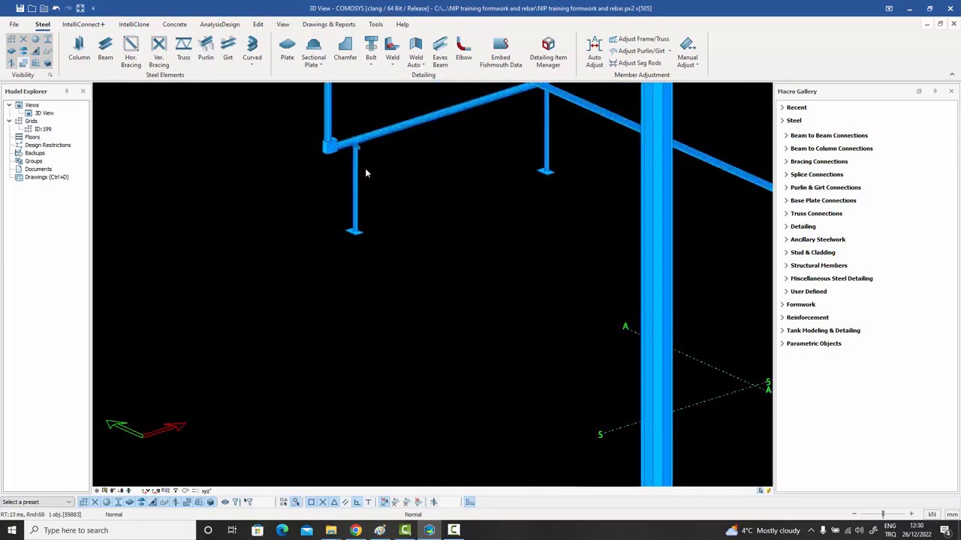
pyautogui.scroll(-8, 363, 175)
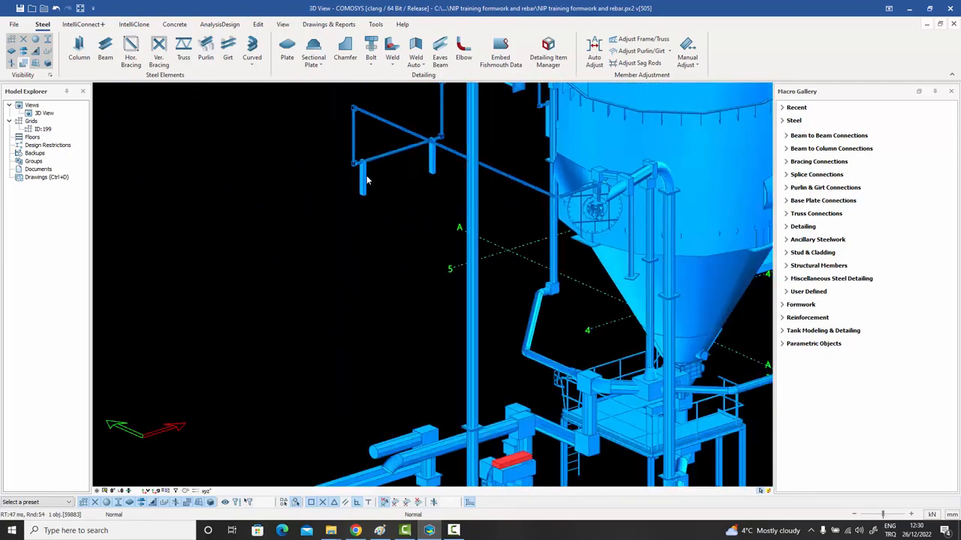
pyautogui.scroll(-5, 321, 250)
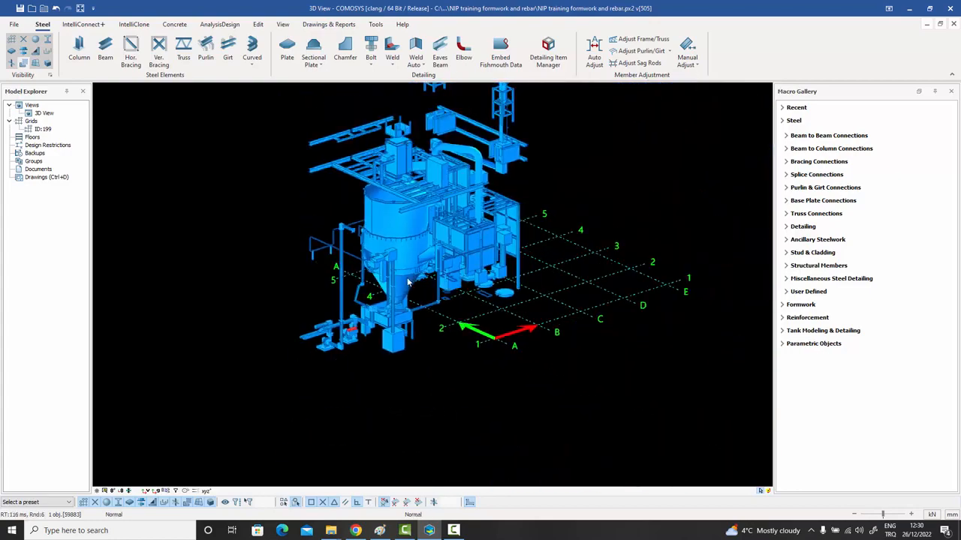
pyautogui.moveTo(411, 283); pyautogui.dragTo(392, 306, button='middle')
# Pan and zoom the 3D view of the plant and grid, then clear the selection.
pyautogui.moveTo(480, 305); pyautogui.dragTo(385, 293, button='middle')
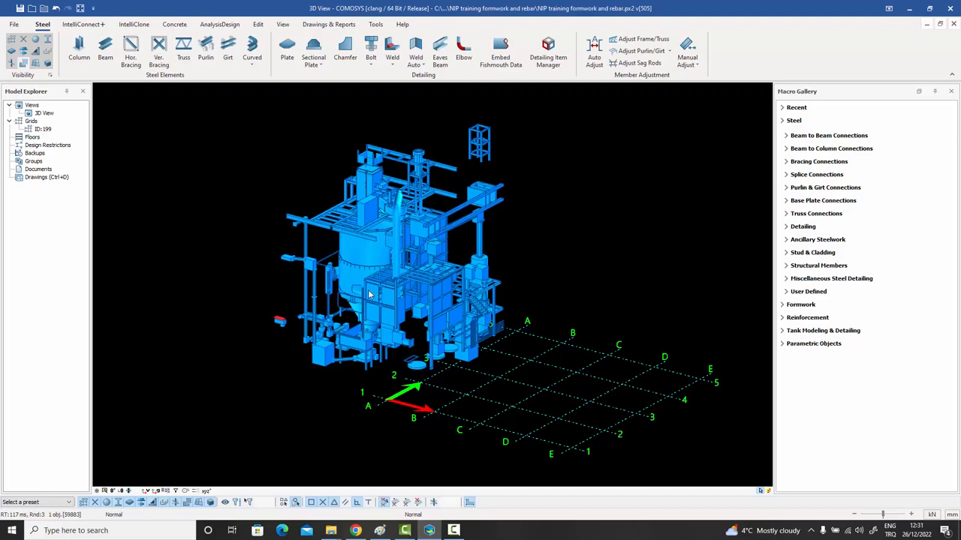
pyautogui.scroll(2, 371, 295)
pyautogui.moveTo(371, 296); pyautogui.dragTo(373, 318, button='middle')
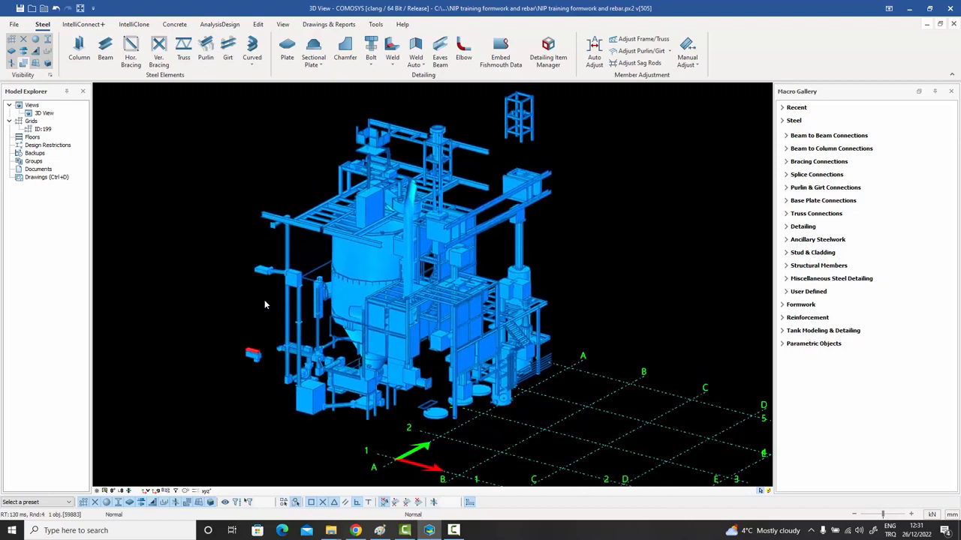
pyautogui.press('Escape')
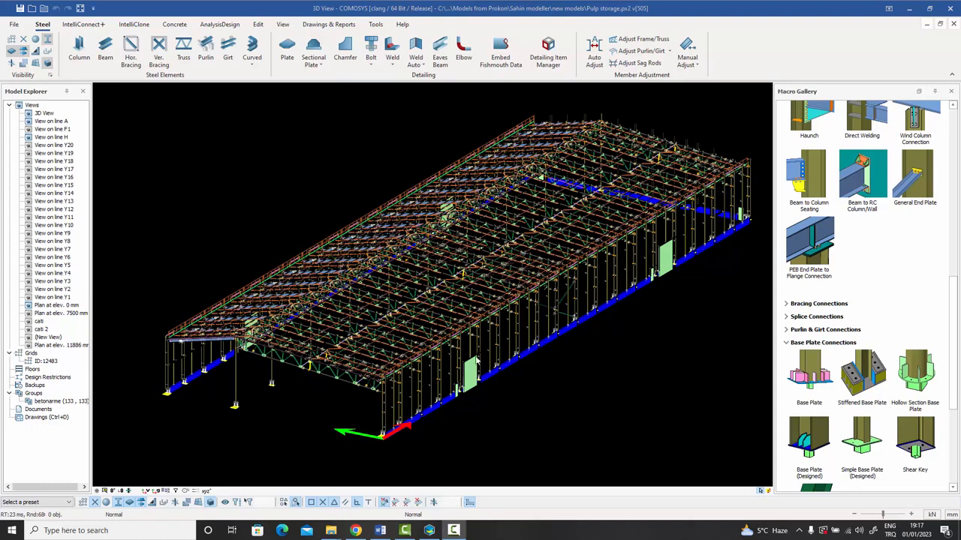
# Export the Pulp storage model in SAP2000 S2K v22 format as sap1.
pyautogui.click(15, 25)
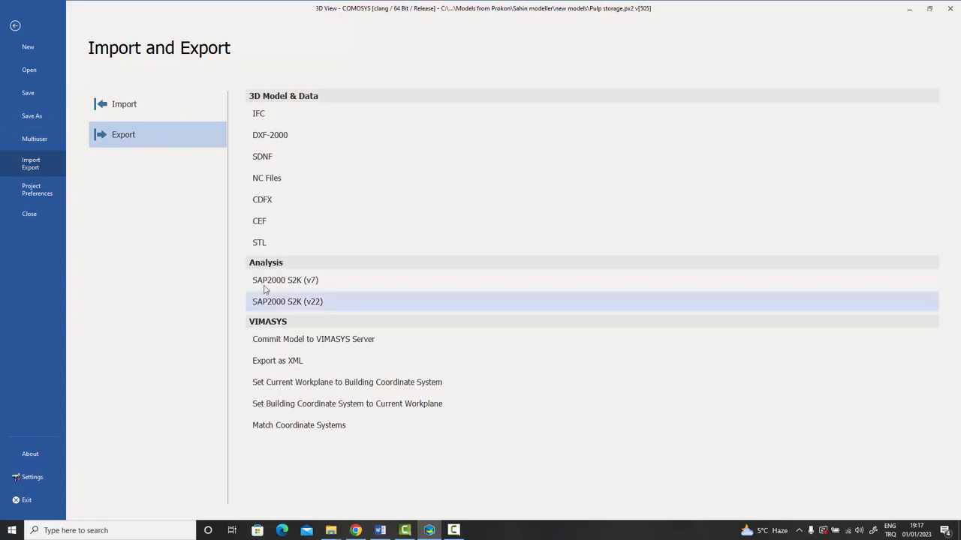
pyautogui.click(303, 303)
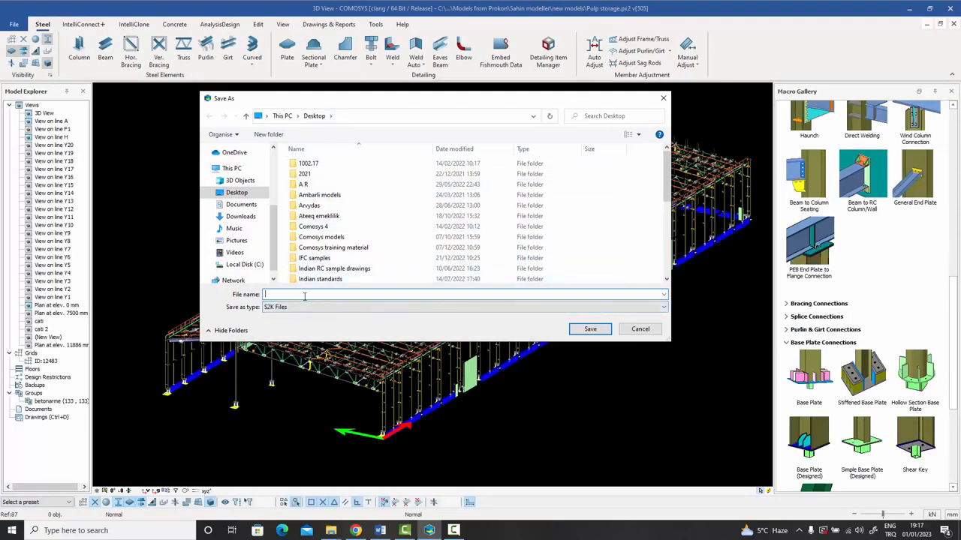
pyautogui.write('sap1')
pyautogui.click(582, 333)
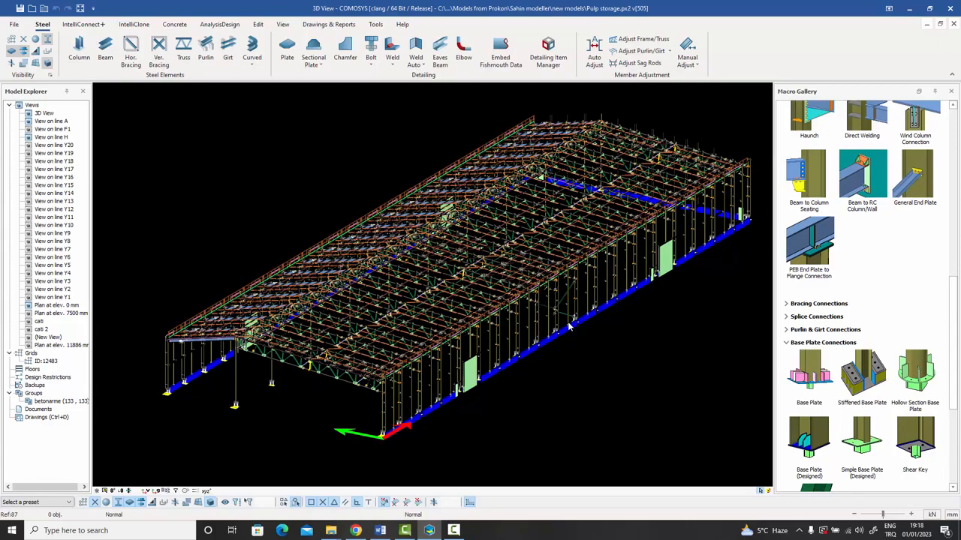
# Zoom and pan the 3D view to a close-up of the roof purlins, handrail and pink edge beam.
pyautogui.scroll(8, 604, 289)
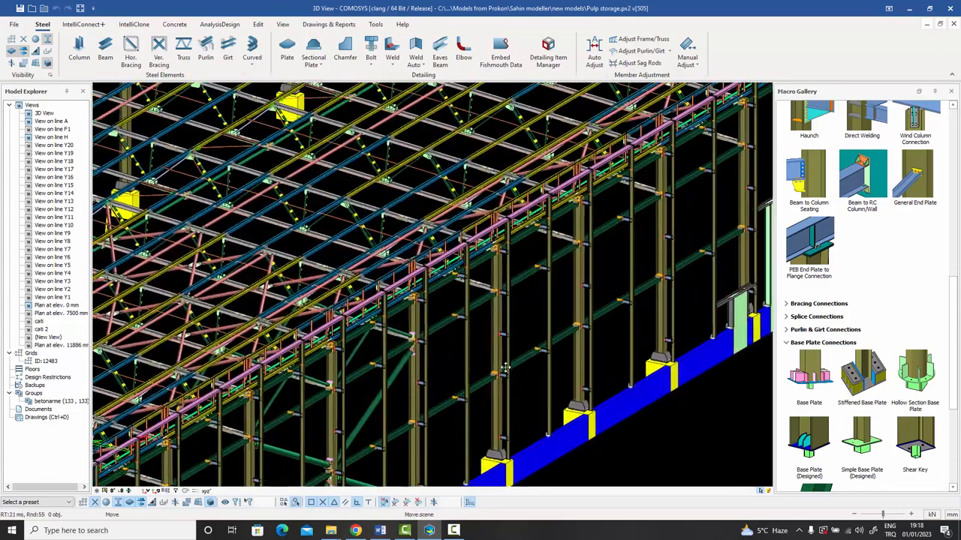
pyautogui.scroll(6, 505, 367)
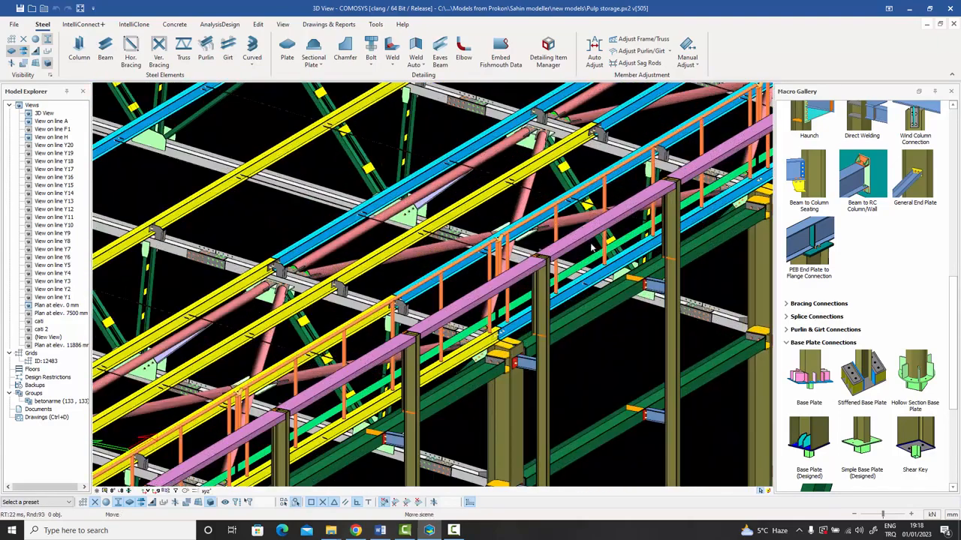
pyautogui.moveTo(591, 248); pyautogui.dragTo(457, 327, button='middle')
pyautogui.scroll(-3, 536, 274)
pyautogui.moveTo(611, 271); pyautogui.dragTo(442, 375, button='middle')
pyautogui.moveTo(480, 327); pyautogui.dragTo(405, 396, button='middle')
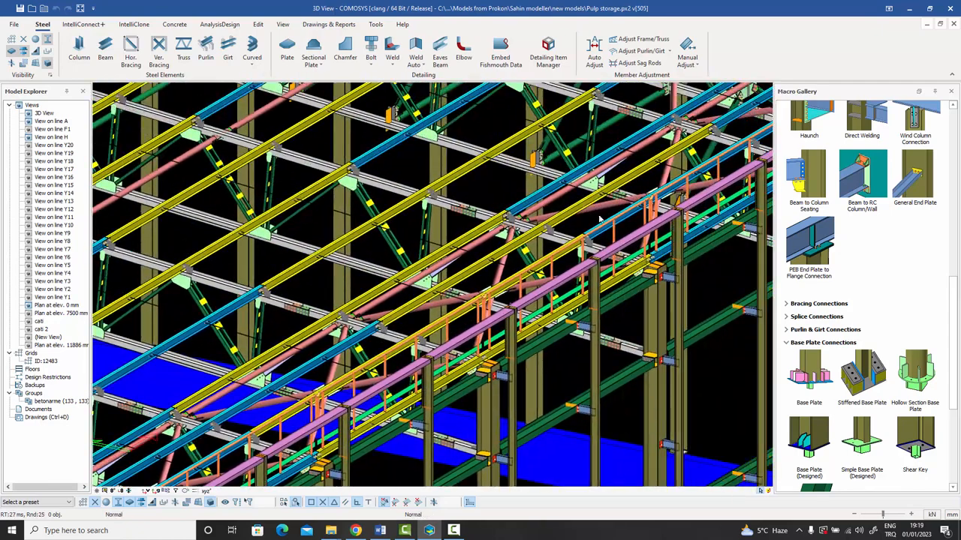
pyautogui.moveTo(615, 259); pyautogui.dragTo(464, 354, button='middle')
pyautogui.moveTo(612, 259); pyautogui.dragTo(460, 351, button='middle')
pyautogui.scroll(5, 621, 245)
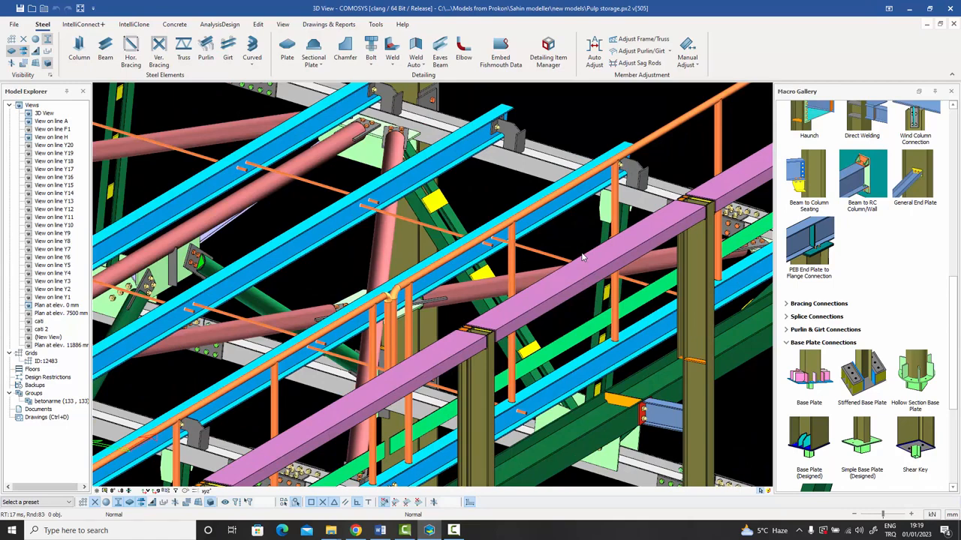
pyautogui.scroll(2, 582, 257)
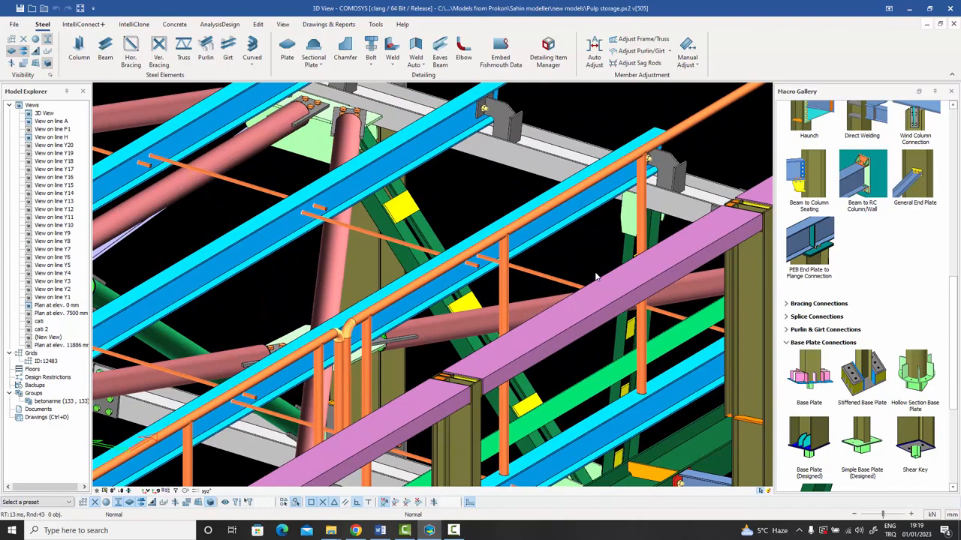
pyautogui.moveTo(595, 278); pyautogui.dragTo(550, 281, button='middle')
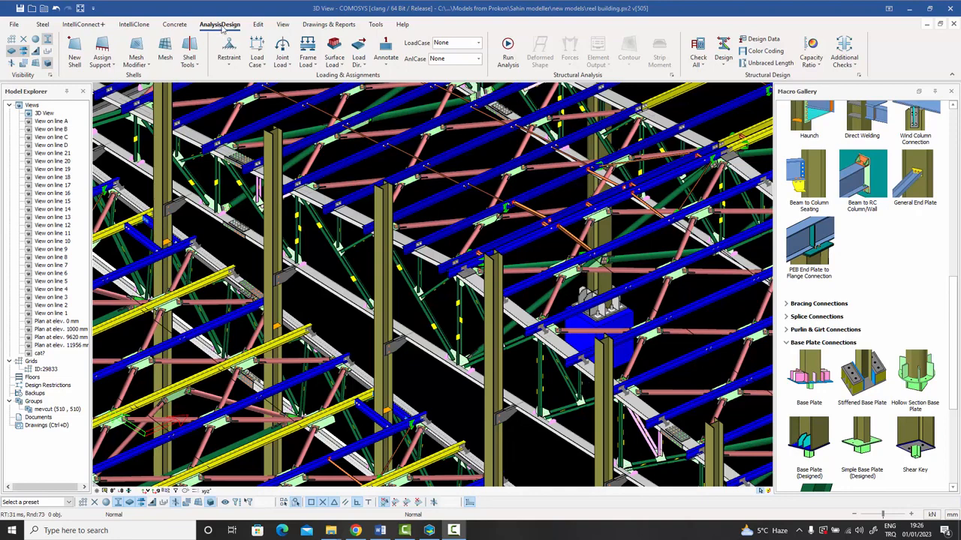
# Open the load case settings and review the Default load case.
pyautogui.click(263, 64)
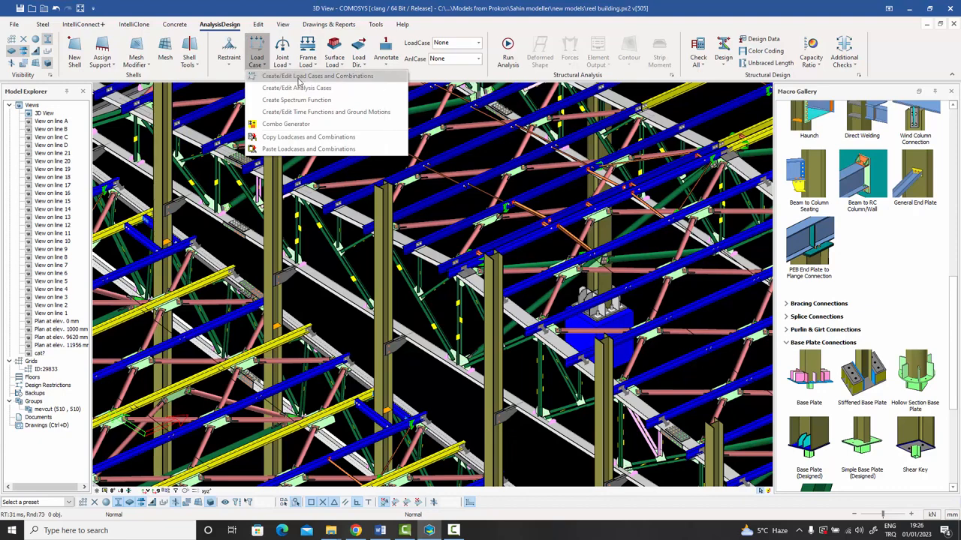
pyautogui.click(299, 78)
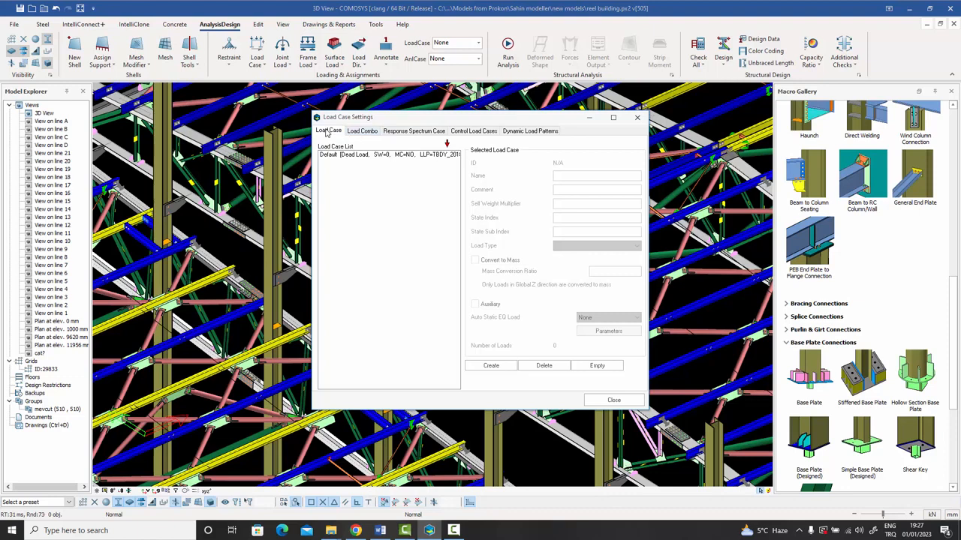
pyautogui.click(377, 154)
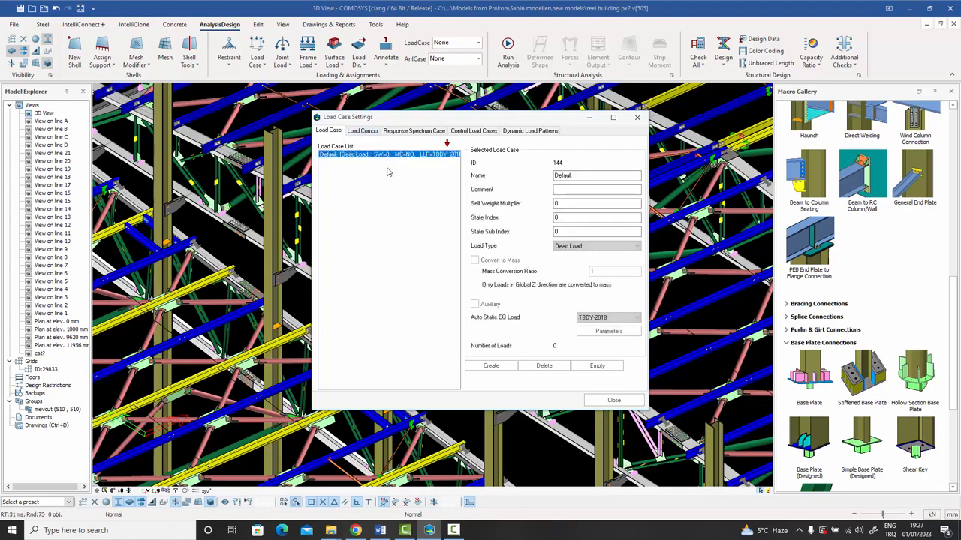
# Add load case EQX as a Quake Load with TBDY-2018 auto static earthquake loading.
pyautogui.click(491, 365)
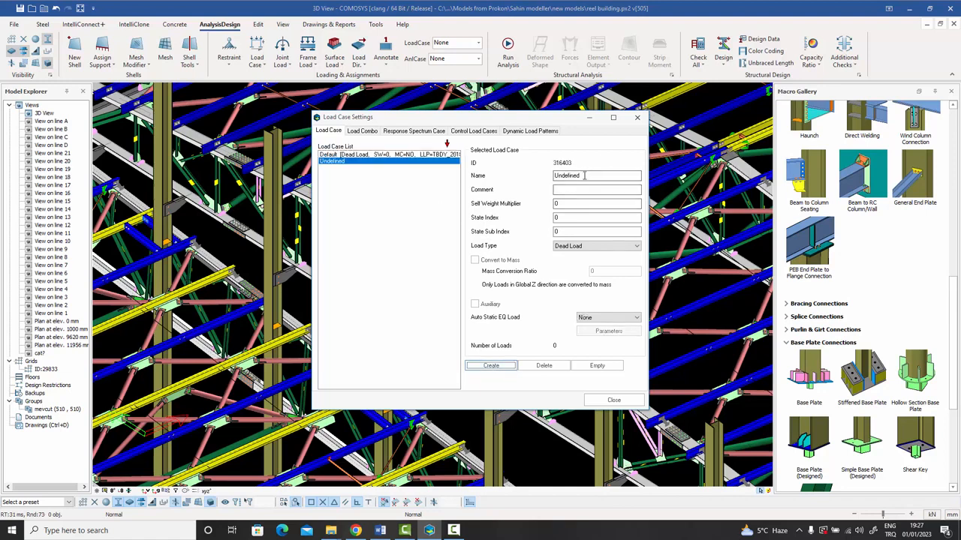
pyautogui.write('EQX')
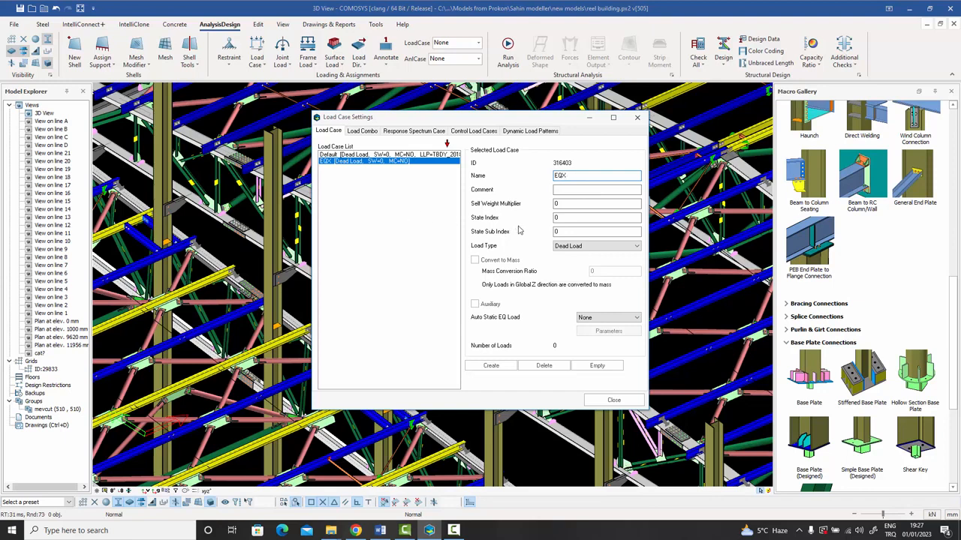
pyautogui.click(578, 248)
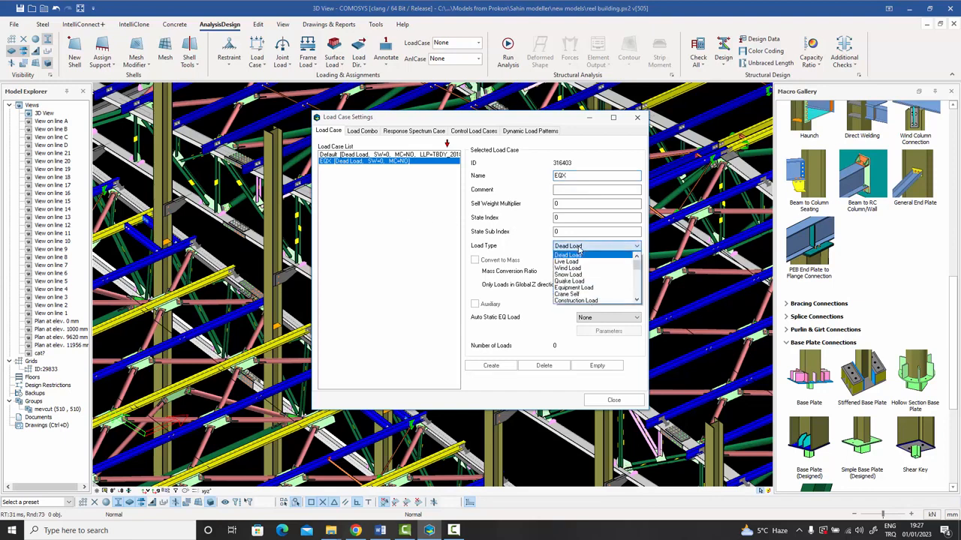
pyautogui.click(579, 281)
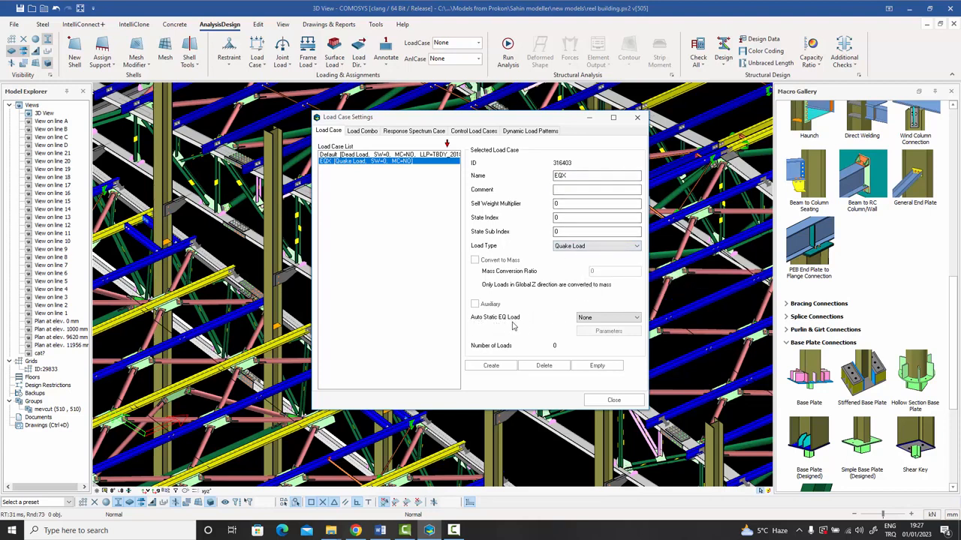
pyautogui.click(621, 323)
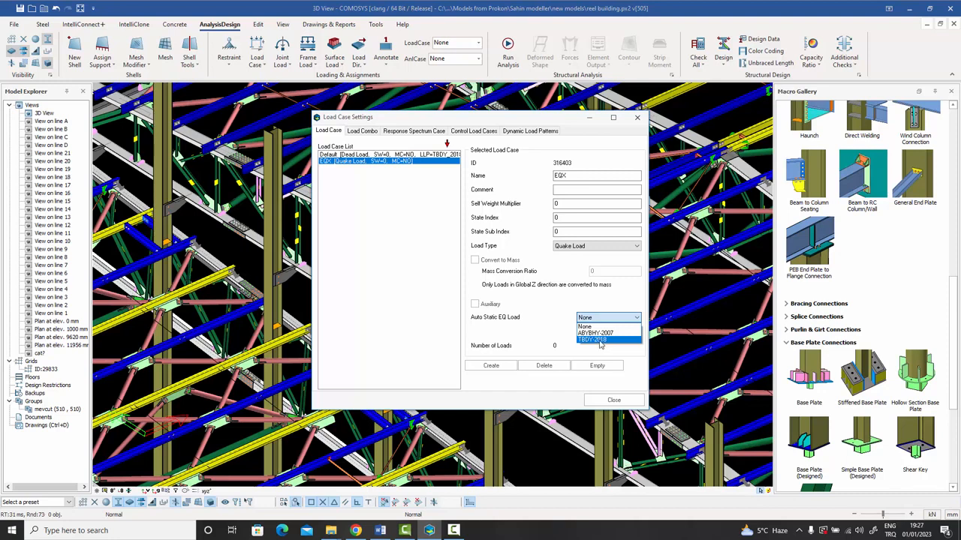
pyautogui.click(598, 341)
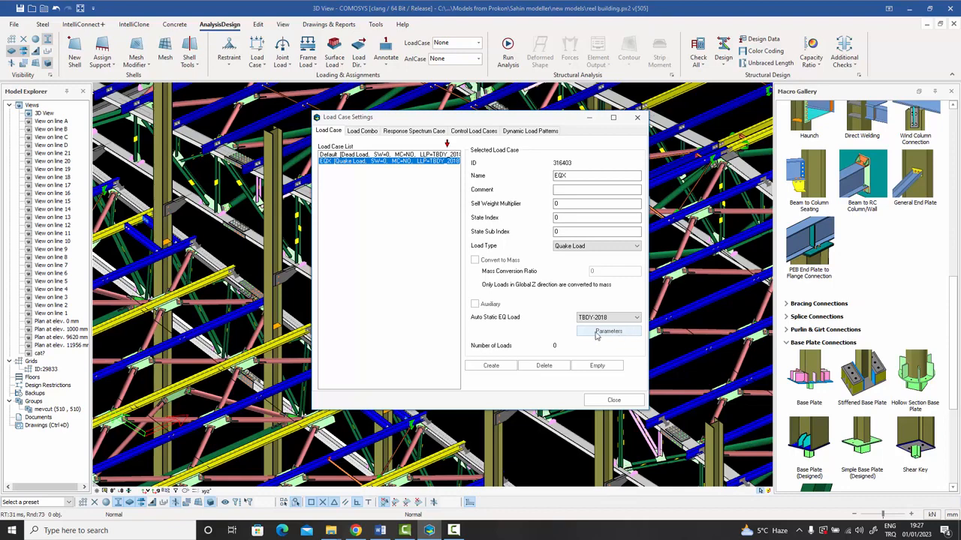
# Confirm the EQX earthquake parameters with Automatic period calculation and soil class ZB.
pyautogui.click(610, 332)
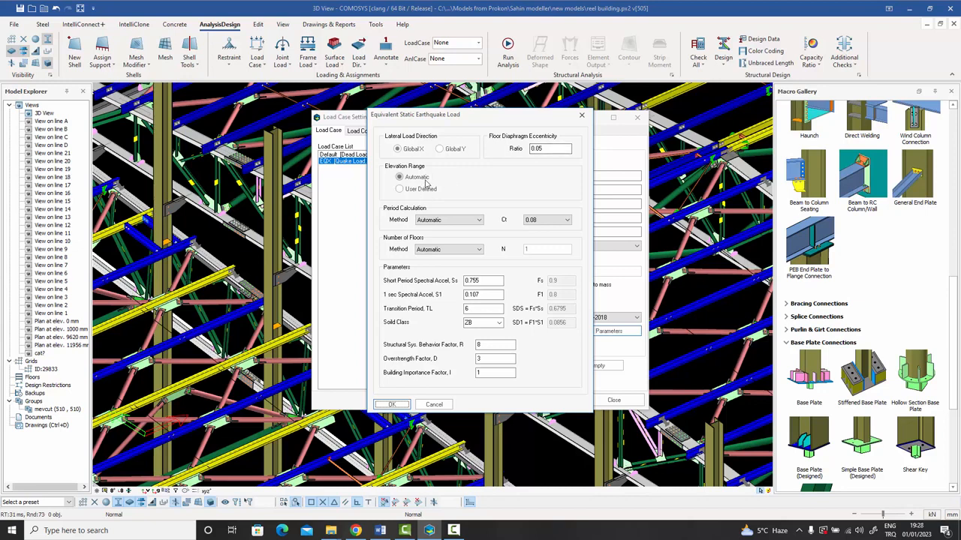
pyautogui.click(450, 221)
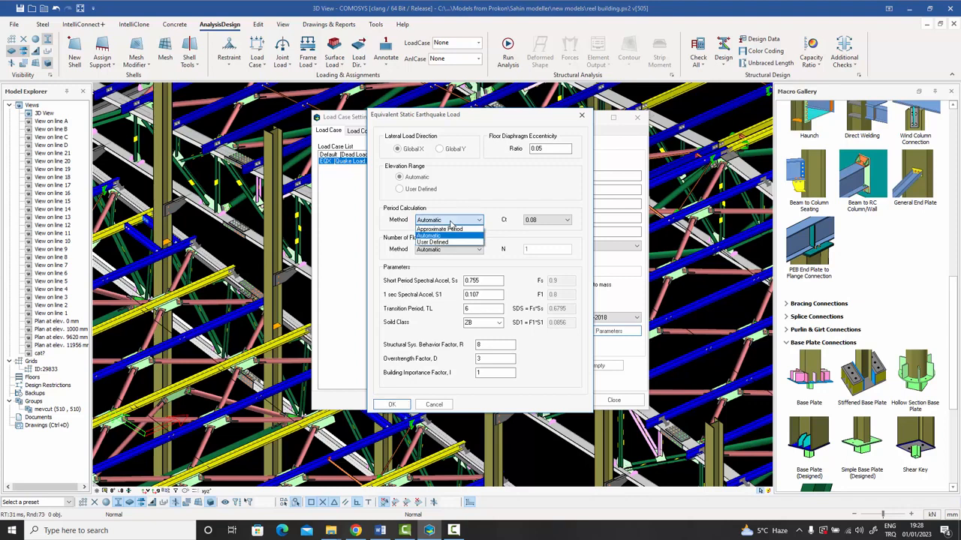
pyautogui.click(450, 221)
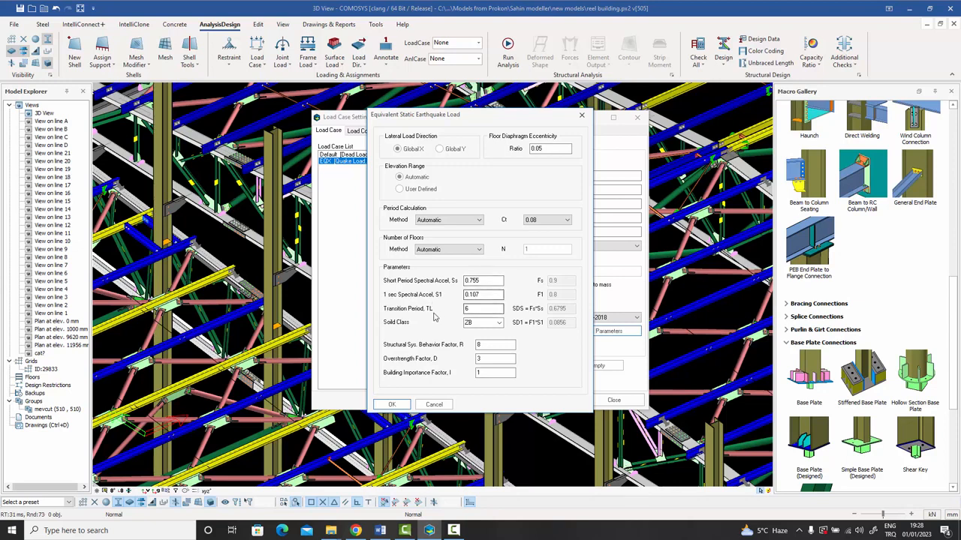
pyautogui.click(500, 323)
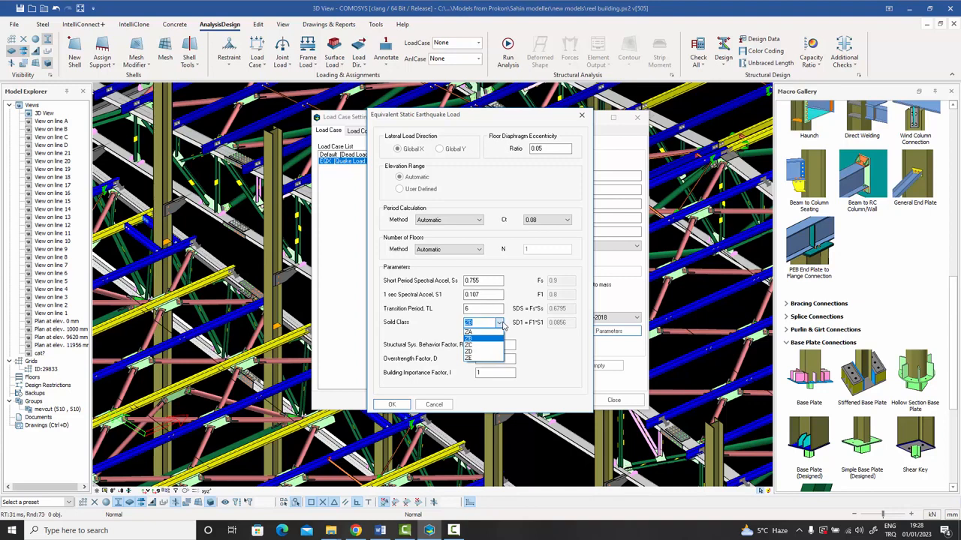
pyautogui.click(502, 324)
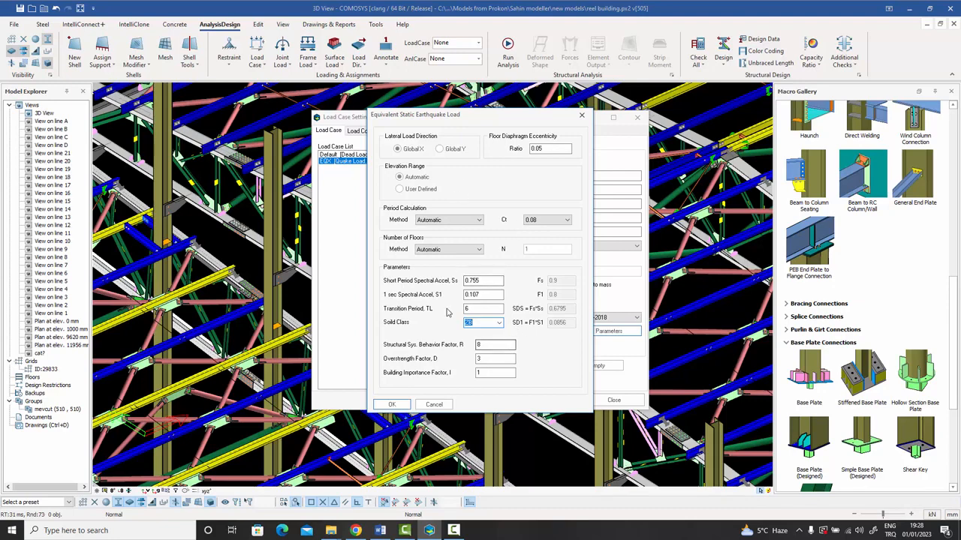
pyautogui.click(391, 406)
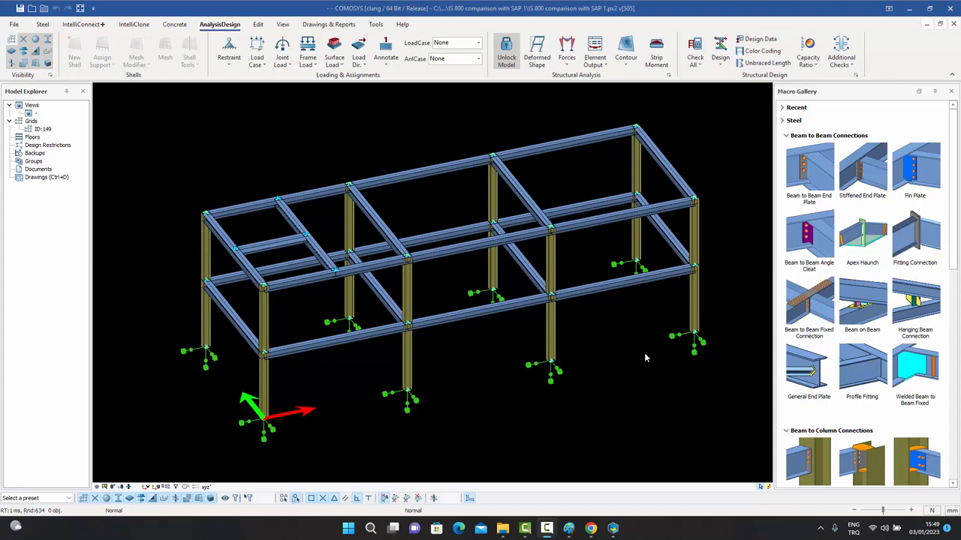
# Open Design Settings, reposition the frame view, and area-select its members.
pyautogui.click(856, 77)
pyautogui.click(792, 84)
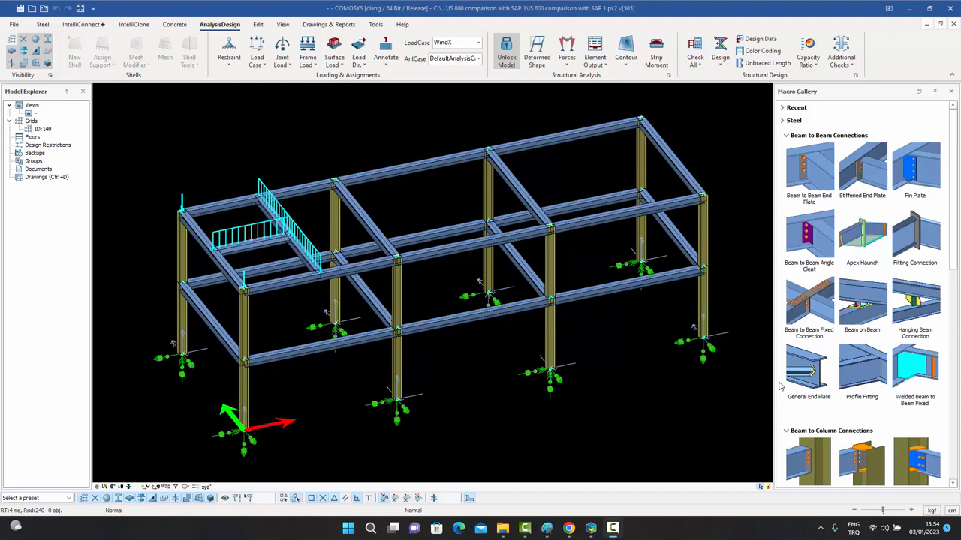
pyautogui.moveTo(583, 367); pyautogui.dragTo(598, 362, button='middle')
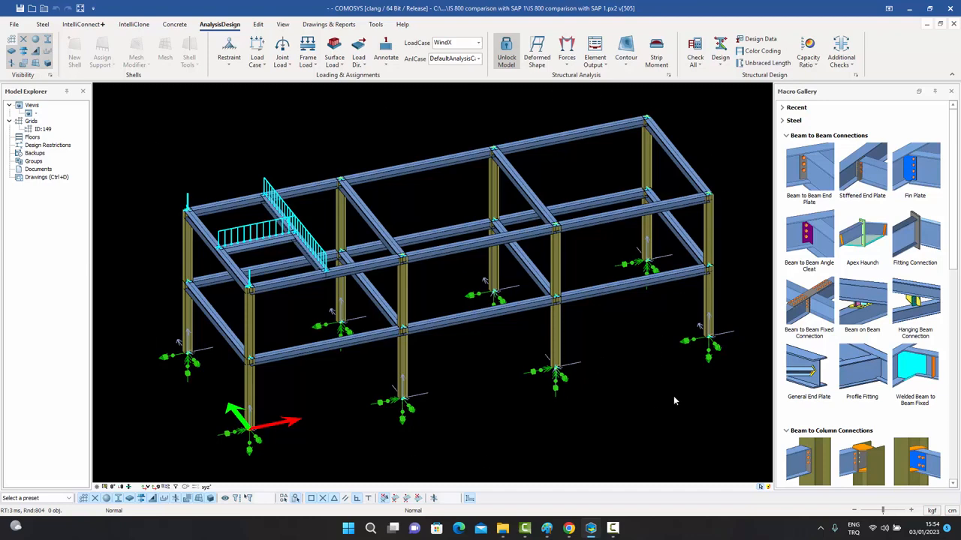
pyautogui.scroll(1, 643, 258)
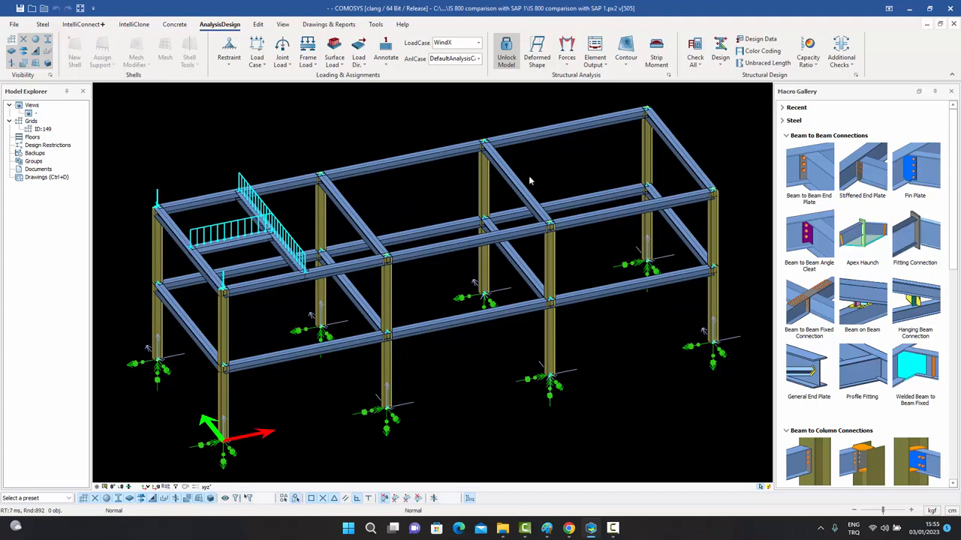
pyautogui.moveTo(529, 180); pyautogui.dragTo(538, 177, button='middle')
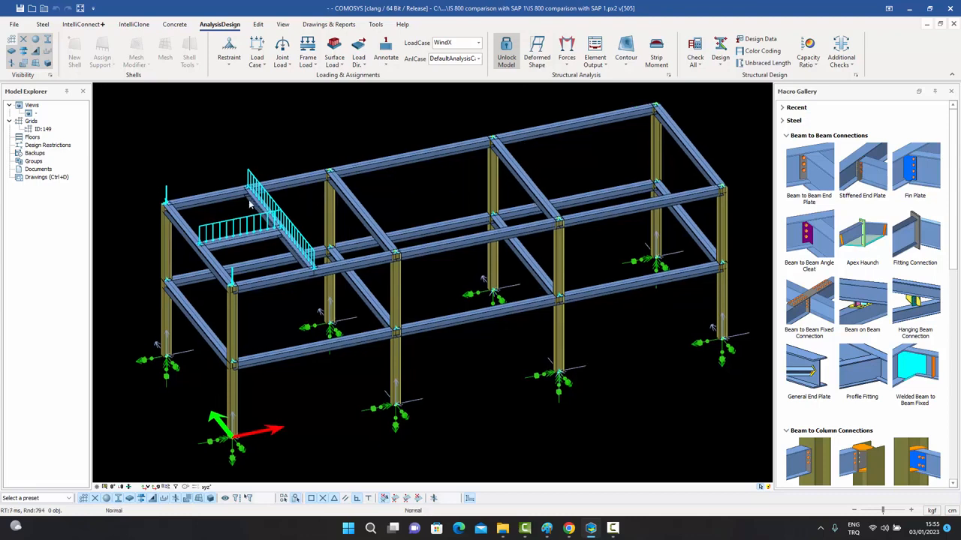
pyautogui.moveTo(669, 426); pyautogui.dragTo(316, 137)
# Run Check Selected on the top-left beam, then clear a stray area selection.
pyautogui.click(218, 201)
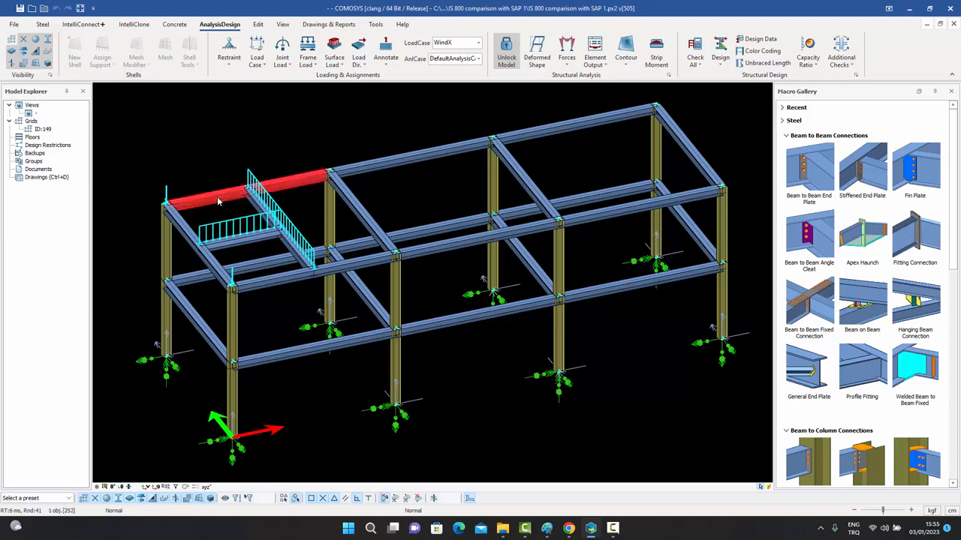
pyautogui.click(700, 68)
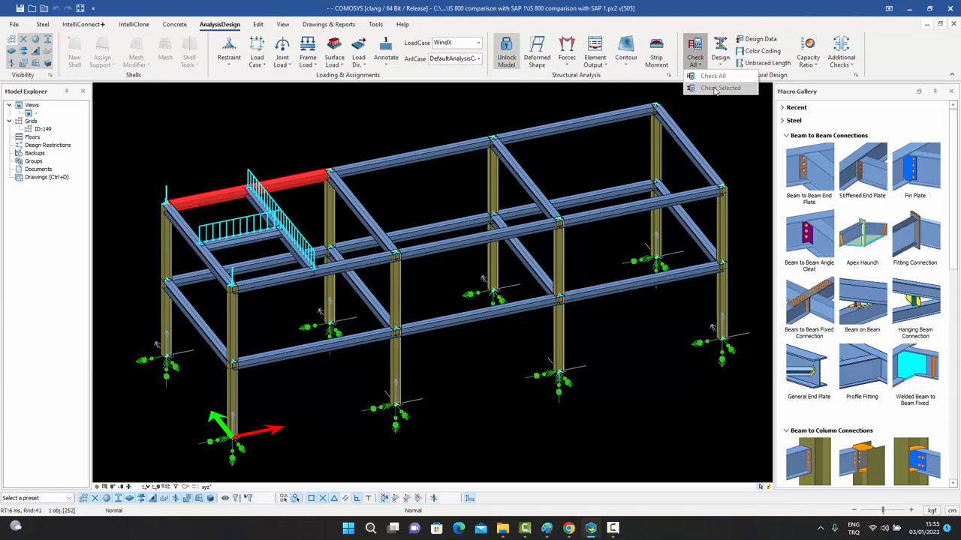
pyautogui.click(649, 345)
pyautogui.moveTo(623, 286); pyautogui.dragTo(298, 128)
pyautogui.press('Escape')
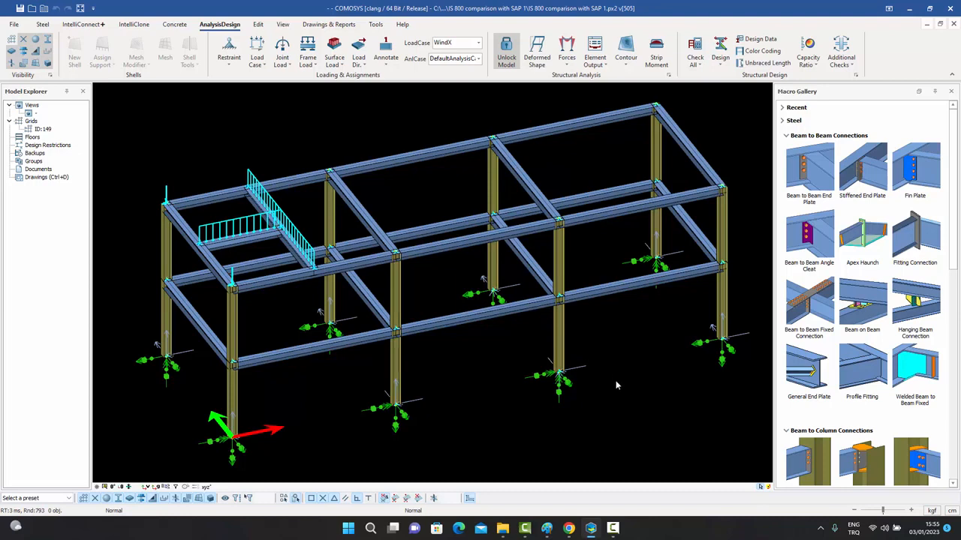
# Reselect the top-left beam, rerun the check and open Design Data for frame 252.
pyautogui.click(218, 197)
pyautogui.click(697, 63)
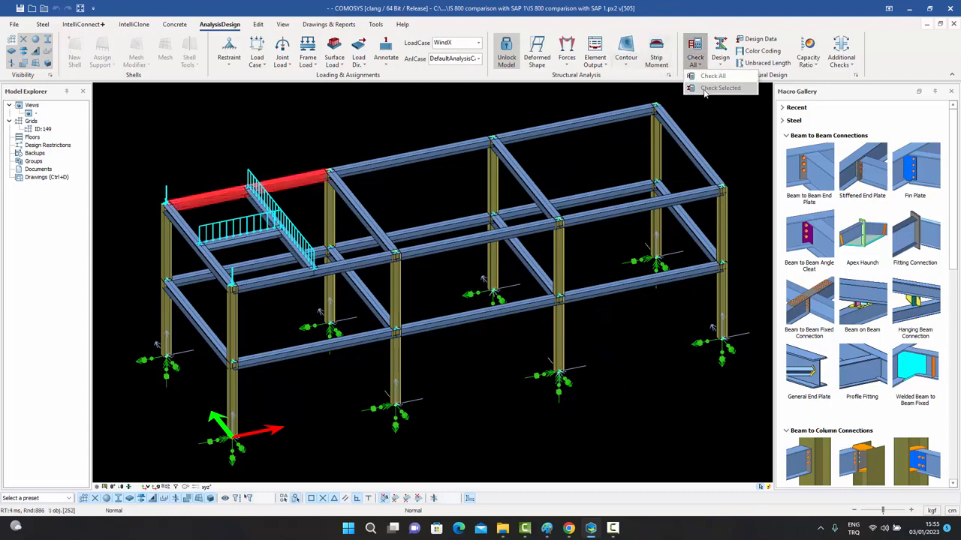
pyautogui.click(706, 88)
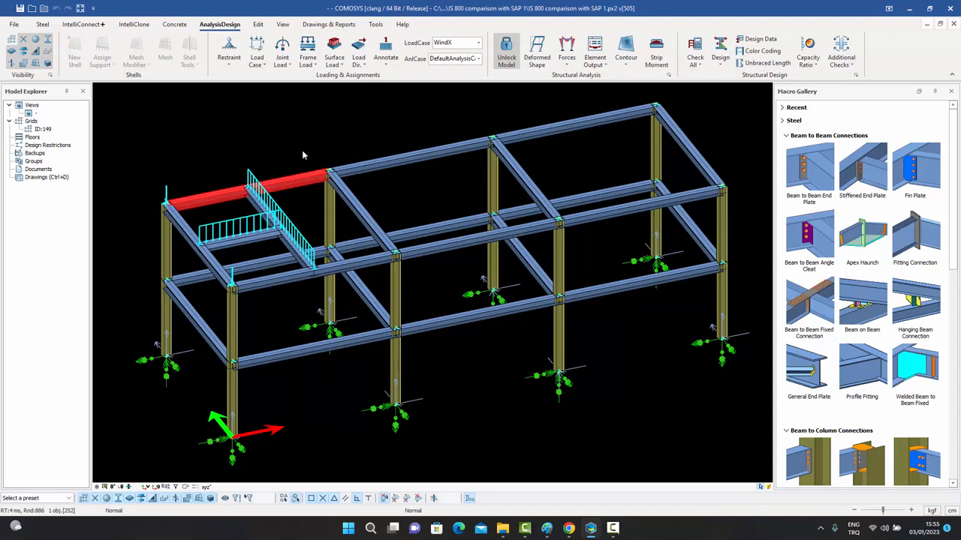
pyautogui.click(698, 66)
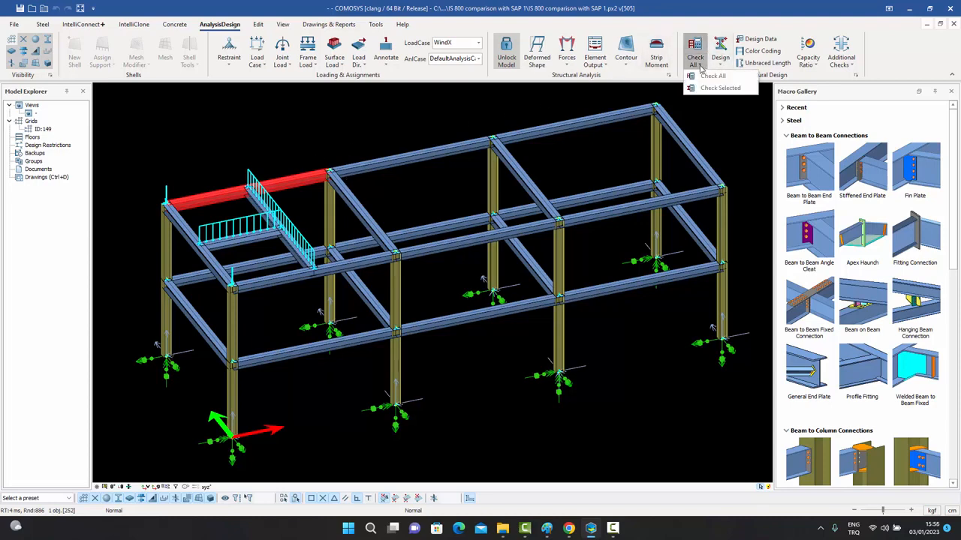
pyautogui.click(748, 22)
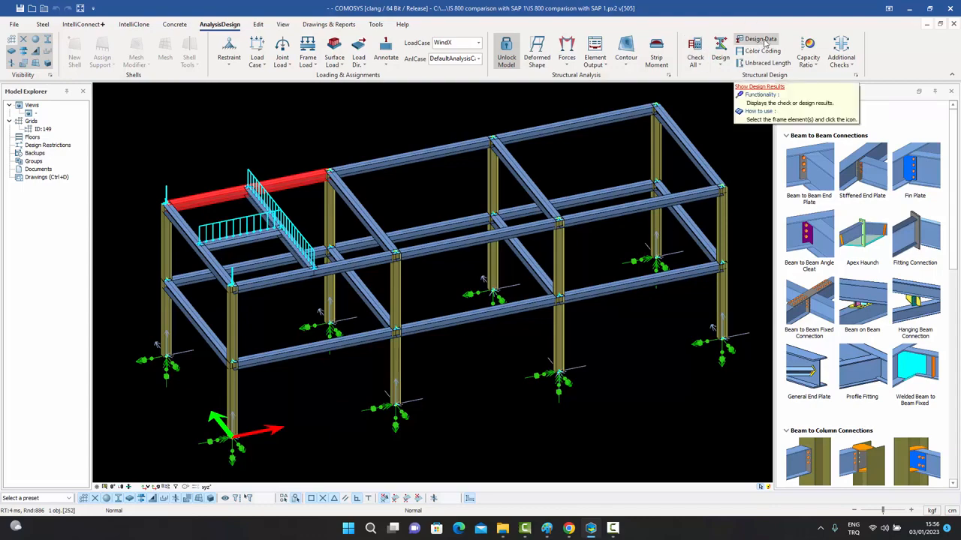
pyautogui.click(763, 41)
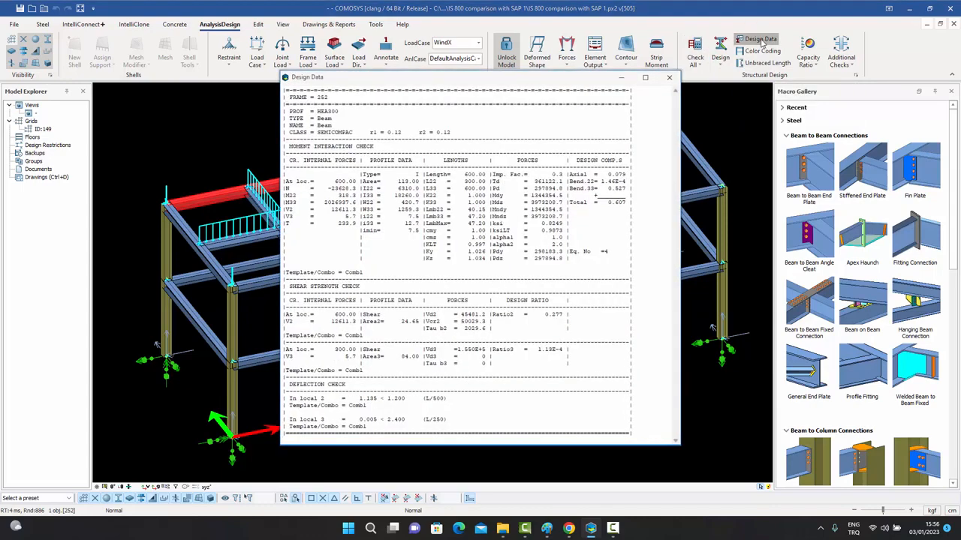
# Move the frame 252 report right and highlight the CLASS line and Td = 361122.1.
pyautogui.moveTo(524, 84); pyautogui.dragTo(710, 73)
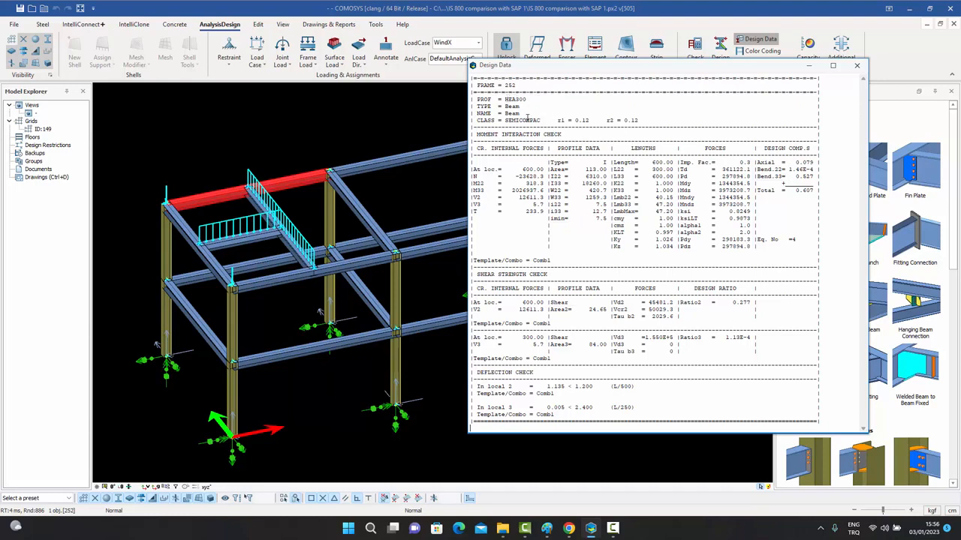
pyautogui.moveTo(476, 121); pyautogui.dragTo(539, 120)
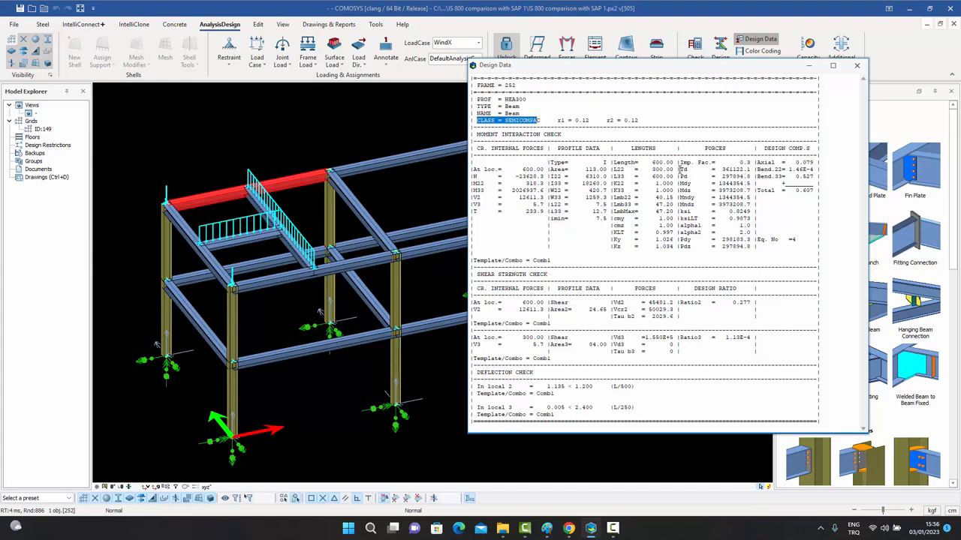
pyautogui.moveTo(681, 170); pyautogui.dragTo(749, 171)
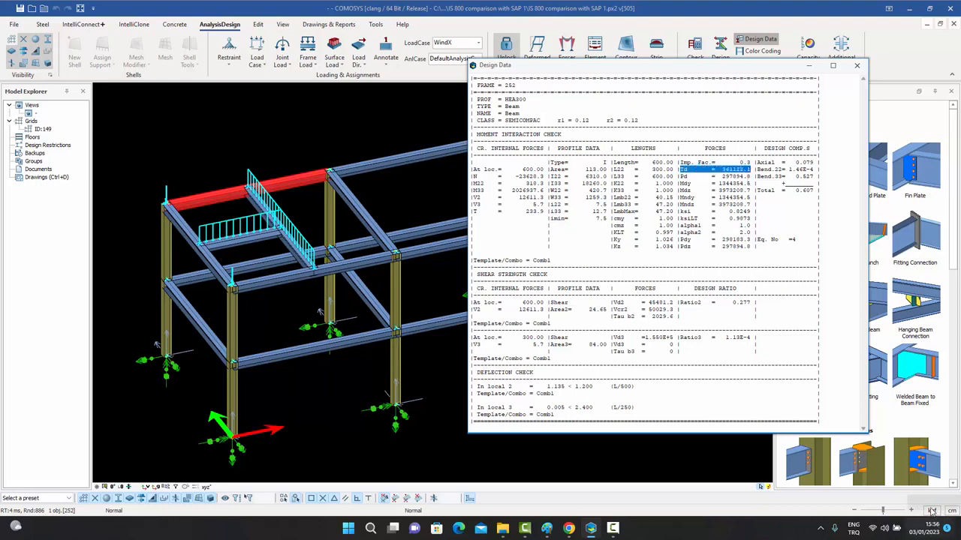
pyautogui.click(680, 171)
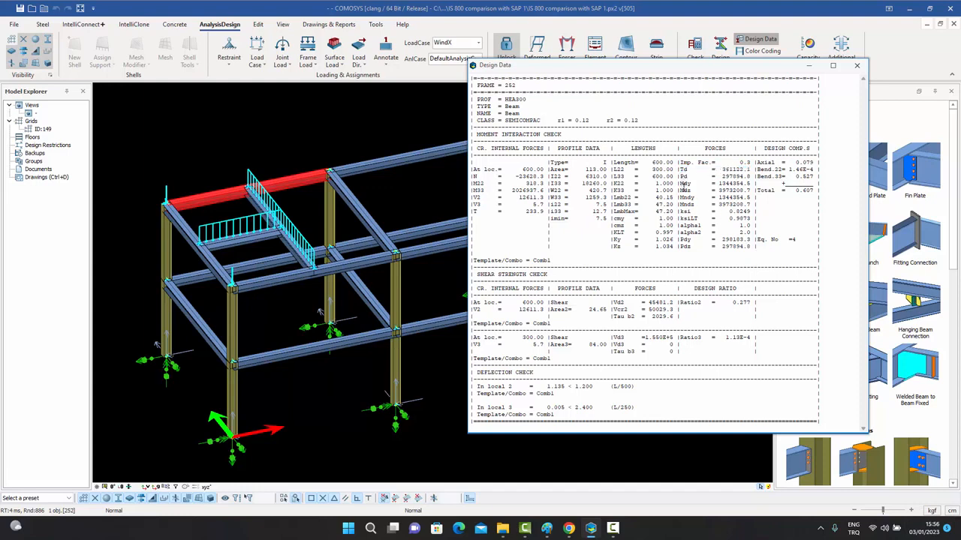
pyautogui.moveTo(679, 197); pyautogui.dragTo(752, 198)
pyautogui.click(702, 190)
pyautogui.moveTo(680, 204); pyautogui.dragTo(731, 204)
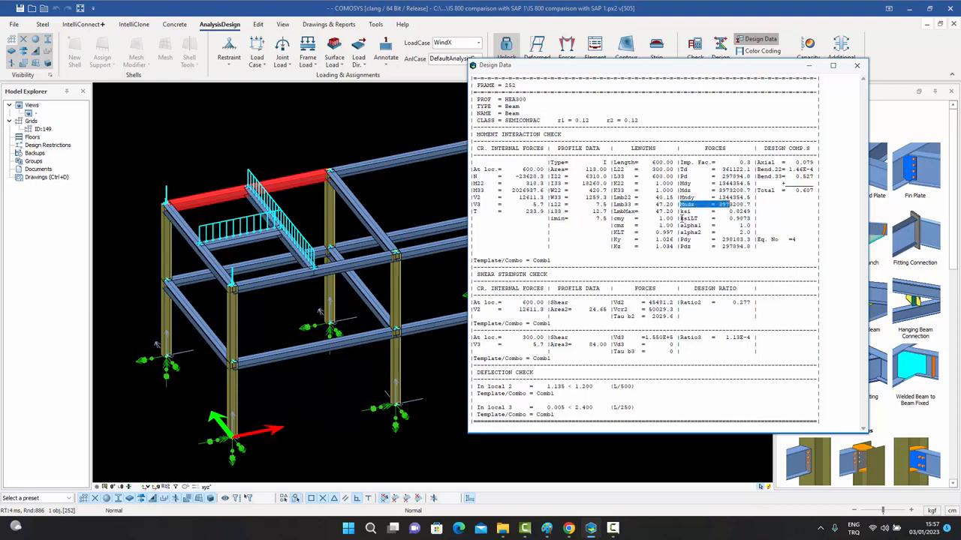
pyautogui.moveTo(680, 217); pyautogui.dragTo(750, 218)
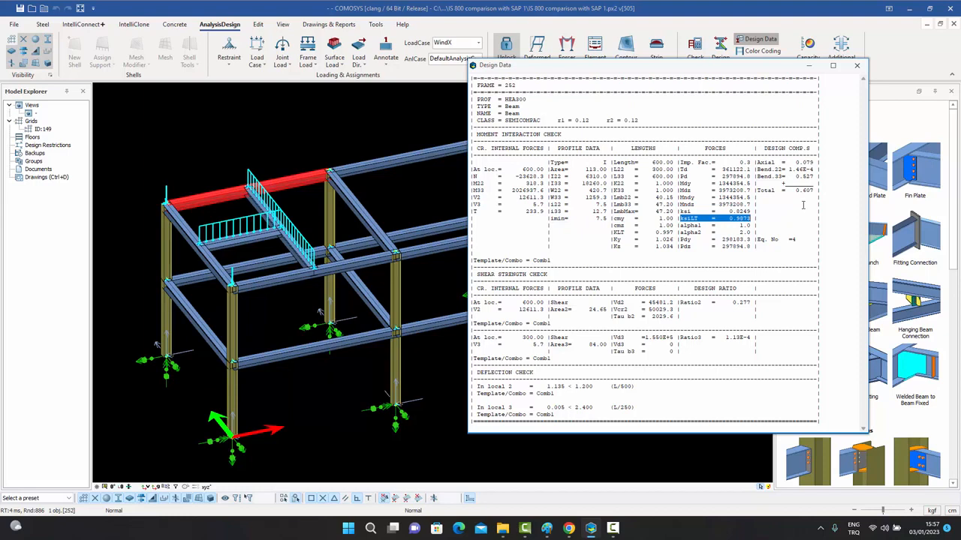
pyautogui.click(803, 204)
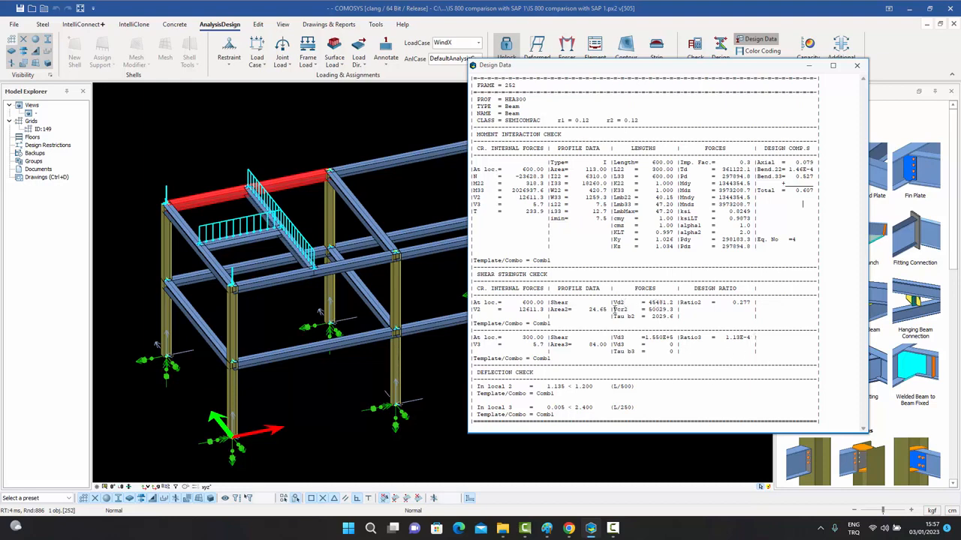
pyautogui.moveTo(613, 309); pyautogui.dragTo(674, 313)
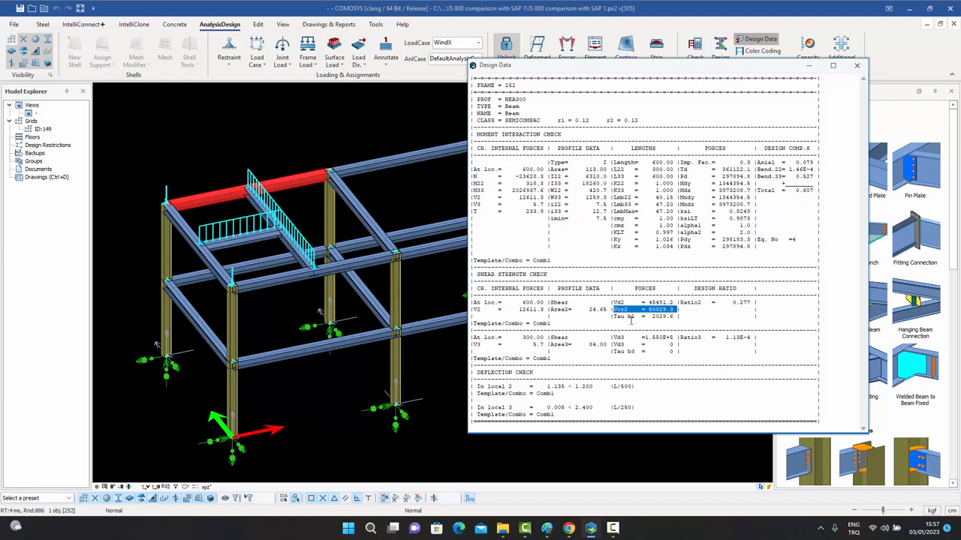
pyautogui.moveTo(612, 317); pyautogui.dragTo(750, 303)
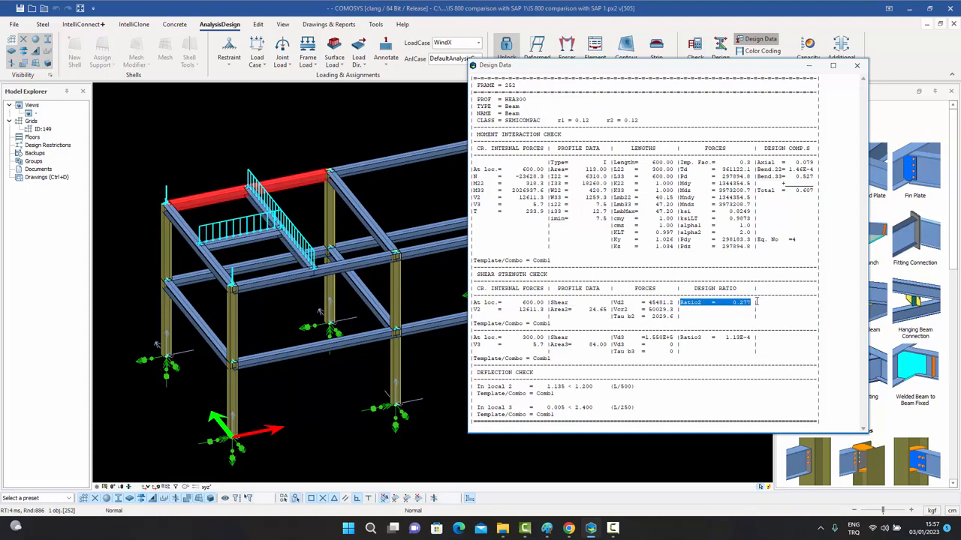
pyautogui.click(756, 305)
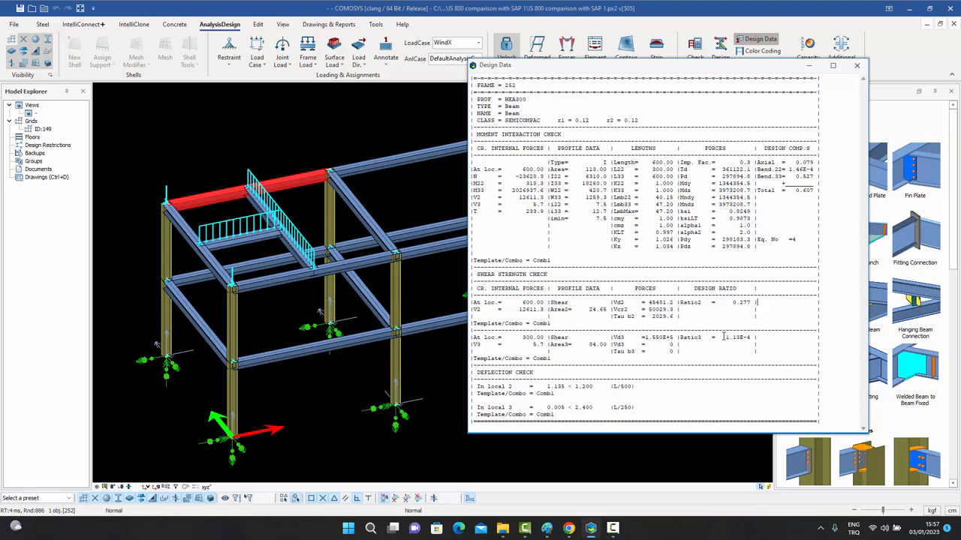
pyautogui.moveTo(724, 337); pyautogui.dragTo(754, 337)
pyautogui.click(783, 142)
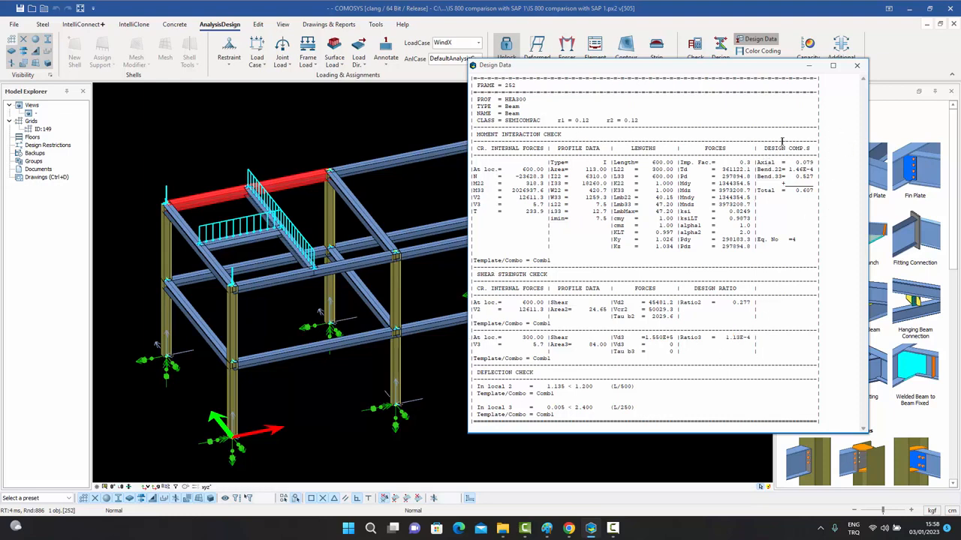
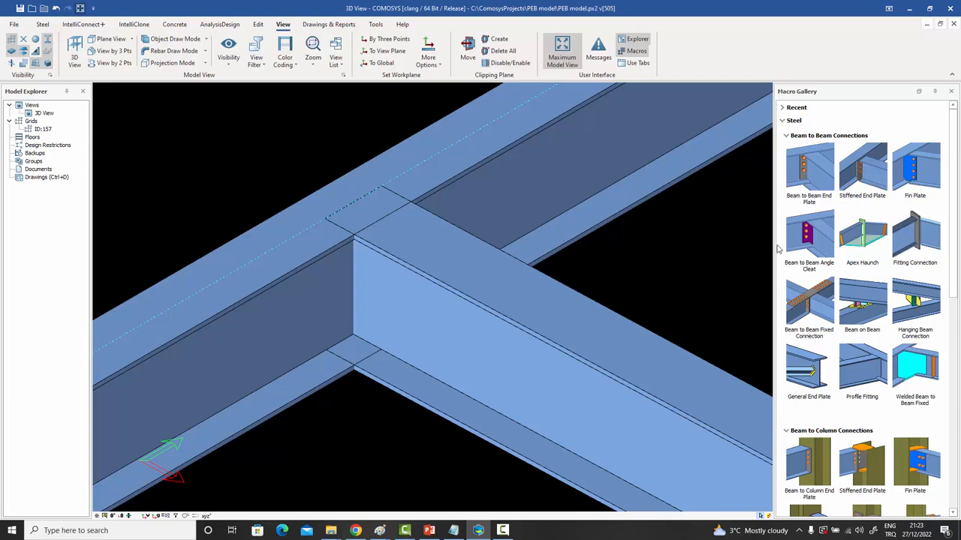
# Connect the main beam and the secondary beam with a Beam to Beam Angle Cleat.
pyautogui.moveTo(814, 237)
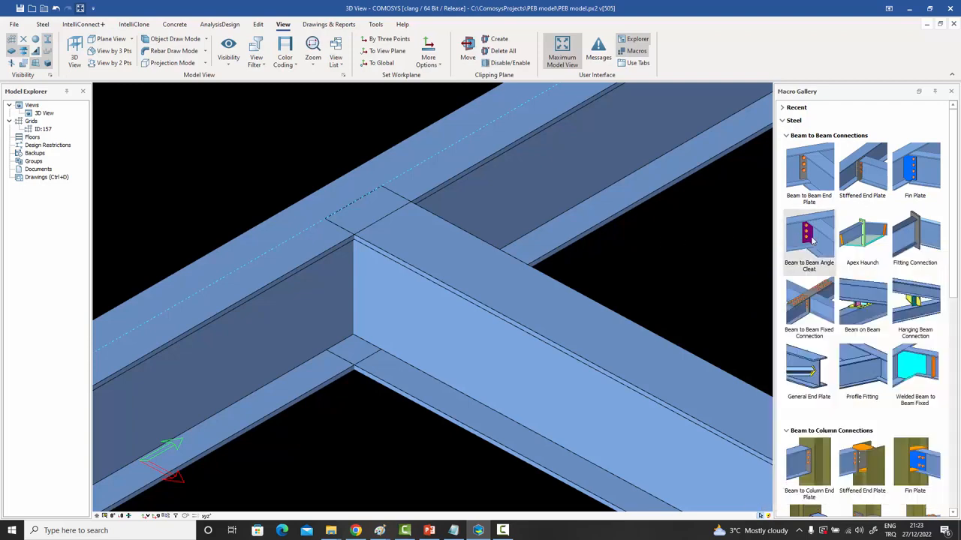
pyautogui.click(278, 333)
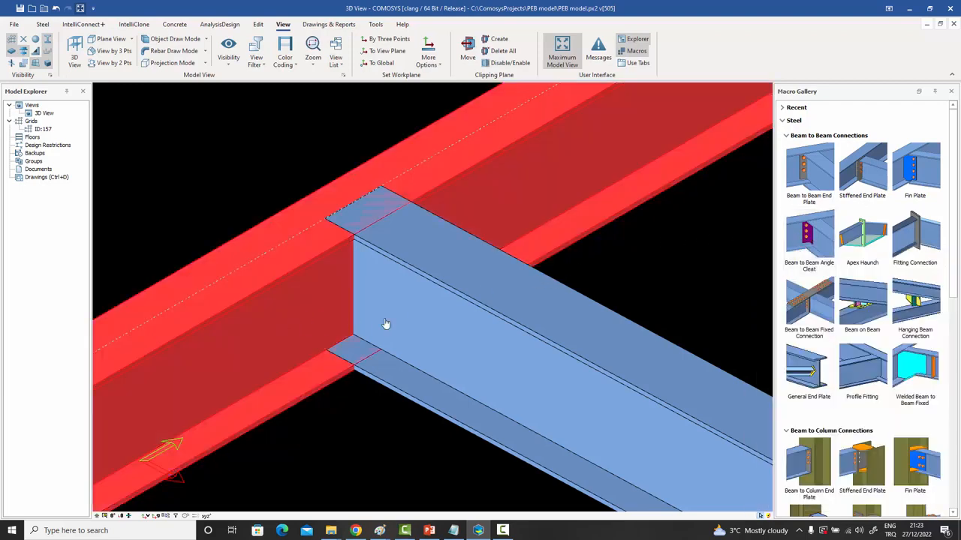
pyautogui.click(423, 325)
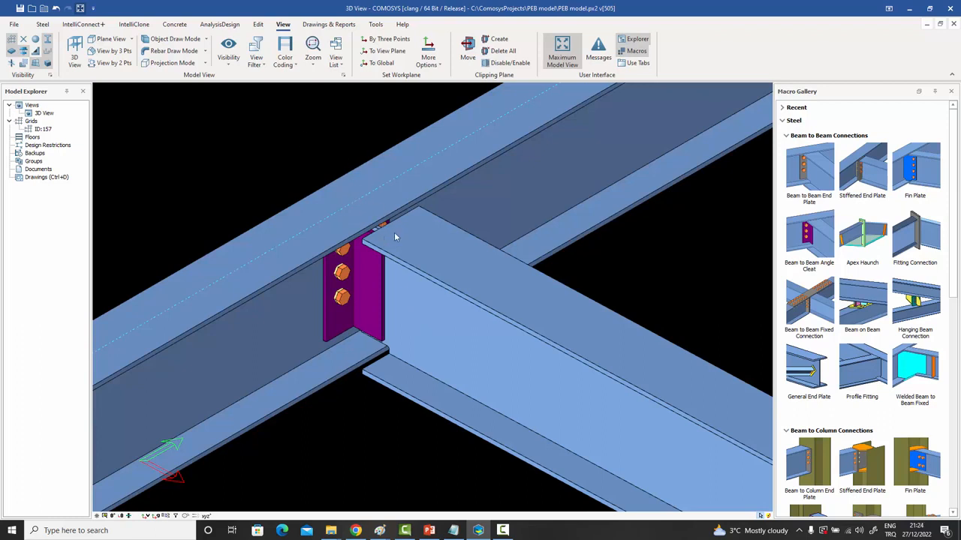
# Change the cleat's secondary side from welded to bolted, then inspect the new bolts.
pyautogui.click(372, 293)
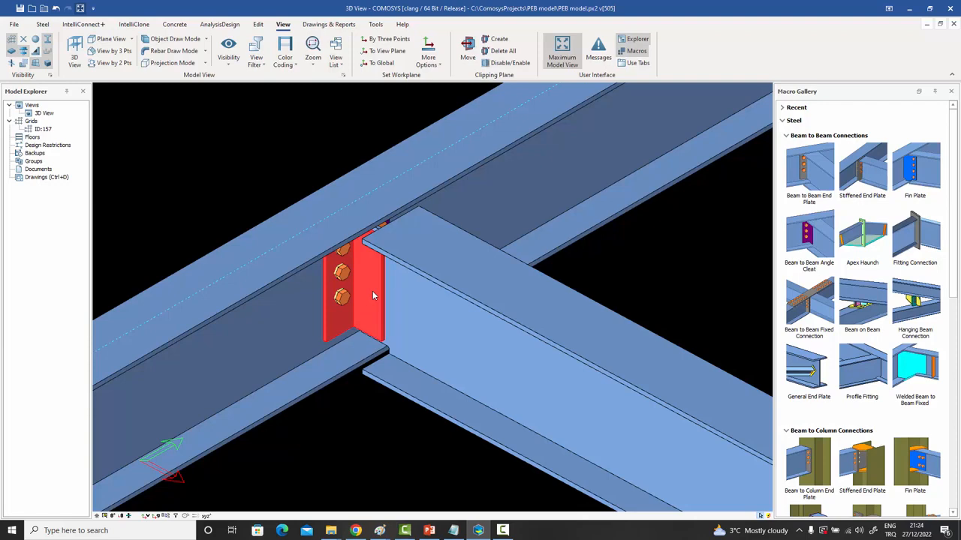
pyautogui.doubleClick(373, 295)
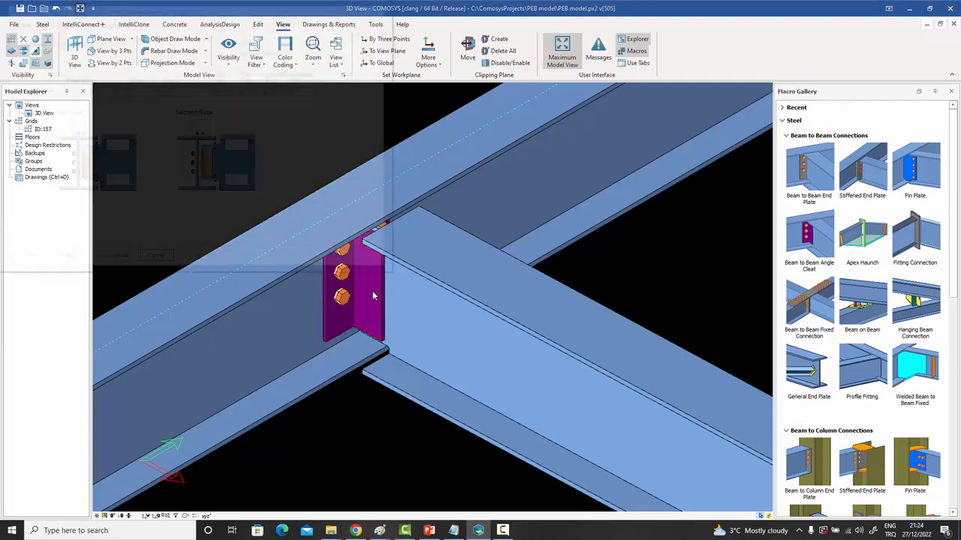
pyautogui.moveTo(239, 10); pyautogui.dragTo(605, 39)
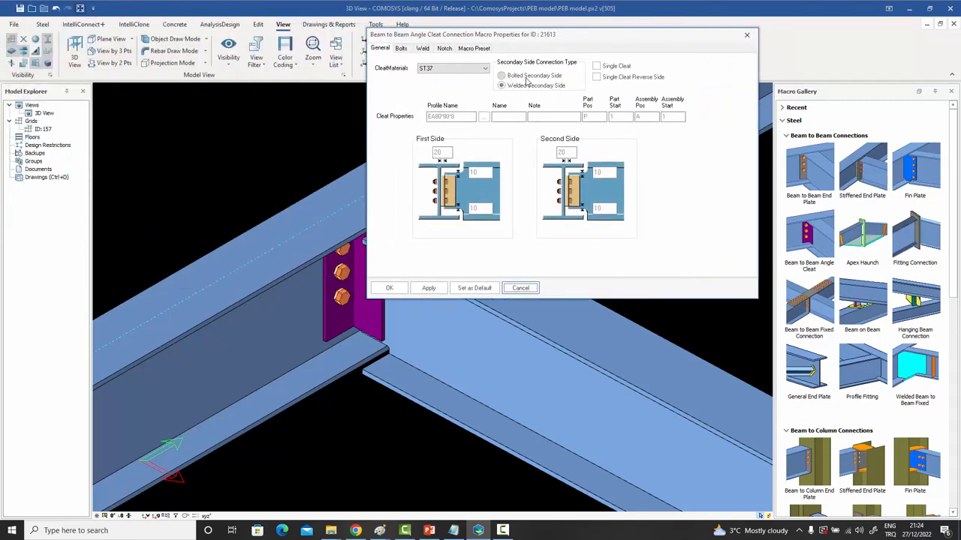
pyautogui.click(528, 75)
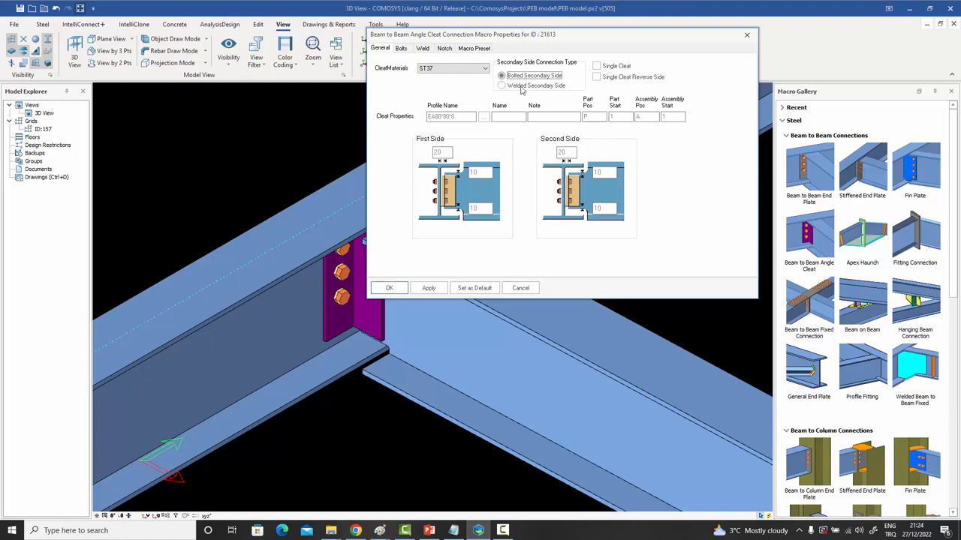
pyautogui.click(393, 289)
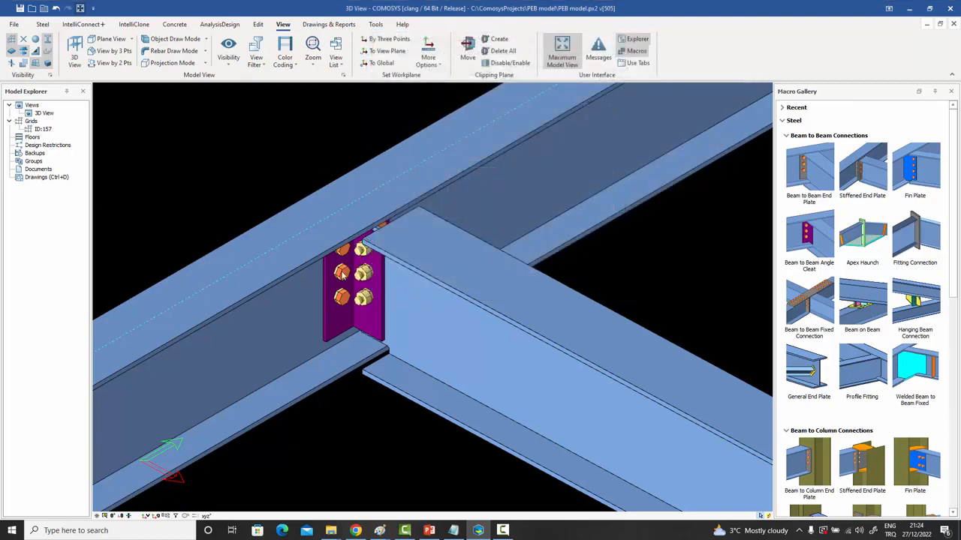
pyautogui.click(363, 285)
pyautogui.moveTo(363, 285); pyautogui.dragTo(343, 208, button='middle')
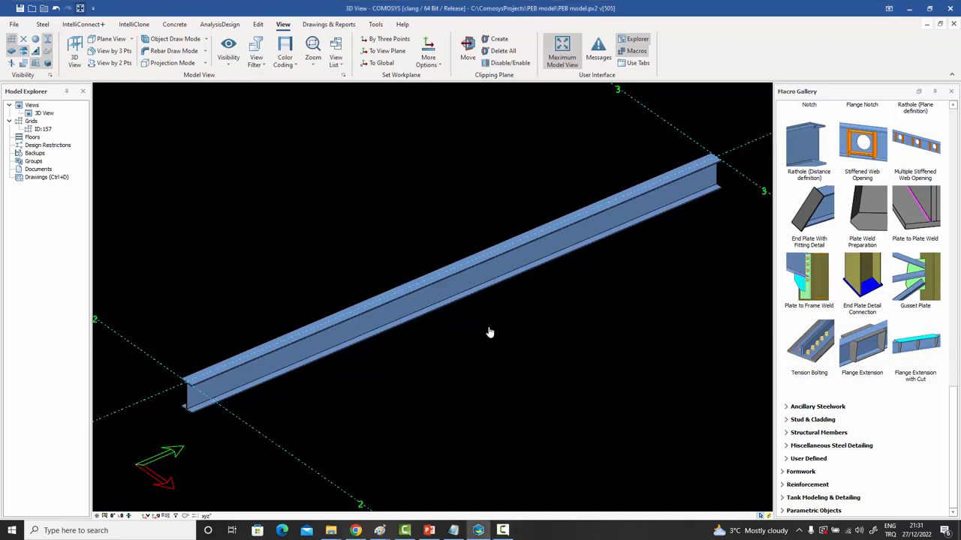
# Apply Flange Extension with Cut to the I-beam with offsets dy200 and dy2000.
pyautogui.click(410, 309)
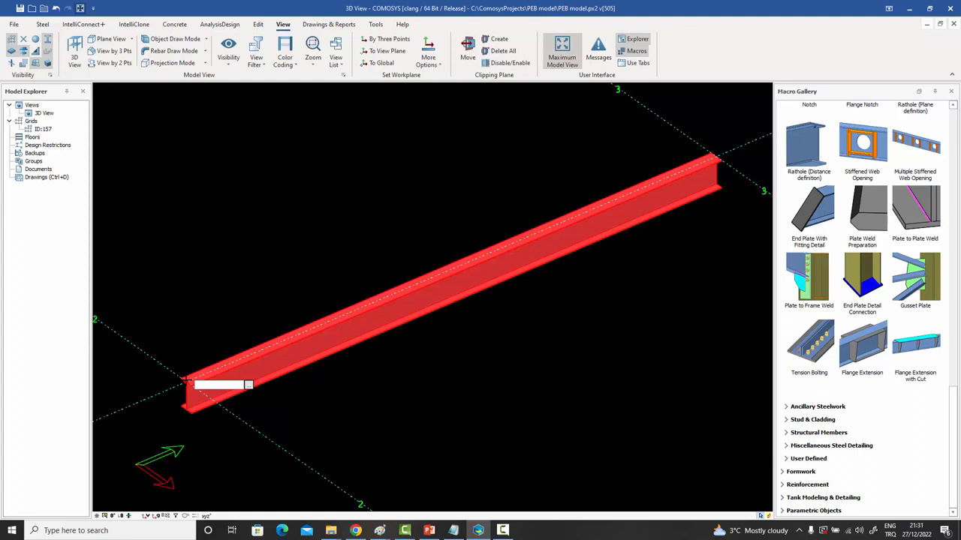
pyautogui.write('dy2000')
pyautogui.press('Return')
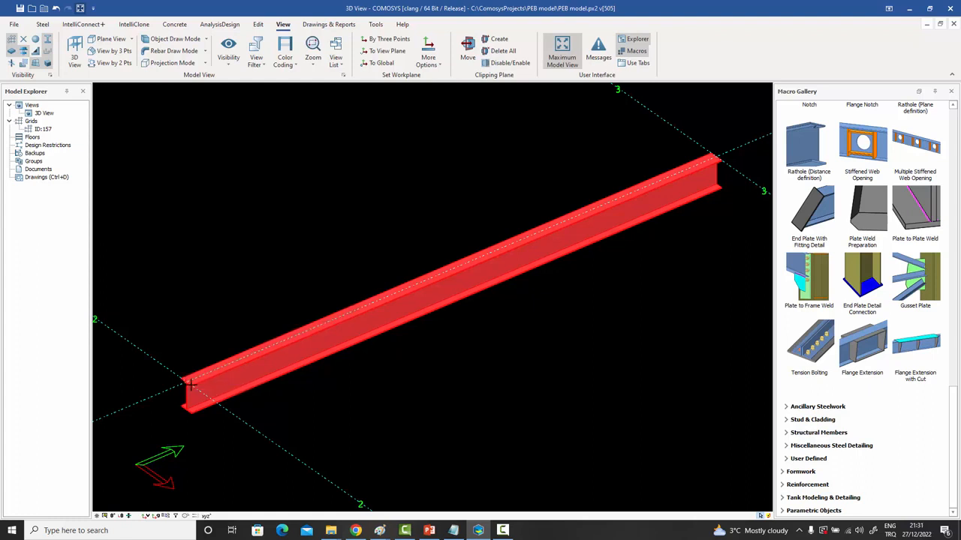
pyautogui.click(363, 306)
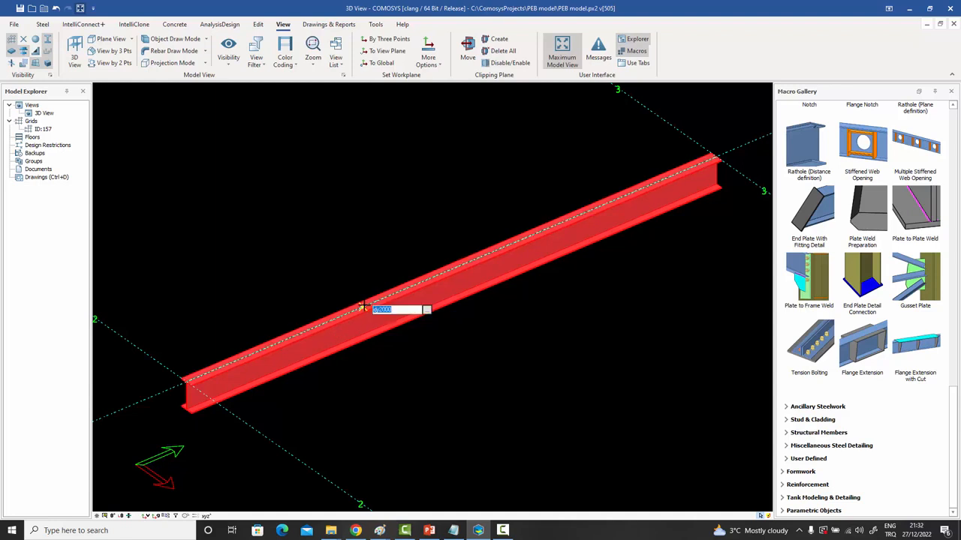
pyautogui.press('Return')
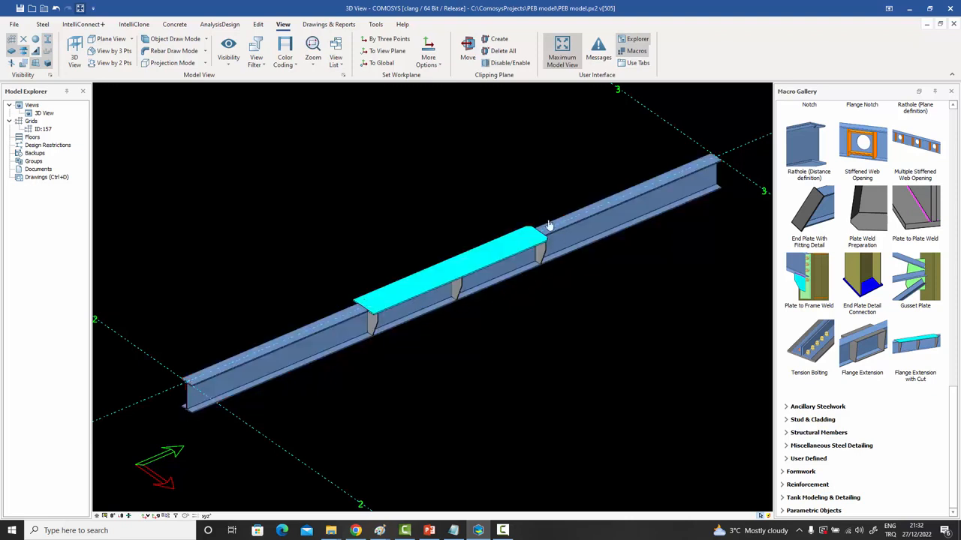
# Inspect the three stiffeners from below and the cyan top plate from above, then clear the selection.
pyautogui.scroll(5, 375, 315)
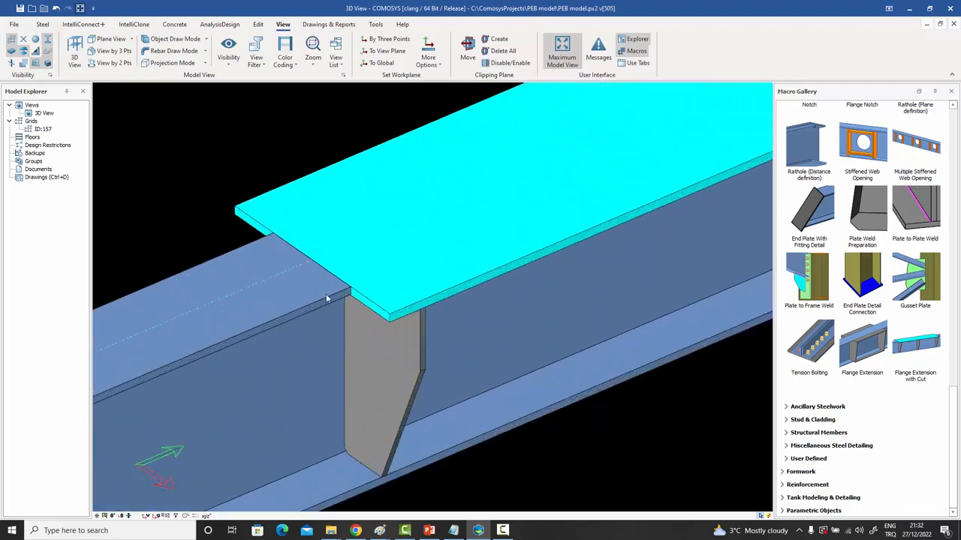
pyautogui.click(325, 295)
pyautogui.scroll(4, 338, 300)
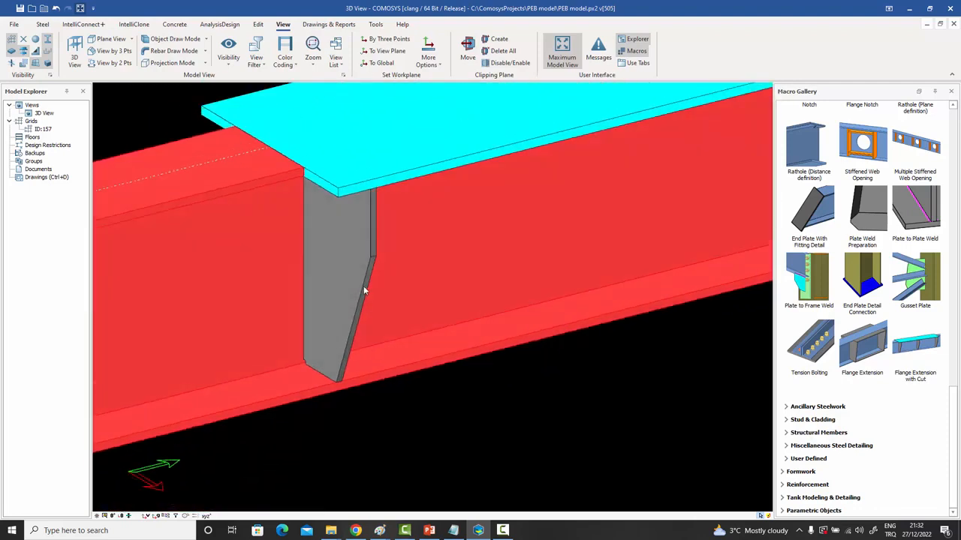
pyautogui.click(361, 287)
pyautogui.moveTo(360, 287); pyautogui.dragTo(332, 171, button='middle')
pyautogui.scroll(3, 312, 155)
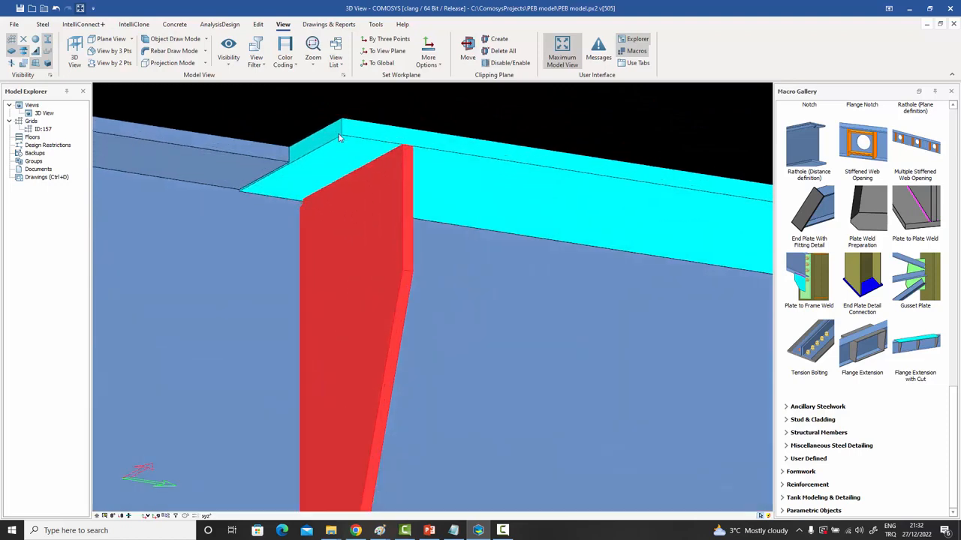
pyautogui.scroll(-4, 349, 188)
pyautogui.moveTo(349, 193); pyautogui.dragTo(375, 231, button='middle')
pyautogui.scroll(-4, 349, 220)
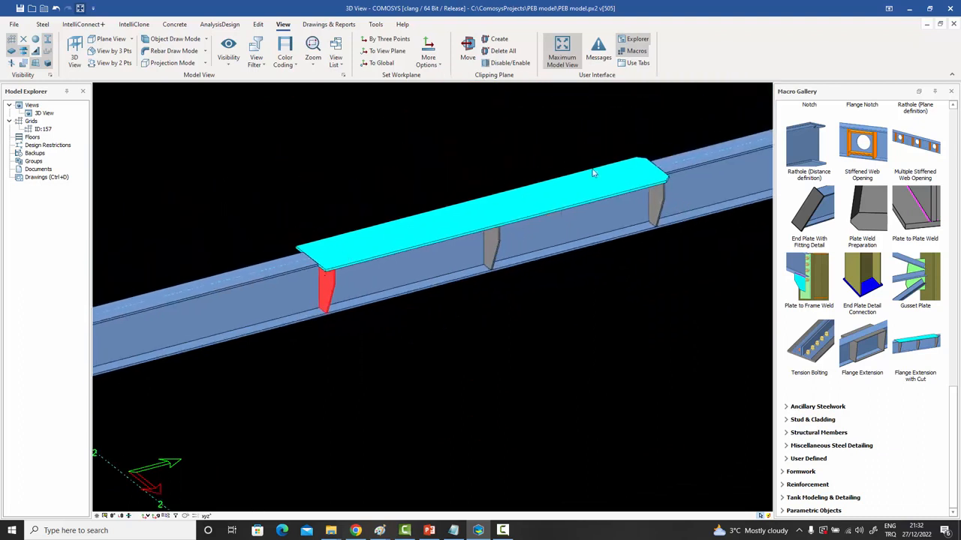
pyautogui.click(433, 235)
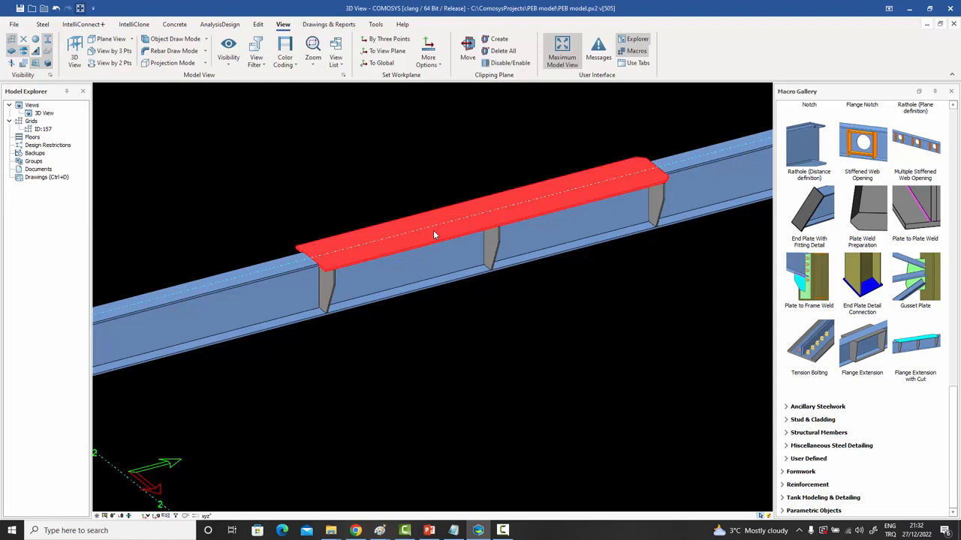
pyautogui.press('Escape')
# Set the flange extension's top plate width to 500.
pyautogui.doubleClick(433, 235)
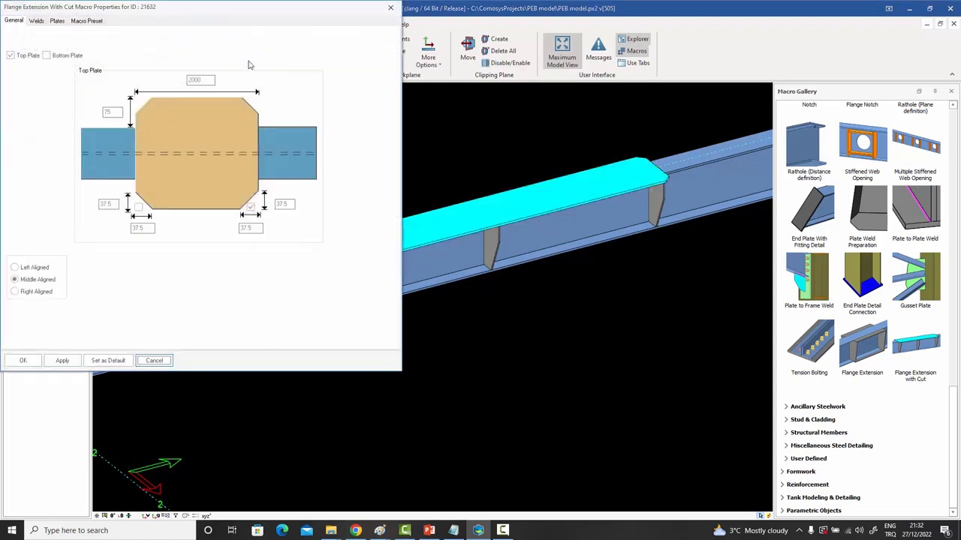
pyautogui.moveTo(195, 13); pyautogui.dragTo(257, 18)
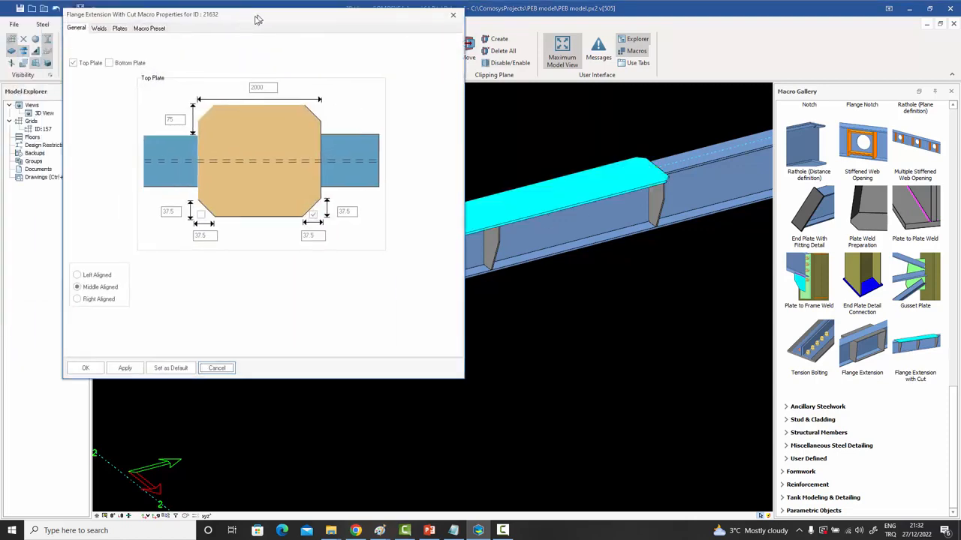
pyautogui.doubleClick(262, 87)
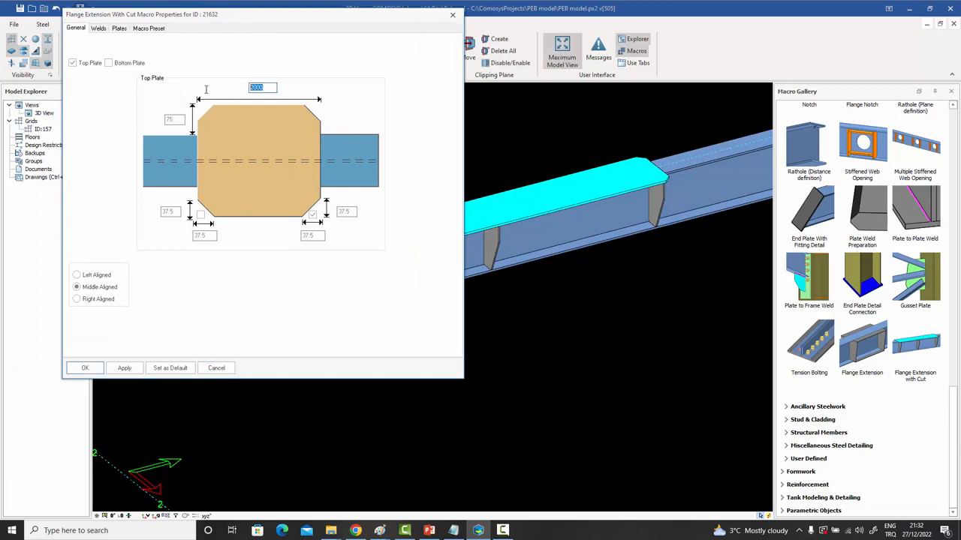
pyautogui.write('500')
pyautogui.click(84, 367)
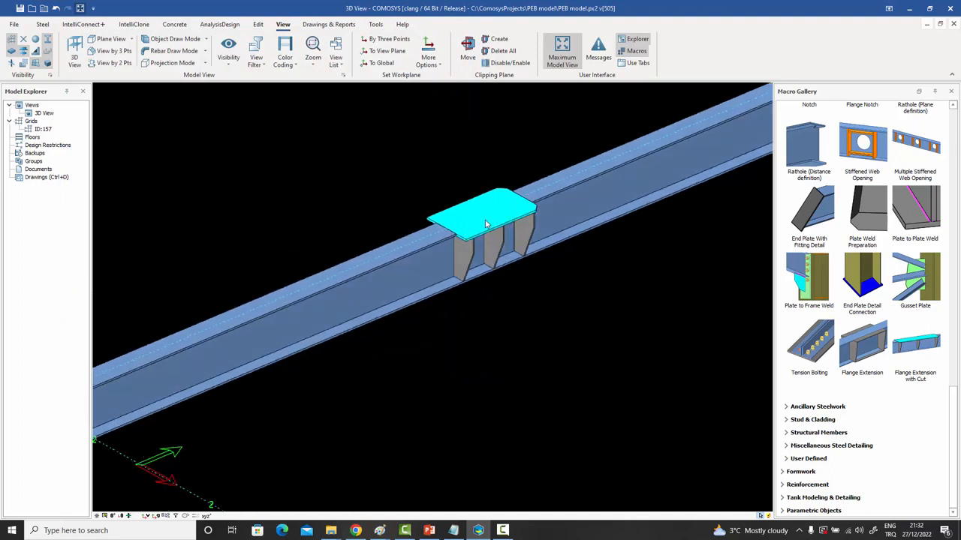
# Try the top plate in left, middle and right alignment in turn.
pyautogui.click(486, 224)
pyautogui.doubleClick(485, 225)
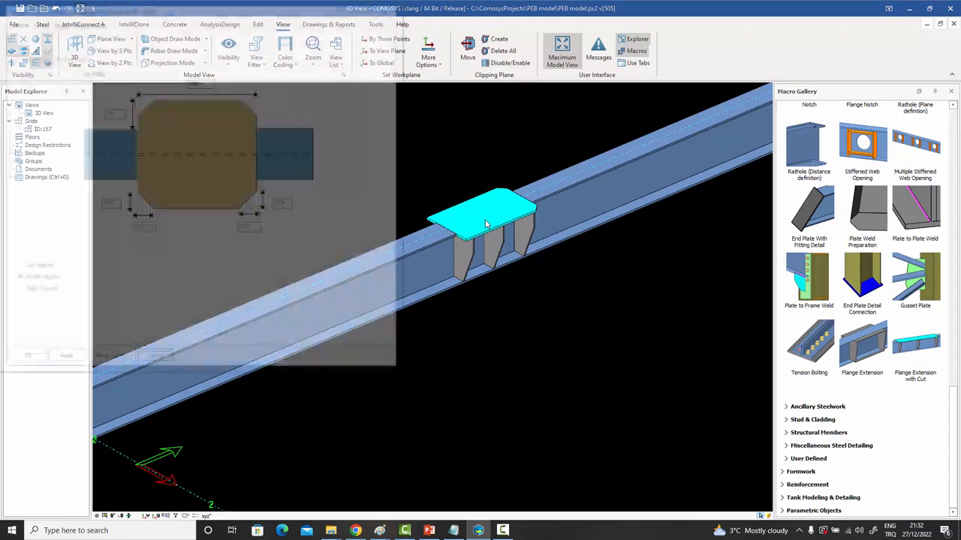
pyautogui.click(38, 268)
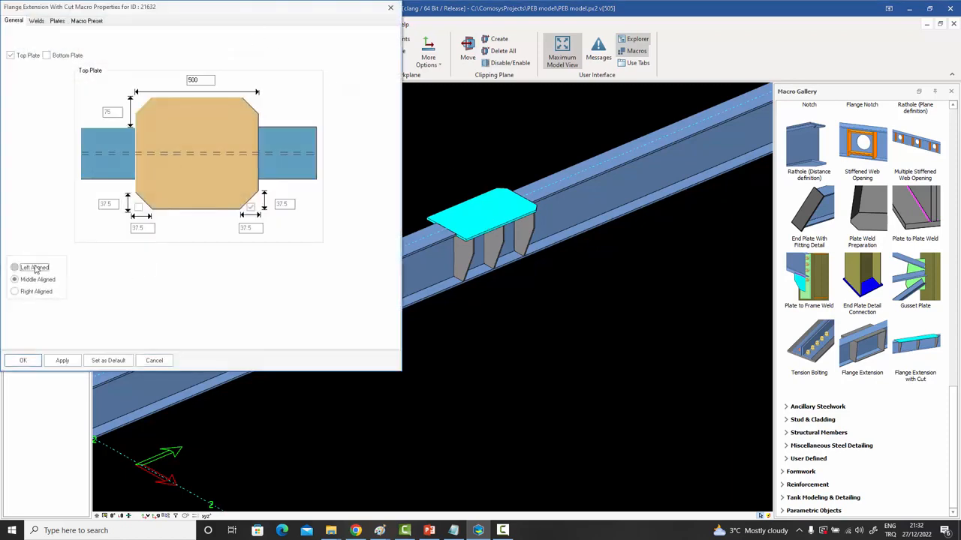
pyautogui.click(63, 360)
pyautogui.click(38, 279)
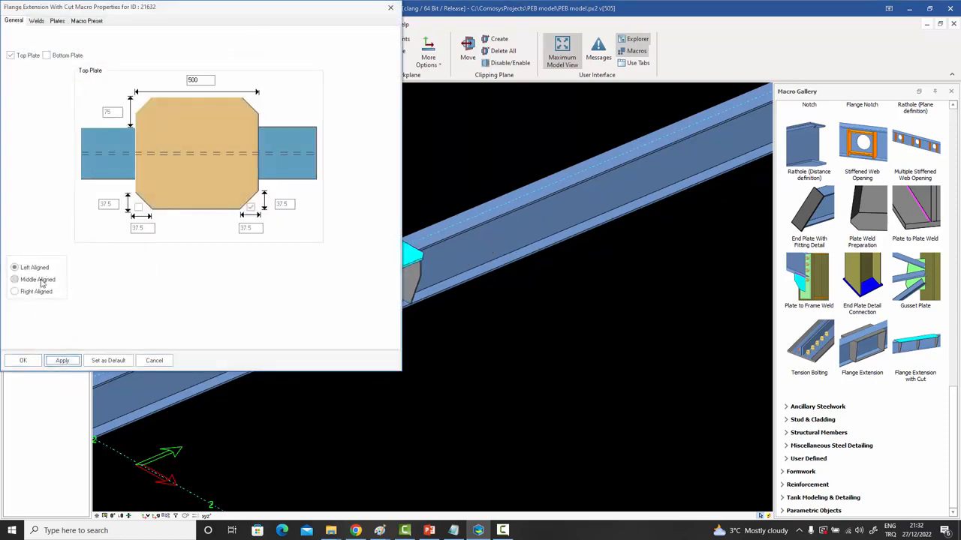
pyautogui.click(63, 360)
pyautogui.click(38, 292)
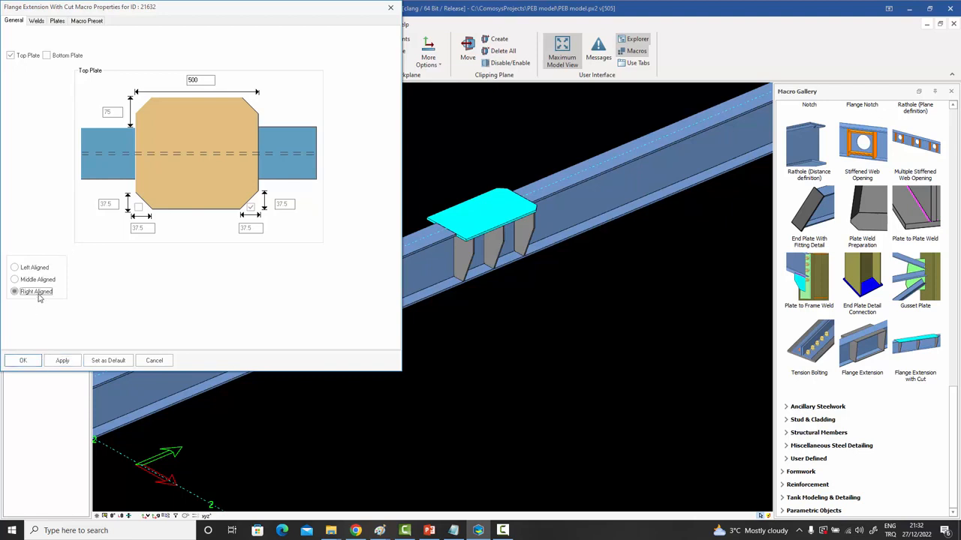
pyautogui.click(62, 361)
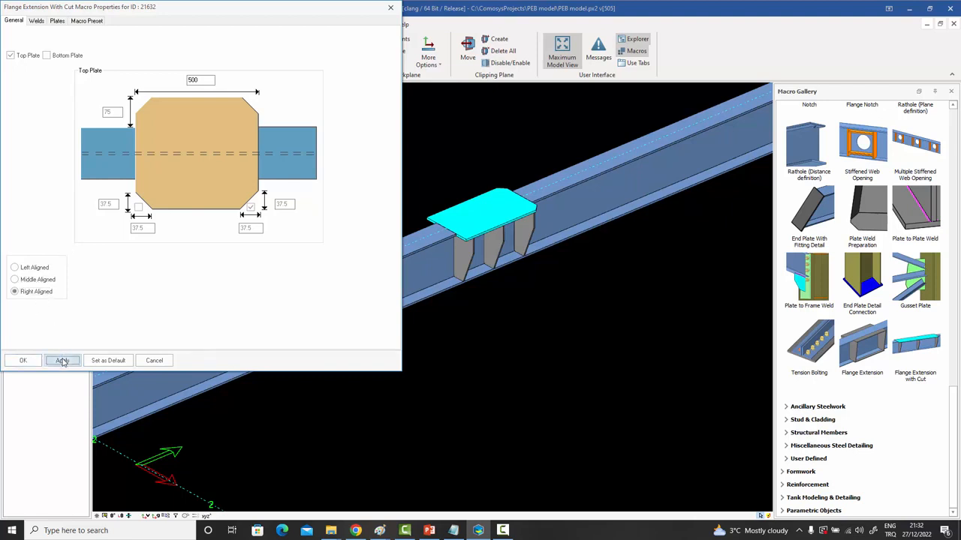
# Settle on middle alignment, review the macro's plate settings and close the properties.
pyautogui.click(40, 267)
pyautogui.click(43, 280)
pyautogui.click(69, 360)
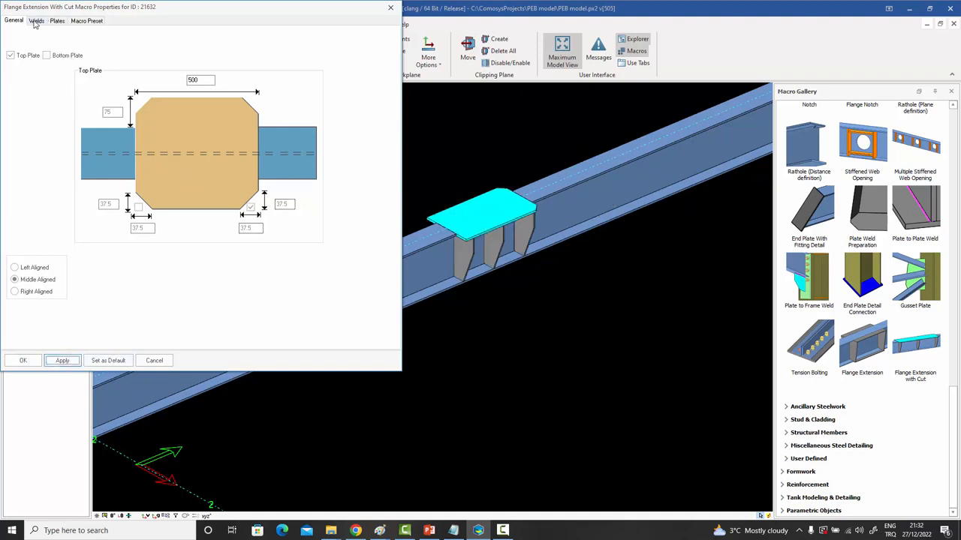
pyautogui.click(57, 20)
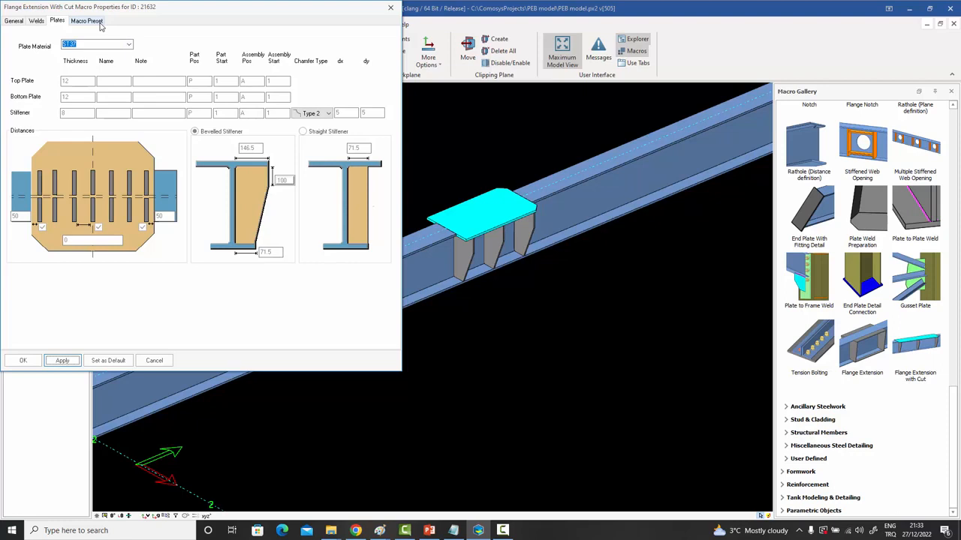
pyautogui.click(390, 9)
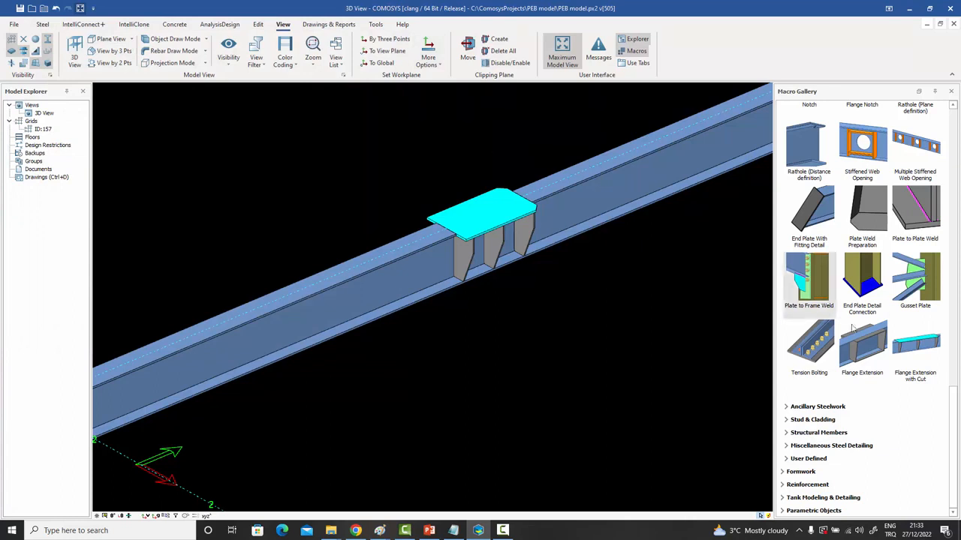
# List the Beam to Beam Connections macros and show the main girder with its two secondary beams.
pyautogui.moveTo(867, 343)
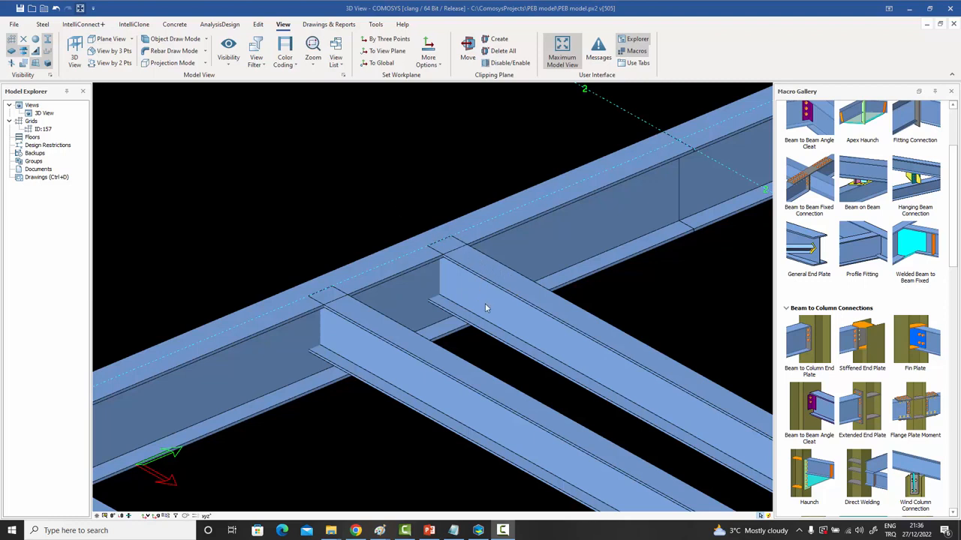
# Add a Welded Beam to Beam Fixed connection between the main beam and the front secondary beam.
pyautogui.click(404, 284)
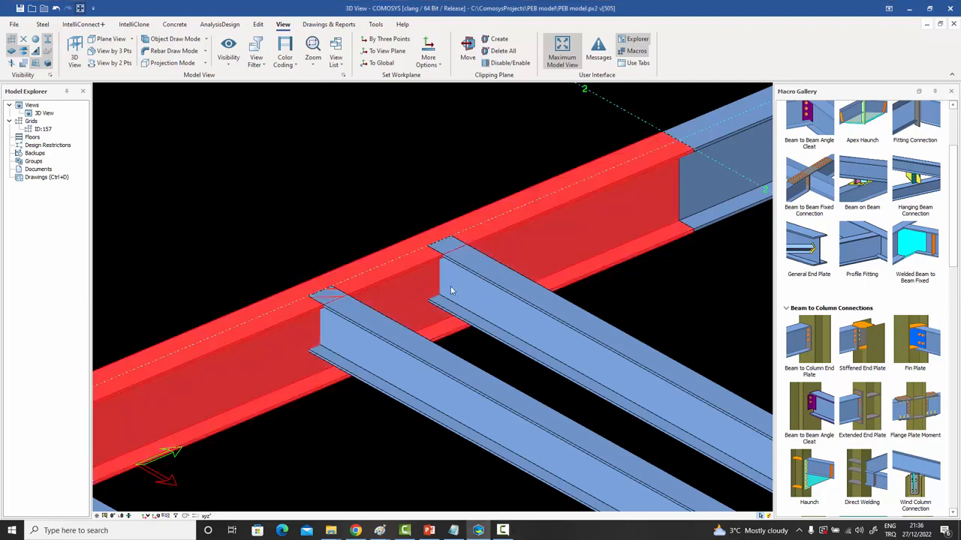
pyautogui.click(474, 294)
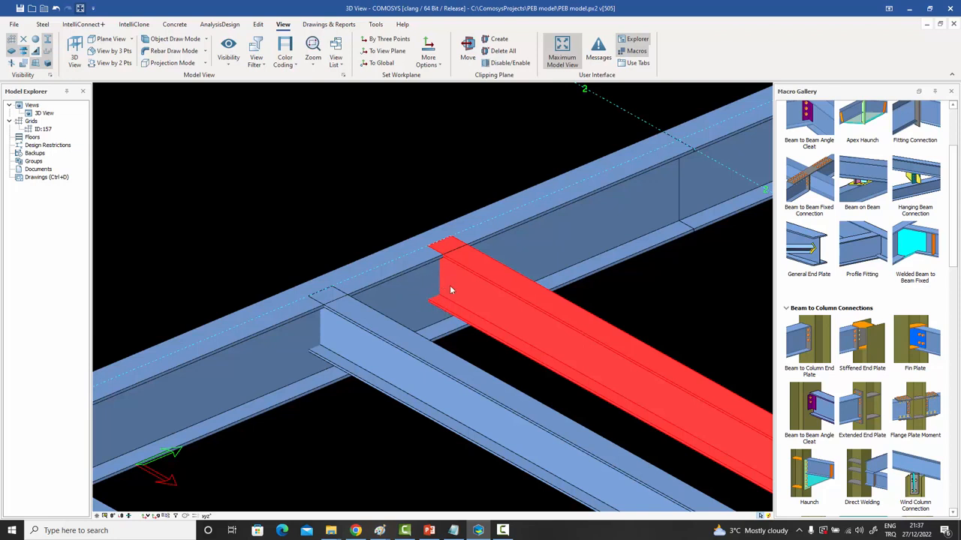
pyautogui.click(373, 394)
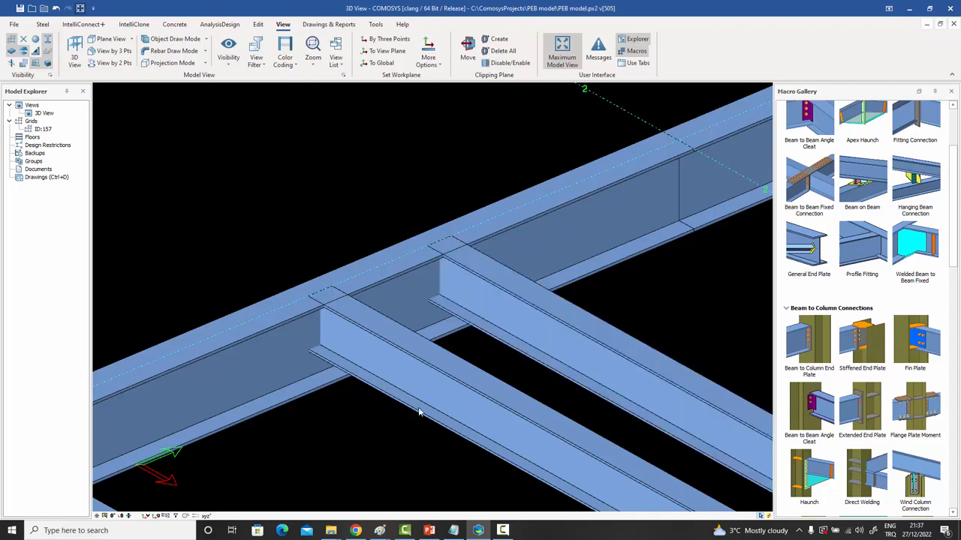
pyautogui.click(916, 256)
pyautogui.click(287, 346)
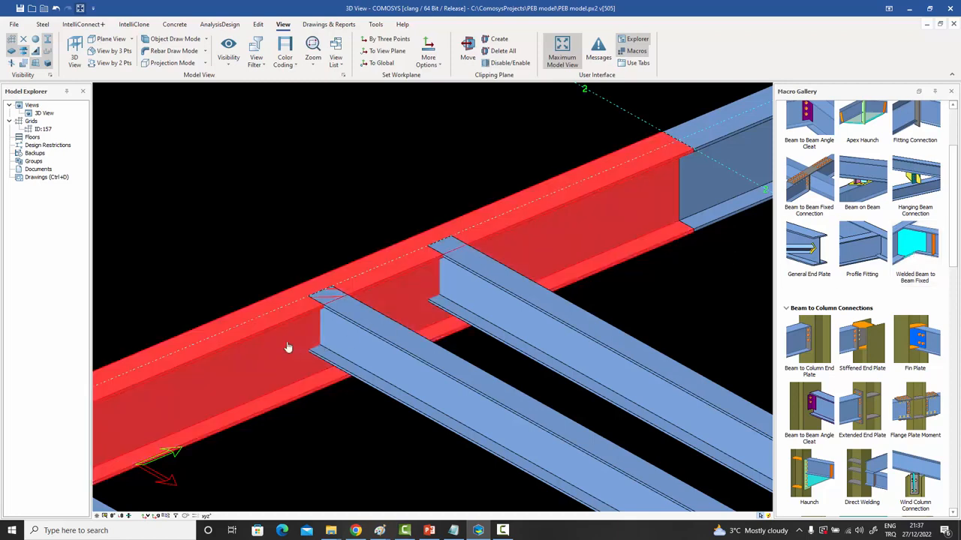
pyautogui.click(365, 353)
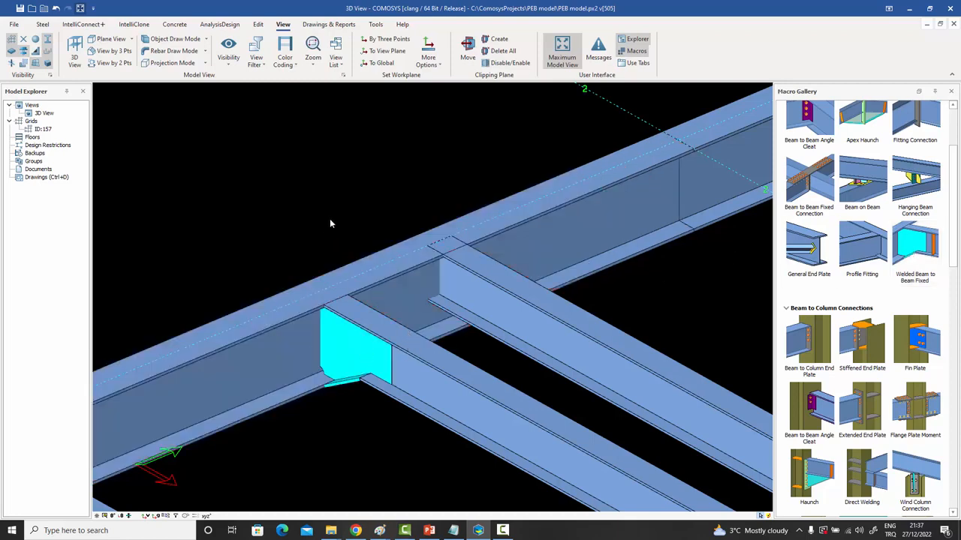
# Inspect the new web plate and the lower connection plate from below.
pyautogui.scroll(3, 349, 383)
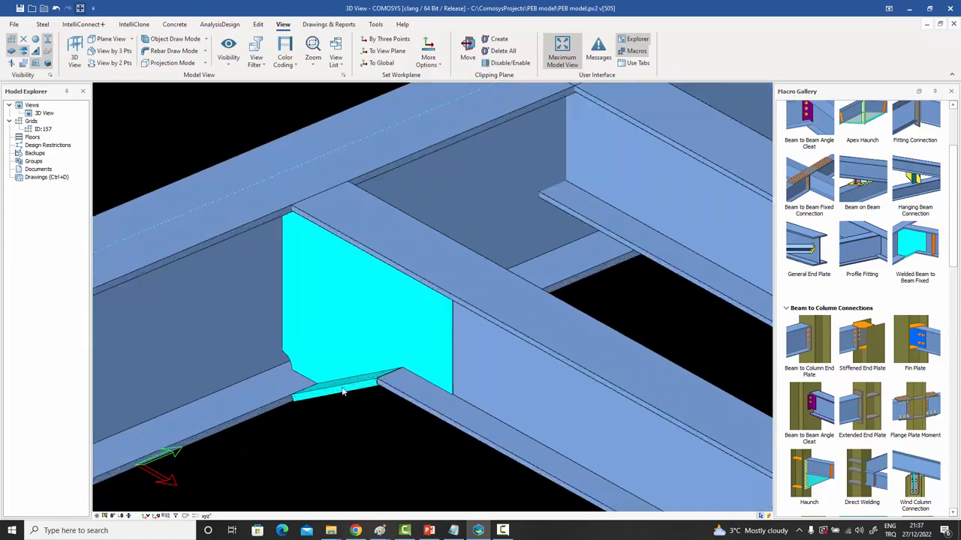
pyautogui.click(343, 388)
pyautogui.moveTo(349, 395); pyautogui.dragTo(345, 334, button='middle')
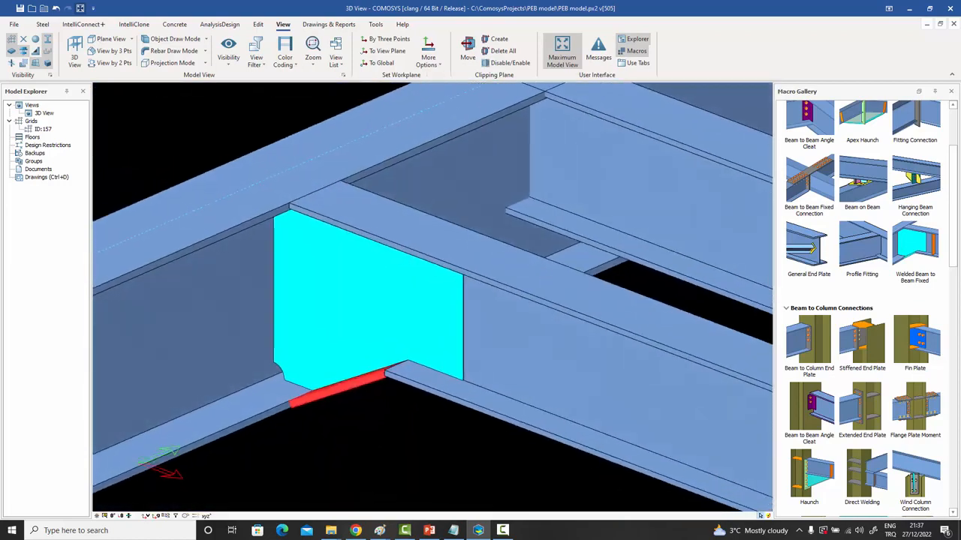
pyautogui.click(345, 334)
pyautogui.click(495, 322)
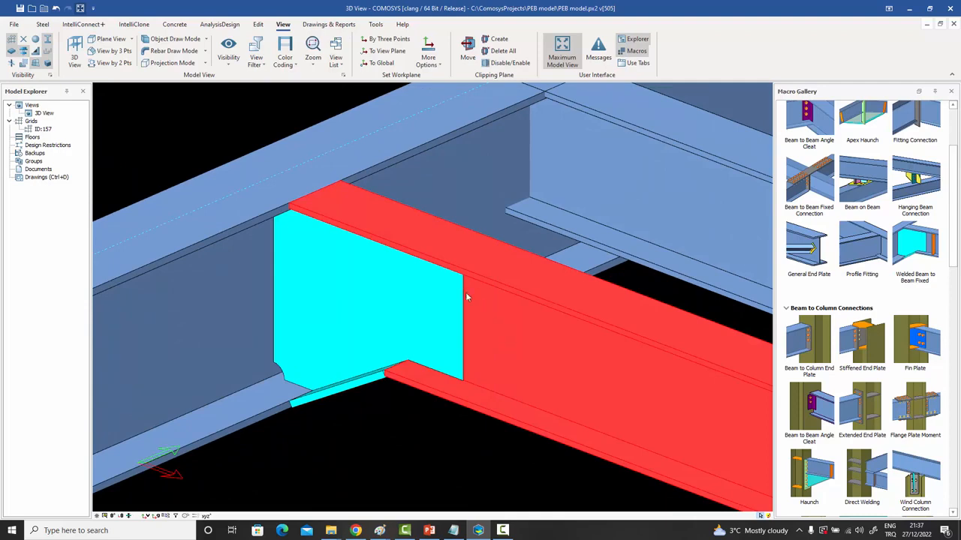
pyautogui.click(277, 124)
# Isolate the secondary beam with Show Only Selected, then bring back all members with Show All.
pyautogui.click(504, 309)
pyautogui.rightClick(503, 310)
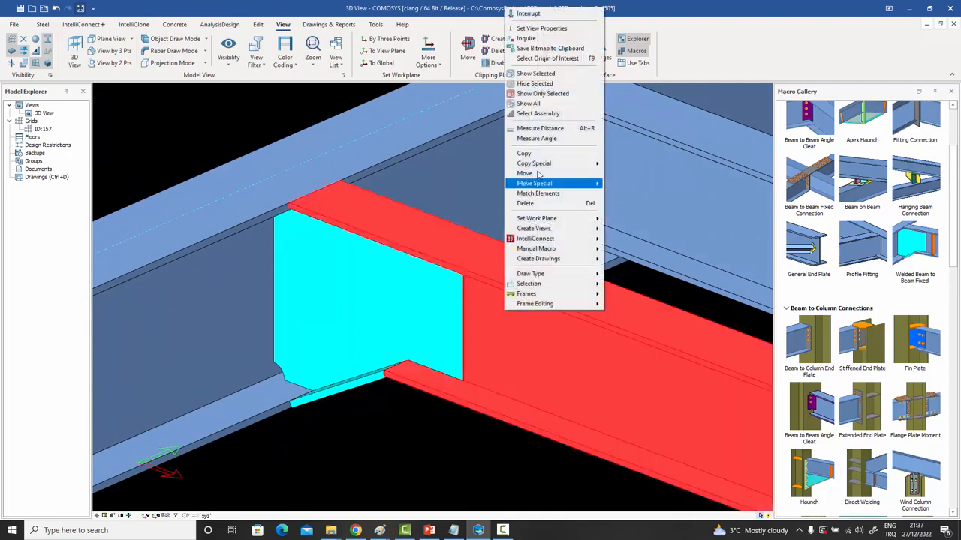
pyautogui.click(542, 93)
pyautogui.click(319, 120)
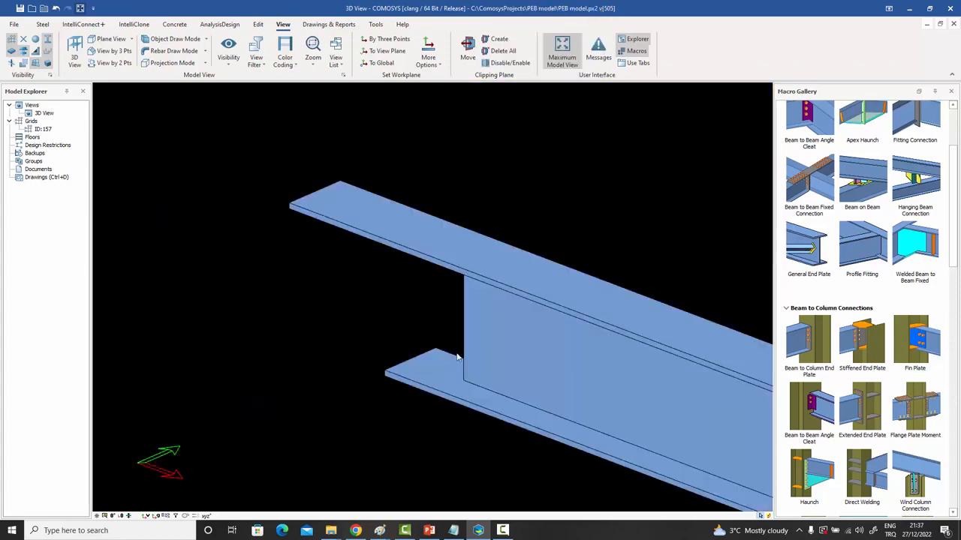
pyautogui.rightClick(460, 156)
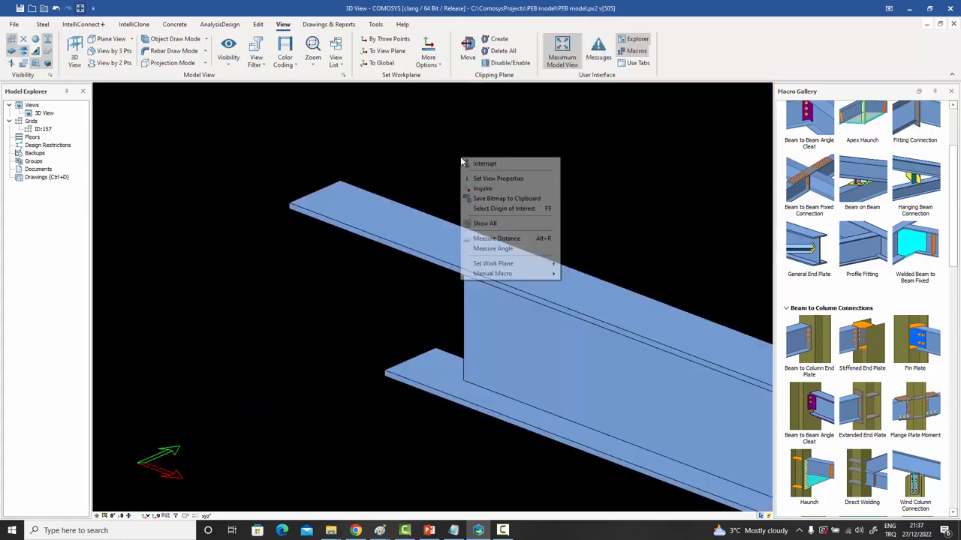
pyautogui.click(486, 227)
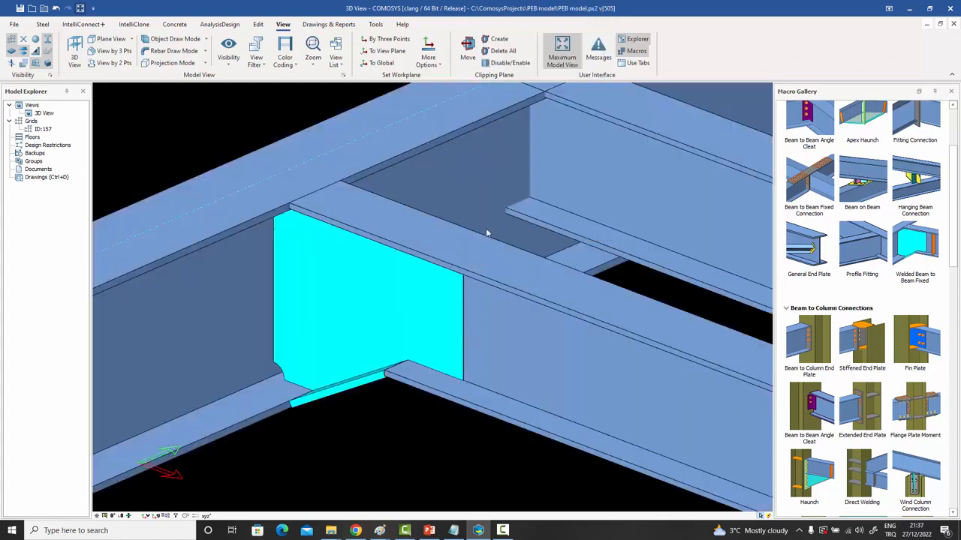
# Re-examine the large and small connection plates from lower and higher angles.
pyautogui.click(400, 310)
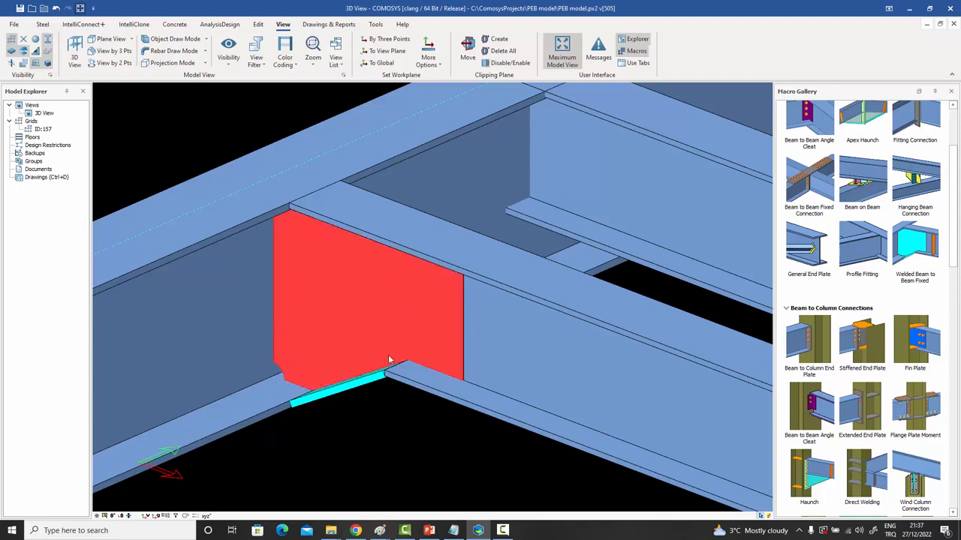
pyautogui.click(375, 379)
pyautogui.moveTo(380, 393); pyautogui.dragTo(354, 366, button='middle')
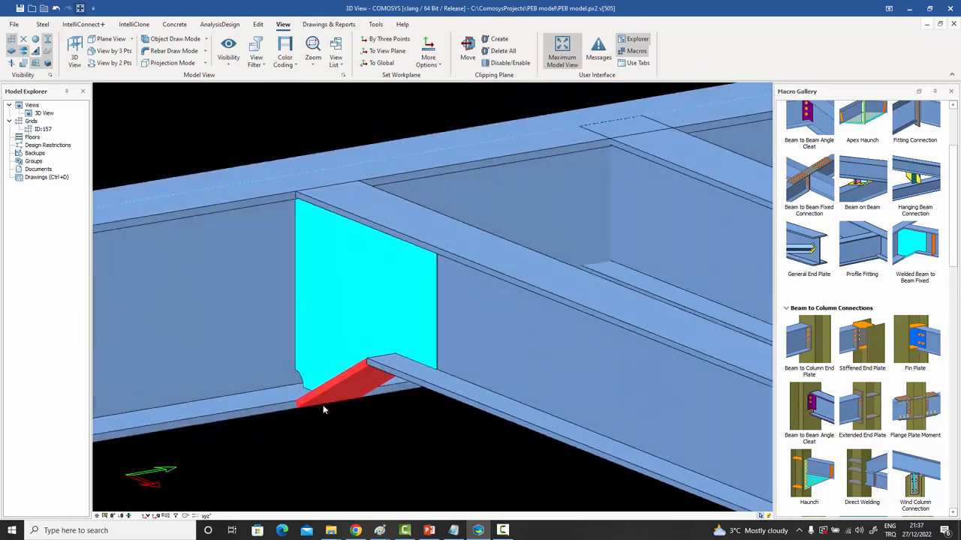
pyautogui.moveTo(329, 397); pyautogui.dragTo(332, 414, button='middle')
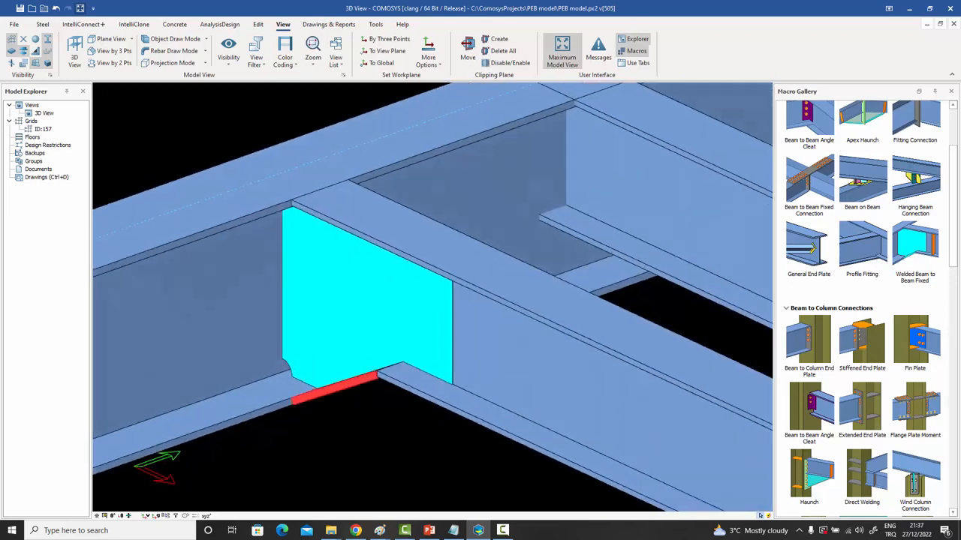
pyautogui.scroll(-2, 376, 366)
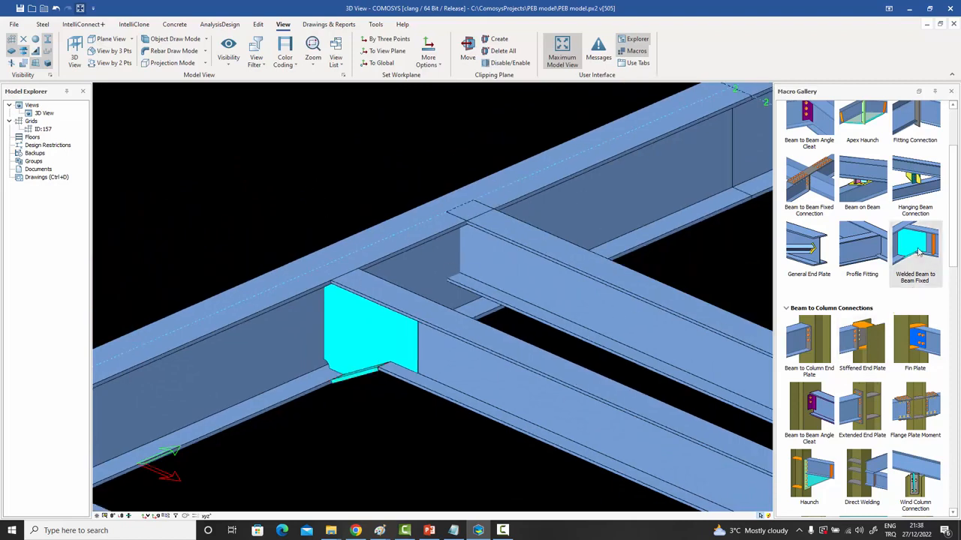
# Add a Welded Beam to Beam Fixed connection at the second joint and switch it to the Beam option.
pyautogui.click(503, 272)
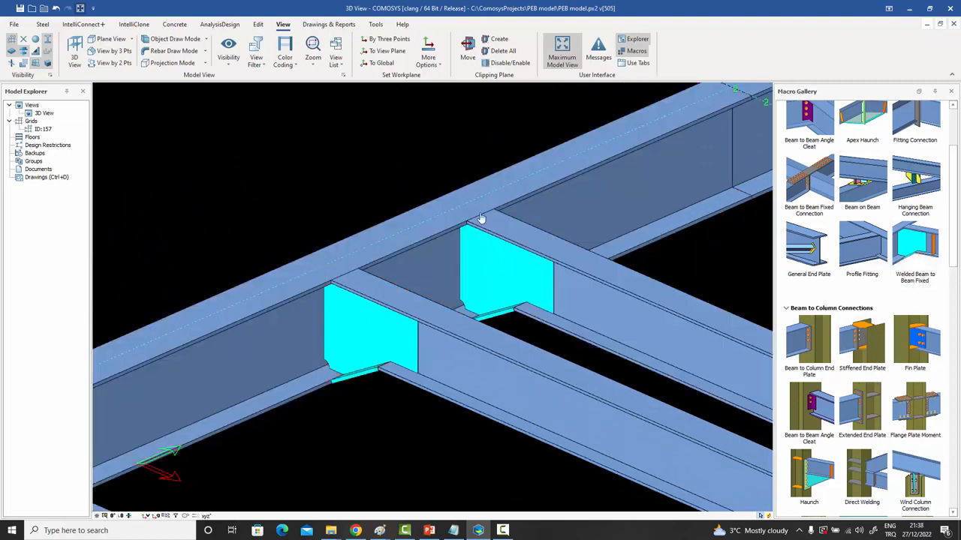
pyautogui.doubleClick(487, 281)
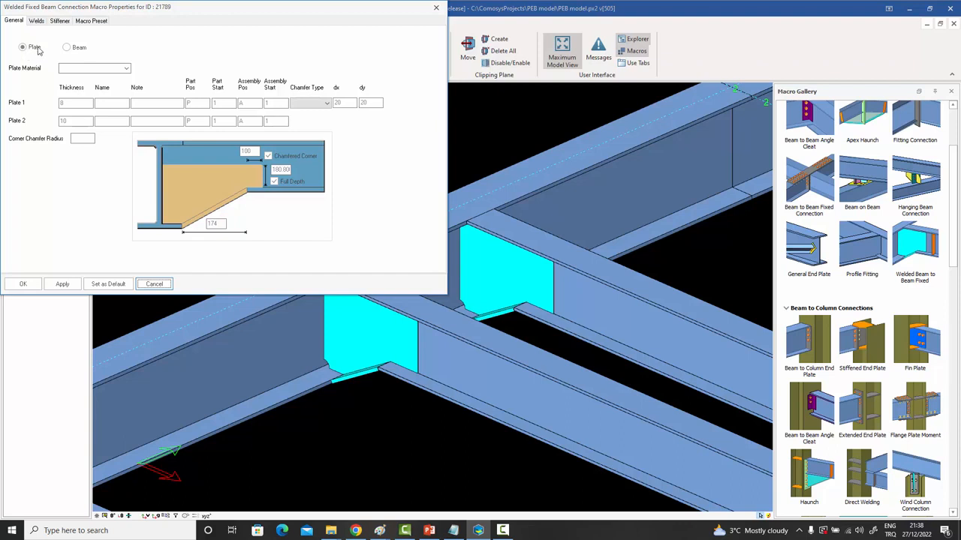
pyautogui.click(69, 48)
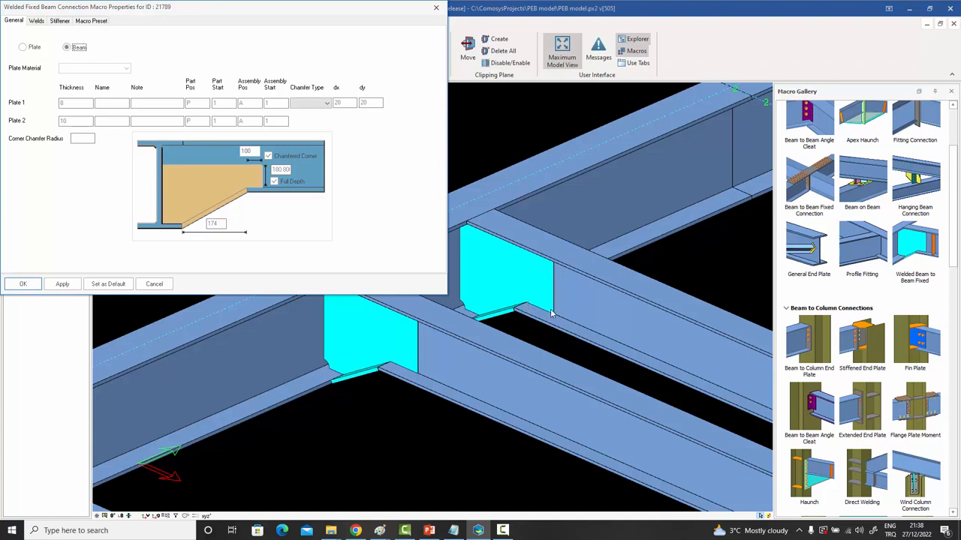
pyautogui.click(33, 287)
# Check the profile properties of the beam and the orange connection piece, then orbit around the joint.
pyautogui.scroll(2, 619, 323)
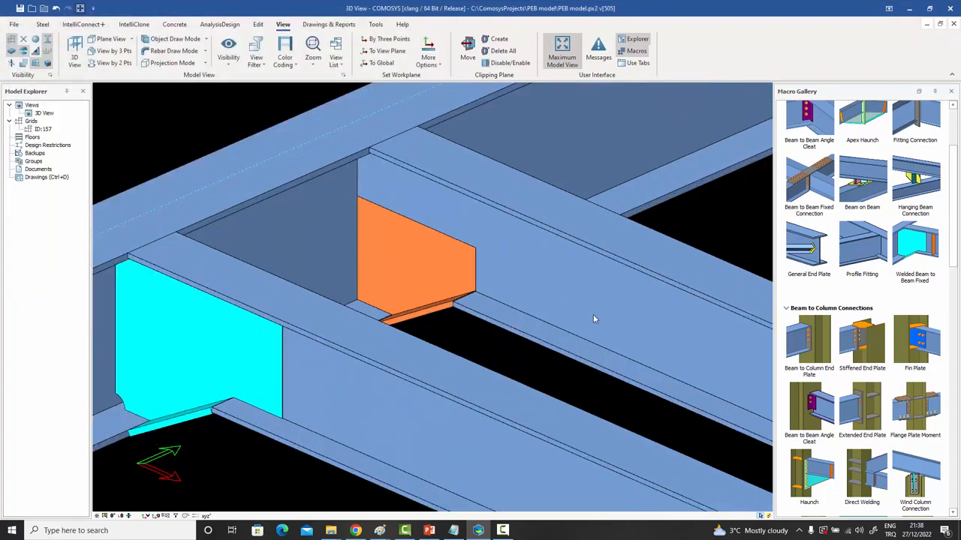
pyautogui.doubleClick(592, 315)
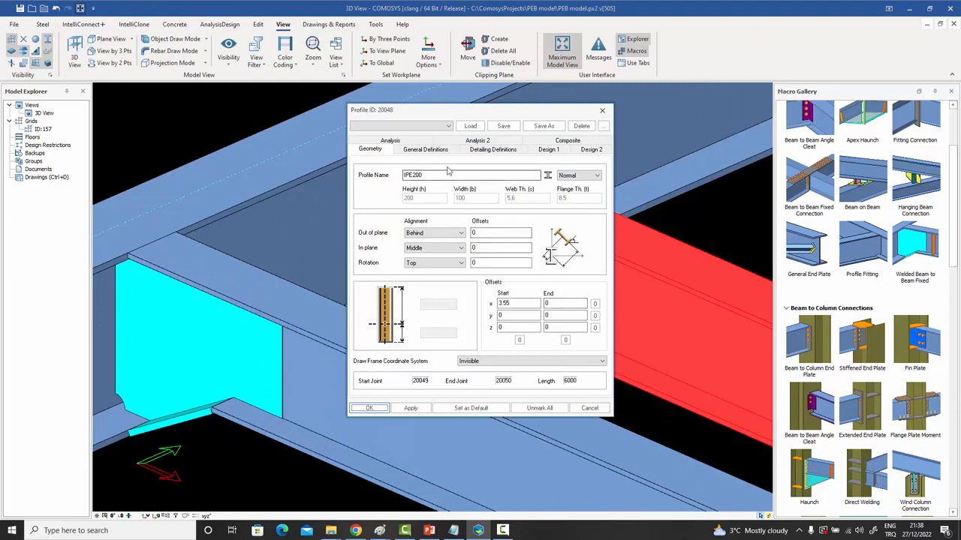
pyautogui.click(602, 111)
pyautogui.doubleClick(424, 262)
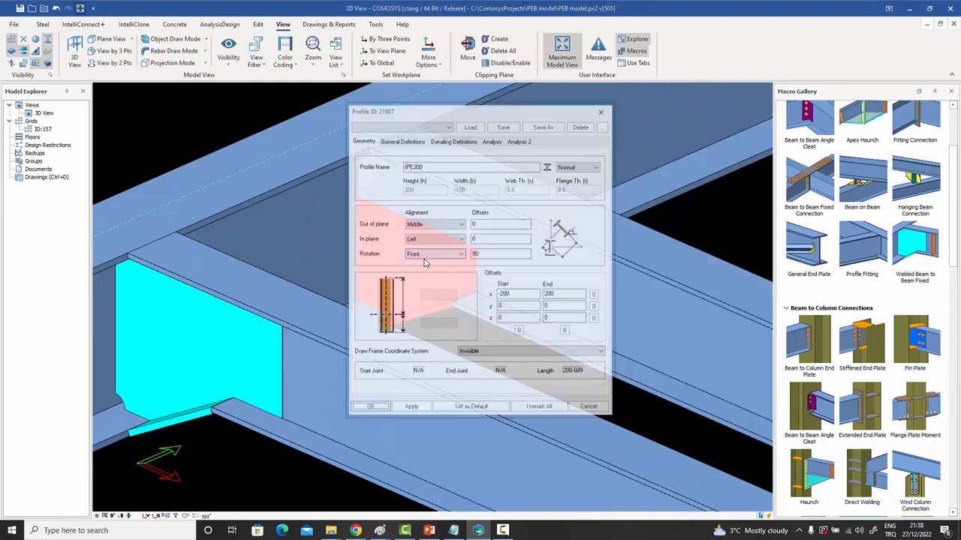
pyautogui.click(602, 110)
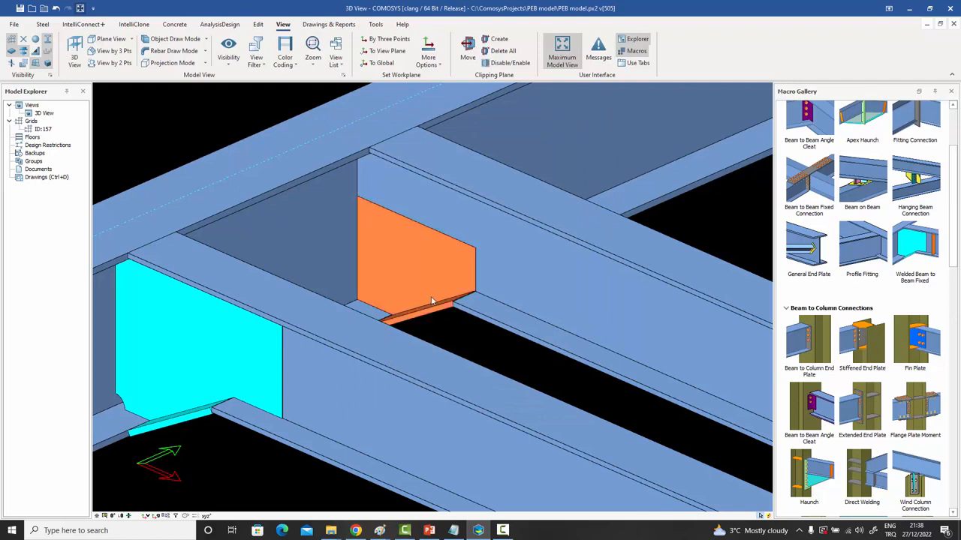
pyautogui.click(432, 300)
pyautogui.moveTo(433, 300); pyautogui.dragTo(451, 351, button='middle')
pyautogui.press('Escape')
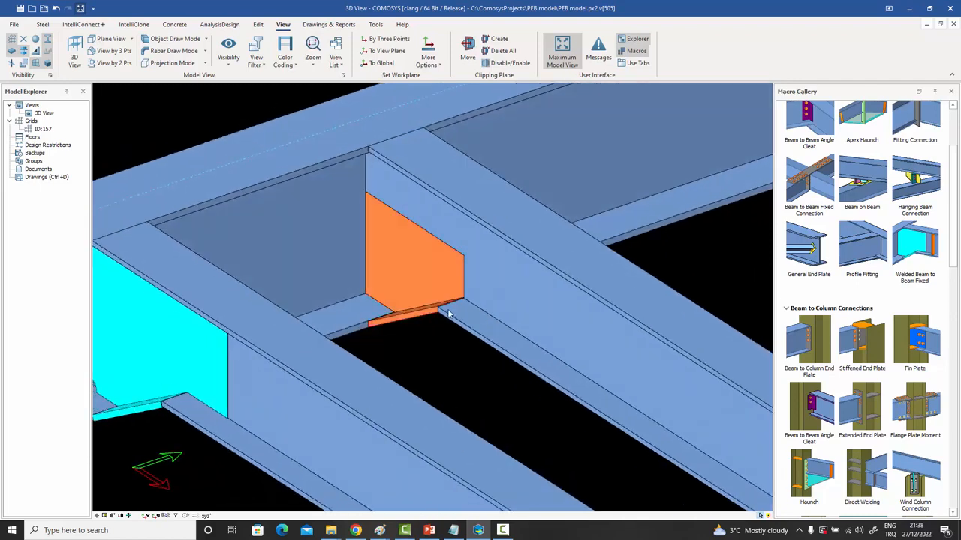
pyautogui.moveTo(399, 324); pyautogui.dragTo(482, 318, button='middle')
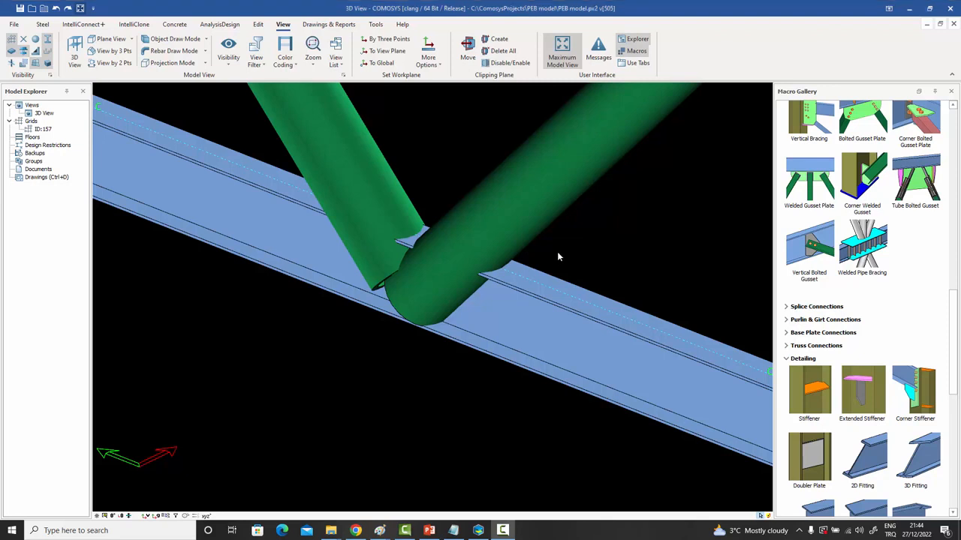
# Connect the blue beam and both pipe braces with Welded Pipe Bracing, then inspect the gusset stiffeners.
pyautogui.click(511, 334)
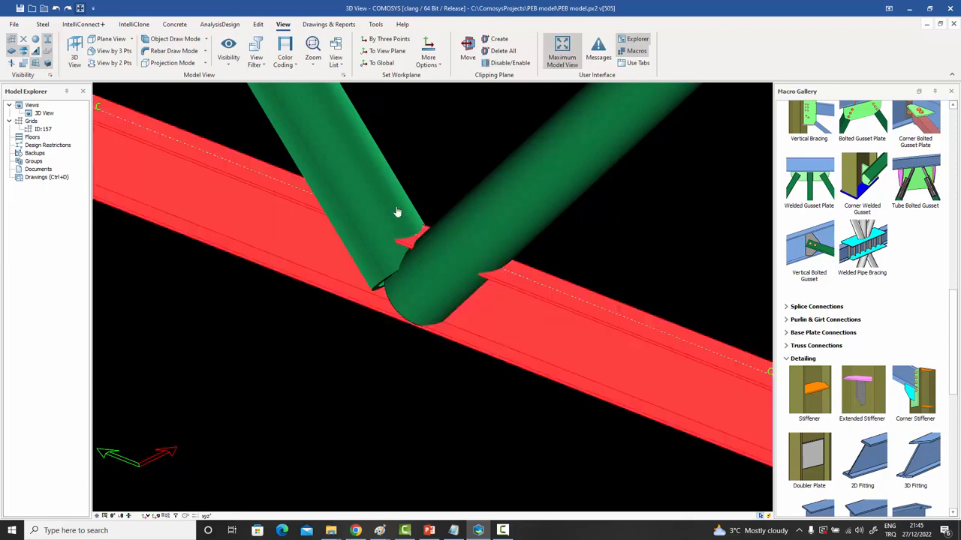
pyautogui.keyDown('ctrl'); pyautogui.click(361, 163); pyautogui.keyUp('ctrl')
pyautogui.keyDown('ctrl'); pyautogui.click(533, 198); pyautogui.keyUp('ctrl')
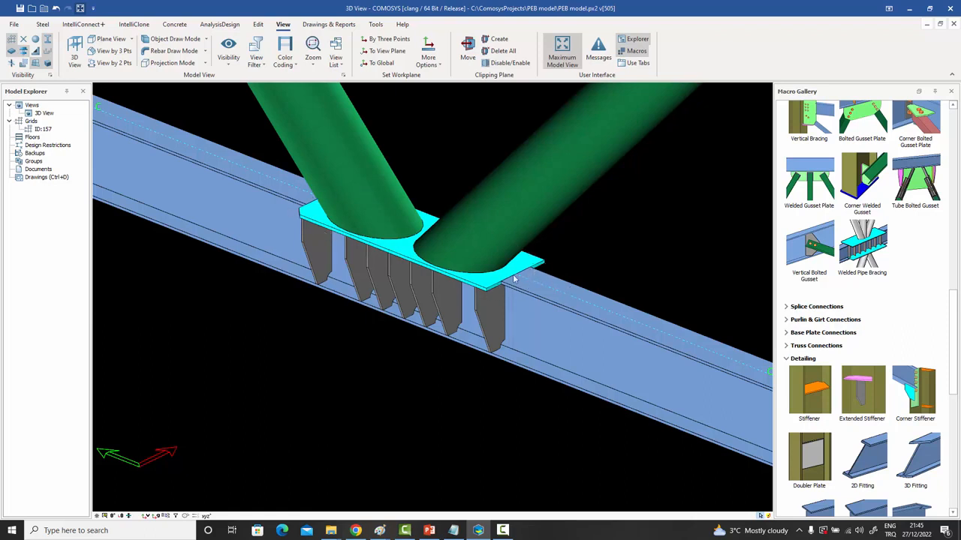
pyautogui.click(491, 320)
pyautogui.click(453, 314)
pyautogui.moveTo(427, 305)
pyautogui.mouseDown(button='middle')
pyautogui.moveTo(444, 312)
pyautogui.moveTo(425, 306)
pyautogui.mouseUp(button='middle')
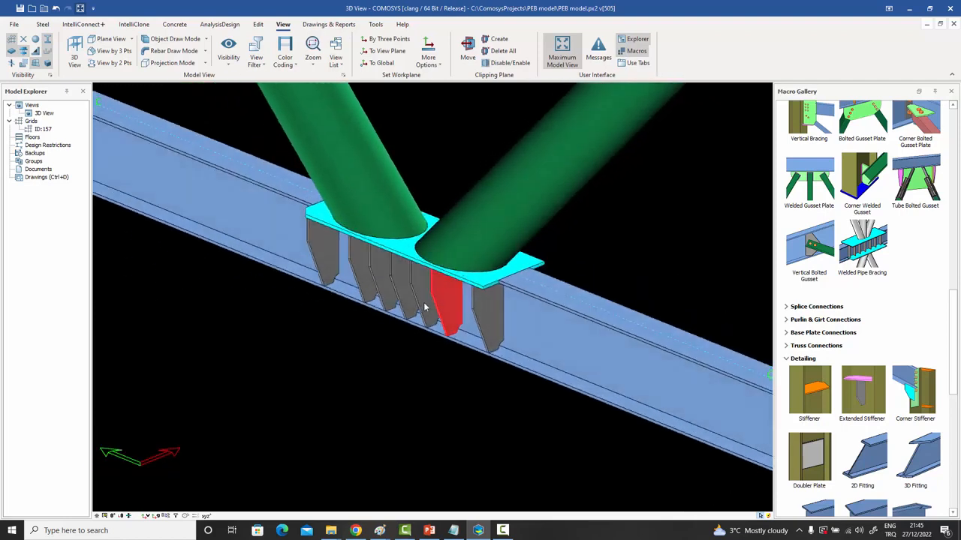
pyautogui.press('Escape')
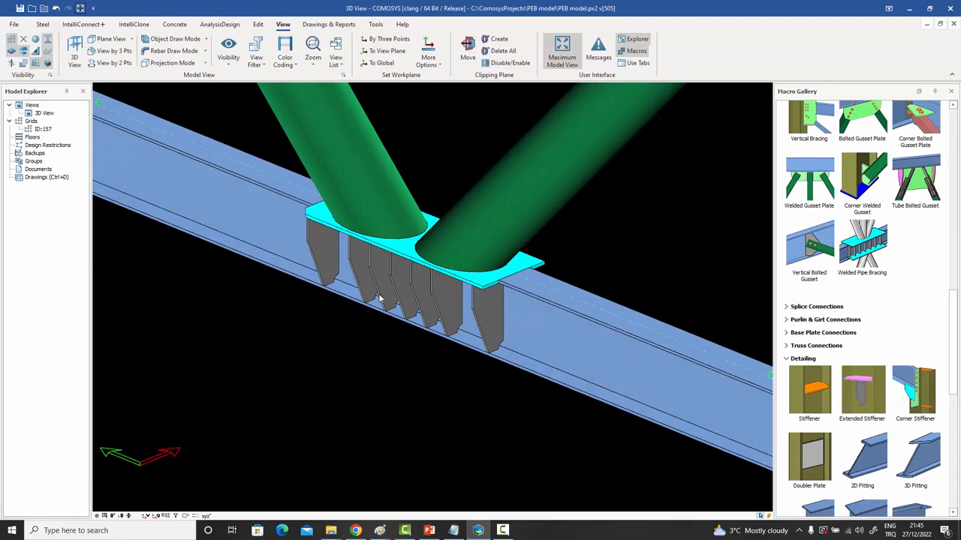
# Review the gusset connection's secondary weld, W1–W7 weld and plate/stiffener layout settings without changes.
pyautogui.doubleClick(418, 234)
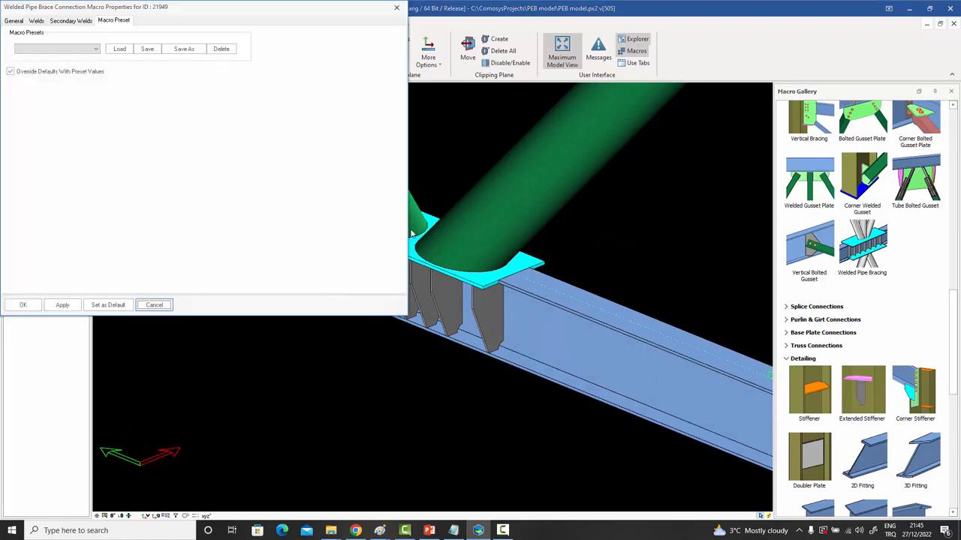
pyautogui.click(70, 21)
pyautogui.click(37, 21)
pyautogui.click(15, 21)
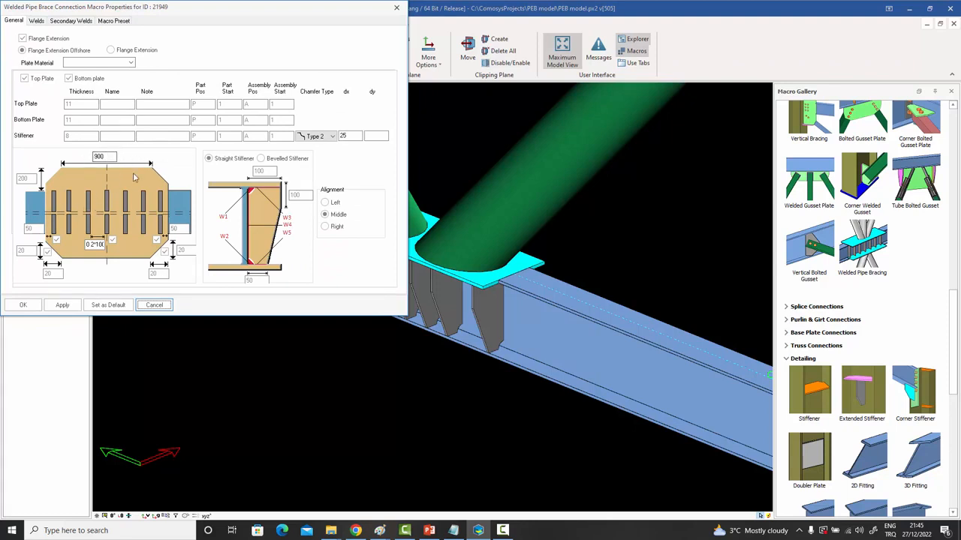
pyautogui.click(396, 9)
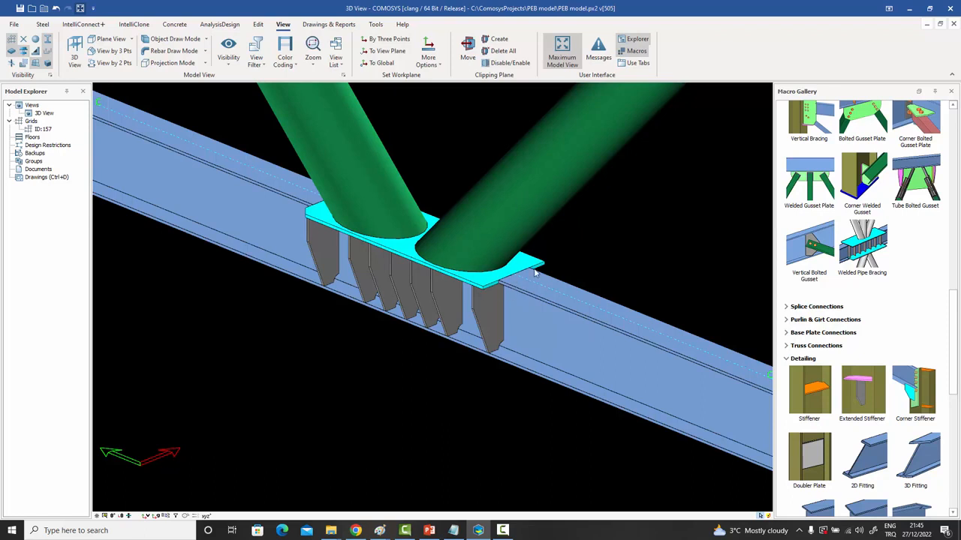
pyautogui.scroll(4, 502, 277)
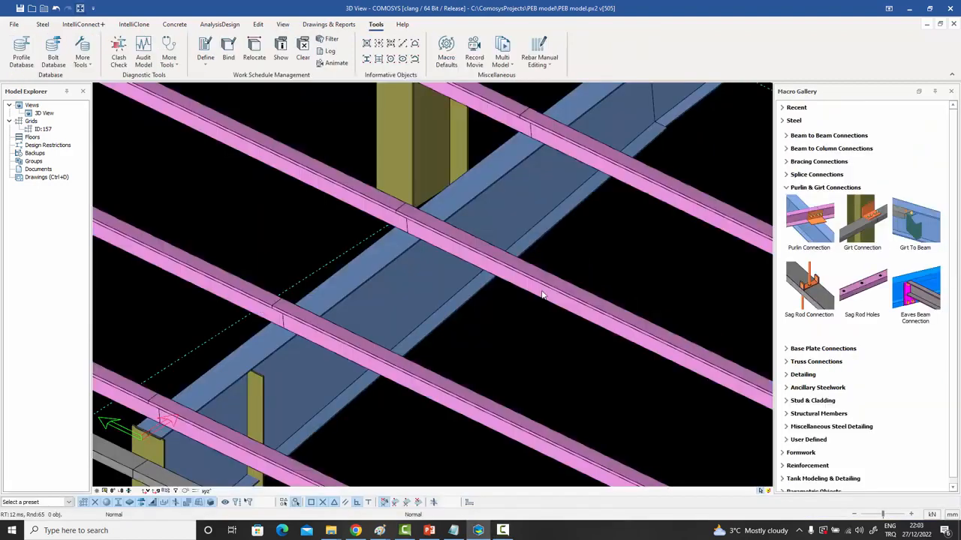
# Select a pink purlin where it crosses the blue rafter.
pyautogui.click(448, 247)
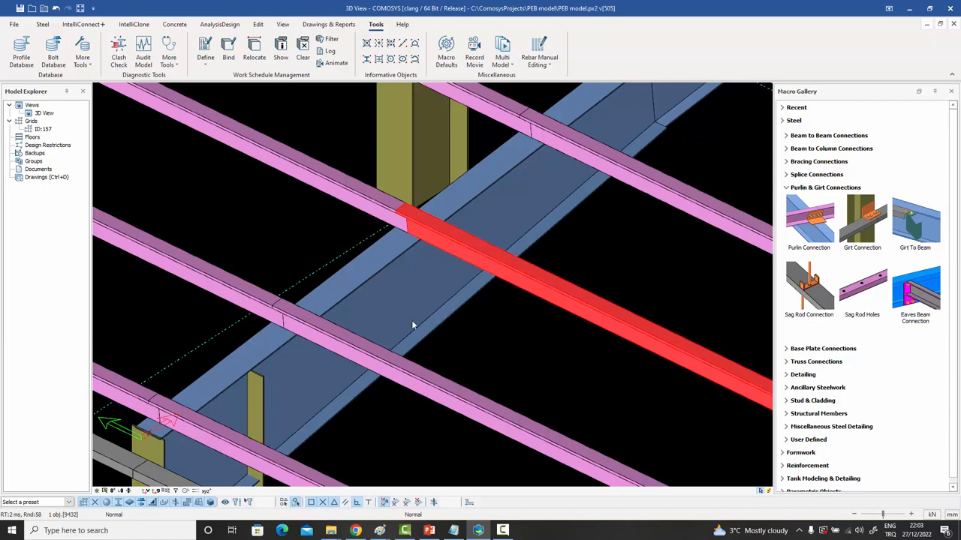
# Add a Purlin Connection joining the rafter to the first and second purlins.
pyautogui.click(313, 208)
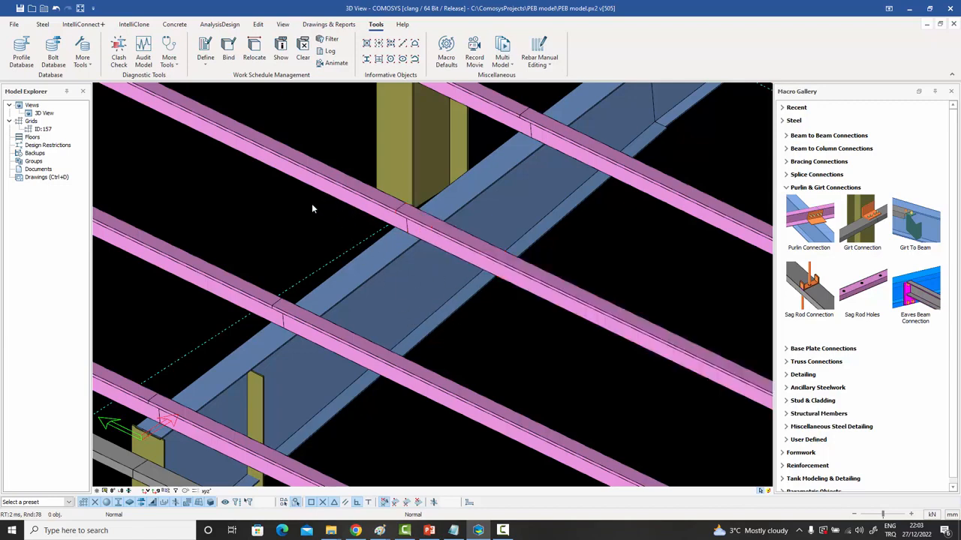
pyautogui.click(818, 225)
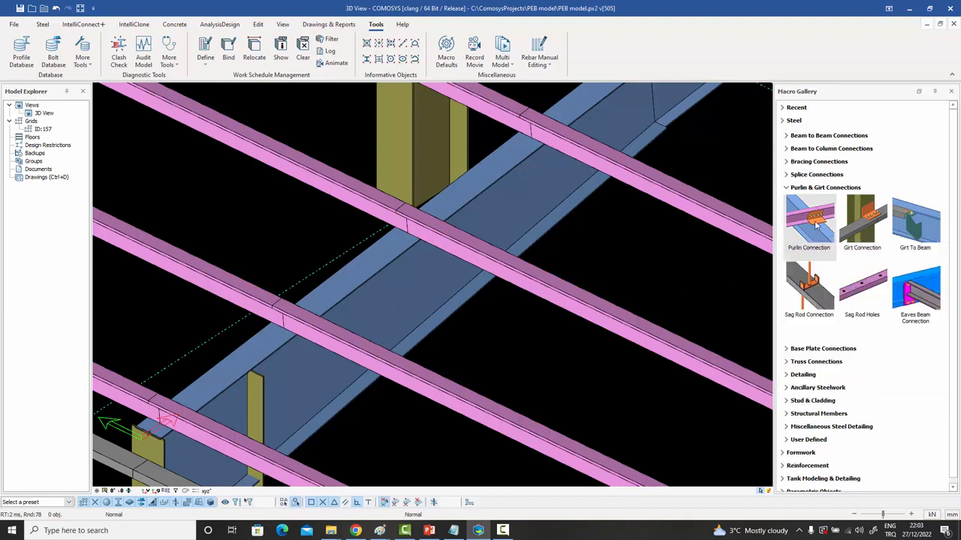
pyautogui.click(384, 290)
pyautogui.click(394, 213)
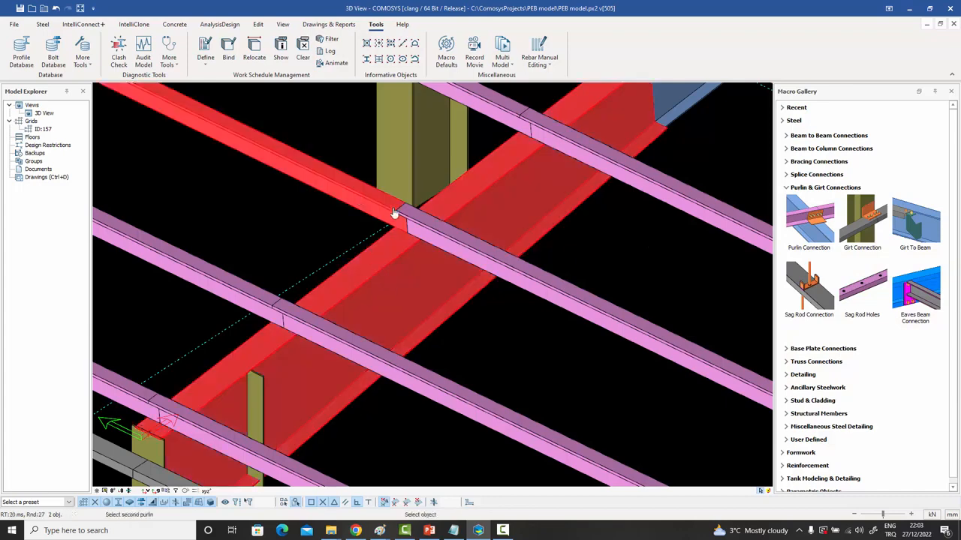
pyautogui.click(436, 229)
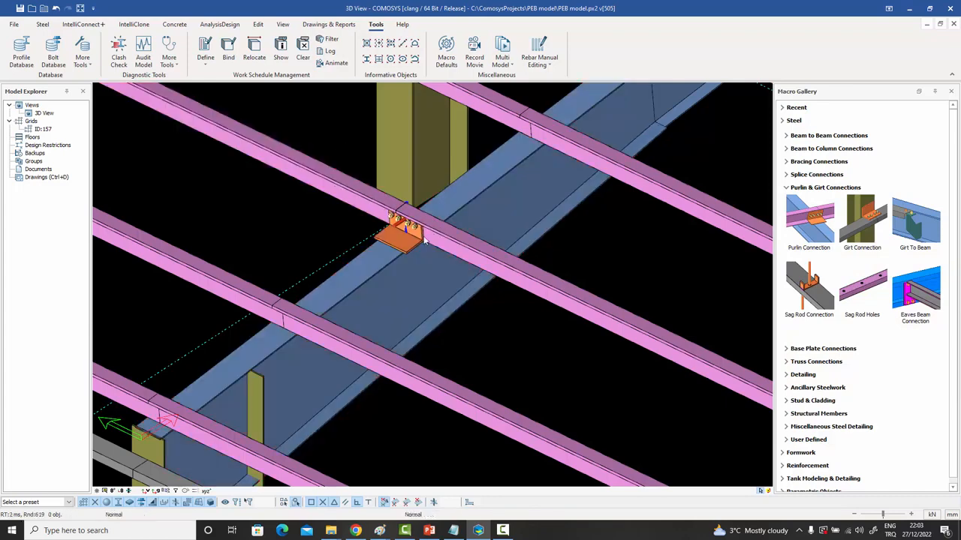
# Select the new connection plate, extend the selection to the whole macro and open its properties.
pyautogui.scroll(1, 425, 242)
pyautogui.click(395, 241)
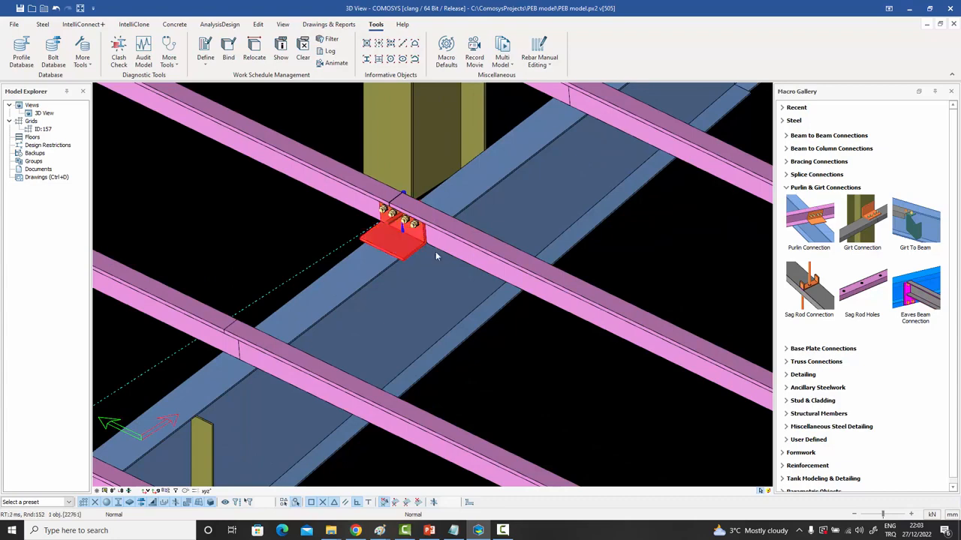
pyautogui.press('m')
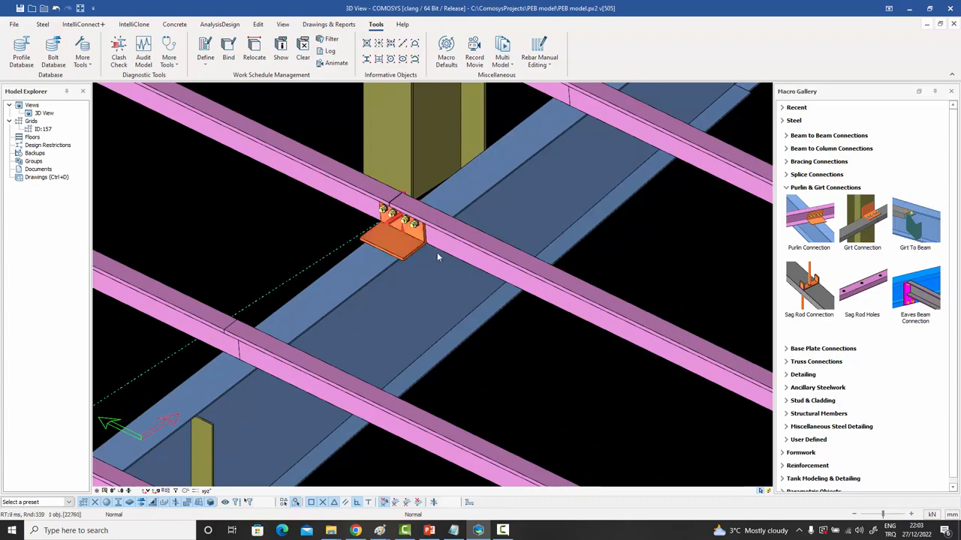
pyautogui.hotkey('alt', 'Return')
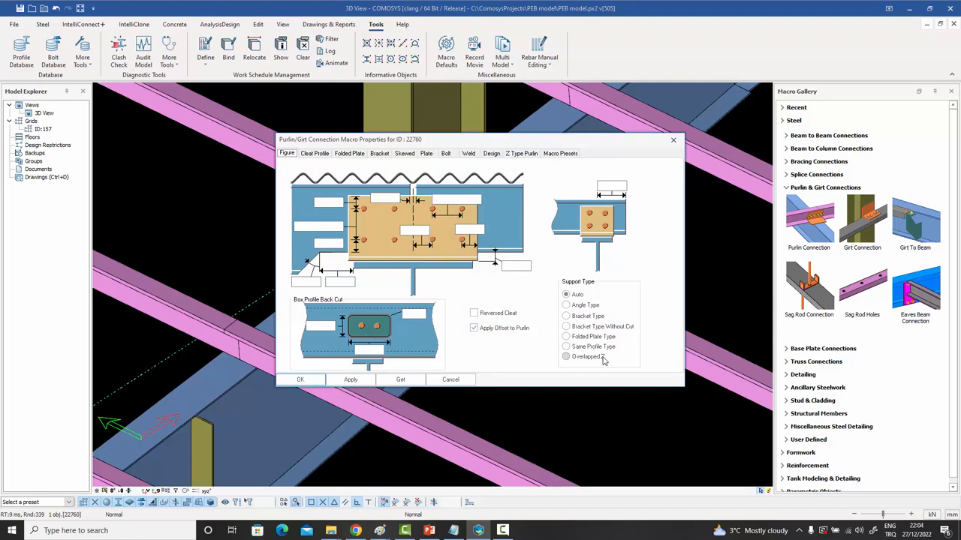
# Apply the Overlapped Z support type and check both overlapping purlin segments.
pyautogui.click(577, 359)
pyautogui.moveTo(417, 141); pyautogui.dragTo(693, 49)
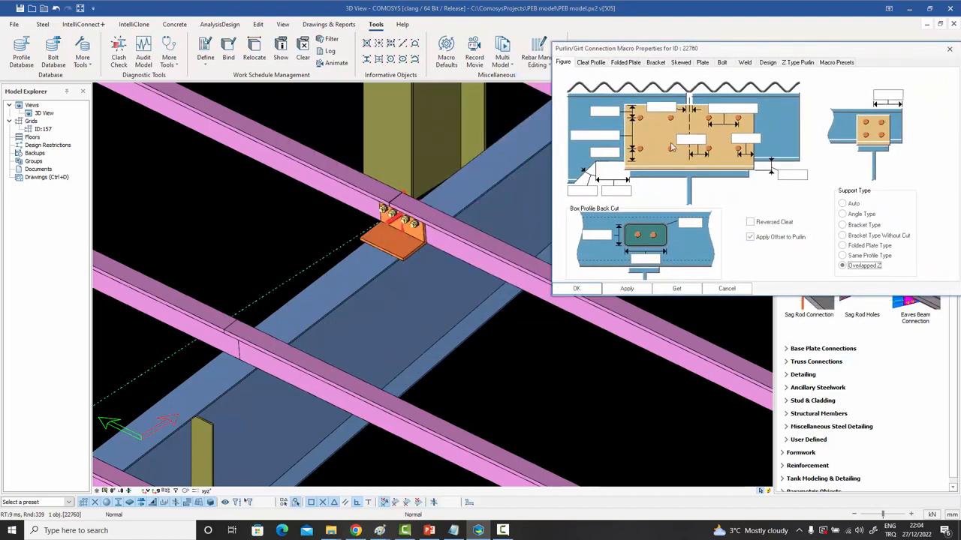
pyautogui.click(583, 290)
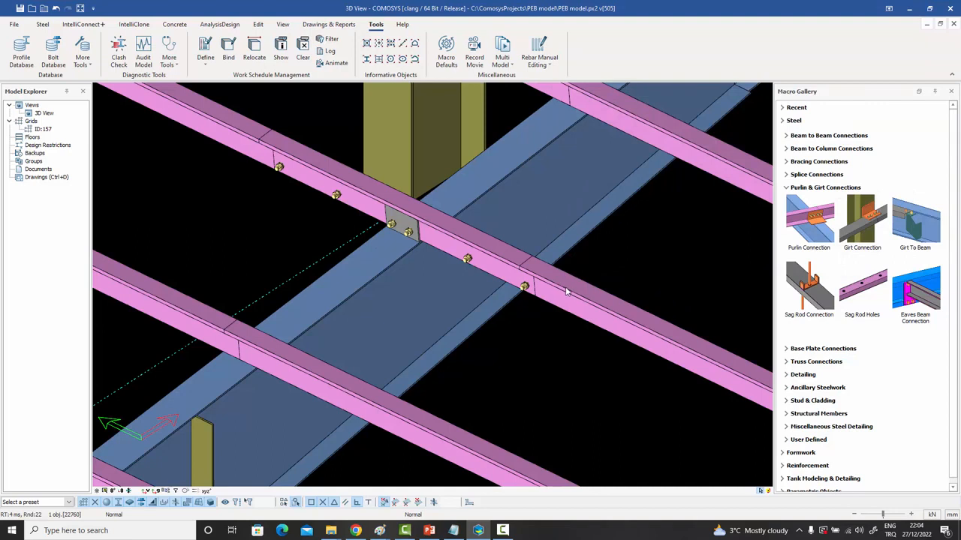
pyautogui.click(564, 290)
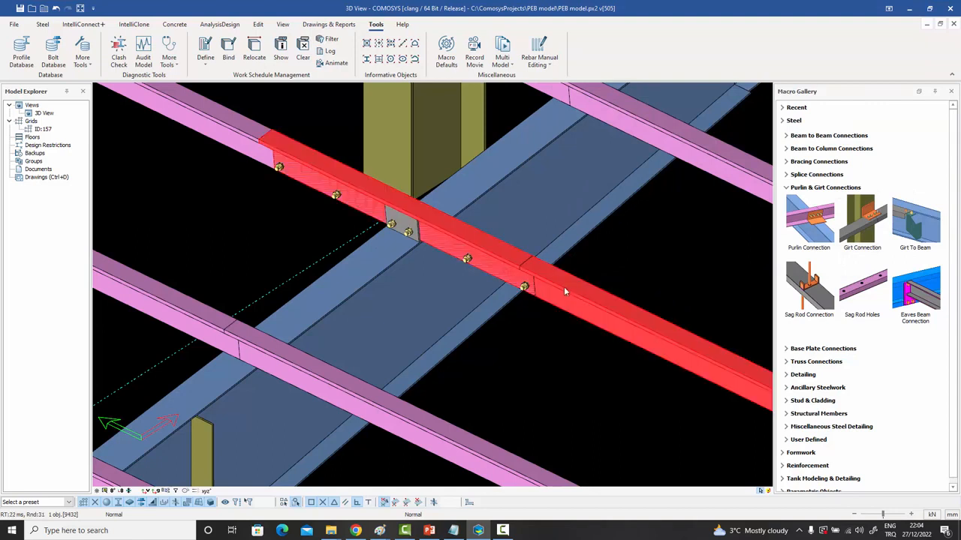
pyautogui.click(276, 147)
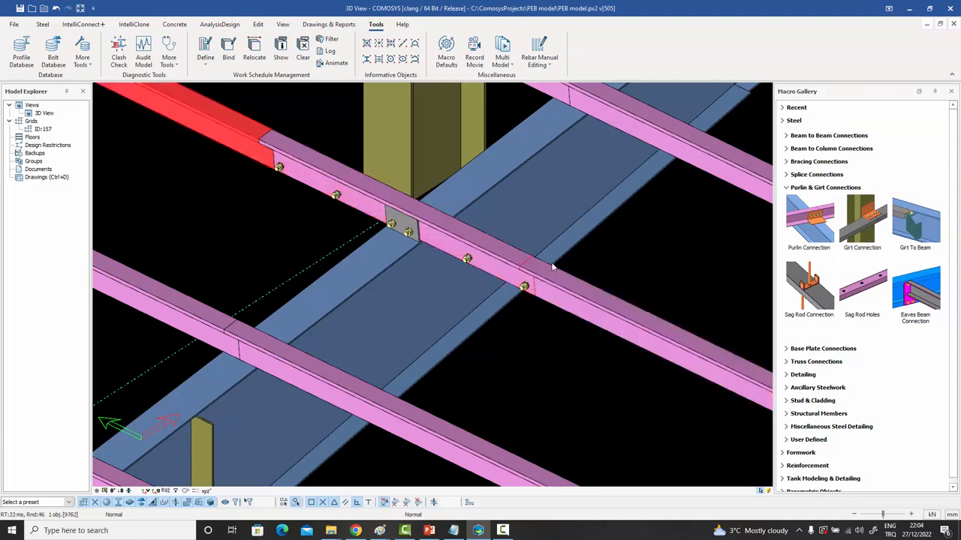
pyautogui.click(611, 259)
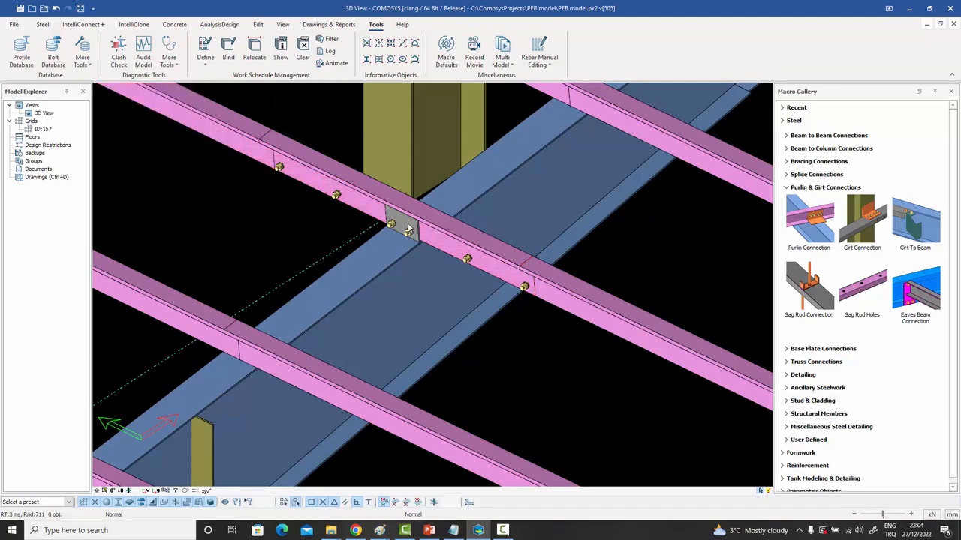
# Inspect the grey connection plate and its bolt groups from several angles.
pyautogui.click(409, 228)
pyautogui.moveTo(409, 235); pyautogui.dragTo(420, 195, button='middle')
pyautogui.scroll(3, 412, 230)
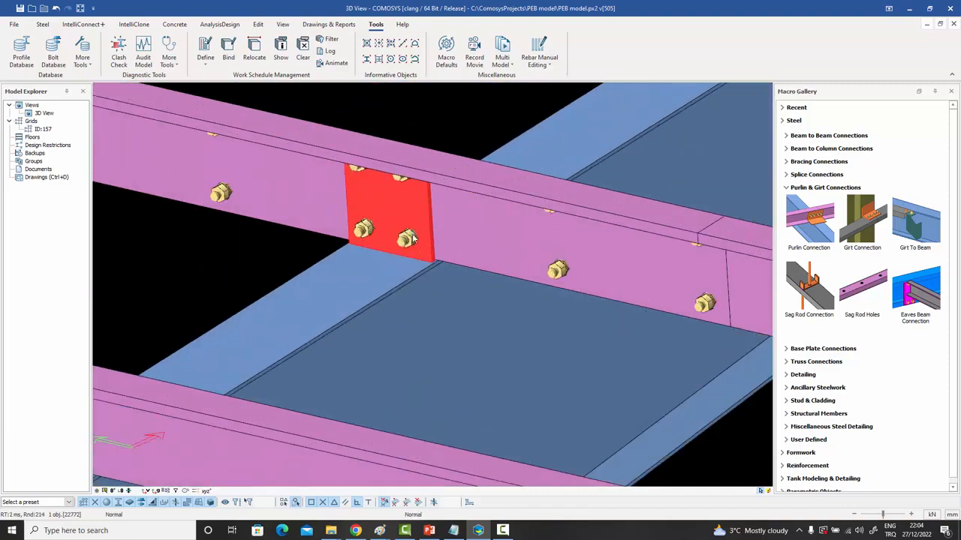
pyautogui.moveTo(356, 236); pyautogui.dragTo(423, 265, button='middle')
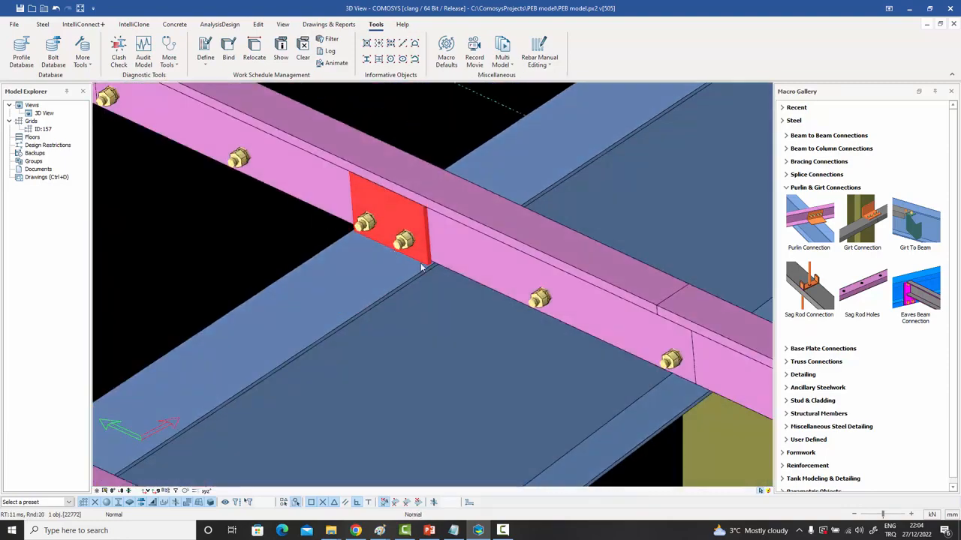
pyautogui.click(539, 300)
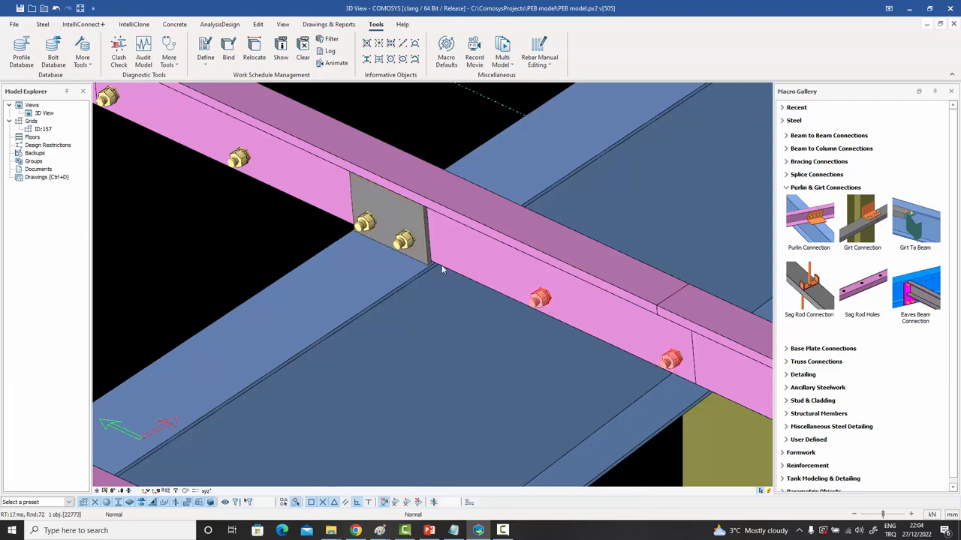
pyautogui.scroll(-2, 441, 269)
pyautogui.moveTo(442, 269); pyautogui.dragTo(434, 217, button='middle')
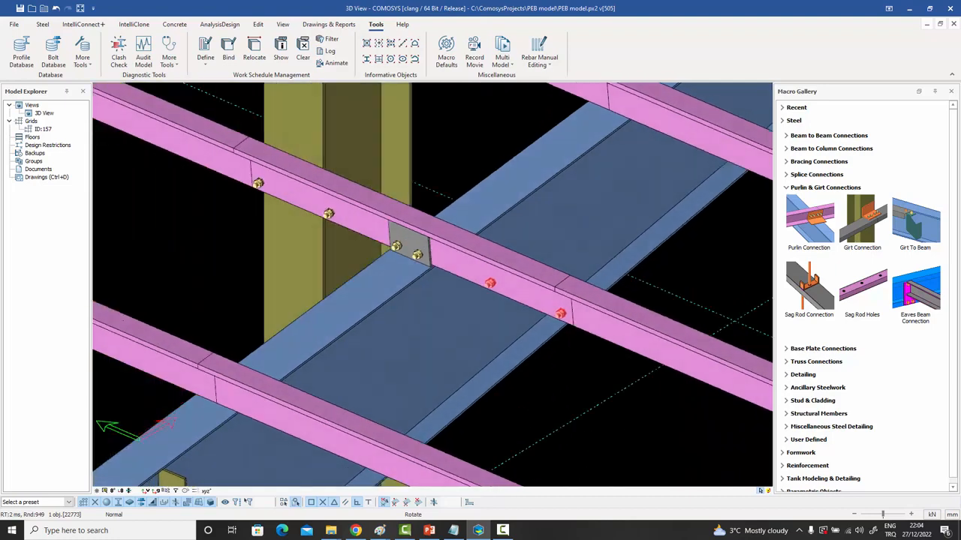
pyautogui.click(418, 256)
pyautogui.click(419, 257)
pyautogui.doubleClick(418, 256)
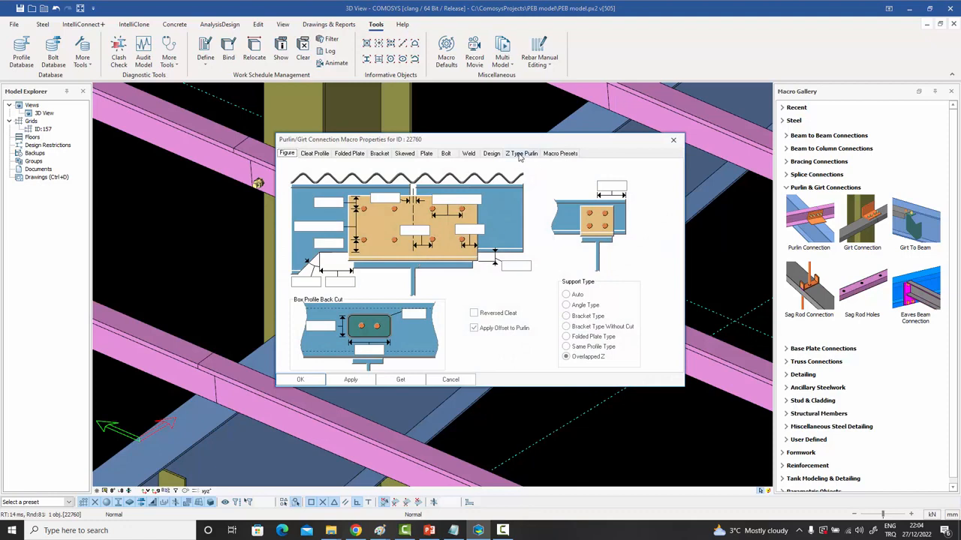
pyautogui.click(527, 155)
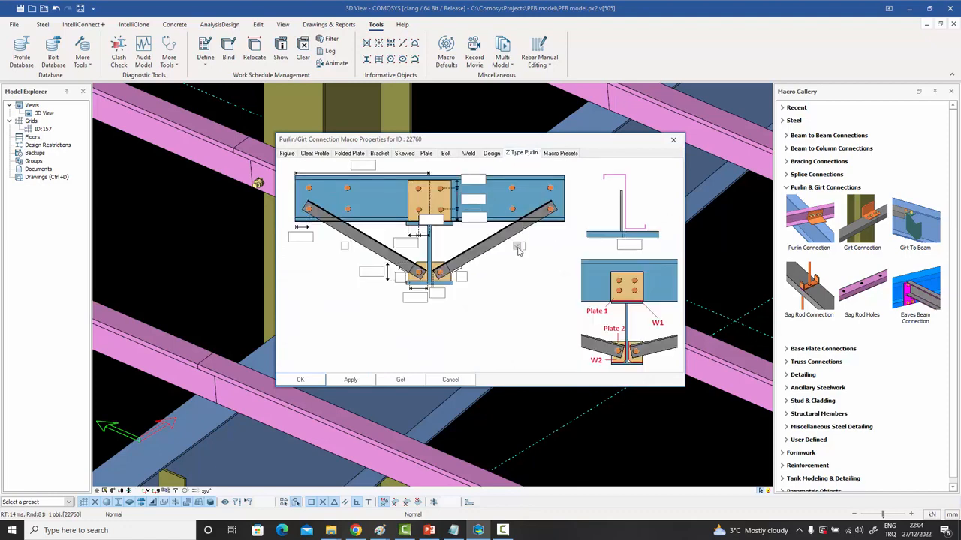
pyautogui.click(518, 246)
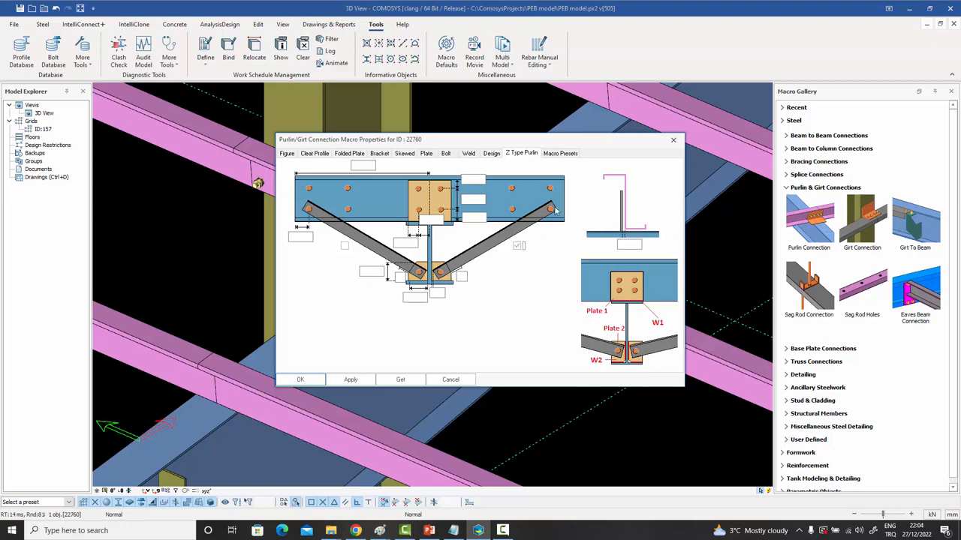
pyautogui.click(345, 247)
pyautogui.click(301, 380)
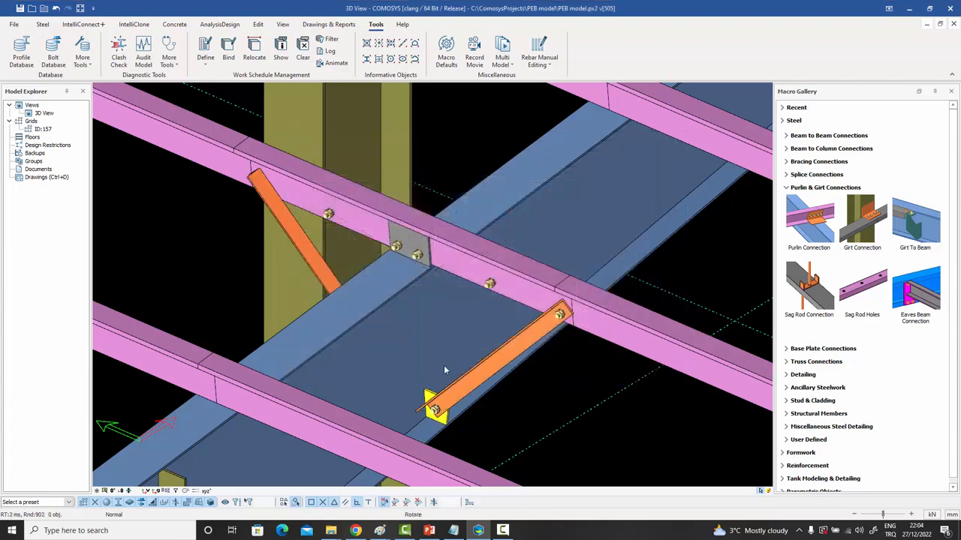
pyautogui.scroll(5, 544, 345)
pyautogui.scroll(3, 548, 332)
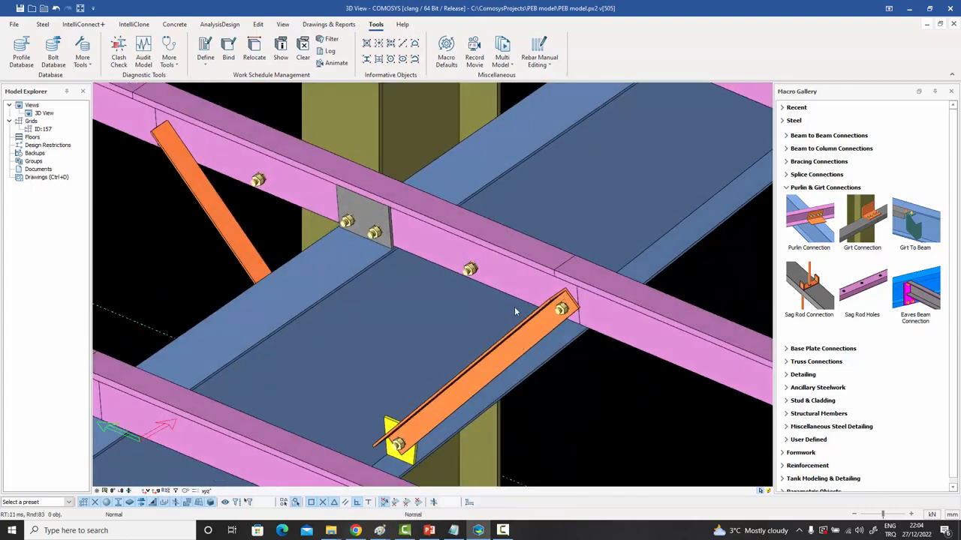
pyautogui.moveTo(515, 308); pyautogui.dragTo(515, 301, button='middle')
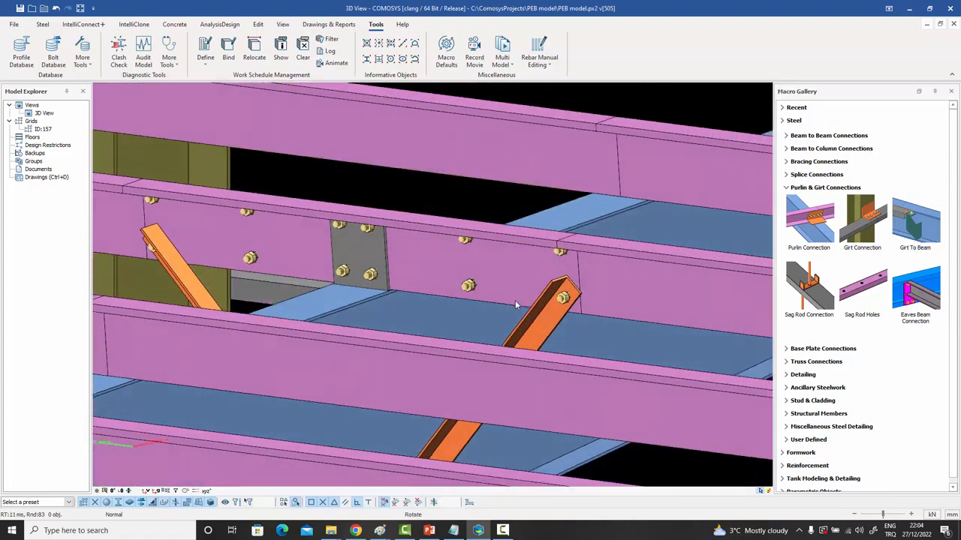
pyautogui.click(565, 299)
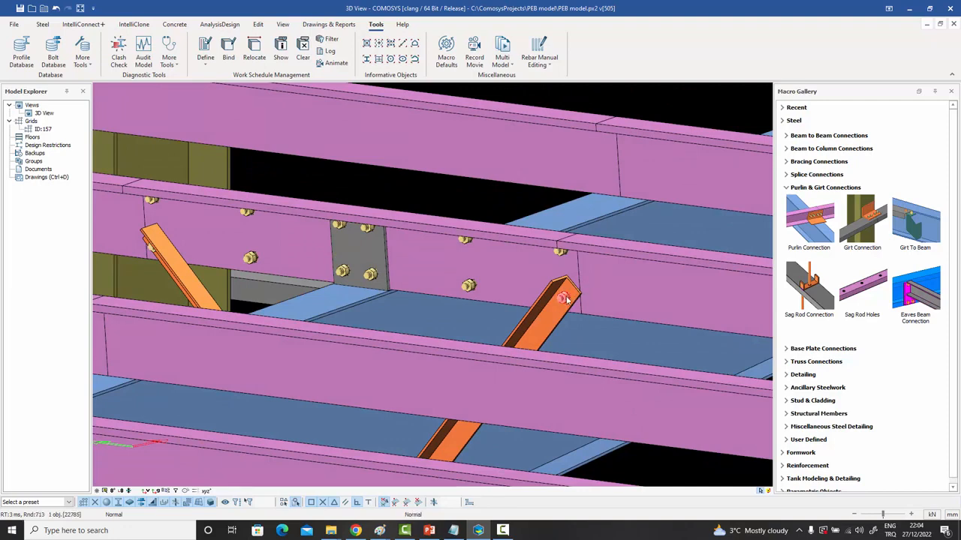
pyautogui.click(561, 253)
pyautogui.click(371, 277)
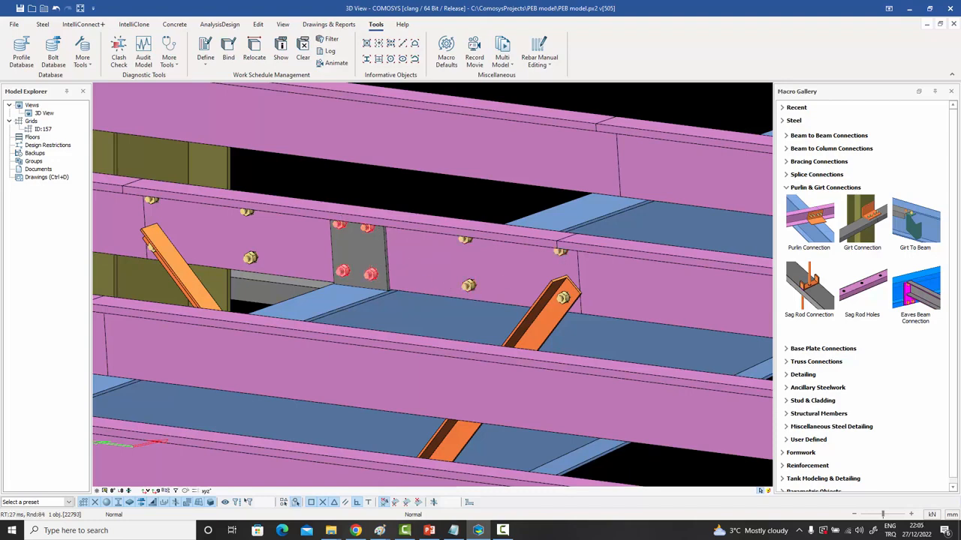
pyautogui.moveTo(385, 244); pyautogui.dragTo(395, 176, button='middle')
pyautogui.click(397, 169)
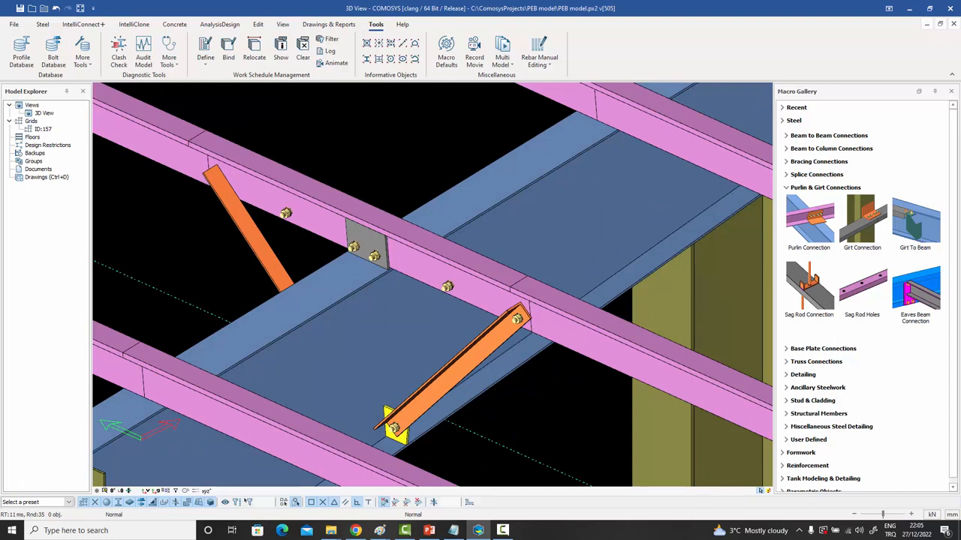
pyautogui.moveTo(415, 193); pyautogui.dragTo(434, 179, button='middle')
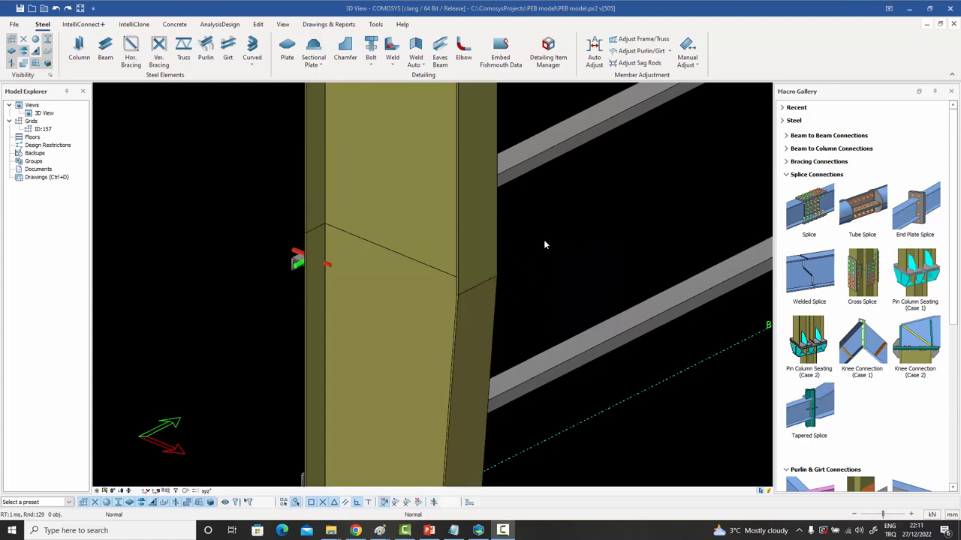
# Add a Tapered Splice joining the lower column segment to the upper one.
pyautogui.click(814, 421)
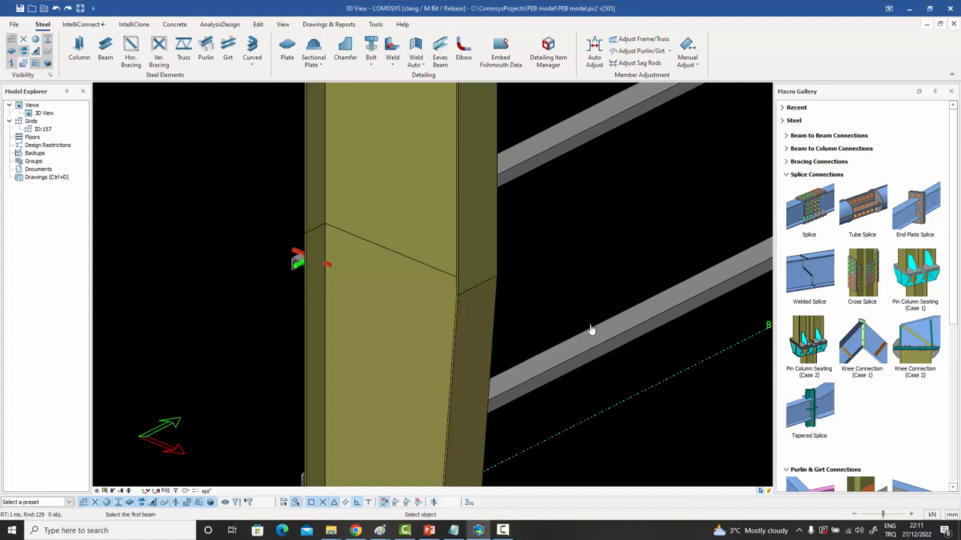
pyautogui.click(470, 326)
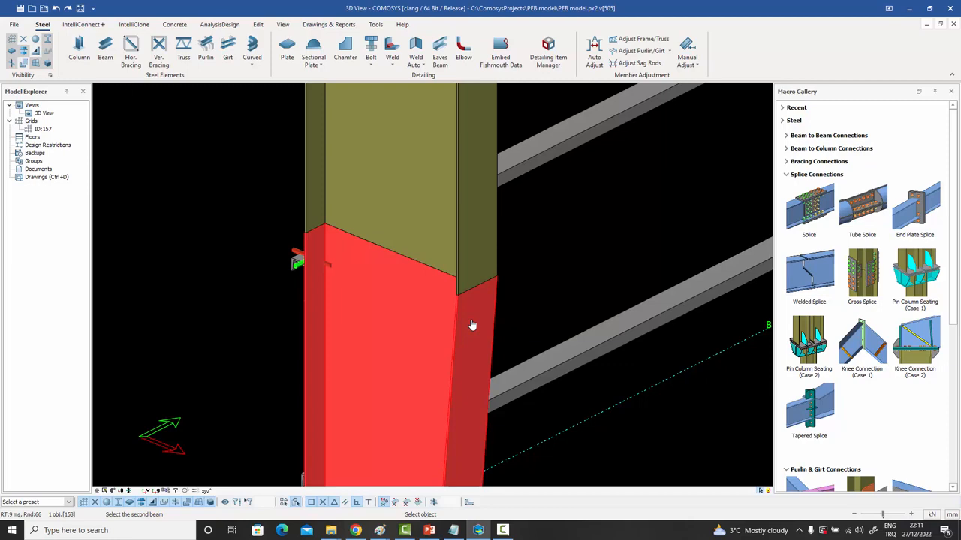
pyautogui.click(472, 247)
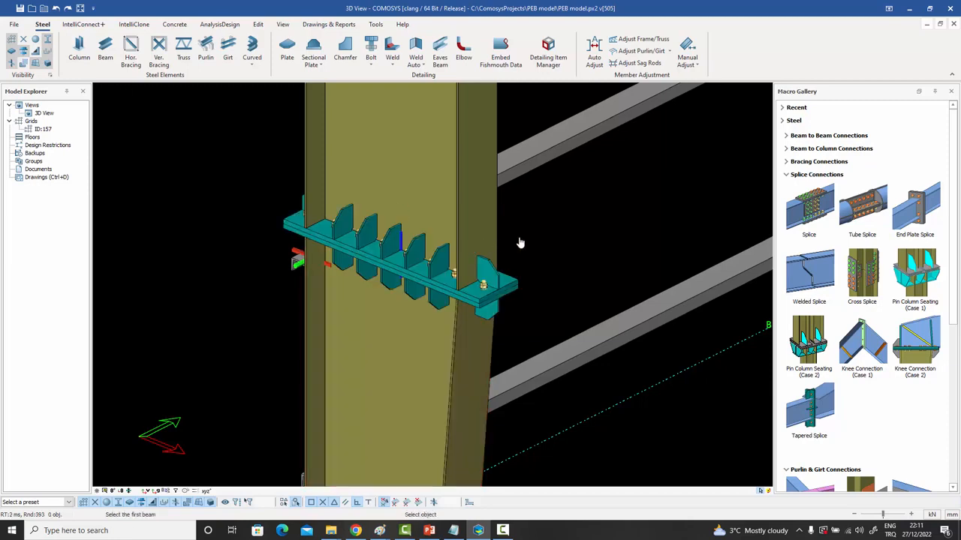
pyautogui.press('Escape')
# Orbit and zoom around the new splice to inspect its plate and stiffeners.
pyautogui.click(491, 281)
pyautogui.moveTo(490, 280); pyautogui.dragTo(494, 306, button='middle')
pyautogui.moveTo(431, 278)
pyautogui.mouseDown(button='middle')
pyautogui.moveTo(502, 272)
pyautogui.moveTo(428, 276)
pyautogui.moveTo(495, 276)
pyautogui.moveTo(425, 267)
pyautogui.moveTo(432, 233)
pyautogui.moveTo(420, 271)
pyautogui.mouseUp(button='middle')
pyautogui.scroll(2, 410, 273)
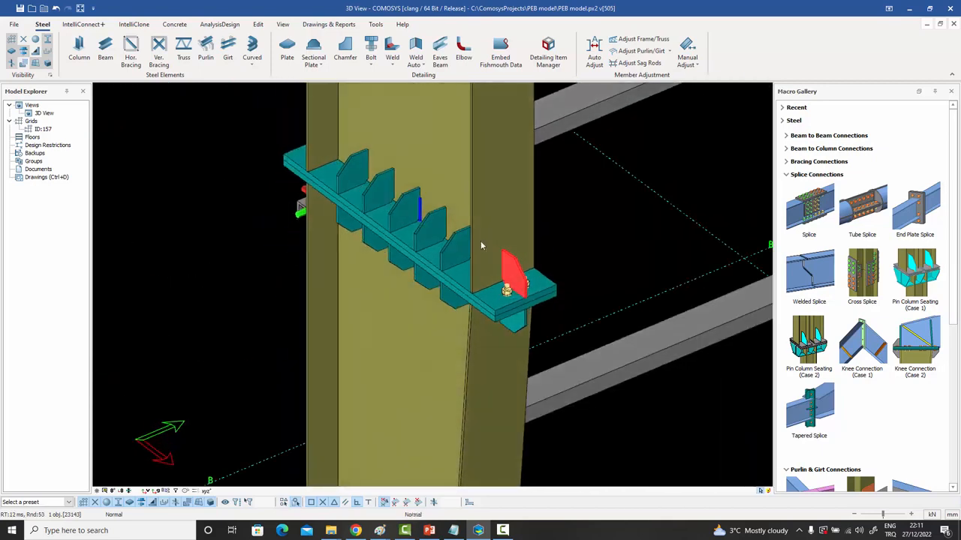
pyautogui.moveTo(481, 245); pyautogui.dragTo(574, 254, button='middle')
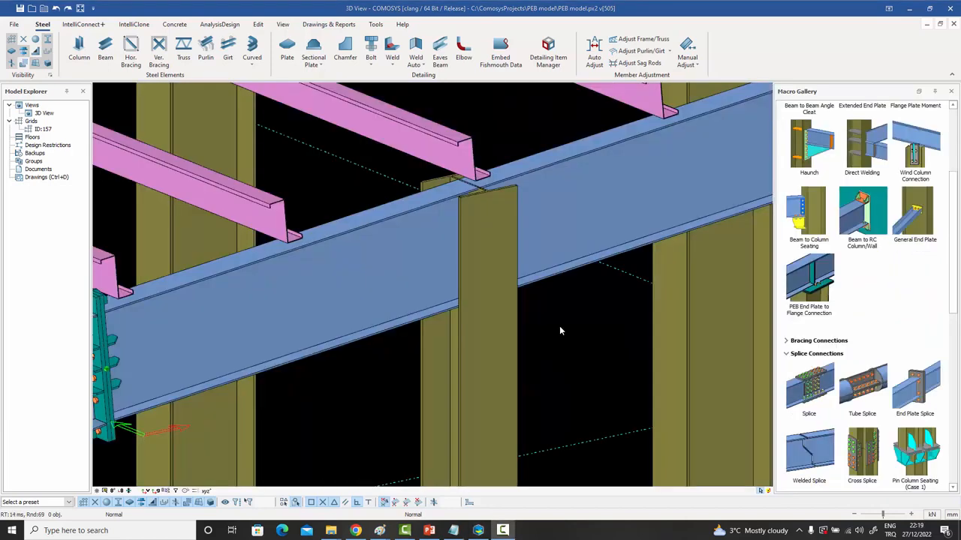
# Zoom out to the frame, pick the column under the blue beam, and zoom onto its top joint.
pyautogui.scroll(1, 552, 323)
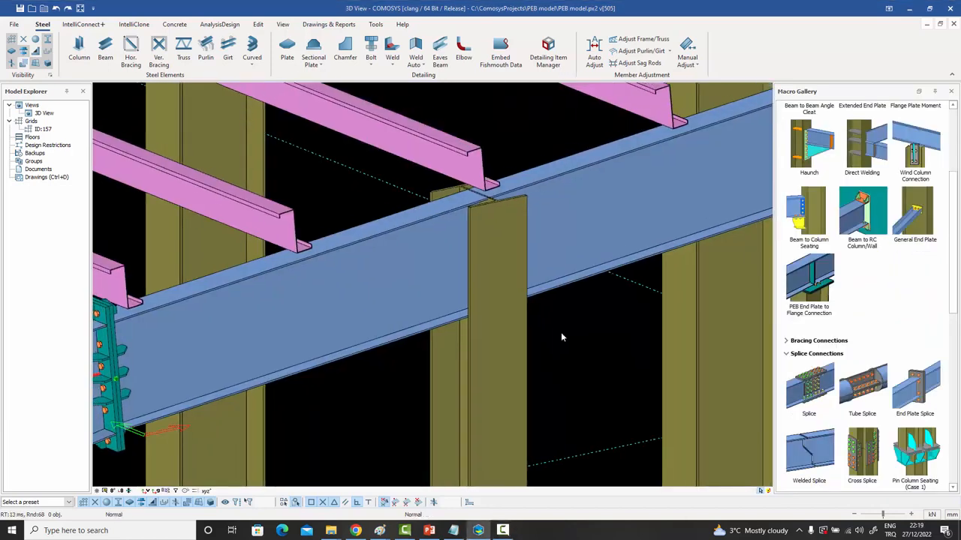
pyautogui.scroll(-5, 558, 330)
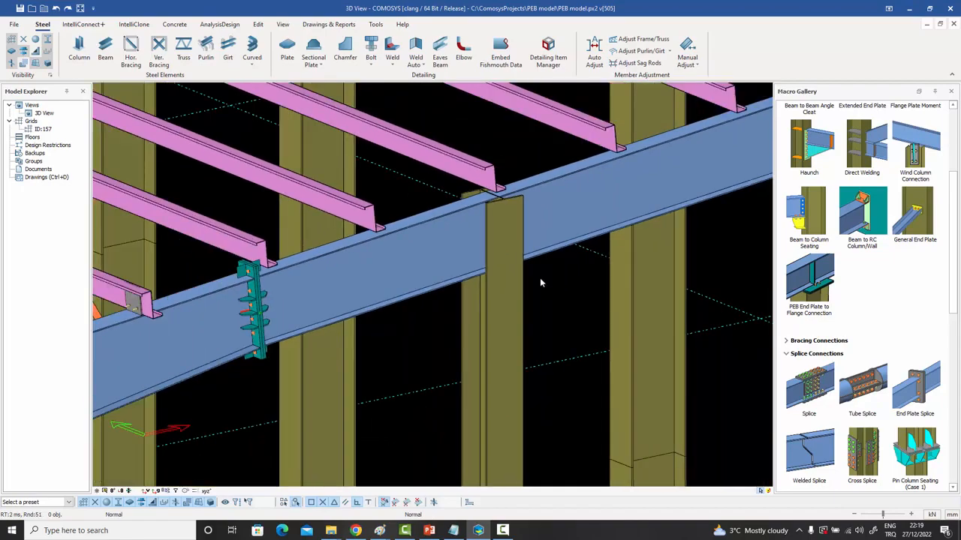
pyautogui.scroll(-4, 536, 418)
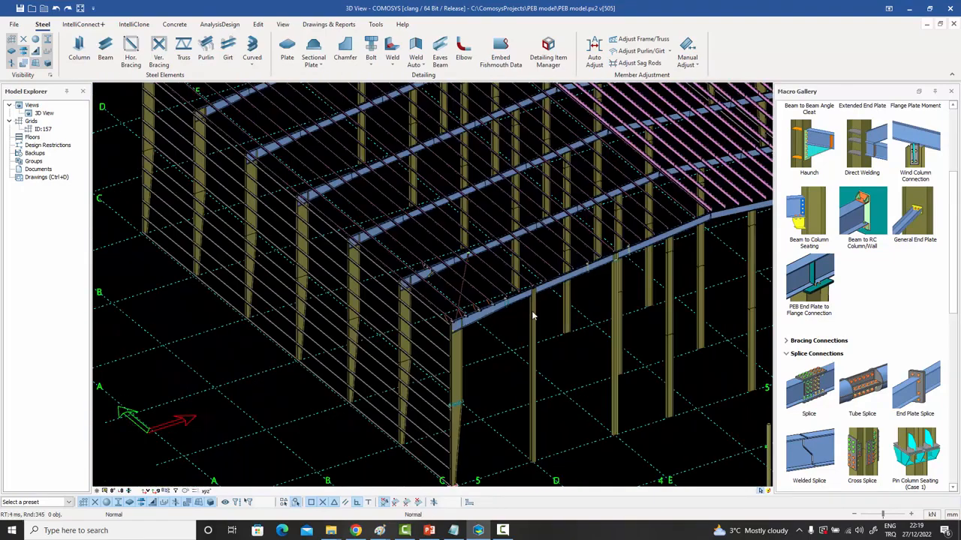
pyautogui.click(533, 418)
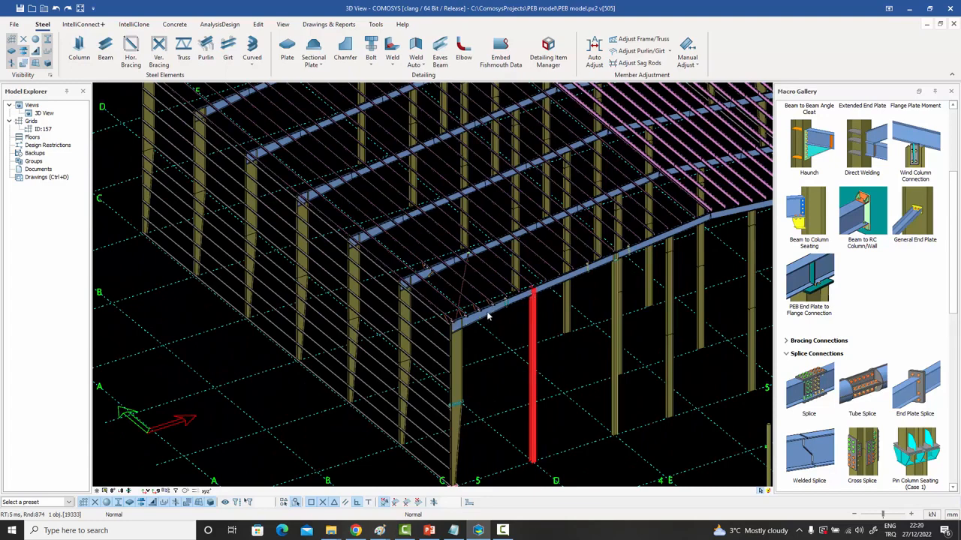
pyautogui.scroll(2, 543, 301)
pyautogui.scroll(4, 543, 300)
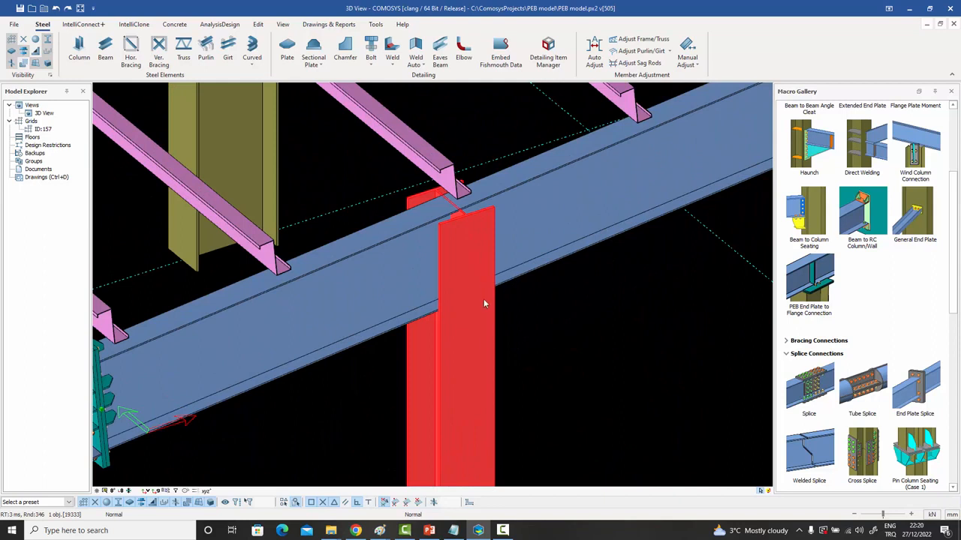
pyautogui.click(538, 325)
pyautogui.moveTo(541, 325); pyautogui.dragTo(569, 333, button='middle')
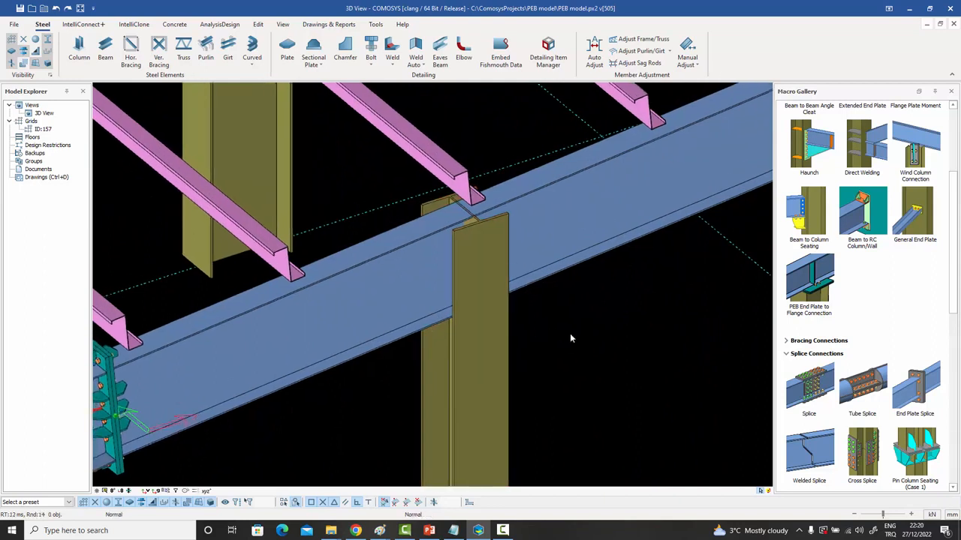
# Add a PEB End Plate to Flange Connection between the blue beam and the column.
pyautogui.click(811, 283)
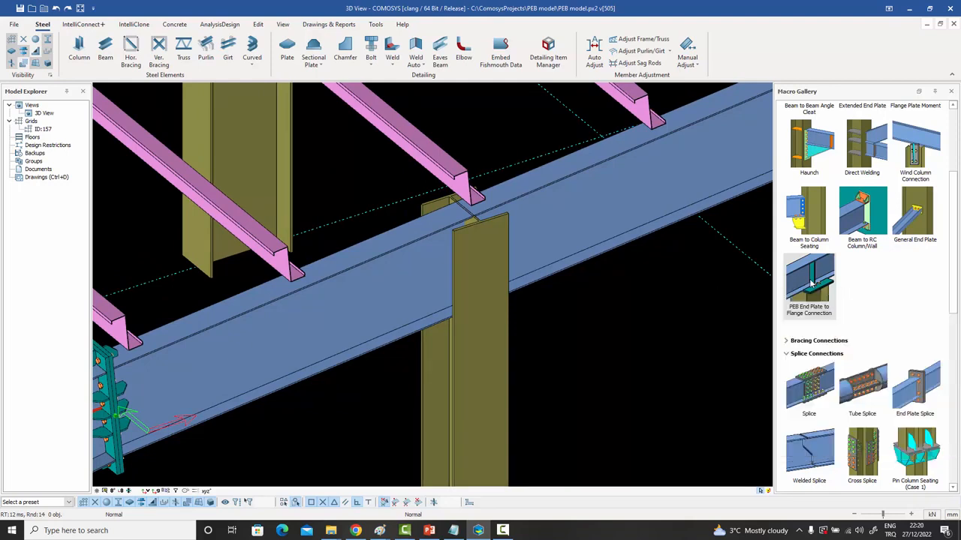
pyautogui.click(386, 275)
pyautogui.click(475, 361)
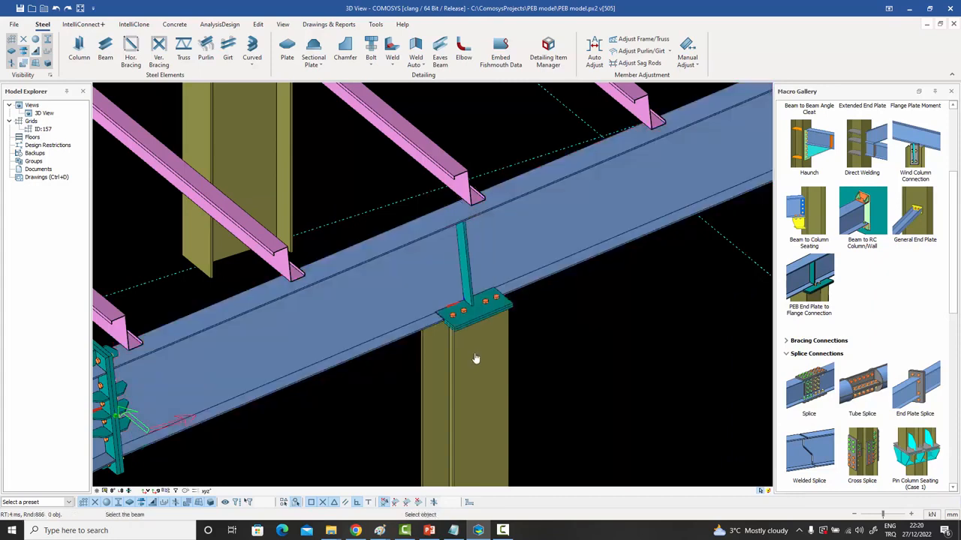
pyautogui.scroll(4, 473, 323)
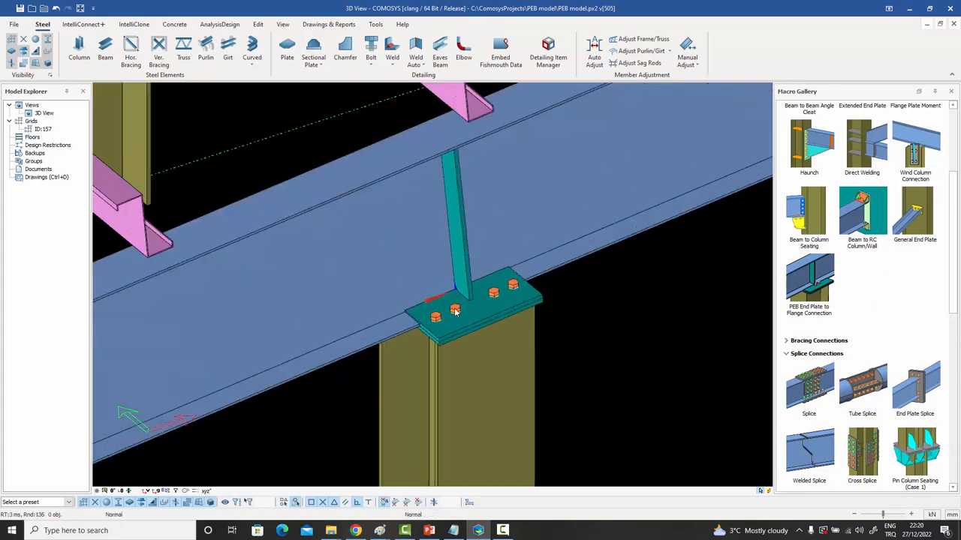
# Inspect the new connection's four-bolt group, end plate and underside from several angles.
pyautogui.click(455, 310)
pyautogui.moveTo(455, 310)
pyautogui.mouseDown(button='middle')
pyautogui.moveTo(465, 304)
pyautogui.moveTo(453, 314)
pyautogui.mouseUp(button='middle')
pyautogui.scroll(2, 453, 314)
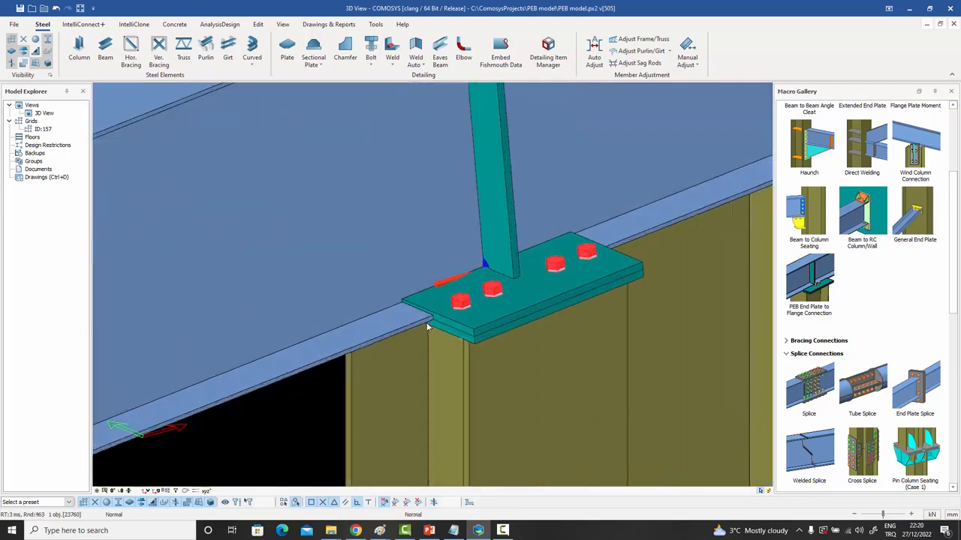
pyautogui.click(542, 292)
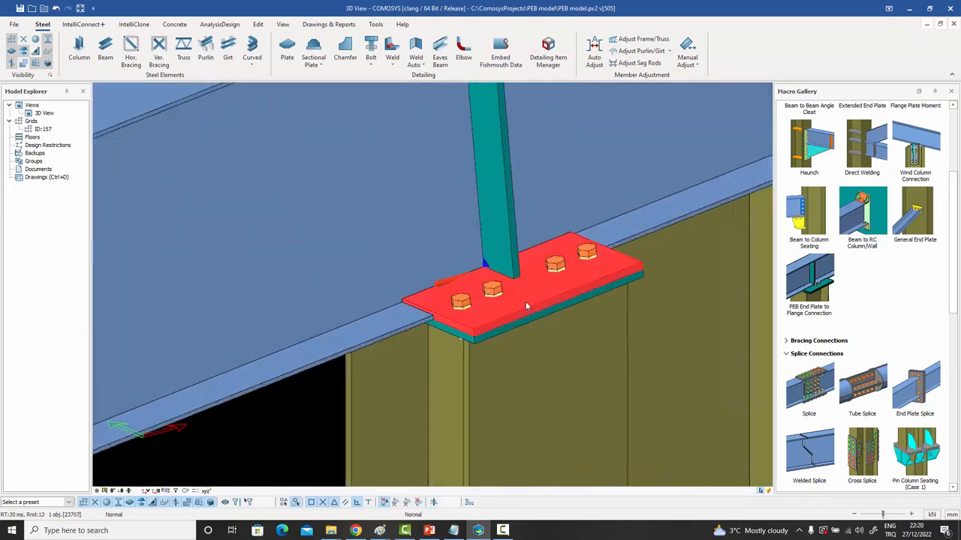
pyautogui.moveTo(526, 299); pyautogui.dragTo(520, 312, button='middle')
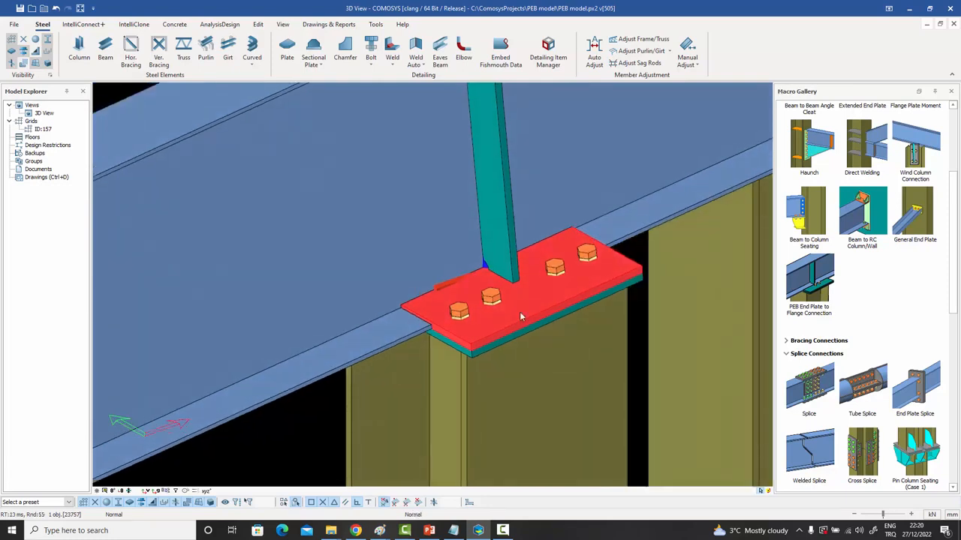
pyautogui.click(497, 359)
pyautogui.click(477, 354)
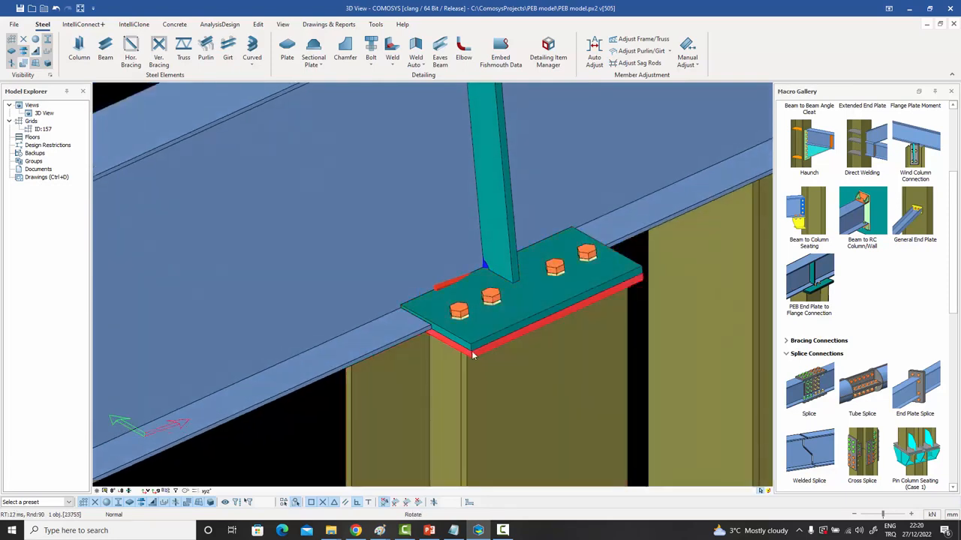
pyautogui.moveTo(472, 355)
pyautogui.mouseDown(button='middle')
pyautogui.moveTo(476, 302)
pyautogui.moveTo(509, 288)
pyautogui.moveTo(476, 304)
pyautogui.moveTo(472, 353)
pyautogui.moveTo(471, 337)
pyautogui.mouseUp(button='middle')
# Pan and zoom to another spot where blue beams pass olive columns.
pyautogui.moveTo(512, 297); pyautogui.dragTo(515, 363, button='middle')
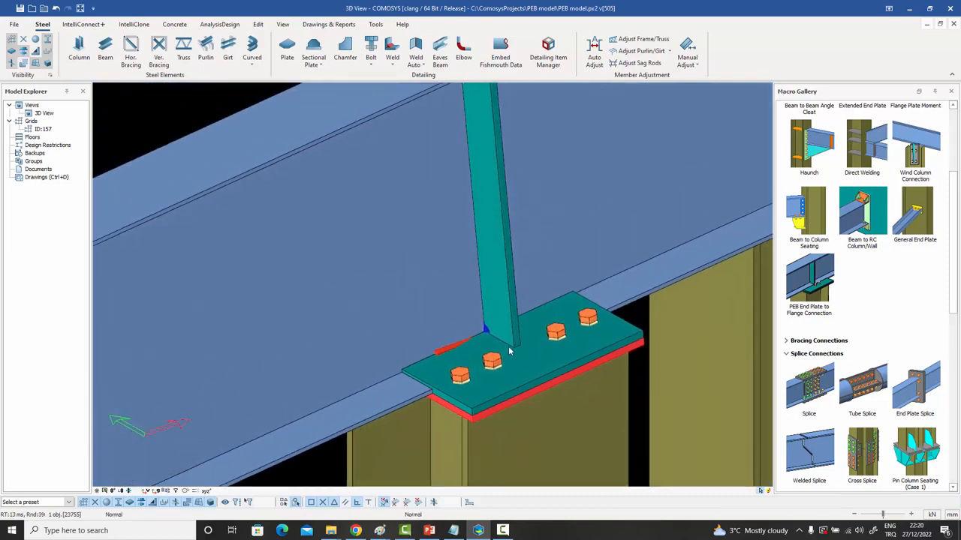
pyautogui.scroll(-2, 509, 350)
pyautogui.scroll(3, 509, 350)
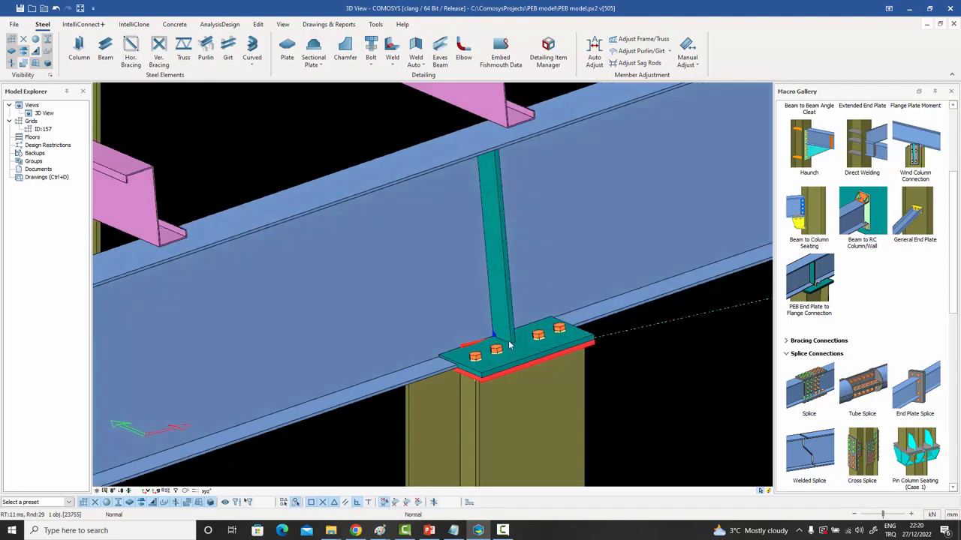
pyautogui.moveTo(511, 345); pyautogui.dragTo(502, 307, button='middle')
pyautogui.scroll(-1, 482, 302)
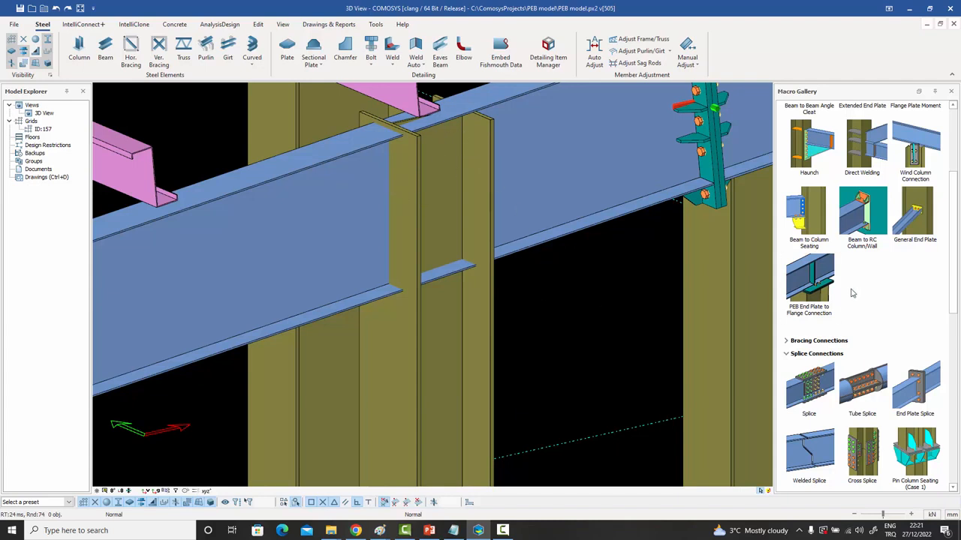
# Add another PEB End Plate to Flange Connection between a blue beam and its column.
pyautogui.click(806, 282)
pyautogui.click(327, 244)
pyautogui.click(454, 346)
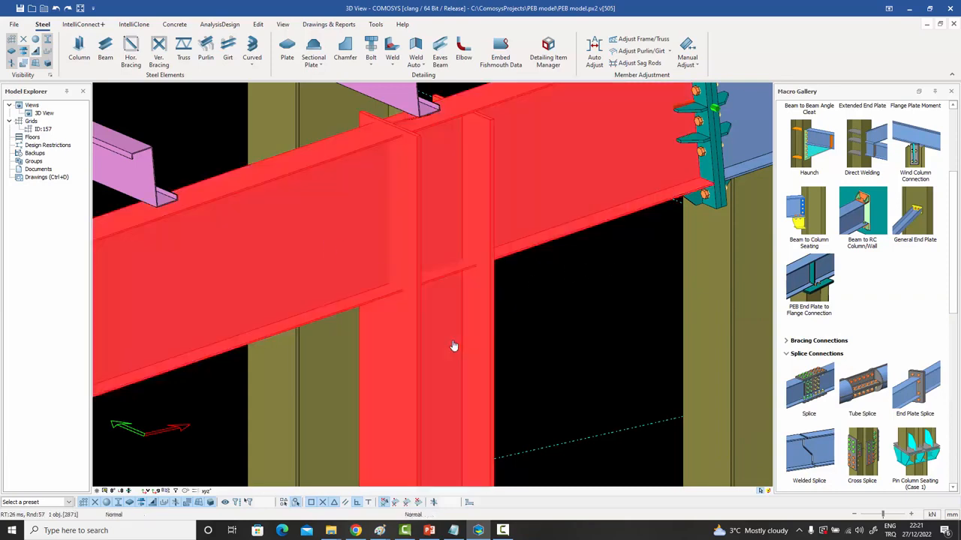
pyautogui.scroll(2, 424, 289)
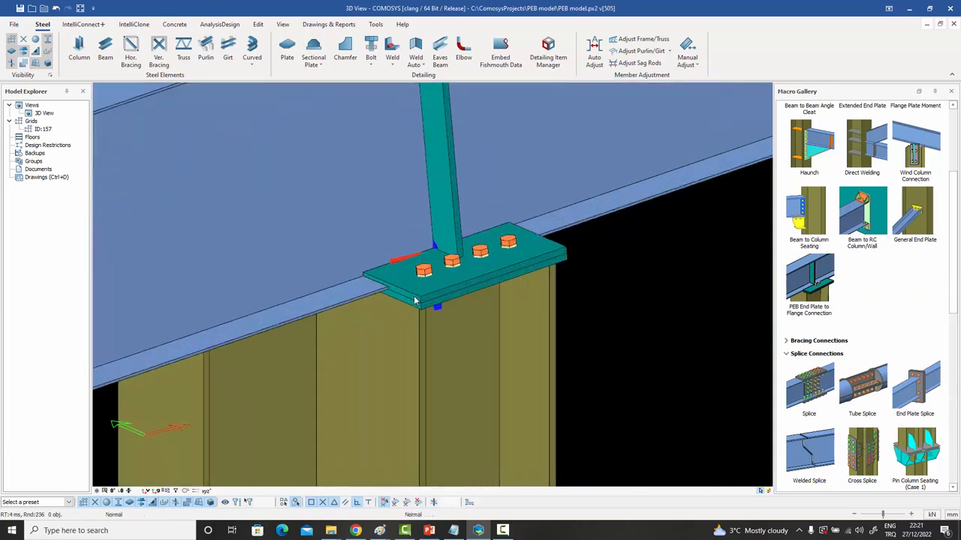
# Review the end plate connection's general plate settings and close without changes.
pyautogui.click(417, 295)
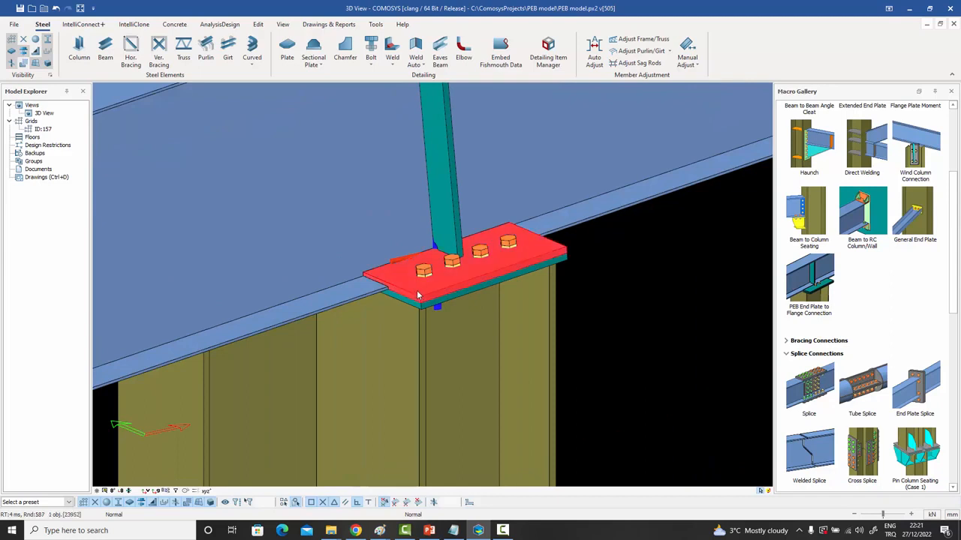
pyautogui.doubleClick(418, 295)
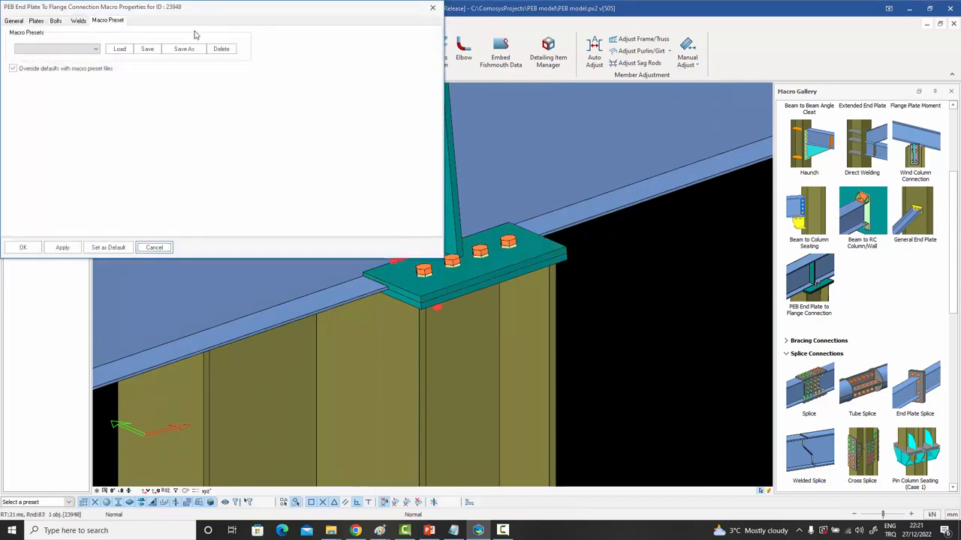
pyautogui.click(19, 22)
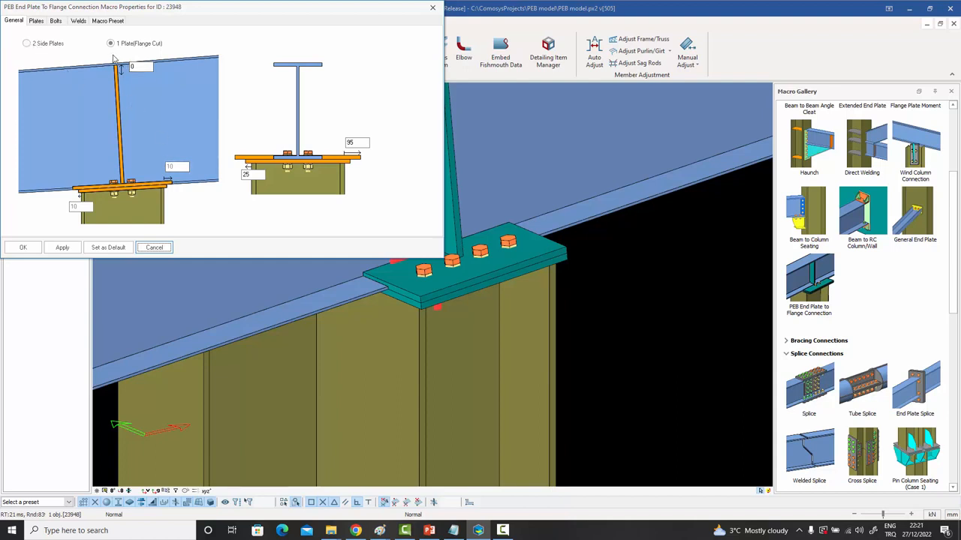
pyautogui.click(432, 9)
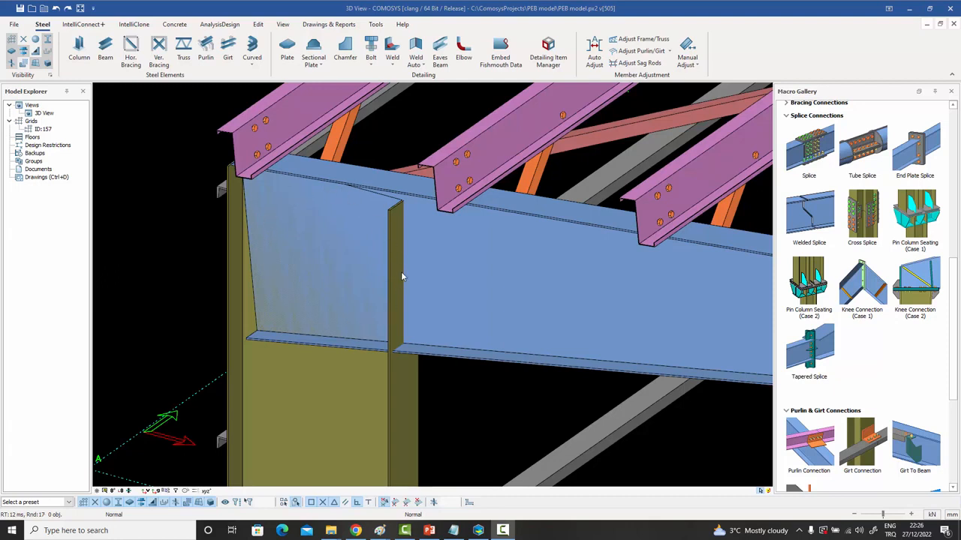
# Place a Knee Connection (Case 2) between the column and the rafter beam.
pyautogui.doubleClick(921, 289)
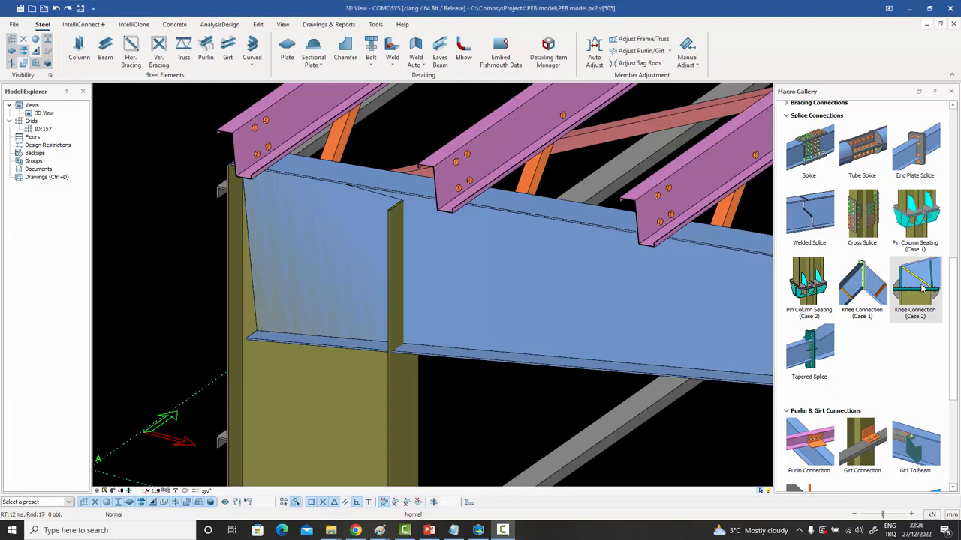
pyautogui.click(393, 412)
pyautogui.click(452, 304)
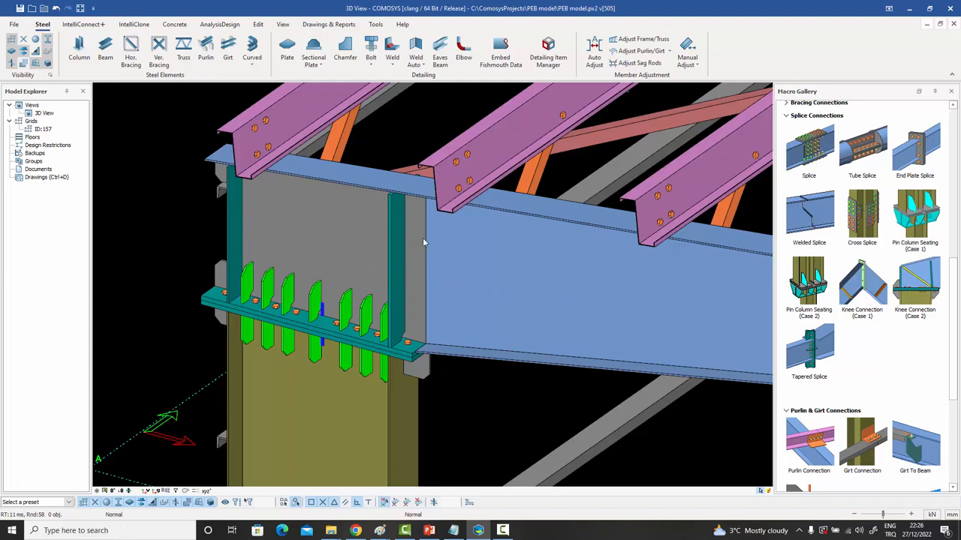
pyautogui.click(475, 250)
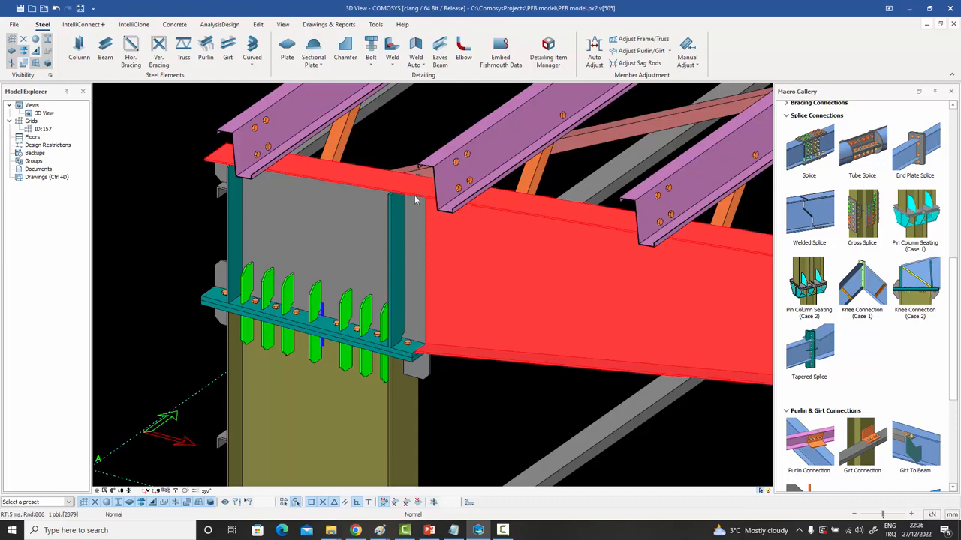
pyautogui.rightClick(515, 288)
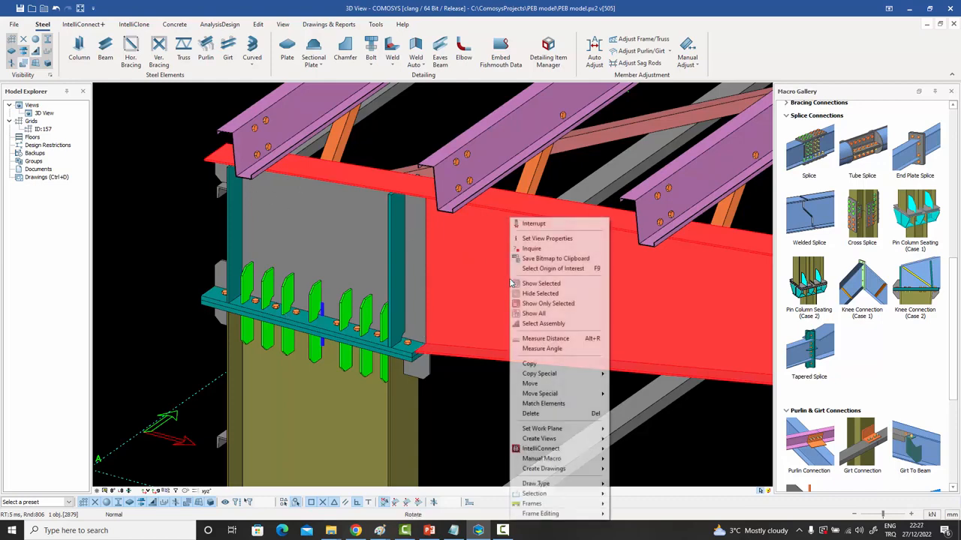
pyautogui.click(549, 303)
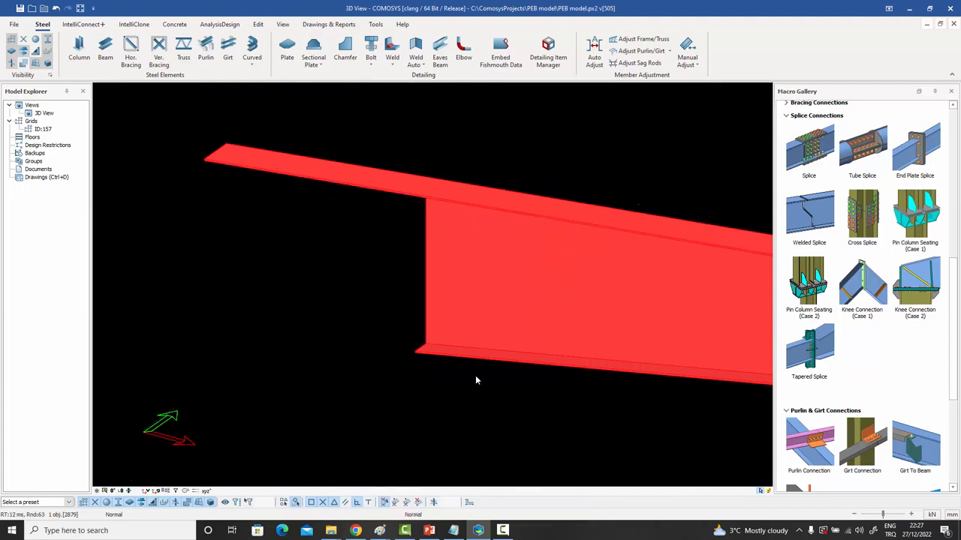
pyautogui.click(475, 380)
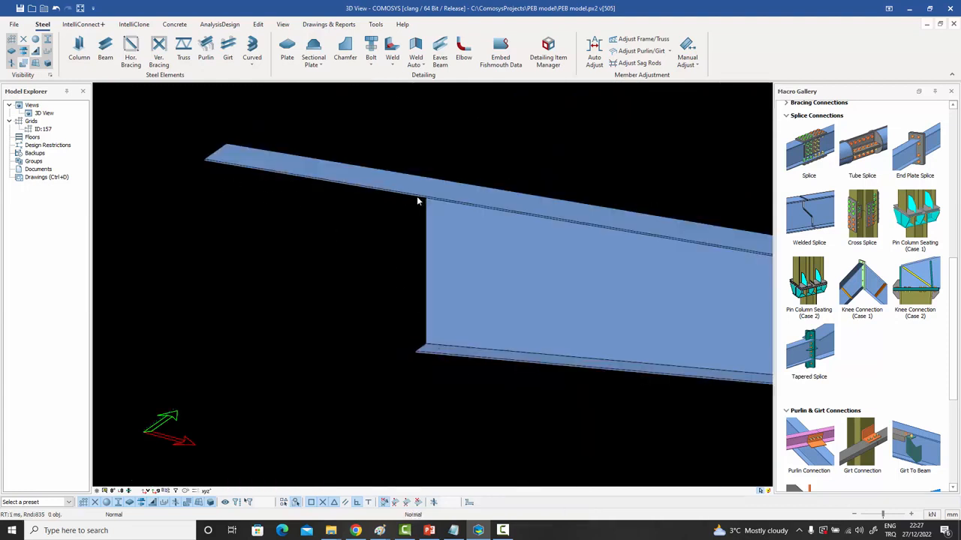
pyautogui.rightClick(361, 265)
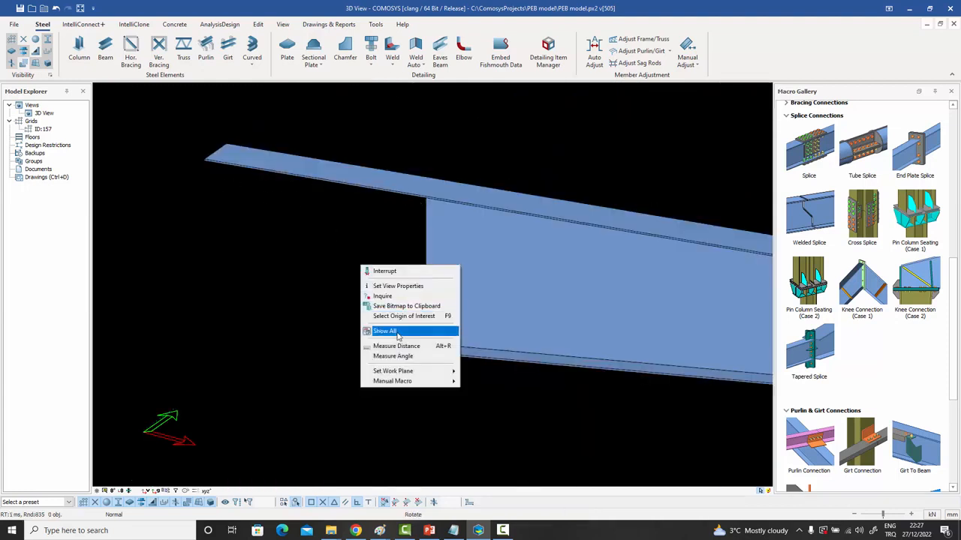
pyautogui.click(397, 333)
pyautogui.click(338, 240)
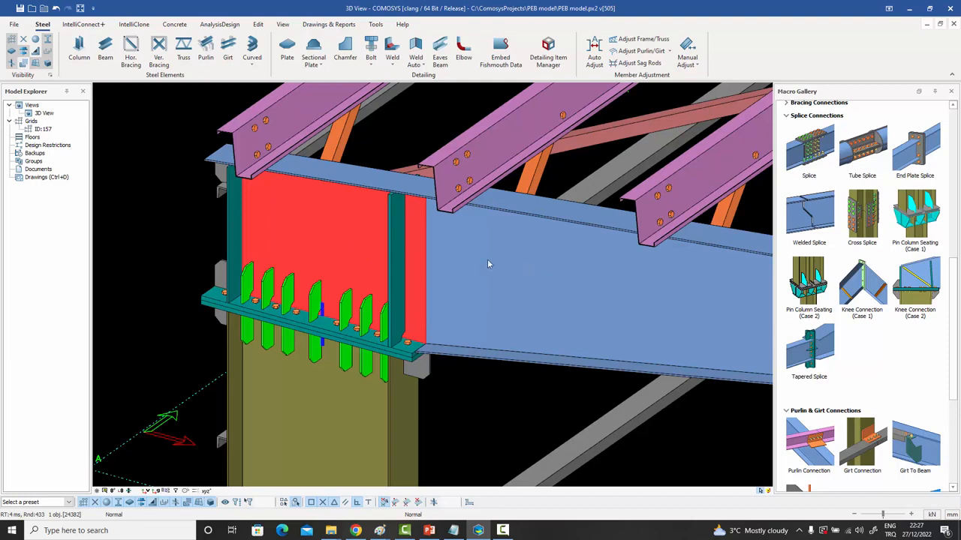
pyautogui.click(411, 126)
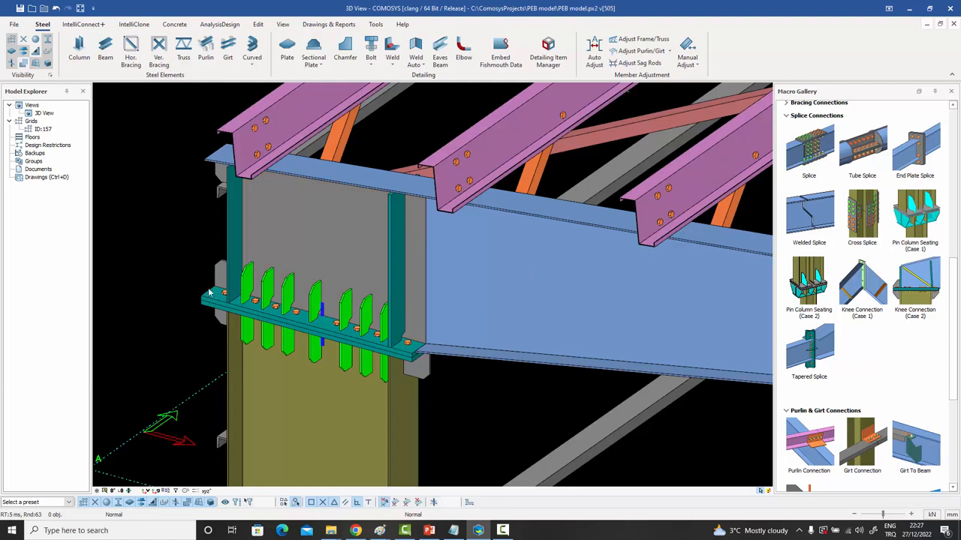
pyautogui.click(221, 178)
pyautogui.moveTo(220, 179); pyautogui.dragTo(278, 276, button='middle')
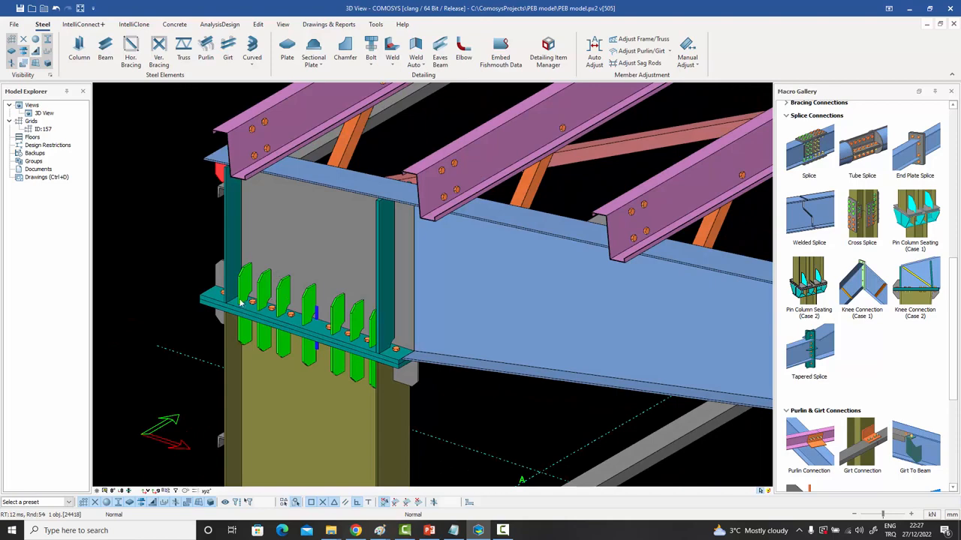
pyautogui.moveTo(356, 337); pyautogui.dragTo(360, 321, button='middle')
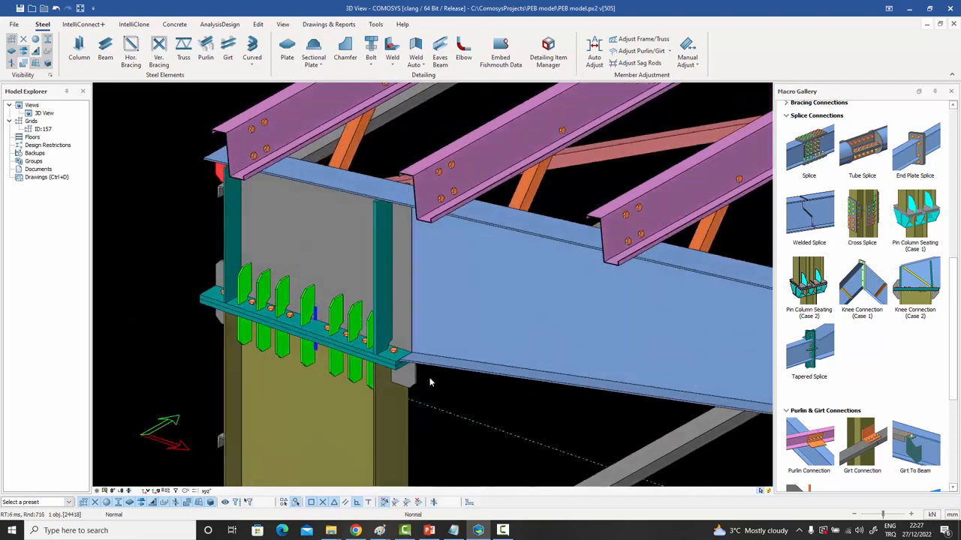
# Undo the knee connection and rebuild Knee Connection (Case 2) from the column to the rafter.
pyautogui.click(450, 387)
pyautogui.hotkey('ctrl', 'z')
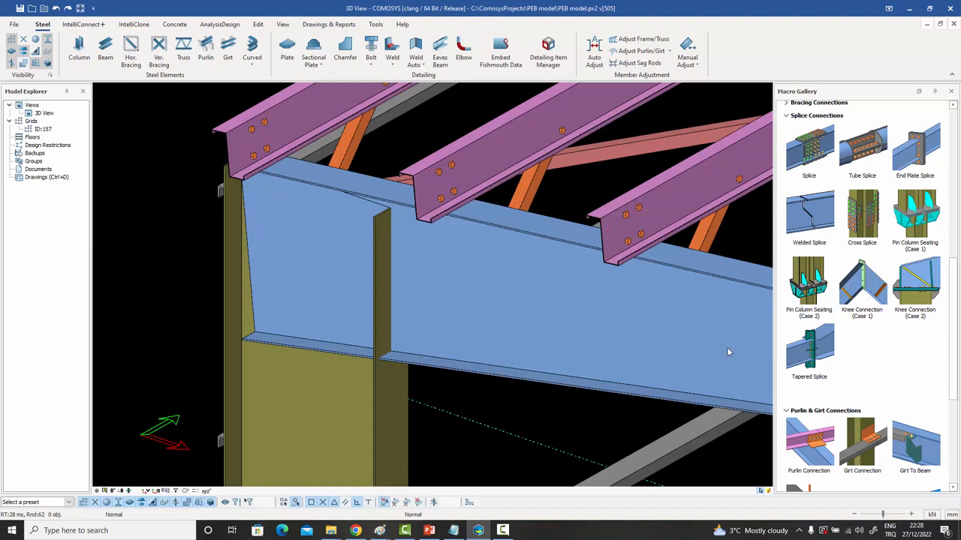
pyautogui.click(914, 286)
pyautogui.click(331, 386)
pyautogui.click(438, 320)
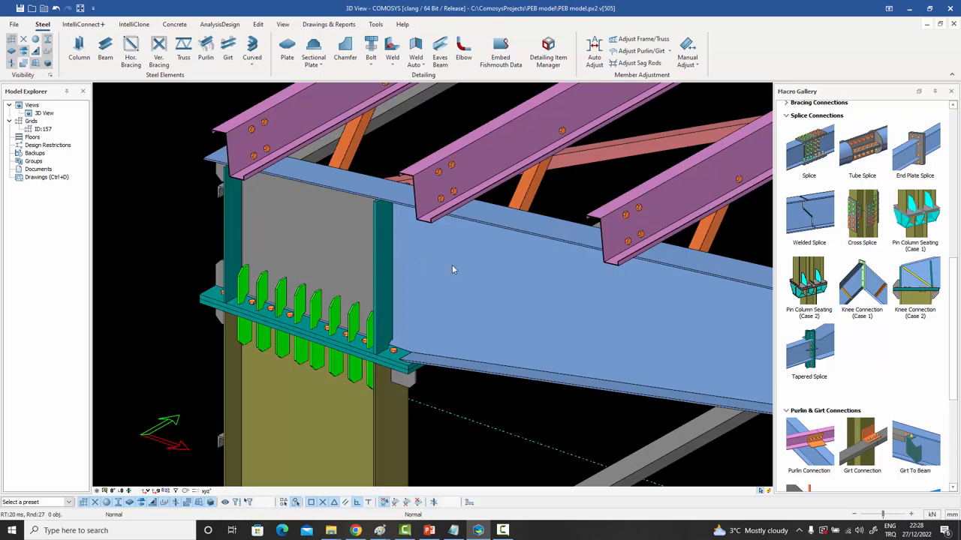
pyautogui.click(422, 268)
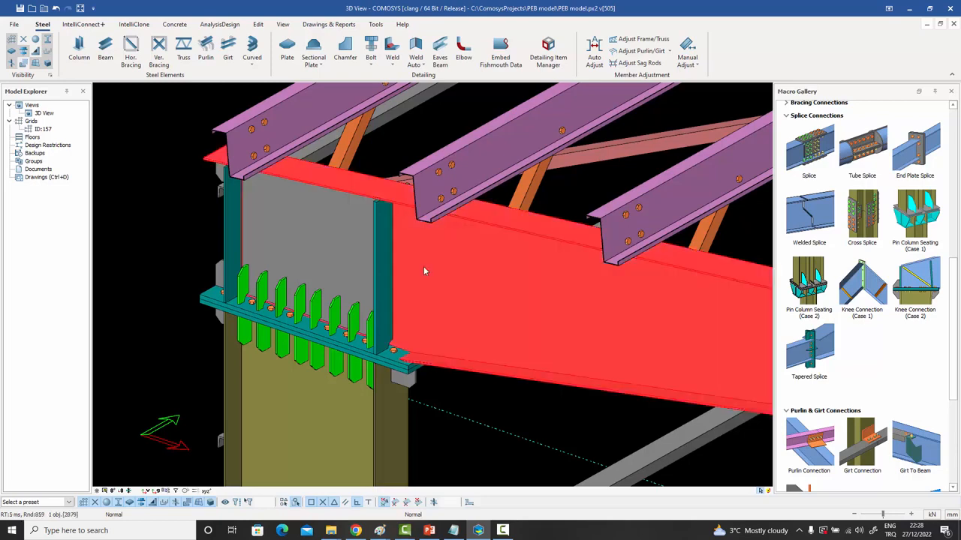
# Show only the selected rafter beam, then bring the whole model back into view.
pyautogui.rightClick(423, 266)
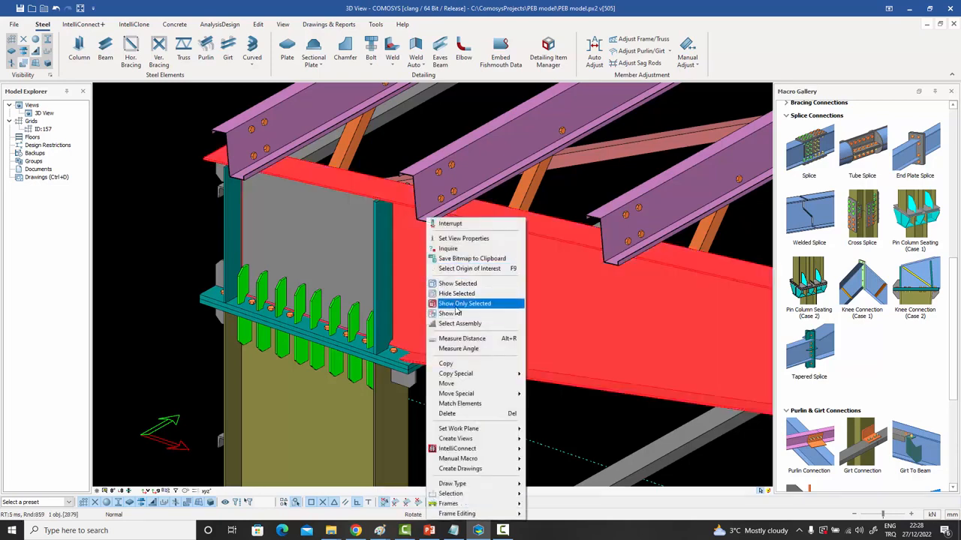
pyautogui.click(458, 304)
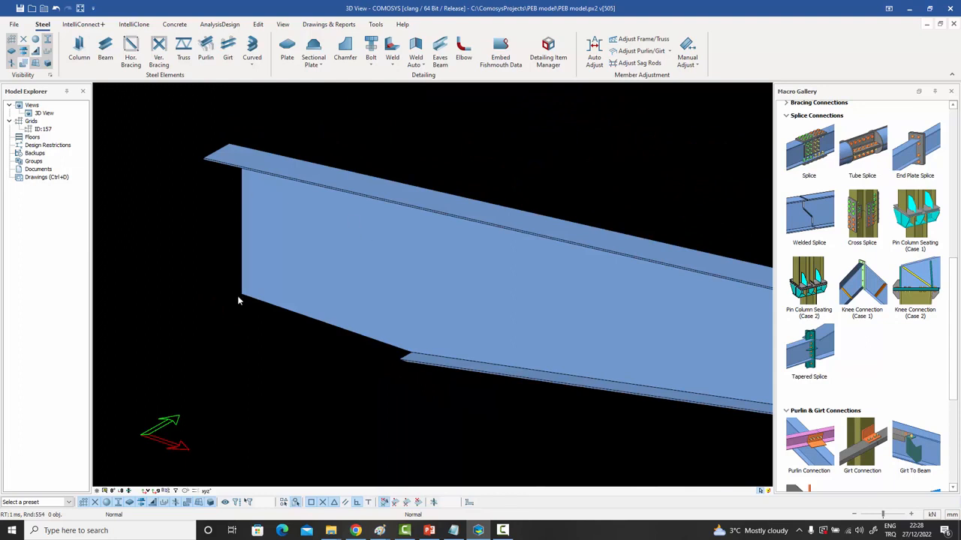
pyautogui.rightClick(393, 155)
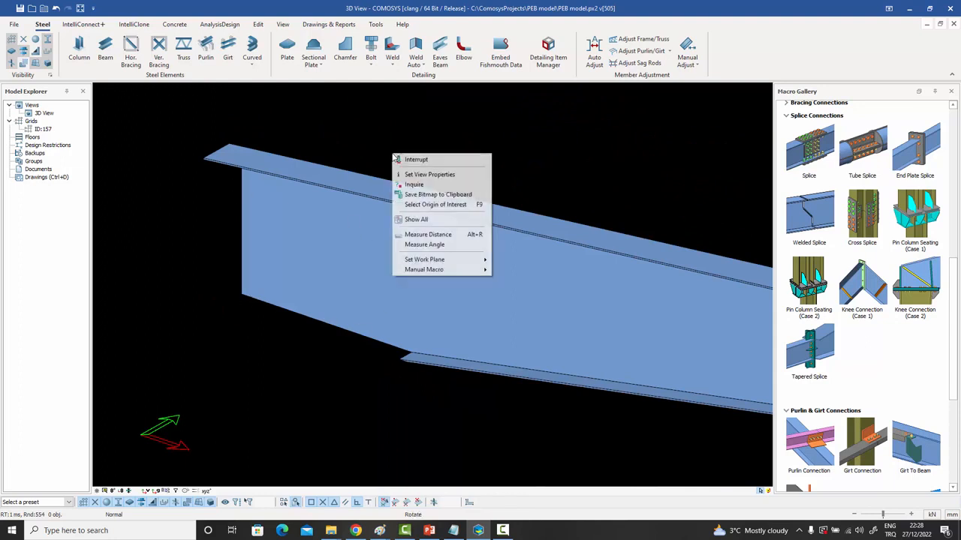
pyautogui.click(425, 220)
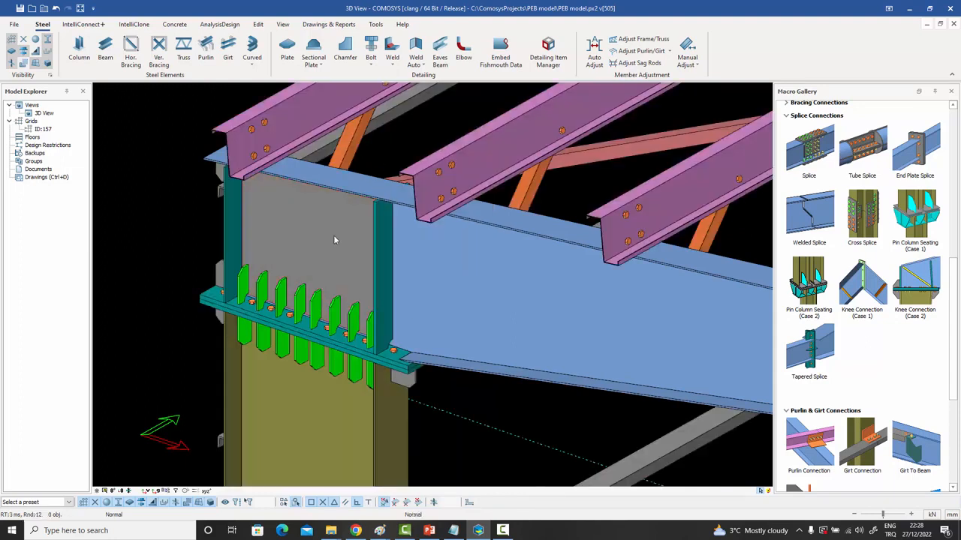
# Inspect the knee connection's grey web plate from several angles, then undo the connection with Ctrl+Z.
pyautogui.click(335, 238)
pyautogui.scroll(6, 335, 237)
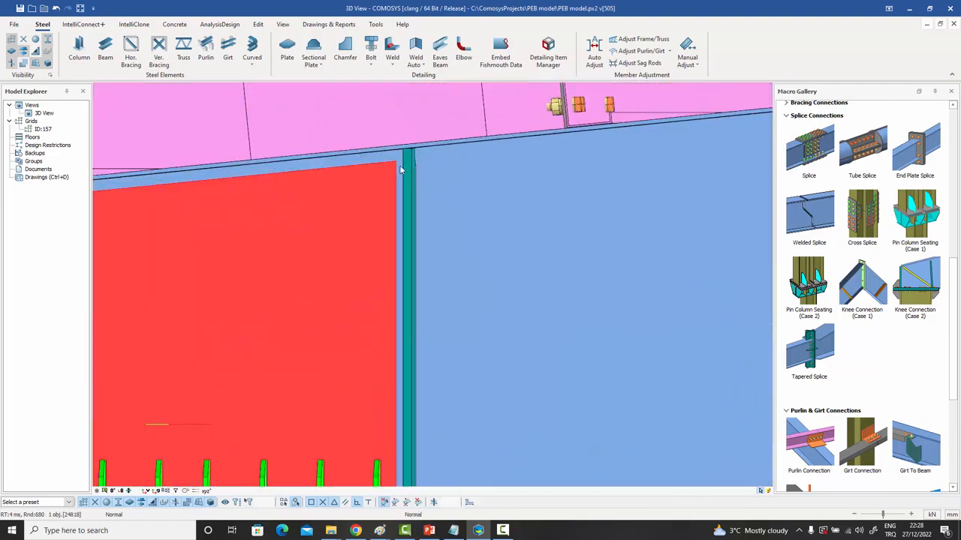
pyautogui.scroll(2, 400, 166)
pyautogui.scroll(-7, 398, 165)
pyautogui.moveTo(355, 193); pyautogui.dragTo(211, 236, button='middle')
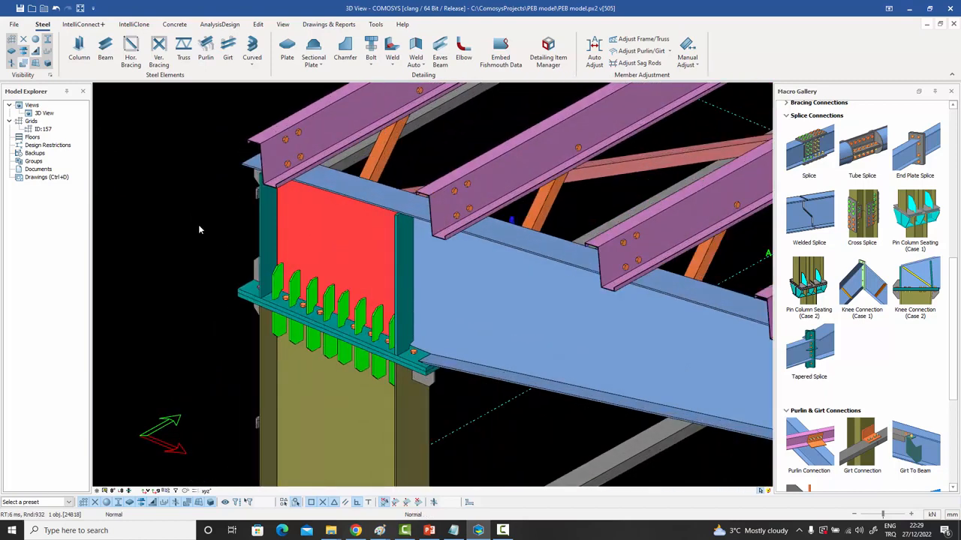
pyautogui.click(198, 224)
pyautogui.scroll(6, 225, 248)
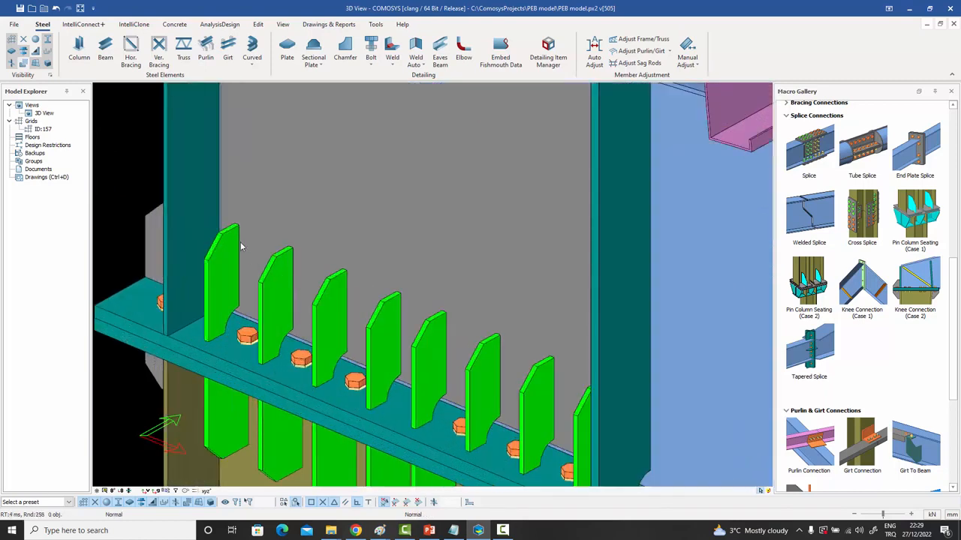
pyautogui.scroll(-4, 353, 272)
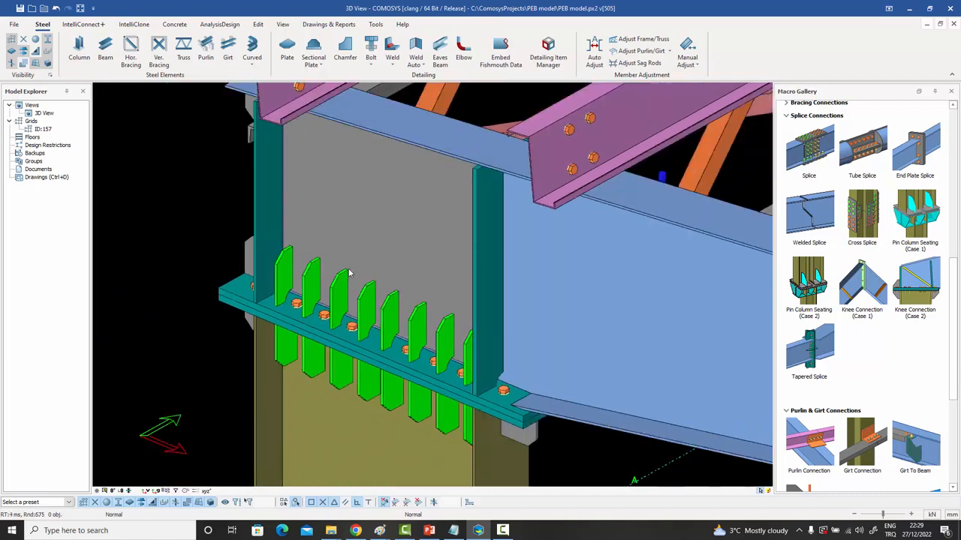
pyautogui.moveTo(354, 265); pyautogui.dragTo(350, 268, button='middle')
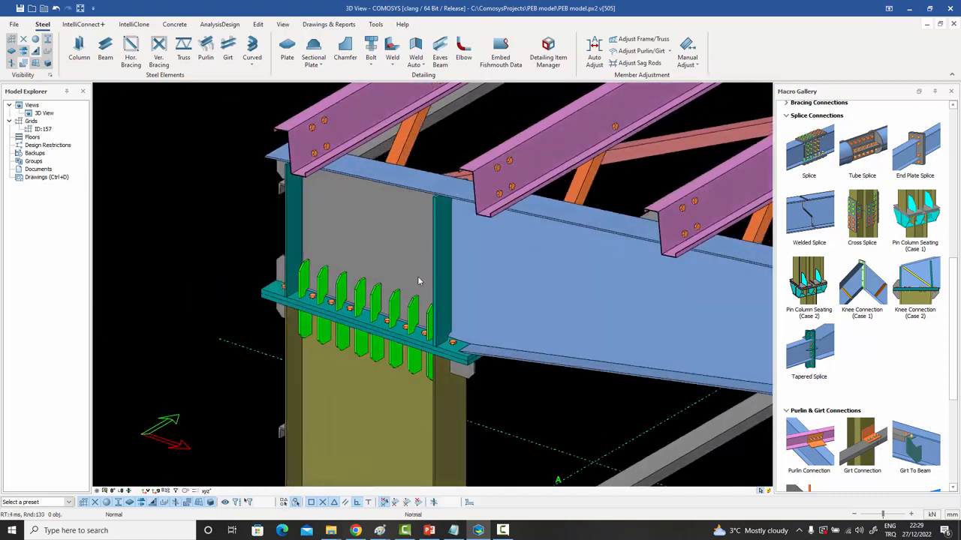
pyautogui.moveTo(417, 276)
pyautogui.mouseDown(button='middle')
pyautogui.moveTo(428, 279)
pyautogui.moveTo(415, 279)
pyautogui.mouseUp(button='middle')
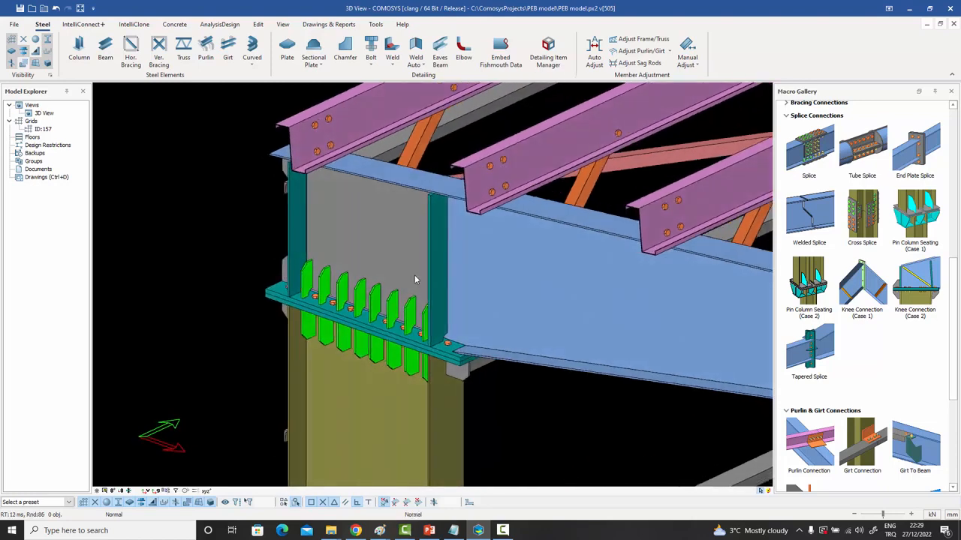
pyautogui.hotkey('ctrl', 'z')
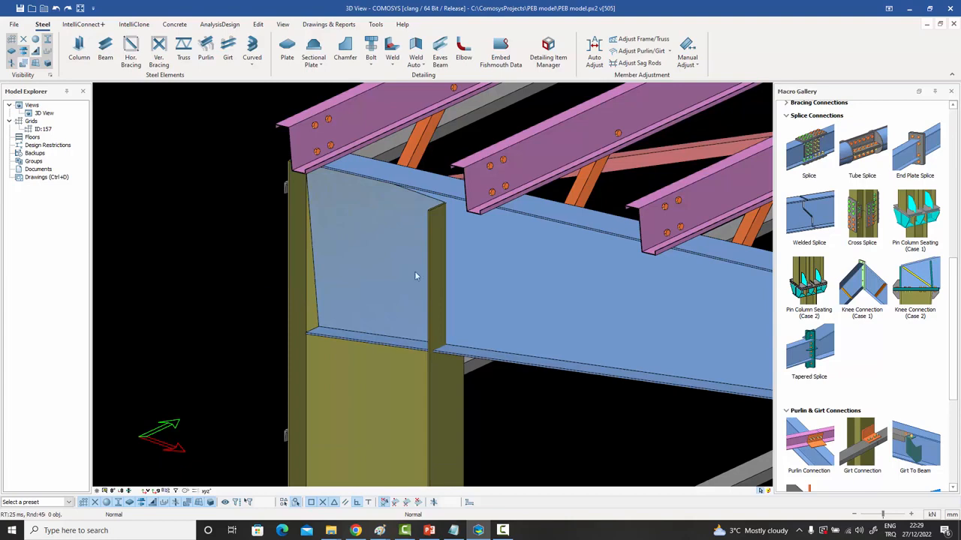
# Place Knee Connection (Case 2) by picking the column and then the rafter beam.
pyautogui.click(919, 289)
pyautogui.click(437, 403)
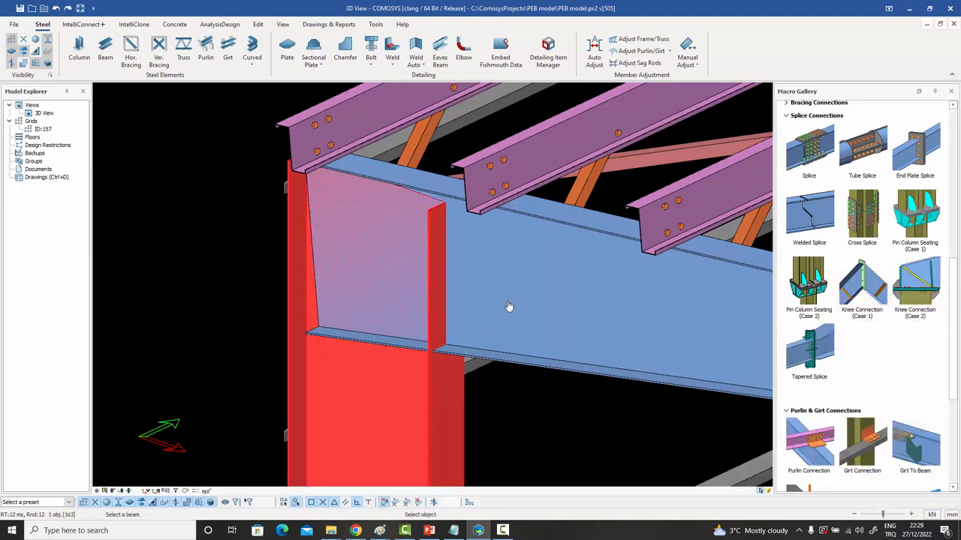
pyautogui.click(518, 298)
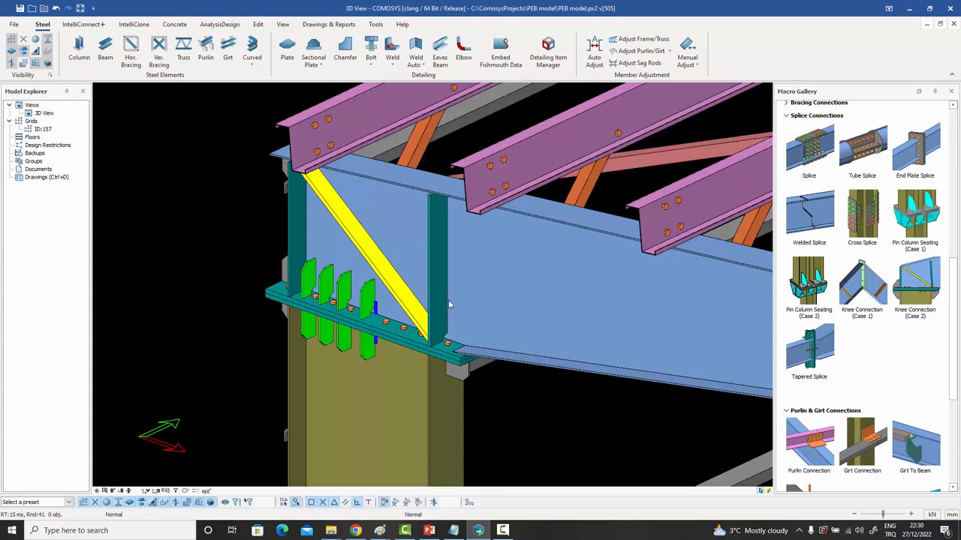
pyautogui.moveTo(908, 296)
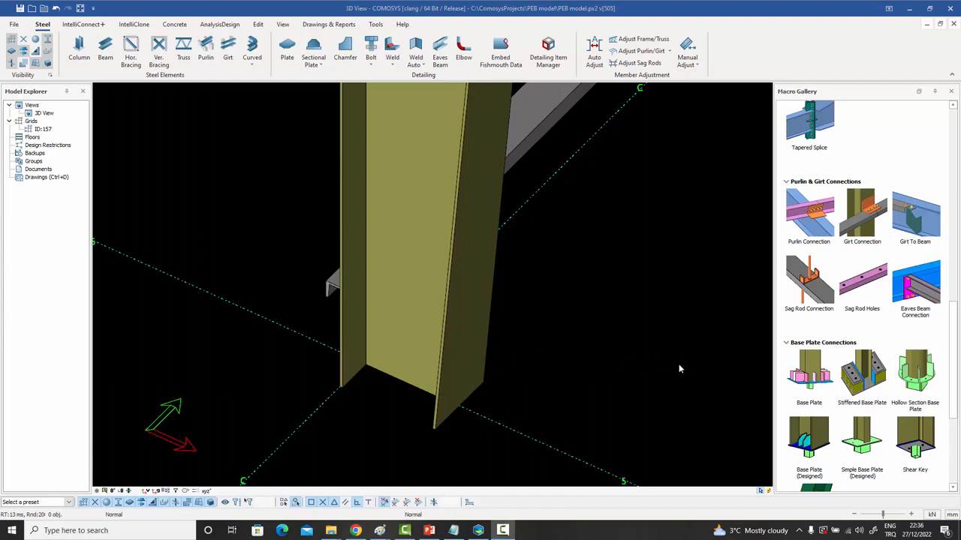
# Place a stiffened Base Plate with anchor holes under the column foot at C/5.
pyautogui.click(816, 376)
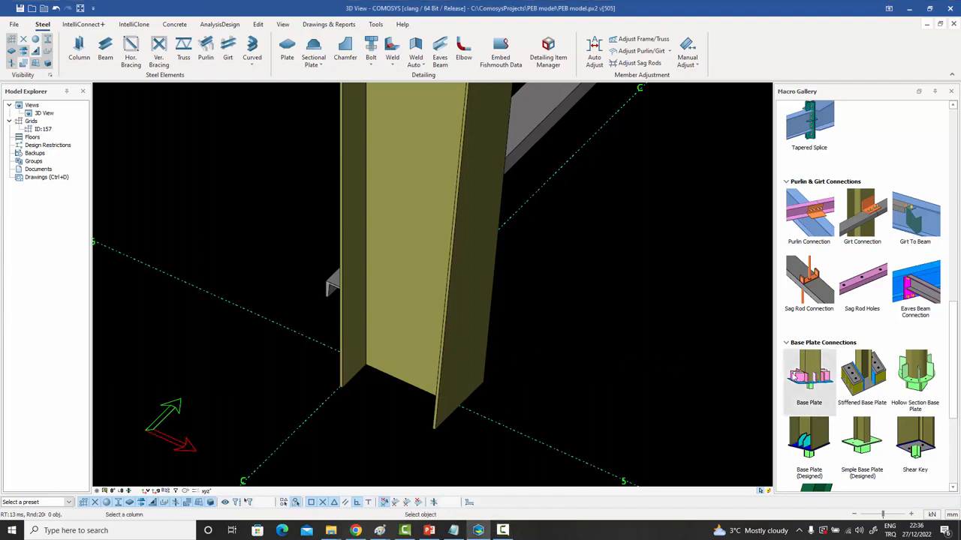
pyautogui.click(458, 316)
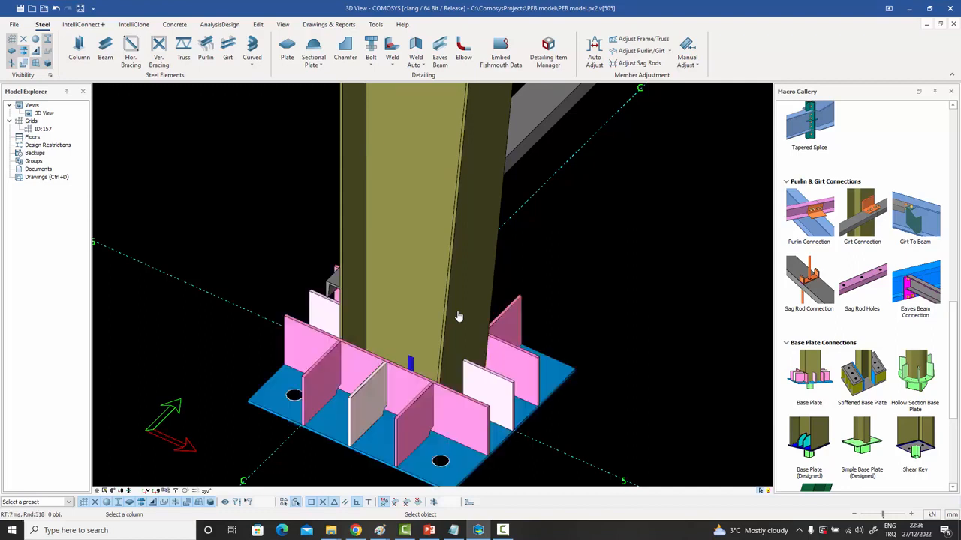
pyautogui.scroll(-4, 469, 384)
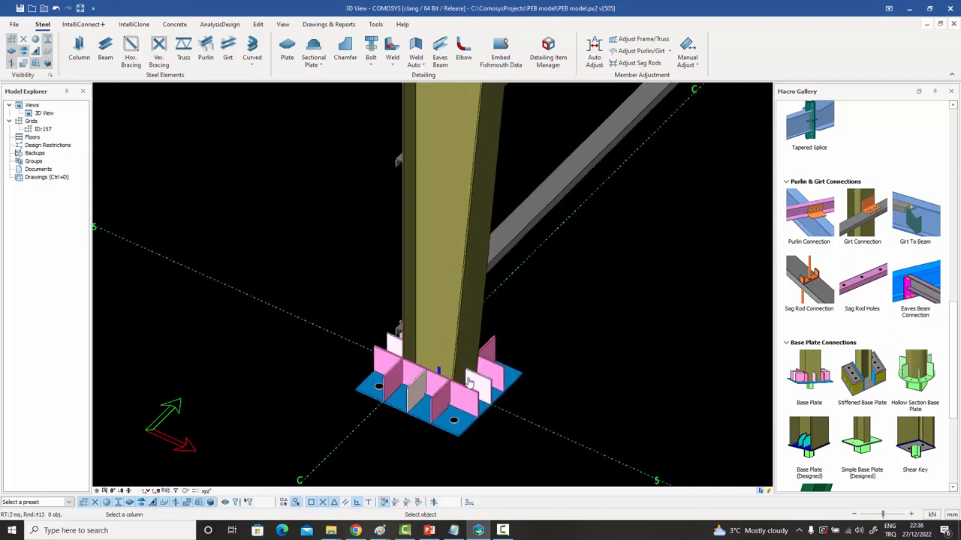
pyautogui.scroll(4, 474, 368)
pyautogui.press('Escape')
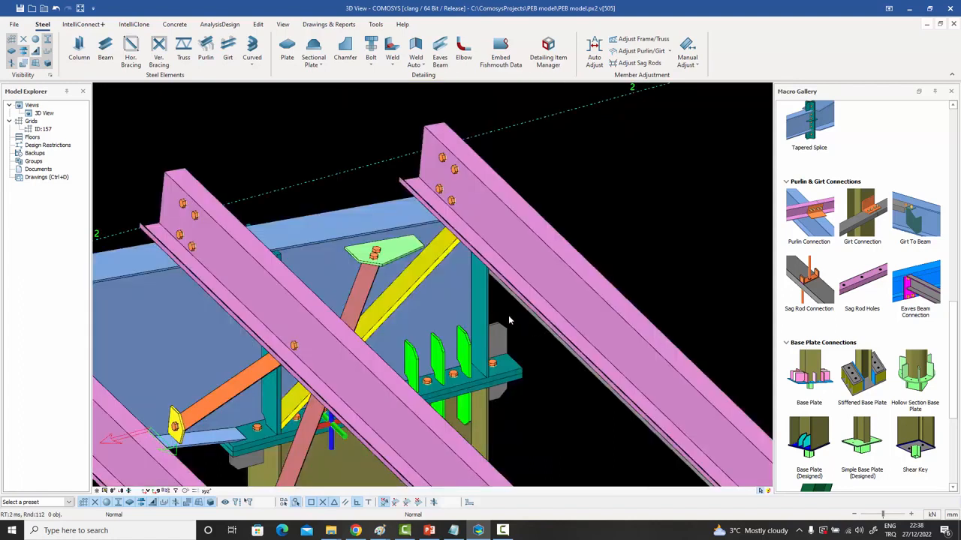
# Inspect the green gusset plate, the diagonal brace and the gusset's bolt pair.
pyautogui.click(384, 262)
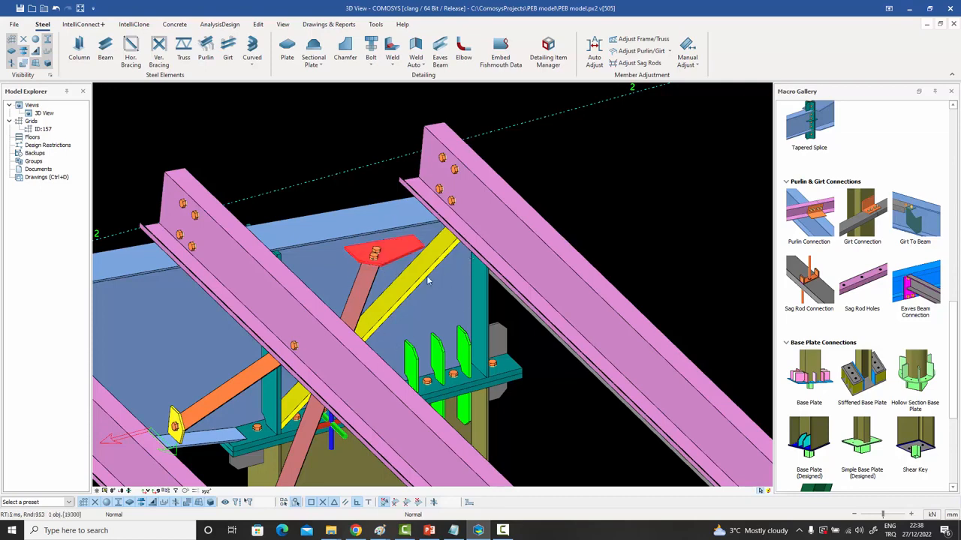
pyautogui.moveTo(405, 271); pyautogui.dragTo(391, 265, button='middle')
pyautogui.click(352, 205)
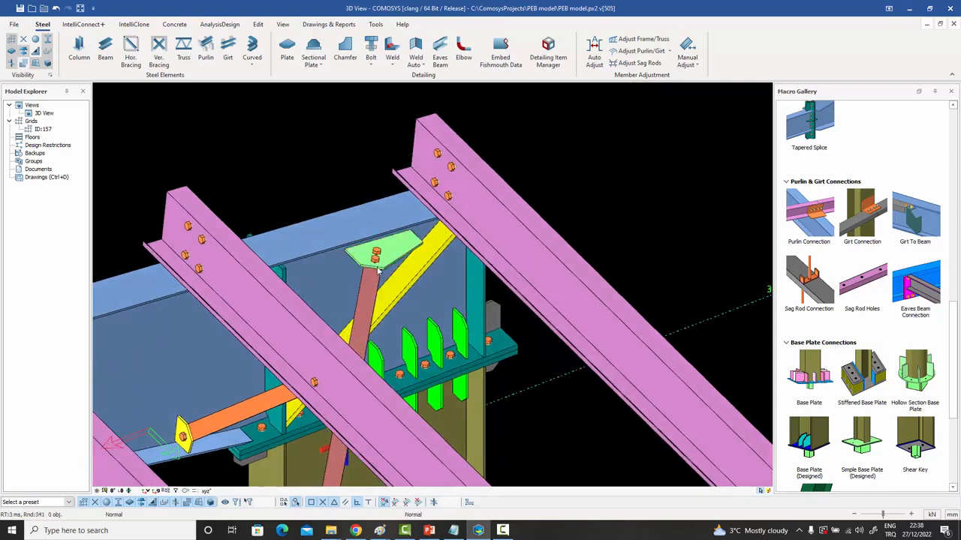
pyautogui.scroll(2, 377, 270)
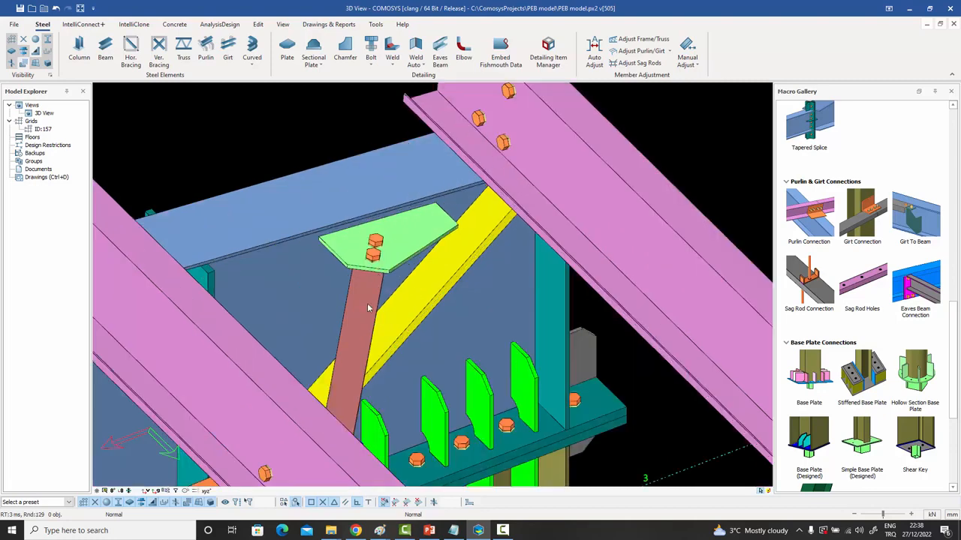
pyautogui.click(370, 308)
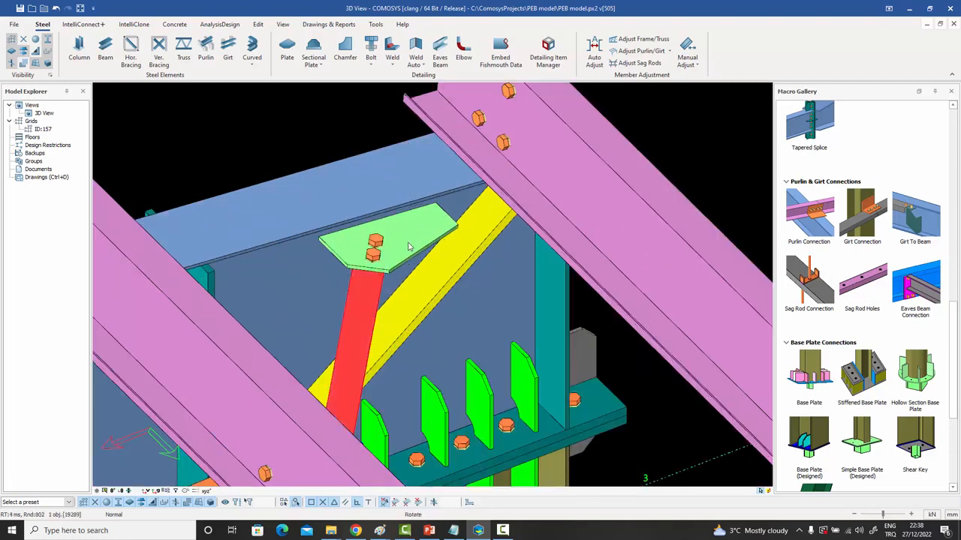
pyautogui.moveTo(411, 247); pyautogui.dragTo(230, 263, button='middle')
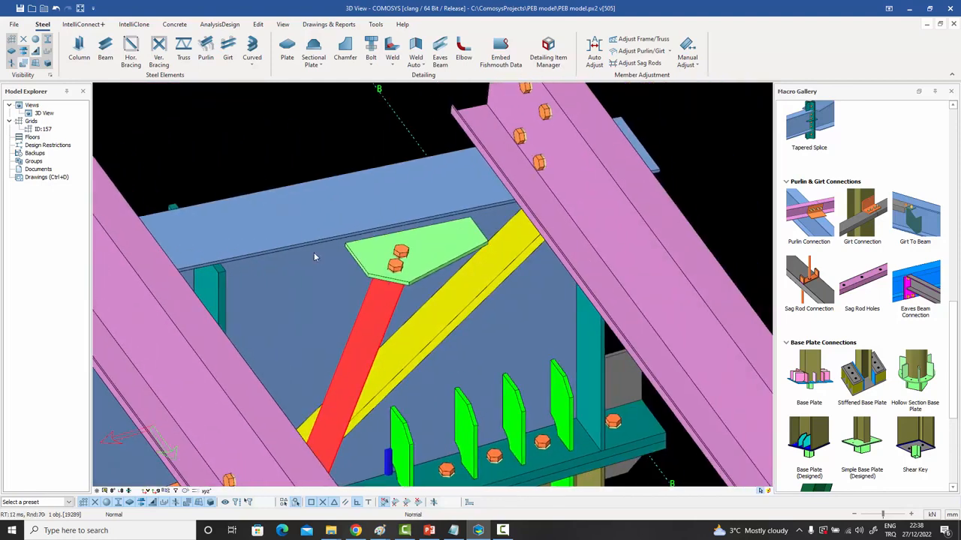
pyautogui.click(395, 266)
pyautogui.moveTo(395, 265); pyautogui.dragTo(416, 271, button='middle')
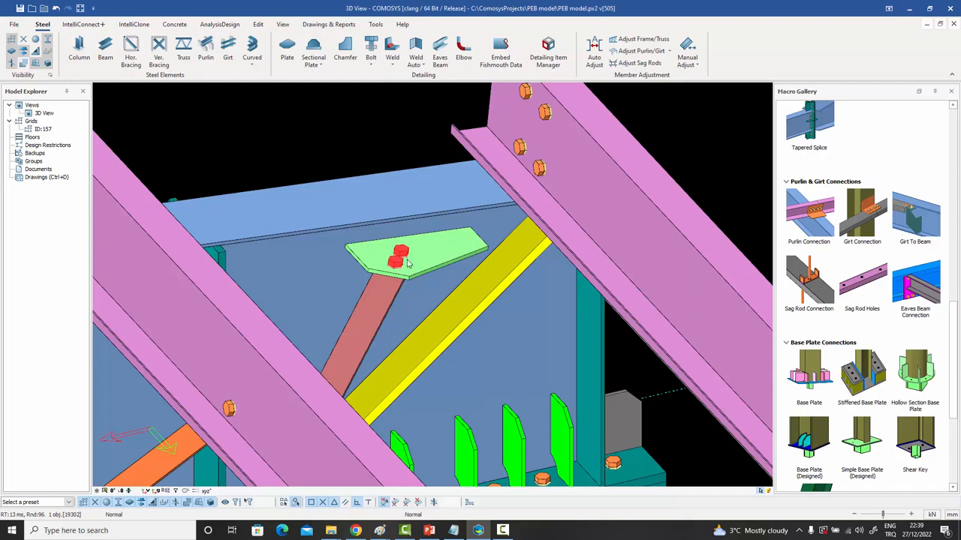
# Zoom out and open the girt cleat's Purlin/Girt Connection properties.
pyautogui.scroll(-3, 405, 284)
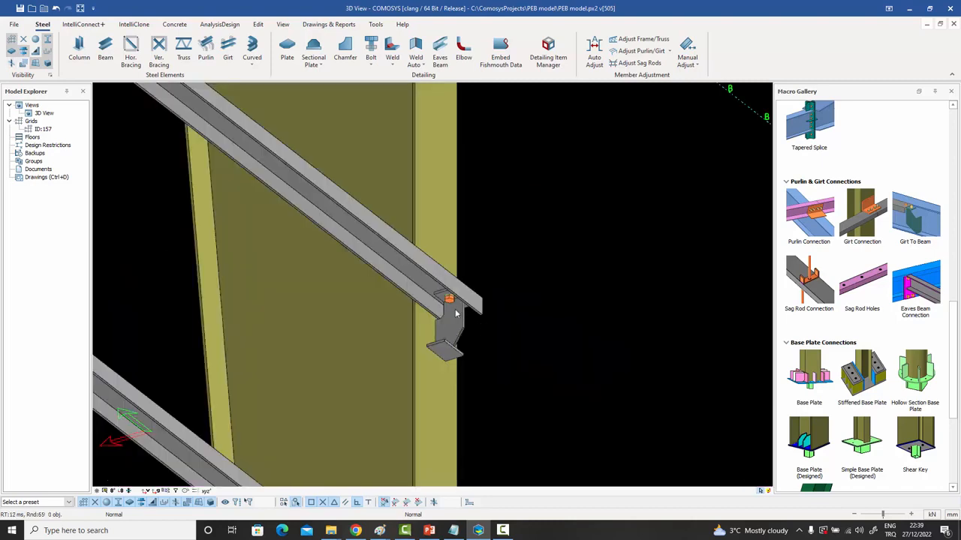
pyautogui.click(450, 302)
pyautogui.doubleClick(450, 302)
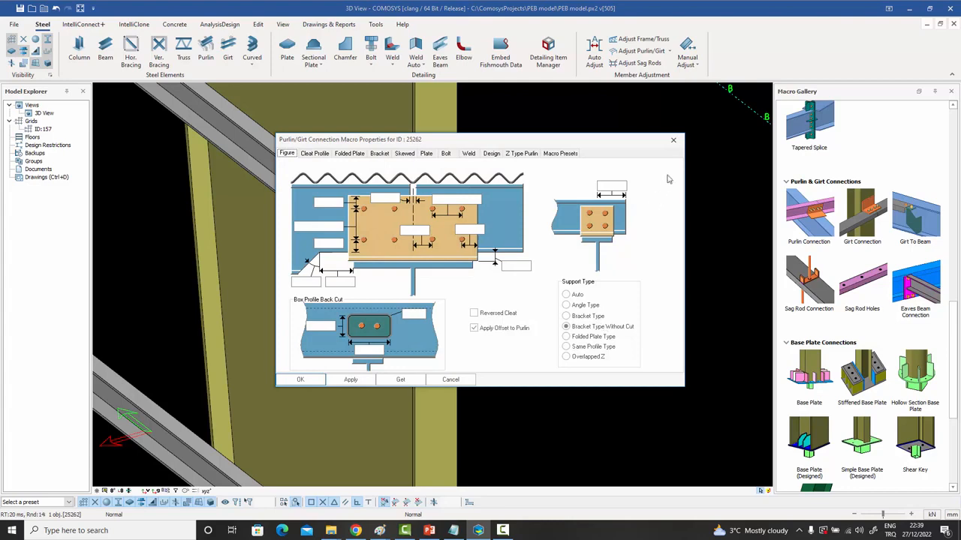
# Close the girt connection's Macro Properties dialog without changes.
pyautogui.click(673, 139)
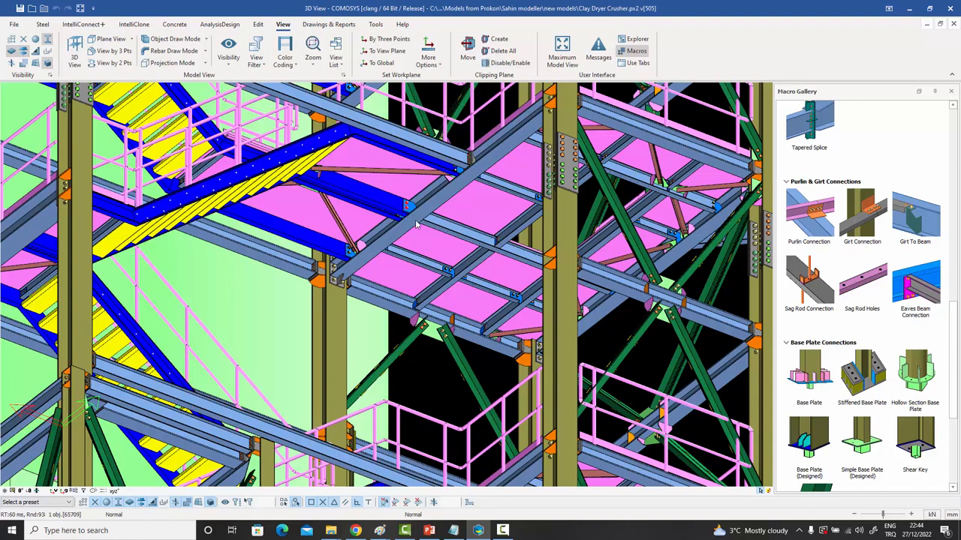
# Orbit, zoom and pan the 3D view to look over the stair and platform framing.
pyautogui.moveTo(414, 219); pyautogui.dragTo(425, 192, button='middle')
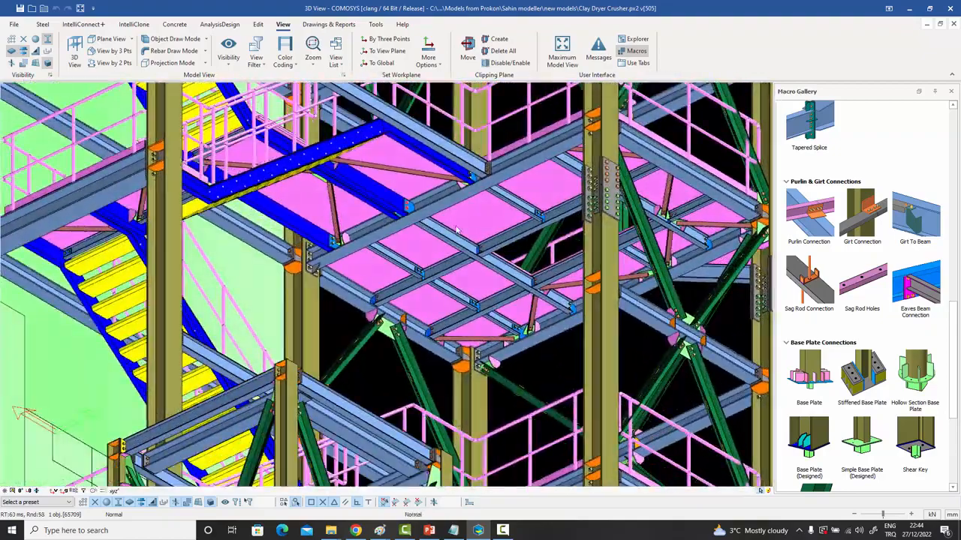
pyautogui.scroll(3, 455, 226)
pyautogui.moveTo(455, 226); pyautogui.dragTo(413, 231, button='middle')
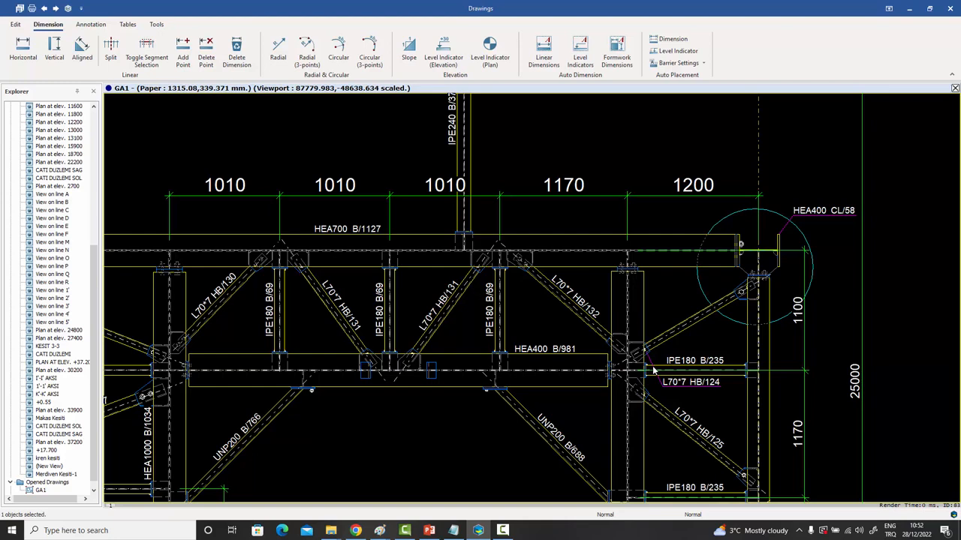
pyautogui.scroll(-1, 652, 368)
pyautogui.moveTo(640, 366); pyautogui.dragTo(628, 329, button='middle')
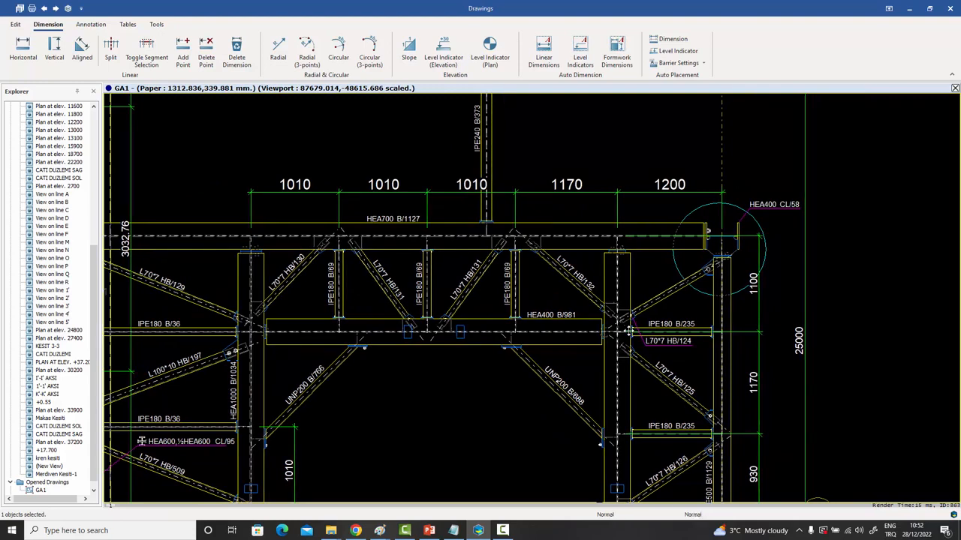
pyautogui.moveTo(629, 330); pyautogui.dragTo(628, 323, button='middle')
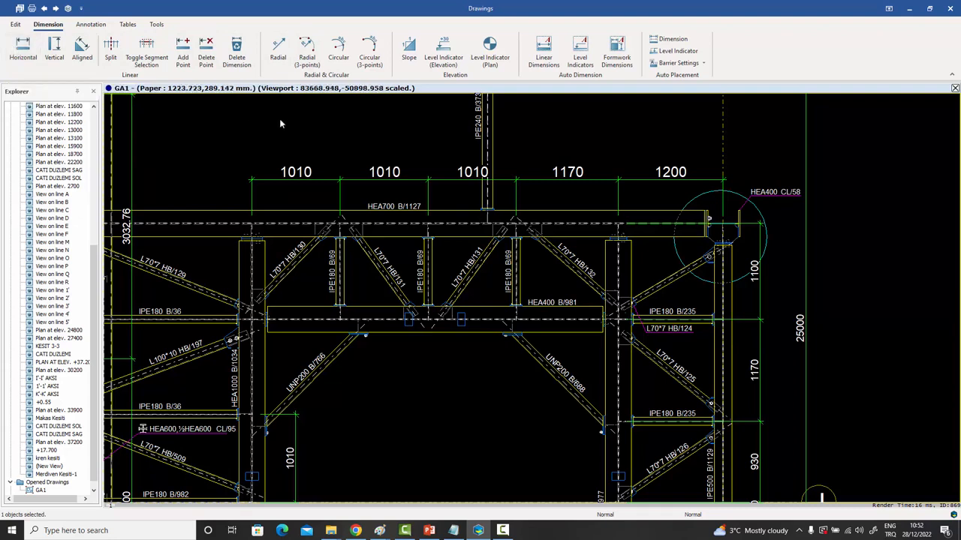
# Open the top dimension chain's properties and apply Show Unit so labels read 1010mm.
pyautogui.doubleClick(324, 179)
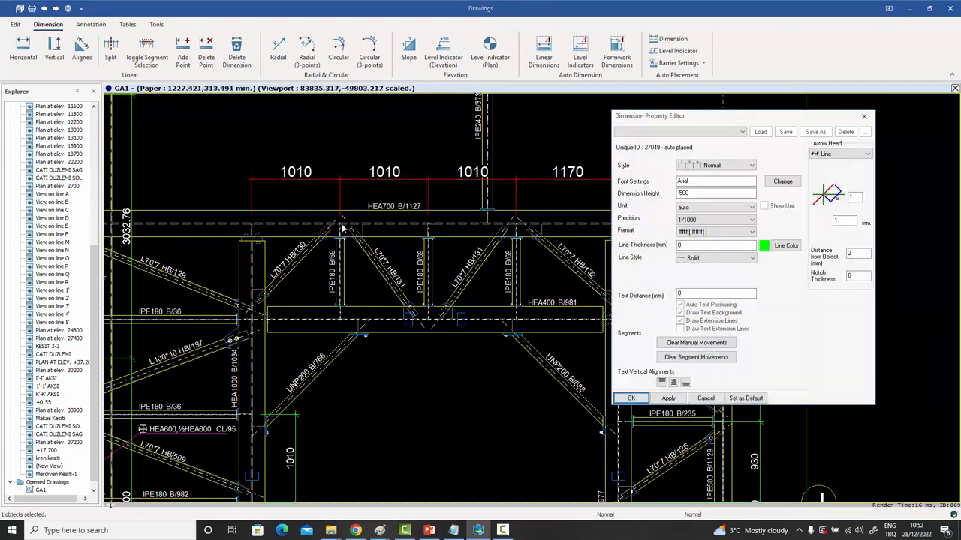
pyautogui.moveTo(655, 119); pyautogui.dragTo(676, 110)
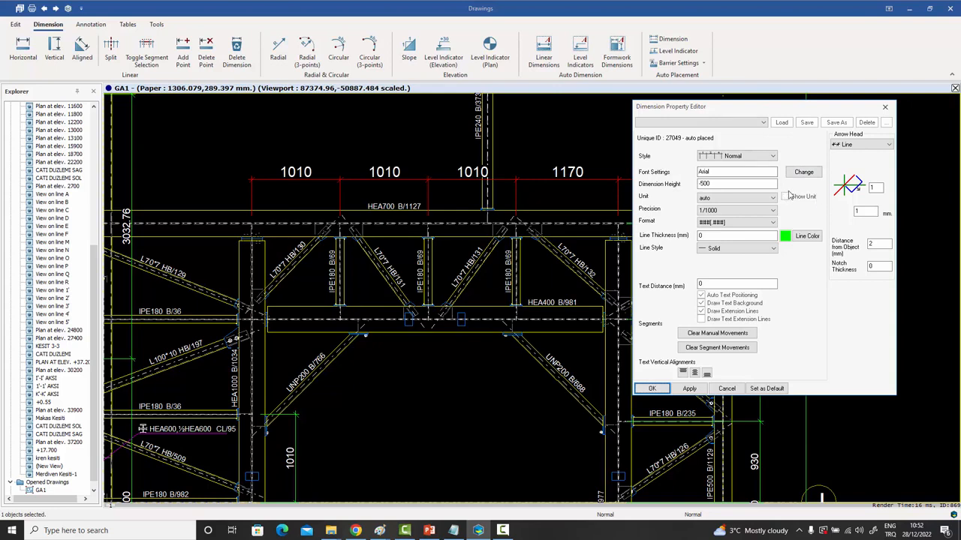
pyautogui.click(785, 196)
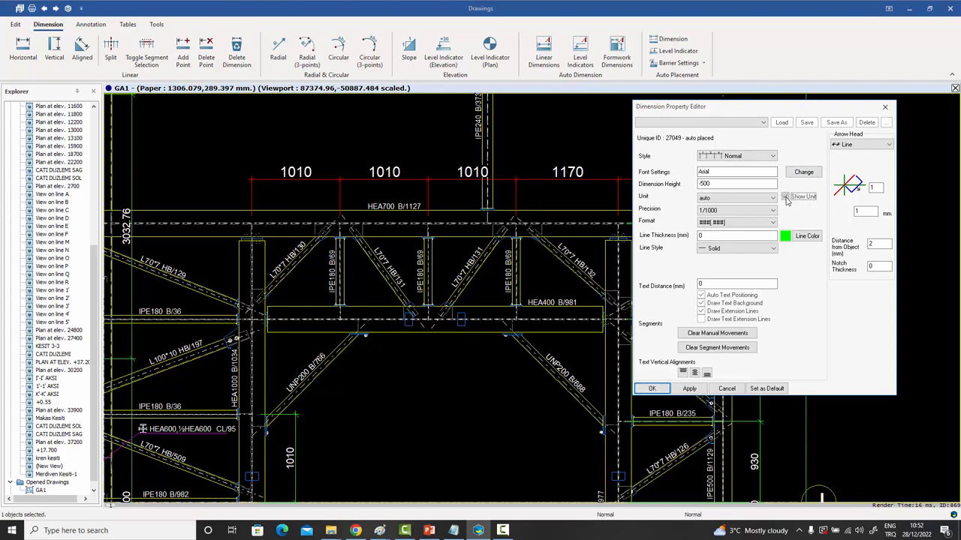
pyautogui.click(689, 388)
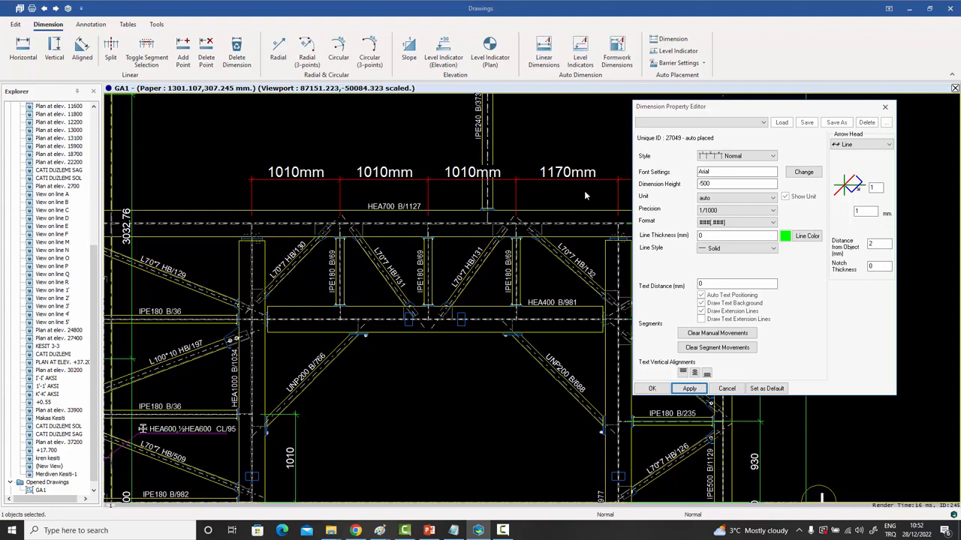
# Turn Show Unit back off and apply, then select the Line Thickness field.
pyautogui.click(787, 197)
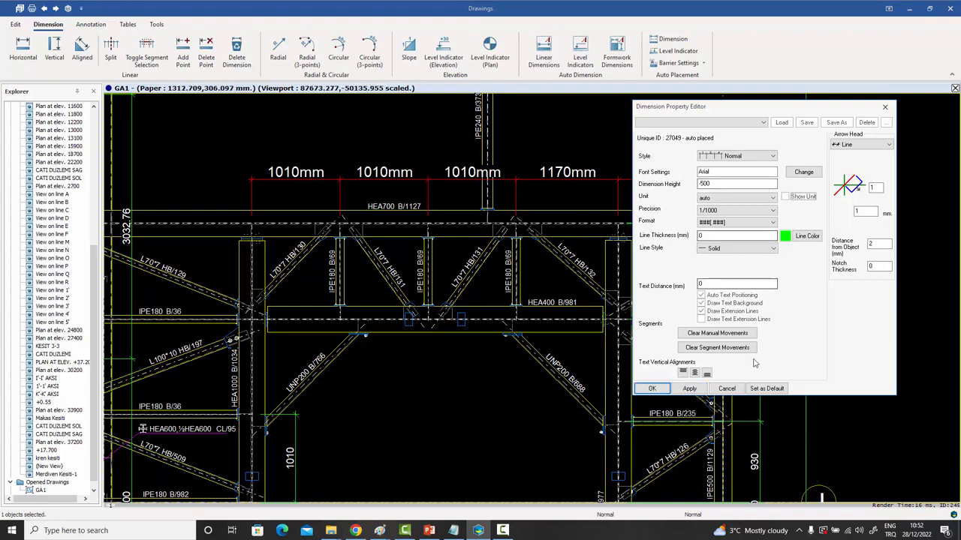
pyautogui.click(689, 388)
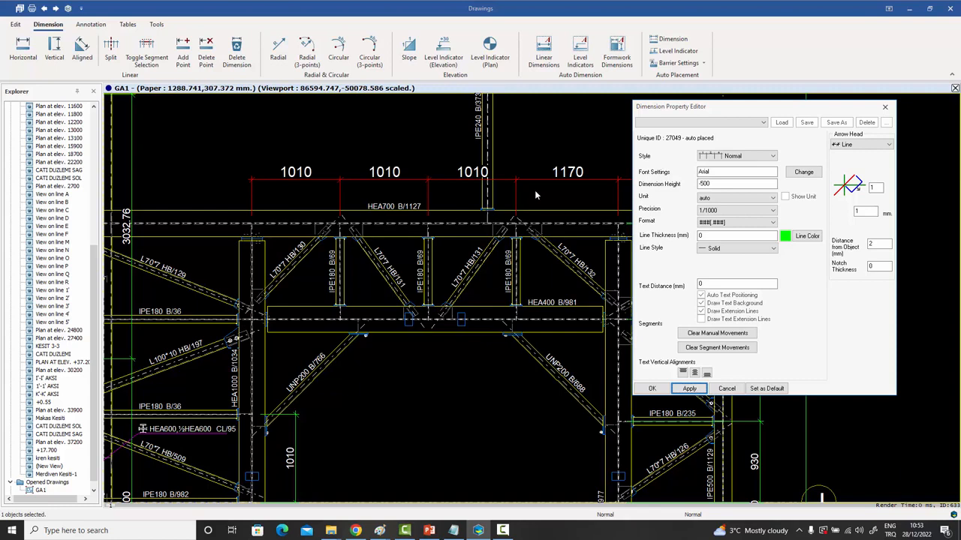
pyautogui.click(703, 237)
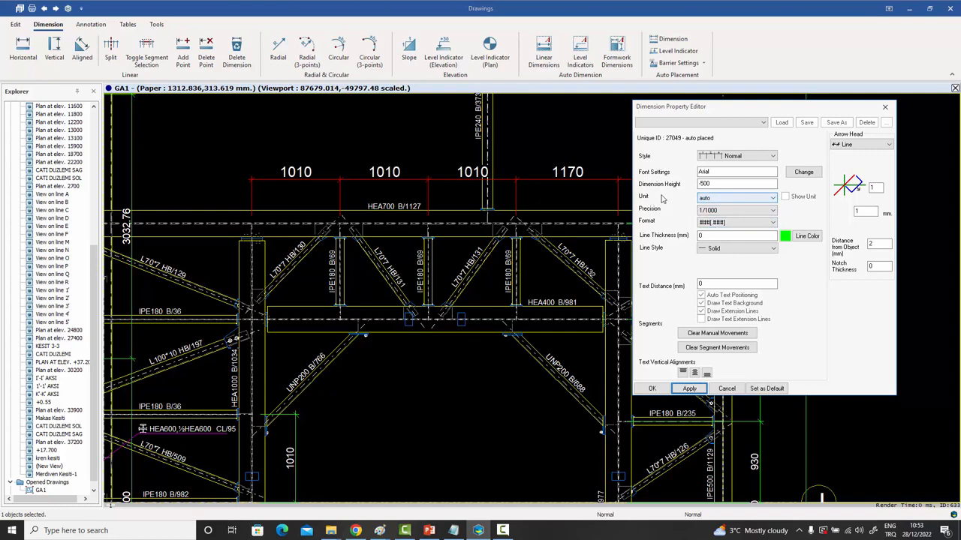
pyautogui.click(736, 198)
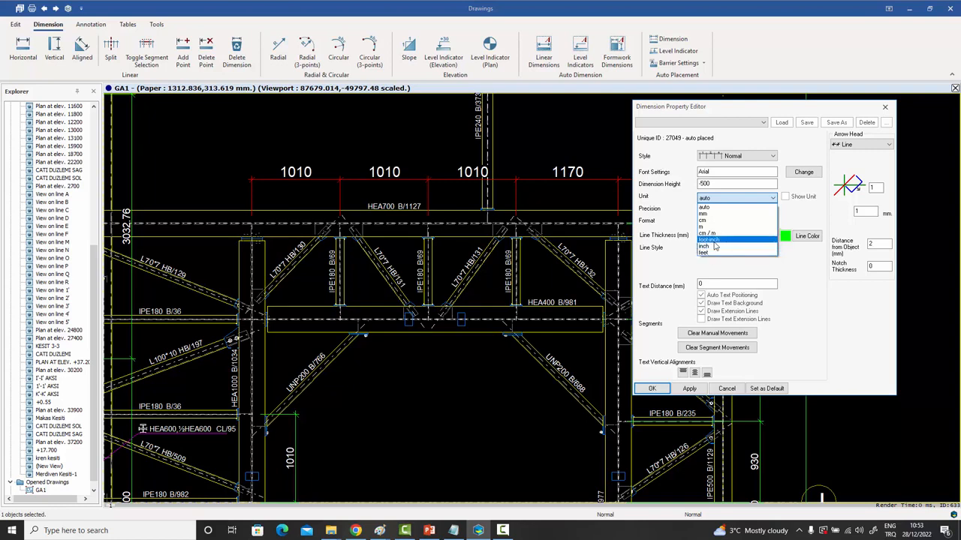
pyautogui.click(719, 207)
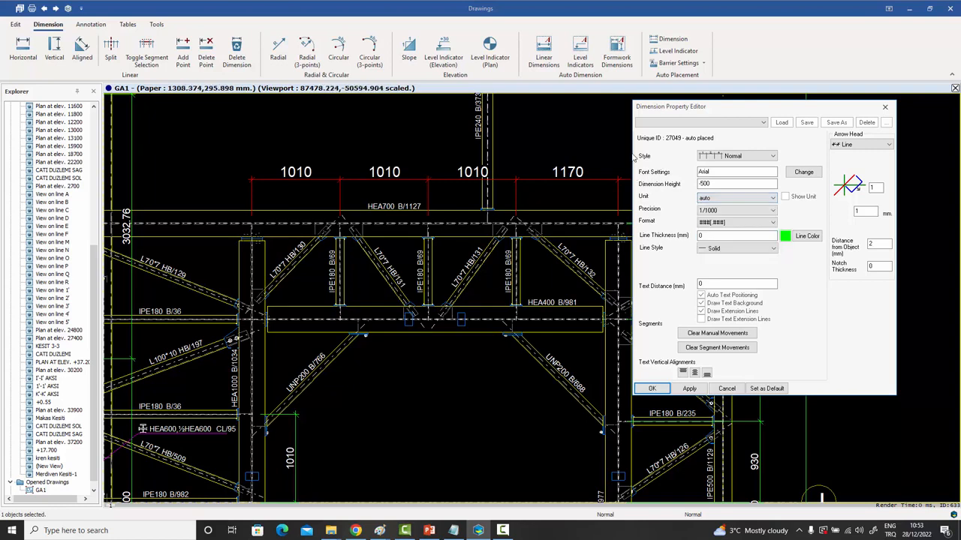
pyautogui.click(725, 212)
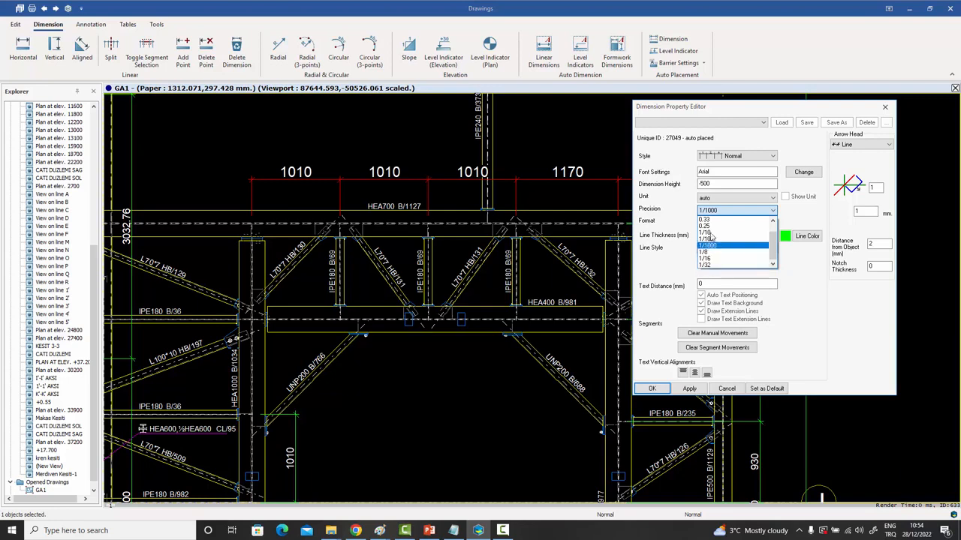
pyautogui.click(679, 207)
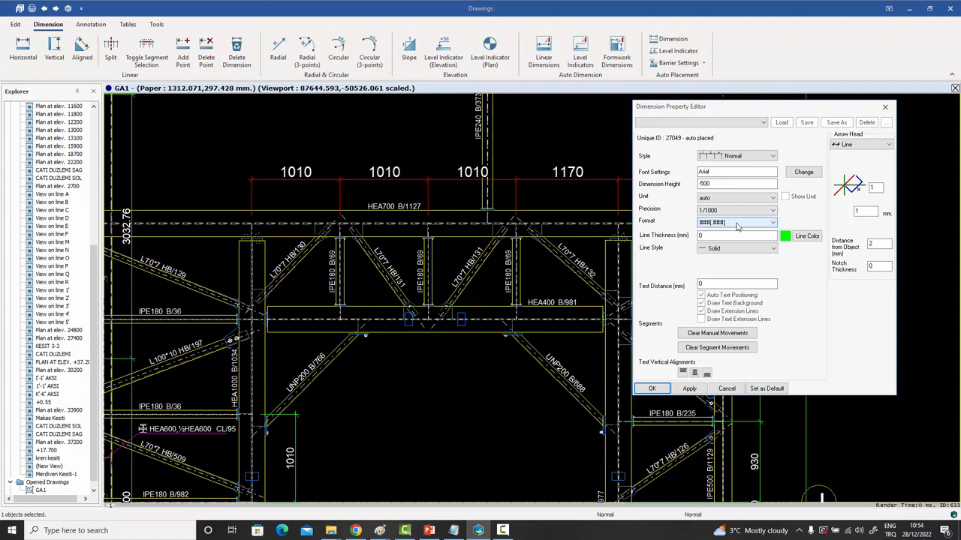
pyautogui.click(736, 223)
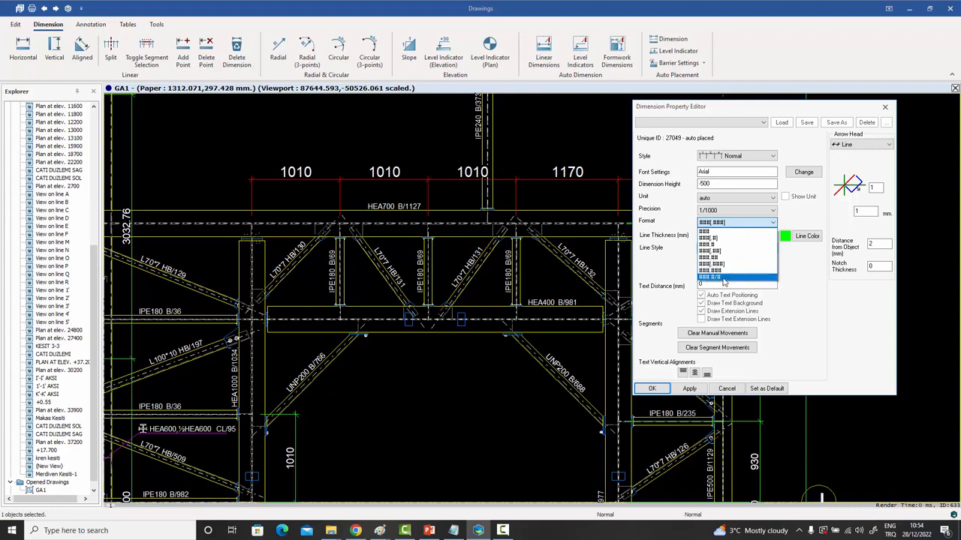
pyautogui.click(598, 135)
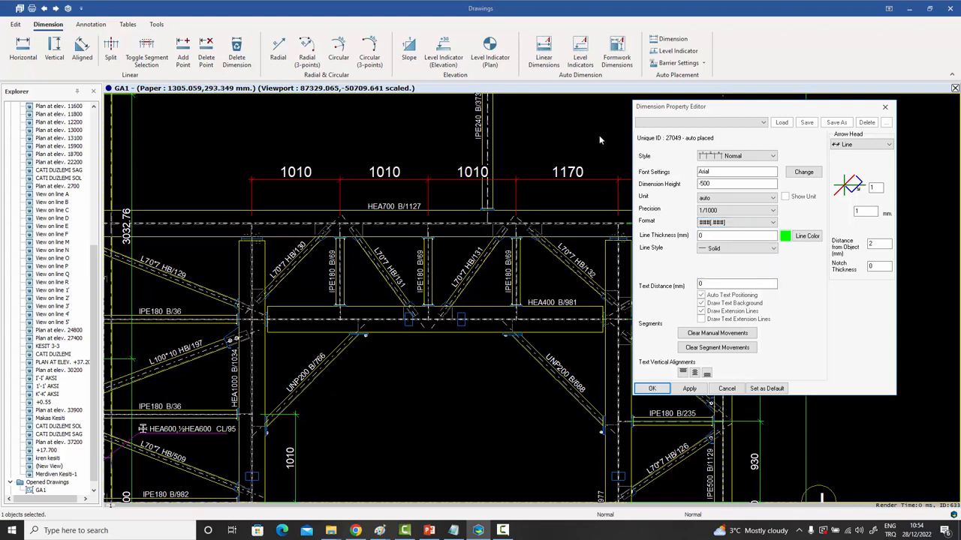
pyautogui.click(720, 200)
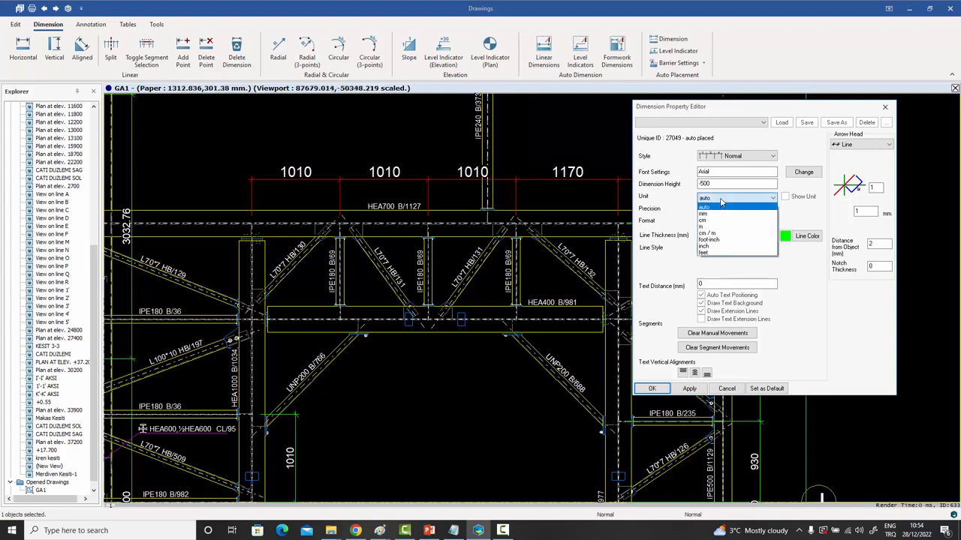
# Switch the top dimension unit to feet and apply the ### #/# fractional format.
pyautogui.click(712, 255)
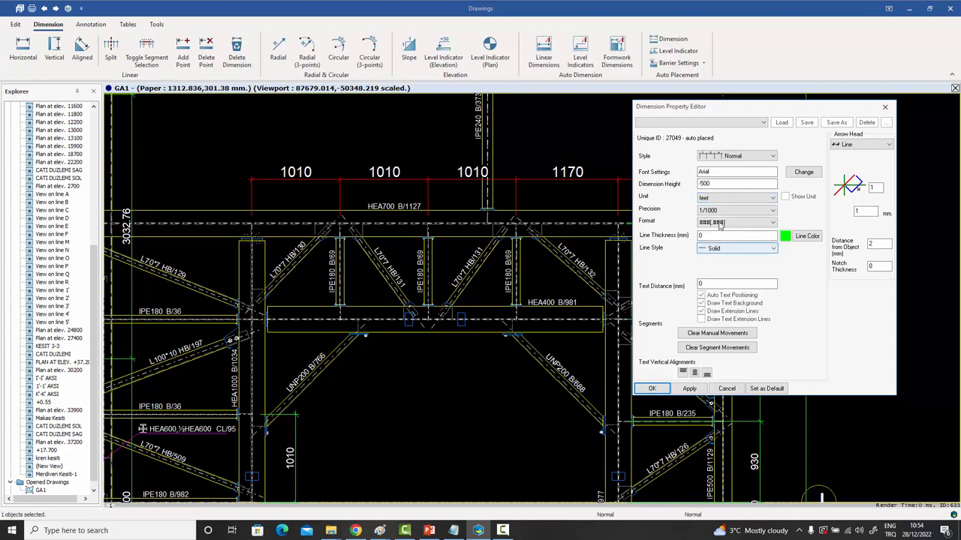
pyautogui.click(689, 389)
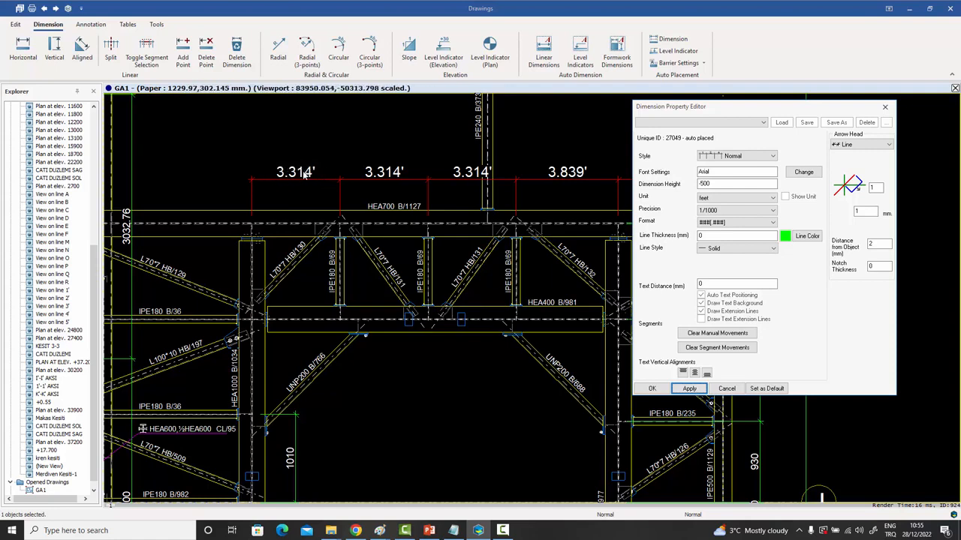
pyautogui.click(725, 224)
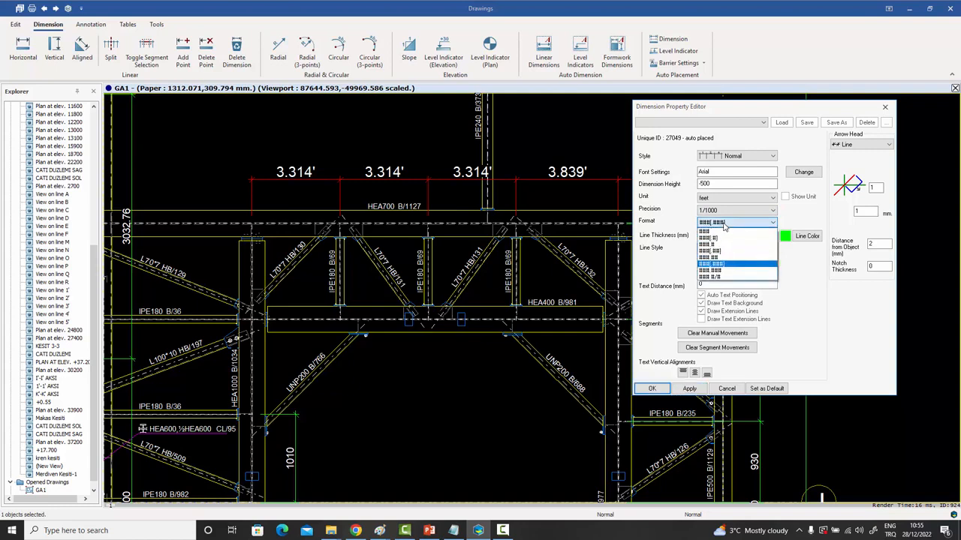
pyautogui.click(721, 279)
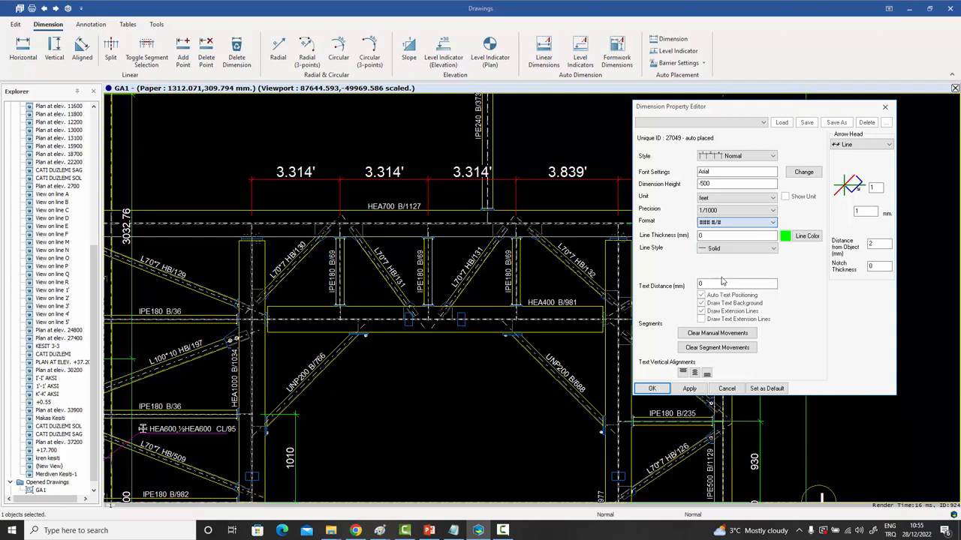
pyautogui.click(689, 389)
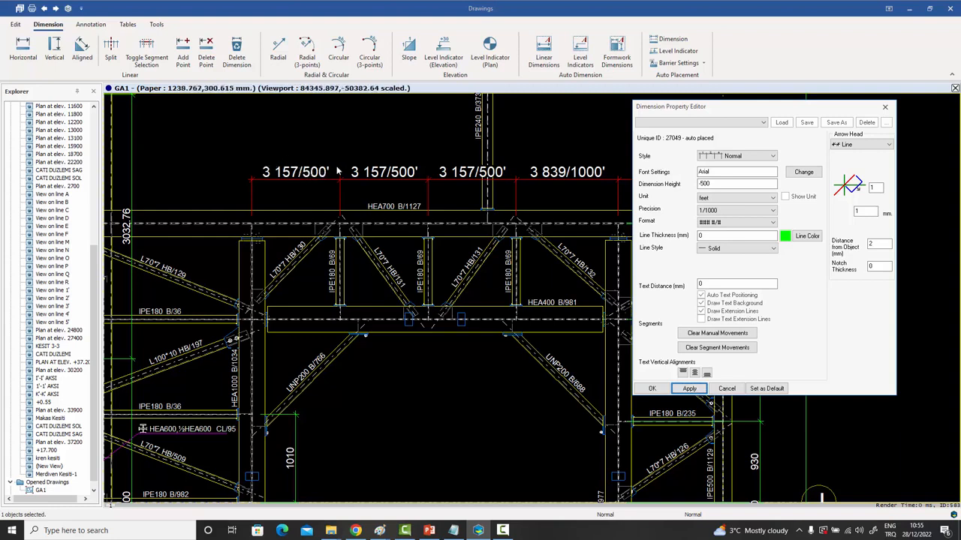
# Apply 1/32 precision so the dimensions read 3 5/16' and 3 27/32'.
pyautogui.click(716, 212)
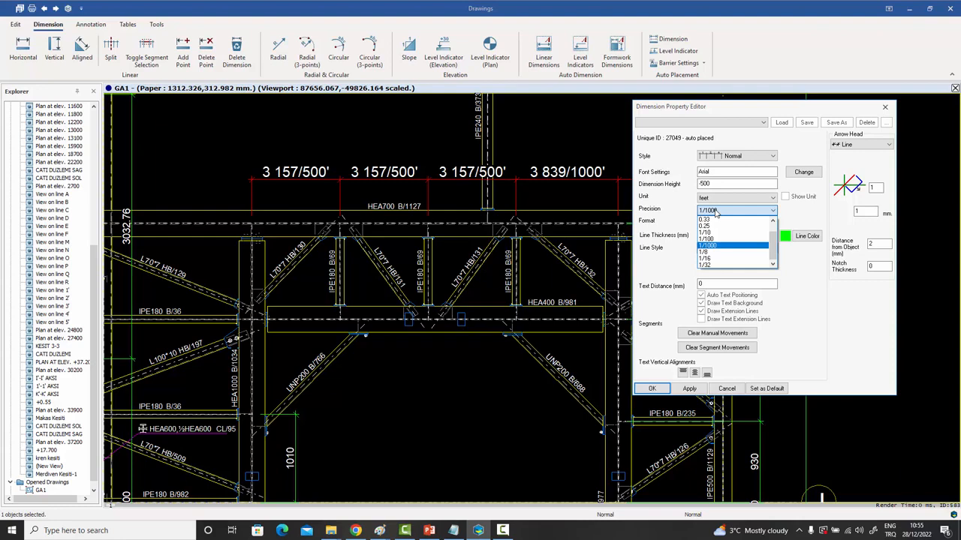
pyautogui.click(713, 266)
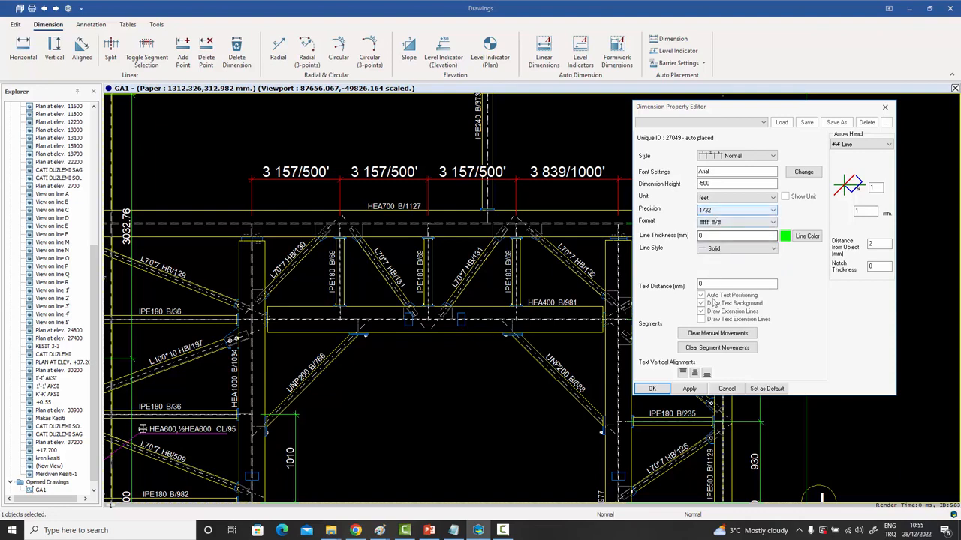
pyautogui.click(688, 390)
pyautogui.click(687, 390)
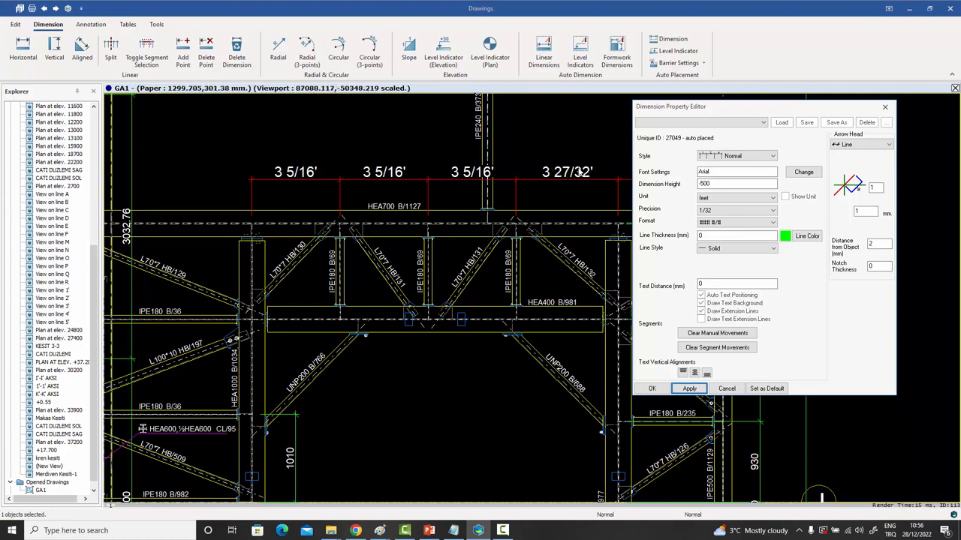
# Change the top dimension unit to inches and apply it.
pyautogui.click(719, 201)
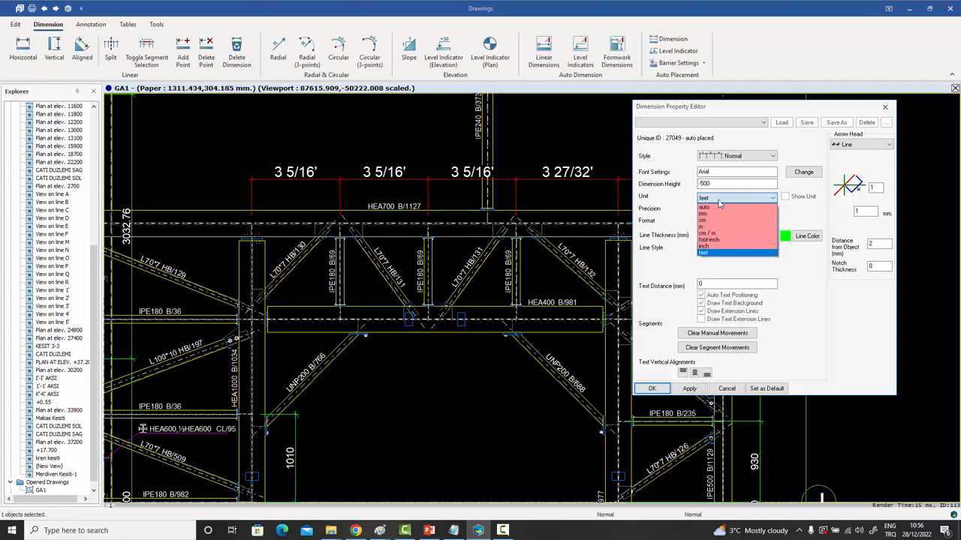
pyautogui.click(711, 250)
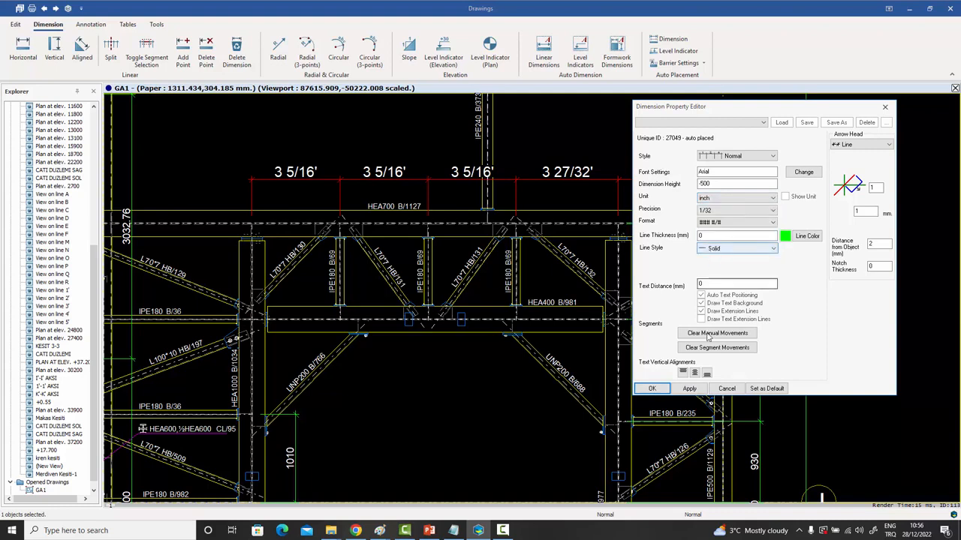
pyautogui.click(689, 389)
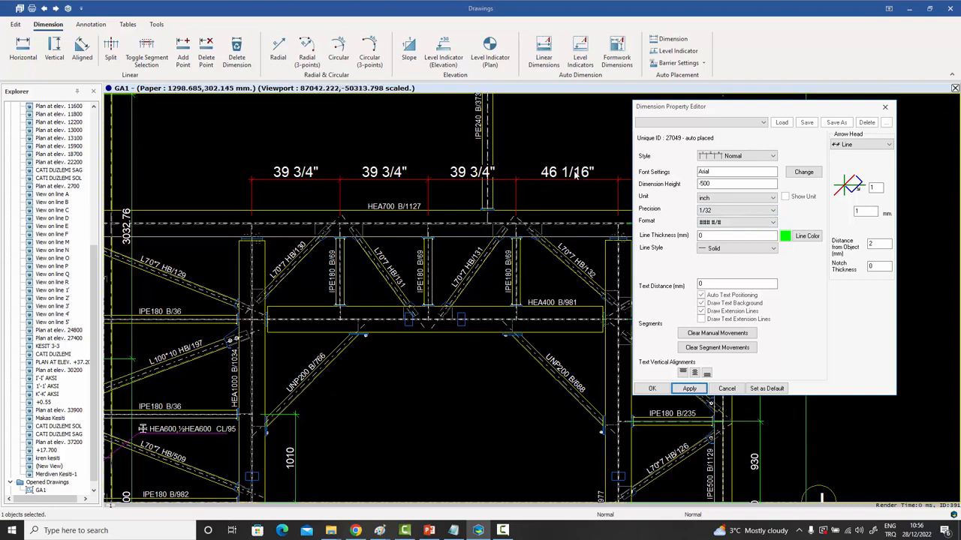
# Apply 1/8 precision so the dimensions read 39 3/4" and 46 1/8".
pyautogui.click(718, 213)
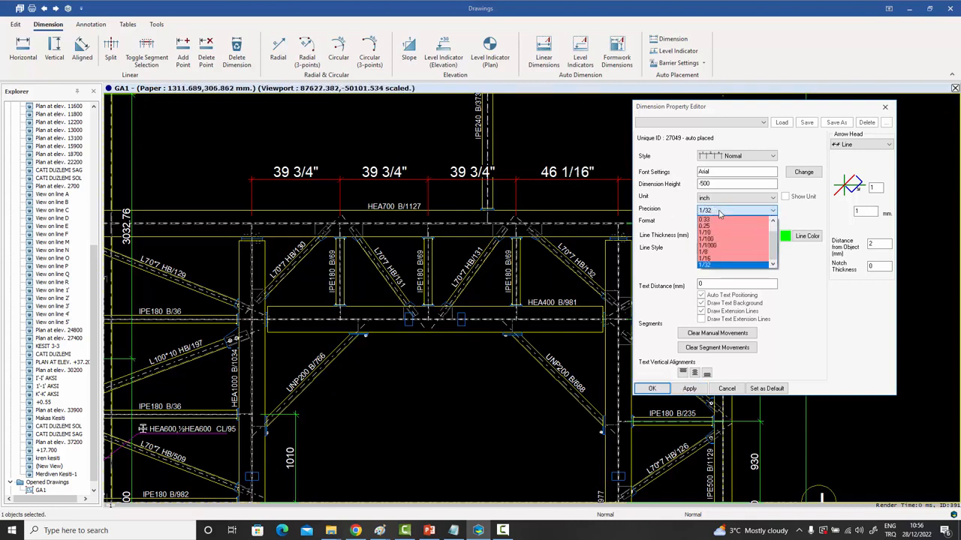
pyautogui.click(719, 253)
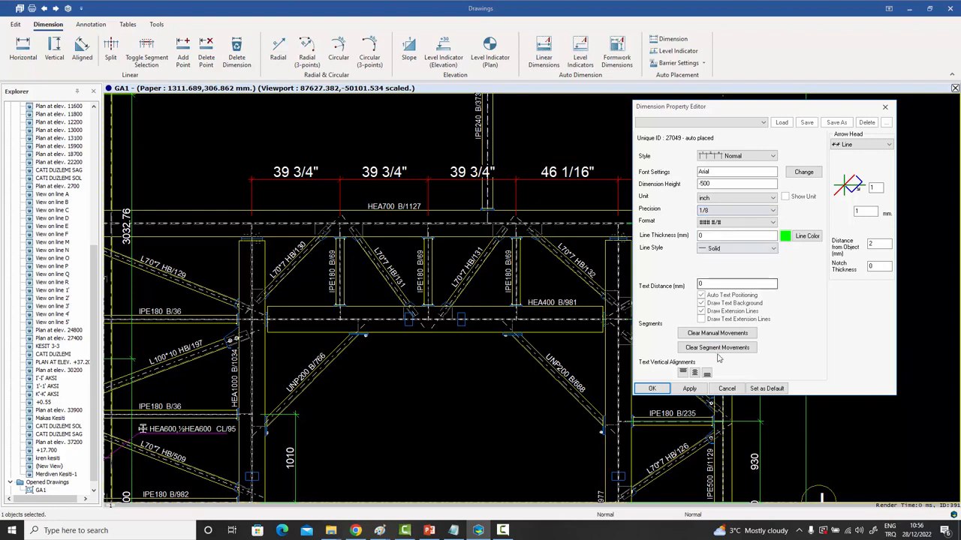
pyautogui.click(689, 388)
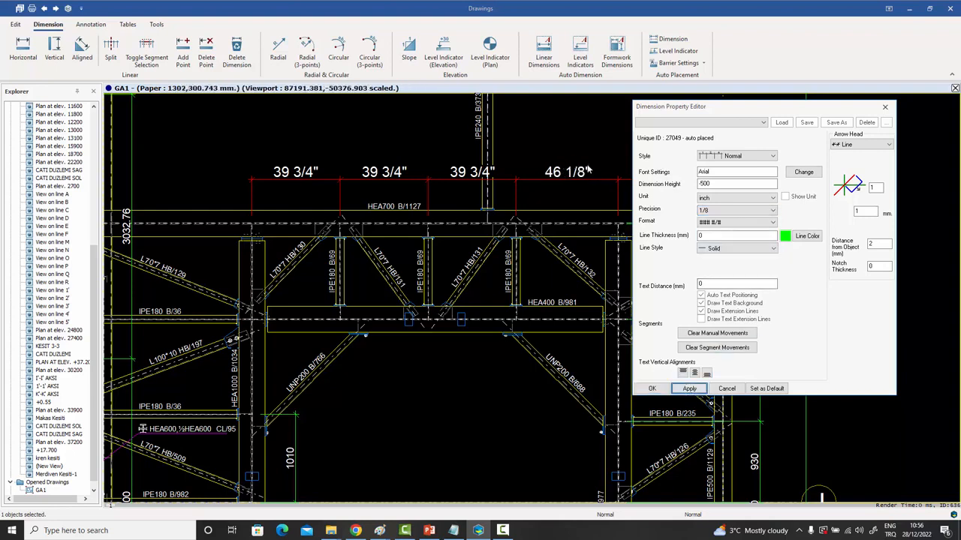
# Apply foot-inch units so the dimensions read 3'-3 3/4" and 3'-10 1/8".
pyautogui.click(727, 200)
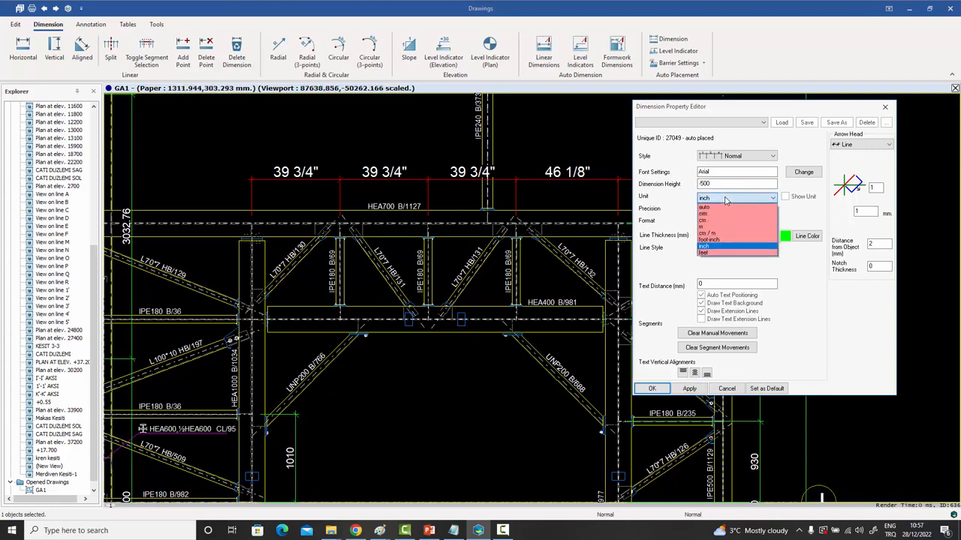
pyautogui.click(717, 240)
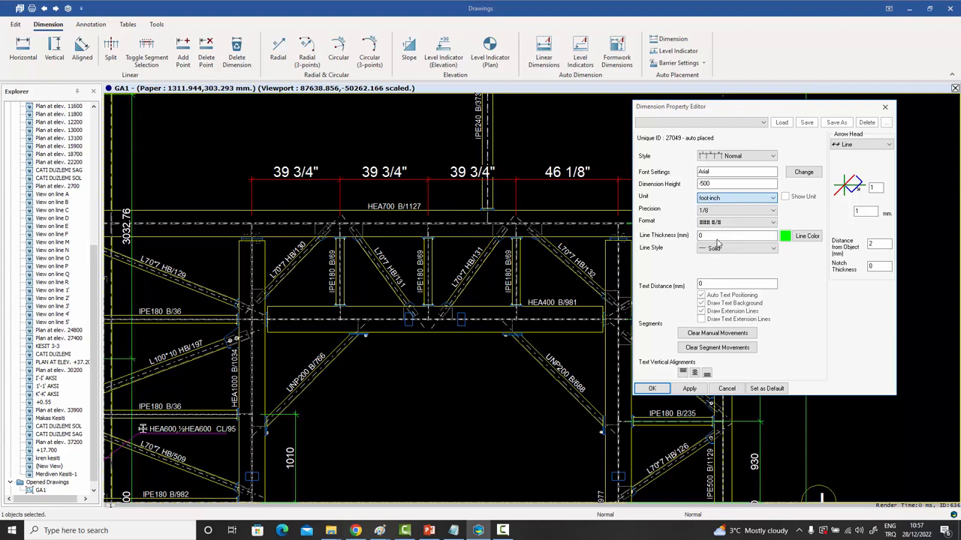
pyautogui.click(691, 389)
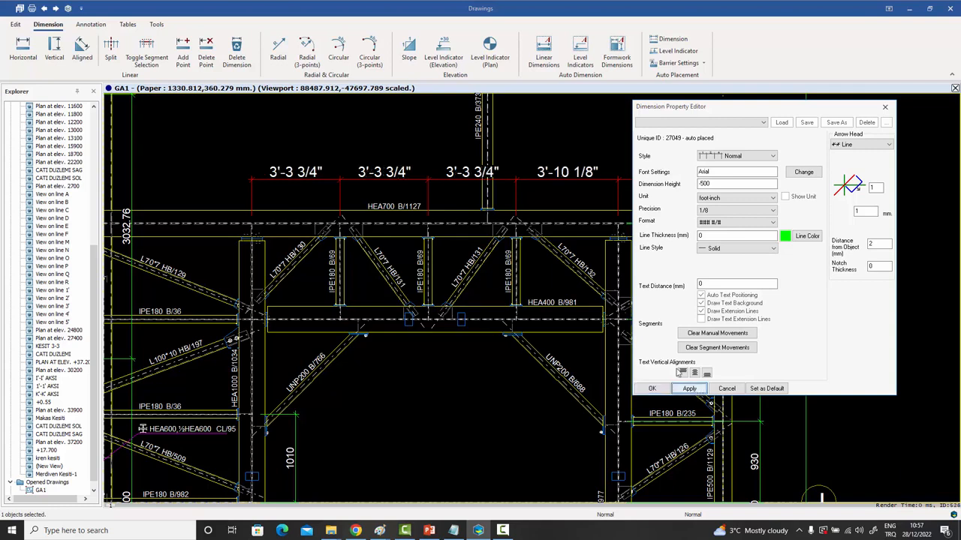
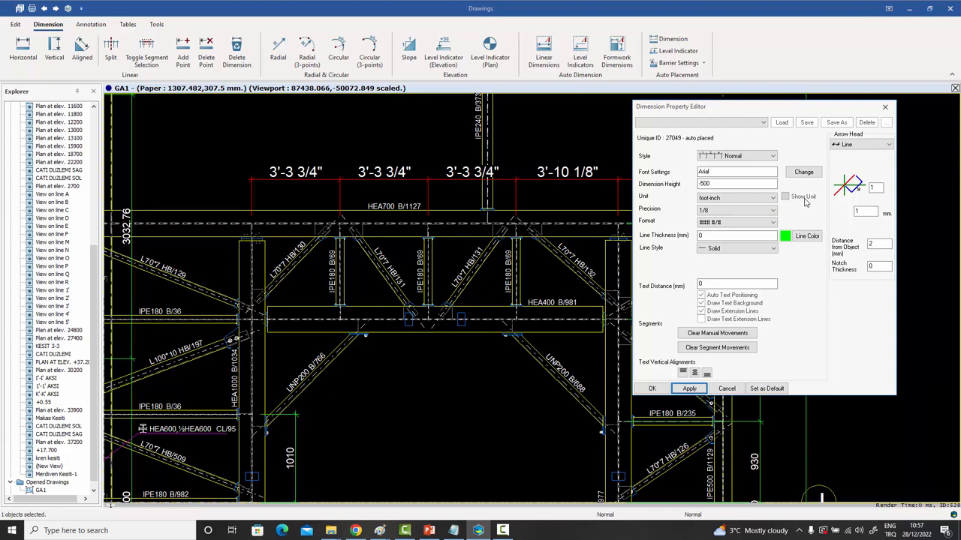
# Close the Dimension Property Editor, leaving the GA1 steel framing drawing in view.
pyautogui.click(885, 106)
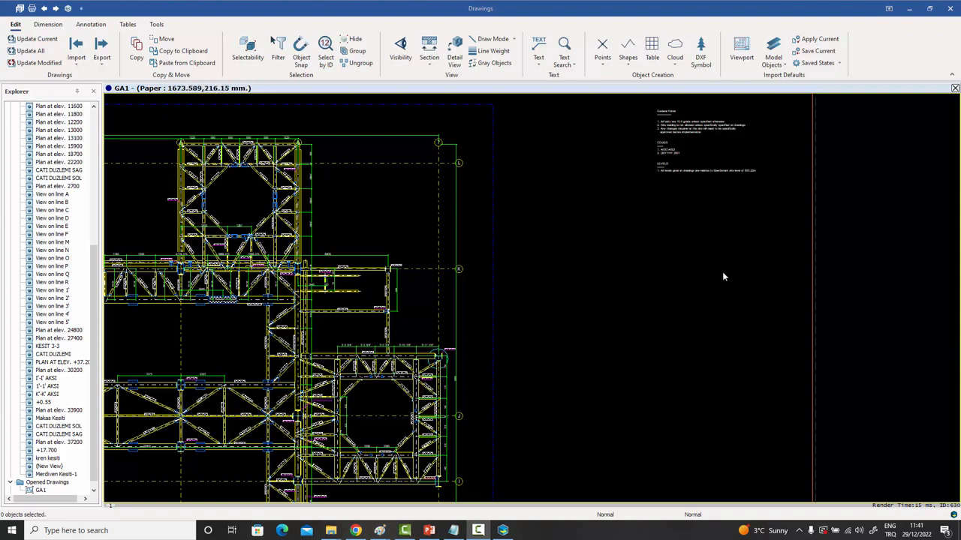
# Place a new text table beside the drawing by picking its two corner points.
pyautogui.click(653, 47)
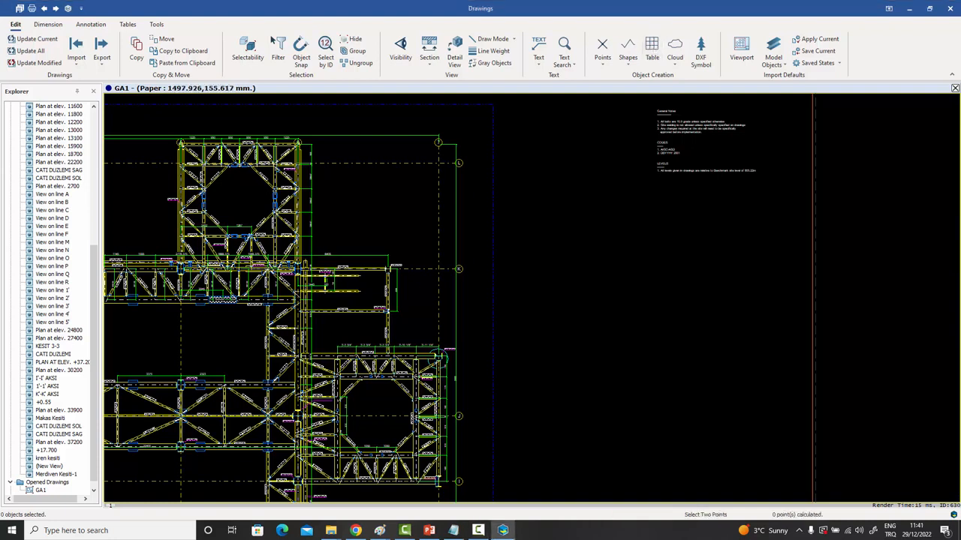
pyautogui.click(574, 221)
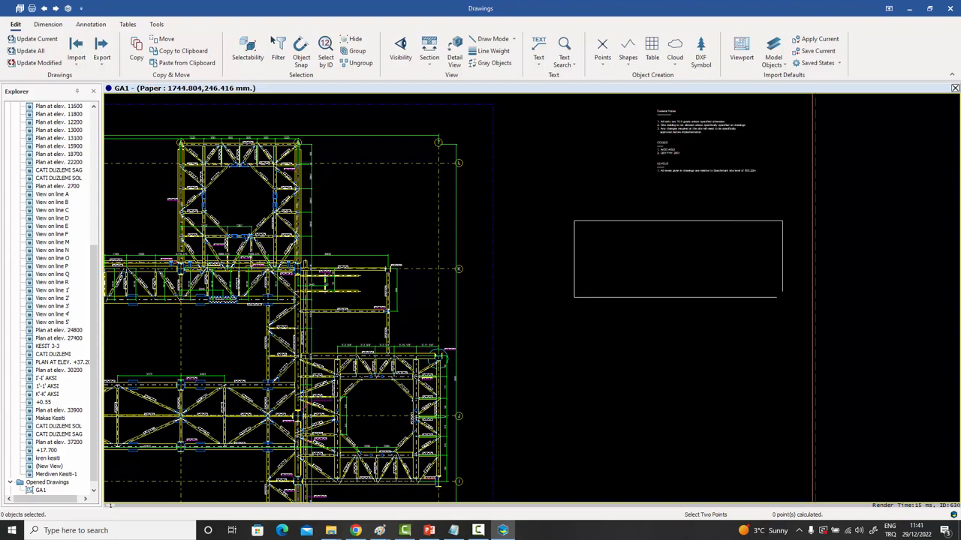
pyautogui.click(782, 297)
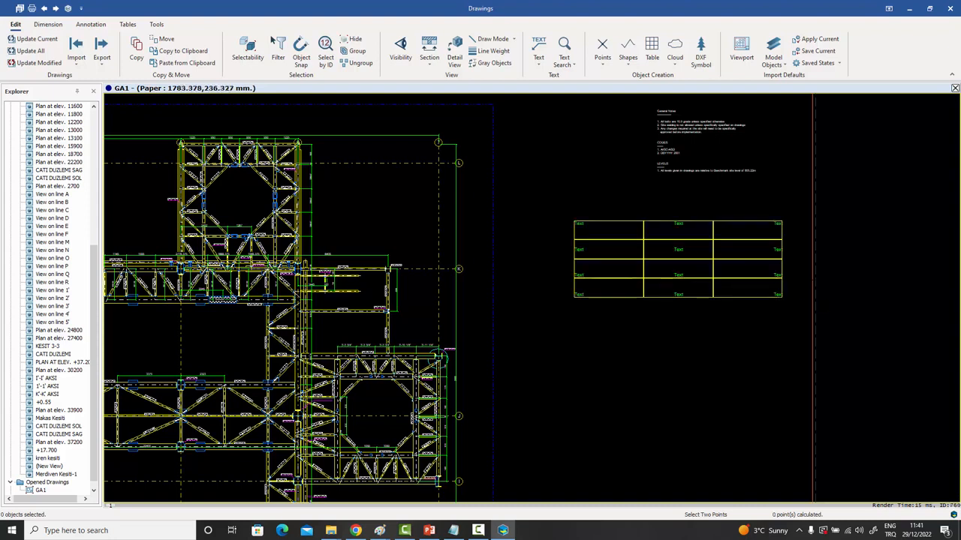
pyautogui.rightClick(776, 180)
pyautogui.click(785, 186)
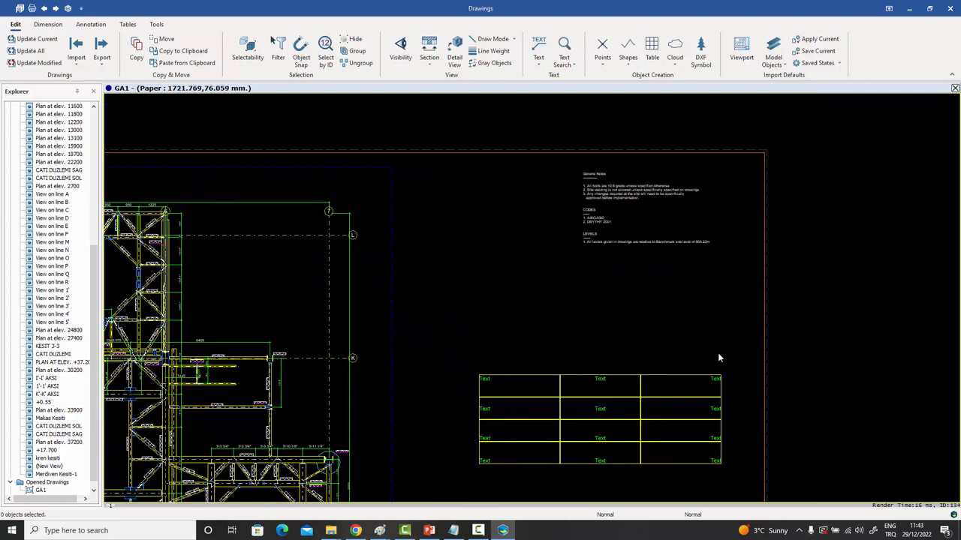
# Move the new table up and left, off the General Notes block.
pyautogui.click(667, 379)
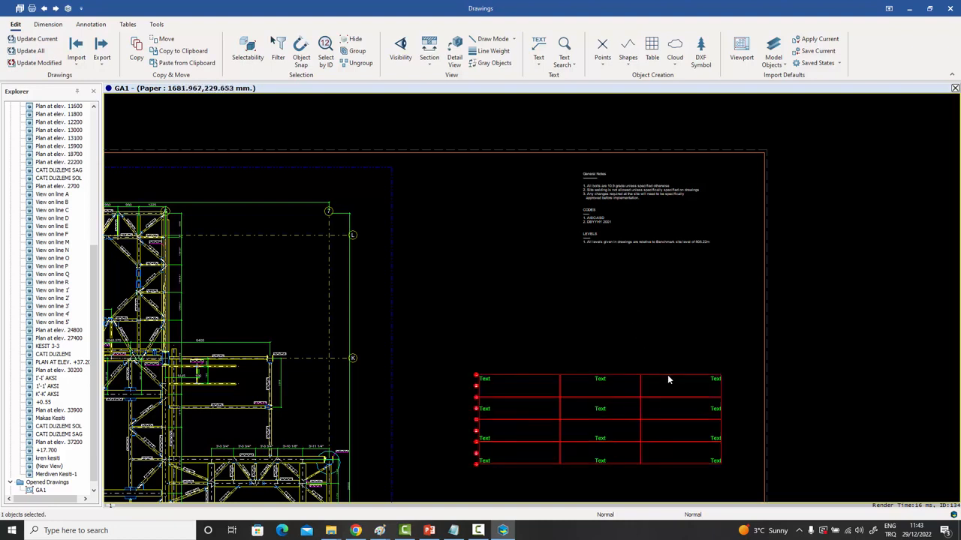
pyautogui.moveTo(665, 376)
pyautogui.mouseDown()
pyautogui.moveTo(641, 321)
pyautogui.moveTo(593, 272)
pyautogui.moveTo(576, 169)
pyautogui.moveTo(591, 222)
pyautogui.moveTo(591, 179)
pyautogui.moveTo(580, 171)
pyautogui.moveTo(604, 226)
pyautogui.moveTo(675, 165)
pyautogui.moveTo(699, 158)
pyautogui.moveTo(789, 228)
pyautogui.moveTo(942, 197)
pyautogui.moveTo(957, 157)
pyautogui.moveTo(890, 226)
pyautogui.moveTo(694, 275)
pyautogui.mouseUp()
pyautogui.scroll(-3, 804, 274)
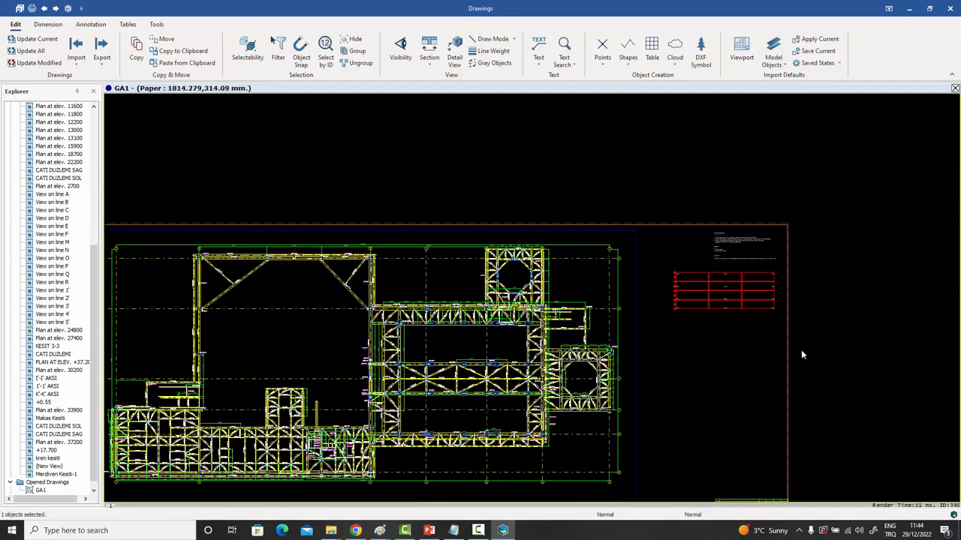
# Drag the three-by-four Text table down onto the top edge of the lower-right title block.
pyautogui.moveTo(786, 306); pyautogui.dragTo(712, 57, button='middle')
pyautogui.moveTo(725, 186); pyautogui.dragTo(708, 284, button='middle')
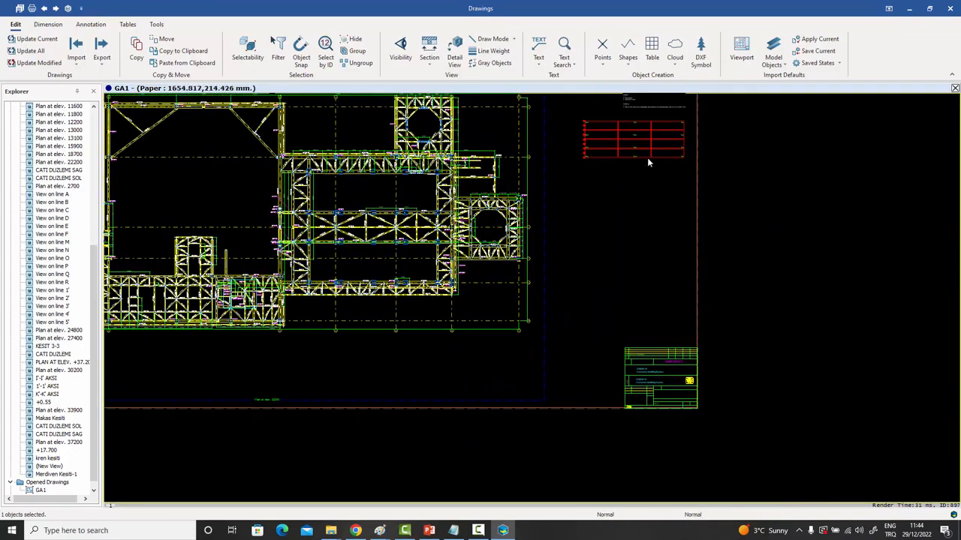
pyautogui.moveTo(654, 160); pyautogui.dragTo(658, 318)
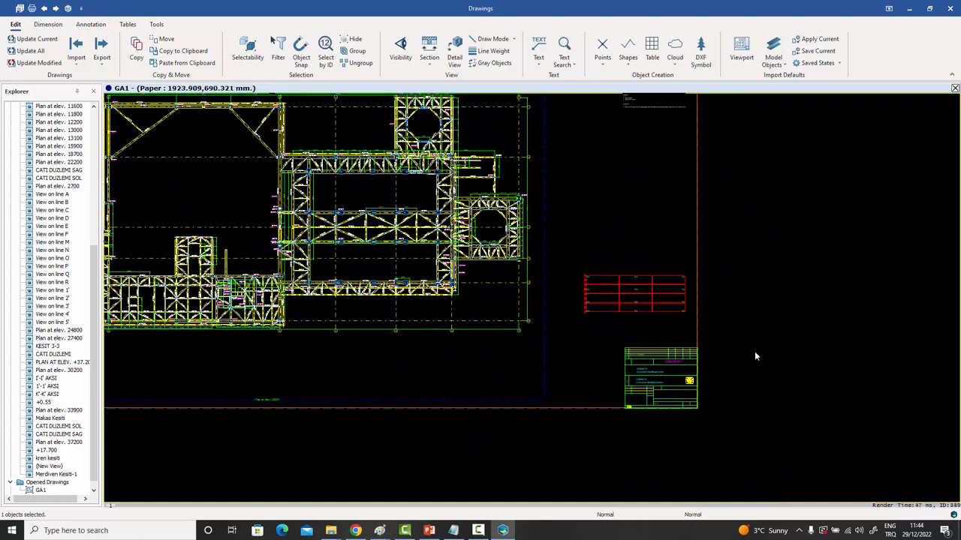
pyautogui.scroll(4, 756, 357)
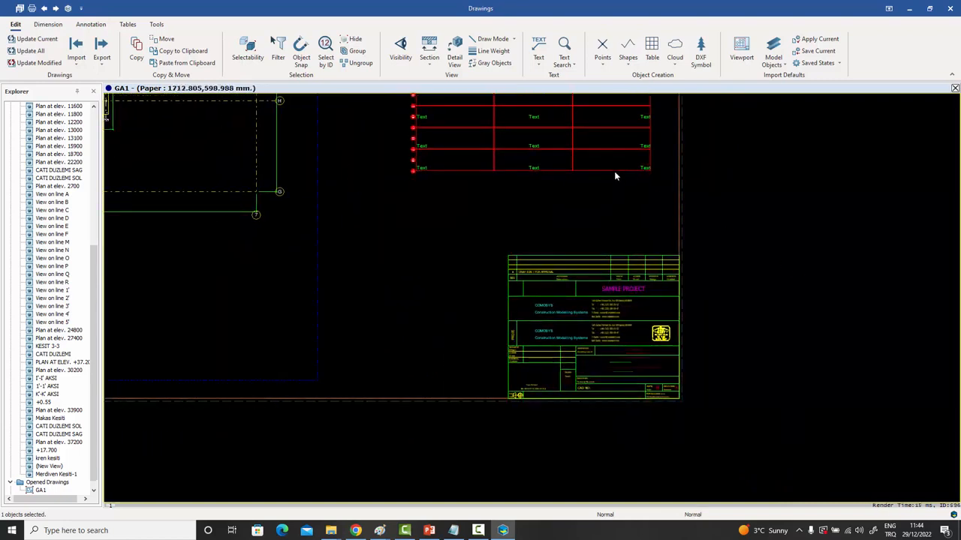
pyautogui.moveTo(614, 171); pyautogui.dragTo(638, 258)
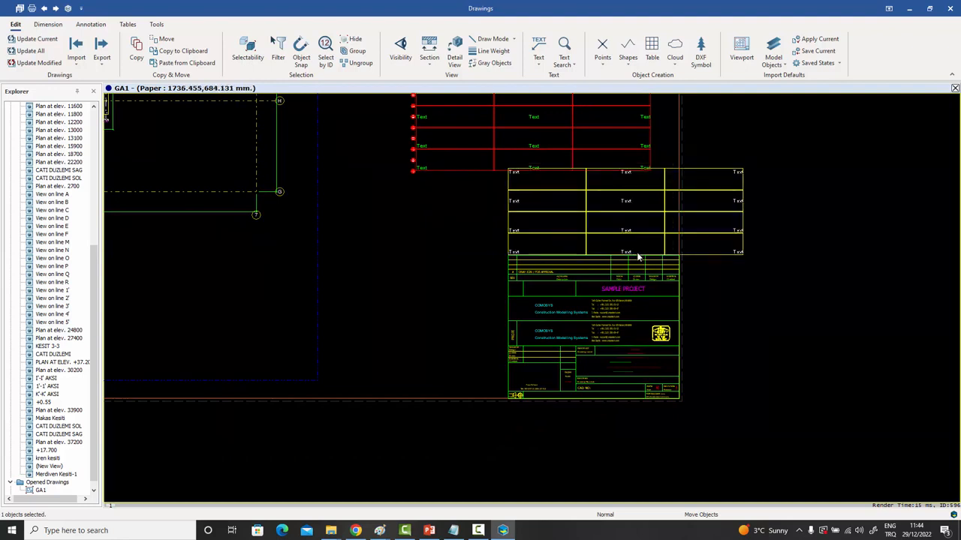
pyautogui.moveTo(638, 257); pyautogui.dragTo(638, 258)
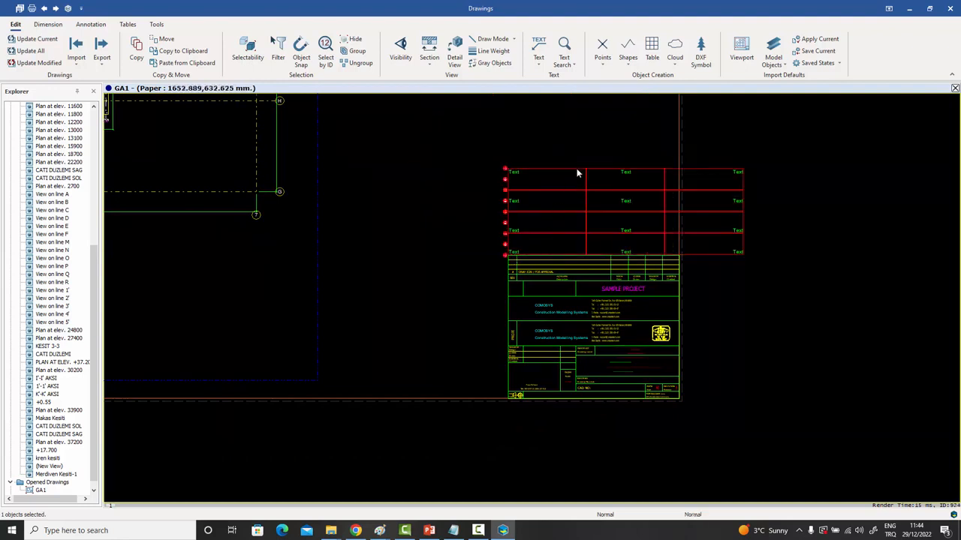
pyautogui.scroll(-2, 581, 167)
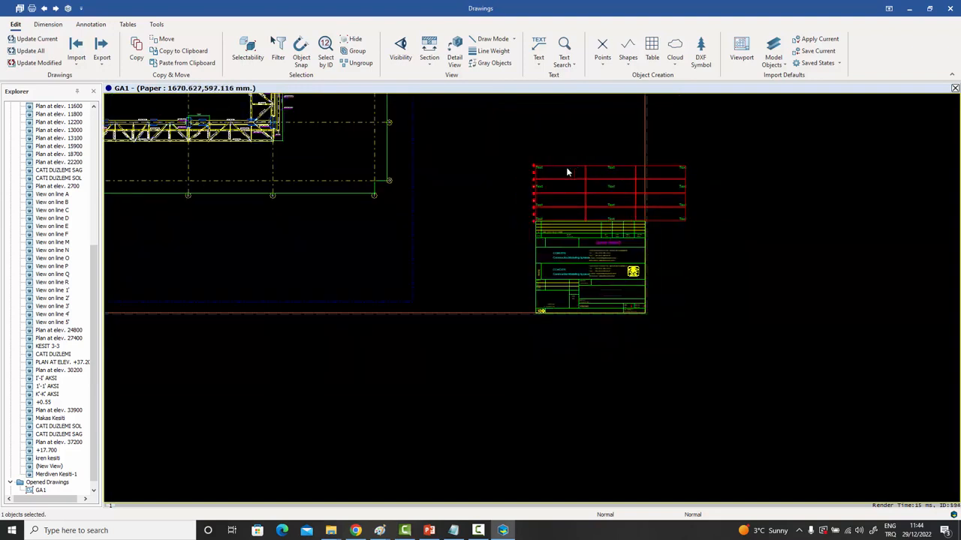
pyautogui.moveTo(565, 168); pyautogui.dragTo(524, 119)
pyautogui.click(658, 159)
pyautogui.moveTo(657, 159); pyautogui.dragTo(658, 292, button='middle')
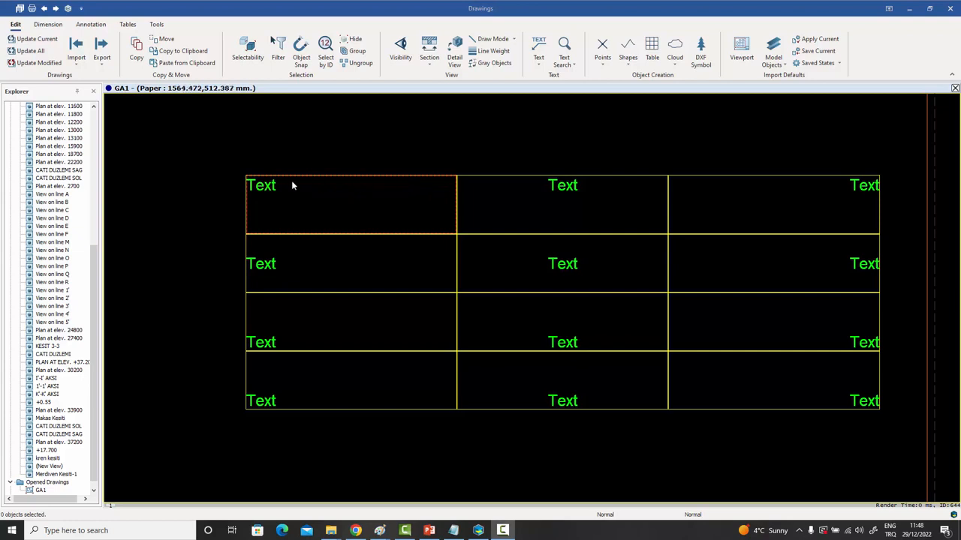
# Edit the top-left cell to read 'Text', 'This is a', 'TEST' on three lines.
pyautogui.doubleClick(265, 187)
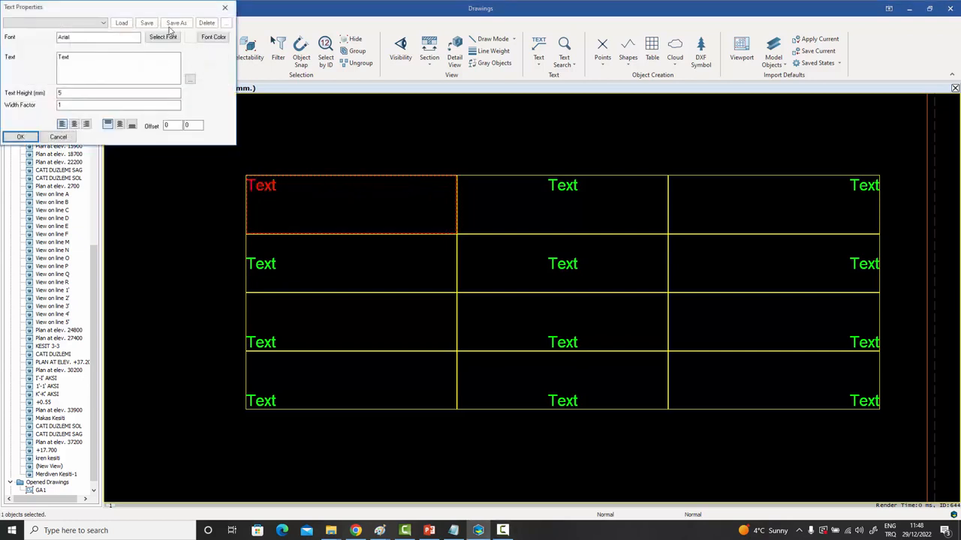
pyautogui.moveTo(166, 9); pyautogui.dragTo(562, 35)
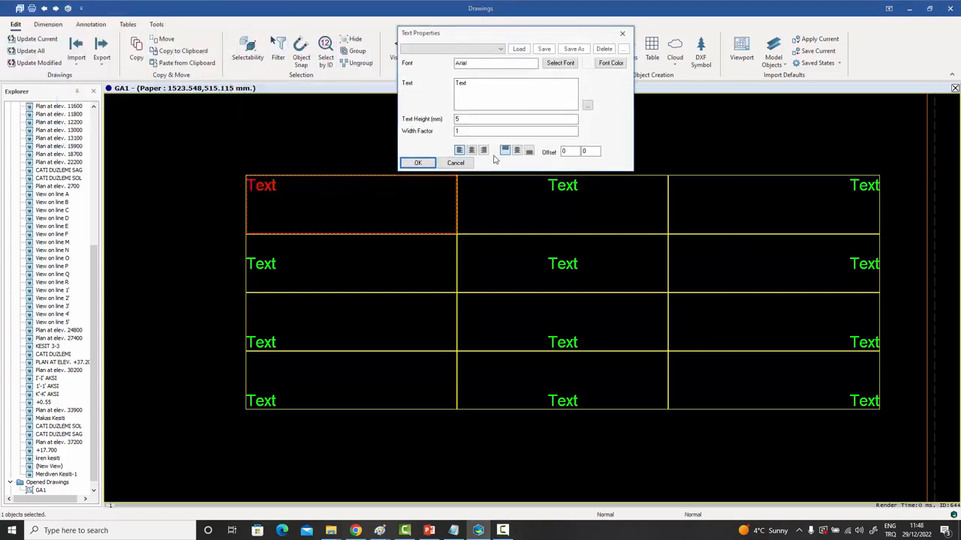
pyautogui.click(478, 82)
pyautogui.write('This is a')
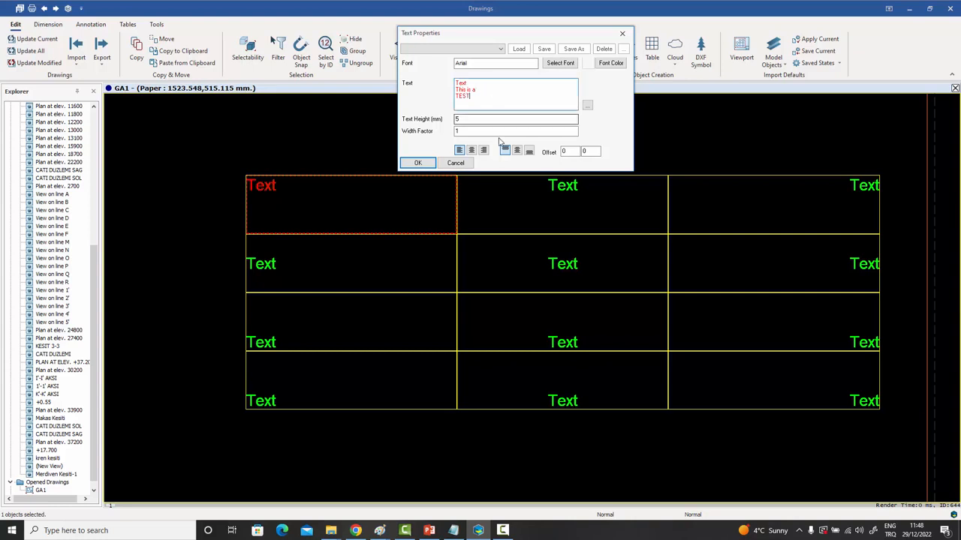
pyautogui.click(416, 164)
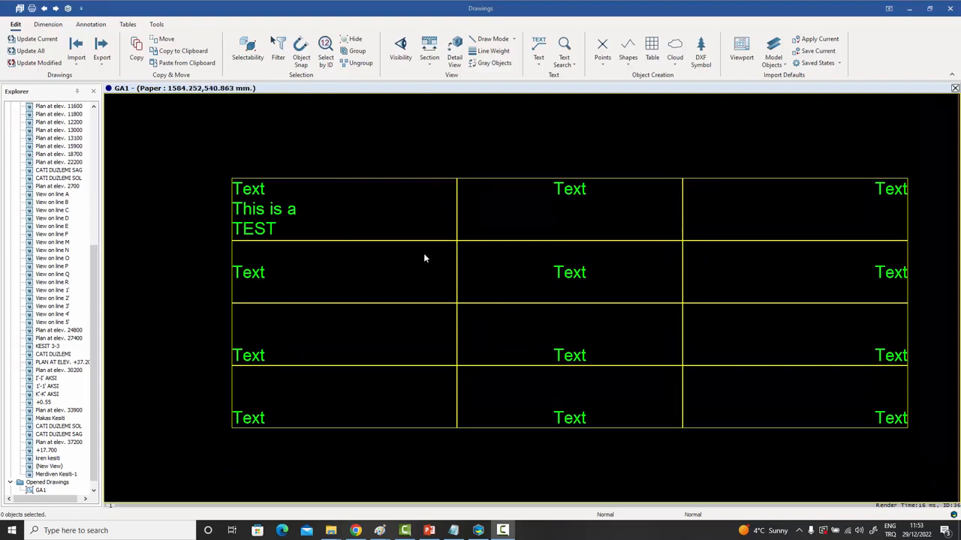
# In the table properties, select row 2 and its first cell in the cell settings.
pyautogui.doubleClick(435, 179)
pyautogui.moveTo(697, 114); pyautogui.dragTo(735, 110)
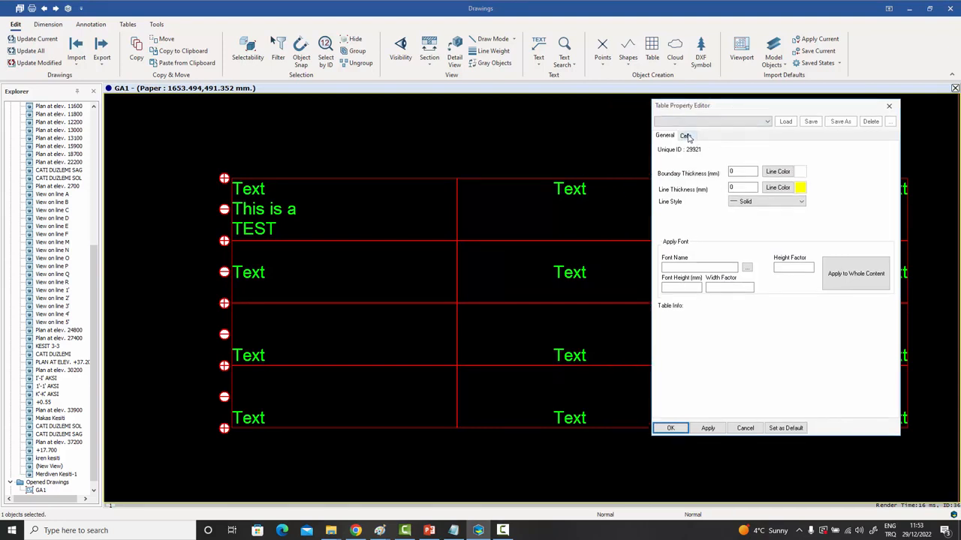
pyautogui.click(685, 135)
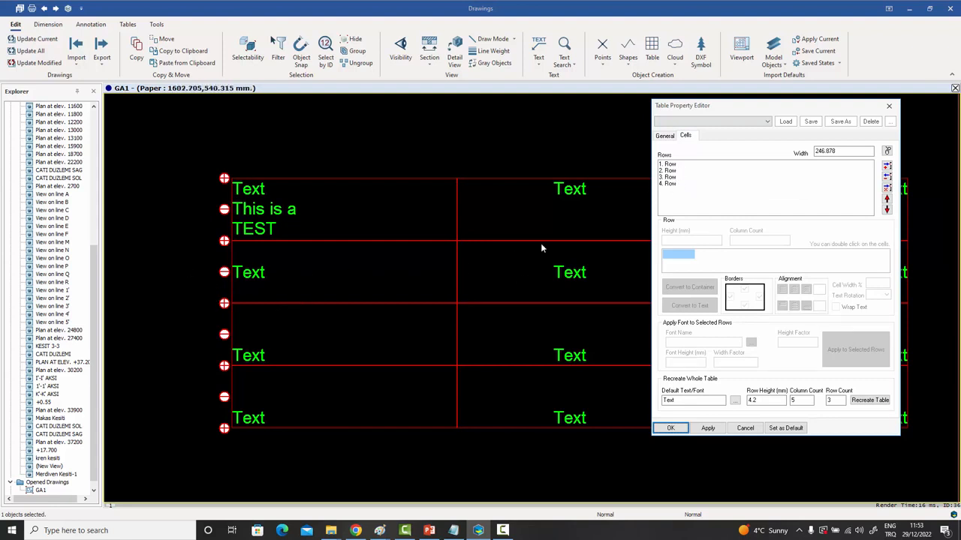
pyautogui.click(671, 170)
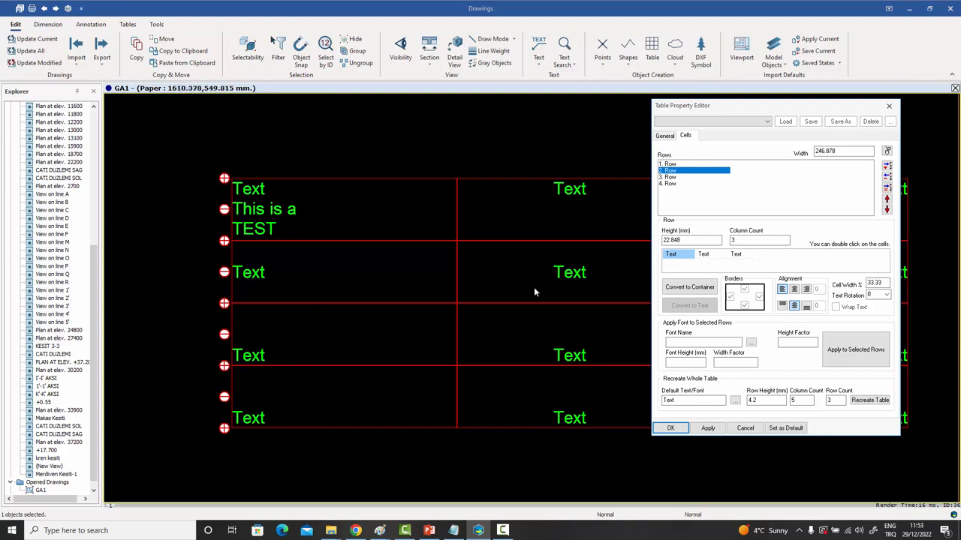
pyautogui.click(711, 256)
pyautogui.click(743, 255)
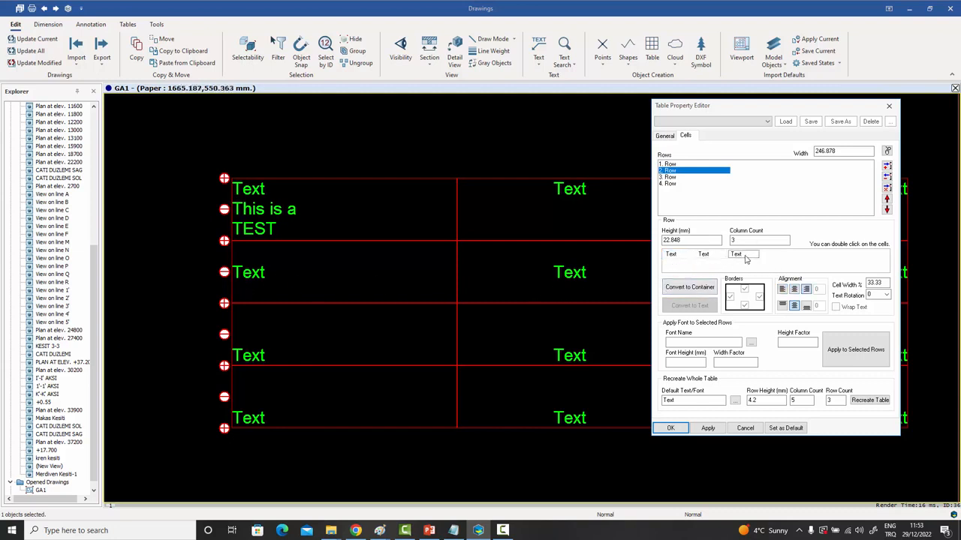
pyautogui.click(672, 256)
pyautogui.click(711, 256)
pyautogui.click(742, 257)
pyautogui.click(673, 257)
# Rotate that cell's text 90° and align it left.
pyautogui.click(887, 295)
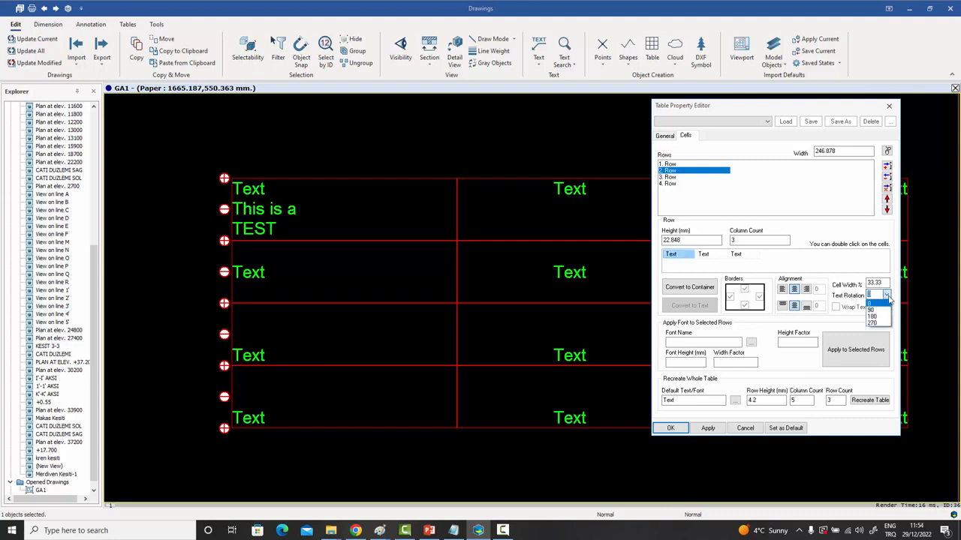
pyautogui.click(884, 310)
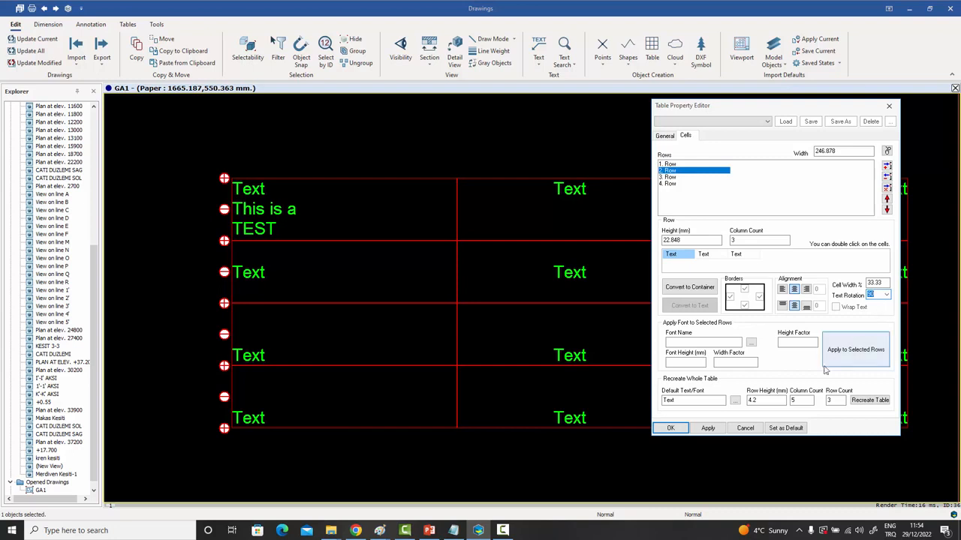
pyautogui.click(705, 429)
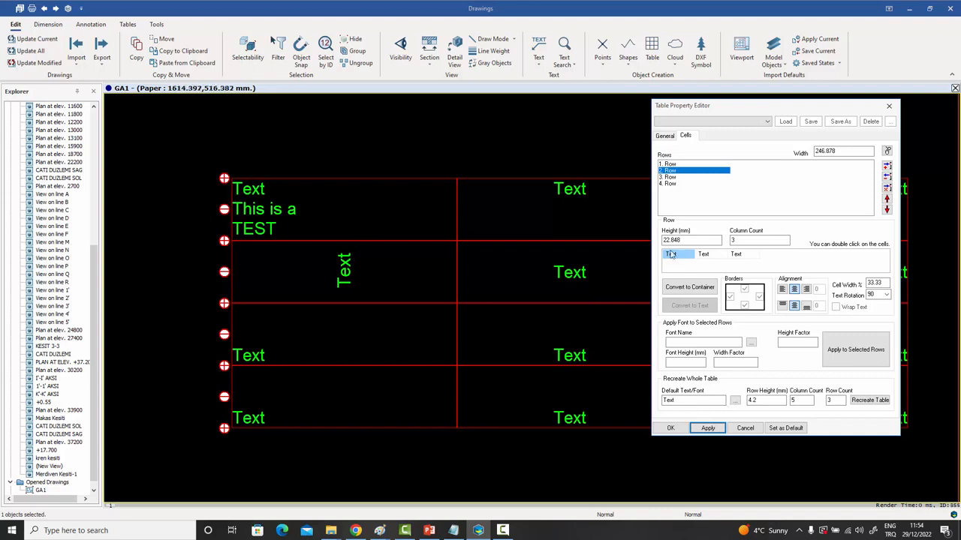
pyautogui.click(782, 289)
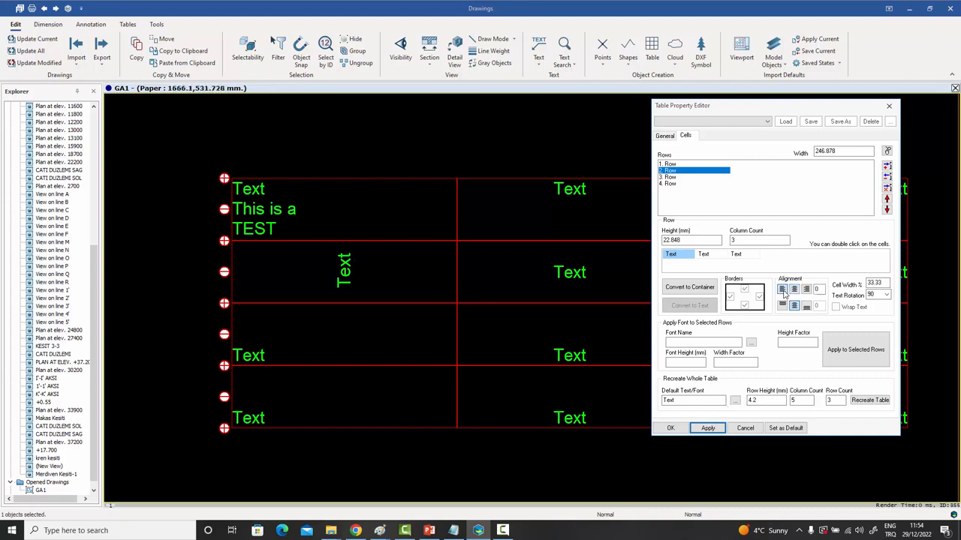
pyautogui.click(707, 428)
# Give the cell text a 5 offset and try a 180° rotation.
pyautogui.click(819, 289)
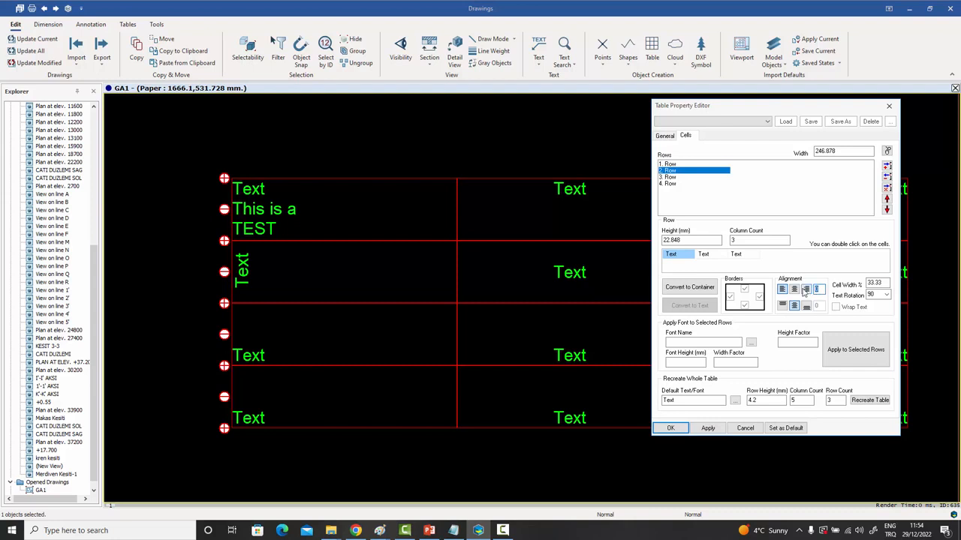
pyautogui.click(707, 429)
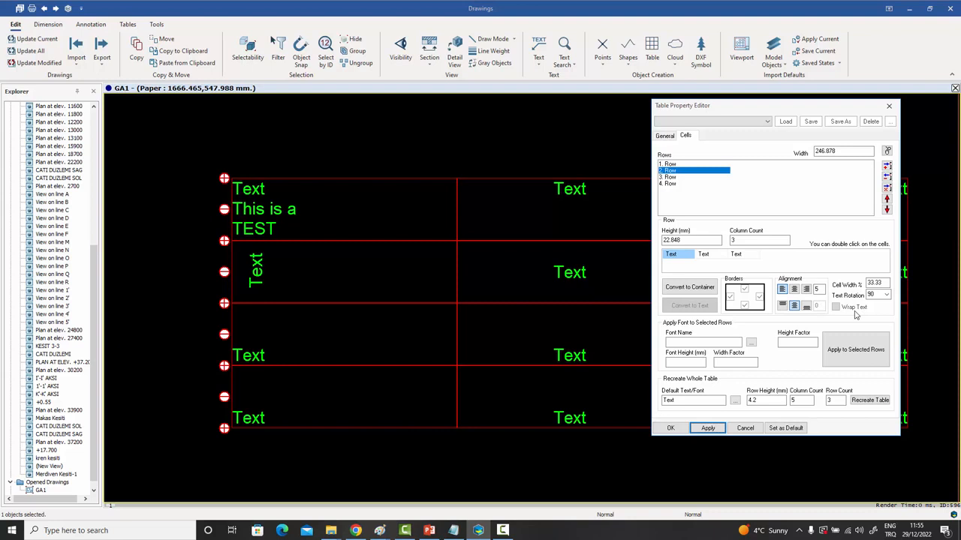
pyautogui.click(887, 295)
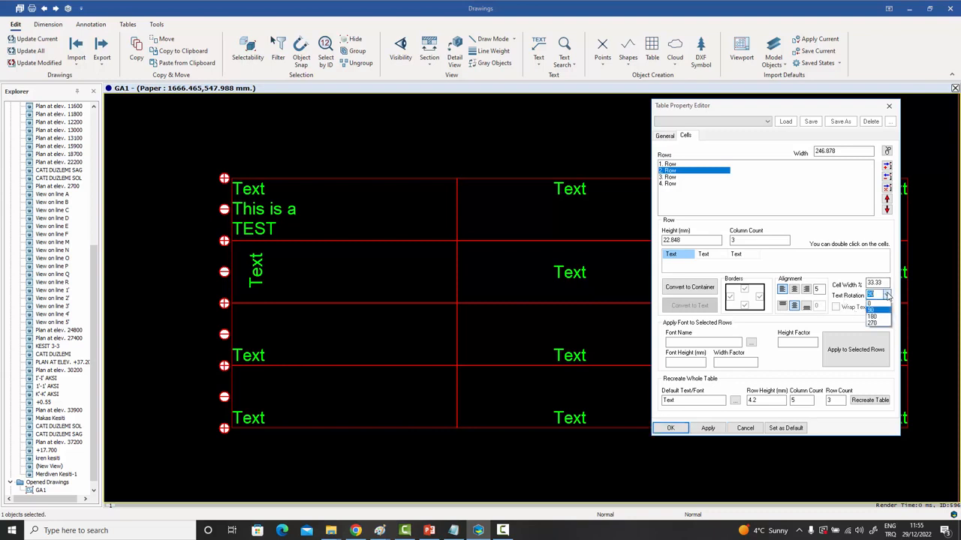
pyautogui.click(883, 316)
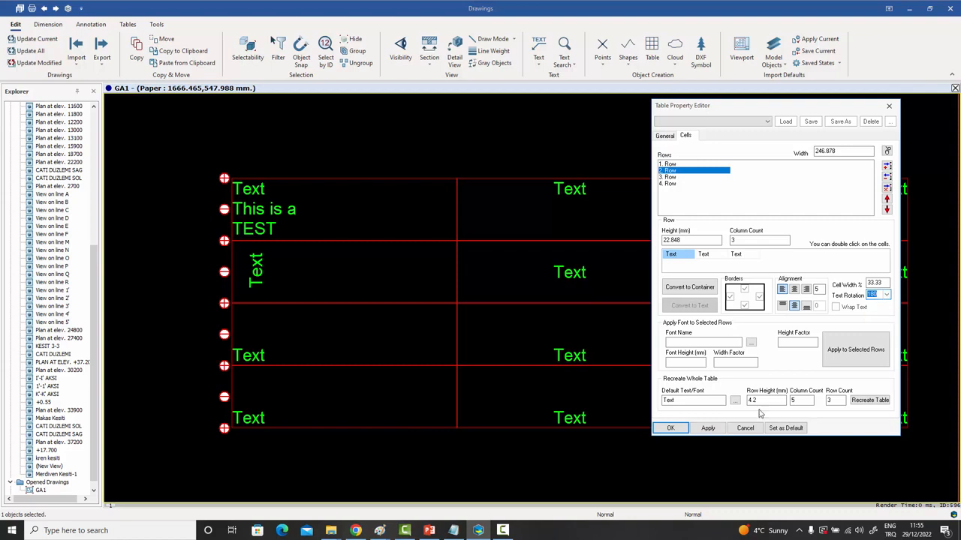
pyautogui.click(708, 428)
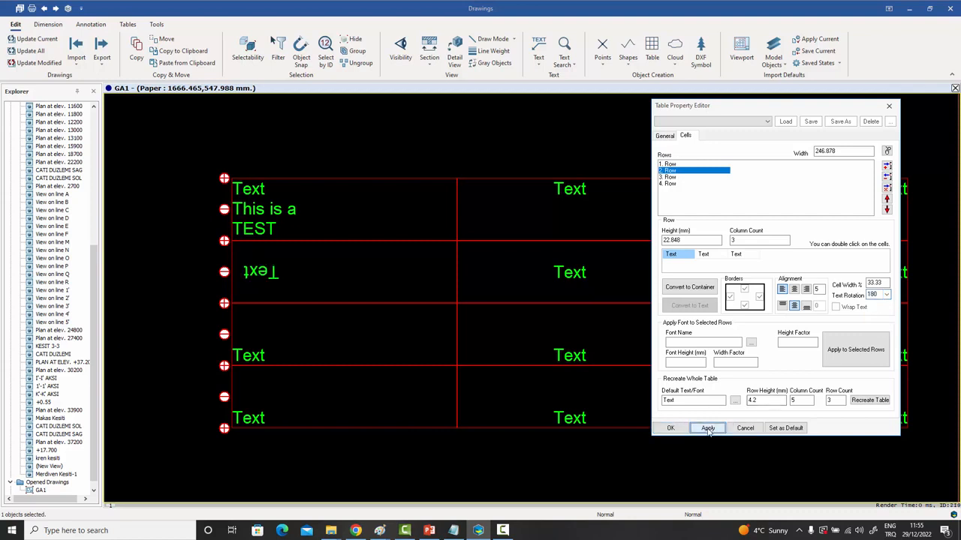
# Try a 270° rotation, then set the text back to 0° and deselect the table.
pyautogui.click(886, 294)
pyautogui.click(878, 323)
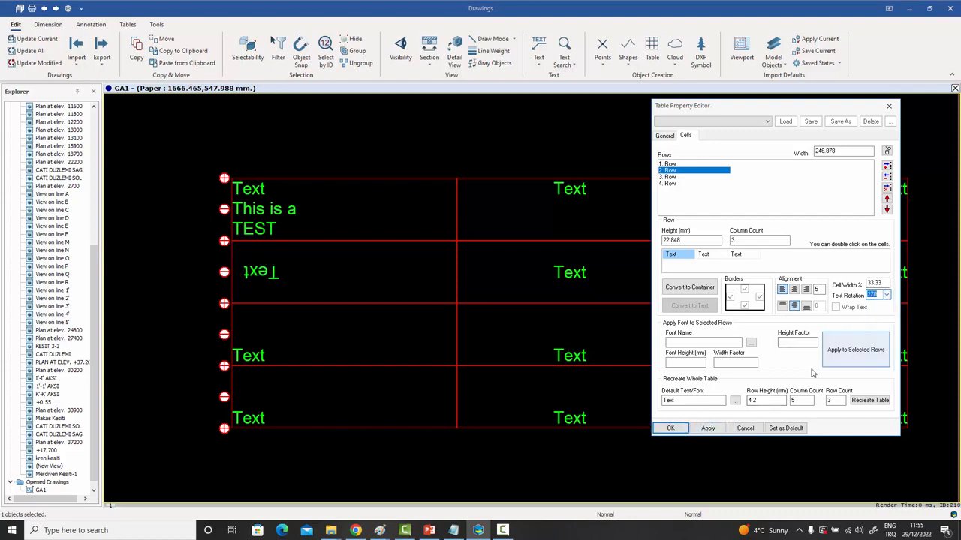
pyautogui.click(706, 428)
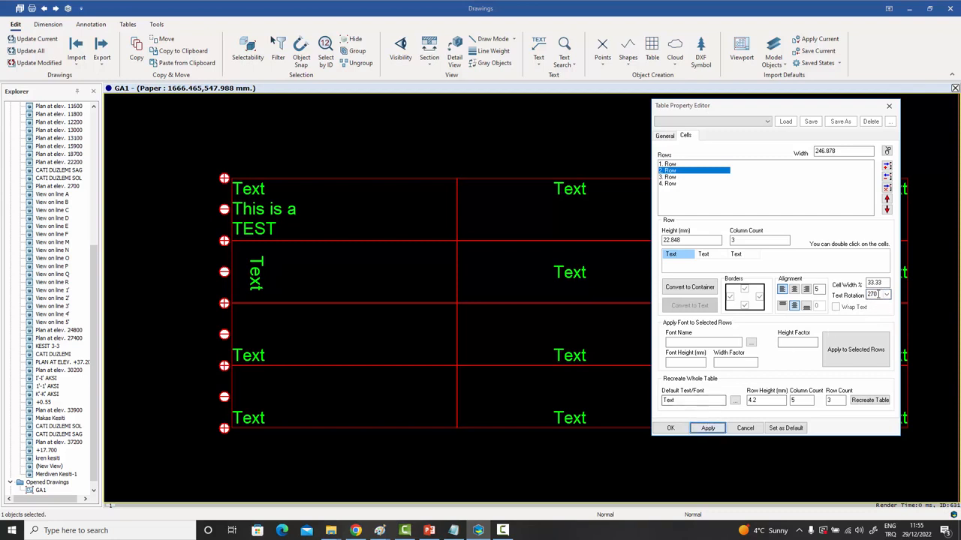
pyautogui.click(875, 294)
pyautogui.click(887, 295)
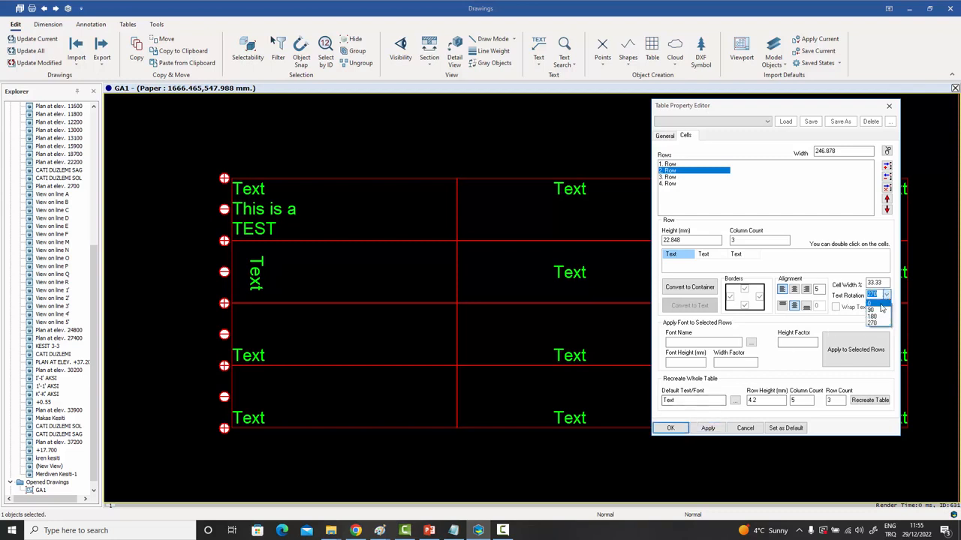
pyautogui.click(873, 303)
pyautogui.click(707, 429)
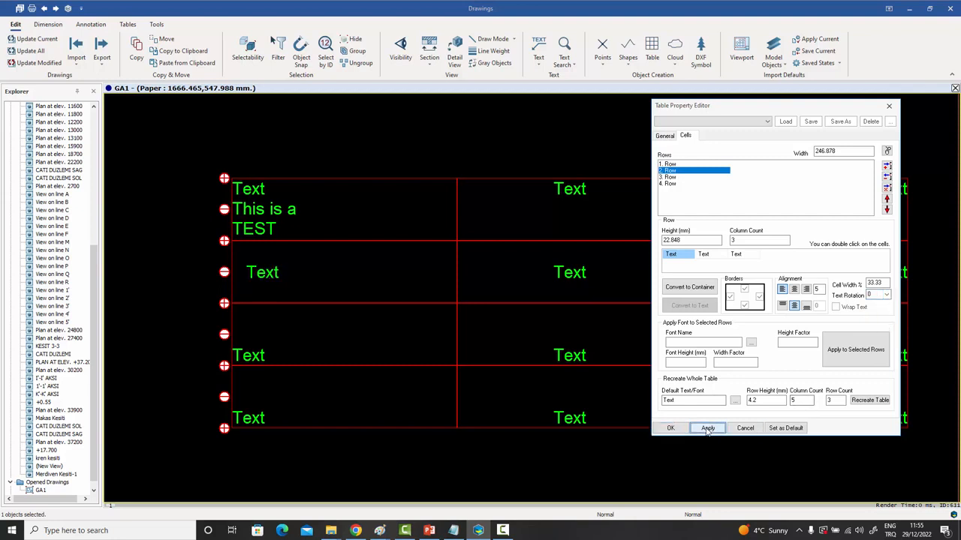
pyautogui.click(282, 148)
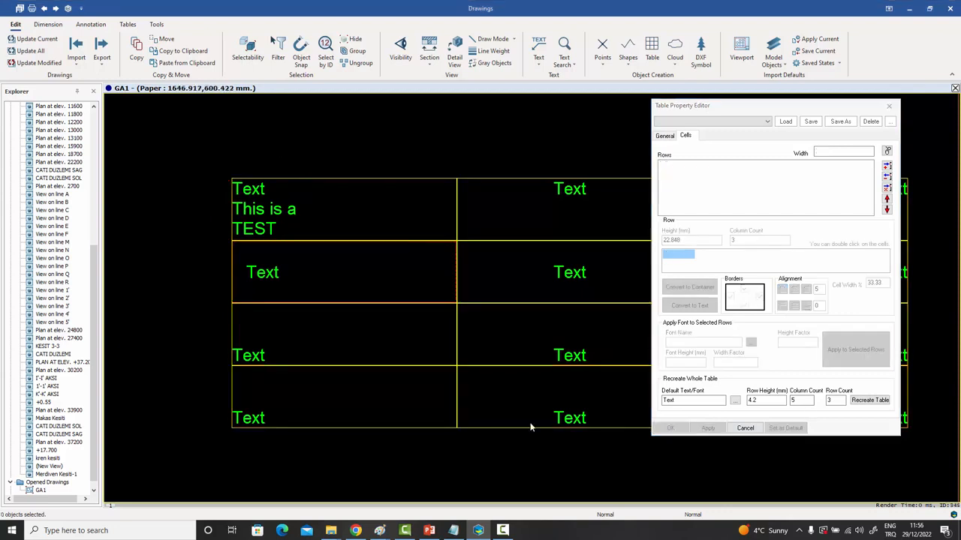
# Replace the cell's Text with 'The quick brown fox jumped over the lazy dog'.
pyautogui.doubleClick(268, 278)
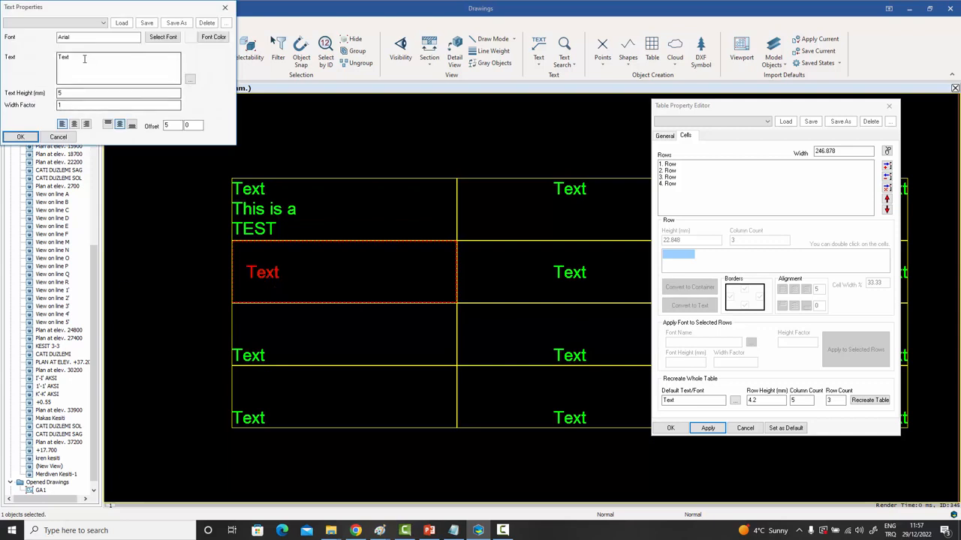
pyautogui.moveTo(84, 58); pyautogui.dragTo(1, 45)
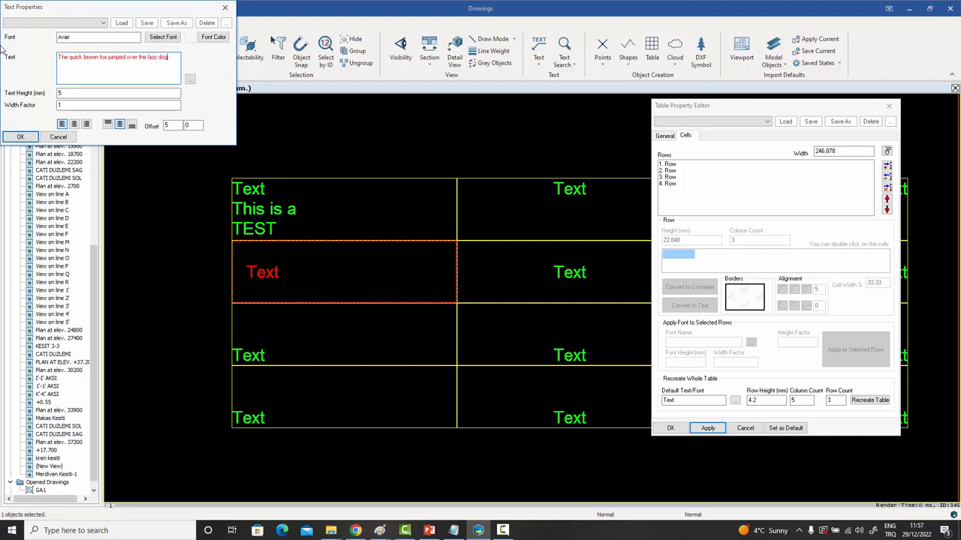
pyautogui.click(21, 136)
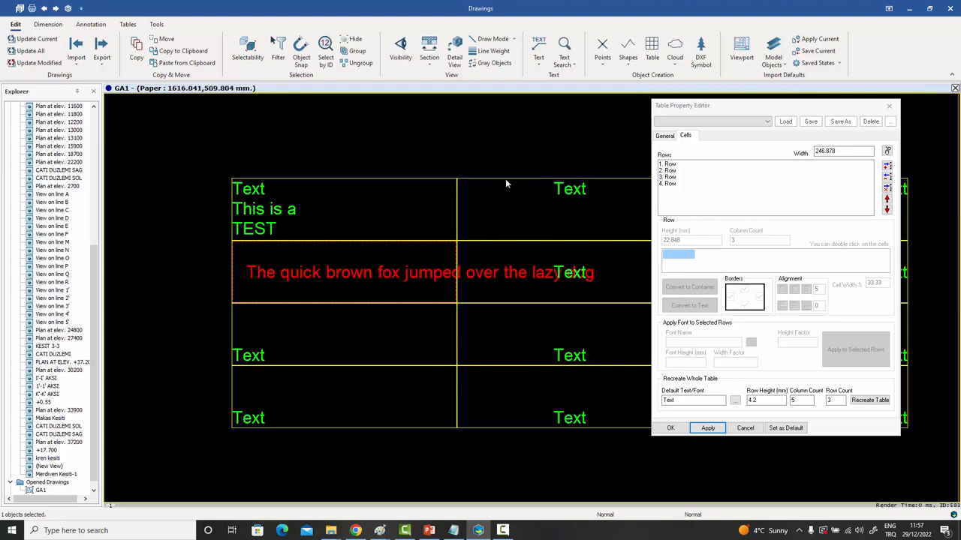
pyautogui.click(673, 172)
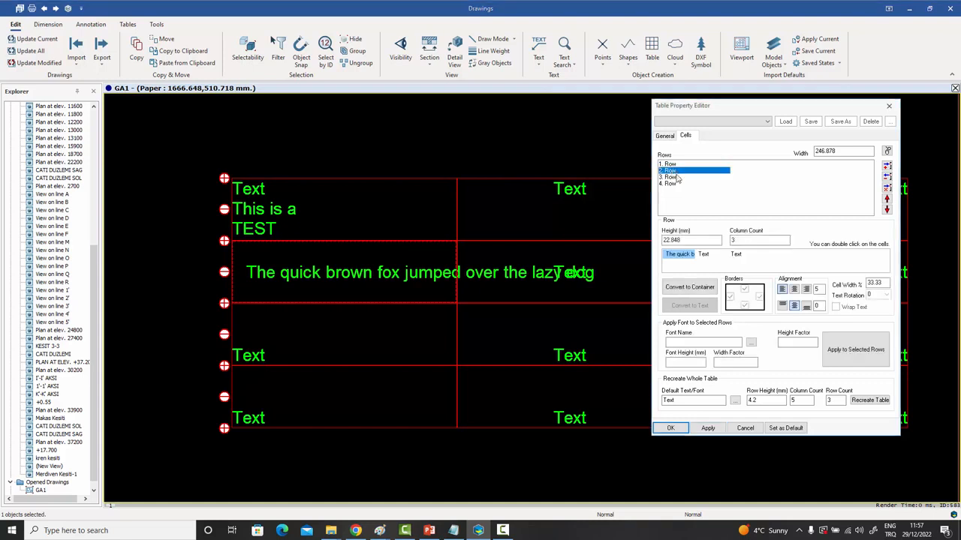
# Turn on text wrapping for the fox sentence cell and rotate its text 90°.
pyautogui.doubleClick(683, 257)
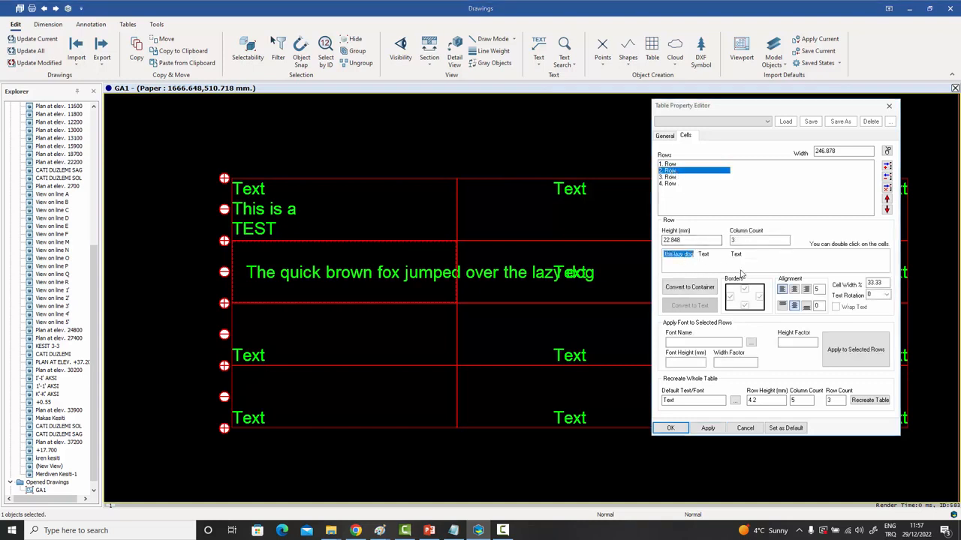
pyautogui.click(836, 308)
pyautogui.click(707, 428)
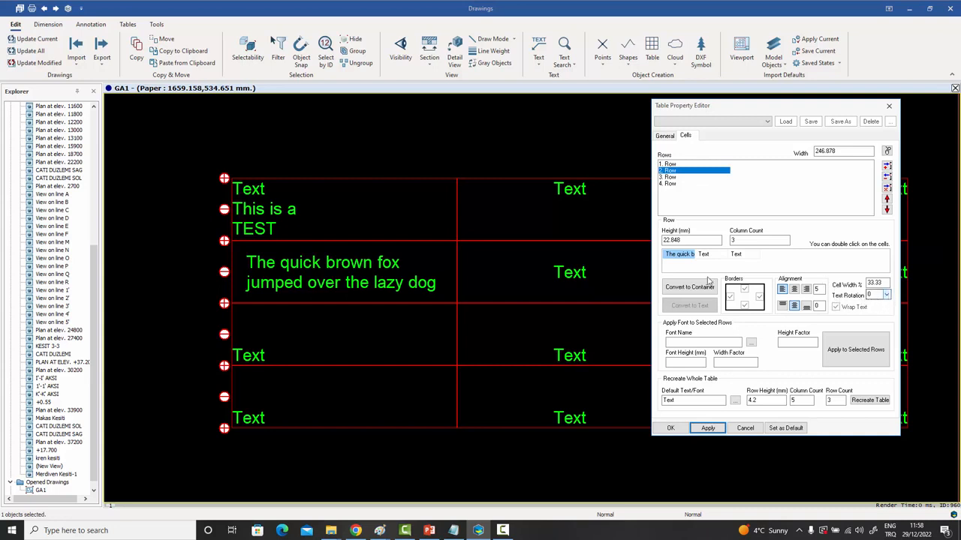
pyautogui.click(886, 294)
pyautogui.click(877, 305)
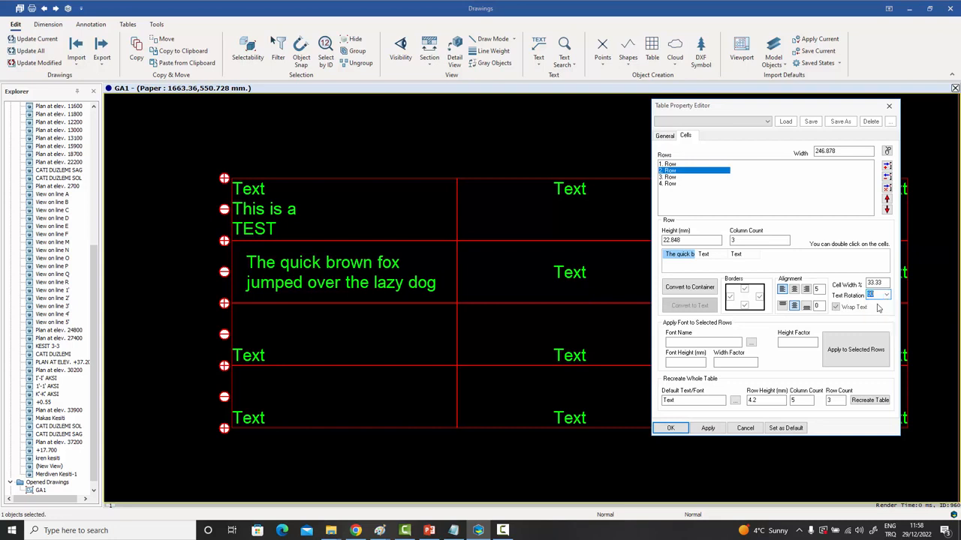
pyautogui.click(708, 428)
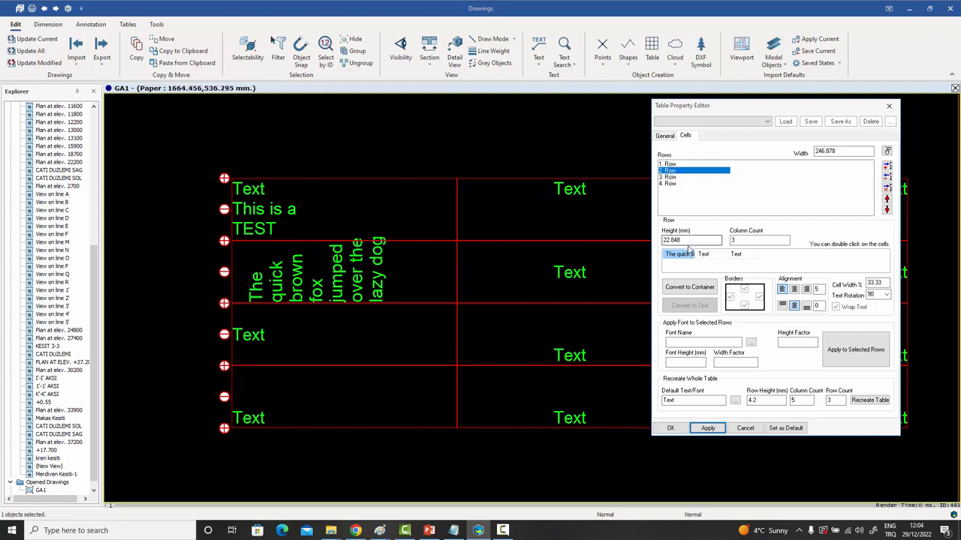
# Set row 2's height to 25 and close the table properties.
pyautogui.doubleClick(686, 240)
pyautogui.write('25')
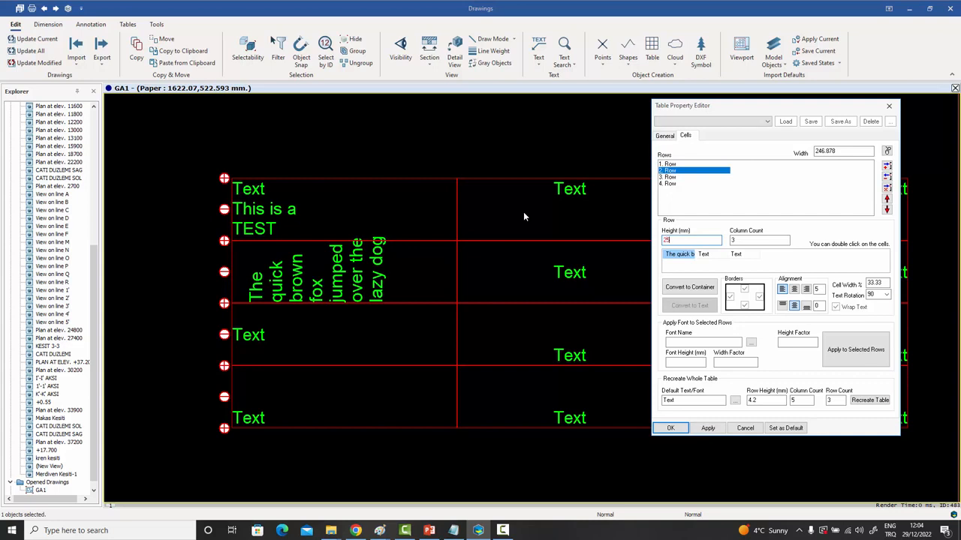
pyautogui.click(707, 428)
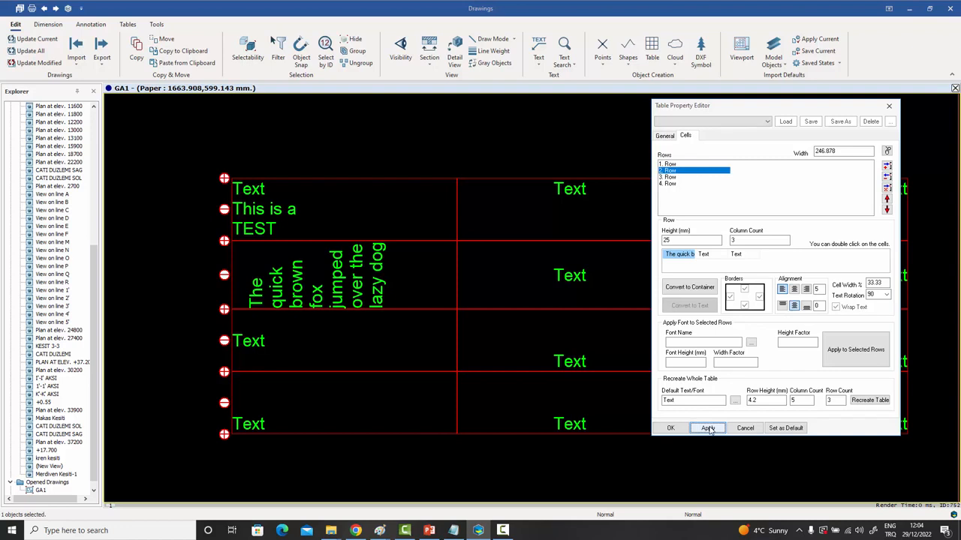
pyautogui.press('Return')
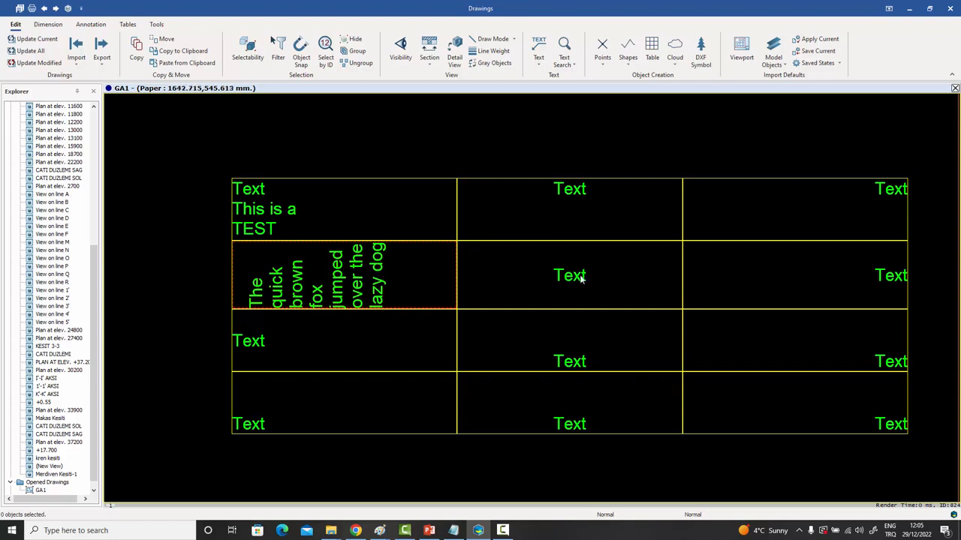
# Merge the vertical sentence cell with its neighbouring Text cell in row 2.
pyautogui.click(378, 289)
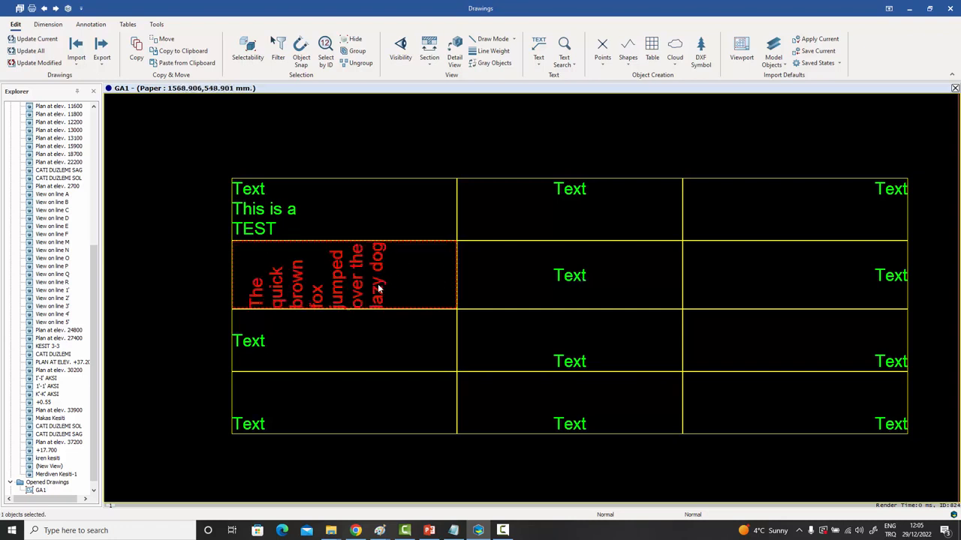
pyautogui.keyDown('shift'); pyautogui.click(576, 279); pyautogui.keyUp('shift')
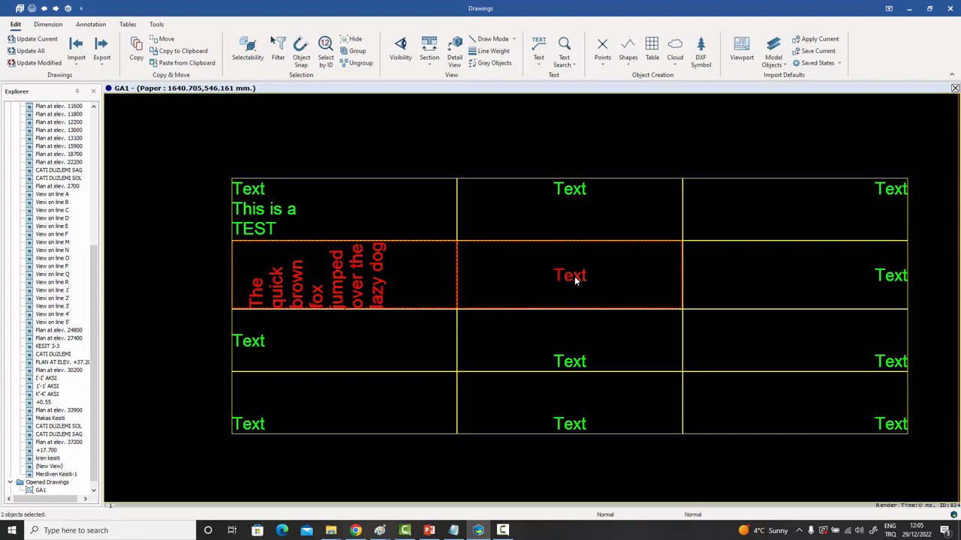
pyautogui.rightClick(575, 279)
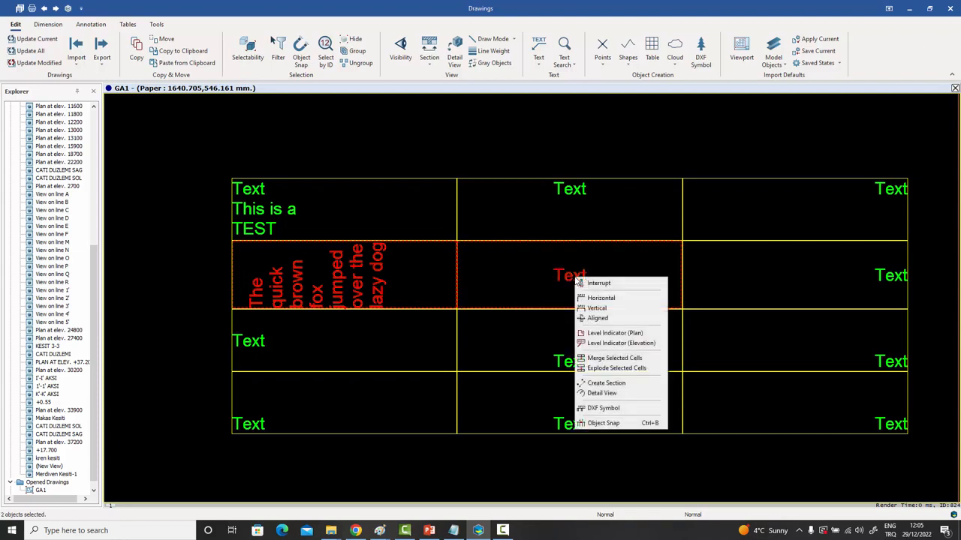
pyautogui.click(611, 359)
pyautogui.click(486, 123)
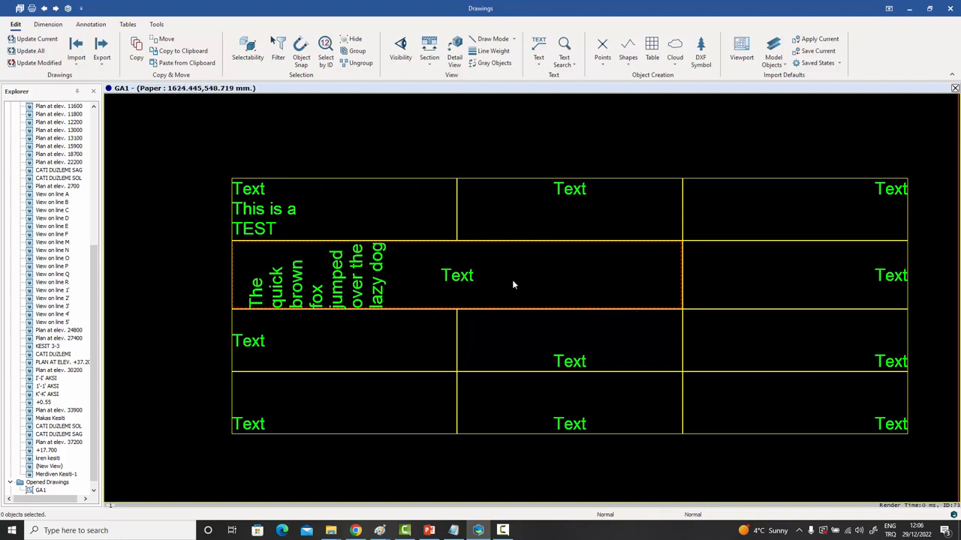
# Right-align the merged cell's Text and give it a 12 offset.
pyautogui.doubleClick(465, 277)
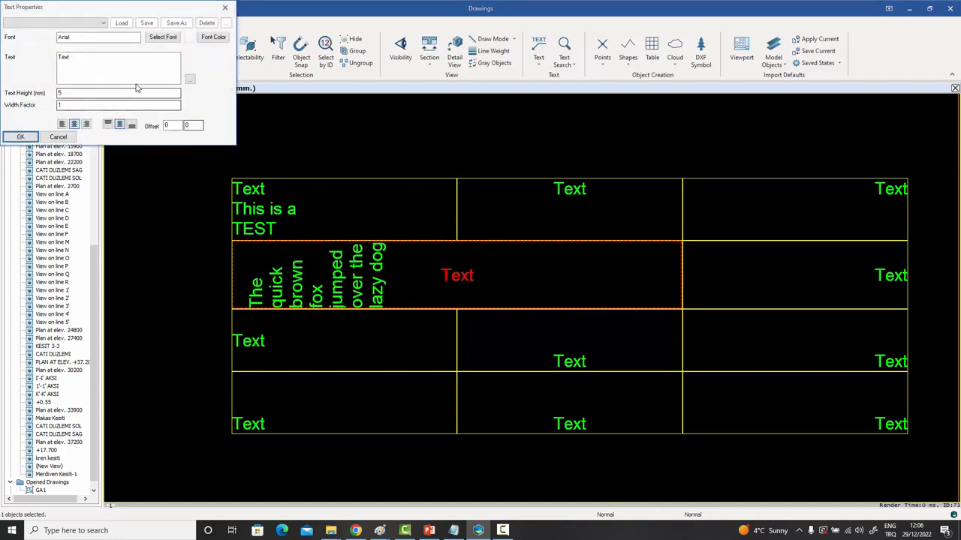
pyautogui.click(86, 125)
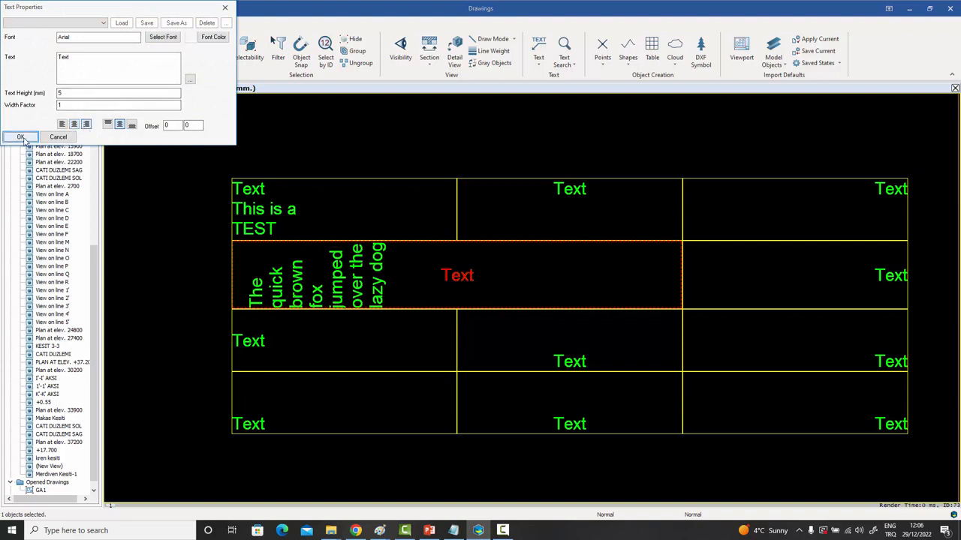
pyautogui.click(20, 136)
pyautogui.doubleClick(665, 276)
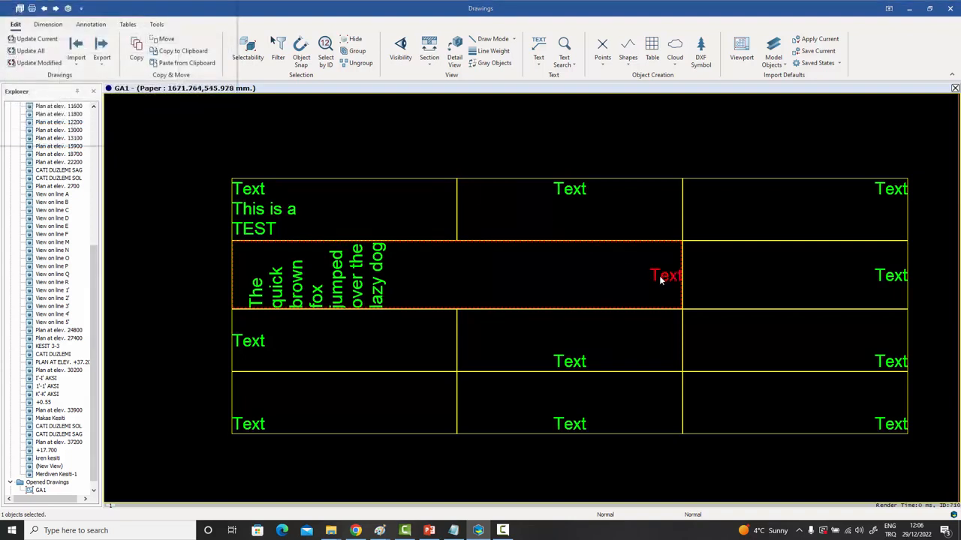
pyautogui.doubleClick(180, 125)
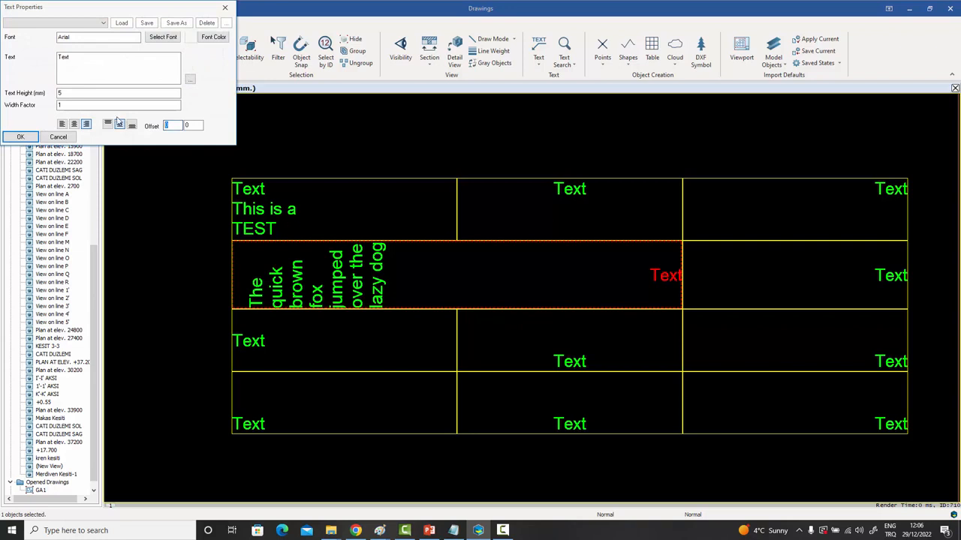
pyautogui.write('12')
pyautogui.click(21, 137)
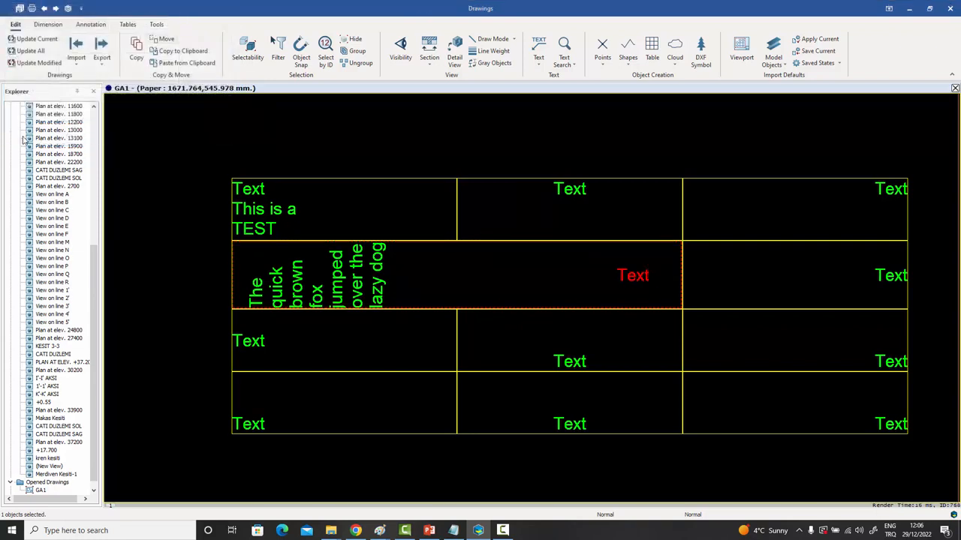
pyautogui.click(385, 144)
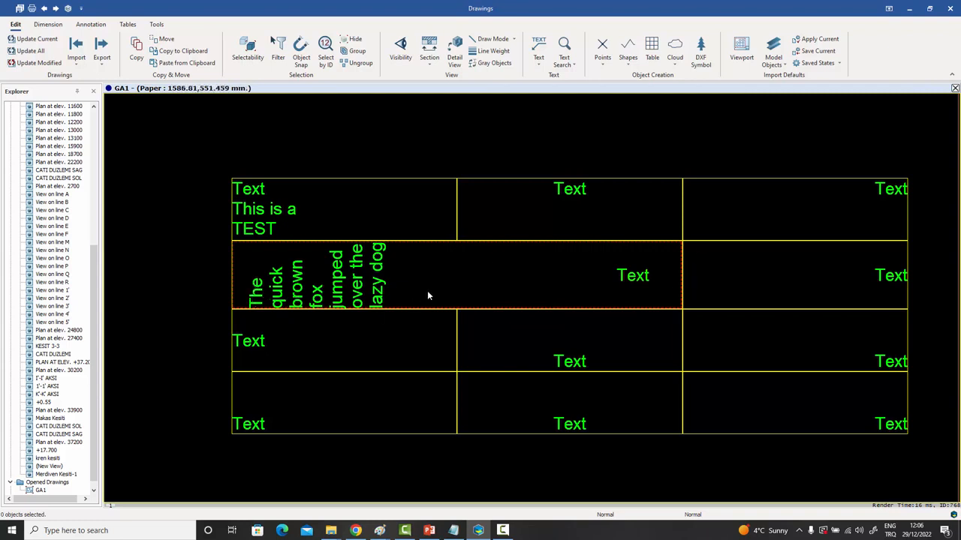
# Split the merged row-2 cell back into separate cells.
pyautogui.click(380, 285)
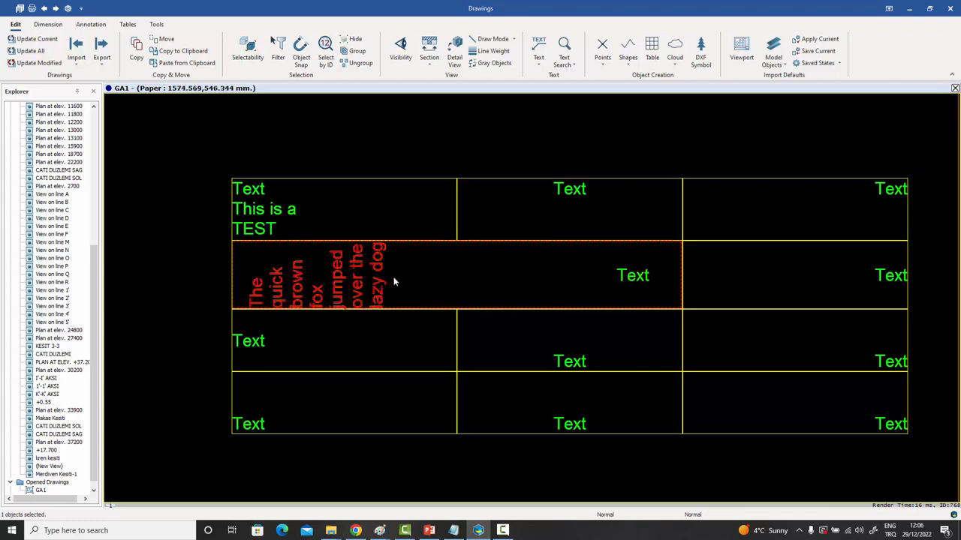
pyautogui.rightClick(394, 281)
pyautogui.click(442, 373)
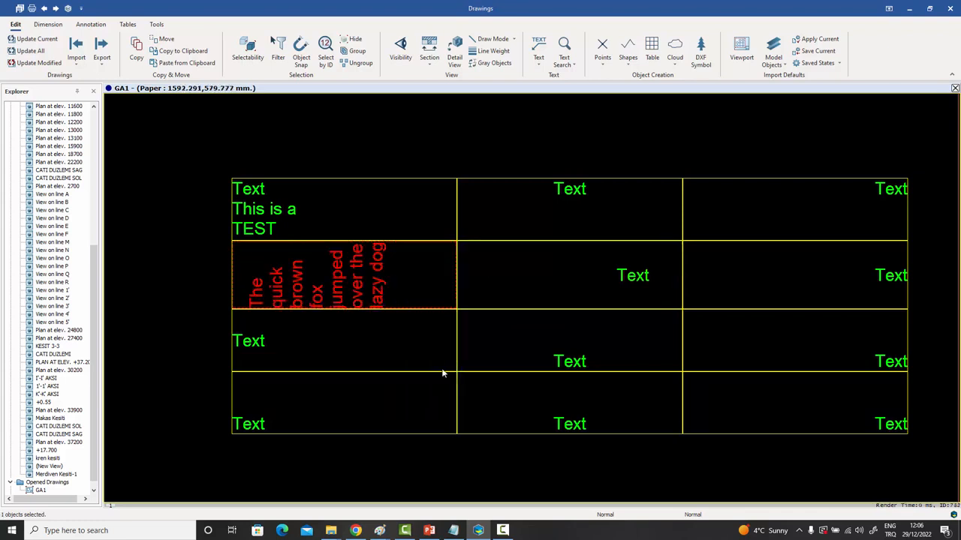
pyautogui.click(526, 250)
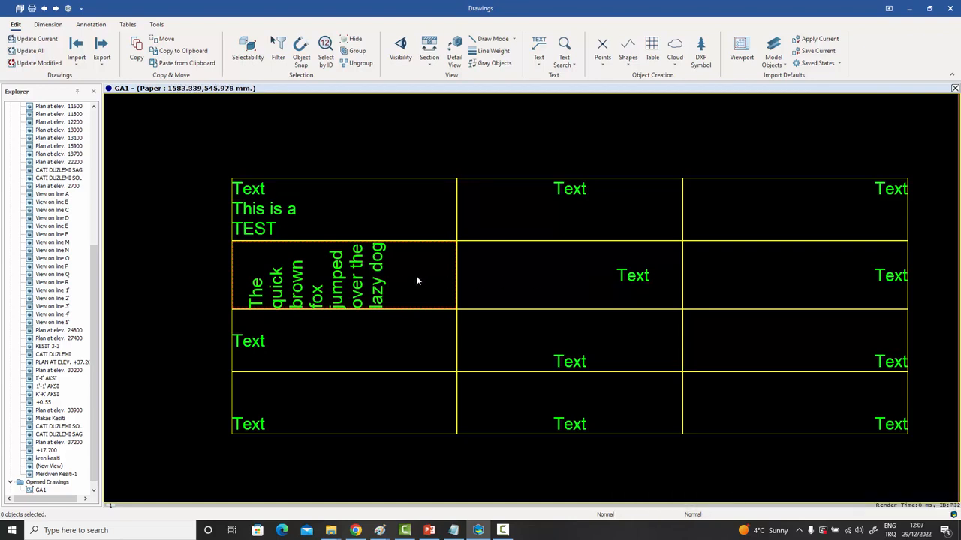
# Merge the vertical sentence cell with the third-row Text cell below it.
pyautogui.click(350, 302)
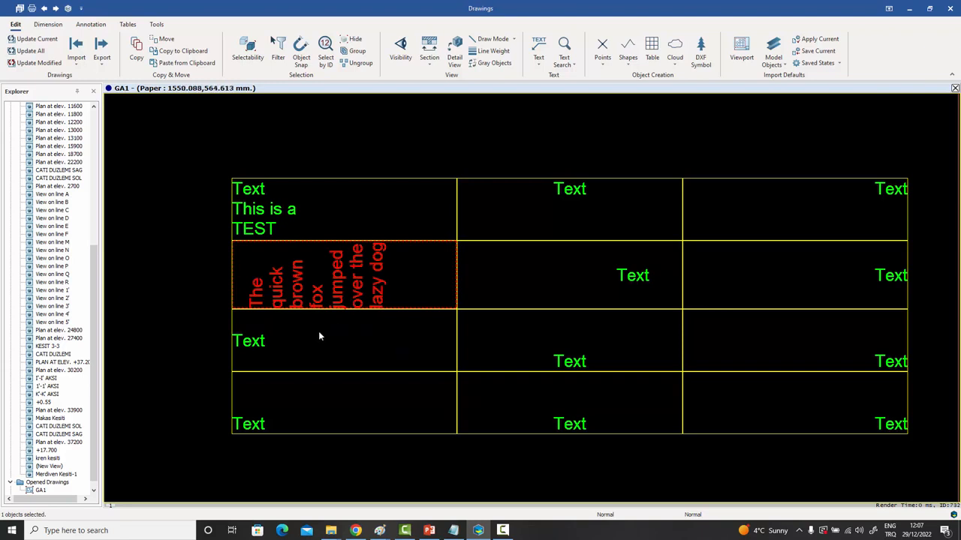
pyautogui.keyDown('shift'); pyautogui.click(253, 343); pyautogui.keyUp('shift')
pyautogui.rightClick(253, 344)
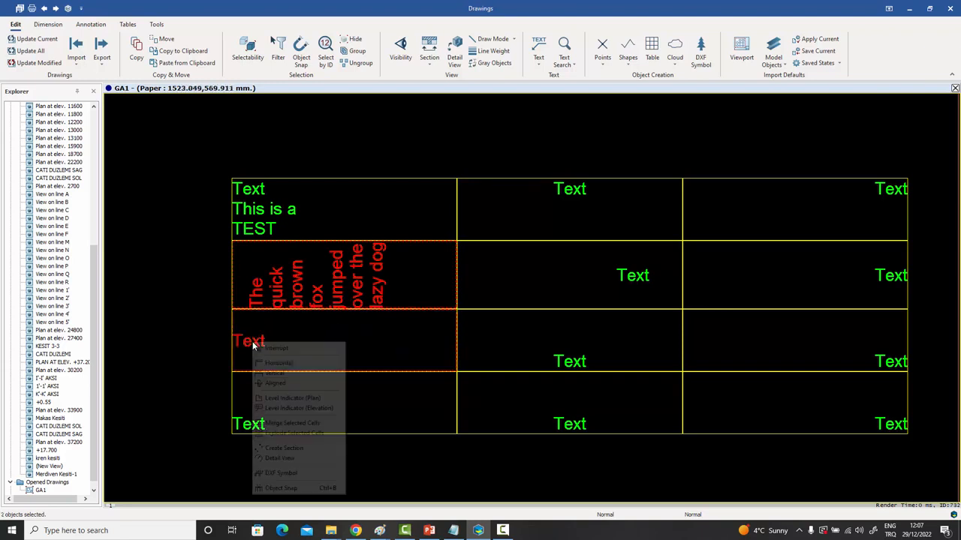
pyautogui.click(278, 425)
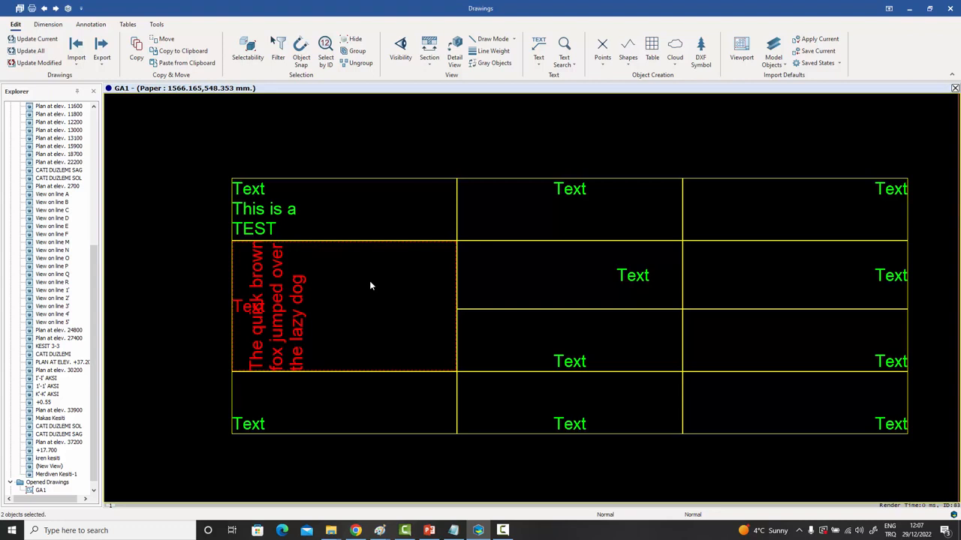
# Centre-align the lone Text label beside the vertical sentence, with 0 offset.
pyautogui.doubleClick(240, 306)
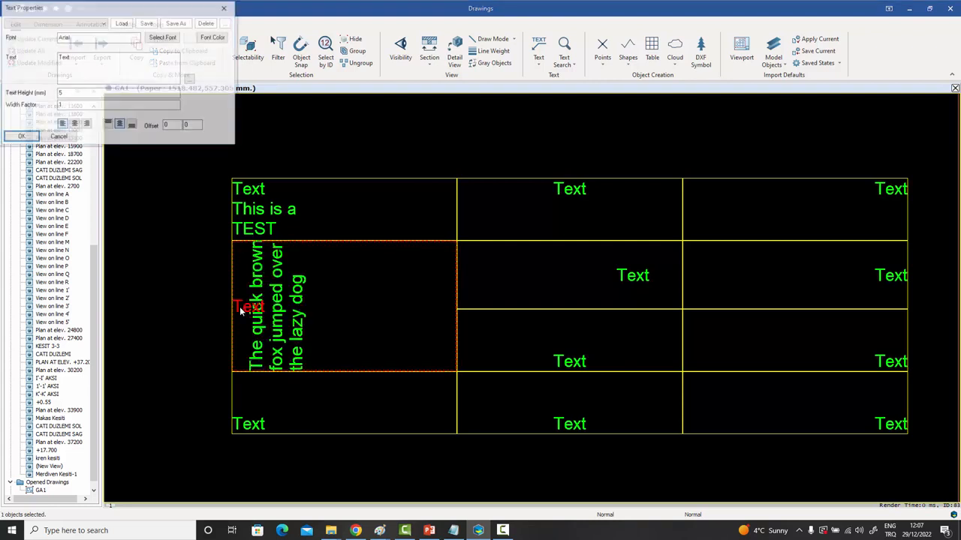
pyautogui.click(86, 124)
pyautogui.click(21, 137)
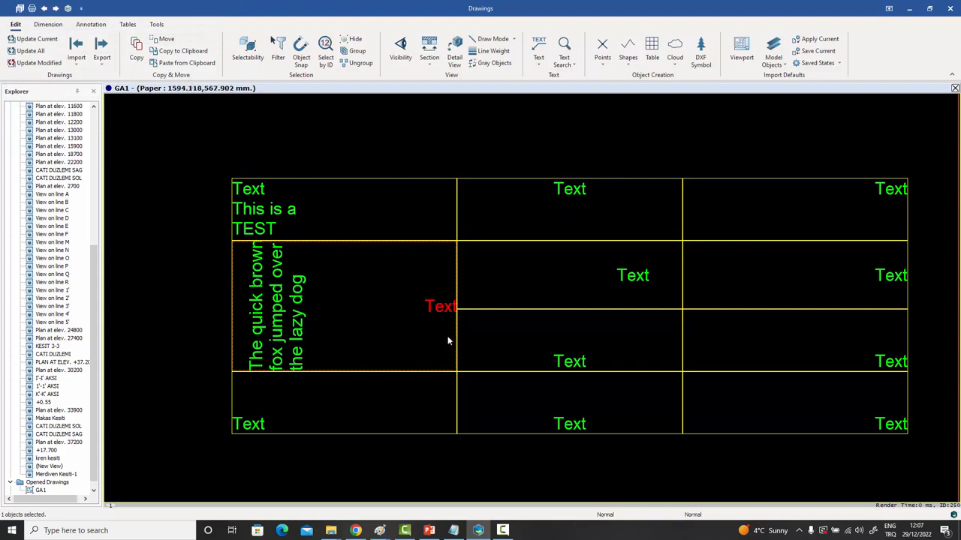
pyautogui.doubleClick(438, 308)
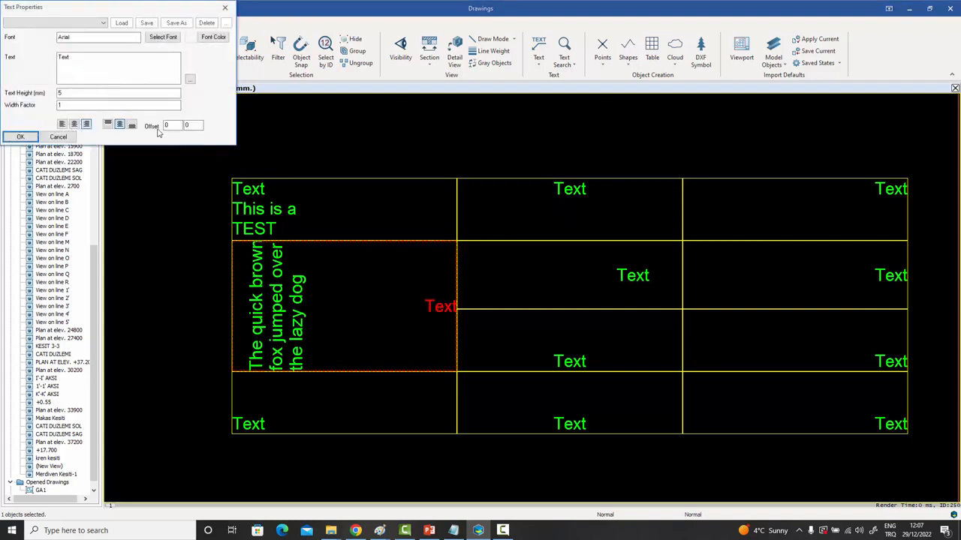
pyautogui.click(75, 125)
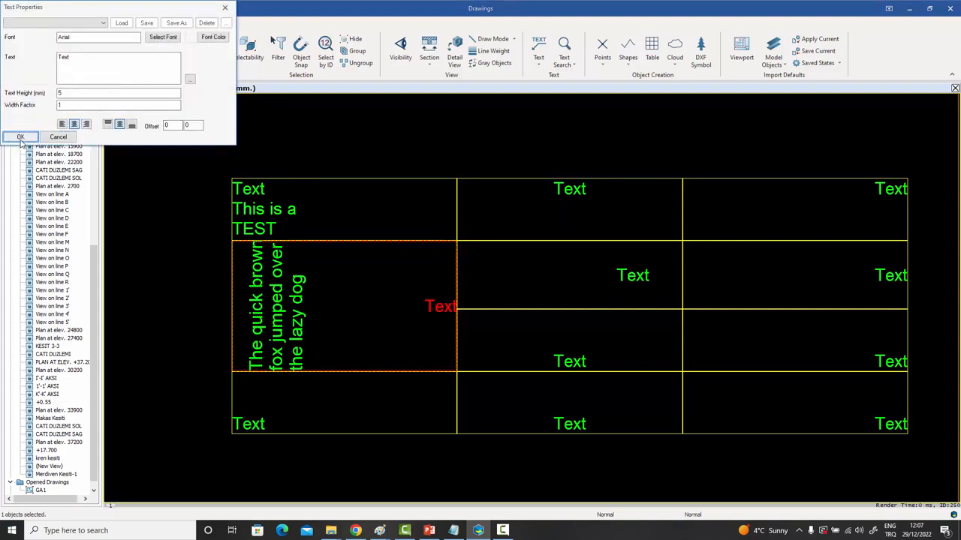
pyautogui.click(21, 137)
pyautogui.click(363, 156)
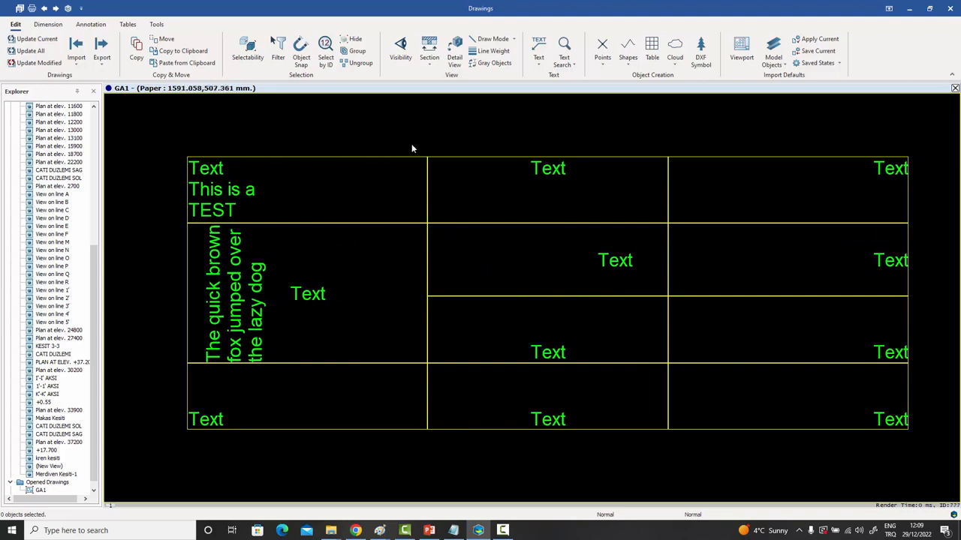
# Select the GA1 table and add three new rows at its bottom.
pyautogui.click(392, 157)
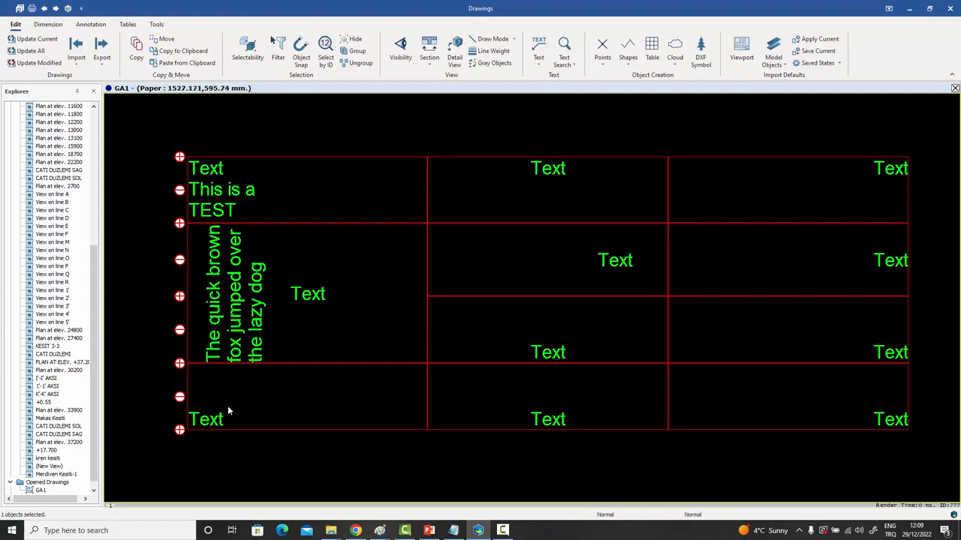
pyautogui.click(179, 432)
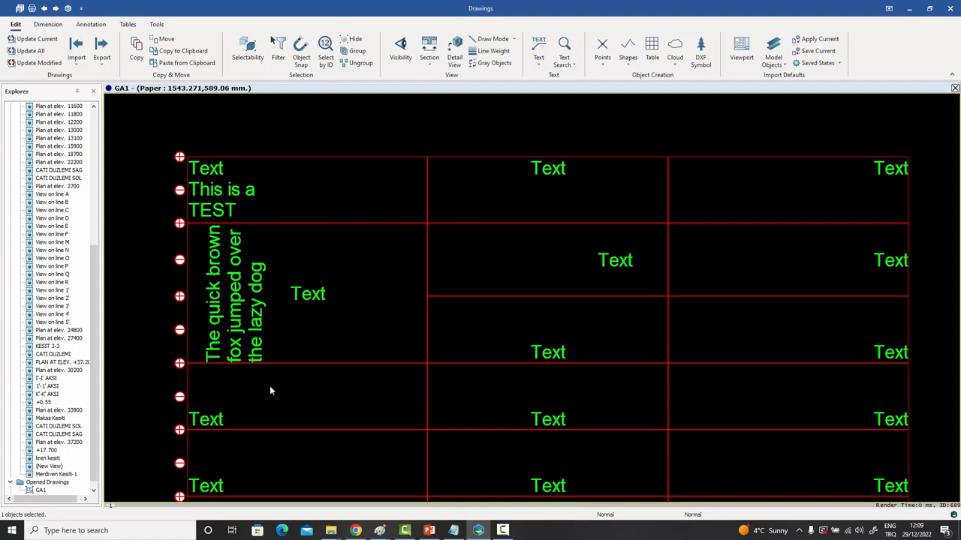
pyautogui.scroll(-2, 269, 386)
pyautogui.moveTo(294, 413); pyautogui.dragTo(316, 281, button='middle')
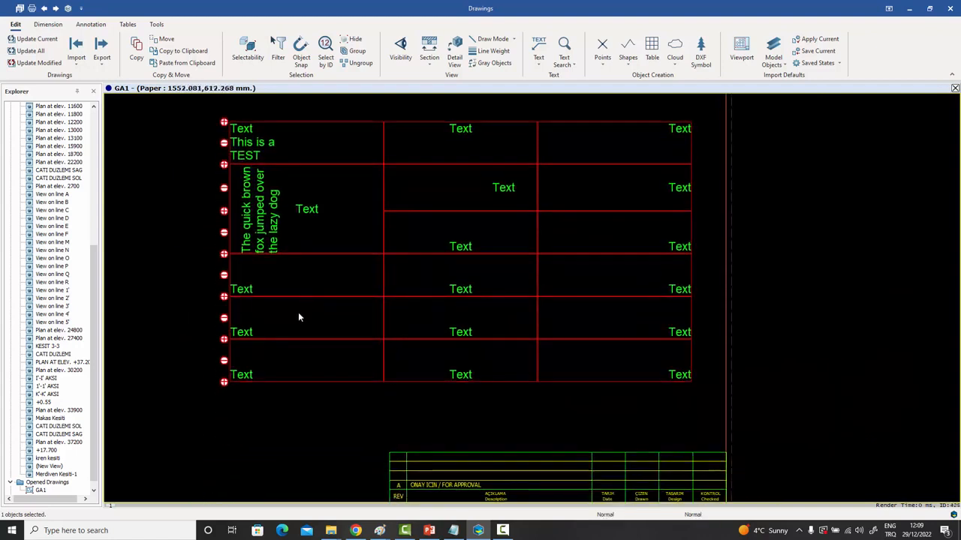
pyautogui.moveTo(299, 313); pyautogui.dragTo(301, 265, button='middle')
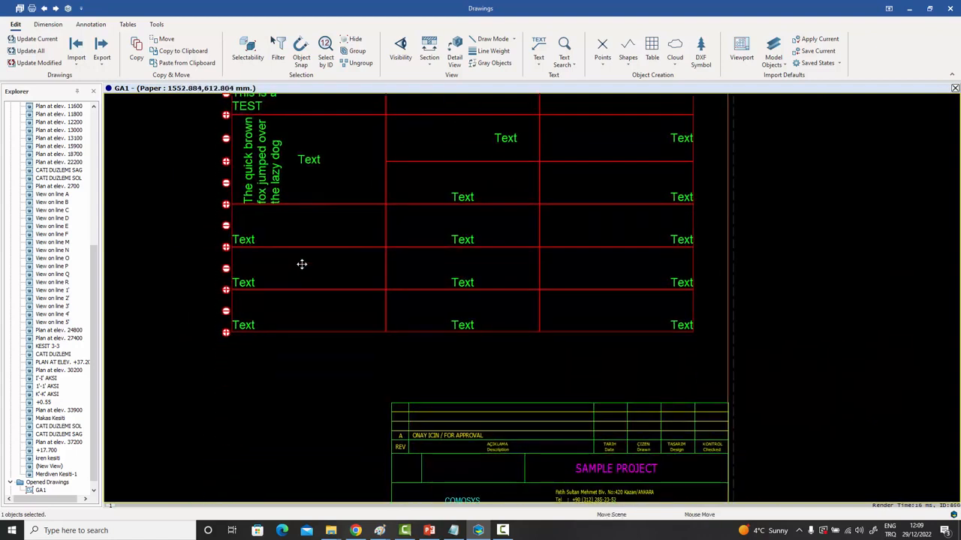
pyautogui.click(226, 332)
pyautogui.click(226, 375)
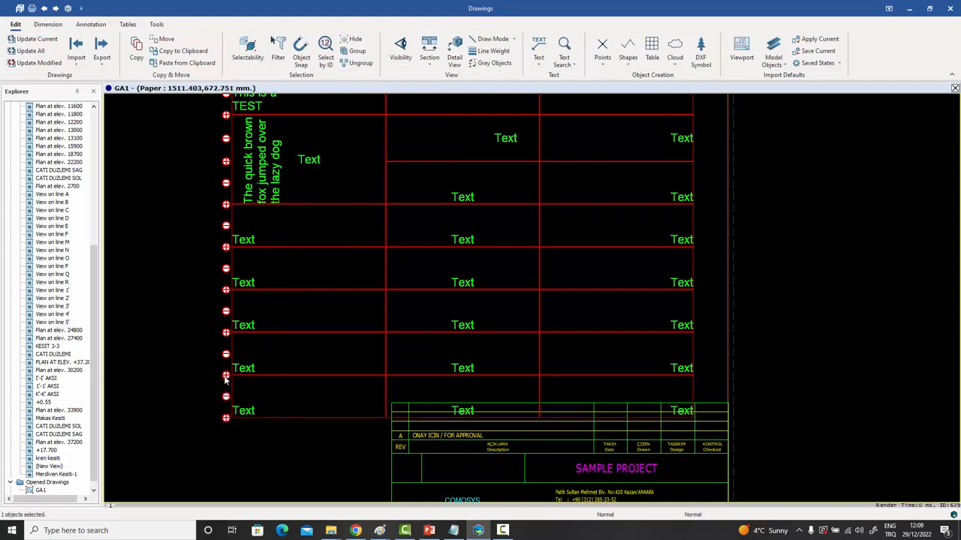
# Move the table just above the title block, right edges aligned, and remove one bottom row.
pyautogui.scroll(-2, 201, 366)
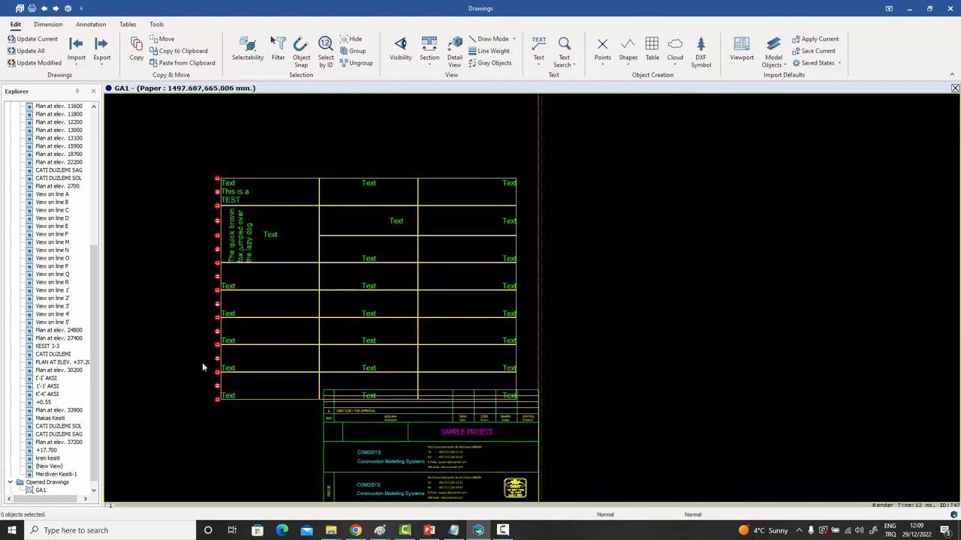
pyautogui.moveTo(410, 180); pyautogui.dragTo(428, 169)
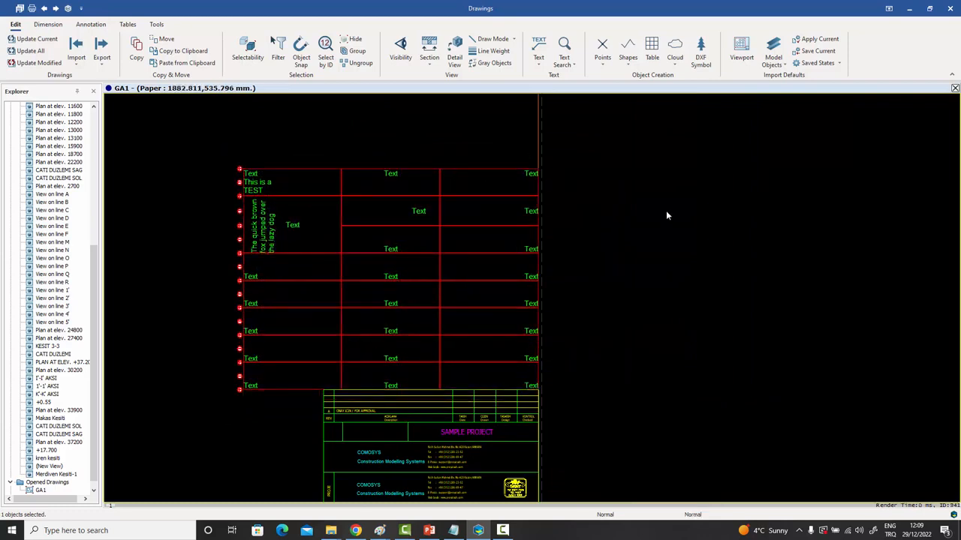
pyautogui.click(617, 335)
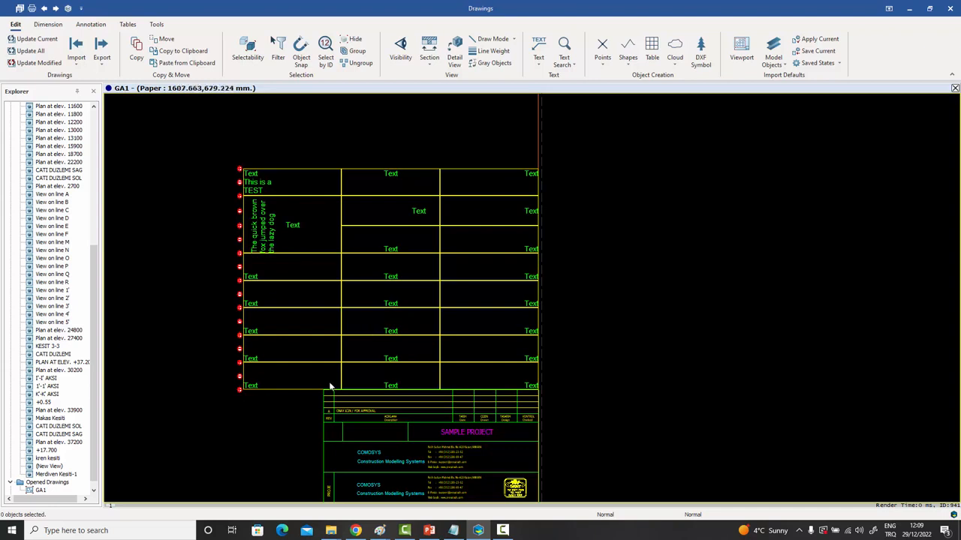
pyautogui.click(280, 389)
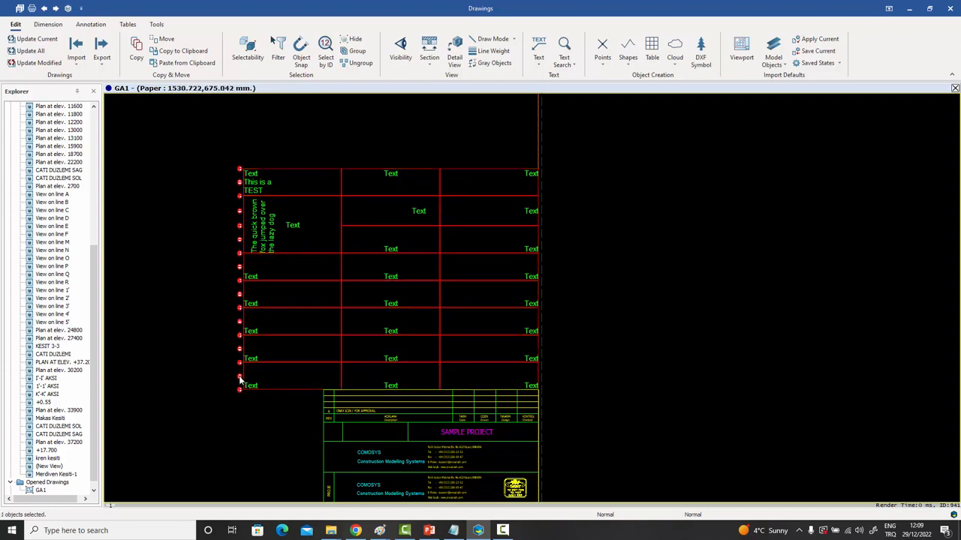
pyautogui.click(239, 376)
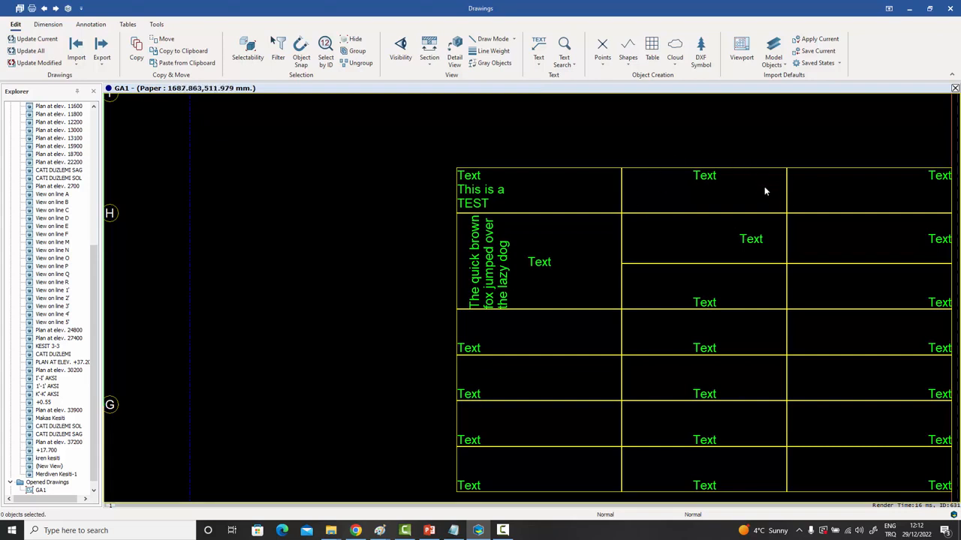
# Draw a small circle left of the table with a short horizontal line from its right edge.
pyautogui.click(629, 66)
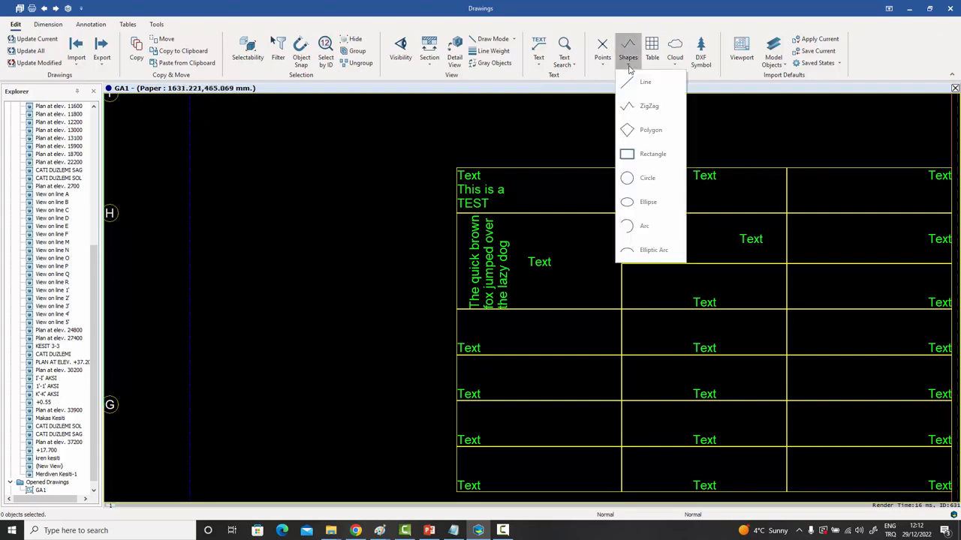
pyautogui.click(634, 178)
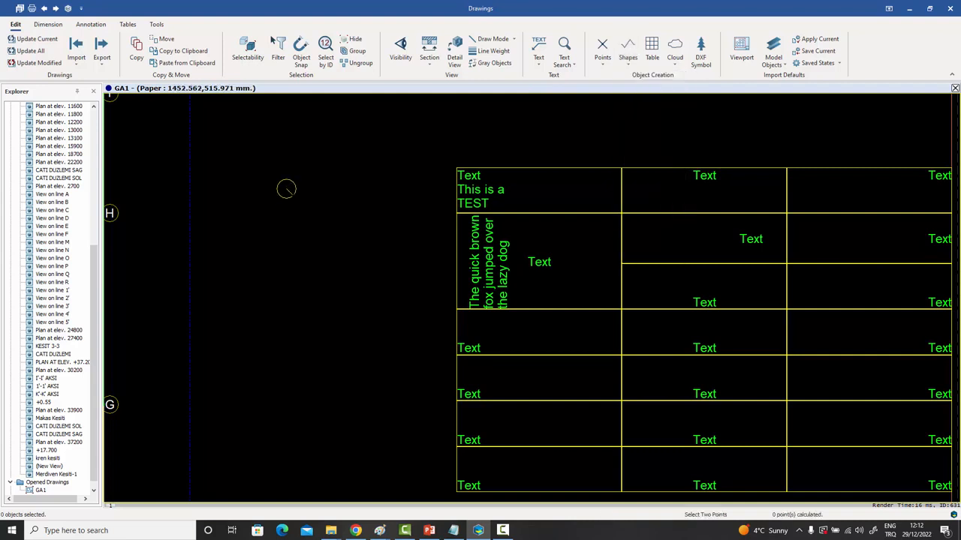
pyautogui.rightClick(306, 168)
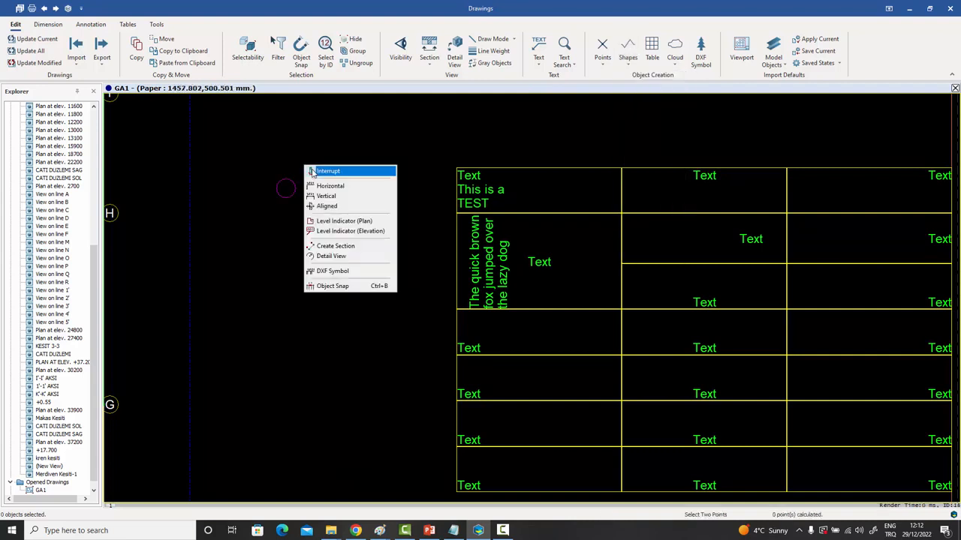
pyautogui.click(627, 51)
pyautogui.click(631, 81)
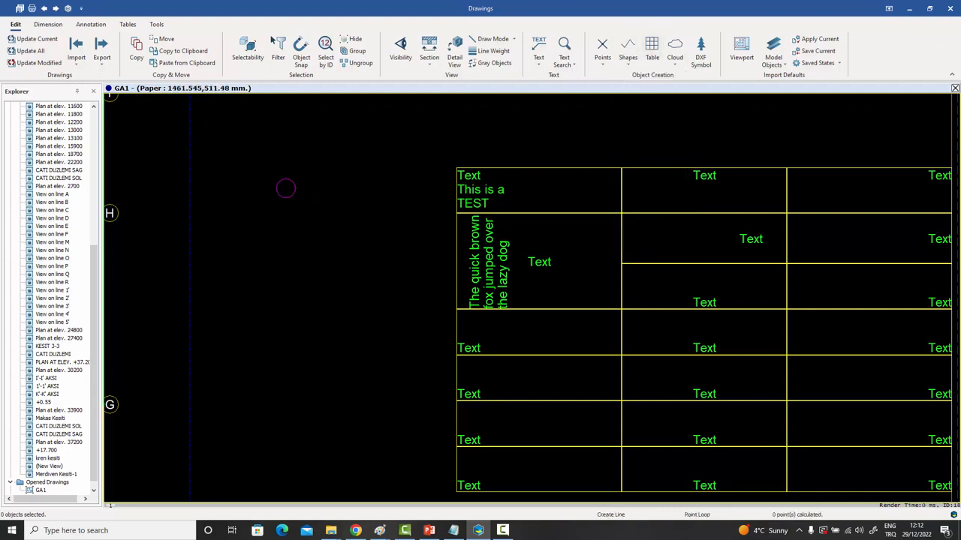
pyautogui.click(295, 188)
pyautogui.scroll(2, 317, 188)
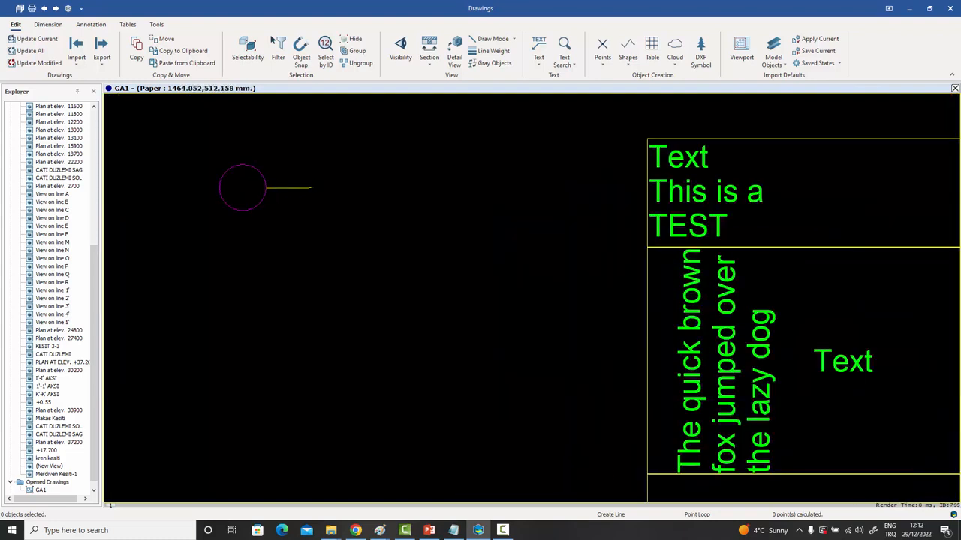
pyautogui.click(308, 188)
pyautogui.rightClick(307, 170)
pyautogui.click(322, 177)
# Draw a small square at the line's end, then box-select the circle, line and square.
pyautogui.click(628, 60)
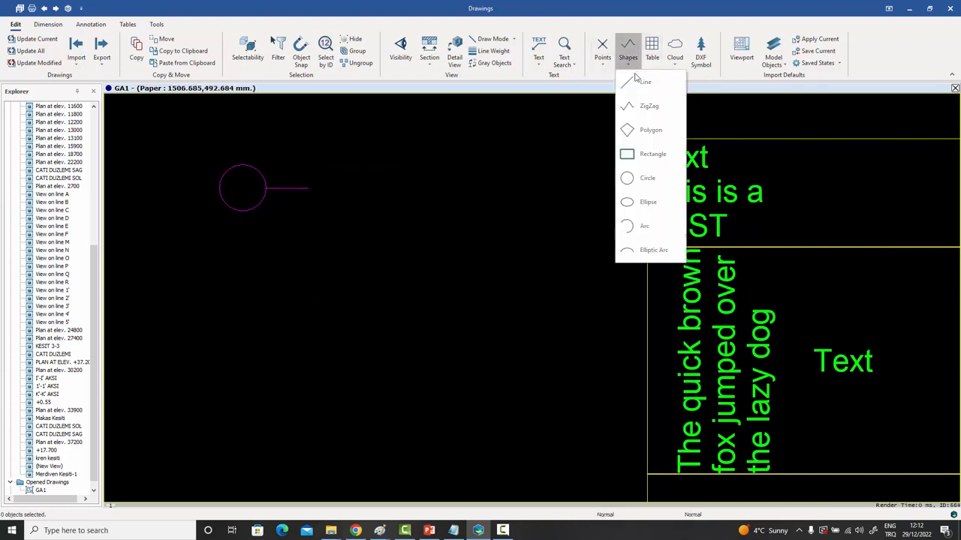
pyautogui.click(639, 154)
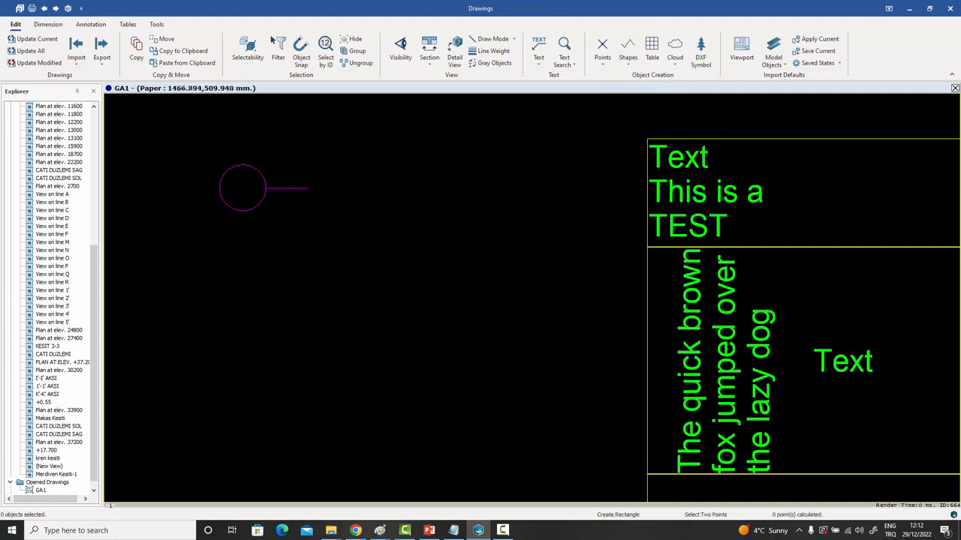
pyautogui.click(307, 178)
pyautogui.click(334, 199)
pyautogui.rightClick(328, 140)
pyautogui.click(349, 147)
pyautogui.scroll(-2, 377, 174)
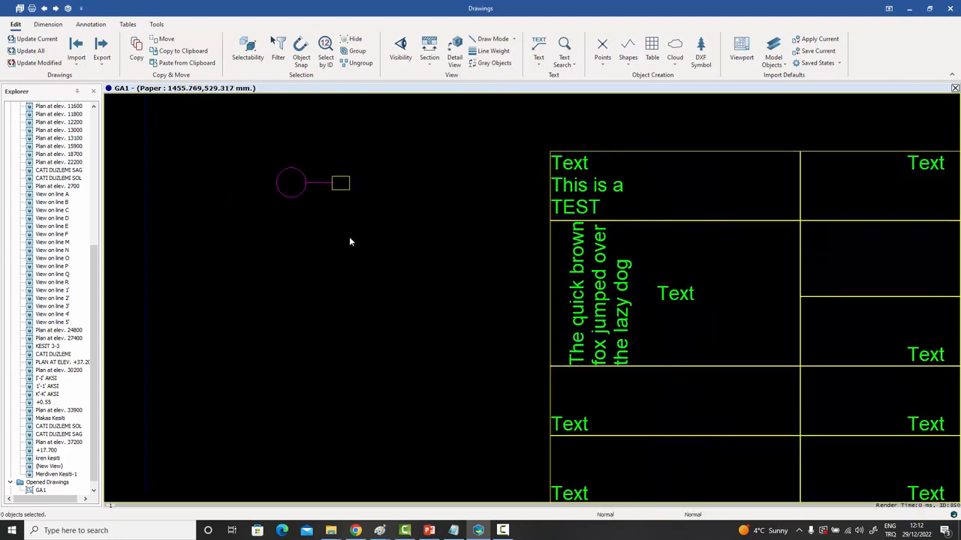
pyautogui.moveTo(360, 189); pyautogui.dragTo(350, 205, button='middle')
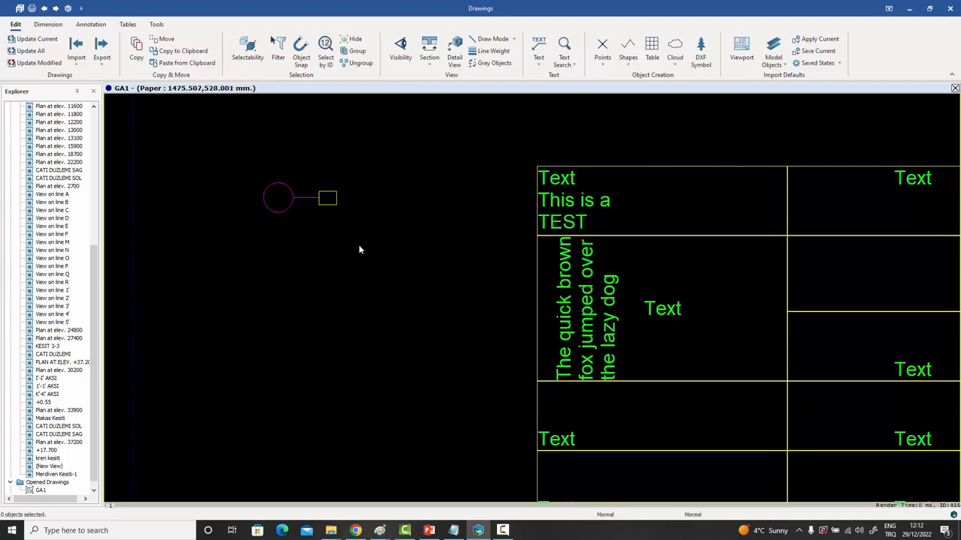
pyautogui.moveTo(359, 245); pyautogui.dragTo(234, 167)
# Group the three shapes under the name G1, test-move the group, then undo the move.
pyautogui.click(356, 51)
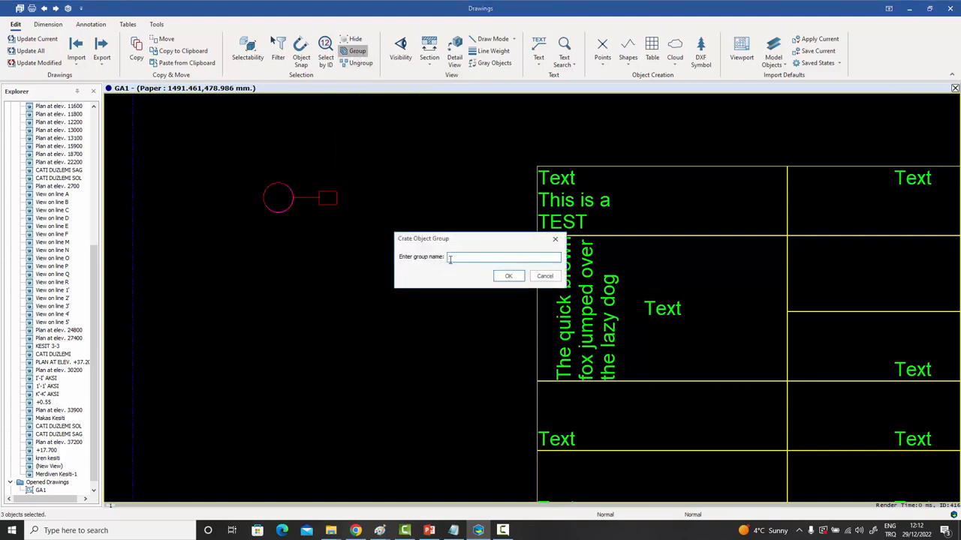
pyautogui.click(508, 277)
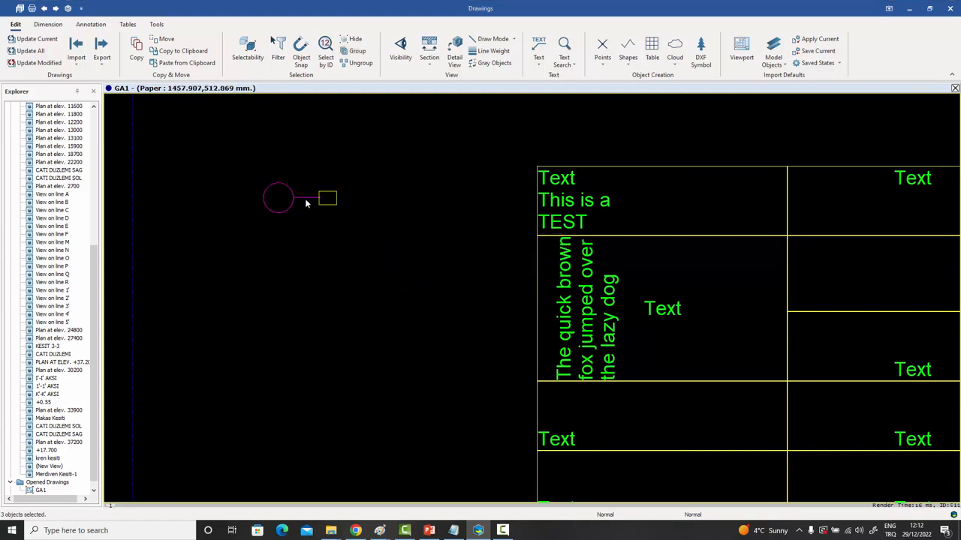
pyautogui.moveTo(304, 199); pyautogui.dragTo(358, 162)
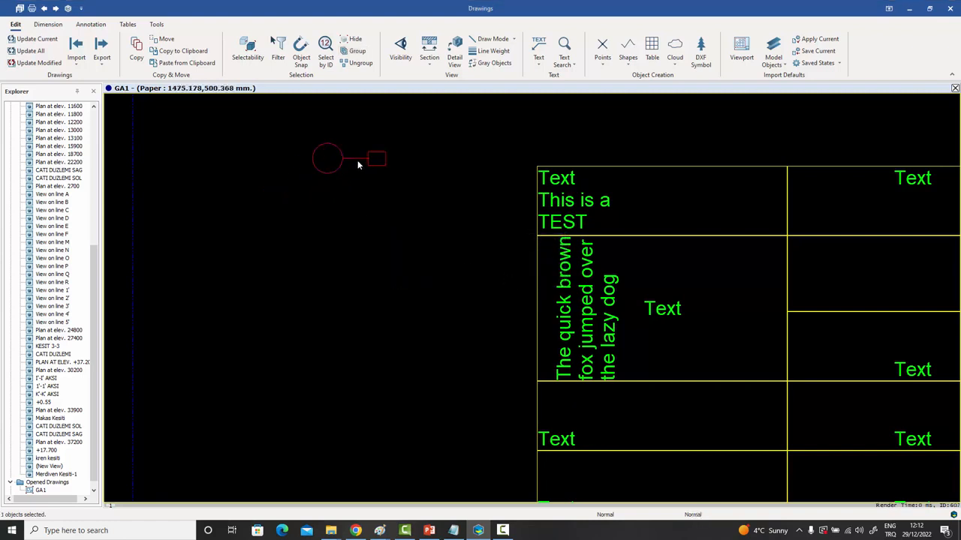
pyautogui.hotkey('ctrl', 'z')
pyautogui.press('Escape')
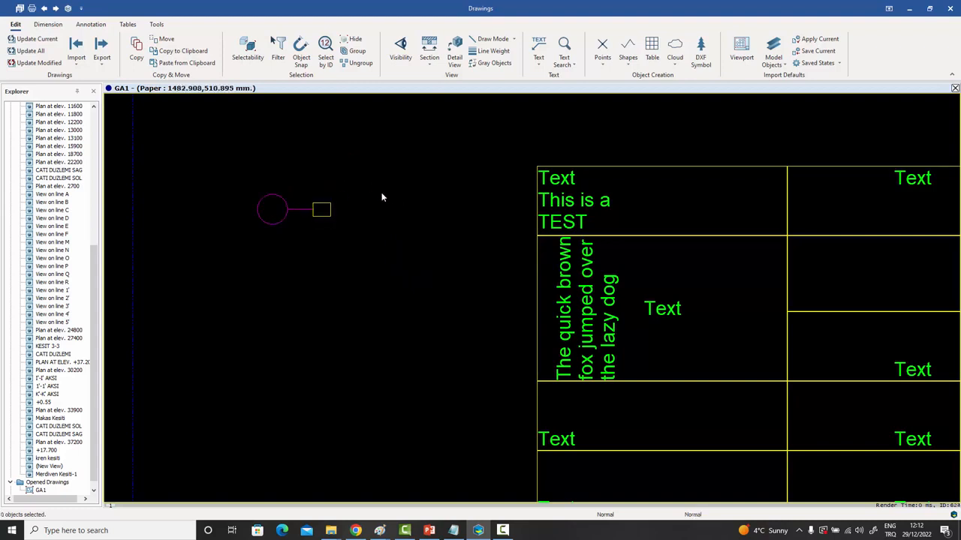
pyautogui.scroll(-3, 570, 226)
pyautogui.moveTo(650, 234); pyautogui.dragTo(513, 225, button='middle')
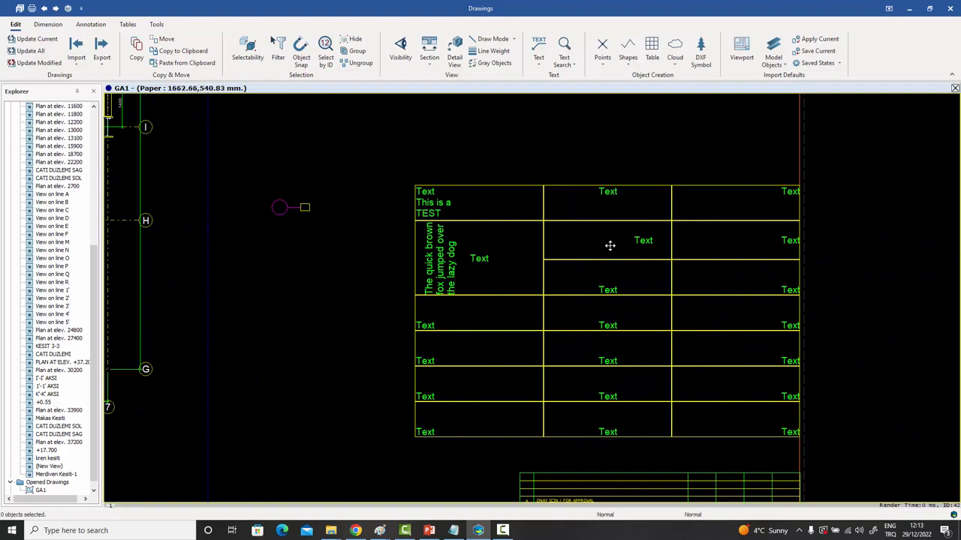
# In the Table Property Editor, convert row 1's second cell into a container holding group G1.
pyautogui.moveTo(674, 167); pyautogui.dragTo(629, 156, button='middle')
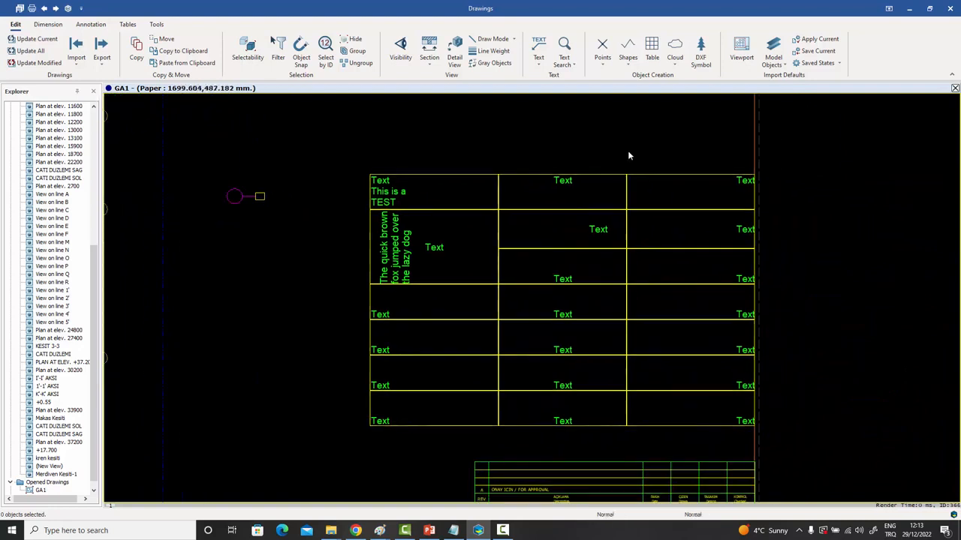
pyautogui.doubleClick(594, 175)
pyautogui.click(685, 135)
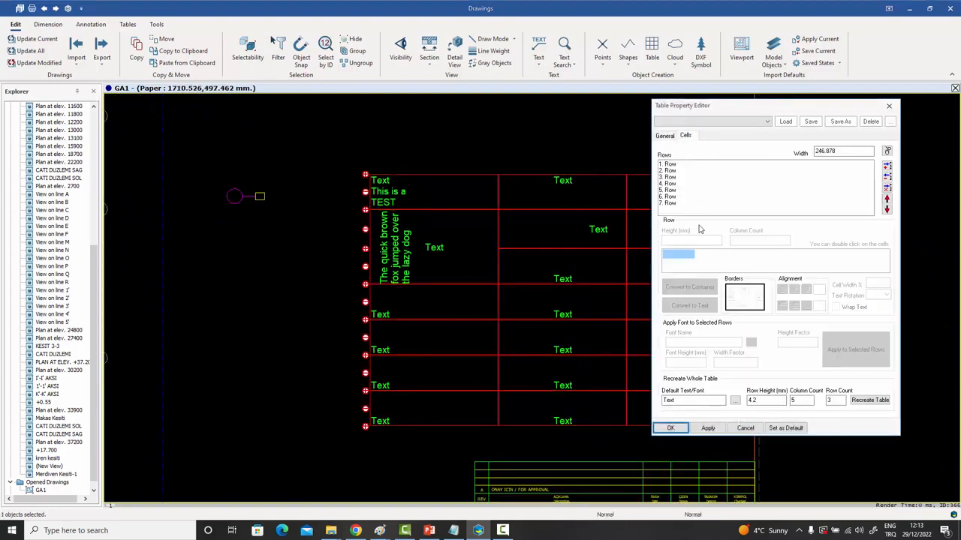
pyautogui.click(673, 165)
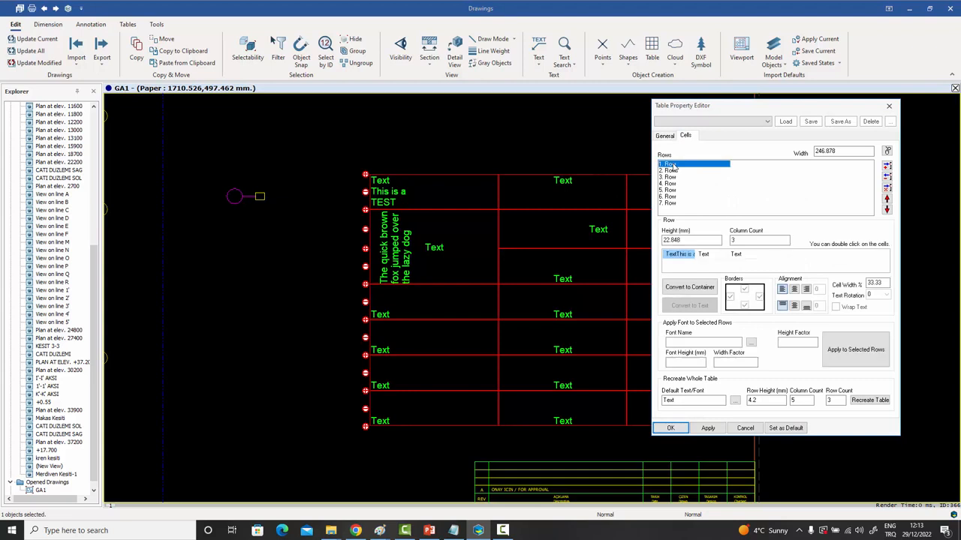
pyautogui.click(705, 255)
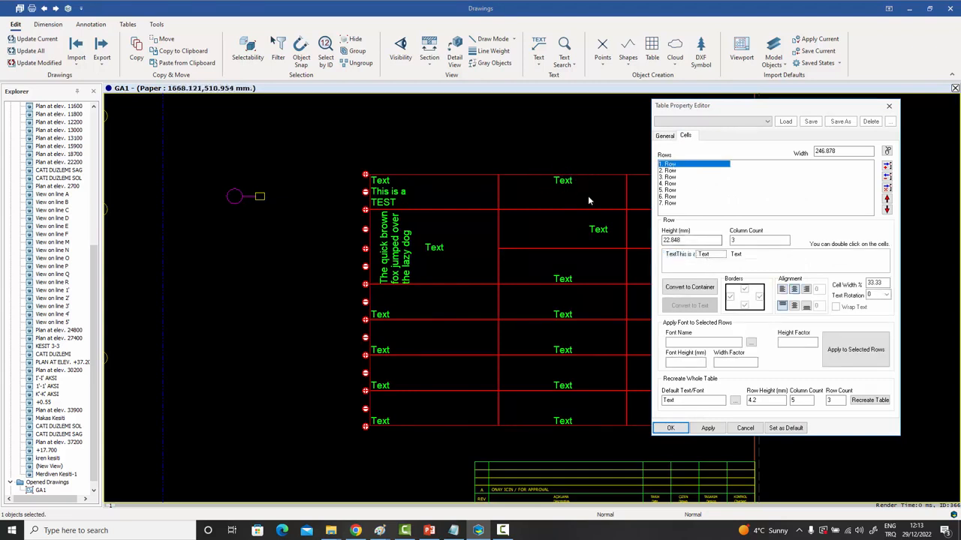
pyautogui.click(689, 288)
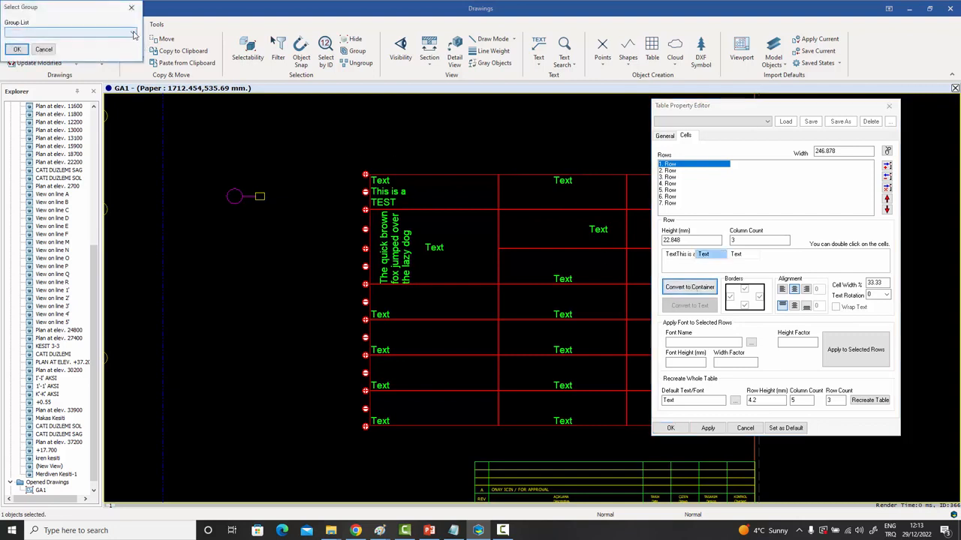
pyautogui.click(134, 34)
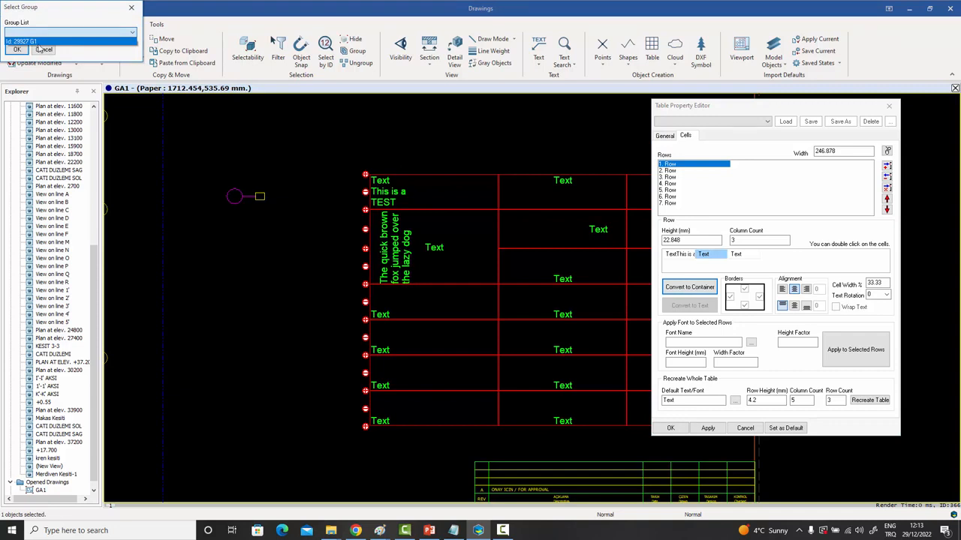
pyautogui.click(36, 42)
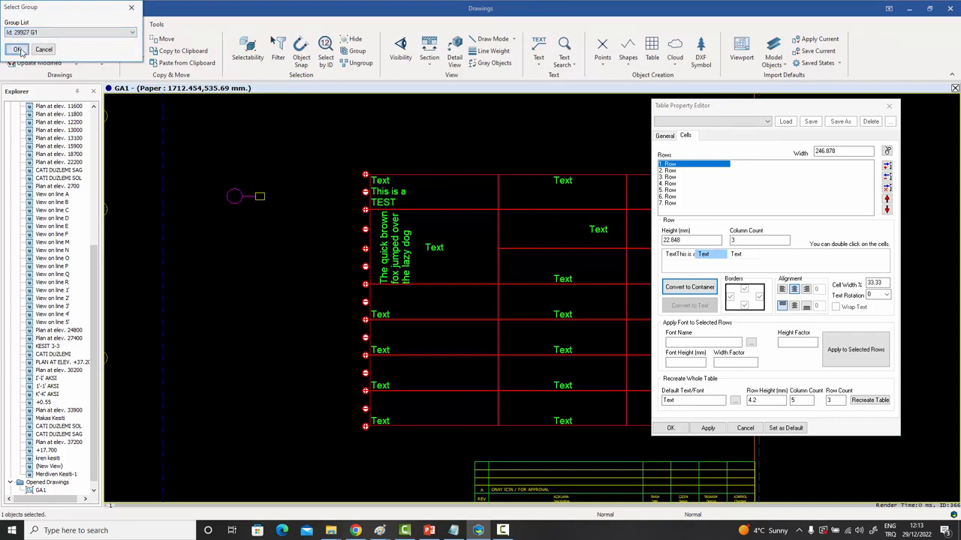
pyautogui.click(21, 49)
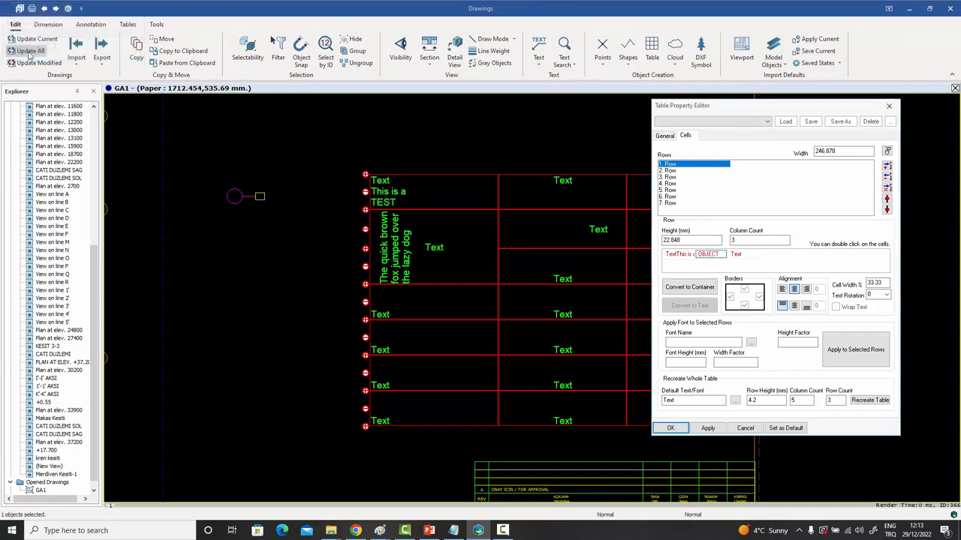
pyautogui.click(706, 429)
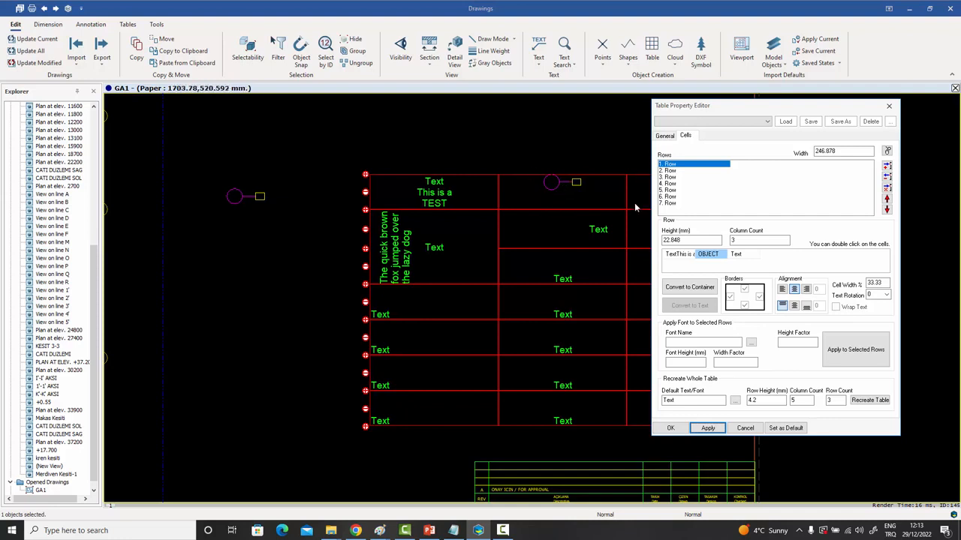
pyautogui.click(891, 107)
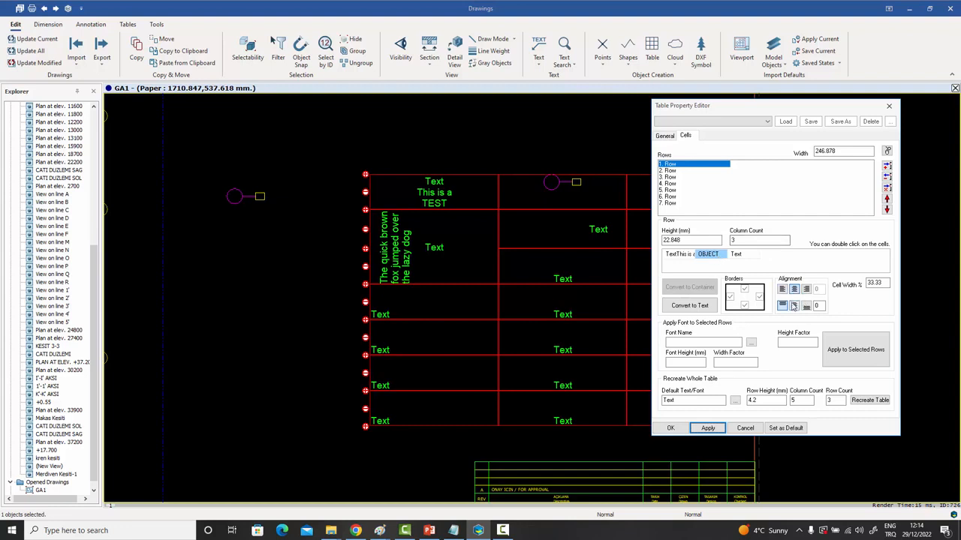
# Align the G1 symbol in its cell to middle vertically, left horizontally, with horizontal offset 5.
pyautogui.click(794, 306)
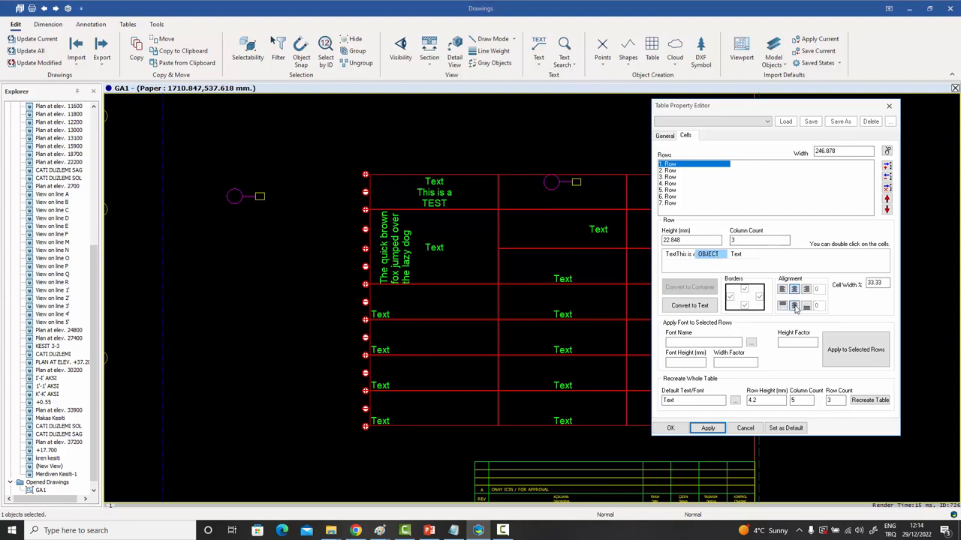
pyautogui.click(708, 427)
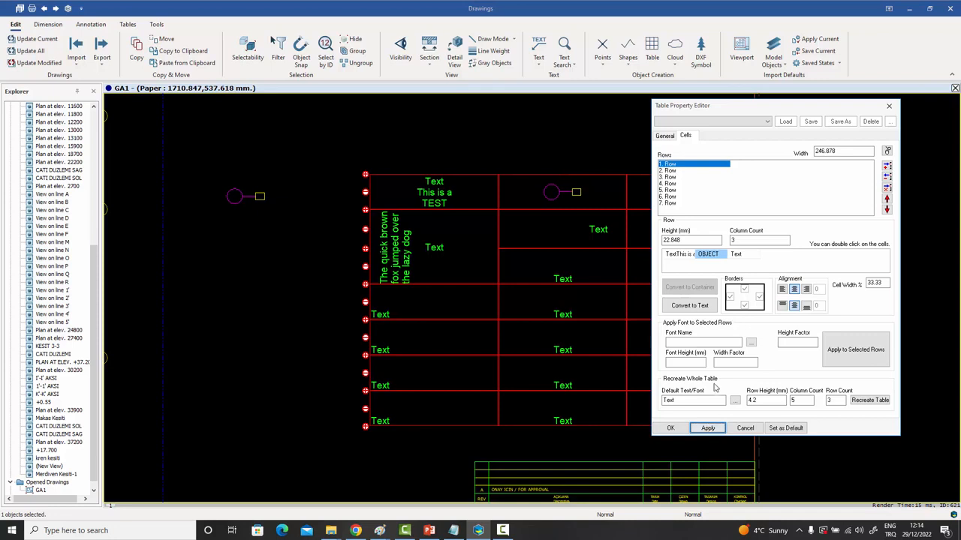
pyautogui.click(782, 290)
pyautogui.click(708, 428)
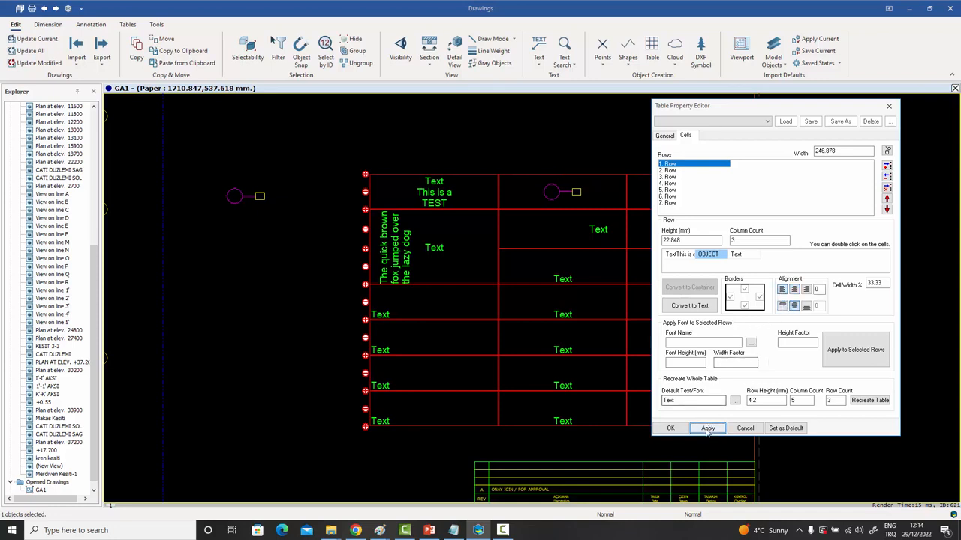
pyautogui.moveTo(823, 290); pyautogui.dragTo(753, 290)
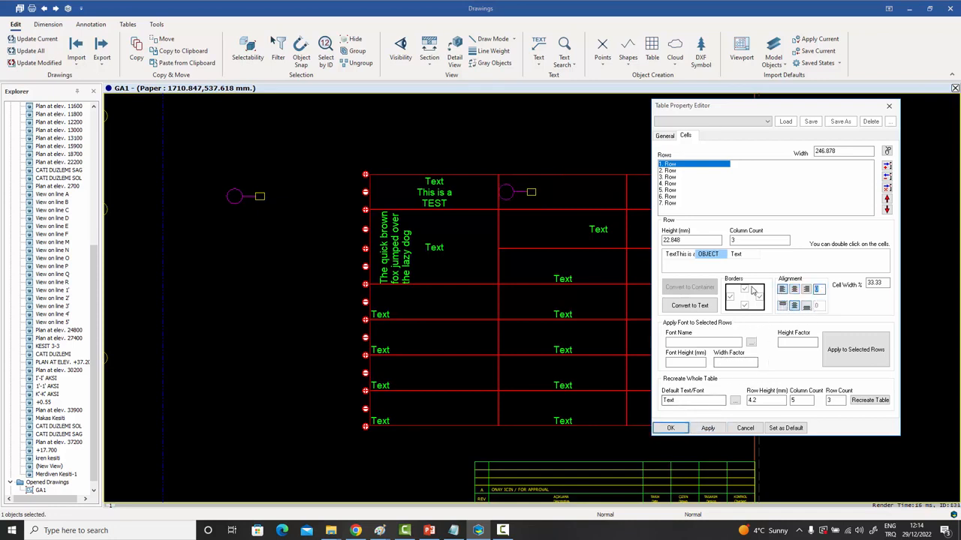
pyautogui.write('5')
pyautogui.click(707, 430)
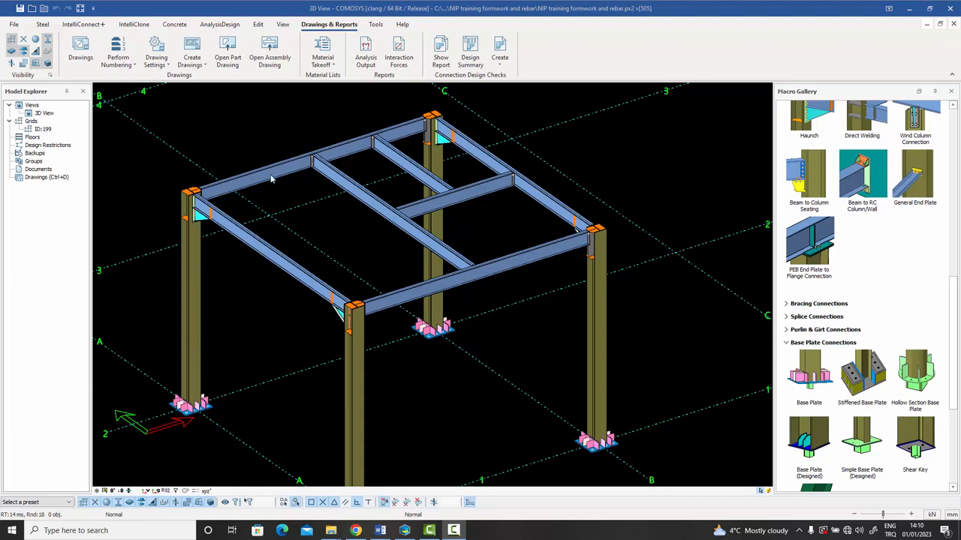
# Open the top beam's properties and its steel profile library.
pyautogui.doubleClick(272, 179)
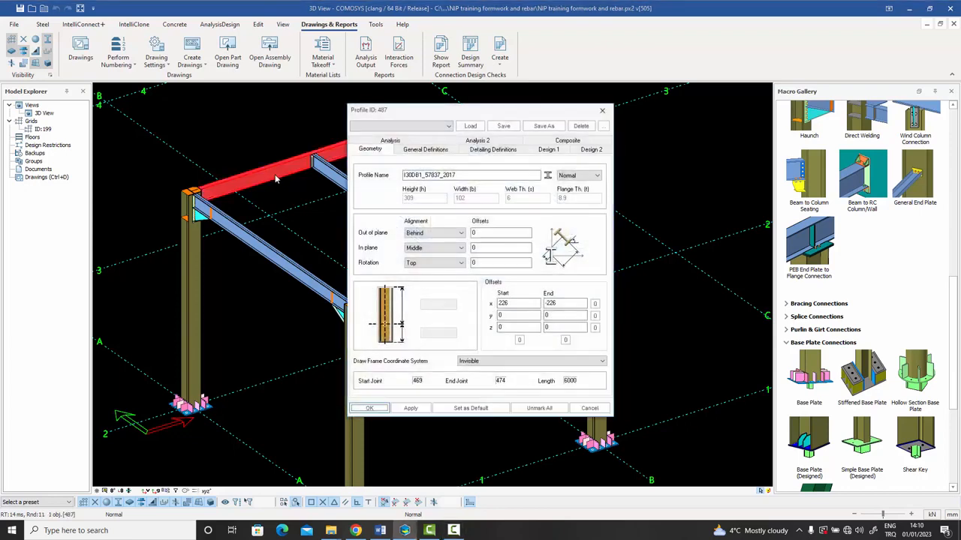
pyautogui.moveTo(458, 113); pyautogui.dragTo(502, 110)
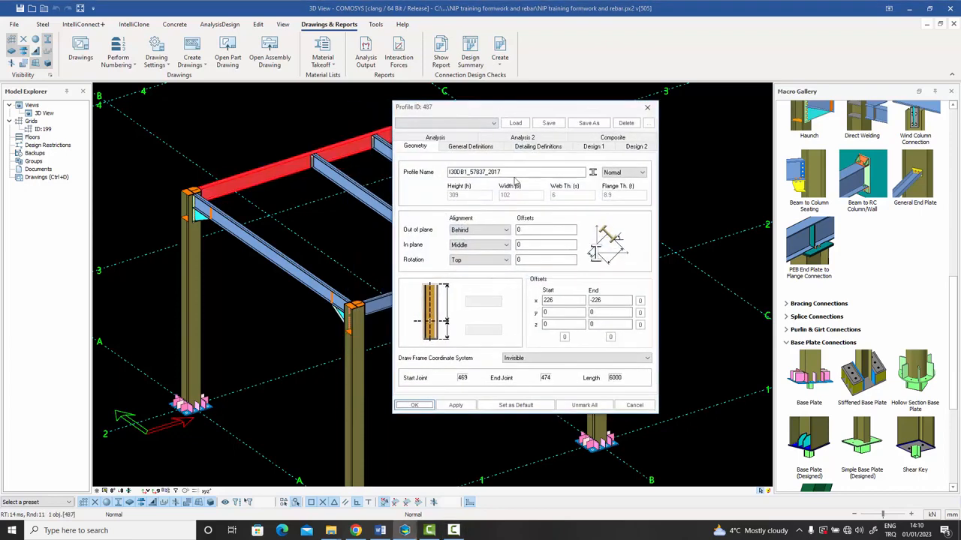
pyautogui.click(592, 174)
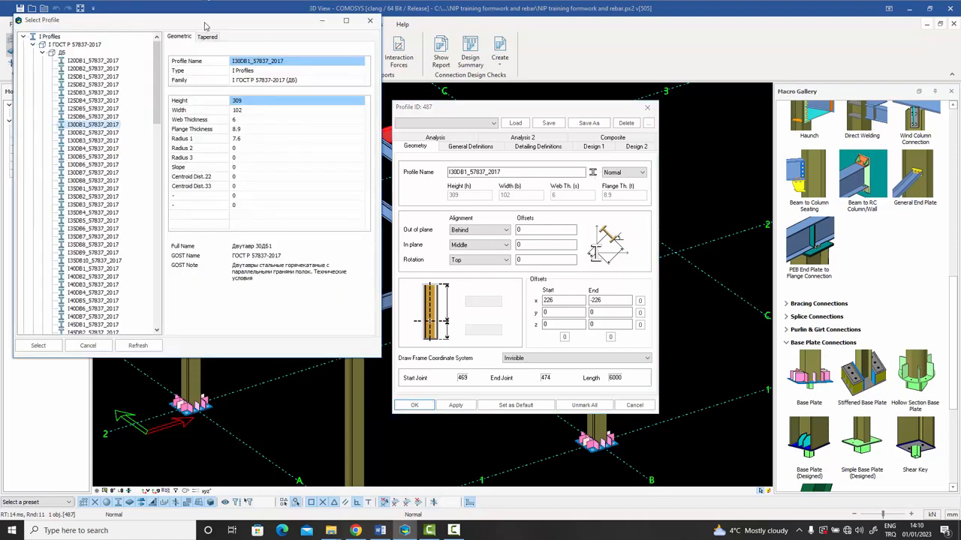
pyautogui.moveTo(205, 26); pyautogui.dragTo(351, 61)
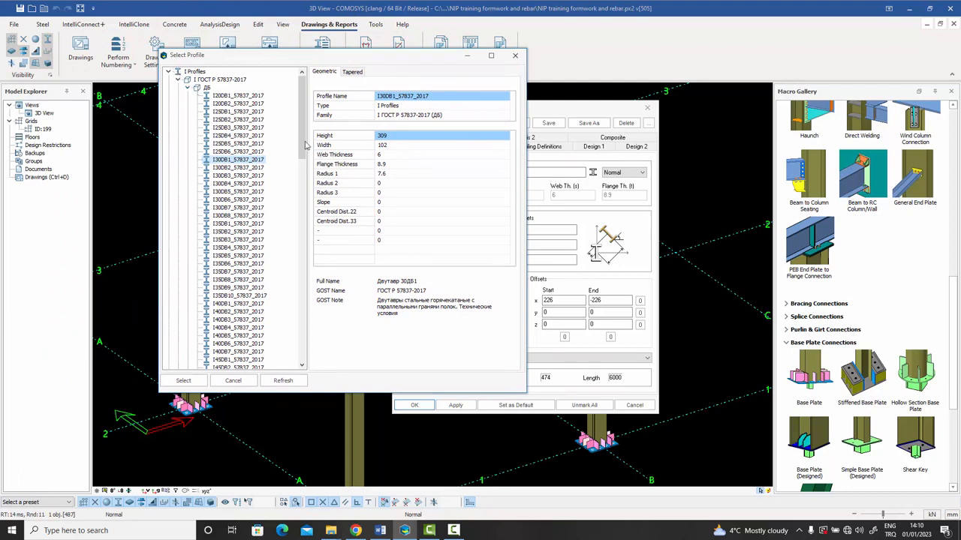
# Expand Round Tube Profiles, ОЦ ГОСТ 3262-75 and size 25, then preview another I-section.
pyautogui.moveTo(302, 130); pyautogui.dragTo(304, 122)
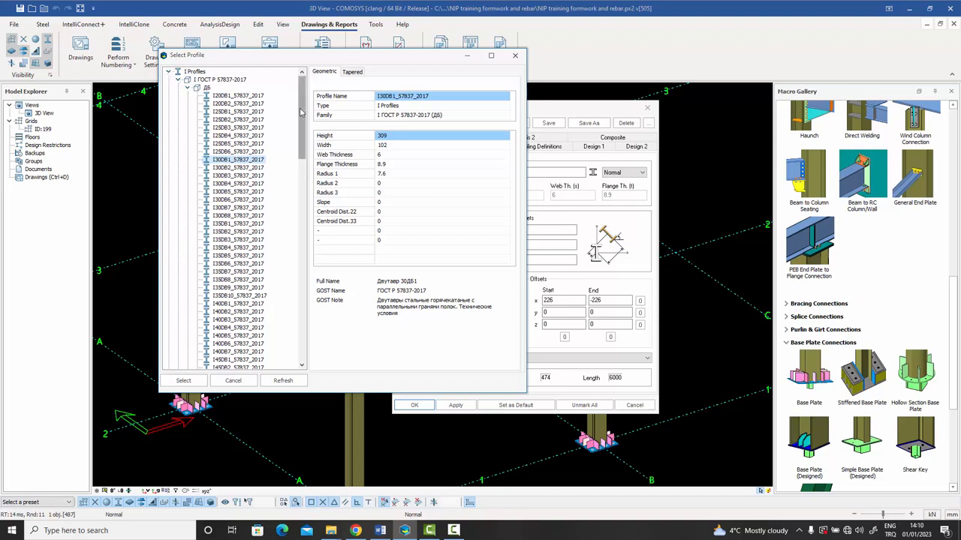
pyautogui.scroll(-1, 302, 121)
pyautogui.moveTo(302, 120); pyautogui.dragTo(305, 318)
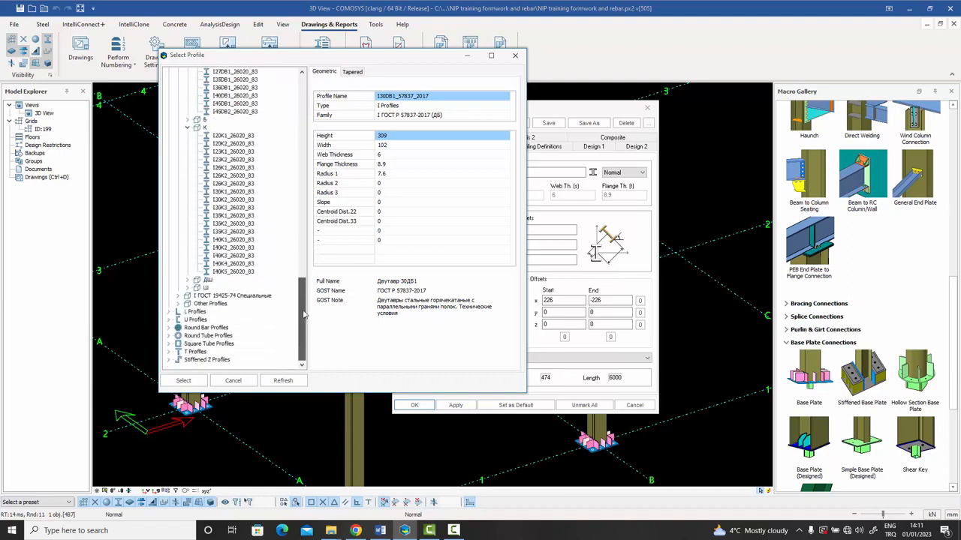
pyautogui.click(169, 335)
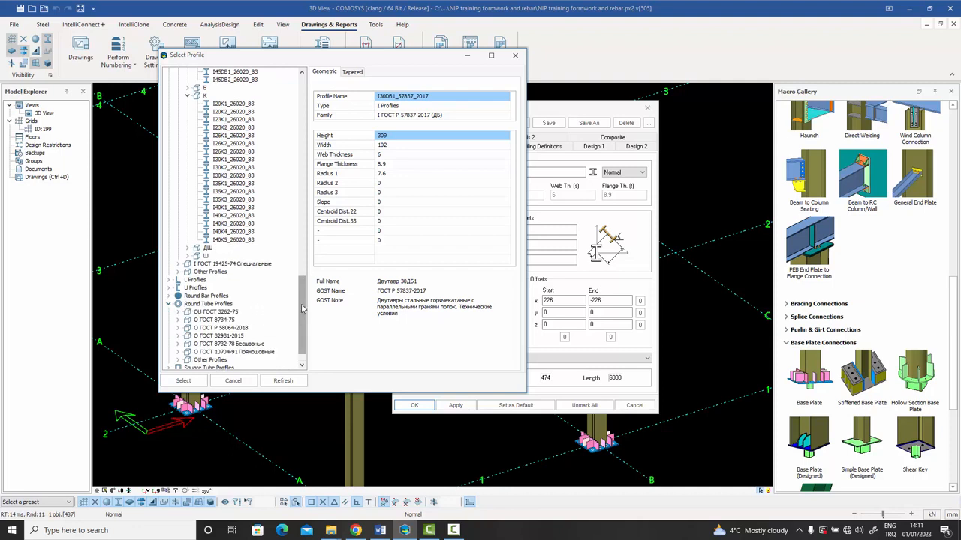
pyautogui.moveTo(300, 311); pyautogui.dragTo(307, 328)
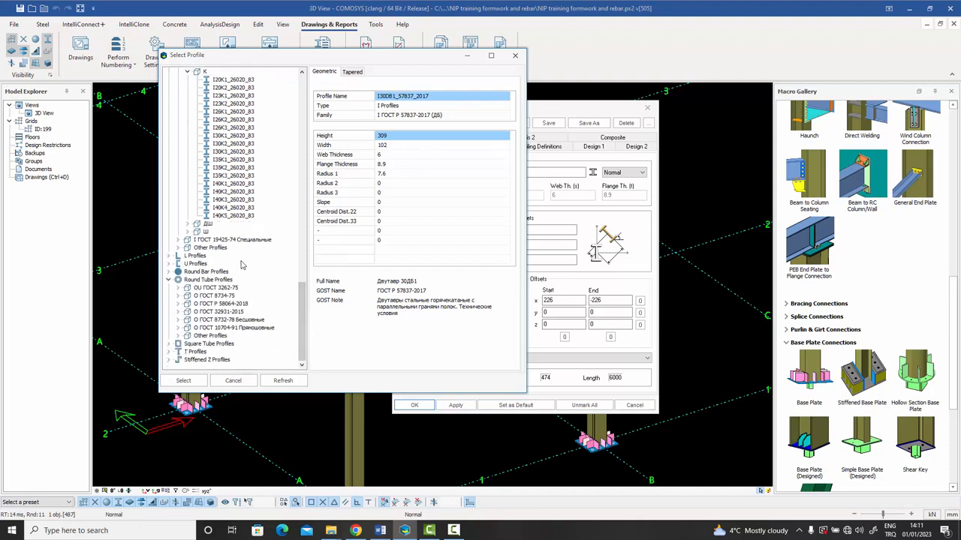
pyautogui.click(178, 289)
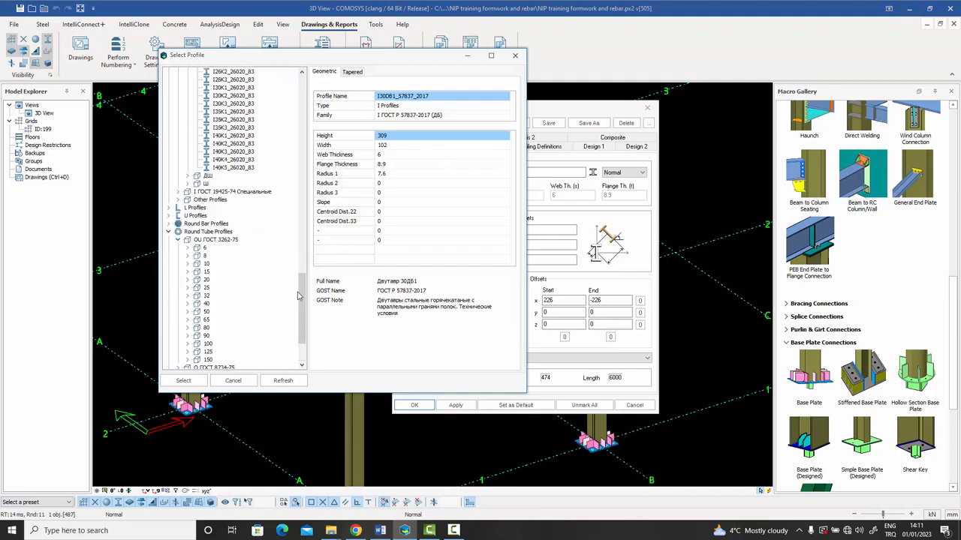
pyautogui.moveTo(301, 294); pyautogui.dragTo(333, 93)
pyautogui.click(187, 225)
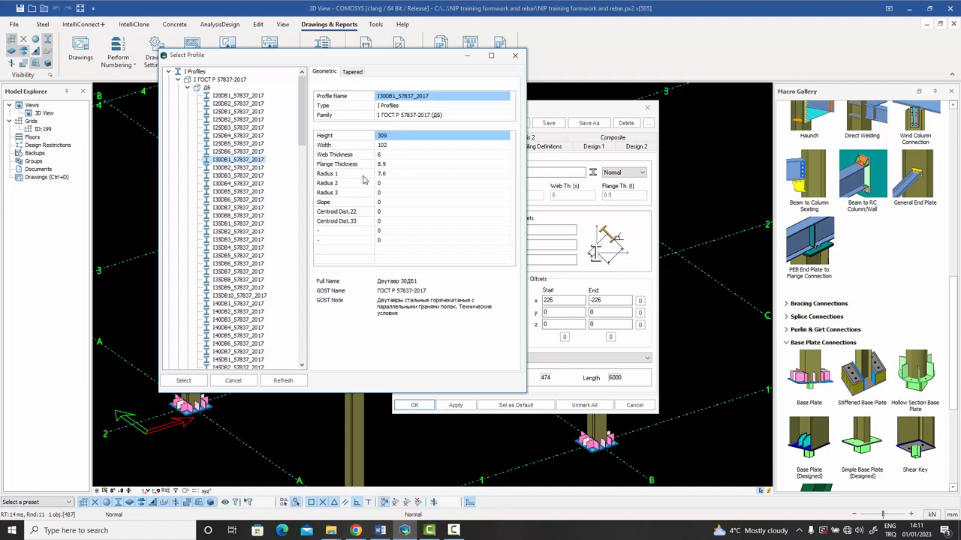
pyautogui.click(242, 200)
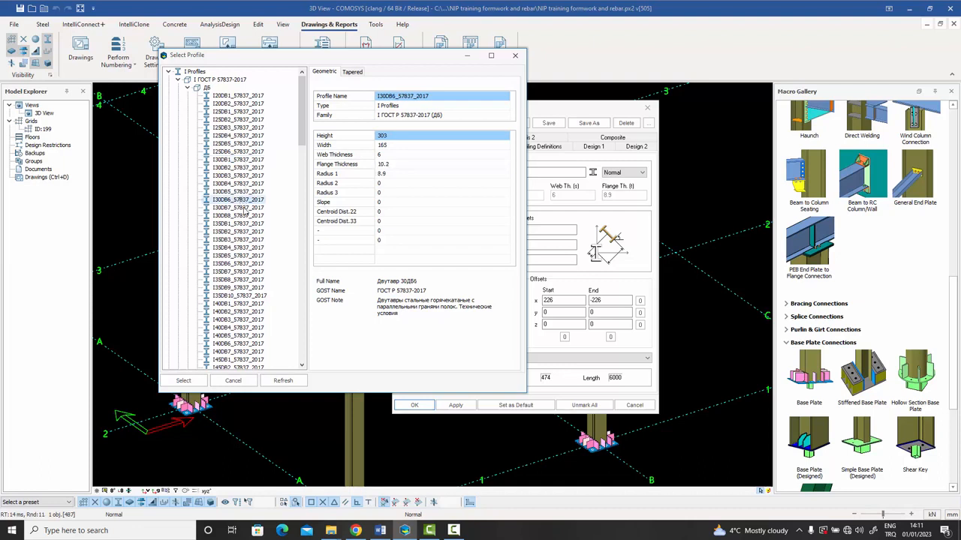
# Preview I30DB6_57837_2017: height 303, width 165, web 6, flange 10.2.
pyautogui.click(242, 240)
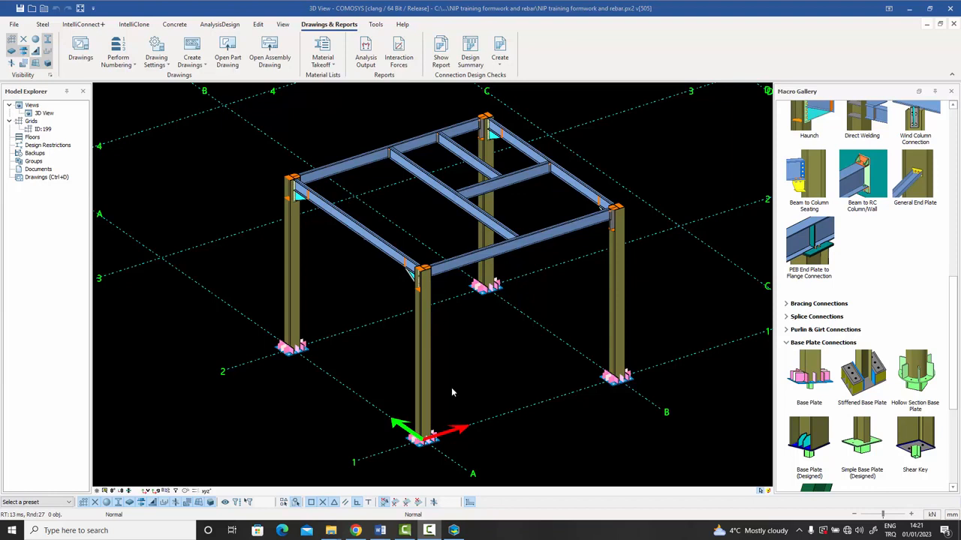
# Check the Perform Numbering and Drawing Settings menus, then select the left front column.
pyautogui.moveTo(445, 323)
pyautogui.mouseDown(button='middle')
pyautogui.moveTo(461, 320)
pyautogui.moveTo(454, 327)
pyautogui.mouseUp(button='middle')
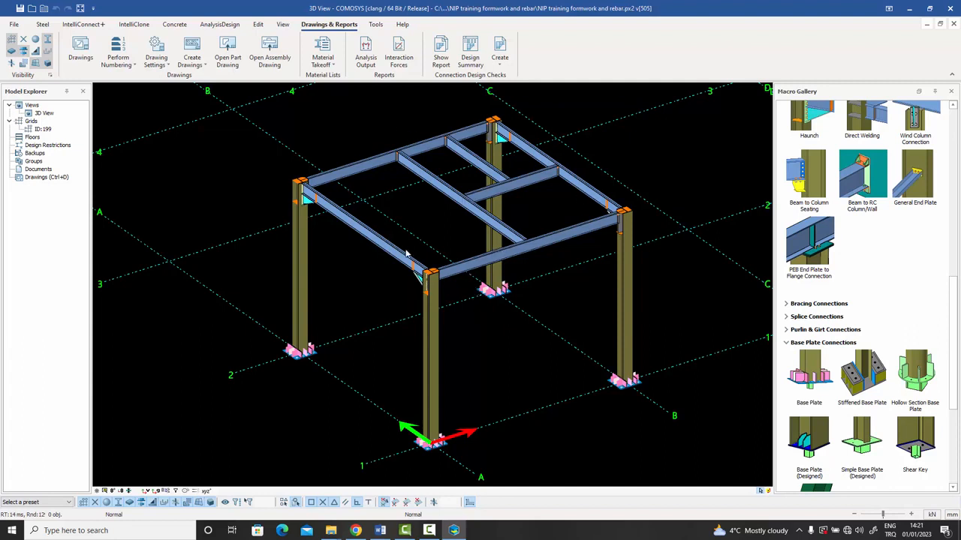
pyautogui.click(130, 66)
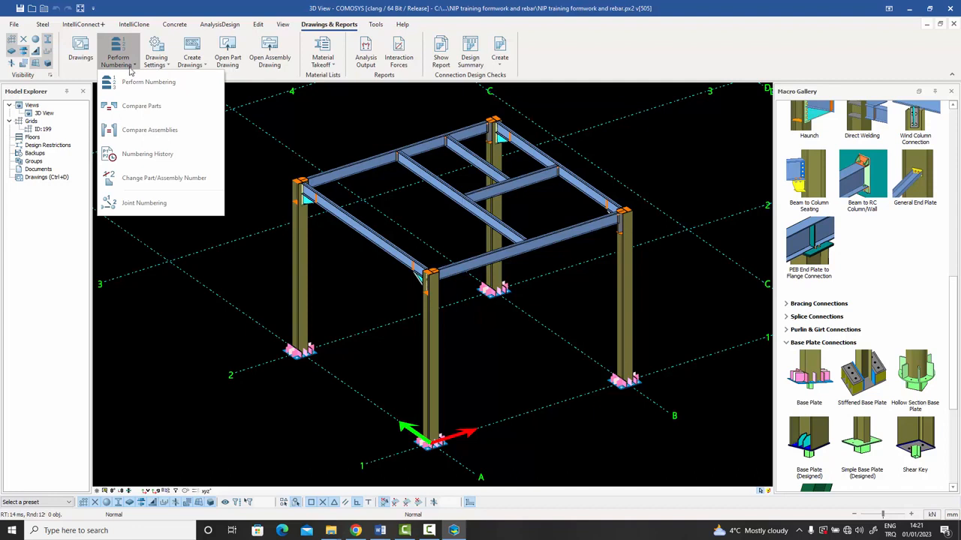
pyautogui.click(168, 67)
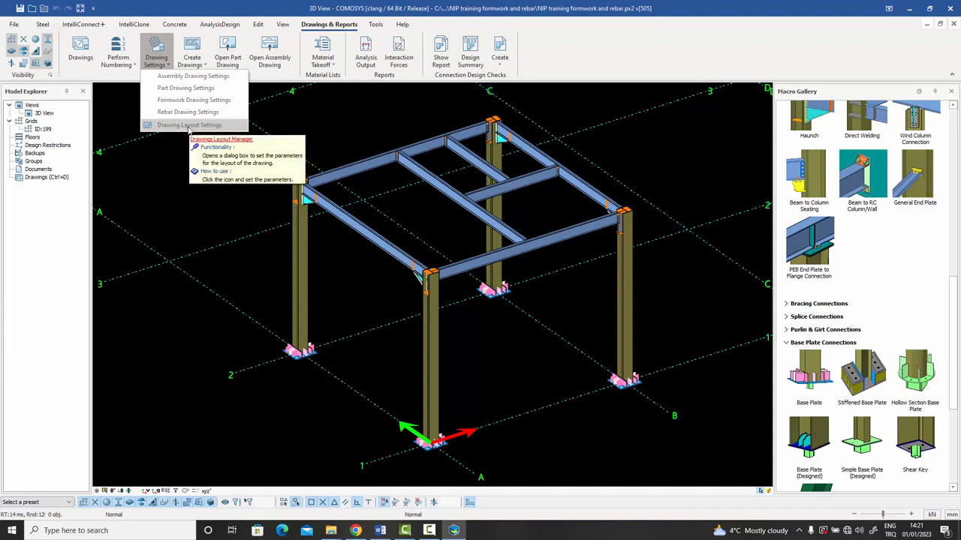
pyautogui.click(166, 156)
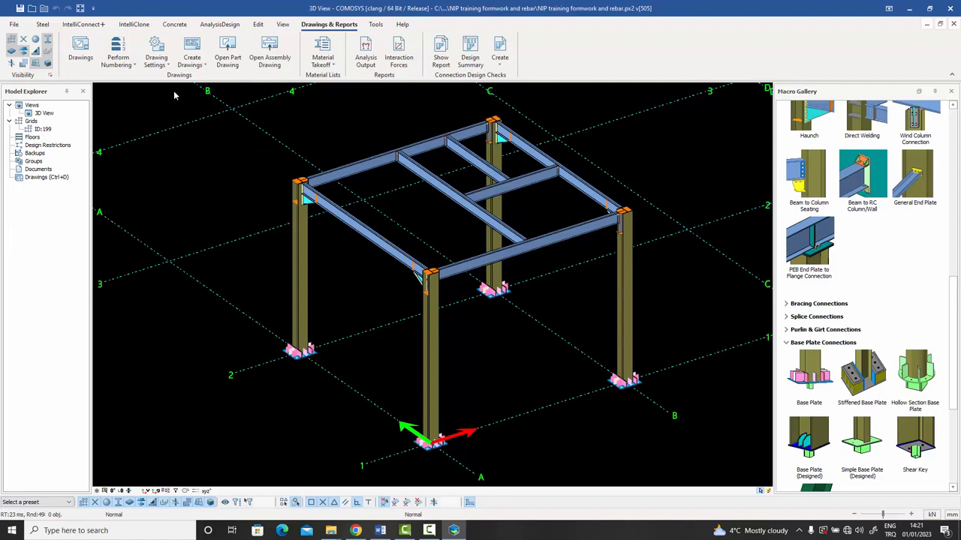
pyautogui.moveTo(436, 196); pyautogui.dragTo(444, 190, button='middle')
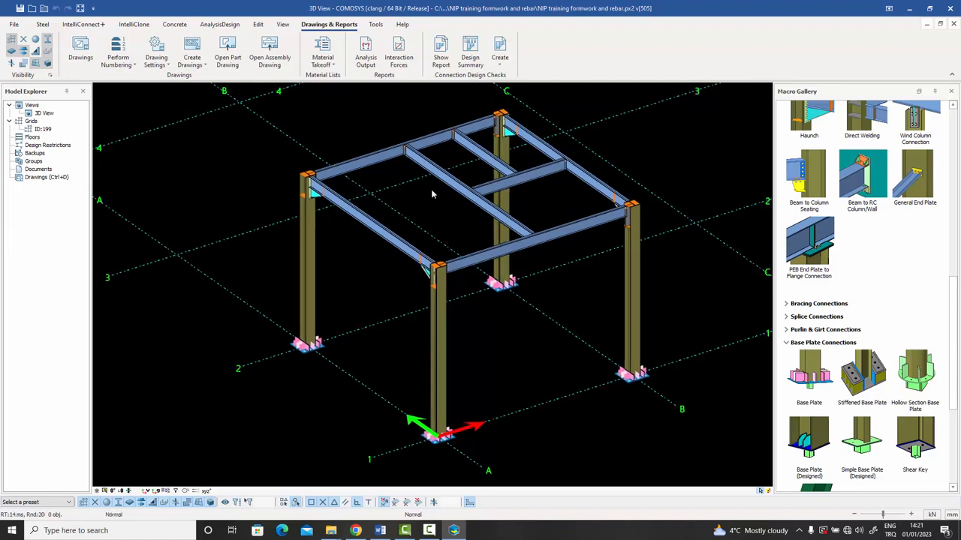
pyautogui.click(305, 251)
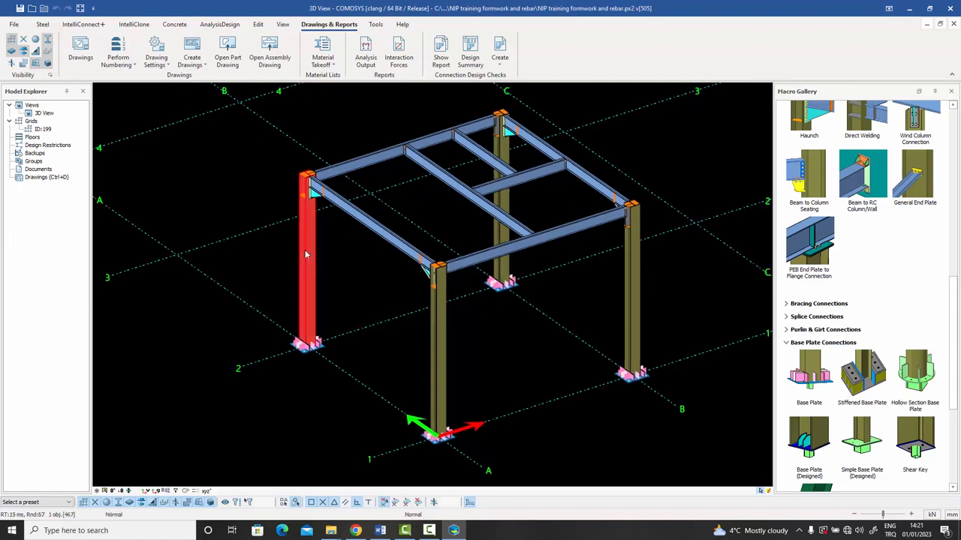
pyautogui.rightClick(304, 250)
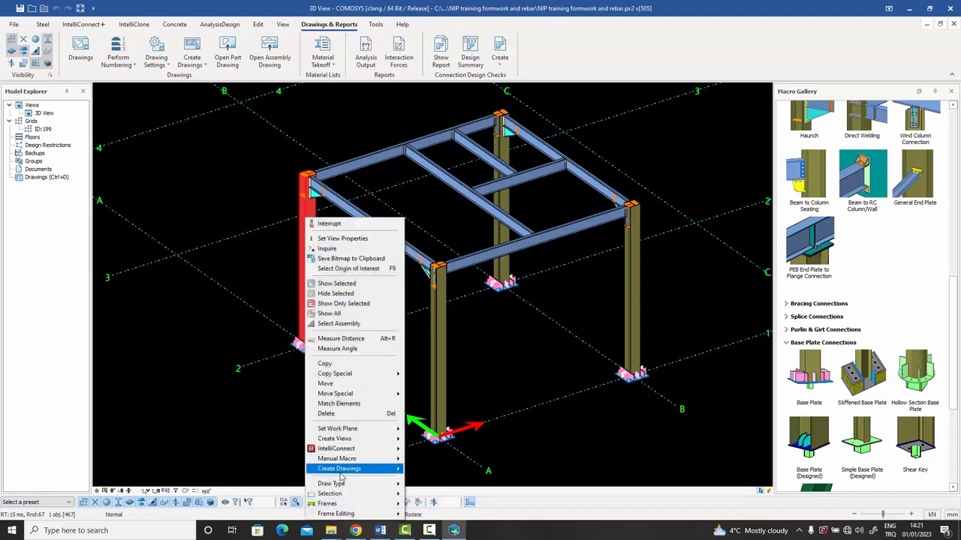
pyautogui.moveTo(342, 468)
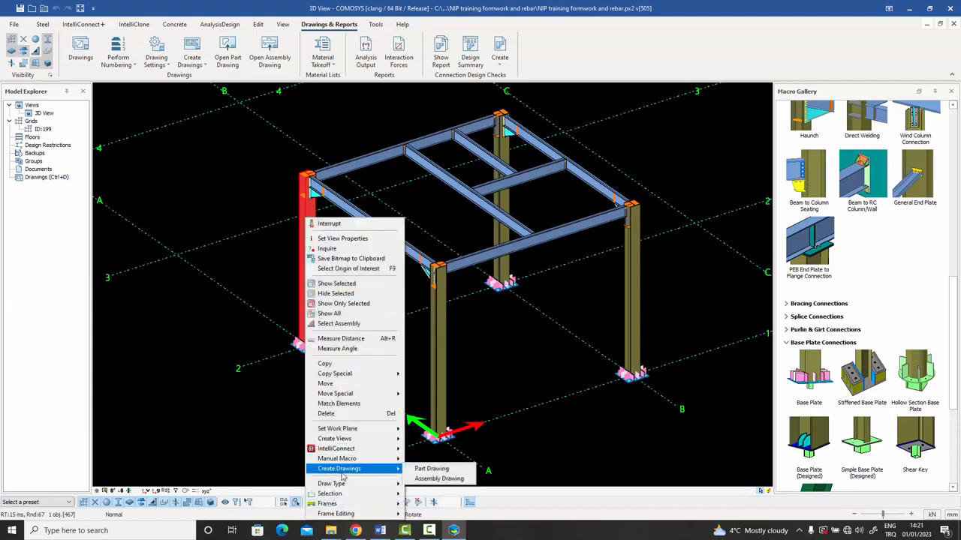
pyautogui.click(439, 478)
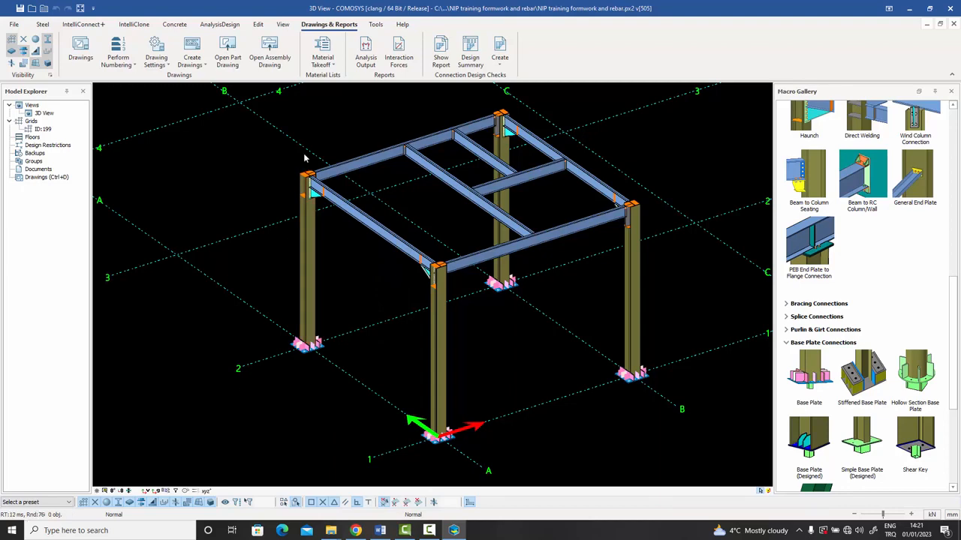
pyautogui.scroll(5, 314, 180)
pyautogui.scroll(3, 313, 180)
pyautogui.click(296, 210)
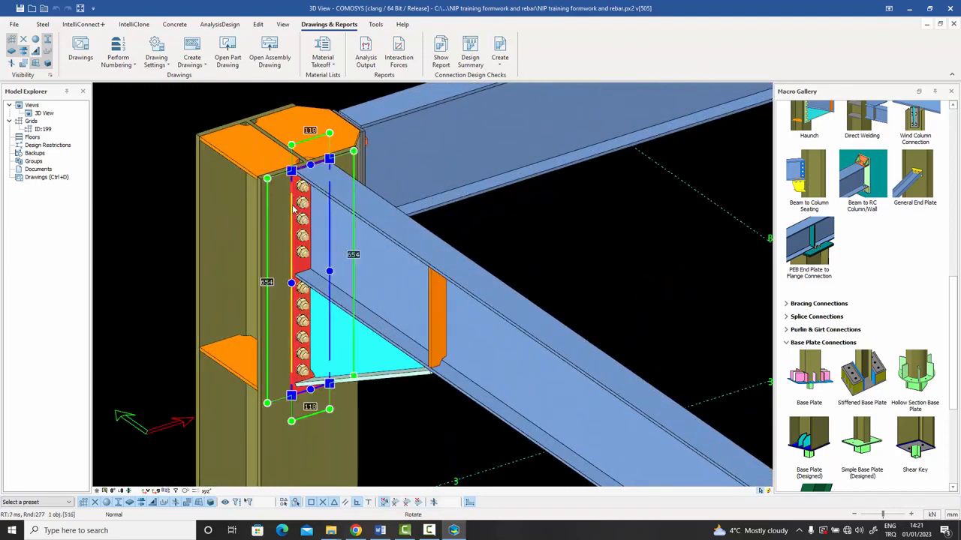
pyautogui.rightClick(297, 210)
pyautogui.moveTo(337, 446)
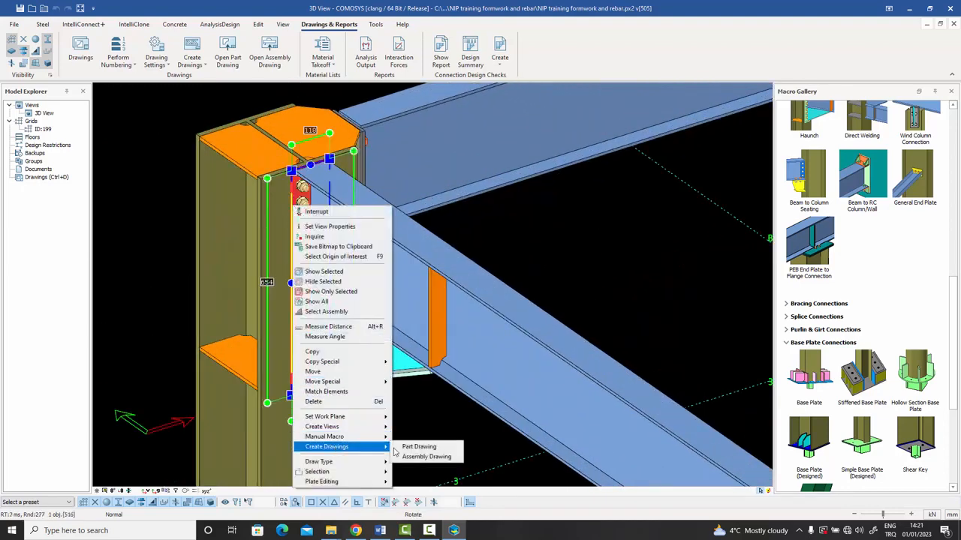
pyautogui.click(419, 411)
pyautogui.scroll(-10, 359, 214)
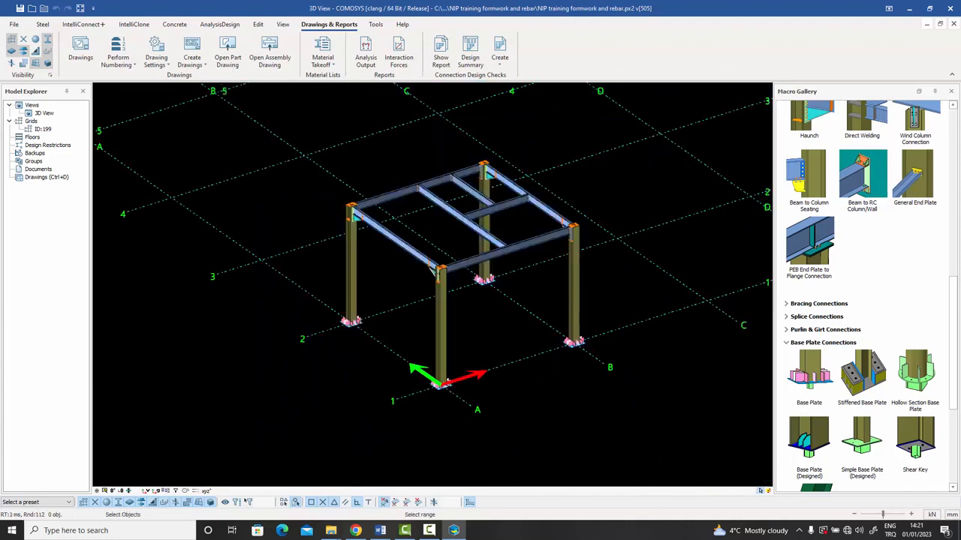
pyautogui.moveTo(613, 360); pyautogui.dragTo(361, 143)
pyautogui.rightClick(363, 145)
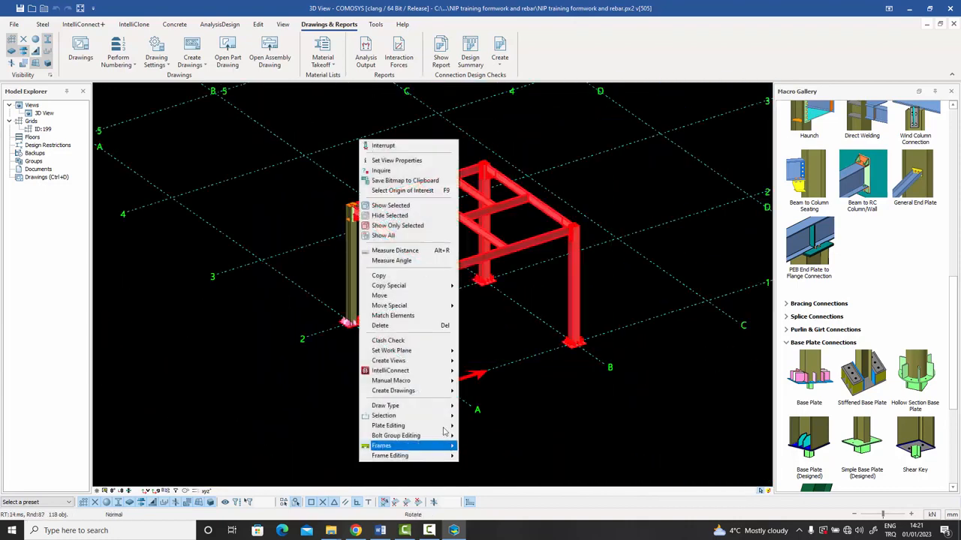
pyautogui.moveTo(446, 391)
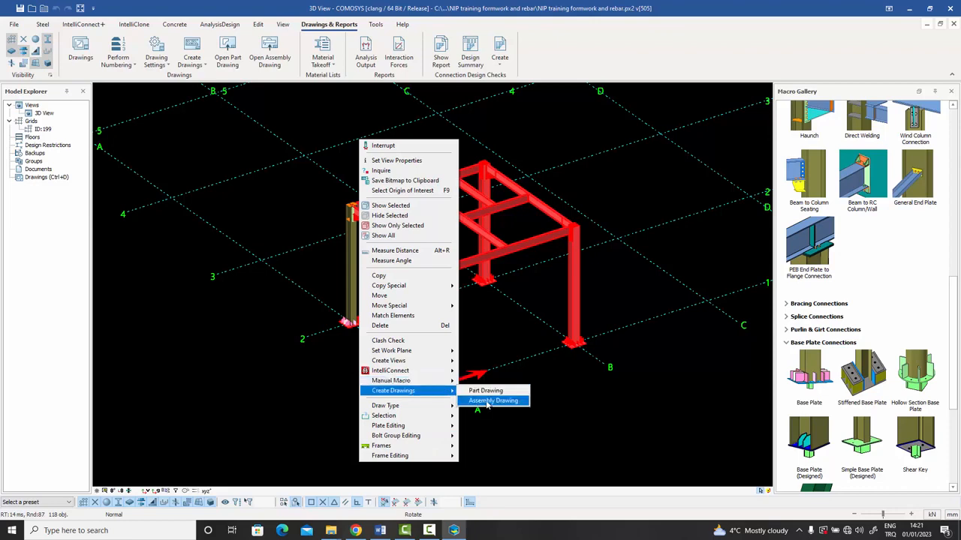
pyautogui.click(509, 327)
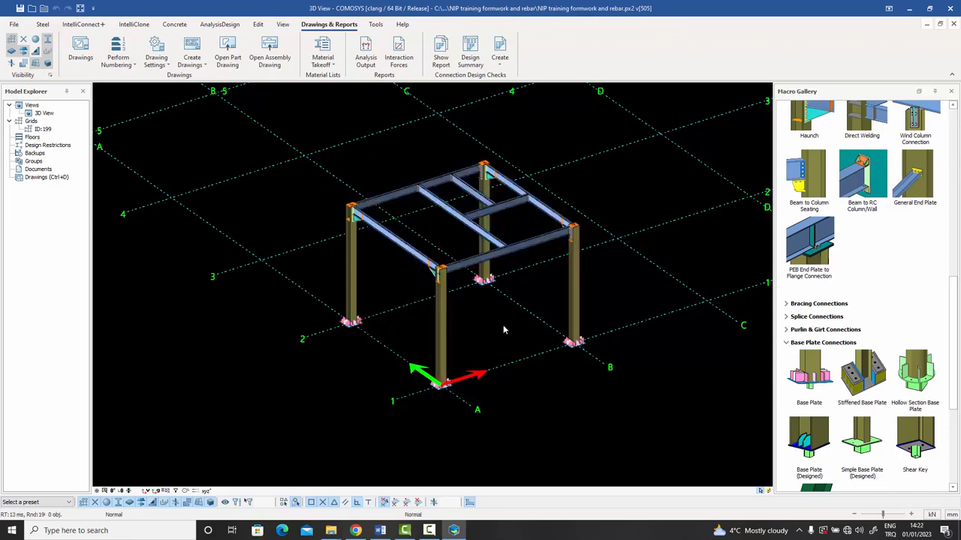
pyautogui.scroll(3, 502, 332)
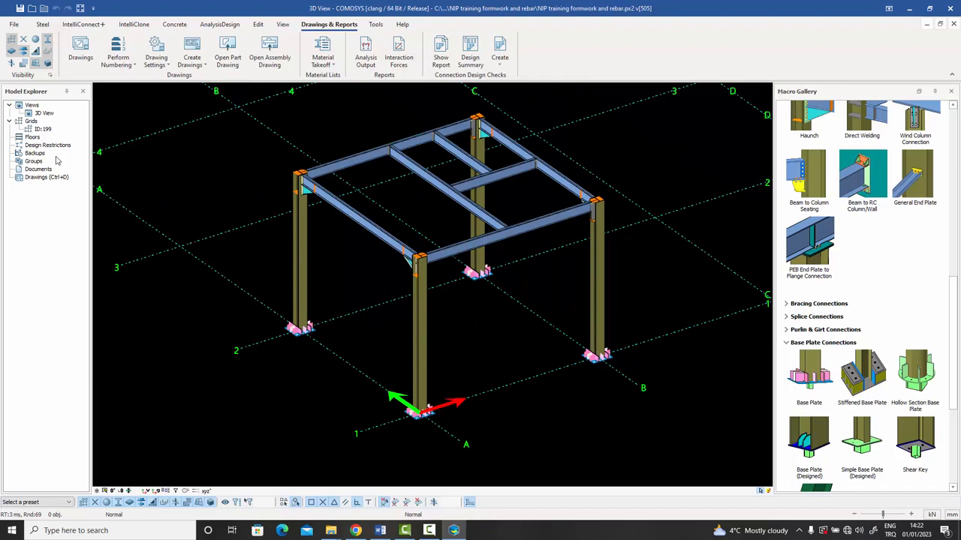
pyautogui.click(301, 218)
pyautogui.scroll(10, 300, 219)
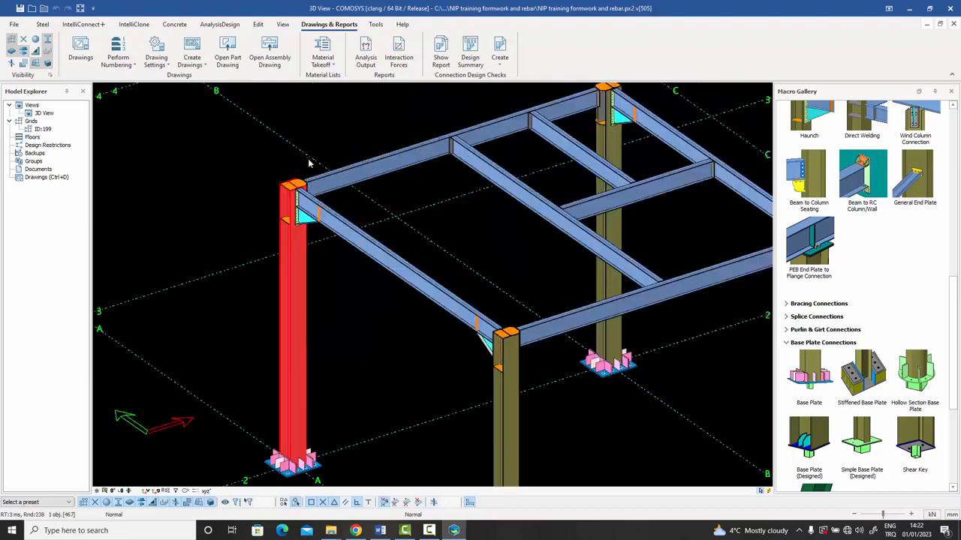
pyautogui.click(272, 240)
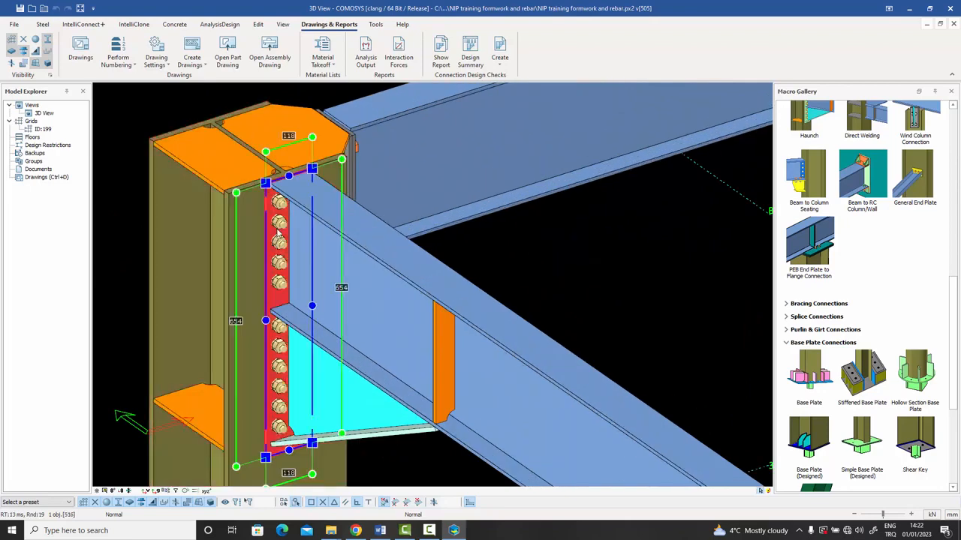
pyautogui.press('Escape')
pyautogui.scroll(-10, 438, 220)
pyautogui.scroll(-2, 439, 220)
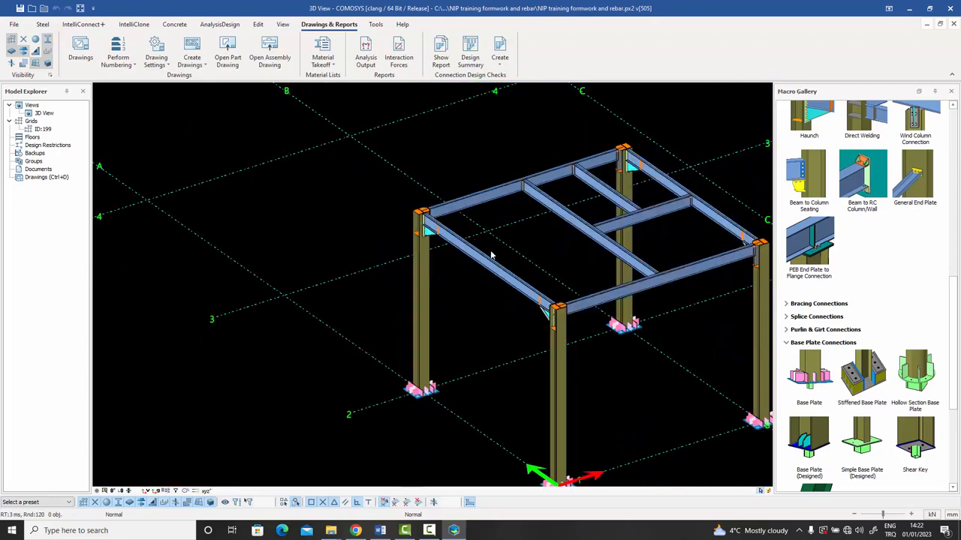
pyautogui.moveTo(492, 255); pyautogui.dragTo(395, 235, button='middle')
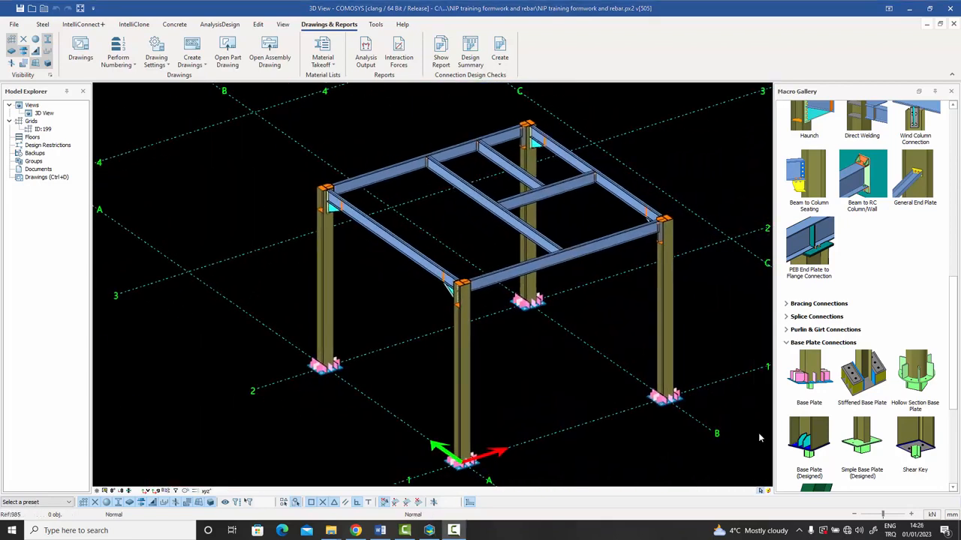
# Open drawing P-12 from the Drawings Manager in the Drawings module.
pyautogui.doubleClick(41, 179)
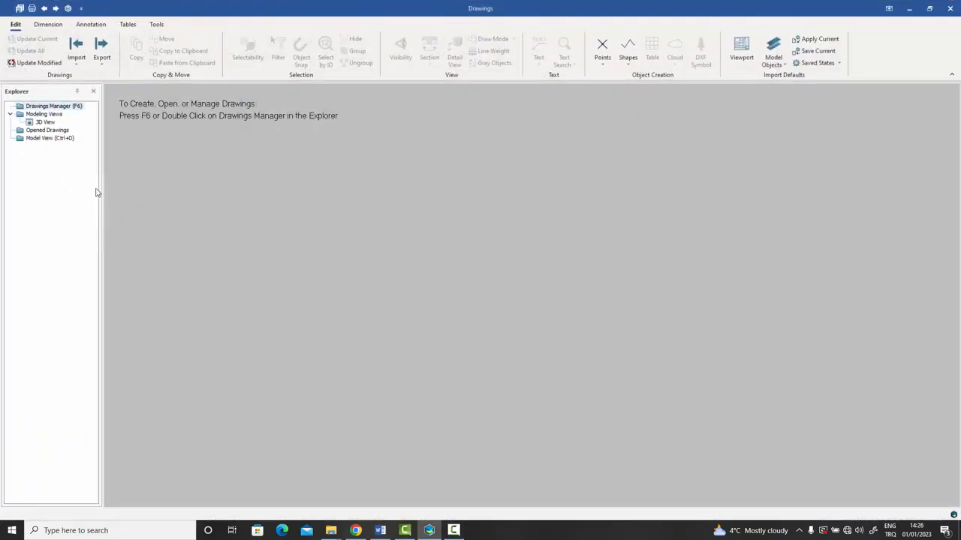
pyautogui.doubleClick(58, 110)
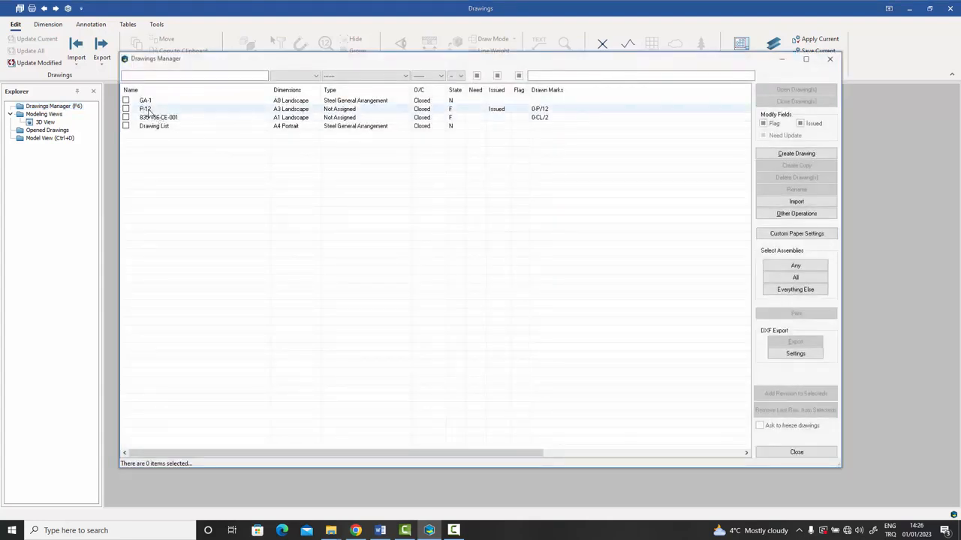
pyautogui.doubleClick(147, 109)
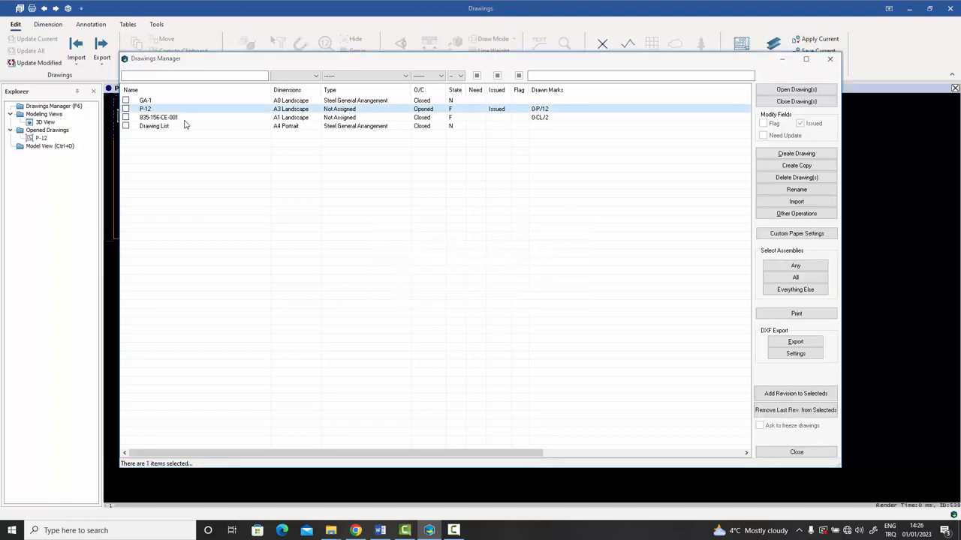
pyautogui.click(796, 451)
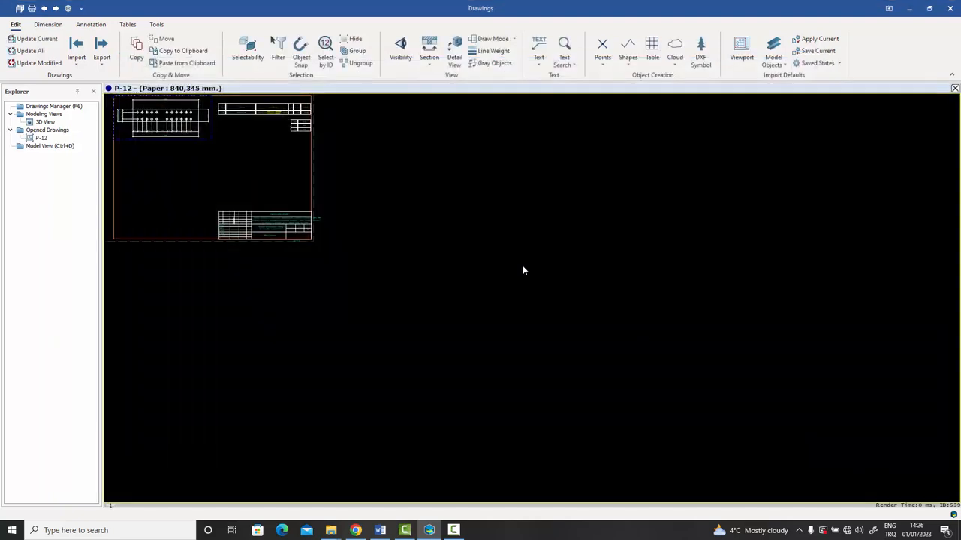
# Zoom and pan over the P-12 sheet to inspect its dimensions, parts table and title block.
pyautogui.scroll(5, 422, 244)
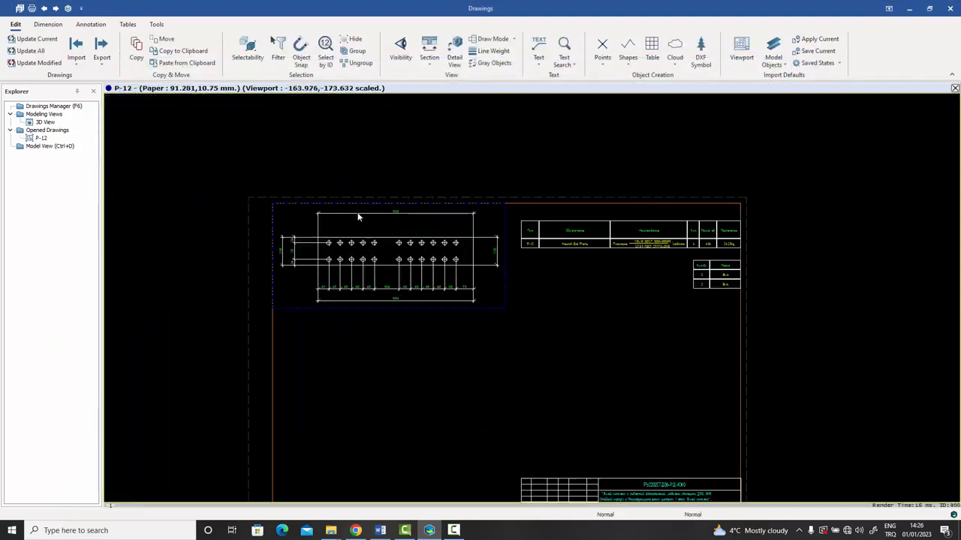
pyautogui.scroll(4, 374, 249)
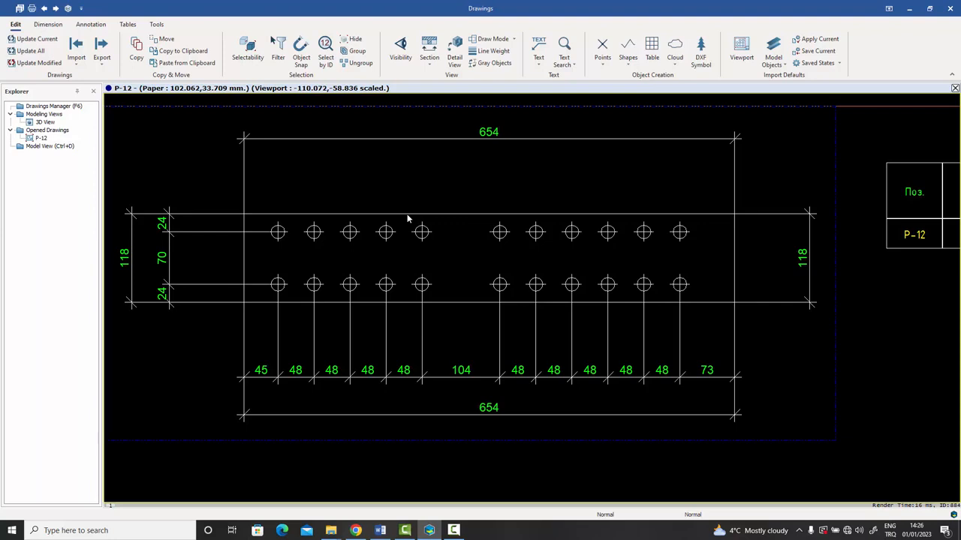
pyautogui.scroll(-2, 409, 218)
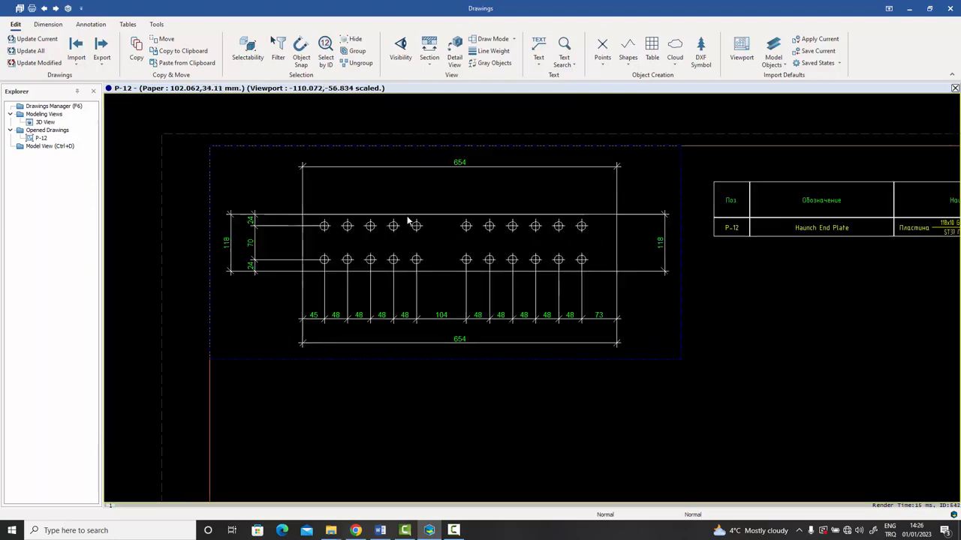
pyautogui.moveTo(496, 277)
pyautogui.mouseDown(button='middle')
pyautogui.moveTo(256, 283)
pyautogui.moveTo(317, 275)
pyautogui.mouseUp(button='middle')
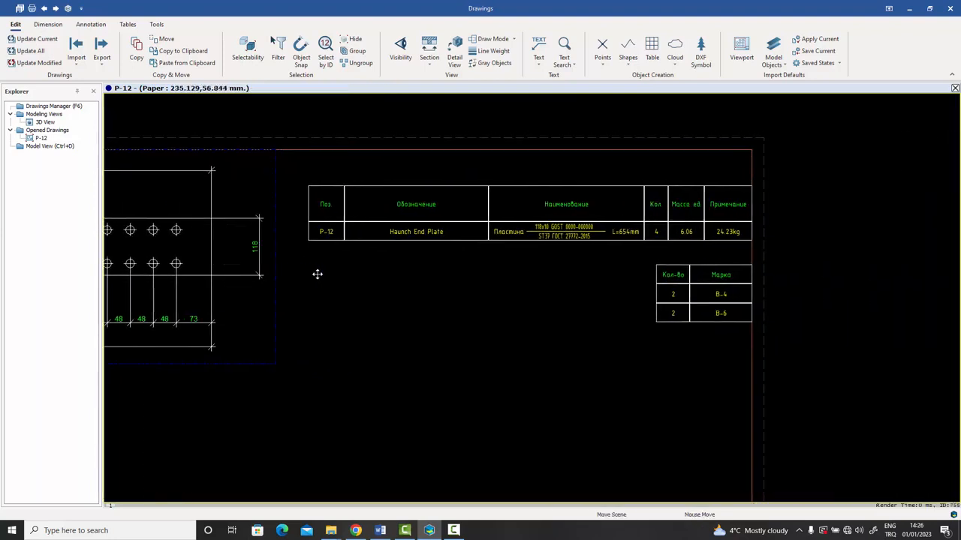
pyautogui.scroll(2, 518, 245)
pyautogui.moveTo(549, 243); pyautogui.dragTo(527, 260, button='middle')
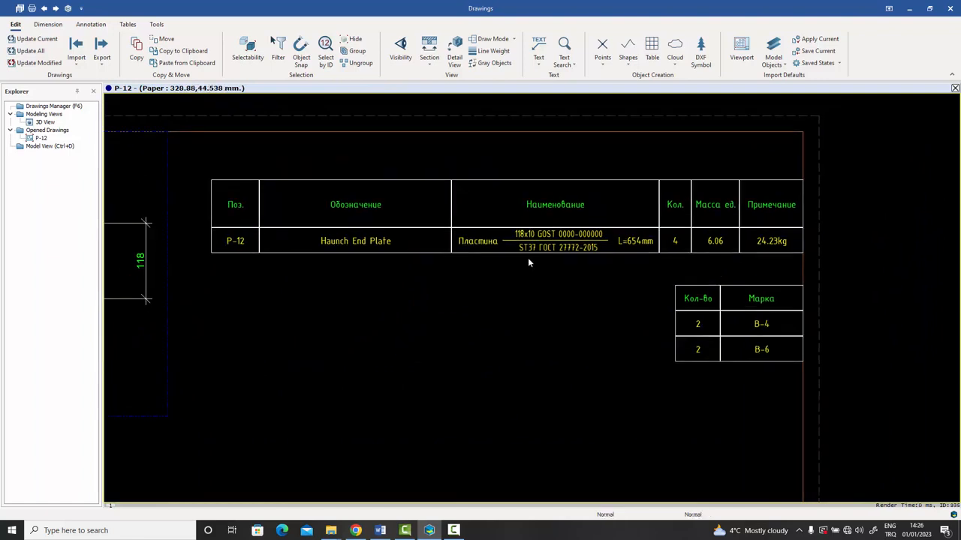
pyautogui.scroll(2, 527, 262)
pyautogui.scroll(-2, 527, 262)
pyautogui.scroll(1, 527, 262)
pyautogui.moveTo(528, 262); pyautogui.dragTo(547, 260, button='middle')
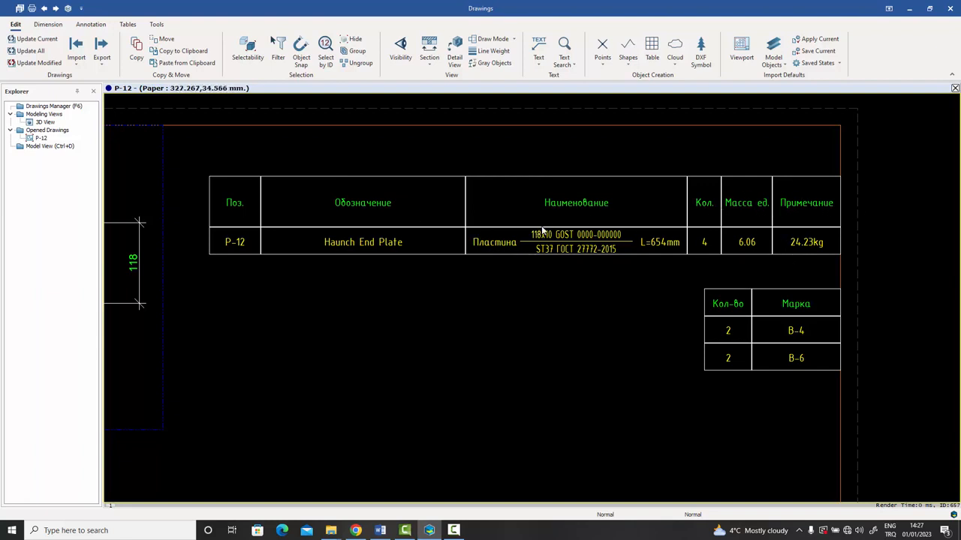
pyautogui.scroll(-5, 543, 273)
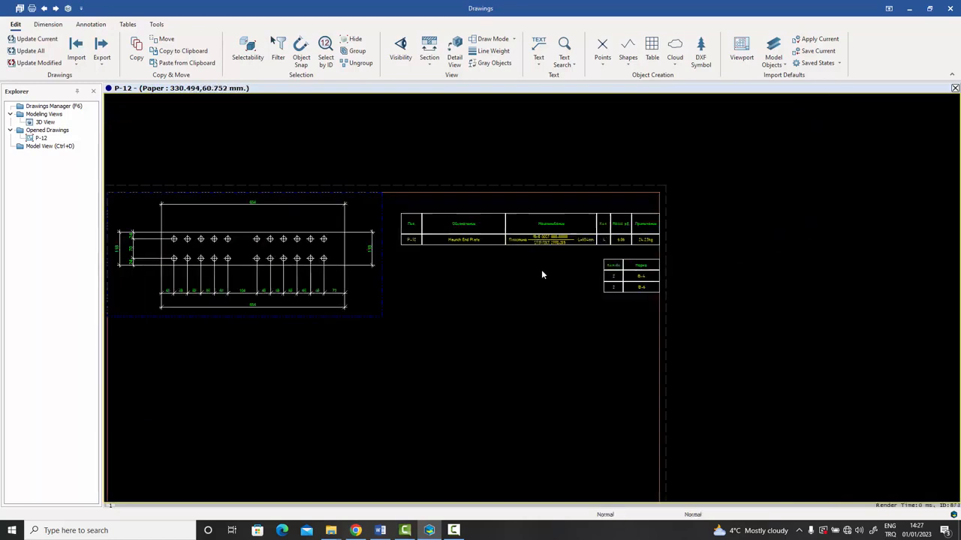
pyautogui.scroll(5, 548, 339)
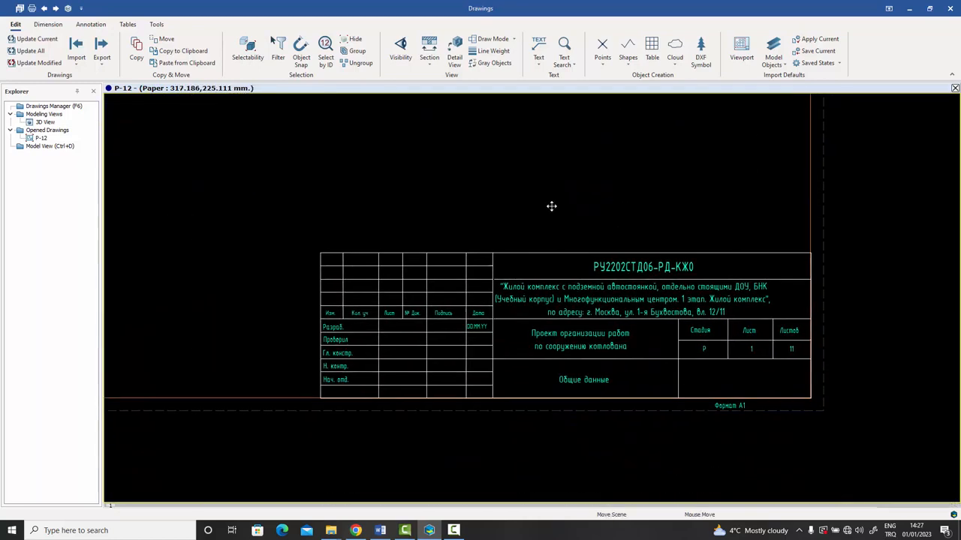
pyautogui.scroll(4, 568, 259)
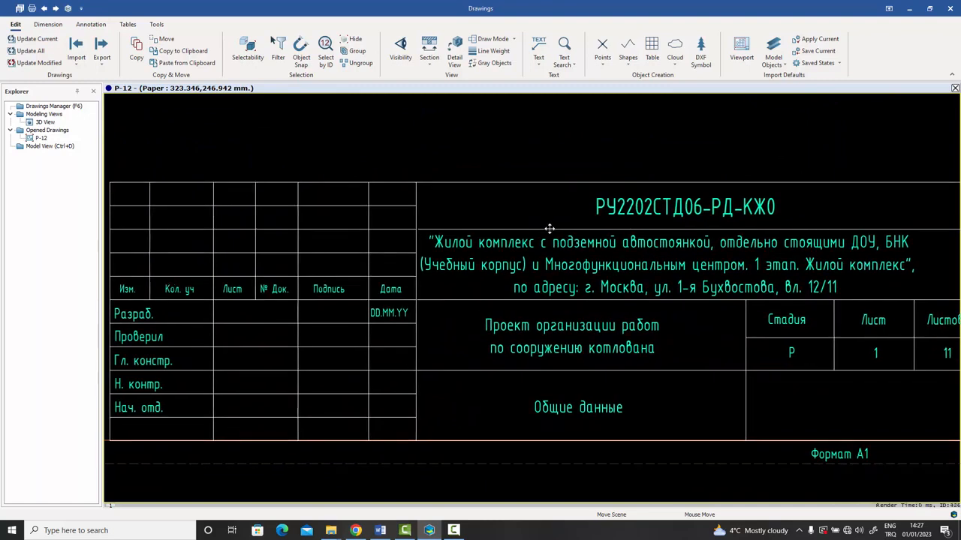
pyautogui.moveTo(550, 233); pyautogui.dragTo(536, 231, button='middle')
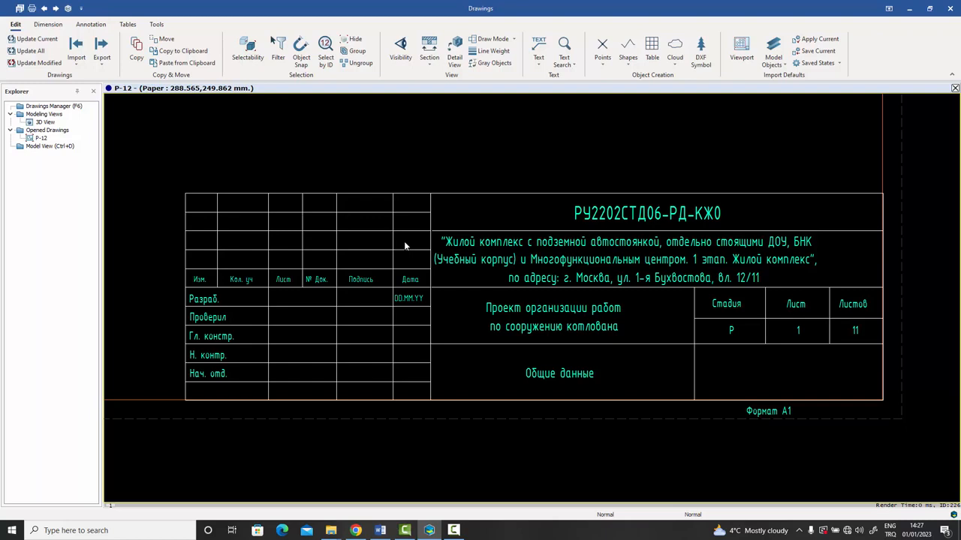
# View the whole P-12 sheet and its parts table, then reopen the Drawings Manager.
pyautogui.scroll(-6, 405, 242)
pyautogui.moveTo(406, 242); pyautogui.dragTo(470, 353, button='middle')
pyautogui.moveTo(446, 238)
pyautogui.mouseDown(button='middle')
pyautogui.moveTo(491, 297)
pyautogui.moveTo(520, 269)
pyautogui.mouseUp(button='middle')
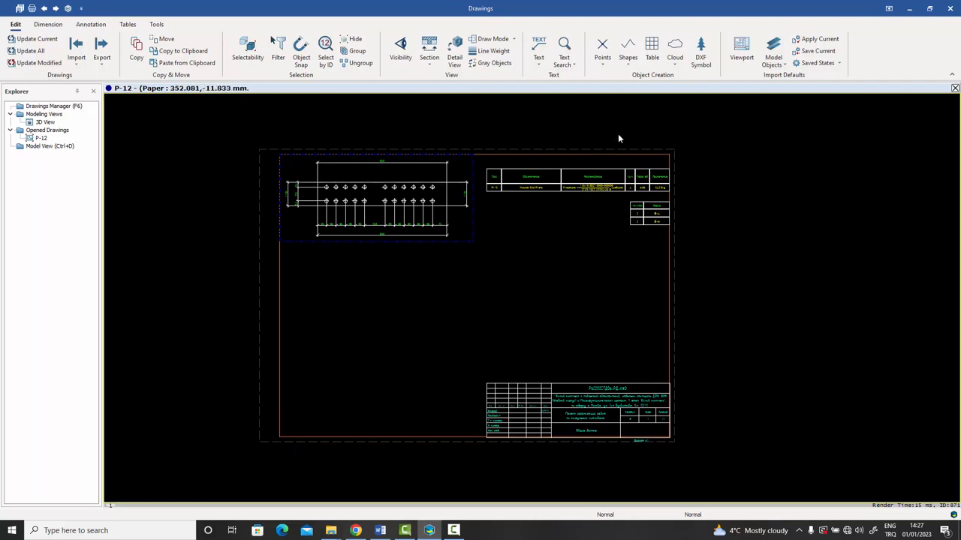
pyautogui.scroll(5, 652, 185)
pyautogui.moveTo(662, 198)
pyautogui.mouseDown(button='middle')
pyautogui.moveTo(769, 198)
pyautogui.moveTo(754, 205)
pyautogui.mouseUp(button='middle')
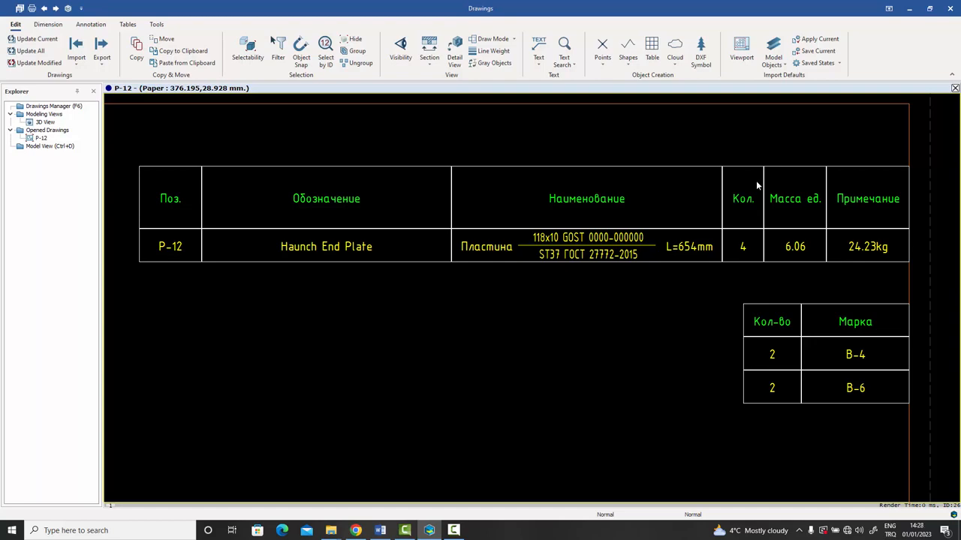
pyautogui.doubleClick(65, 107)
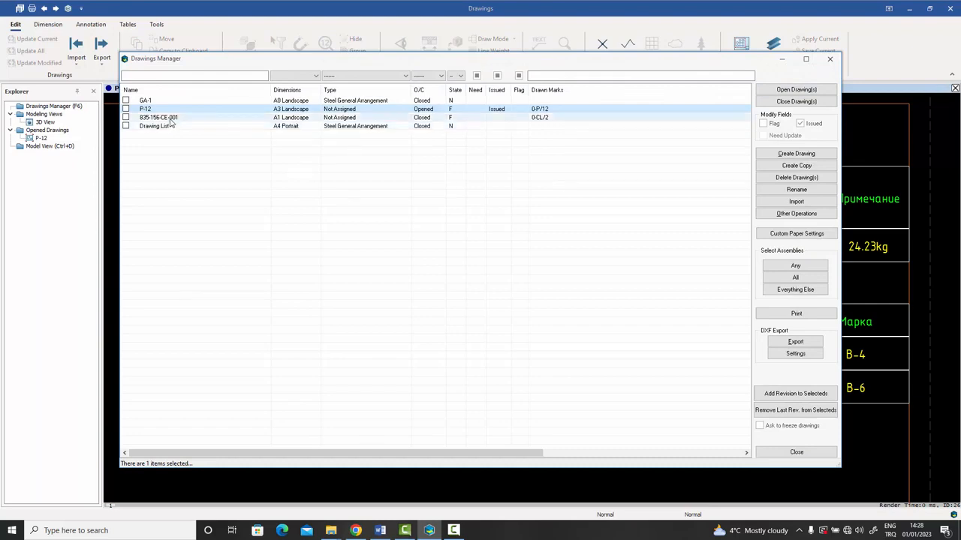
# Open drawing 835-156-CE-001 and pan across its section views toward the parts tables.
pyautogui.doubleClick(161, 118)
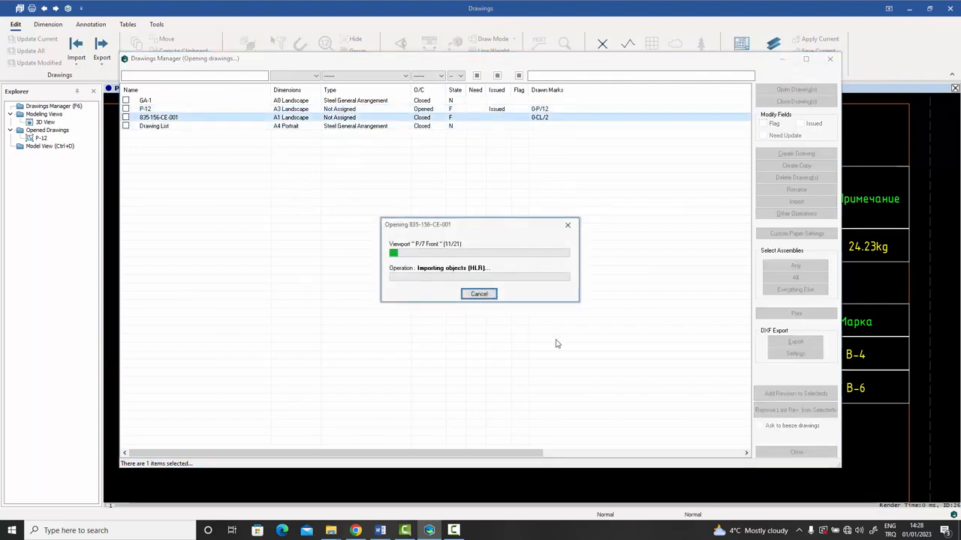
pyautogui.click(795, 452)
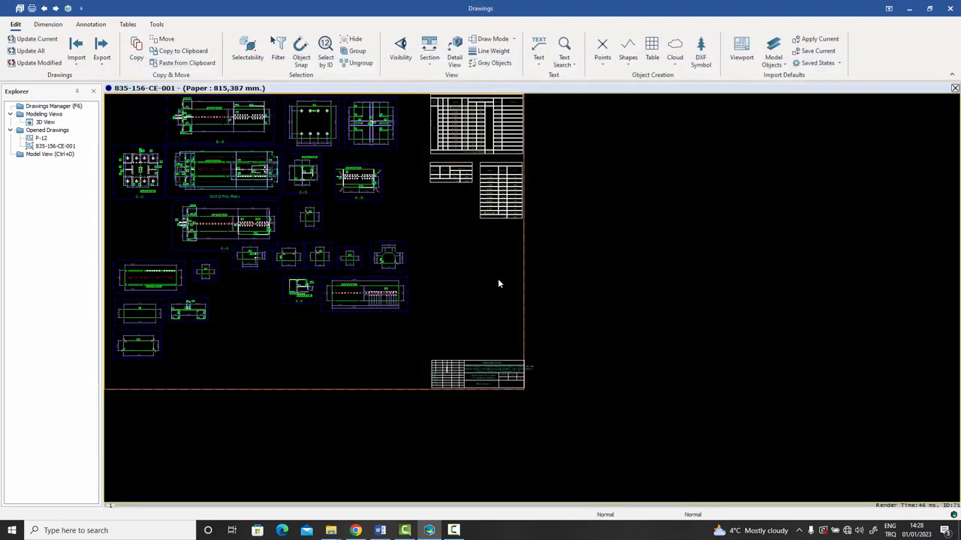
pyautogui.moveTo(499, 292); pyautogui.dragTo(515, 316, button='middle')
pyautogui.scroll(7, 350, 218)
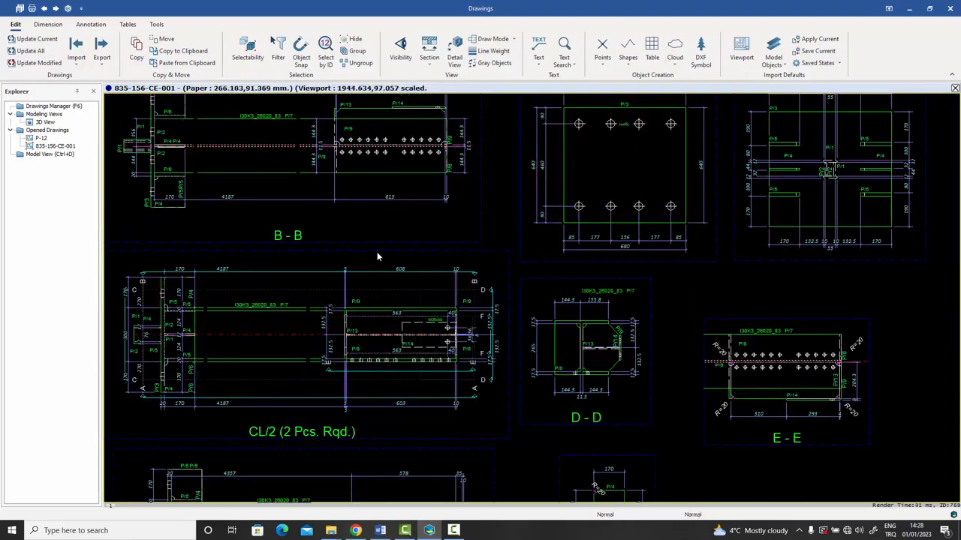
pyautogui.moveTo(415, 298)
pyautogui.mouseDown(button='middle')
pyautogui.moveTo(397, 247)
pyautogui.moveTo(355, 389)
pyautogui.moveTo(391, 263)
pyautogui.mouseUp(button='middle')
pyautogui.scroll(-2, 392, 264)
pyautogui.moveTo(370, 328)
pyautogui.mouseDown(button='middle')
pyautogui.moveTo(405, 307)
pyautogui.moveTo(405, 268)
pyautogui.moveTo(478, 231)
pyautogui.mouseUp(button='middle')
pyautogui.moveTo(420, 268)
pyautogui.mouseDown(button='middle')
pyautogui.moveTo(457, 302)
pyautogui.moveTo(386, 384)
pyautogui.mouseUp(button='middle')
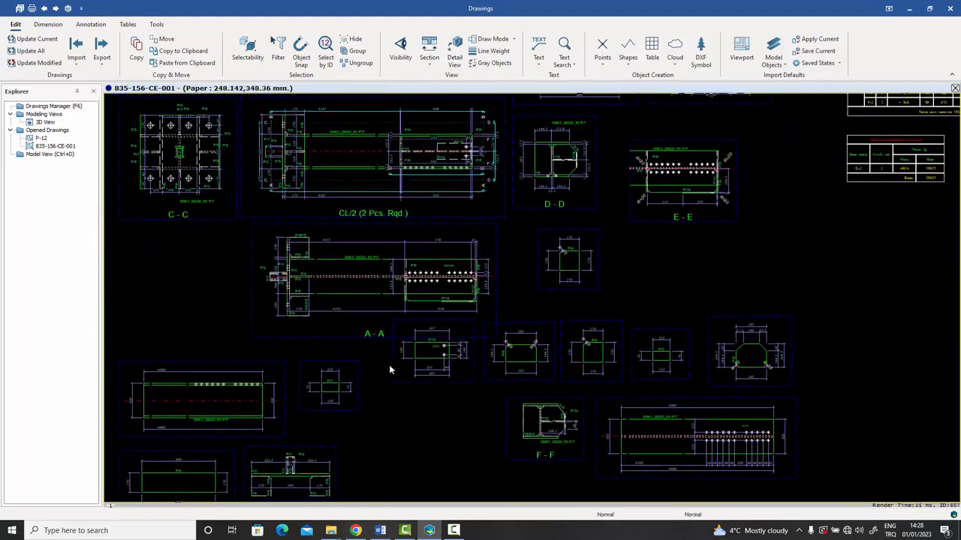
pyautogui.moveTo(408, 327); pyautogui.dragTo(337, 411, button='middle')
pyautogui.moveTo(442, 308); pyautogui.dragTo(273, 387, button='middle')
pyautogui.moveTo(480, 331); pyautogui.dragTo(313, 352, button='middle')
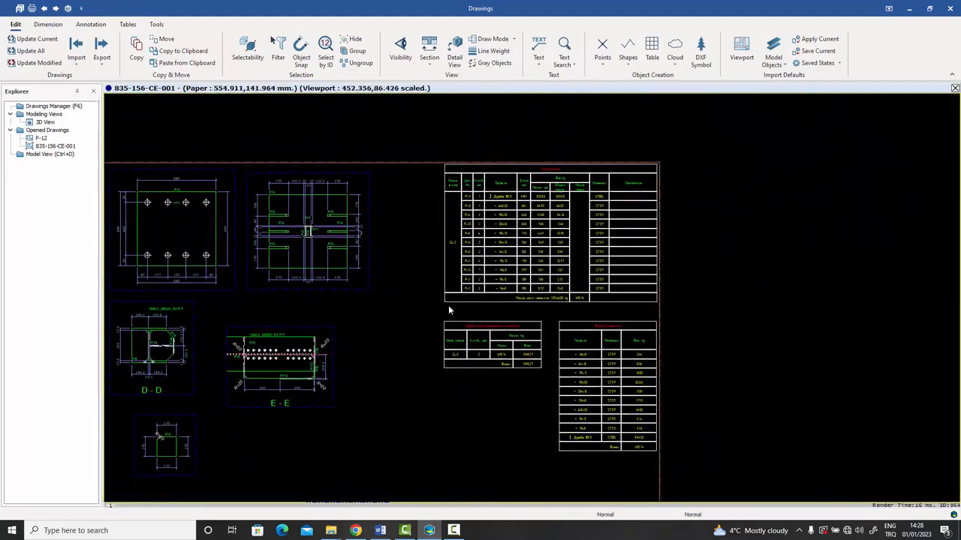
pyautogui.scroll(2, 574, 276)
pyautogui.scroll(4, 574, 277)
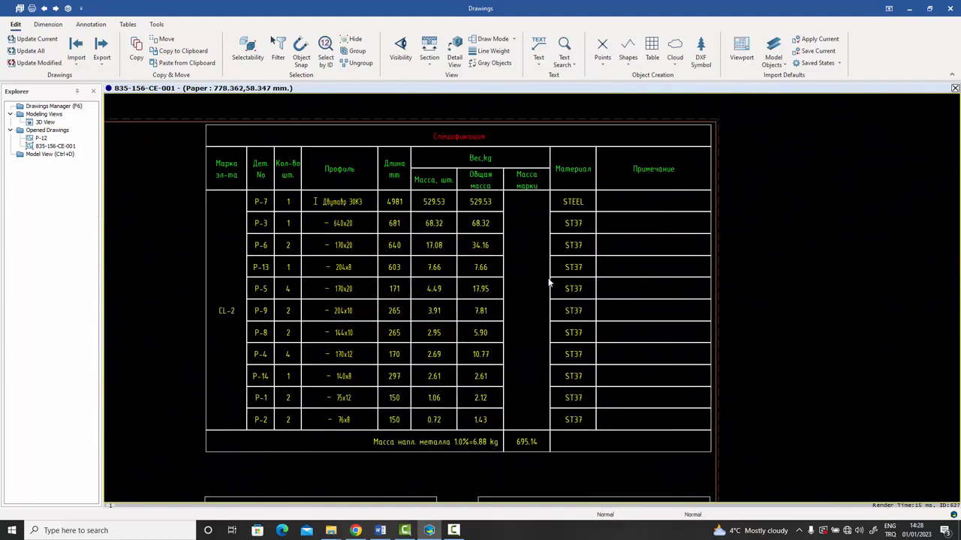
# Inspect the specification table and the full Выборка металла table down to its bottom rows.
pyautogui.moveTo(550, 283)
pyautogui.mouseDown(button='middle')
pyautogui.moveTo(681, 302)
pyautogui.moveTo(653, 289)
pyautogui.mouseUp(button='middle')
pyautogui.scroll(-2, 681, 302)
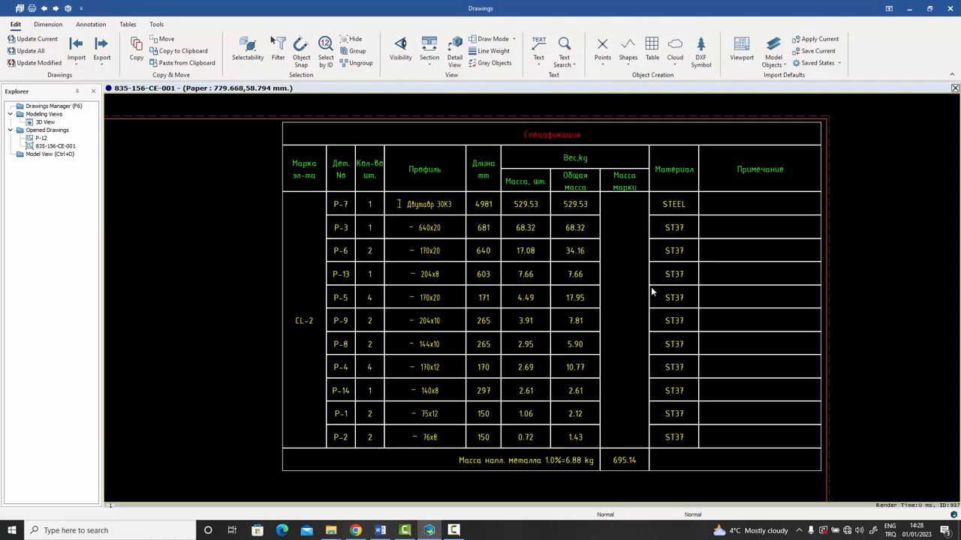
pyautogui.moveTo(630, 337); pyautogui.dragTo(628, 320, button='middle')
pyautogui.moveTo(626, 398); pyautogui.dragTo(618, 246, button='middle')
pyautogui.moveTo(650, 367); pyautogui.dragTo(617, 254, button='middle')
pyautogui.moveTo(638, 353); pyautogui.dragTo(618, 278, button='middle')
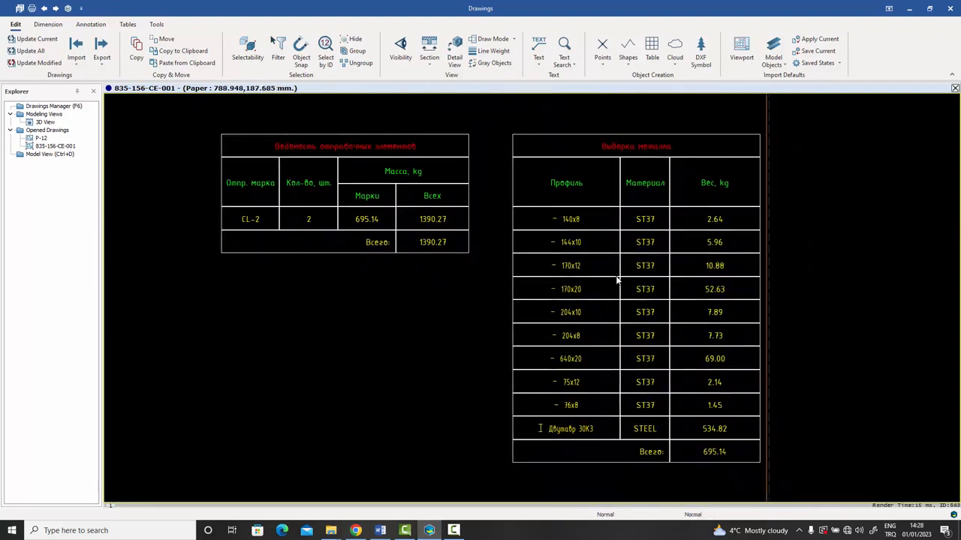
pyautogui.moveTo(618, 310)
pyautogui.mouseDown(button='middle')
pyautogui.moveTo(637, 418)
pyautogui.moveTo(621, 319)
pyautogui.mouseUp(button='middle')
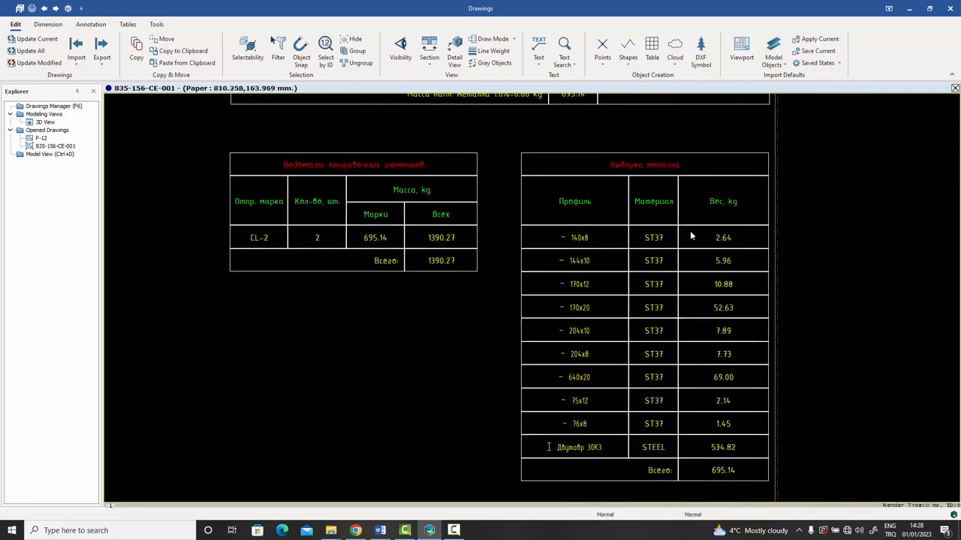
# Return to the upper specification table, then move down to the sheet's title block.
pyautogui.moveTo(596, 278)
pyautogui.mouseDown(button='middle')
pyautogui.moveTo(605, 343)
pyautogui.moveTo(599, 458)
pyautogui.mouseUp(button='middle')
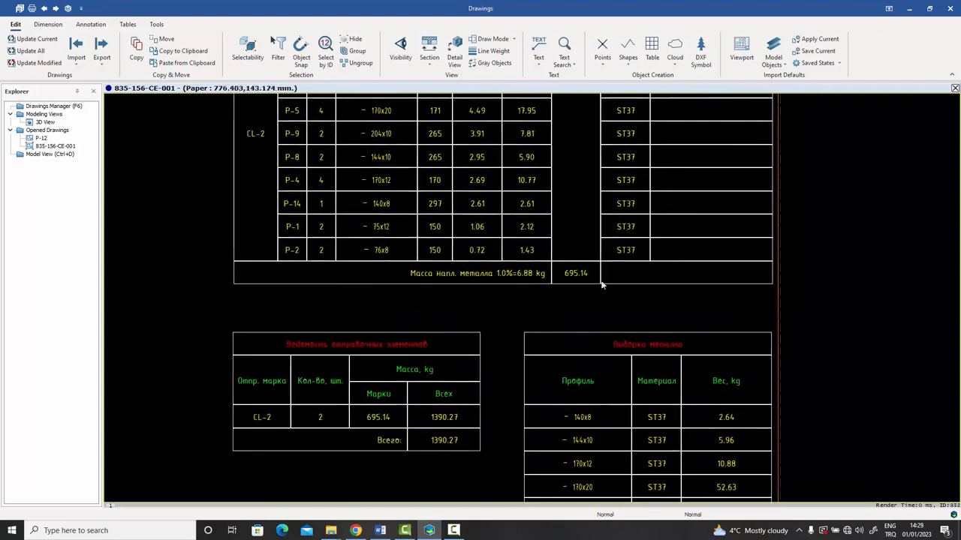
pyautogui.moveTo(600, 242); pyautogui.dragTo(592, 402, button='middle')
pyautogui.scroll(-3, 593, 346)
pyautogui.scroll(2, 593, 346)
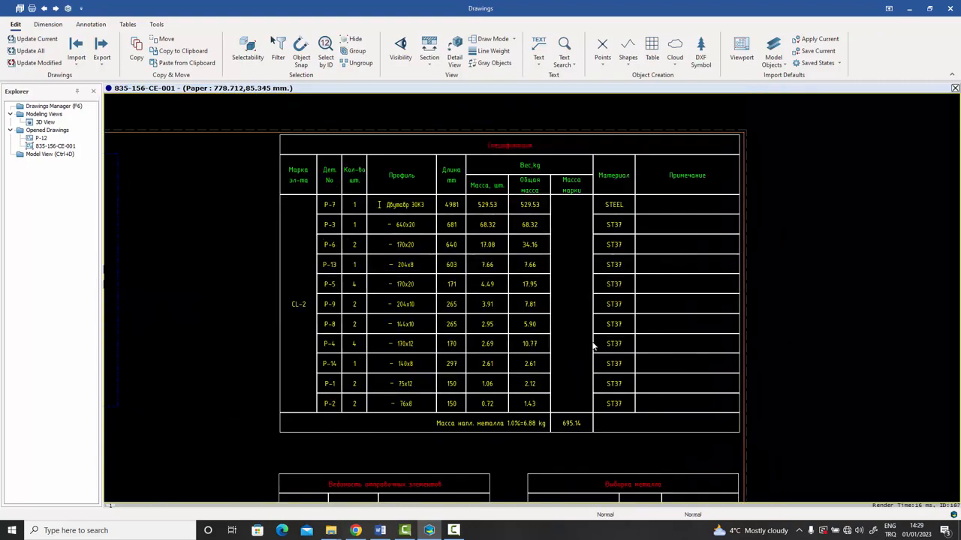
pyautogui.scroll(2, 593, 346)
pyautogui.moveTo(593, 348); pyautogui.dragTo(591, 375, button='middle')
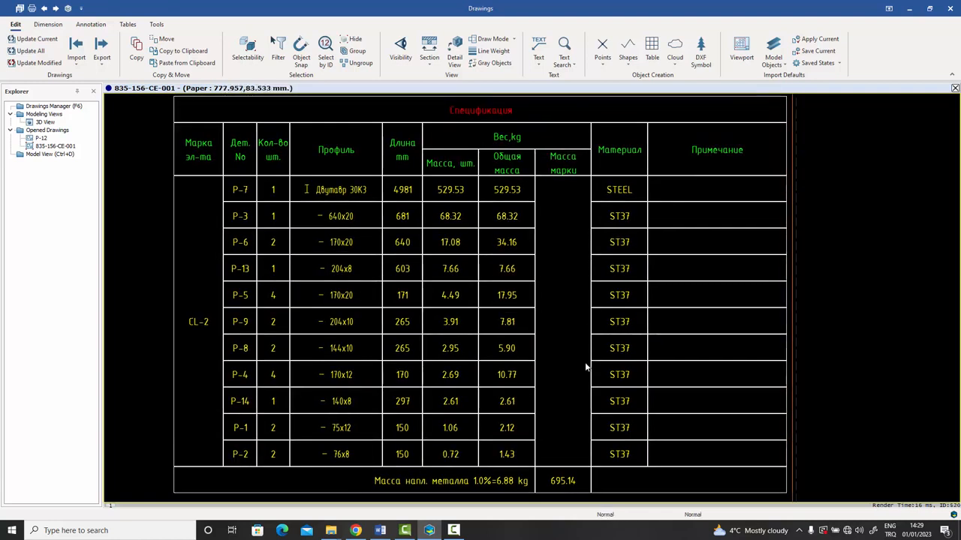
pyautogui.scroll(-5, 575, 345)
pyautogui.moveTo(570, 386); pyautogui.dragTo(574, 201, button='middle')
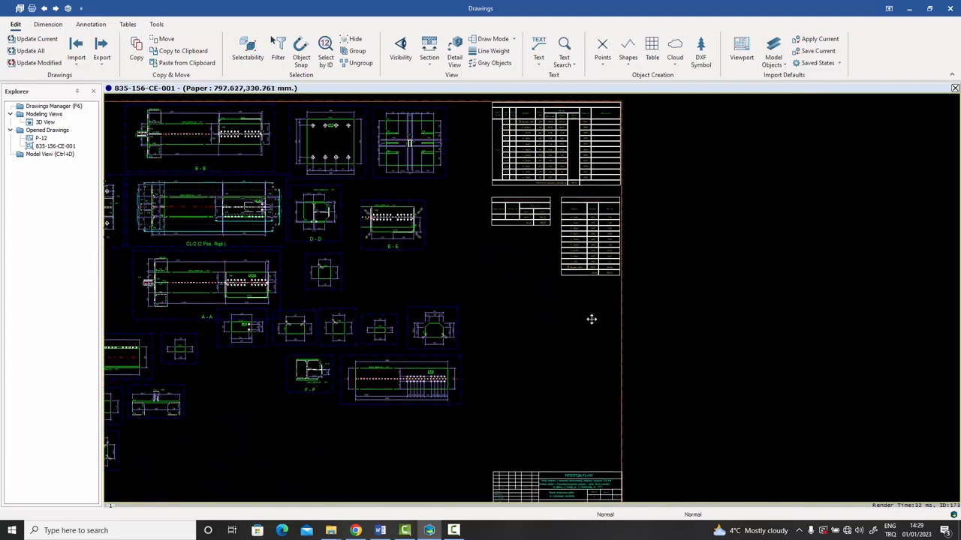
pyautogui.moveTo(592, 320); pyautogui.dragTo(585, 213, button='middle')
pyautogui.moveTo(582, 338); pyautogui.dragTo(586, 277, button='middle')
pyautogui.scroll(6, 577, 340)
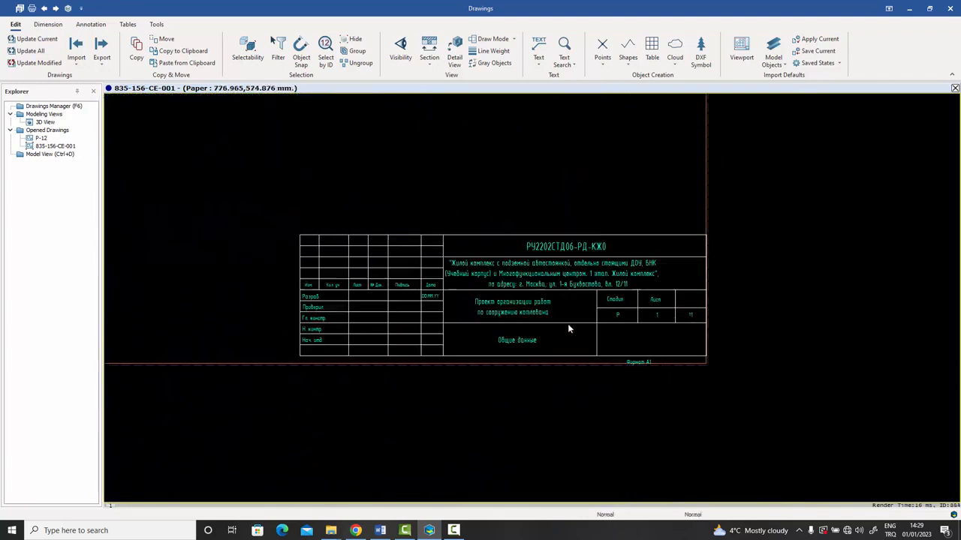
pyautogui.moveTo(606, 323); pyautogui.dragTo(642, 328, button='middle')
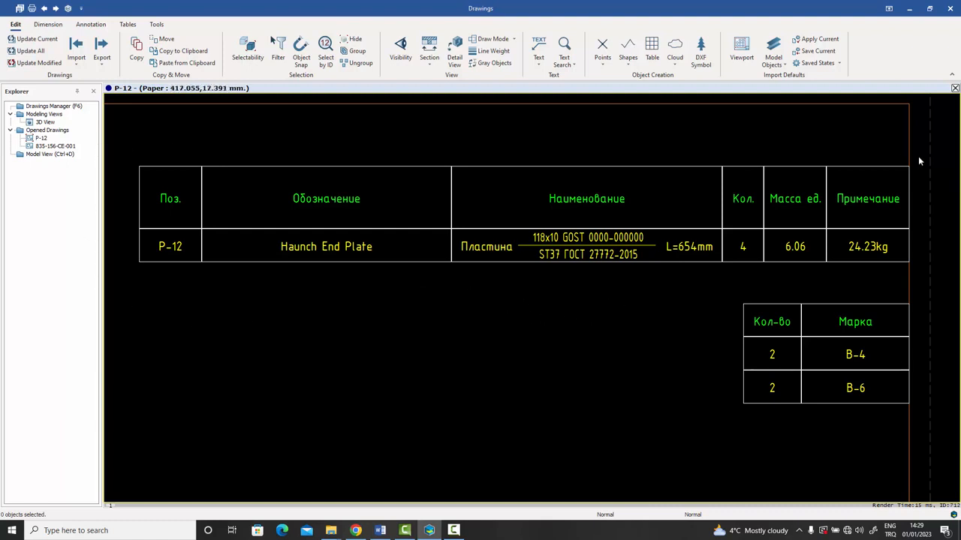
# Open GA-1 from the Drawings Manager and zoom in and out on its 3D View of the steel frame.
pyautogui.doubleClick(60, 108)
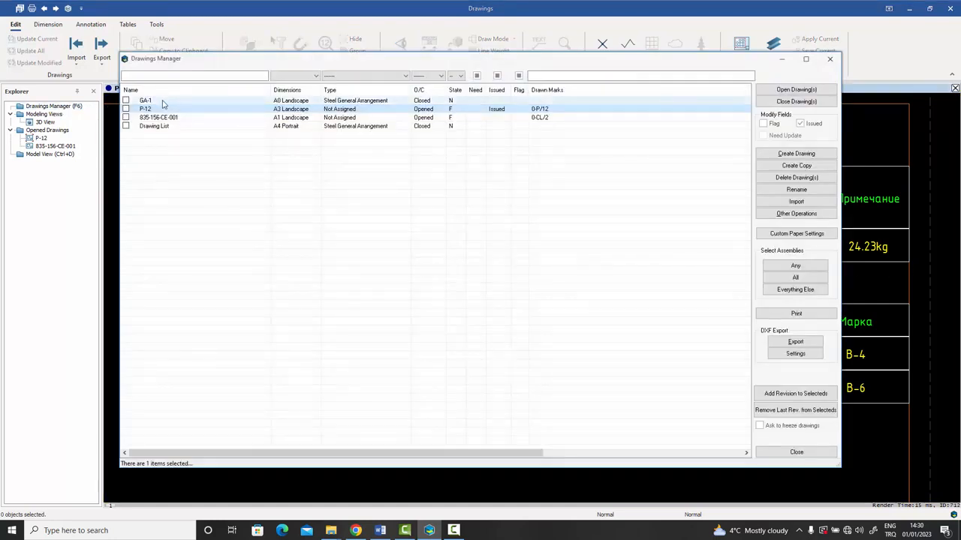
pyautogui.doubleClick(163, 102)
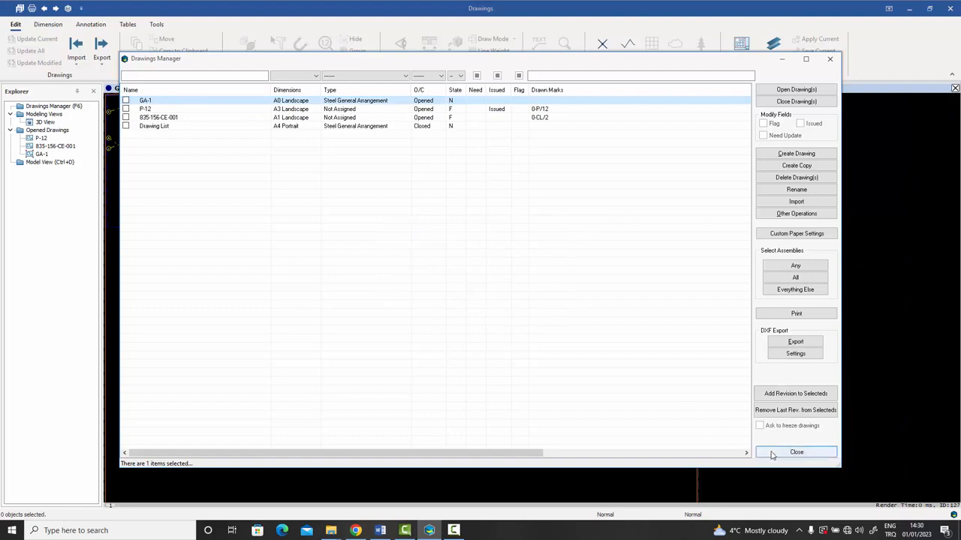
pyautogui.click(773, 454)
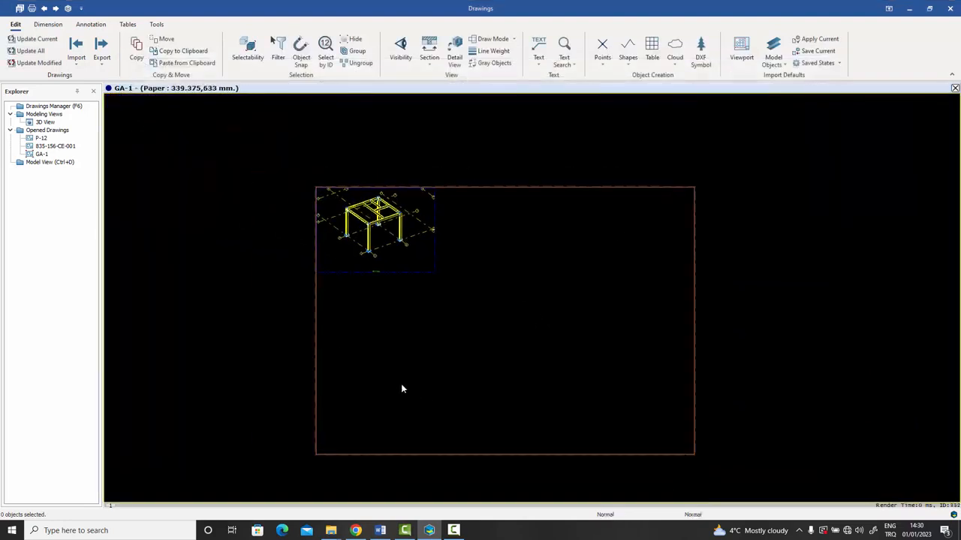
pyautogui.scroll(5, 399, 231)
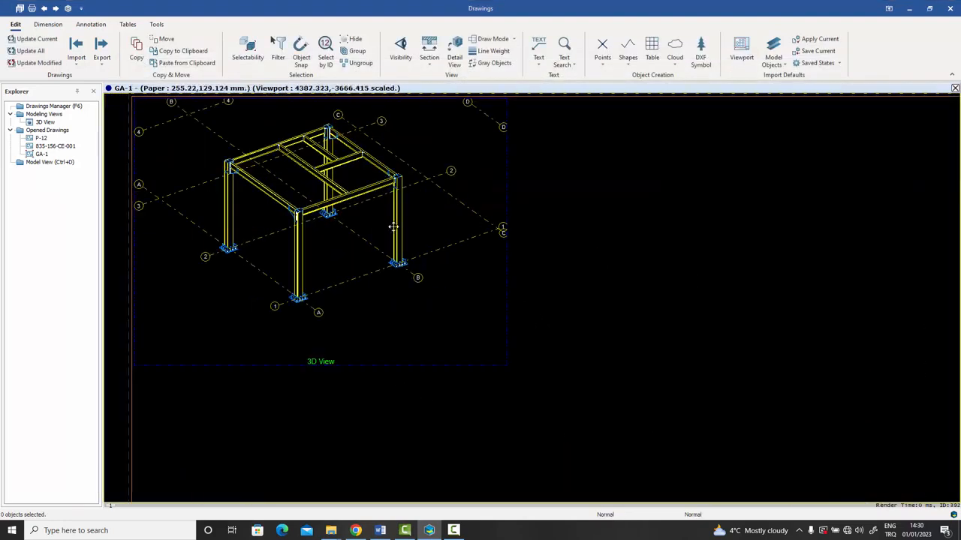
pyautogui.scroll(8, 393, 227)
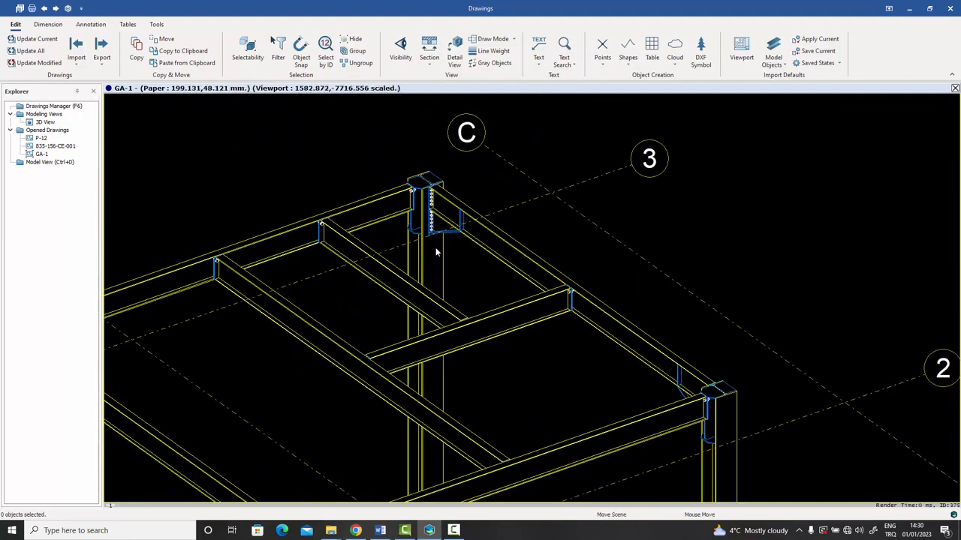
pyautogui.scroll(3, 436, 253)
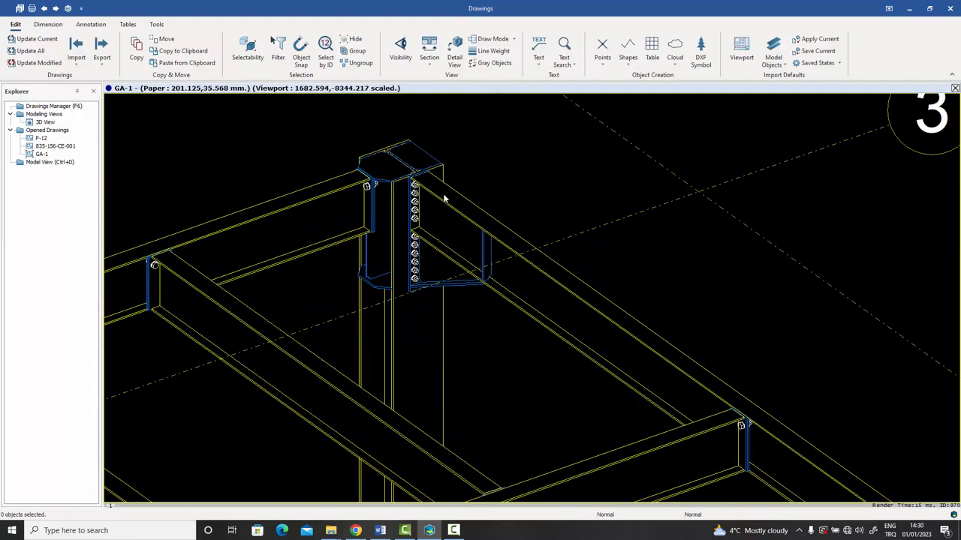
pyautogui.scroll(-12, 444, 199)
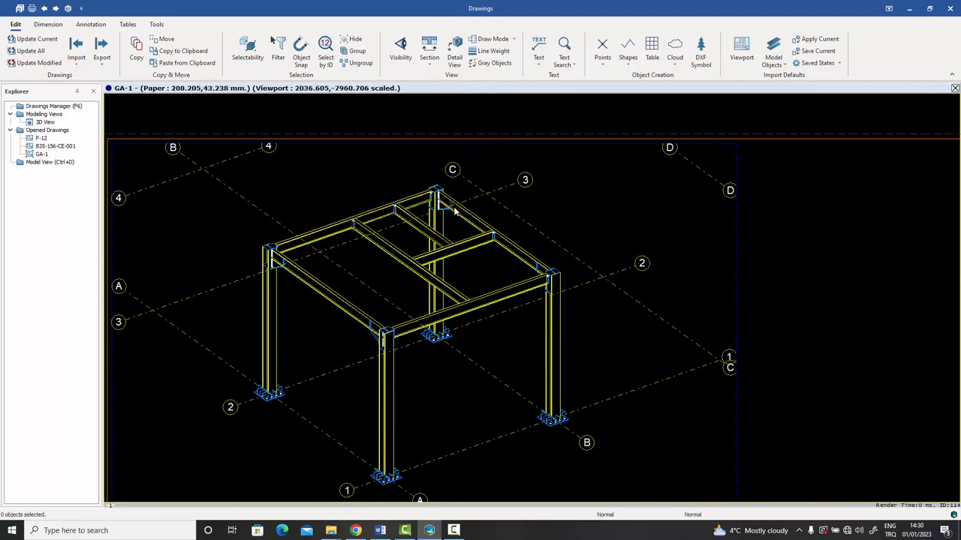
pyautogui.scroll(-8, 454, 225)
pyautogui.moveTo(553, 307)
pyautogui.mouseDown(button='middle')
pyautogui.moveTo(393, 273)
pyautogui.moveTo(375, 252)
pyautogui.mouseUp(button='middle')
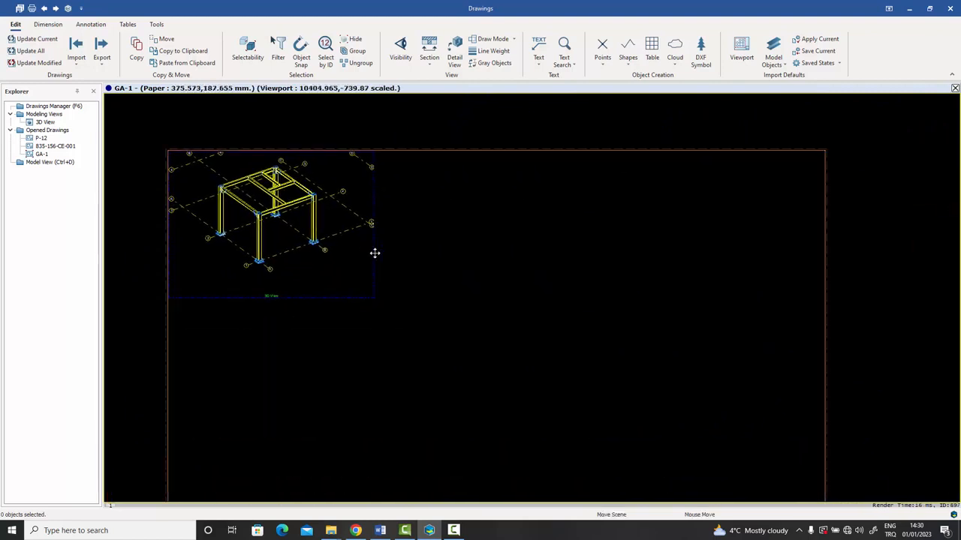
pyautogui.click(128, 24)
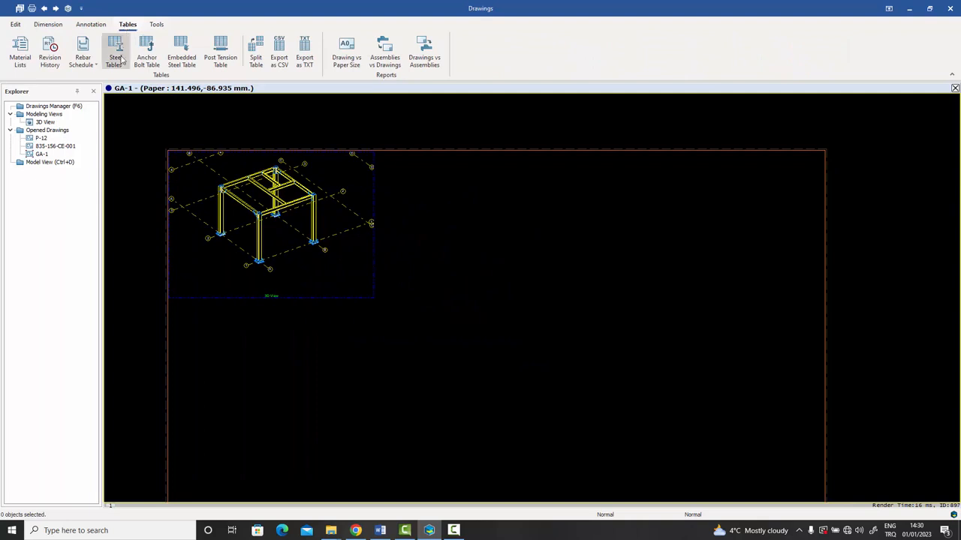
pyautogui.click(125, 66)
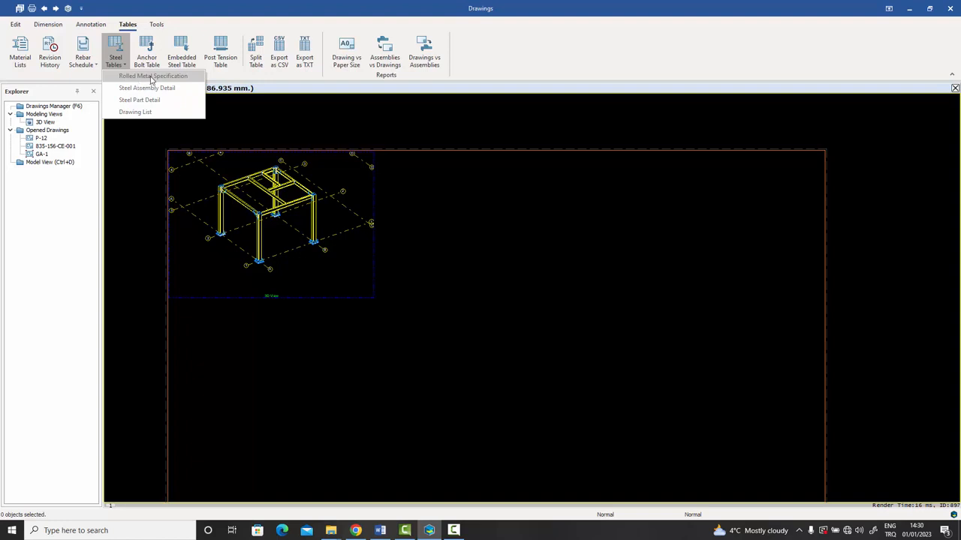
pyautogui.click(152, 77)
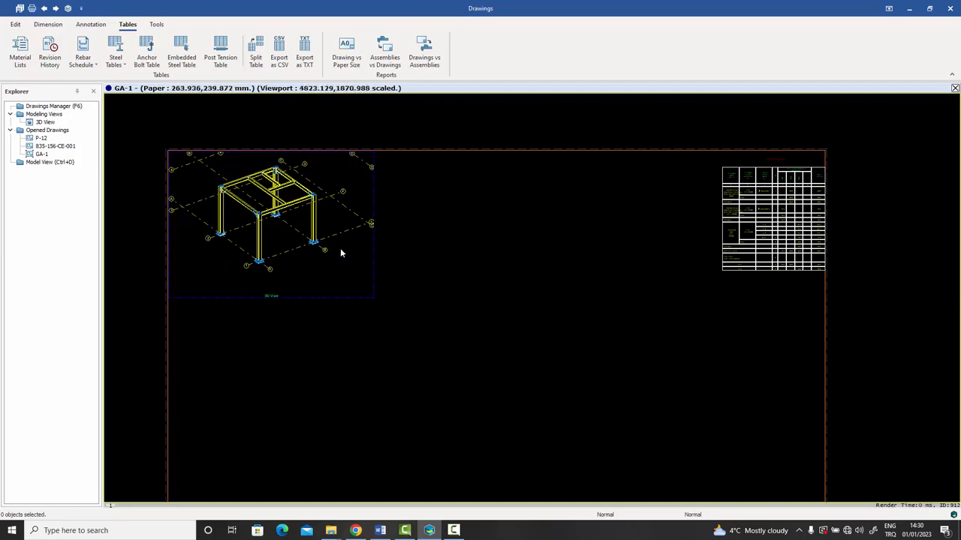
pyautogui.moveTo(651, 261); pyautogui.dragTo(498, 298, button='middle')
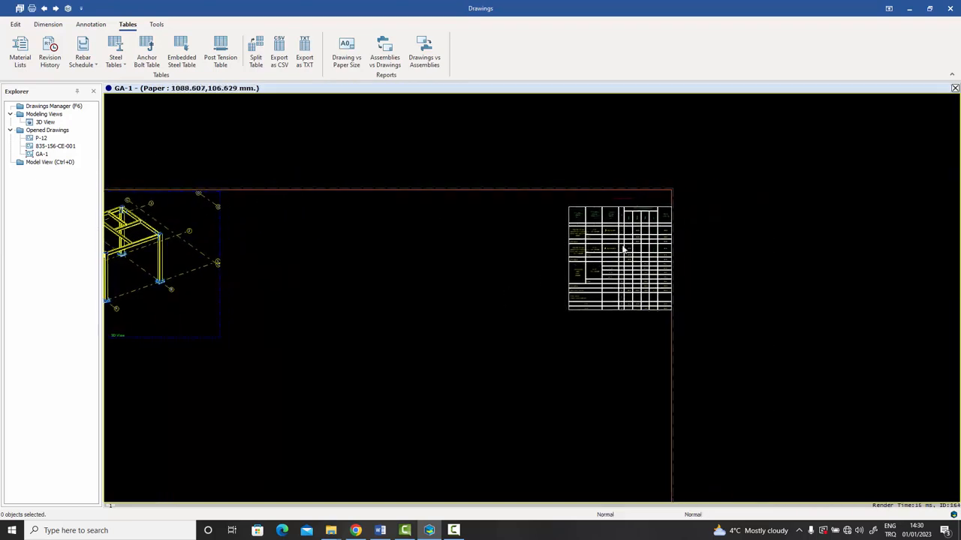
pyautogui.scroll(2, 637, 233)
pyautogui.scroll(4, 650, 233)
pyautogui.moveTo(667, 234); pyautogui.dragTo(635, 331, button='middle')
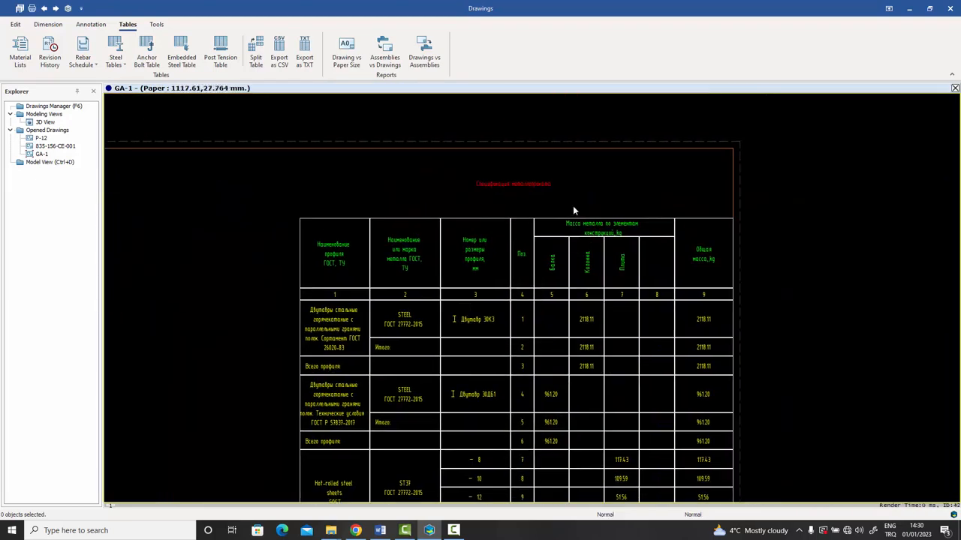
pyautogui.scroll(3, 573, 207)
pyautogui.scroll(-1, 573, 210)
pyautogui.moveTo(573, 217); pyautogui.dragTo(576, 181, button='middle')
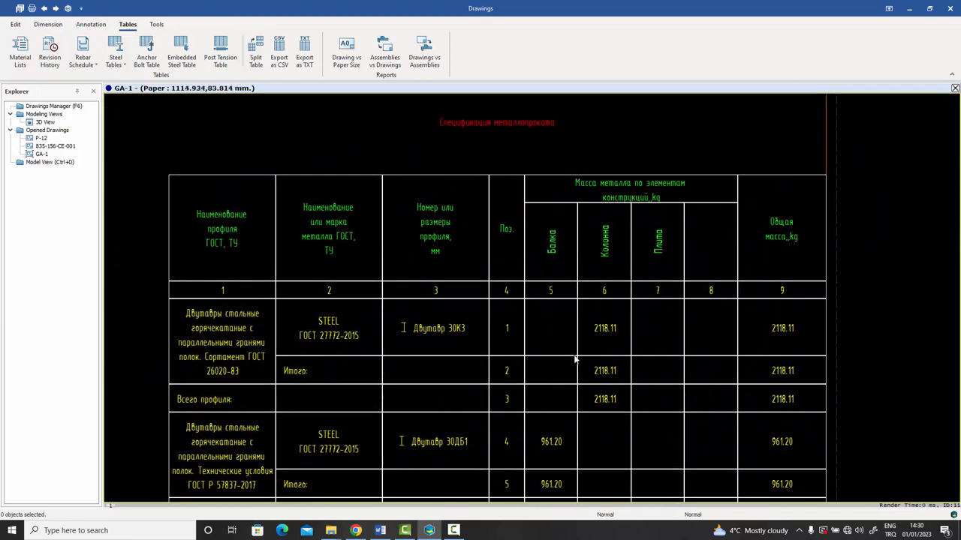
pyautogui.moveTo(576, 354); pyautogui.dragTo(564, 333, button='middle')
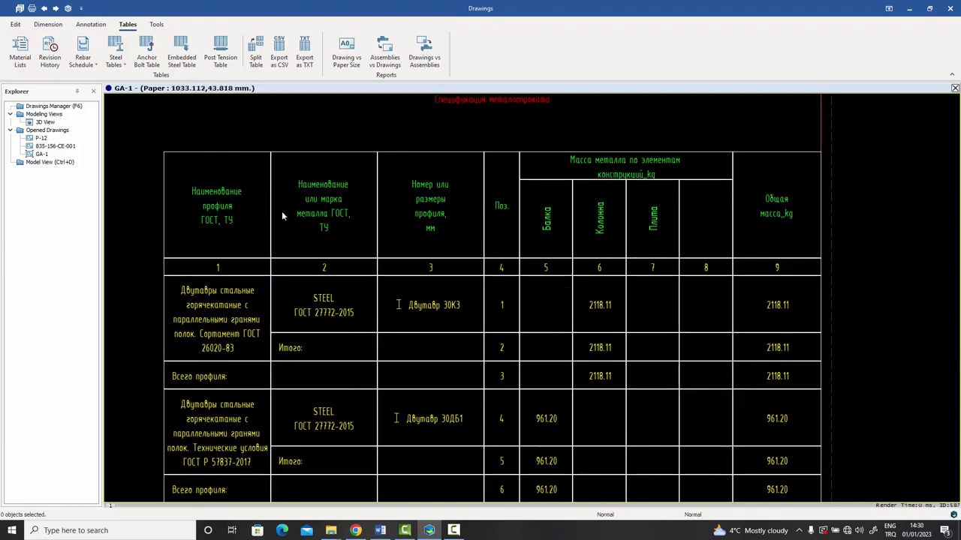
pyautogui.moveTo(530, 334); pyautogui.dragTo(520, 237, button='middle')
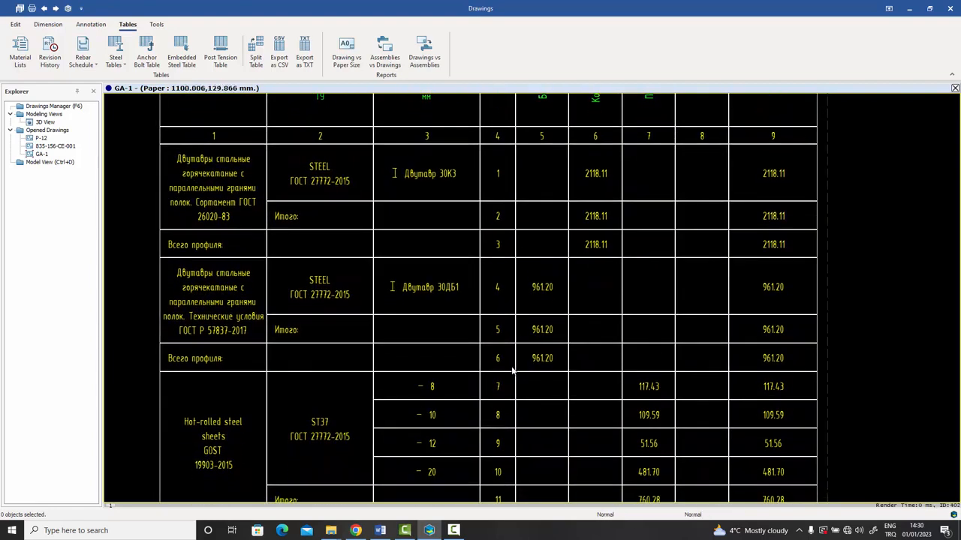
pyautogui.moveTo(511, 368)
pyautogui.mouseDown(button='middle')
pyautogui.moveTo(512, 278)
pyautogui.moveTo(515, 339)
pyautogui.moveTo(515, 300)
pyautogui.mouseUp(button='middle')
pyautogui.moveTo(517, 423); pyautogui.dragTo(516, 365, button='middle')
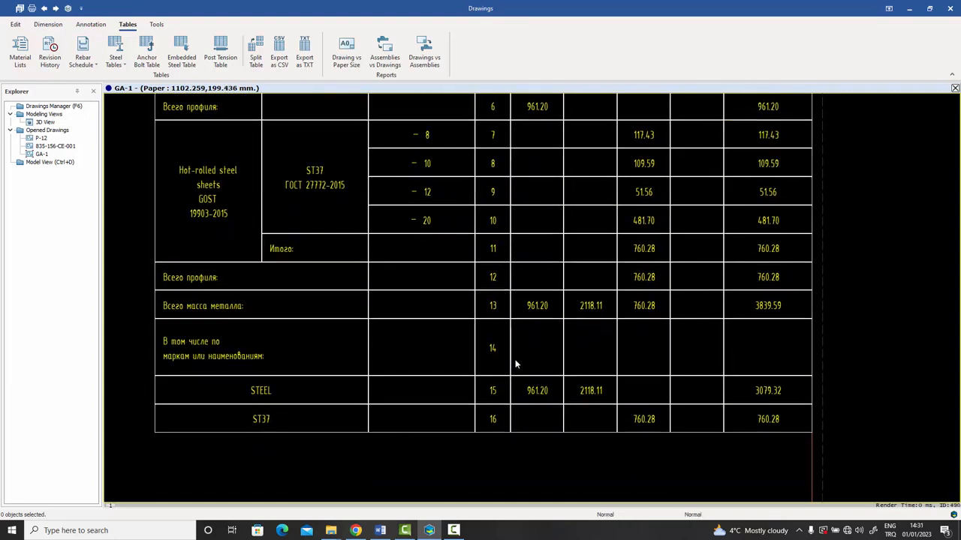
pyautogui.scroll(-6, 514, 364)
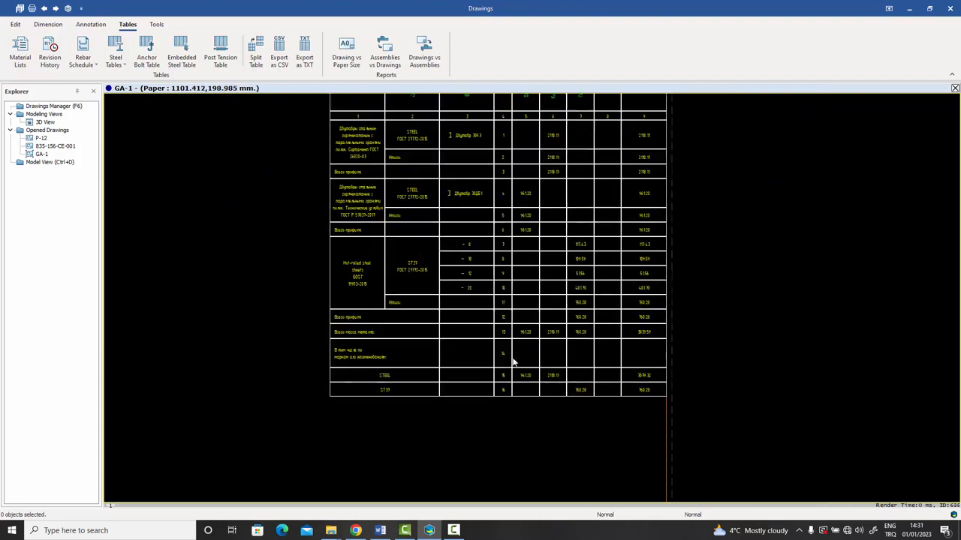
pyautogui.scroll(2, 510, 351)
pyautogui.moveTo(508, 349); pyautogui.dragTo(515, 354, button='middle')
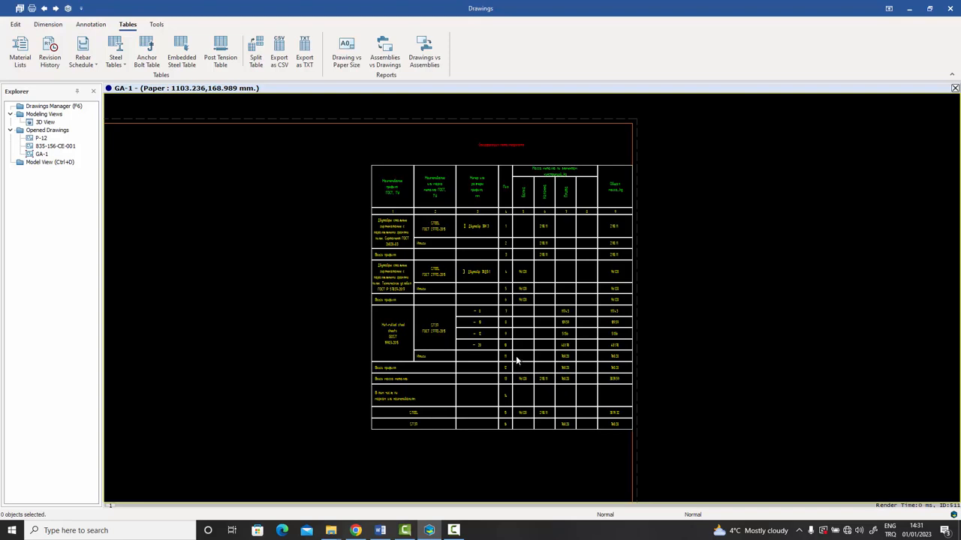
pyautogui.scroll(4, 516, 361)
pyautogui.scroll(-1, 518, 301)
pyautogui.moveTo(519, 293); pyautogui.dragTo(520, 327, button='middle')
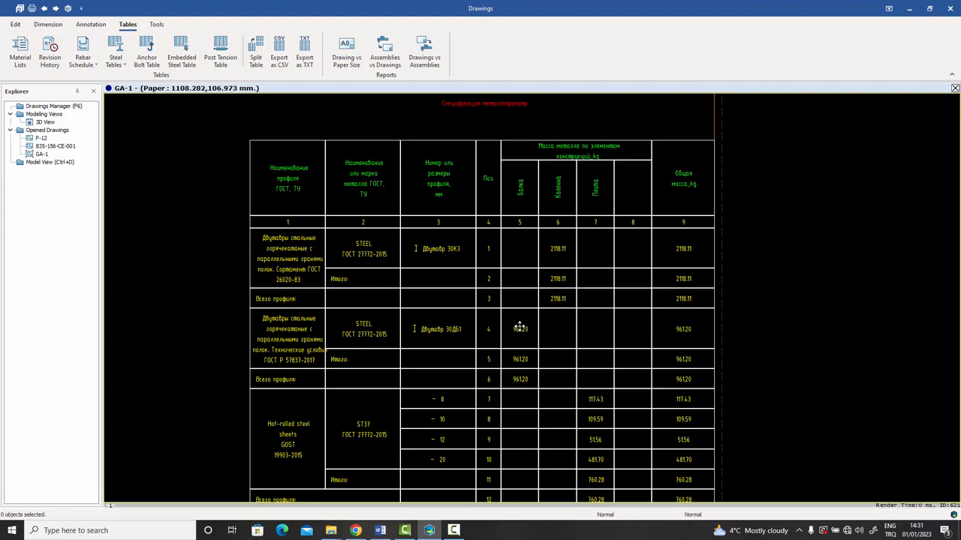
pyautogui.scroll(1, 524, 287)
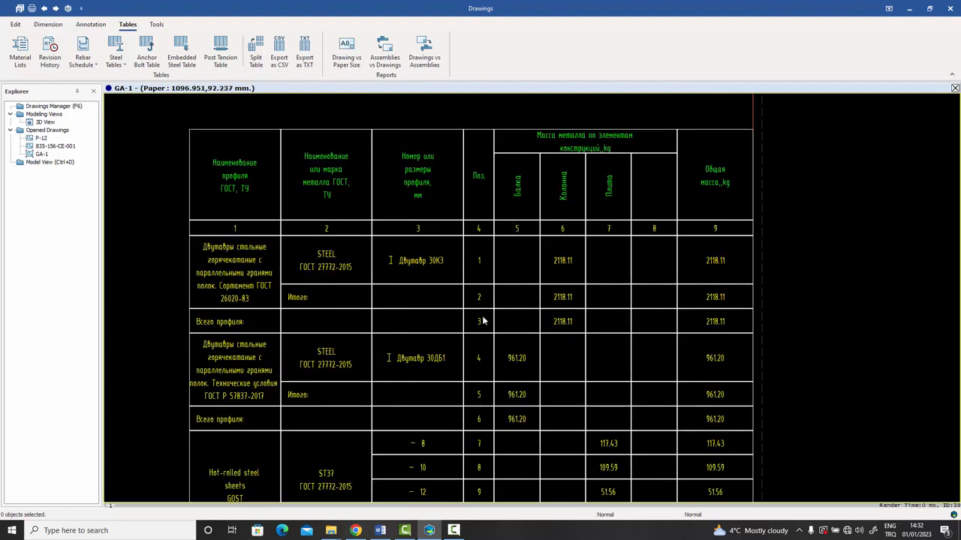
# Reopen the Drawing List sheet from the Drawings Manager, showing its A4 portrait page.
pyautogui.click(120, 65)
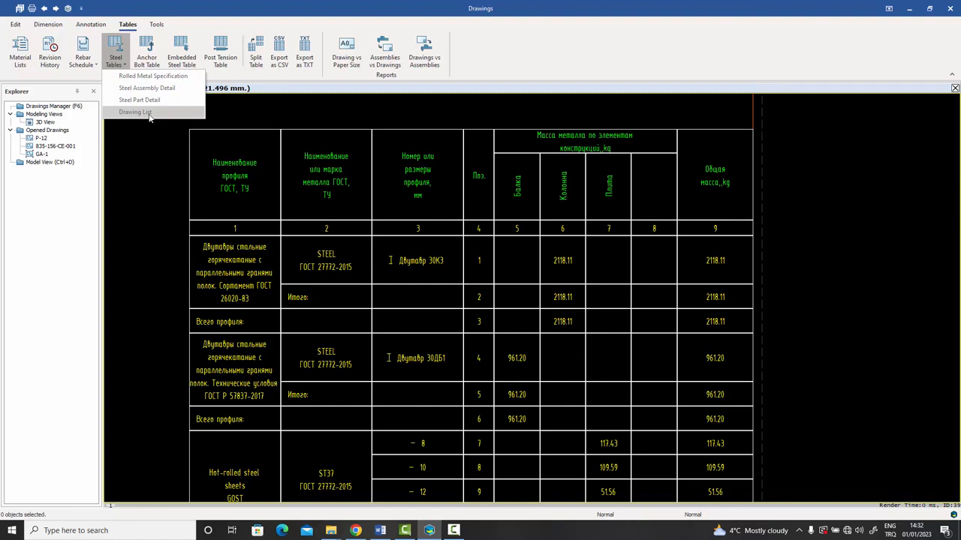
pyautogui.click(57, 115)
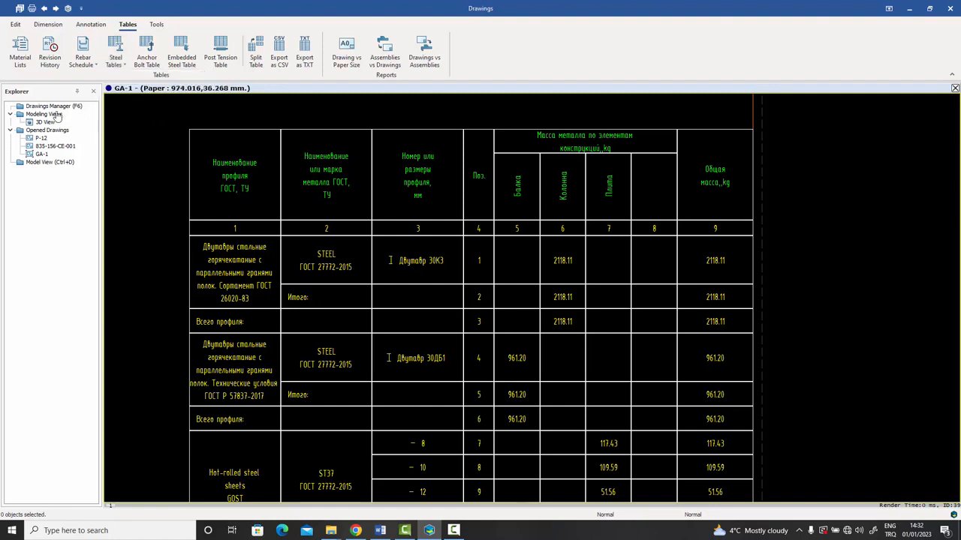
pyautogui.click(54, 108)
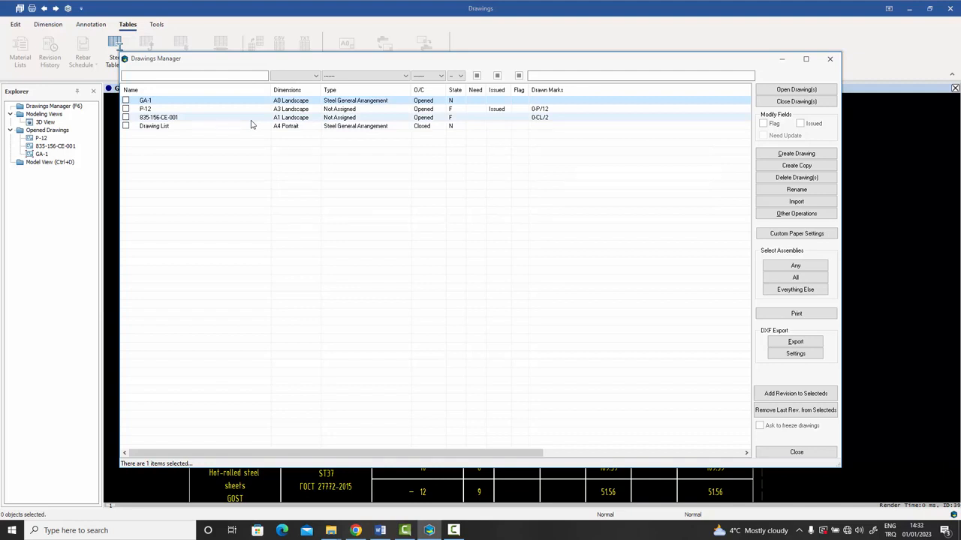
pyautogui.doubleClick(151, 128)
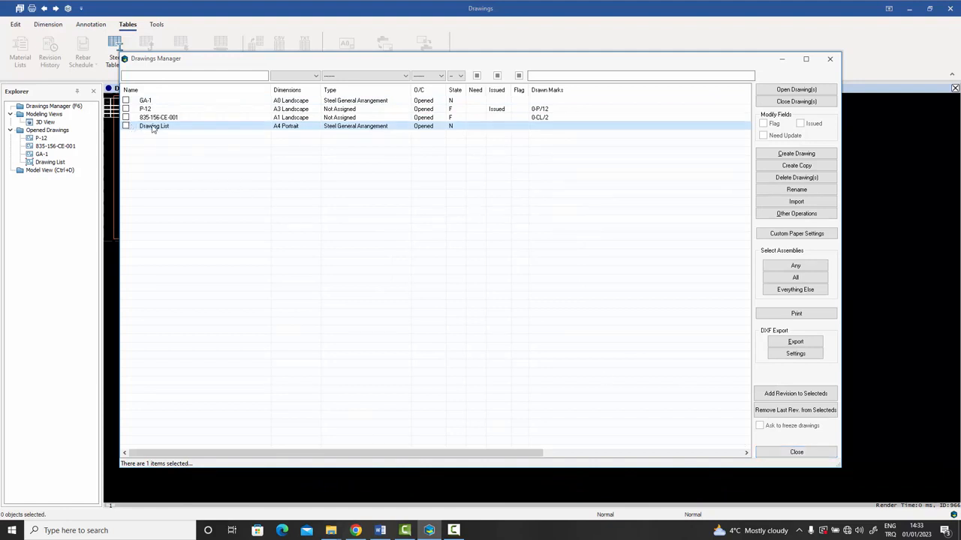
pyautogui.click(796, 454)
pyautogui.scroll(5, 257, 165)
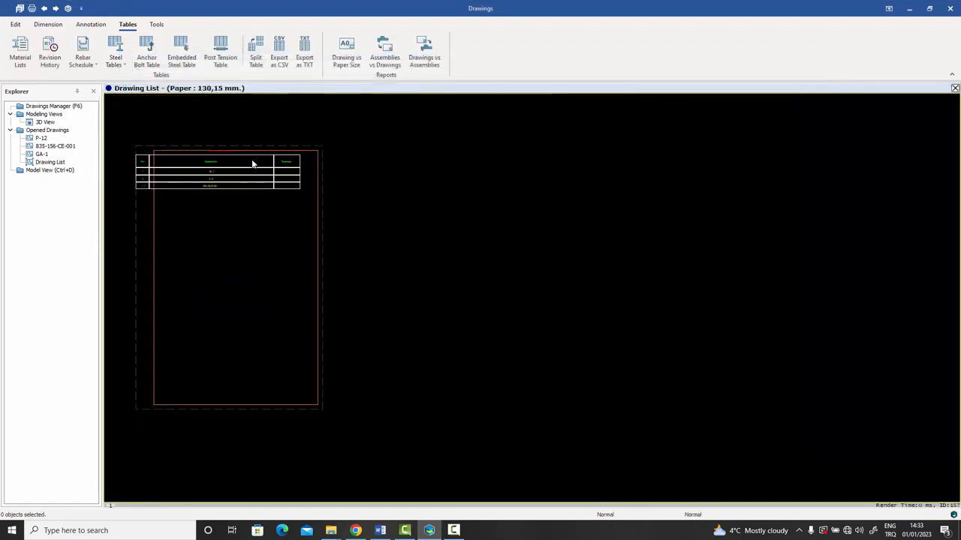
pyautogui.doubleClick(261, 223)
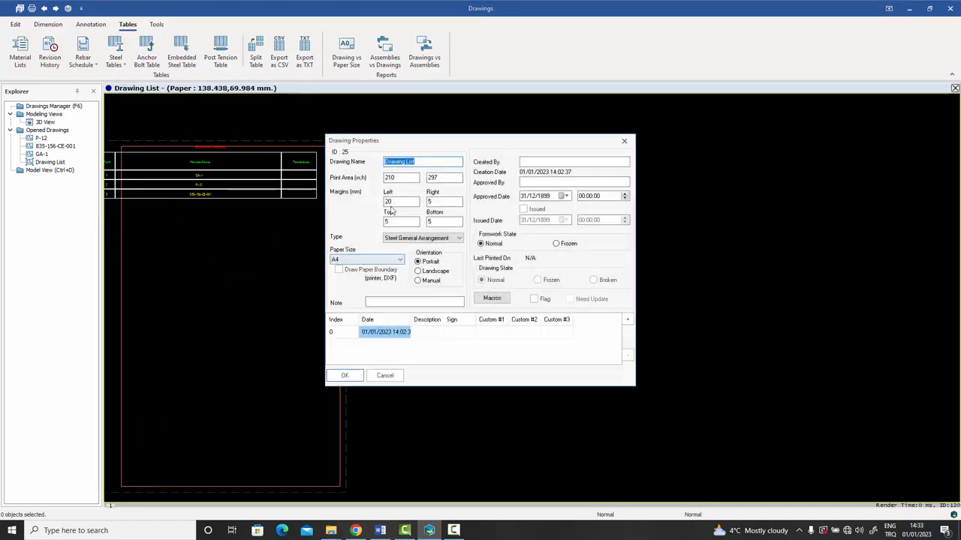
pyautogui.click(399, 373)
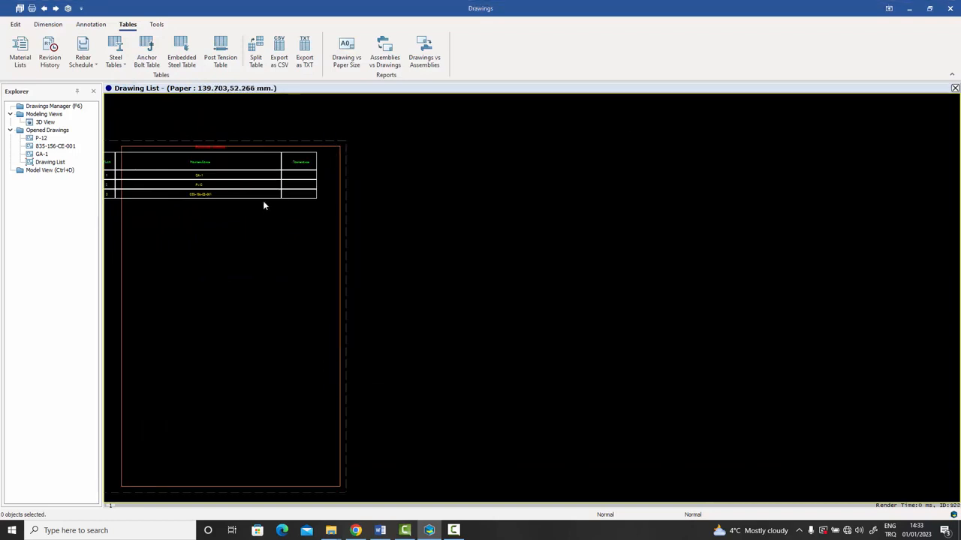
pyautogui.click(262, 200)
pyautogui.press('Escape')
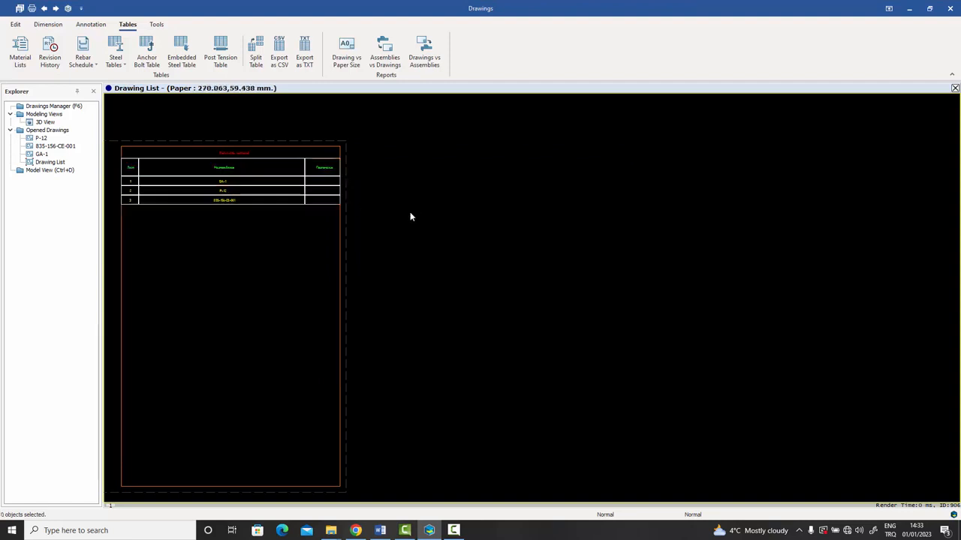
pyautogui.scroll(4, 468, 271)
pyautogui.scroll(3, 349, 204)
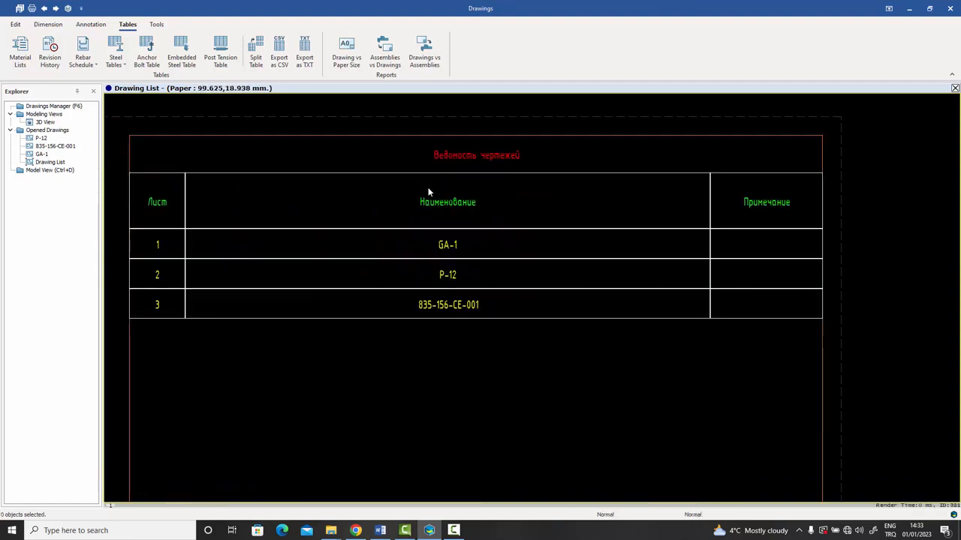
pyautogui.moveTo(427, 191); pyautogui.dragTo(435, 184, button='middle')
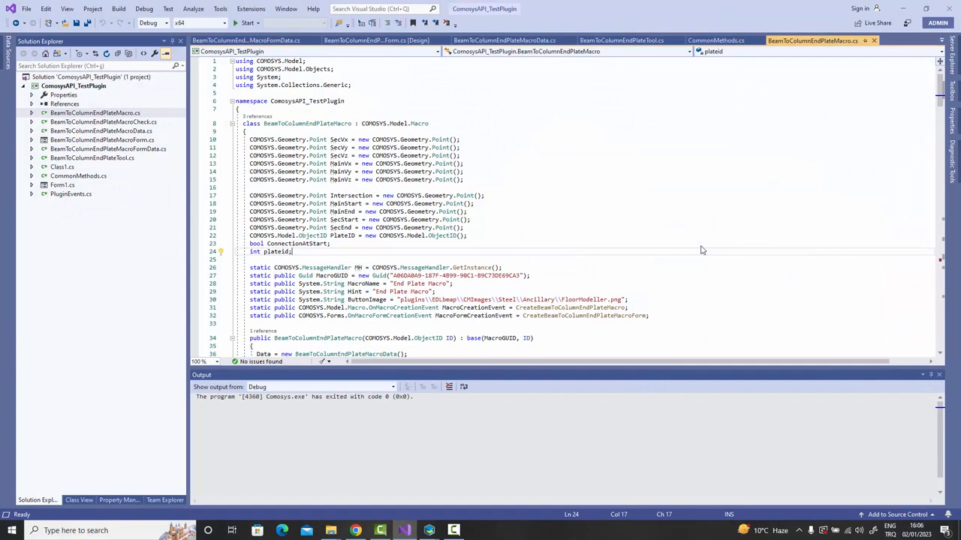
pyautogui.click(691, 244)
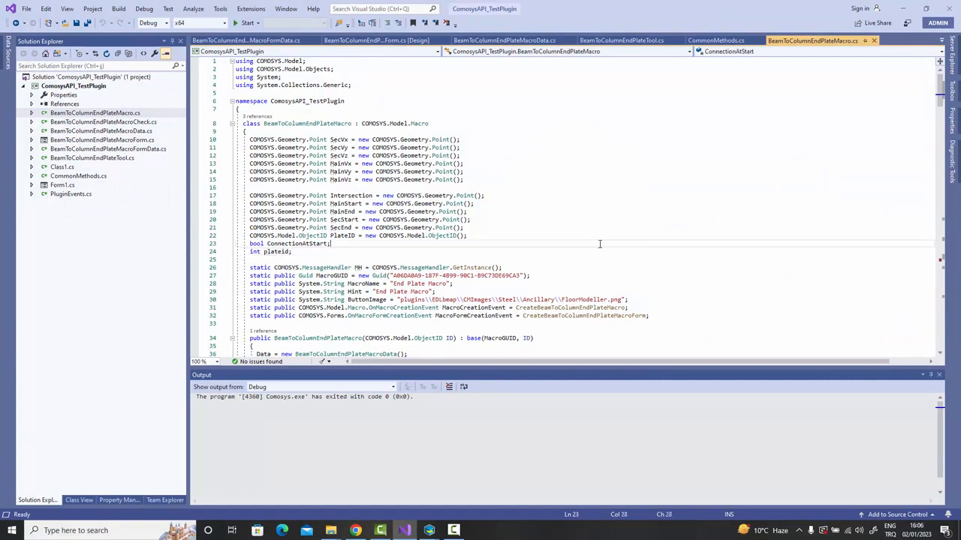
pyautogui.scroll(-1, 605, 243)
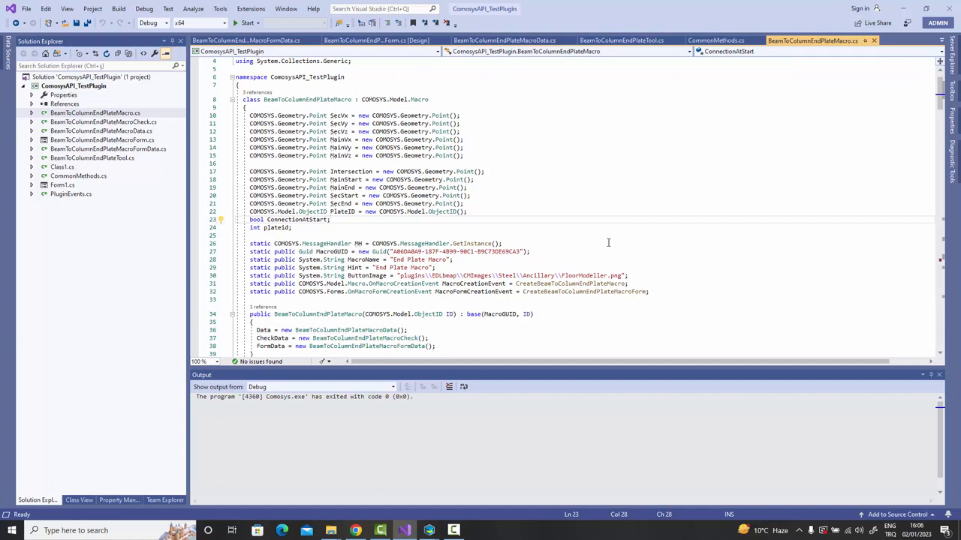
pyautogui.scroll(-1, 608, 243)
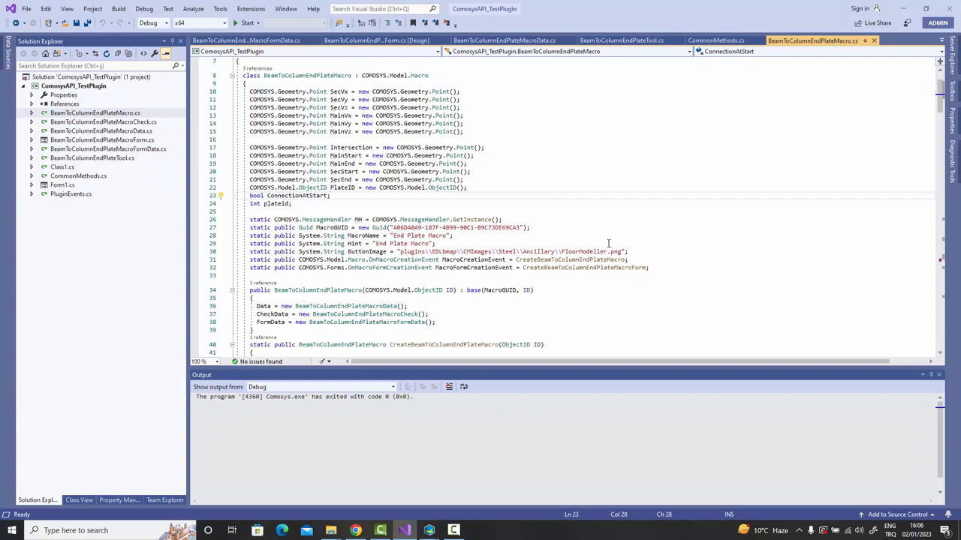
pyautogui.scroll(-2, 608, 245)
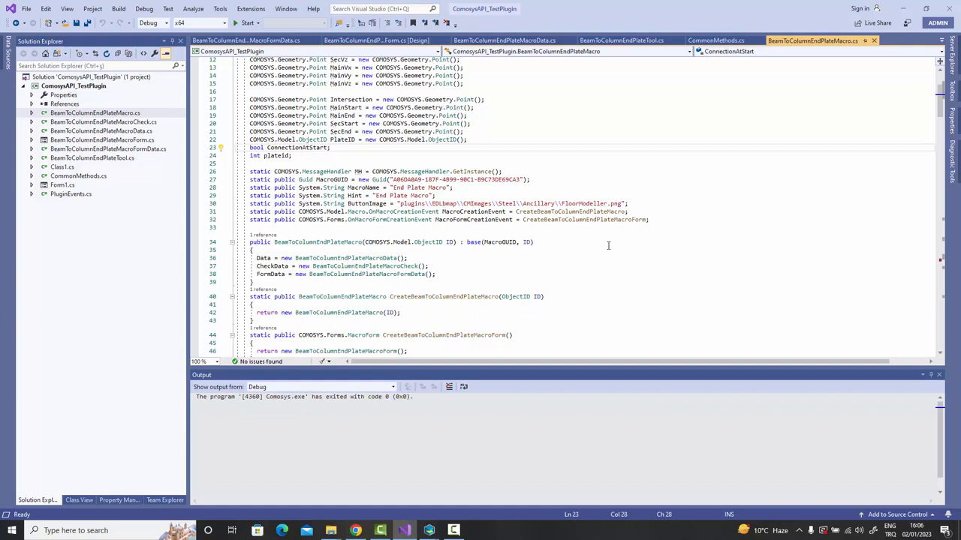
pyautogui.scroll(-1, 608, 245)
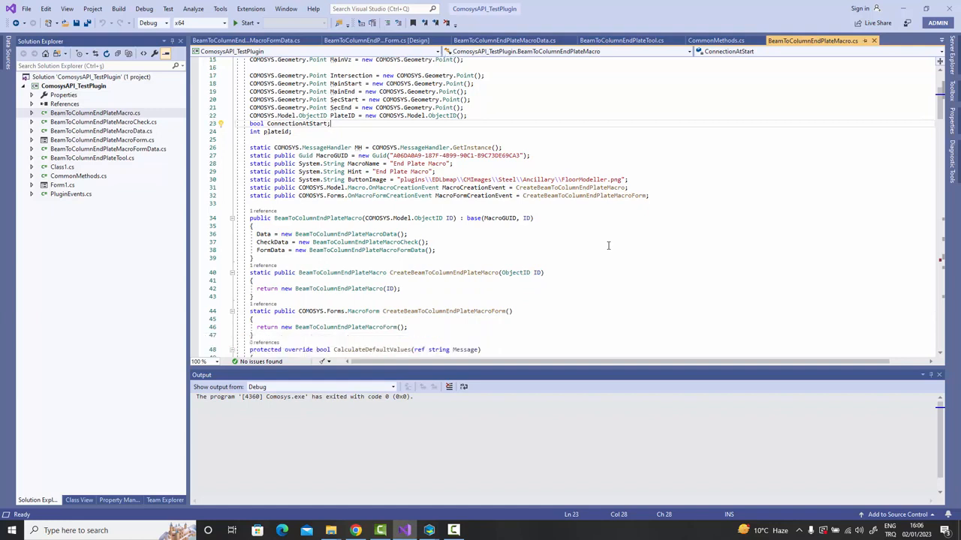
pyautogui.scroll(-1, 608, 246)
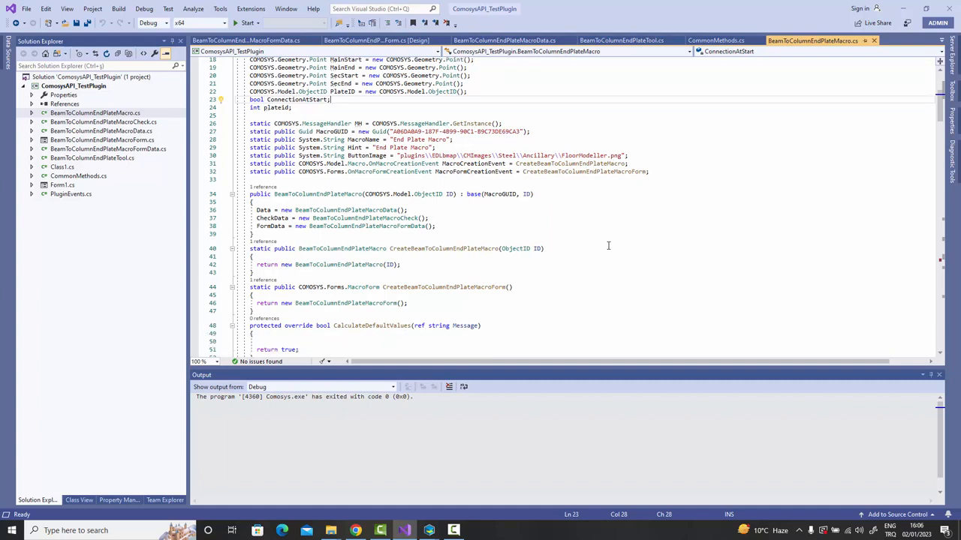
pyautogui.scroll(-1, 608, 246)
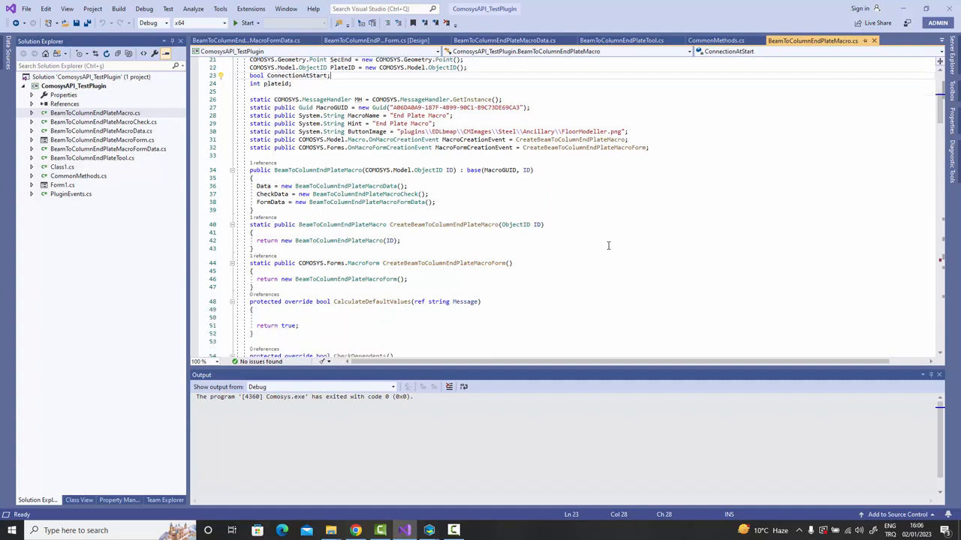
pyautogui.scroll(-1, 608, 245)
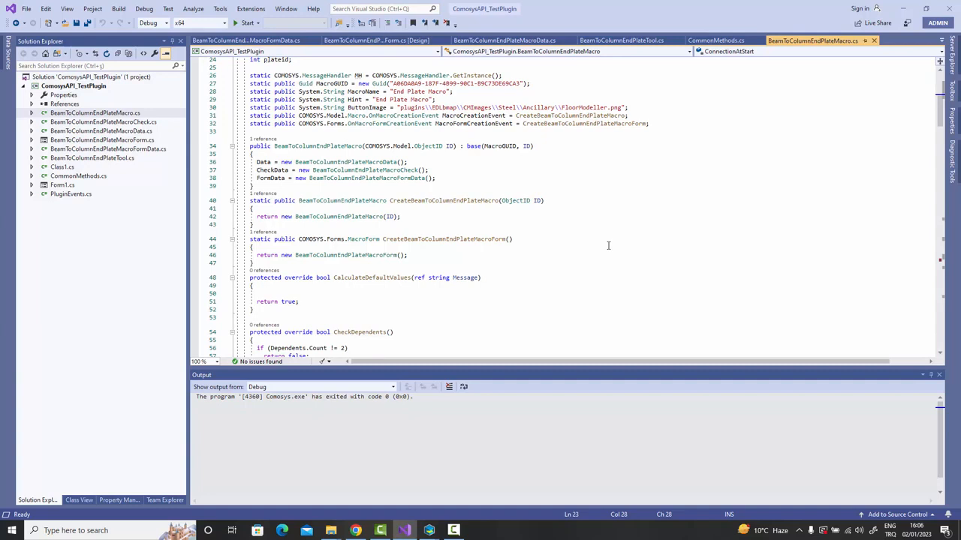
pyautogui.scroll(-1, 608, 245)
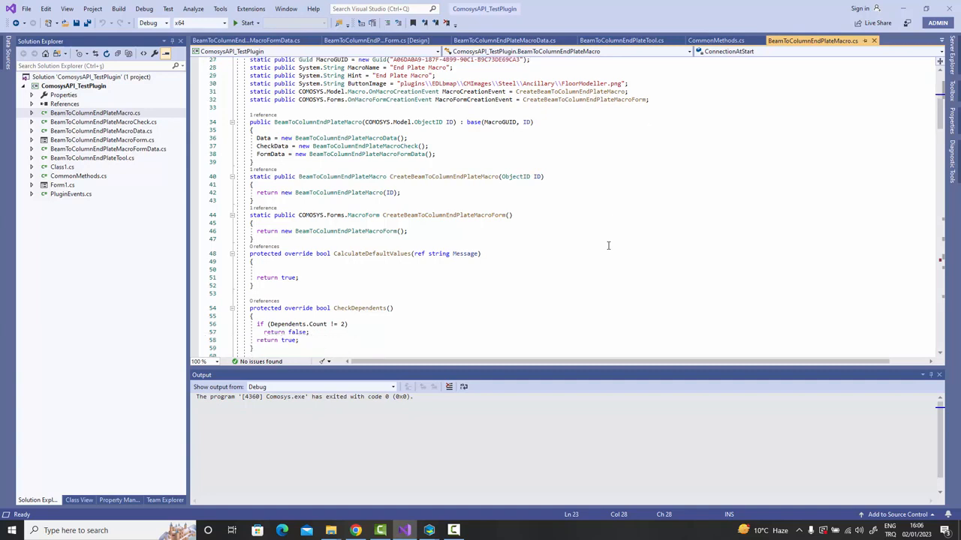
pyautogui.scroll(-2, 608, 245)
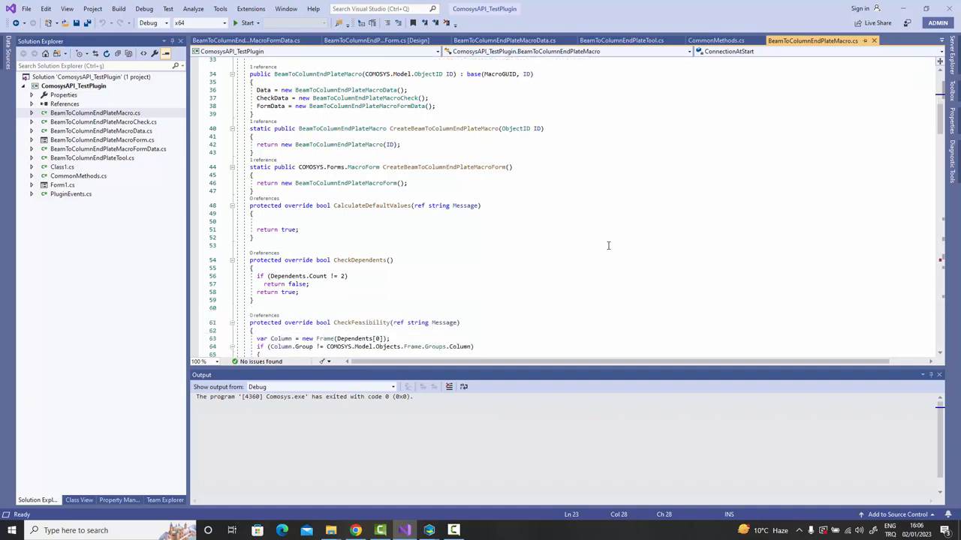
pyautogui.scroll(-1, 607, 245)
pyautogui.scroll(-1, 608, 246)
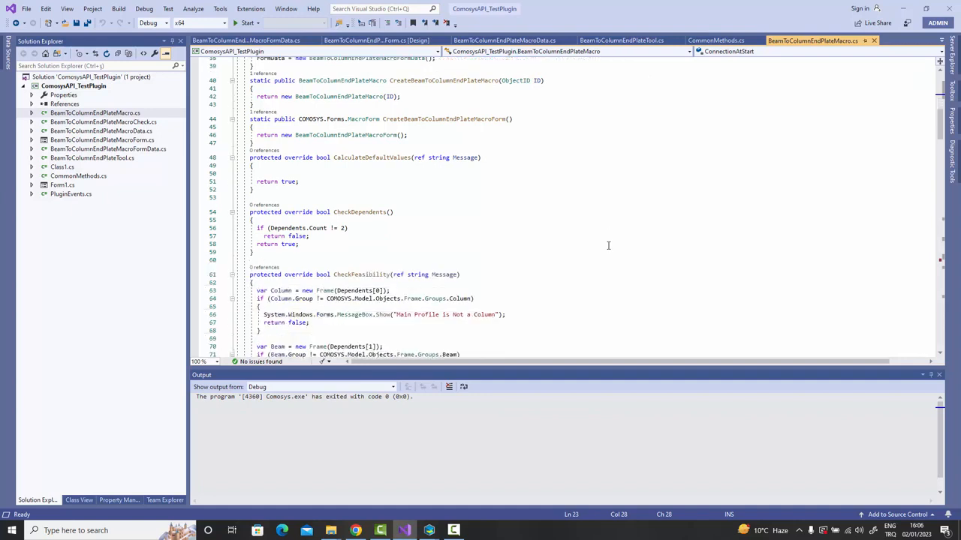
pyautogui.scroll(-1, 608, 246)
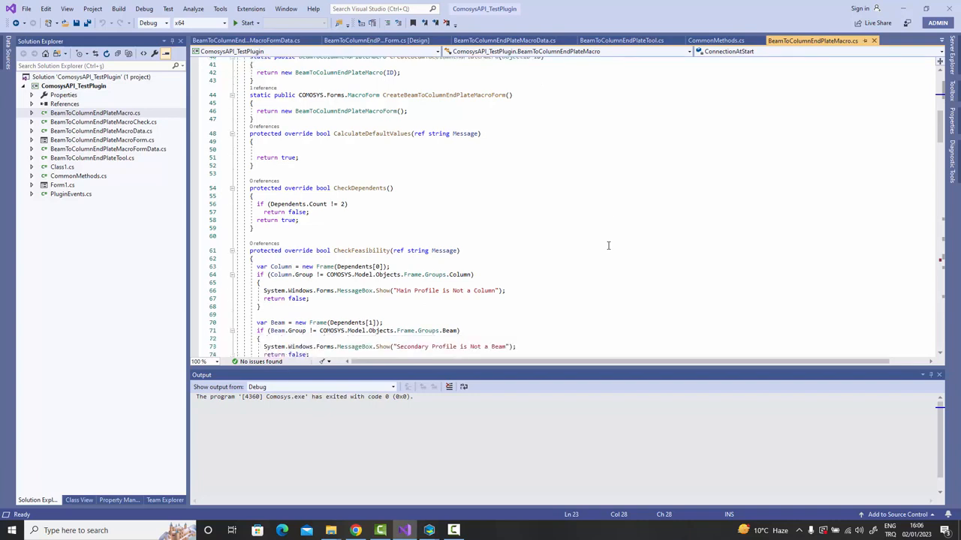
pyautogui.scroll(-1, 608, 245)
pyautogui.scroll(-1, 608, 245)
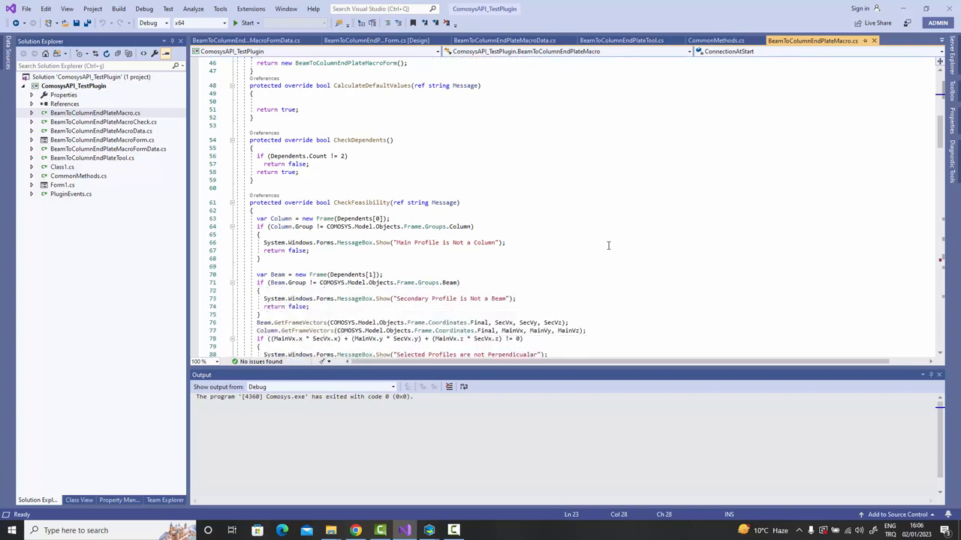
pyautogui.scroll(-1, 607, 246)
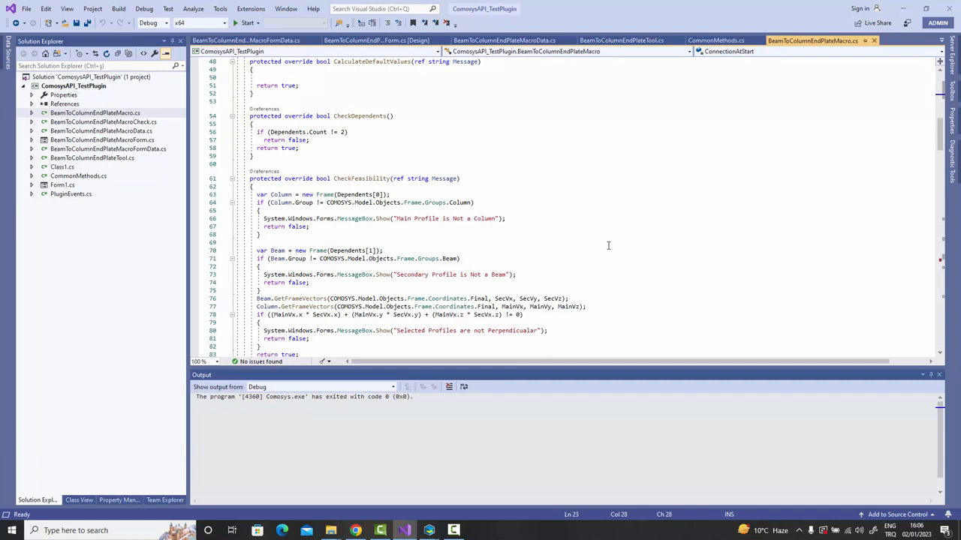
pyautogui.scroll(-1, 608, 245)
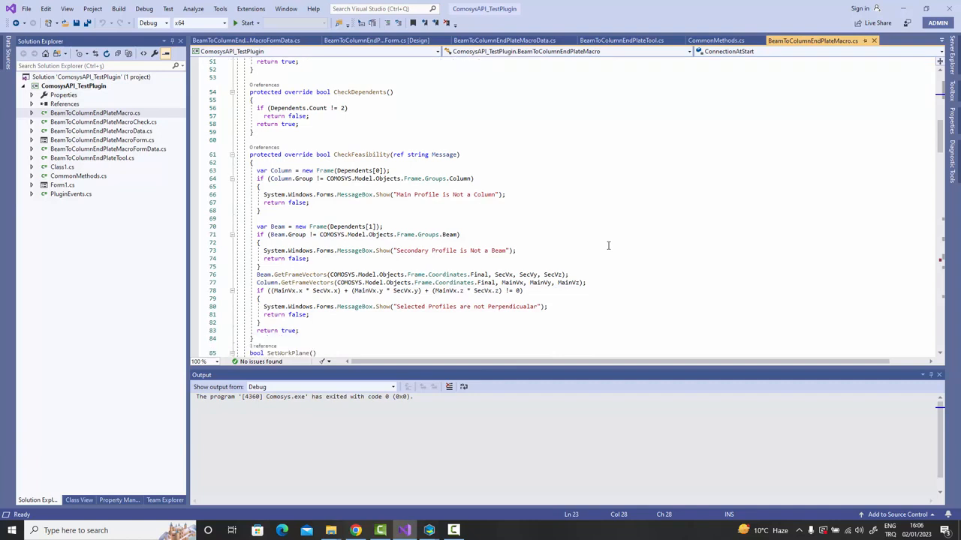
pyautogui.scroll(-1, 608, 245)
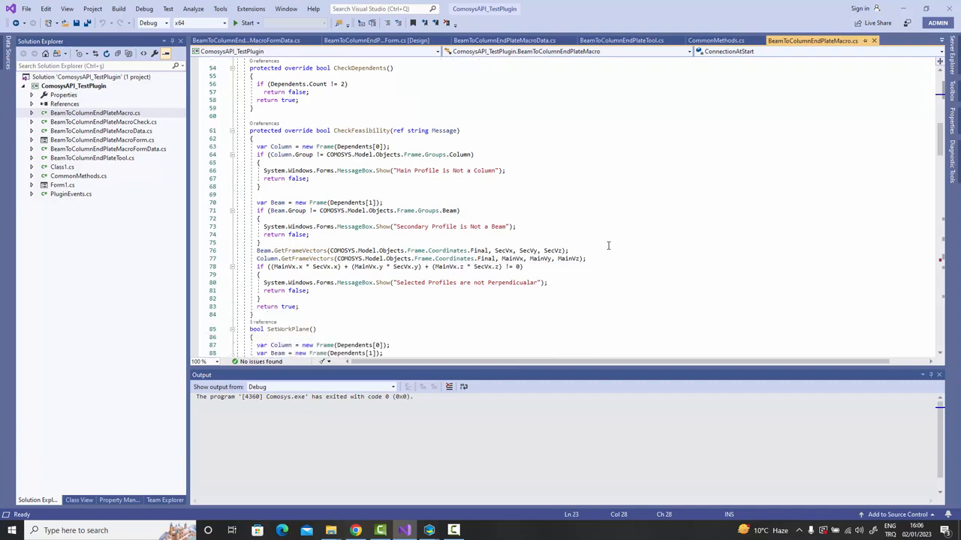
pyautogui.scroll(-1, 608, 245)
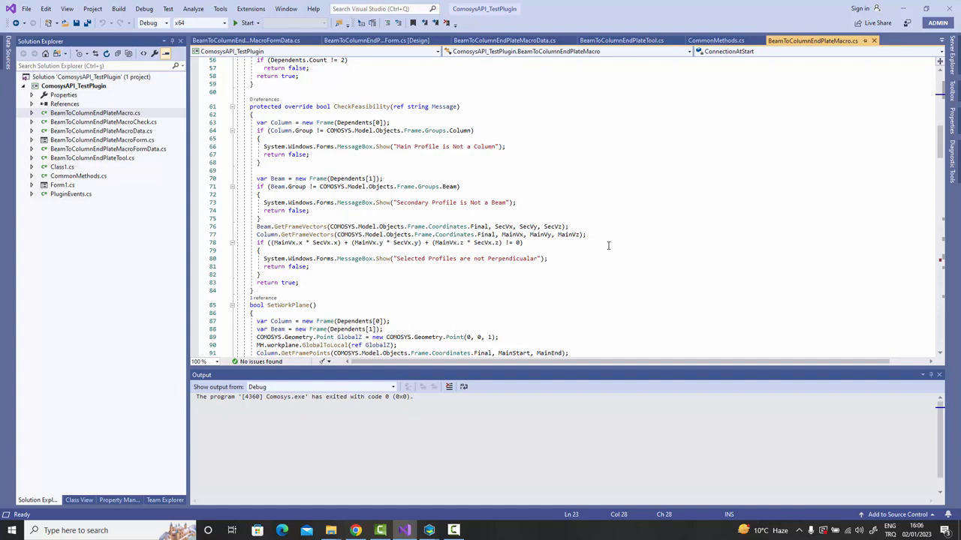
pyautogui.scroll(-1, 607, 245)
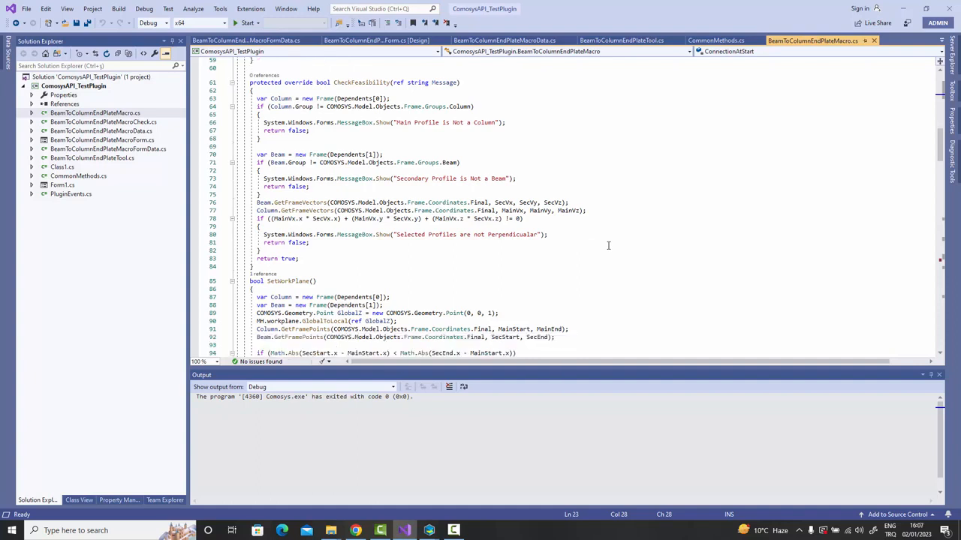
pyautogui.scroll(-1, 608, 246)
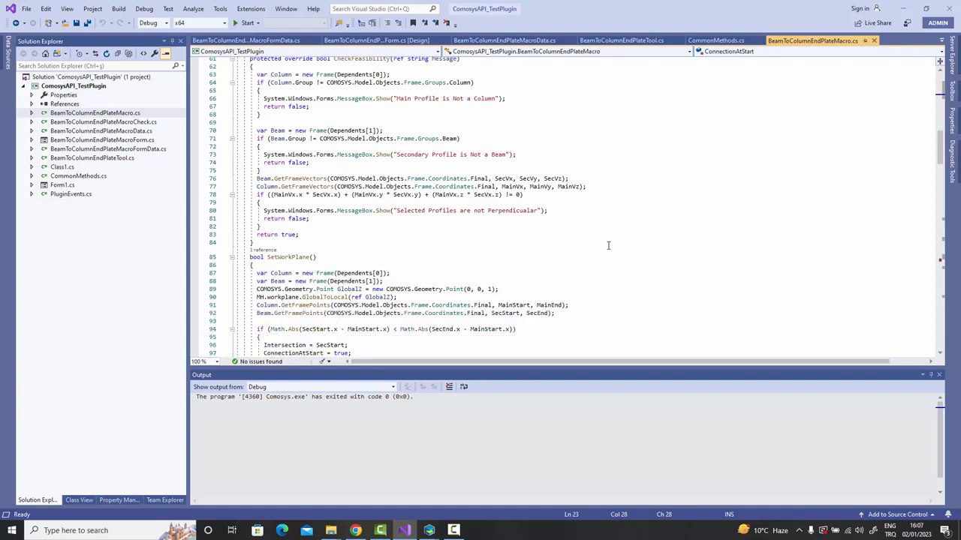
pyautogui.scroll(-2, 608, 245)
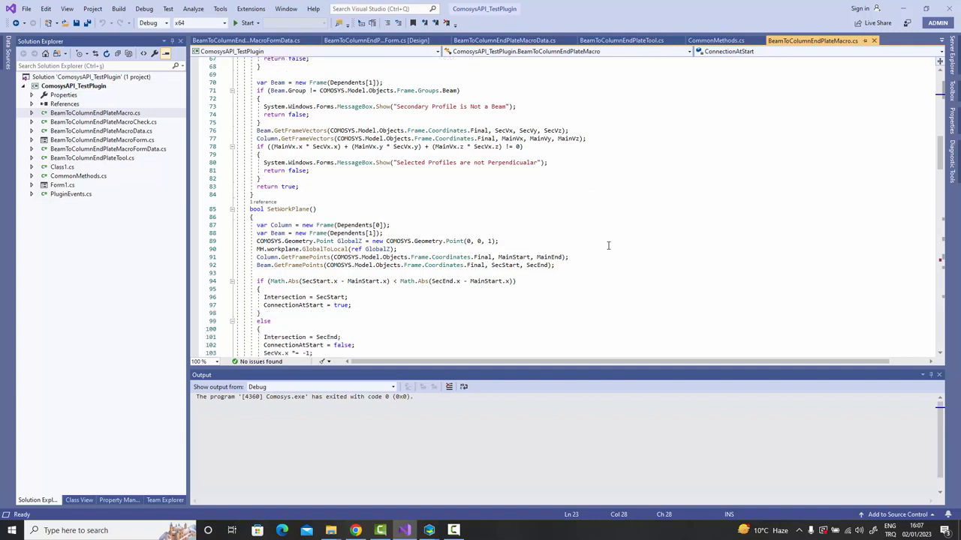
pyautogui.scroll(-1, 608, 245)
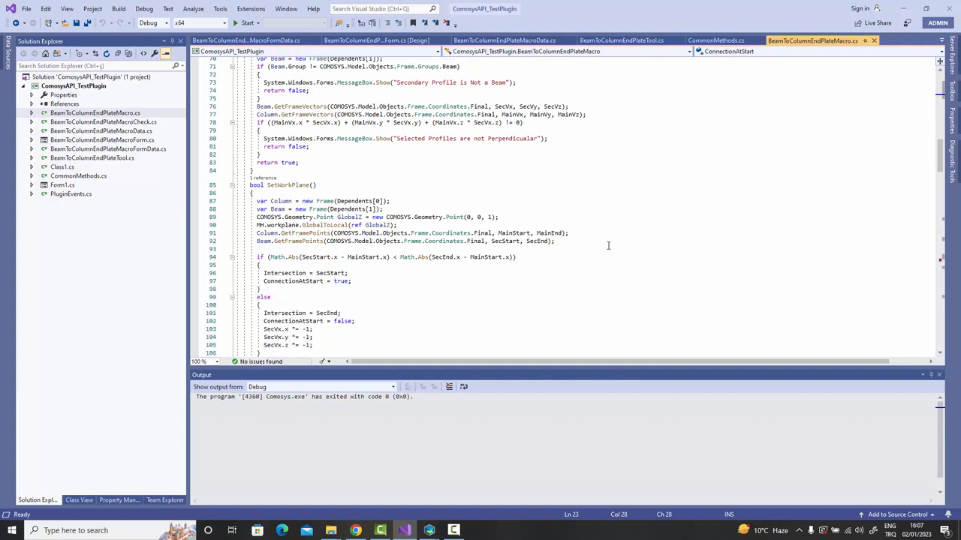
pyautogui.scroll(-1, 608, 245)
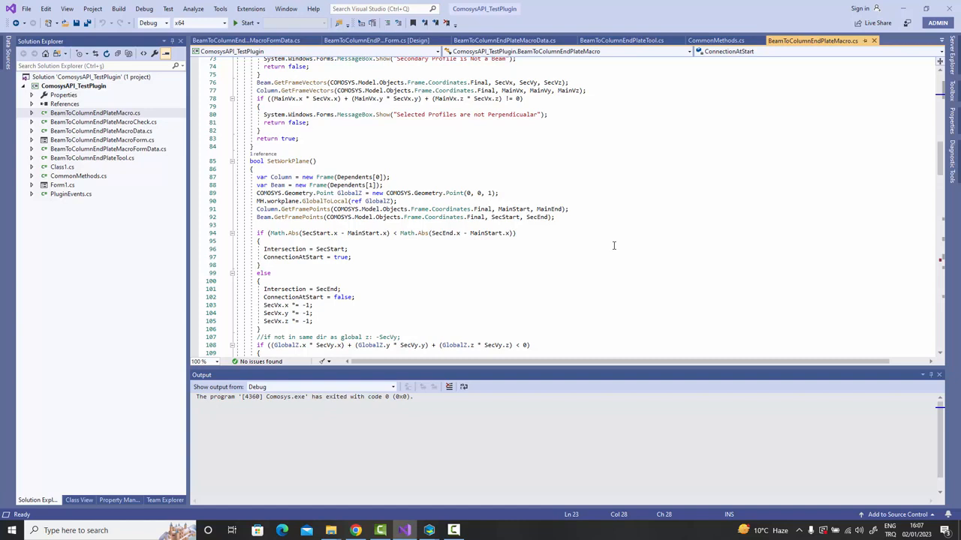
pyautogui.scroll(-1, 613, 245)
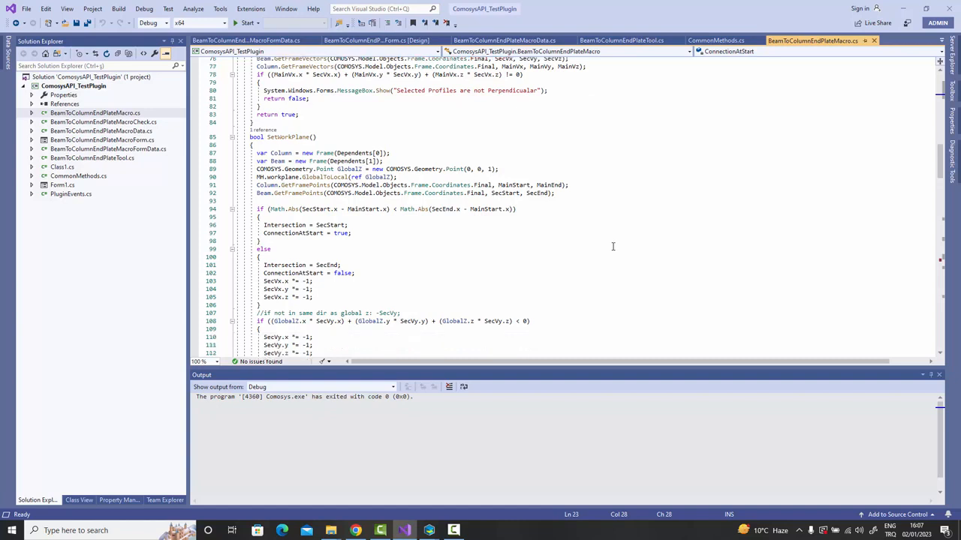
pyautogui.scroll(-1, 612, 246)
pyautogui.scroll(-2, 612, 246)
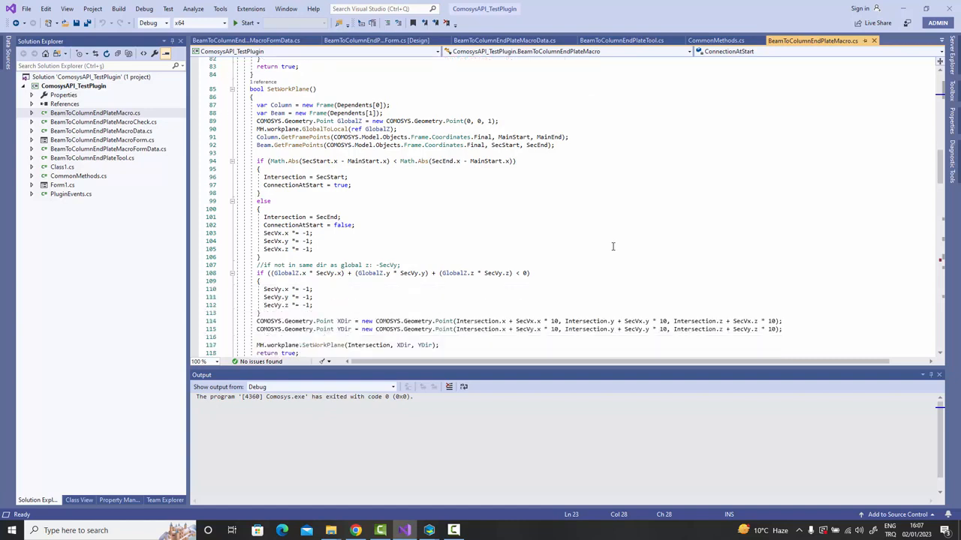
pyautogui.scroll(-2, 612, 246)
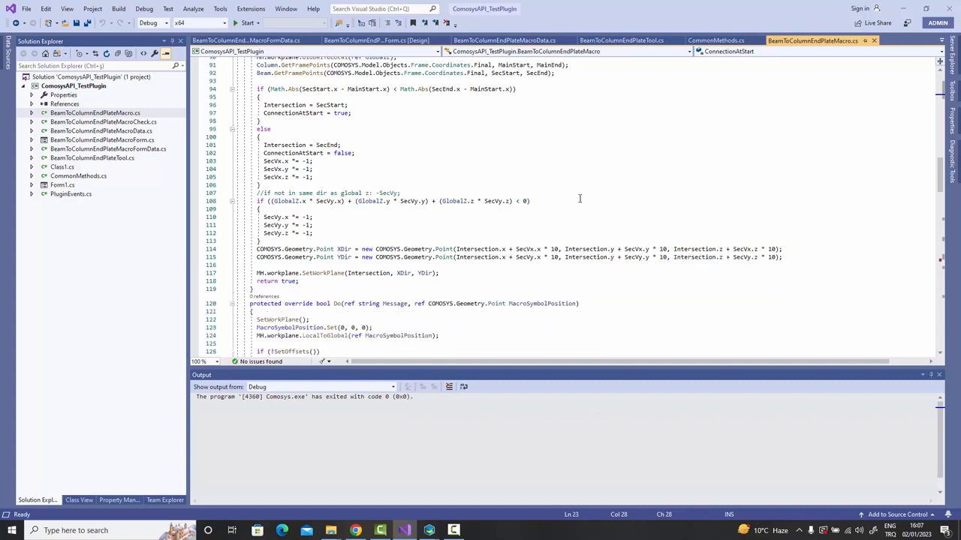
pyautogui.scroll(-2, 580, 198)
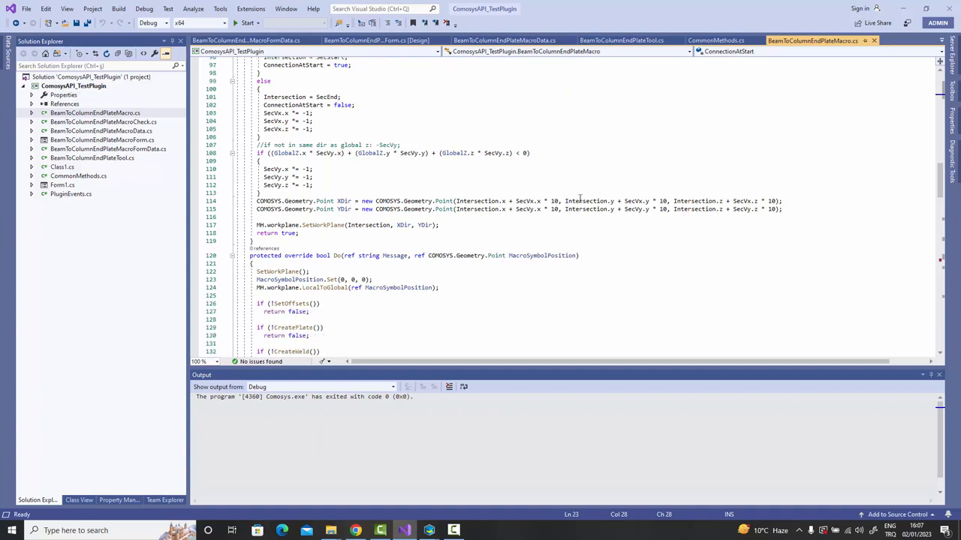
pyautogui.scroll(-1, 579, 198)
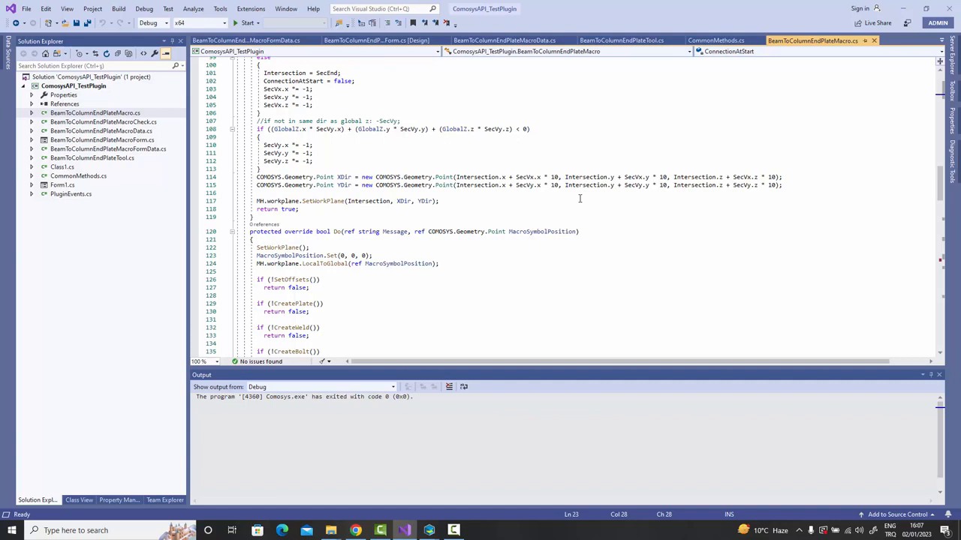
pyautogui.scroll(-1, 579, 198)
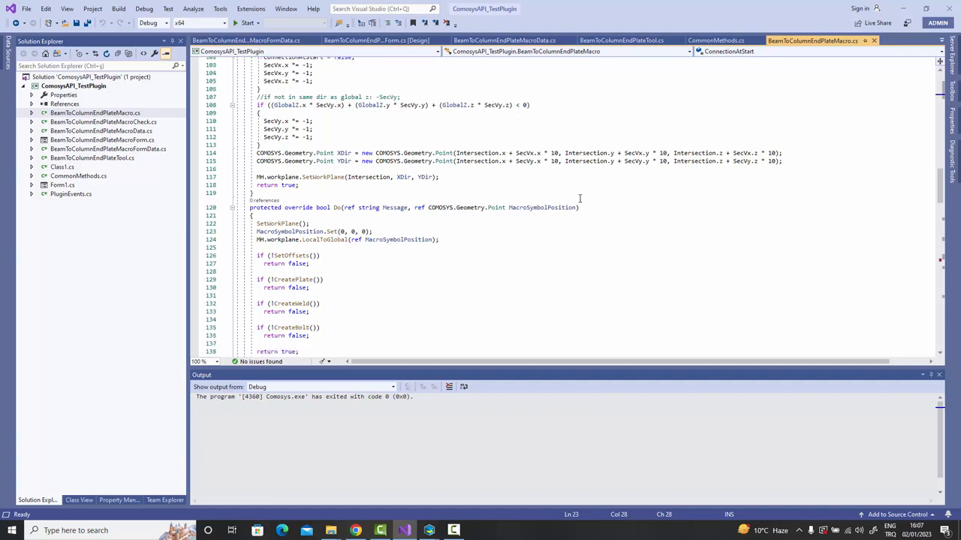
pyautogui.scroll(-1, 580, 198)
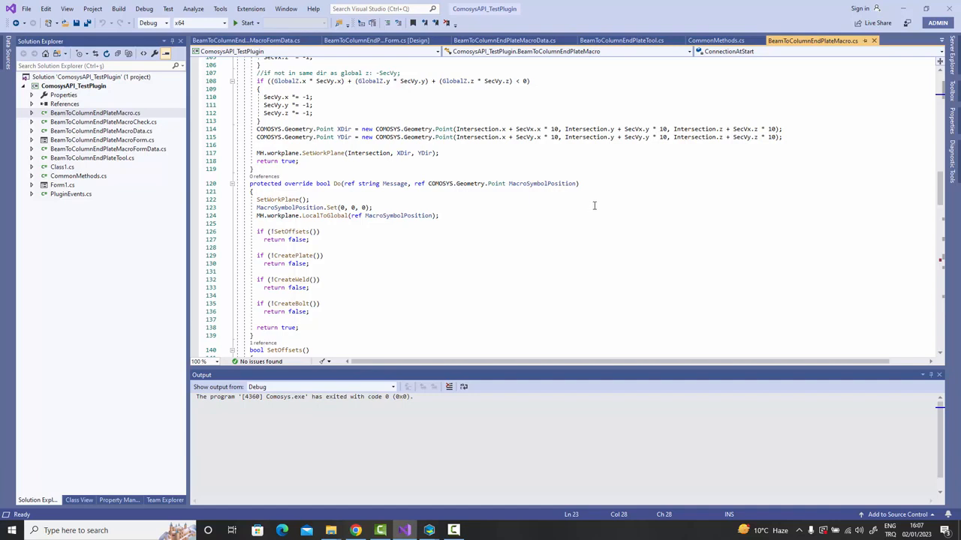
pyautogui.scroll(-1, 595, 203)
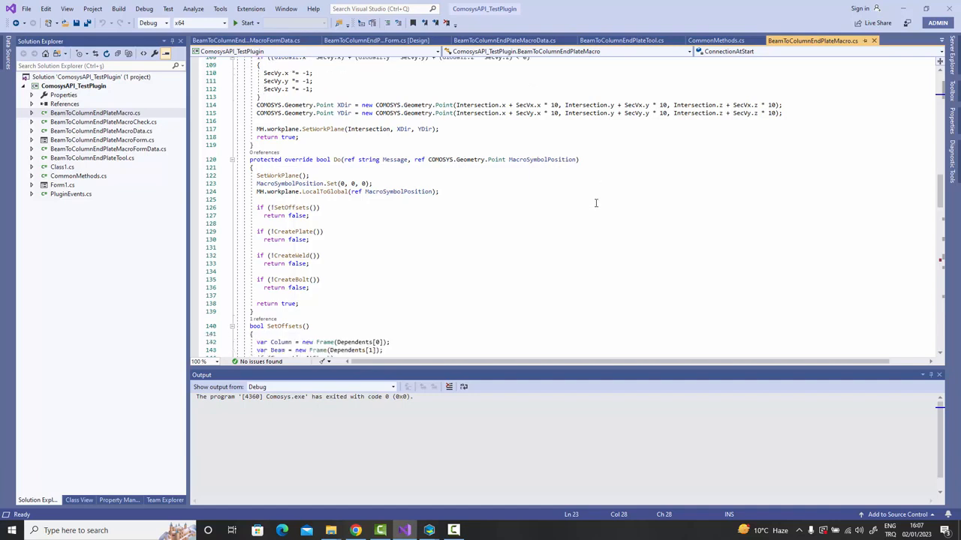
pyautogui.scroll(-1, 593, 203)
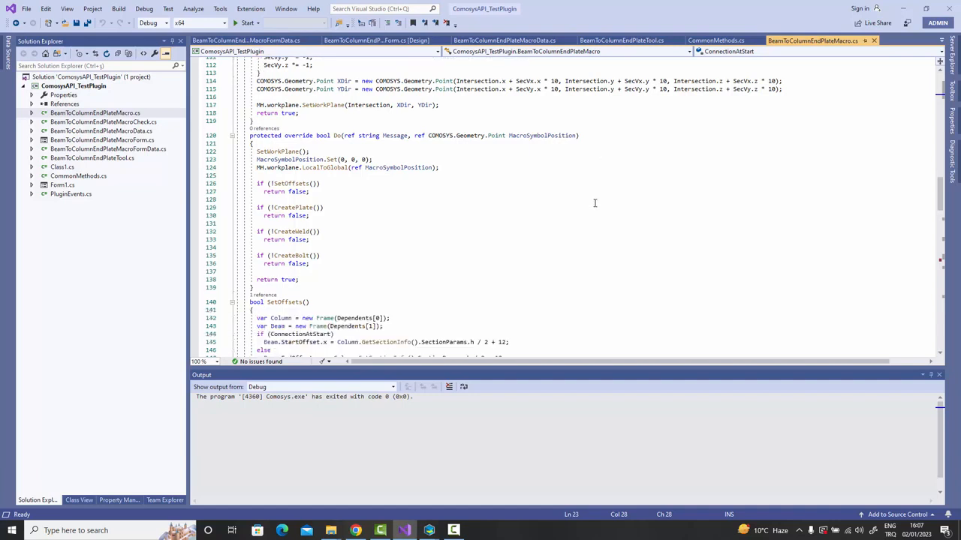
pyautogui.scroll(-2, 594, 203)
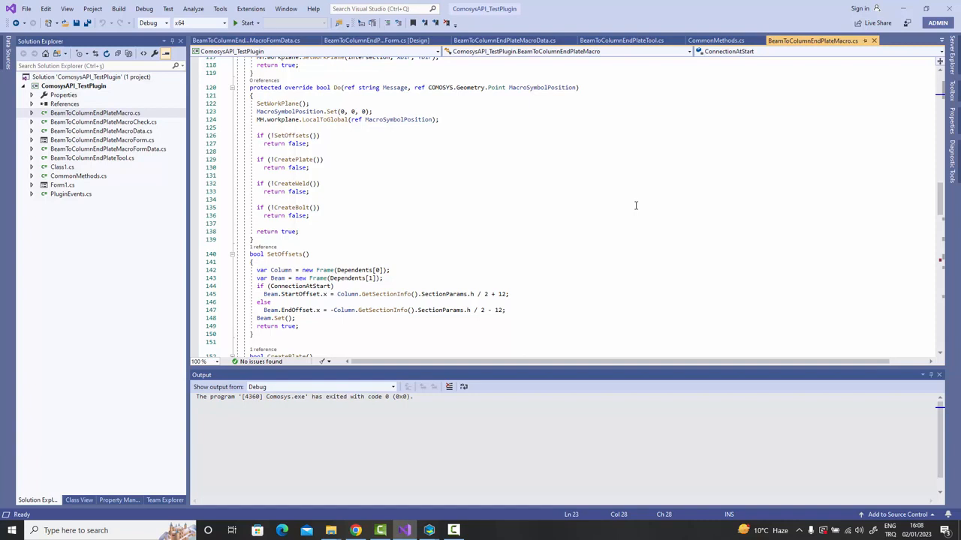
pyautogui.scroll(-1, 635, 206)
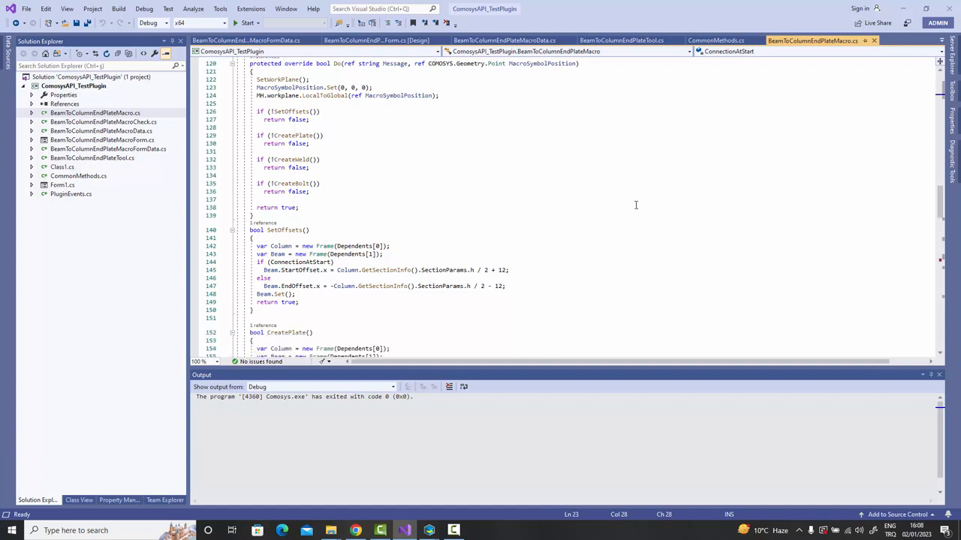
pyautogui.scroll(-1, 635, 204)
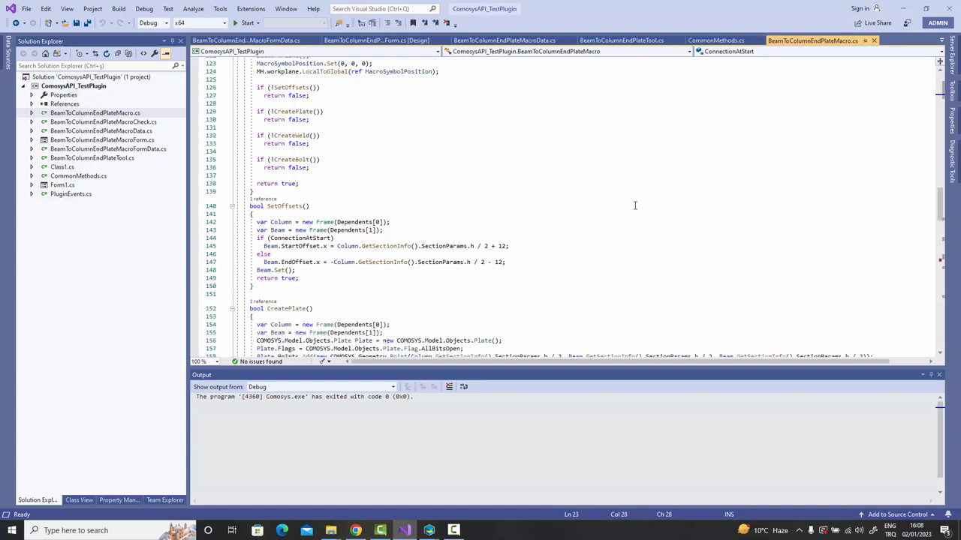
pyautogui.scroll(-1, 635, 206)
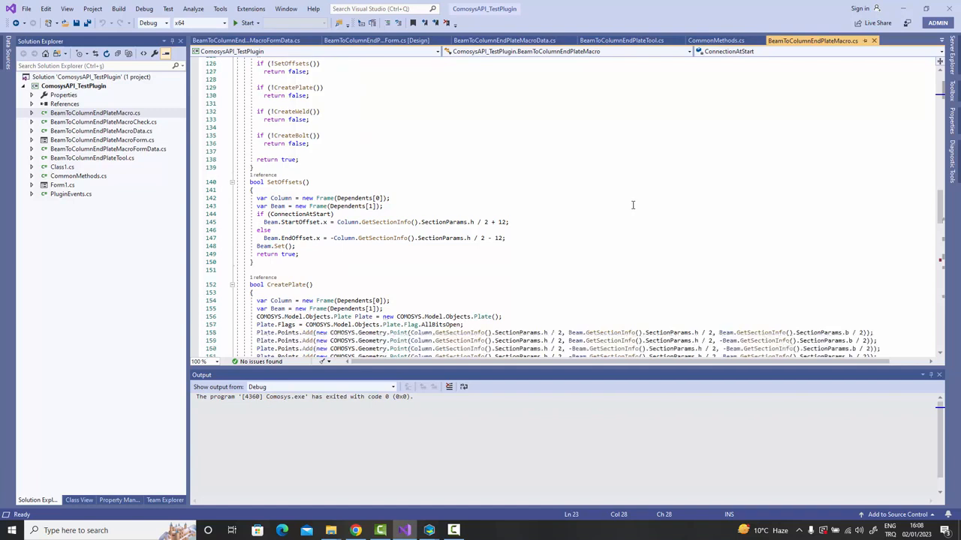
pyautogui.scroll(-1, 629, 203)
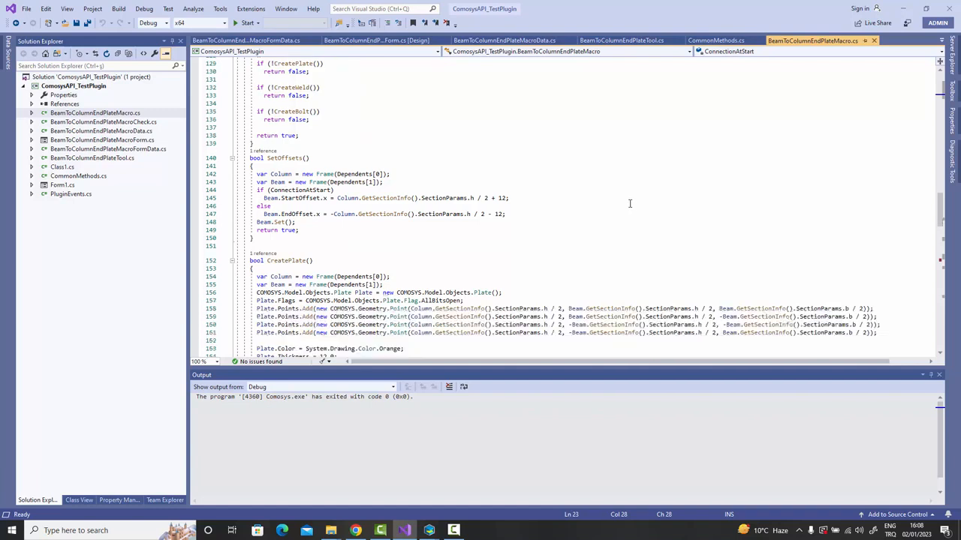
pyautogui.scroll(-1, 630, 202)
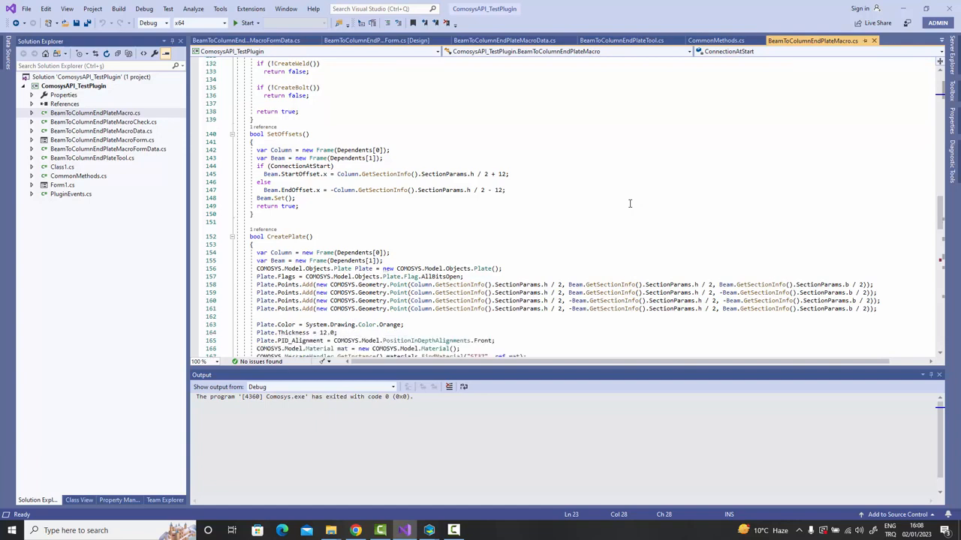
# Scroll through the CreatePlate, CreateWeld and CreateBolt methods of the macro code.
pyautogui.scroll(-1, 630, 203)
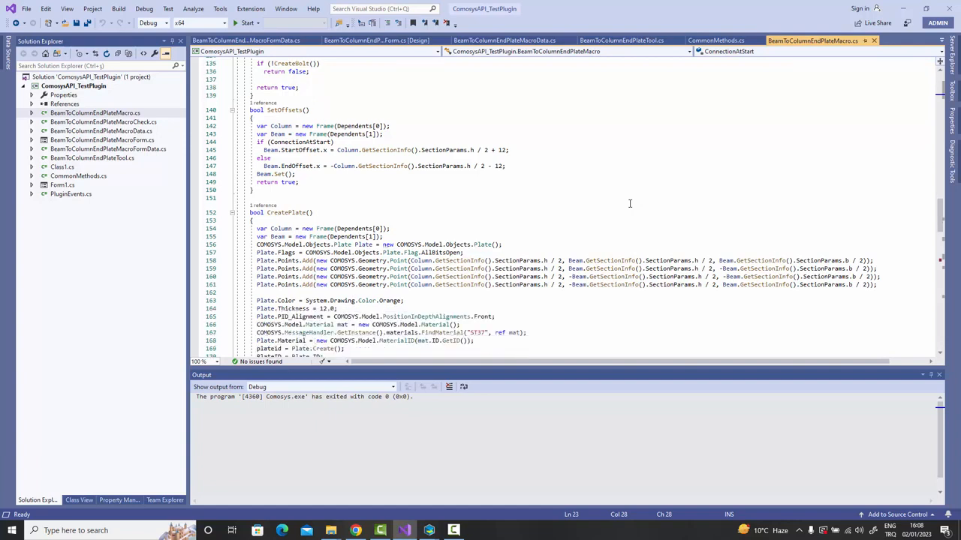
pyautogui.scroll(-1, 629, 202)
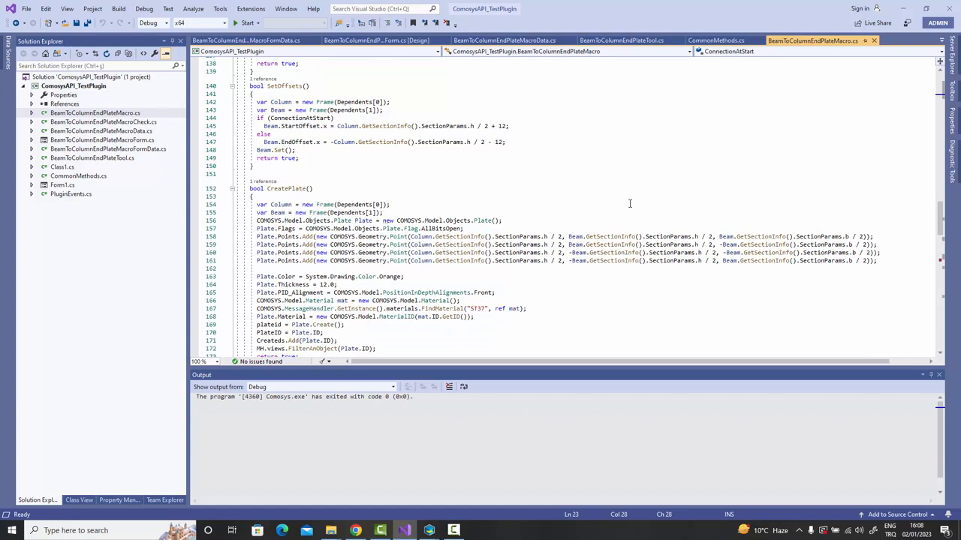
pyautogui.scroll(-1, 629, 203)
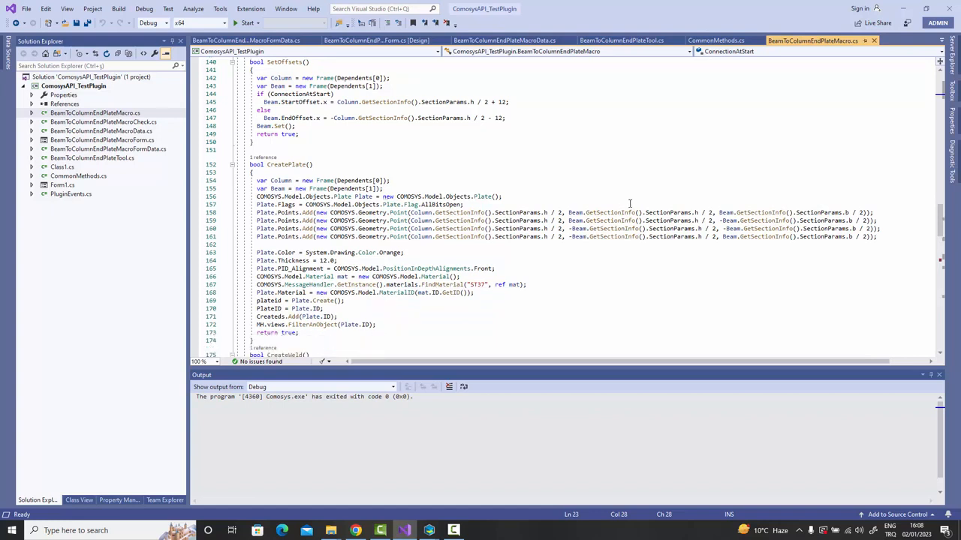
pyautogui.scroll(-1, 629, 202)
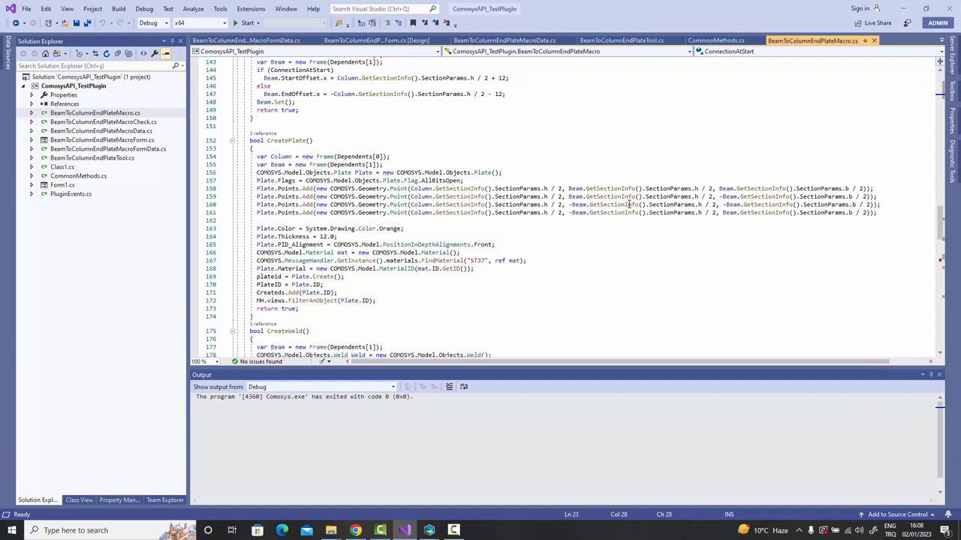
pyautogui.scroll(-1, 630, 203)
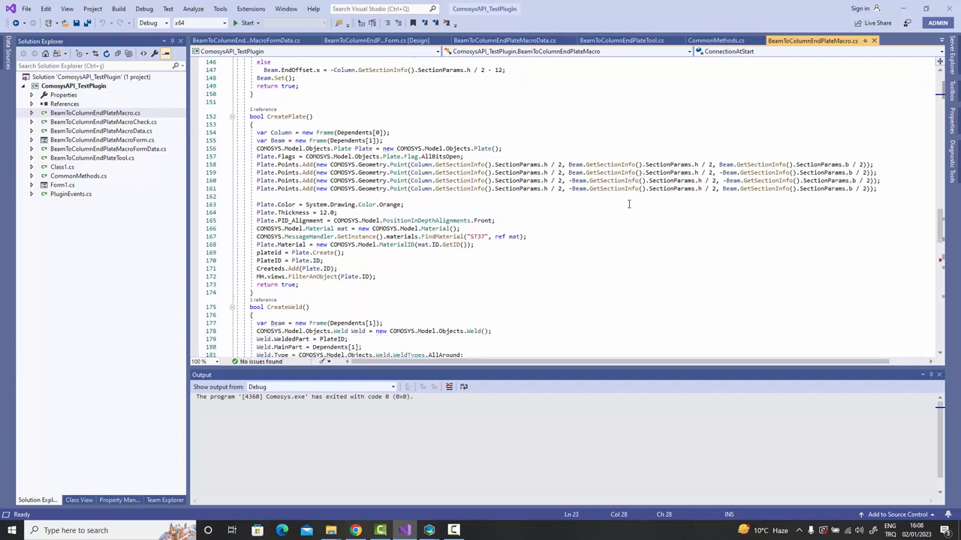
pyautogui.scroll(-1, 629, 203)
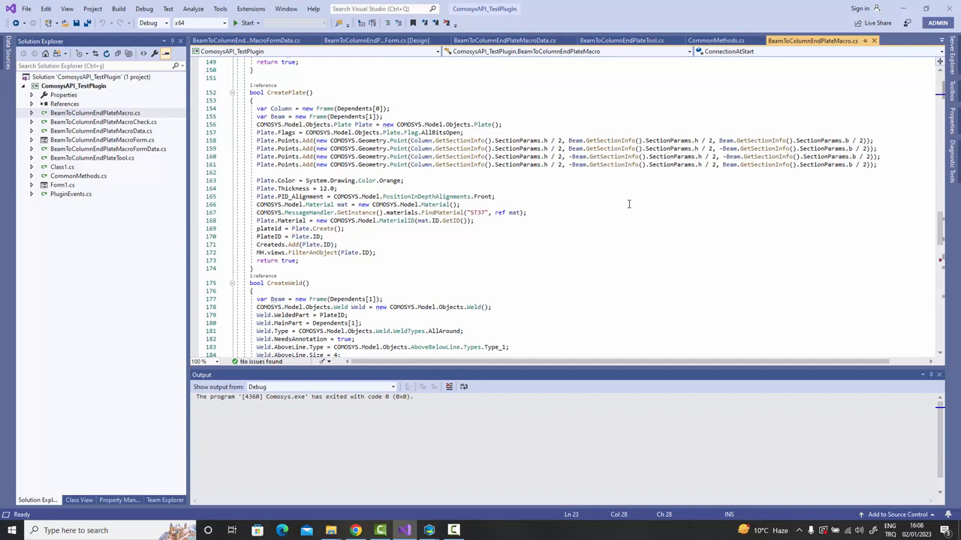
pyautogui.scroll(-1, 628, 203)
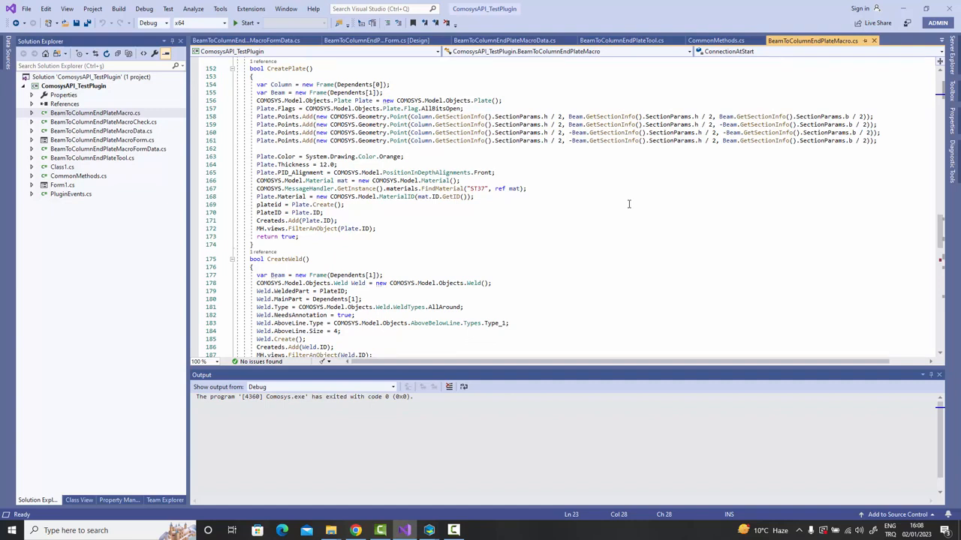
pyautogui.scroll(-1, 629, 203)
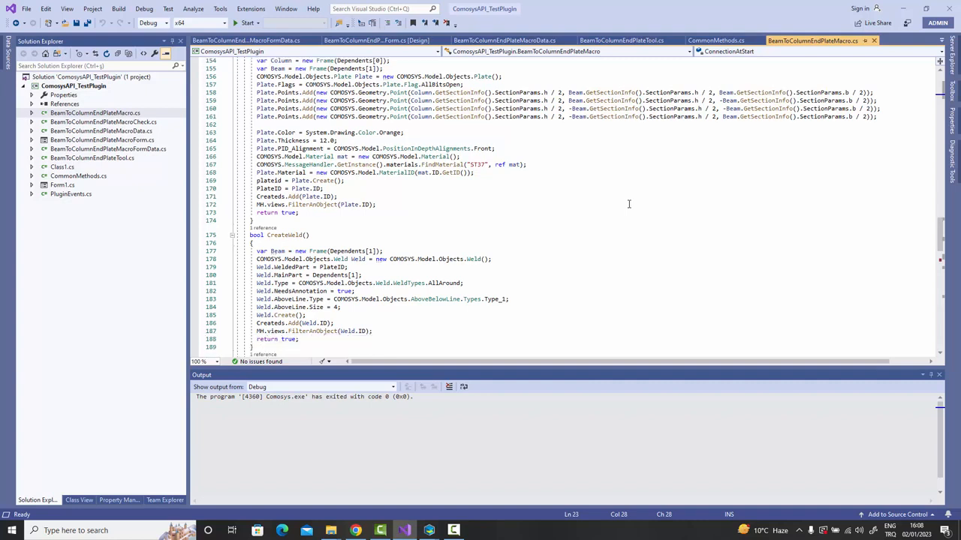
pyautogui.scroll(-1, 629, 203)
pyautogui.scroll(-3, 628, 203)
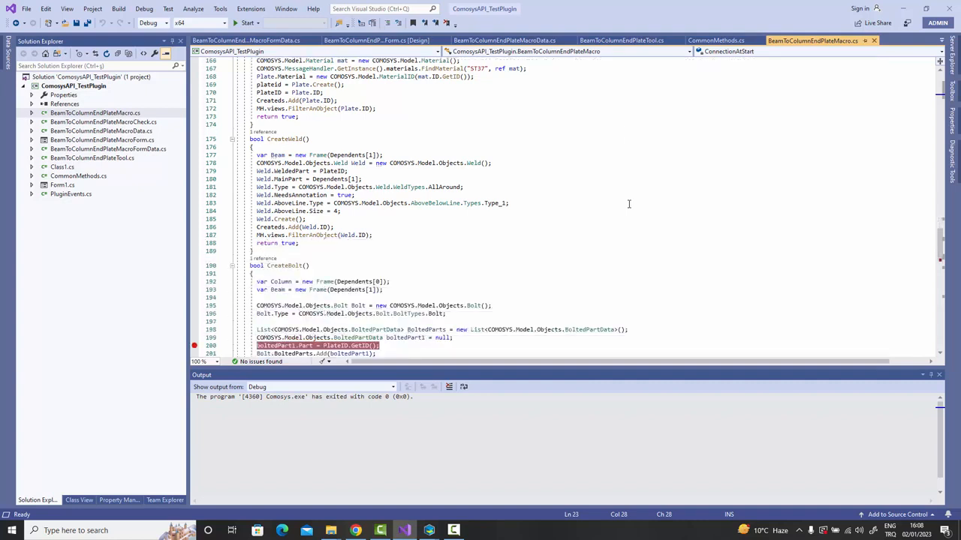
pyautogui.scroll(-1, 629, 203)
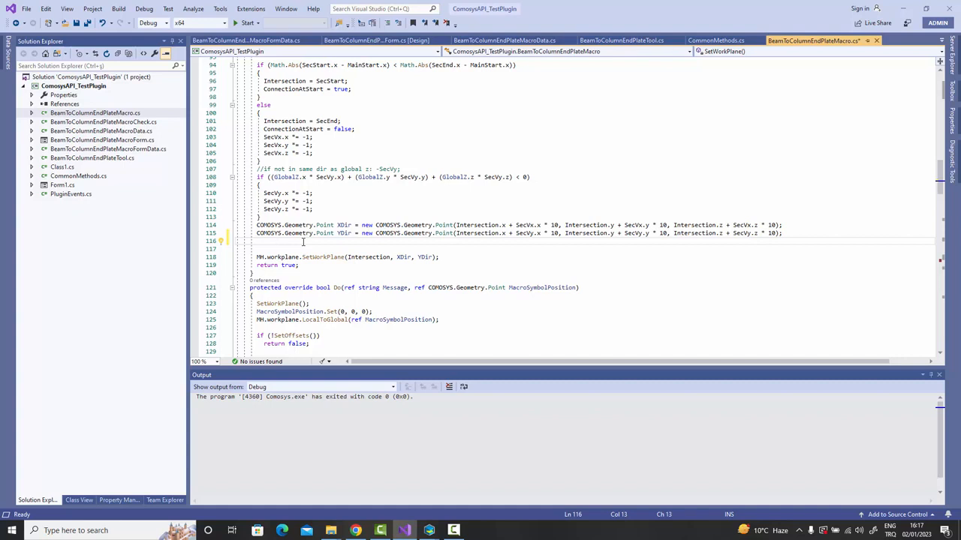
# Type 'COMOSYS.Model.Dis' on line 116 and complete it to COMOSYS.Model.Disciplines.Electrical with IntelliSense.
pyautogui.write('C')
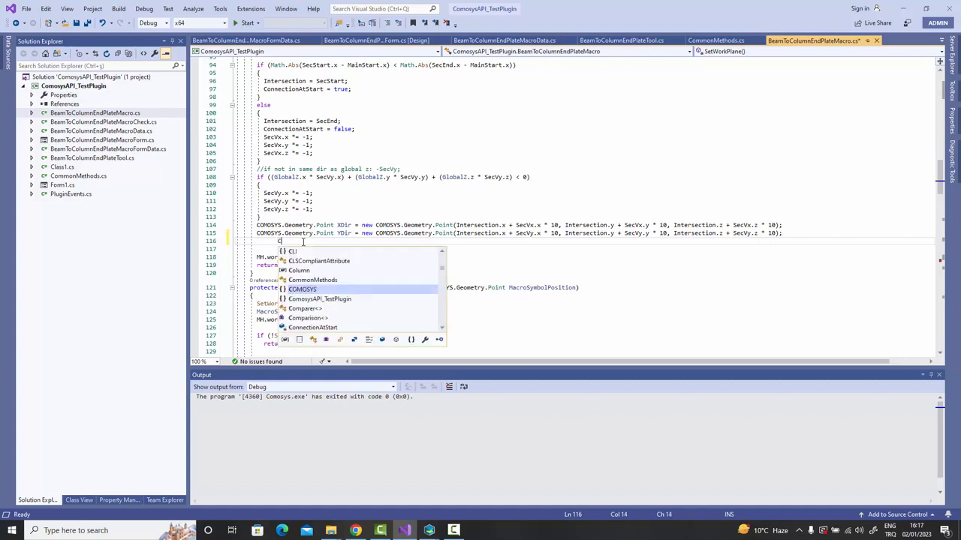
pyautogui.write('OMOSYS.')
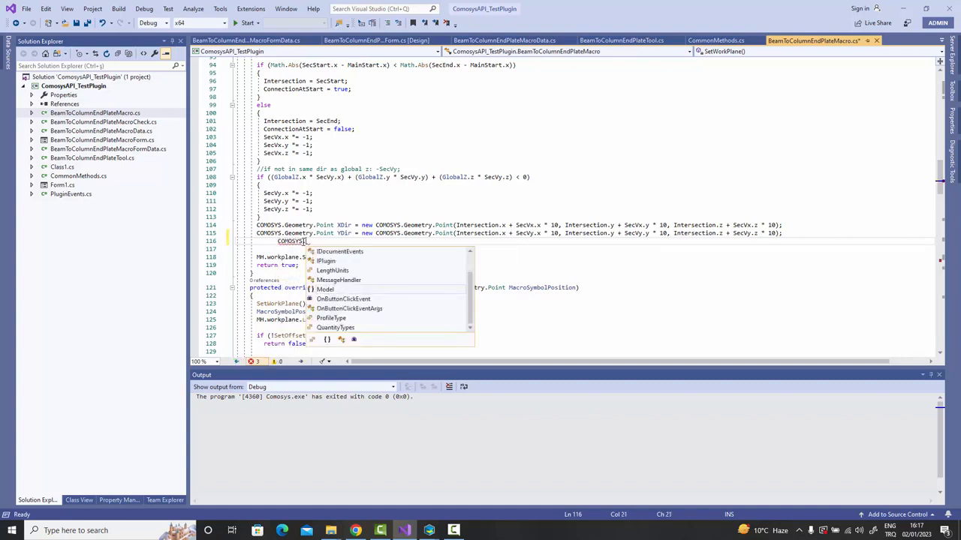
pyautogui.write('Model')
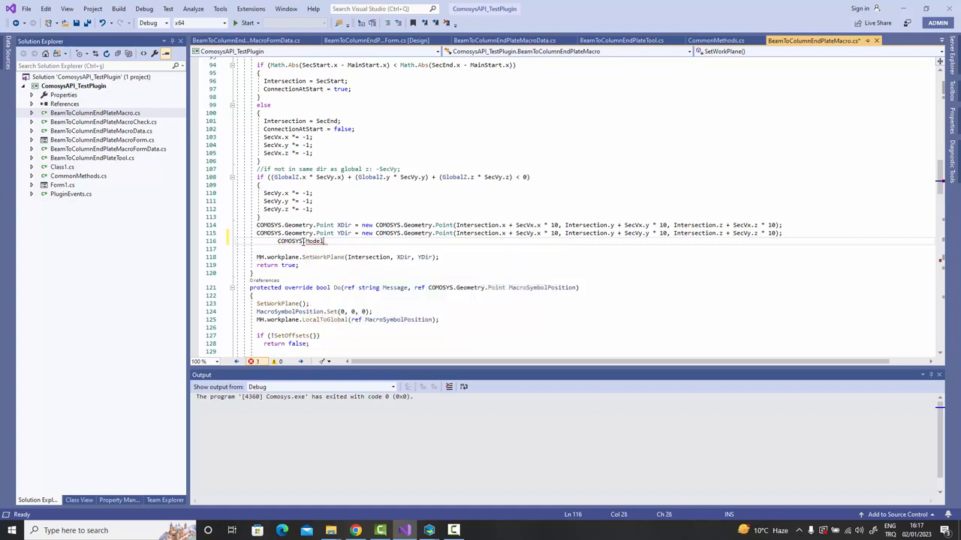
pyautogui.write('.')
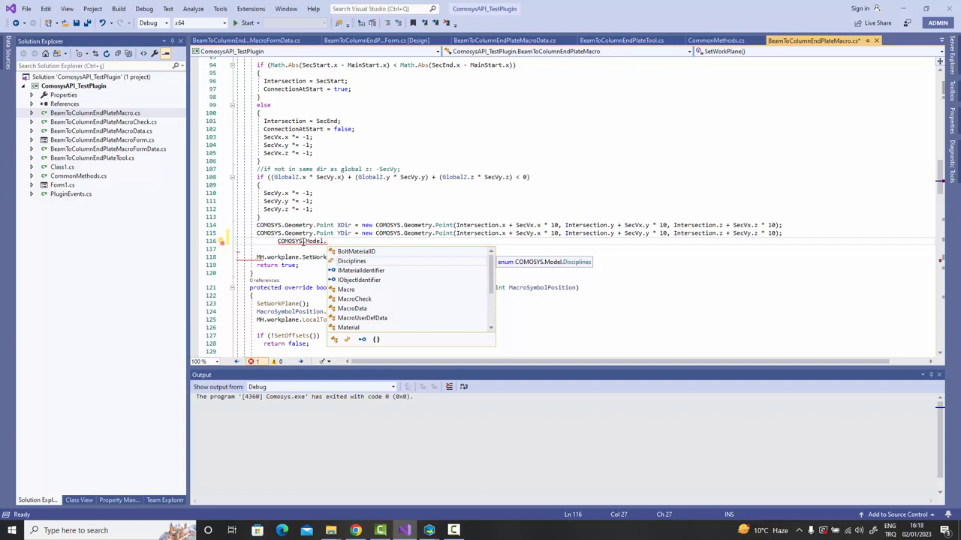
pyautogui.write('Di')
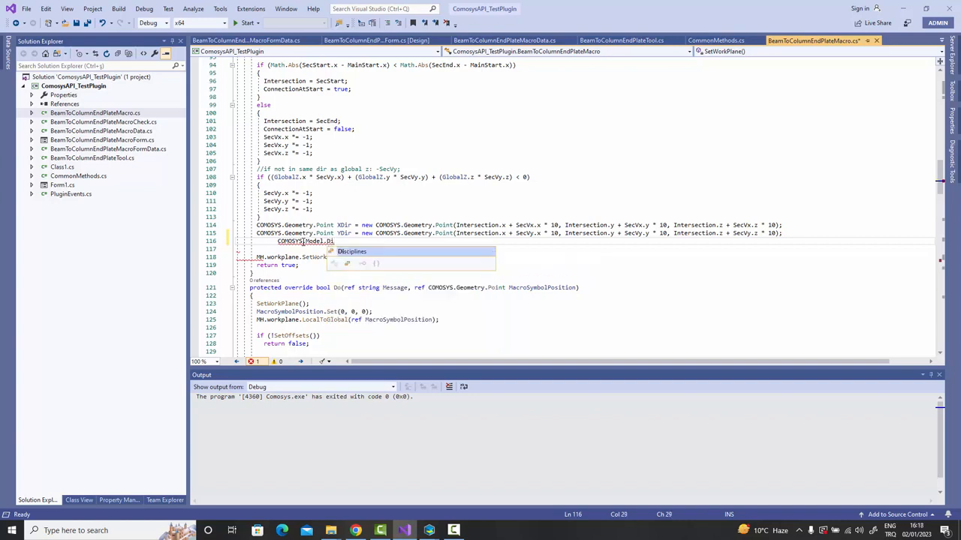
pyautogui.write('s')
pyautogui.press('Tab')
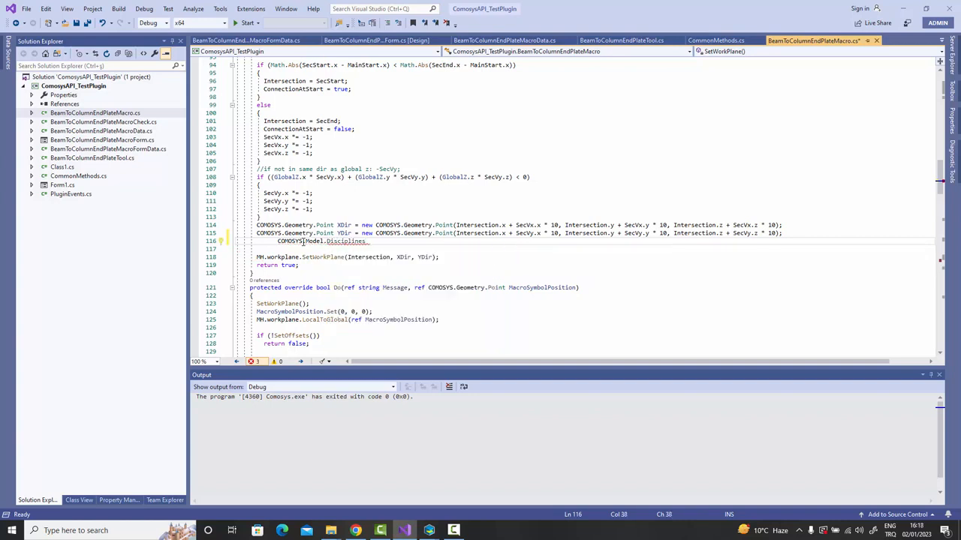
pyautogui.write('.')
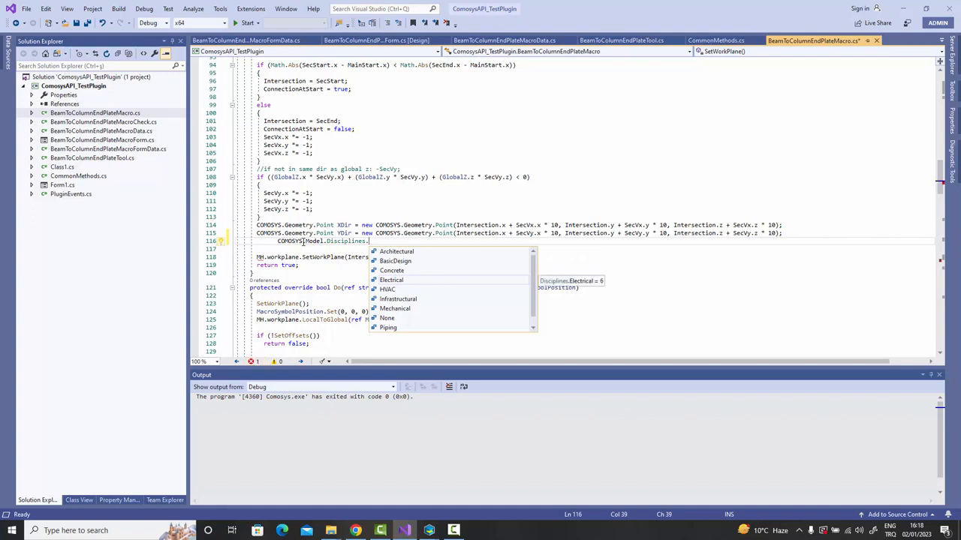
pyautogui.press('Down')
pyautogui.press('Up')
pyautogui.press('Up')
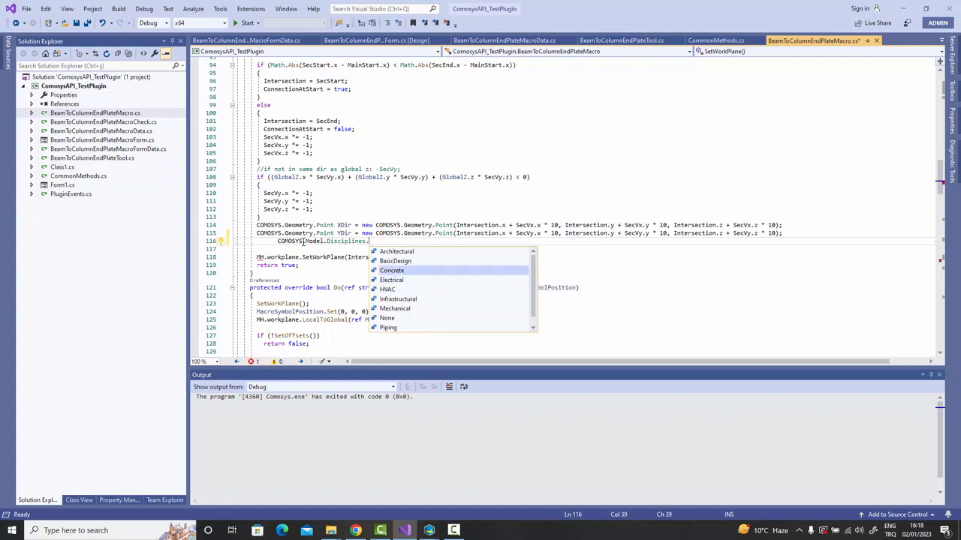
pyautogui.press('Down')
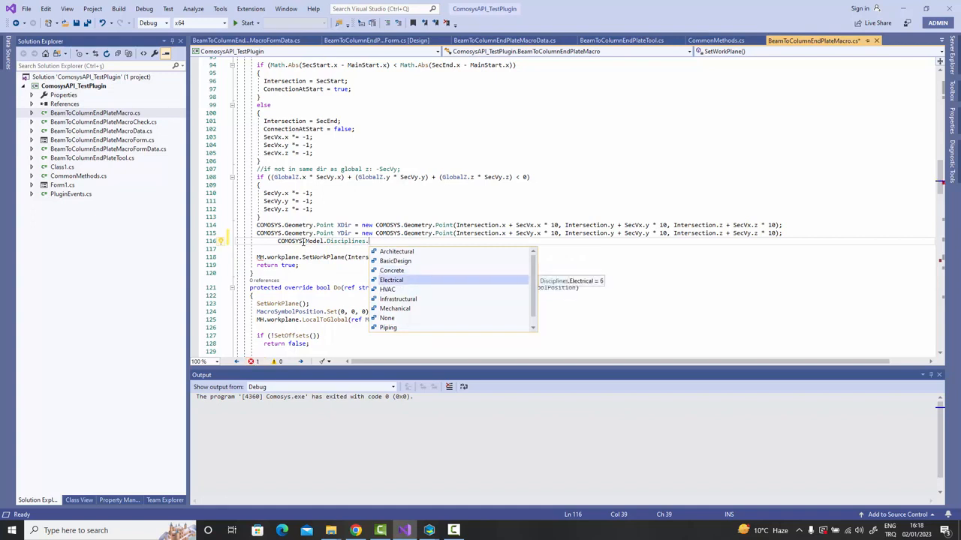
pyautogui.press('Tab')
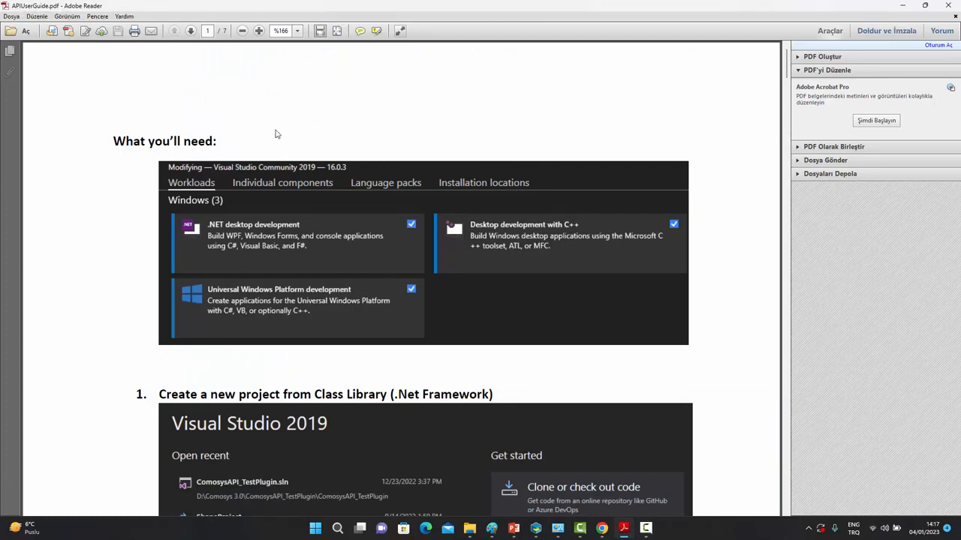
# Read APIUserGuide.pdf from 'What you'll need' down to step 2, 'Add COMOSYS_API as a reference'.
pyautogui.scroll(-2, 435, 174)
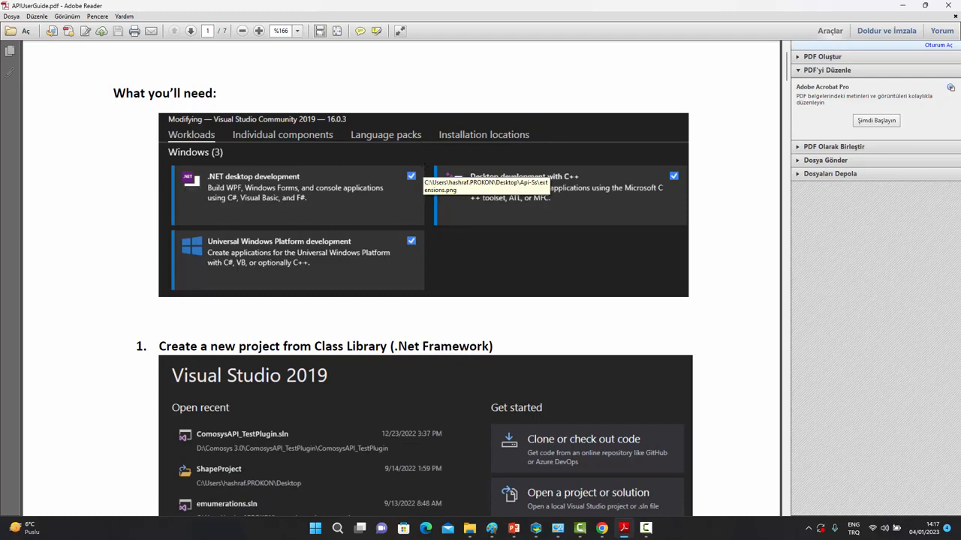
pyautogui.scroll(-3, 424, 167)
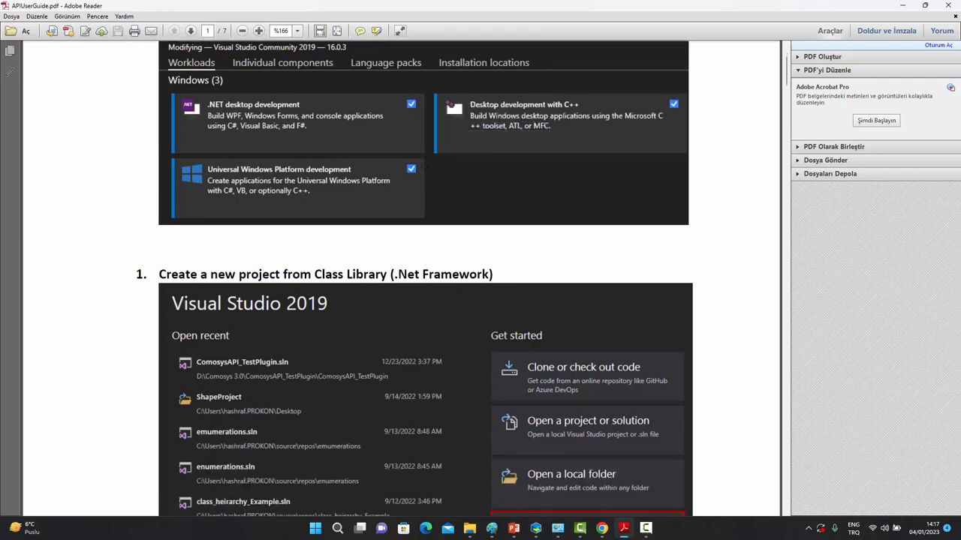
pyautogui.scroll(-3, 424, 166)
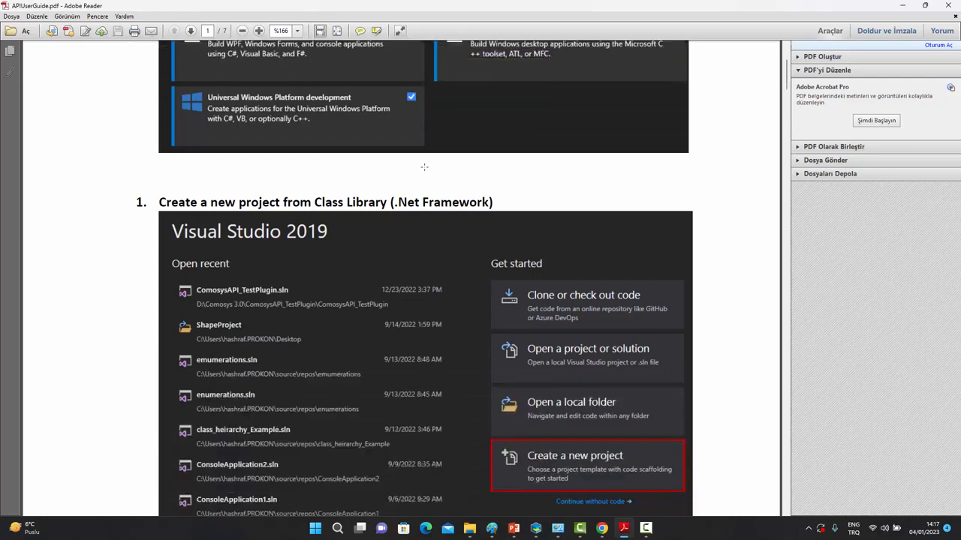
pyautogui.scroll(-3, 424, 167)
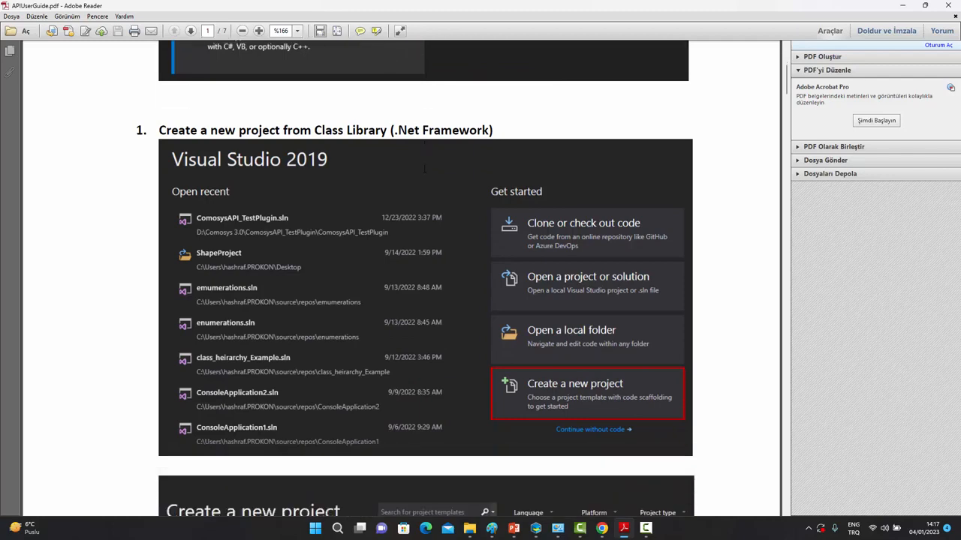
pyautogui.scroll(-8, 424, 169)
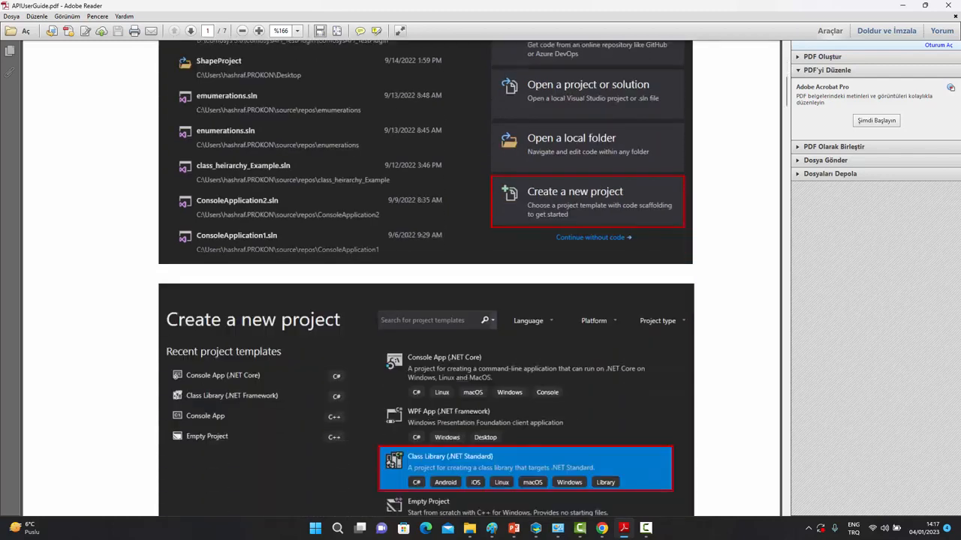
pyautogui.scroll(-4, 418, 172)
pyautogui.scroll(-5, 418, 172)
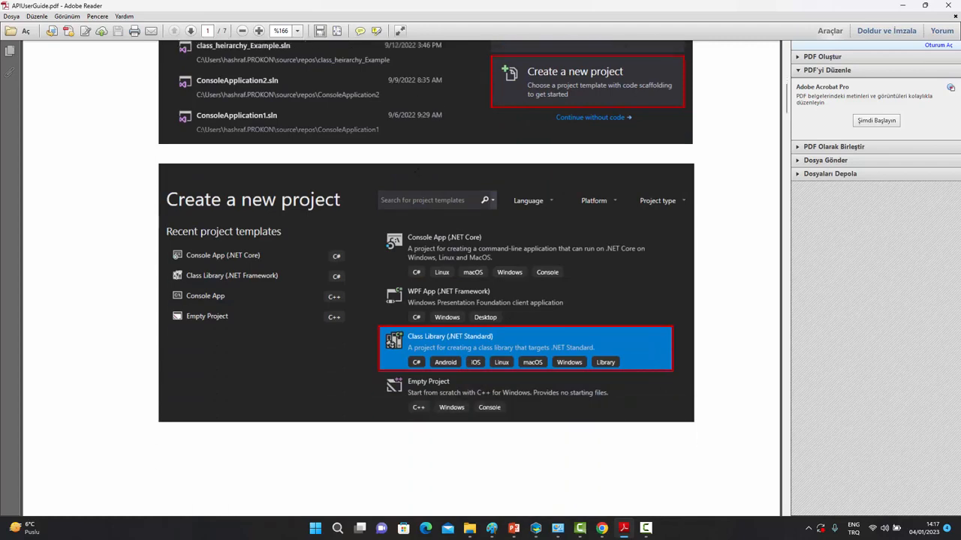
pyautogui.scroll(-6, 418, 172)
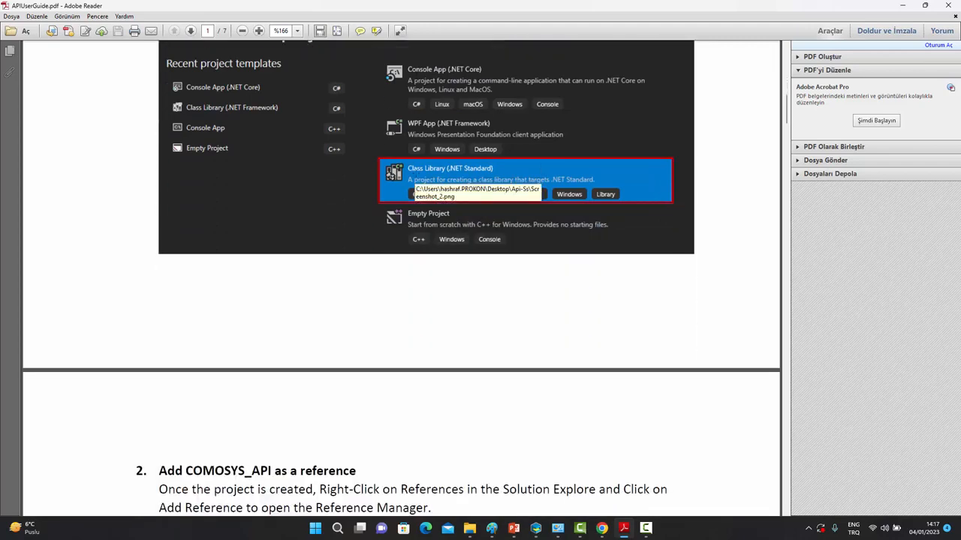
pyautogui.scroll(-2, 417, 178)
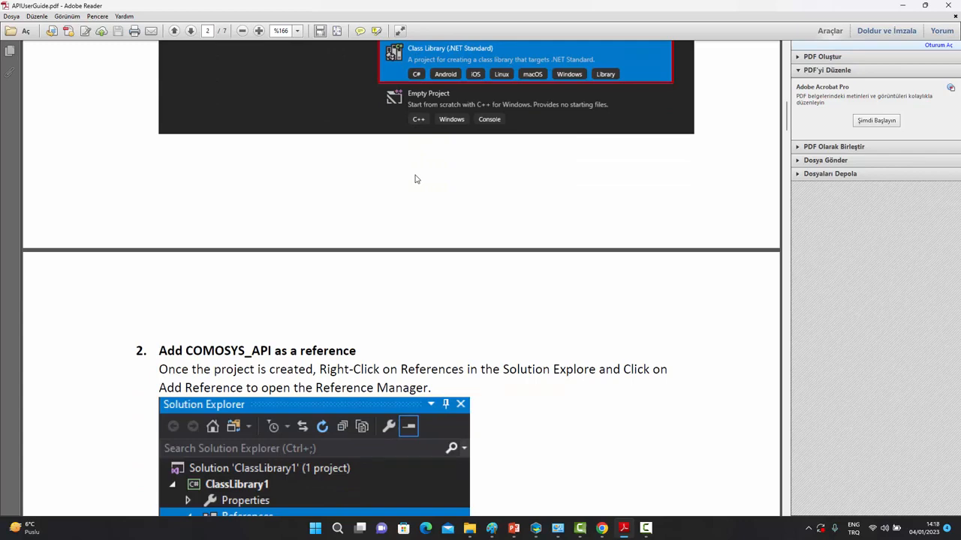
# Read section 2 on referencing ComosysAPI_D.dll through to the Deploying .dll section on page 3.
pyautogui.scroll(-7, 417, 178)
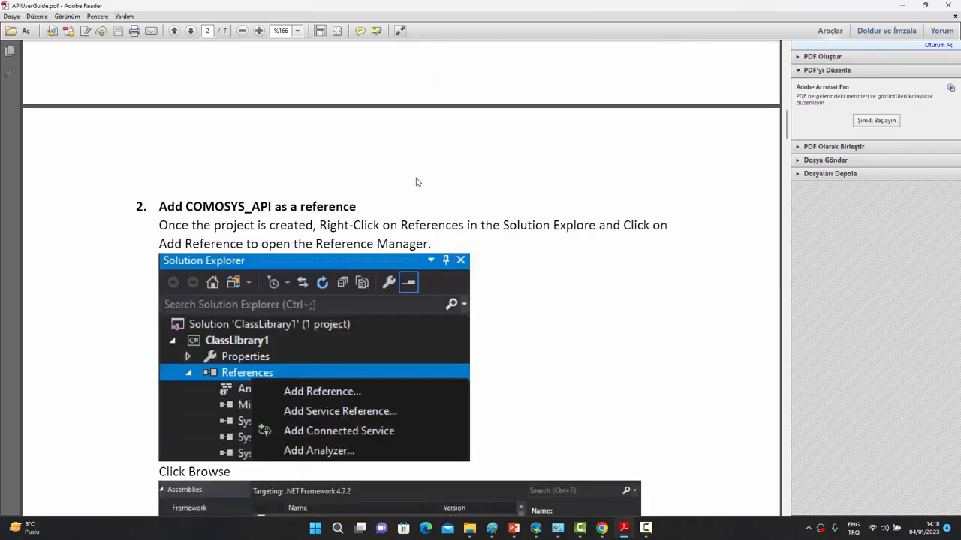
pyautogui.scroll(-7, 418, 183)
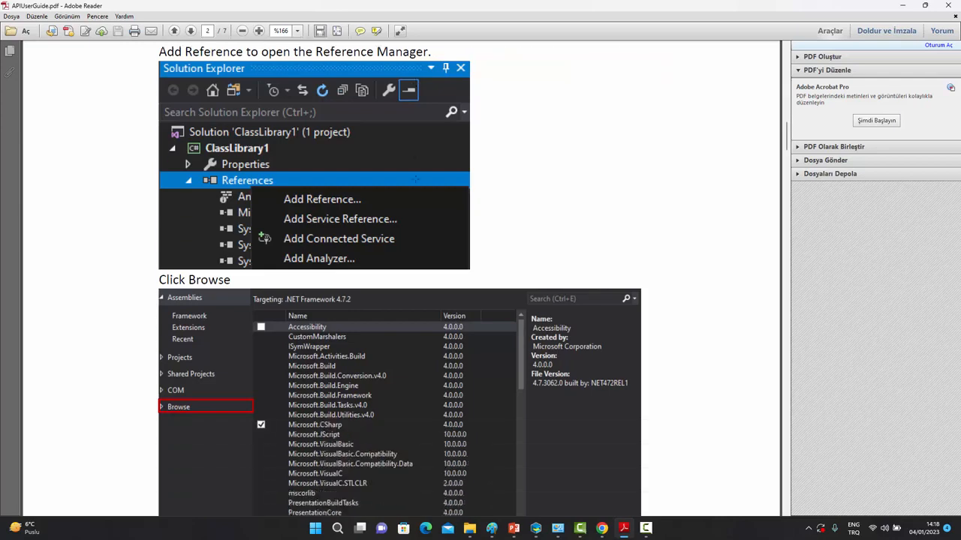
pyautogui.scroll(-4, 415, 178)
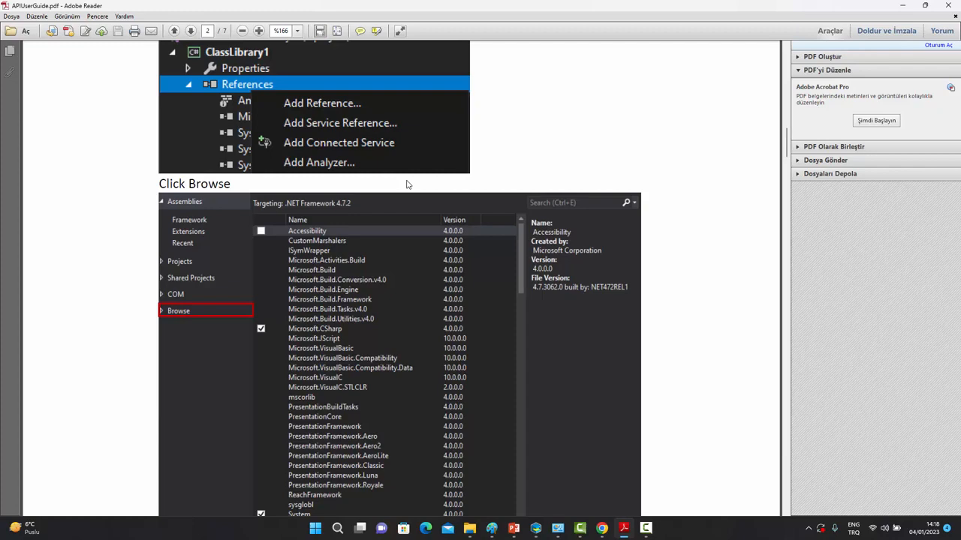
pyautogui.scroll(-3, 407, 184)
pyautogui.scroll(-3, 406, 185)
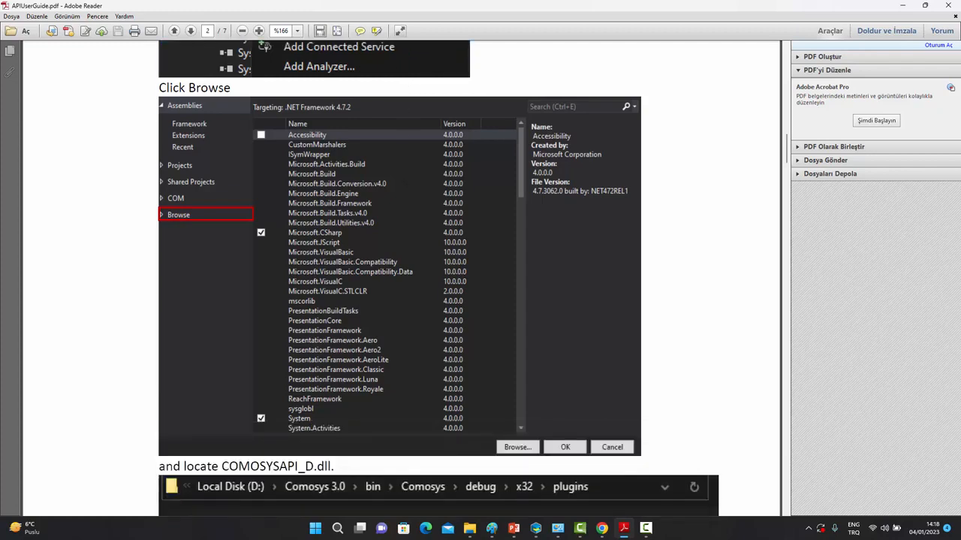
pyautogui.scroll(-3, 406, 185)
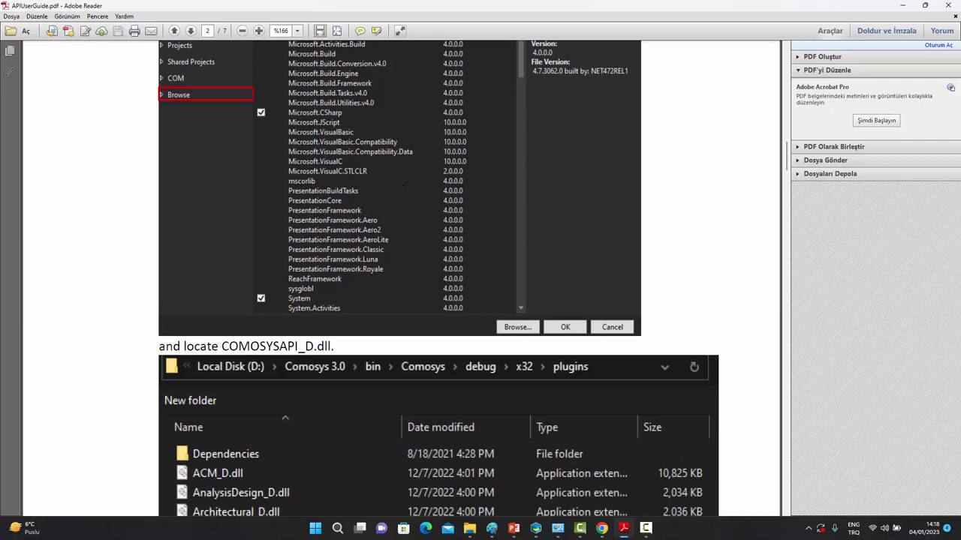
pyautogui.scroll(-4, 405, 184)
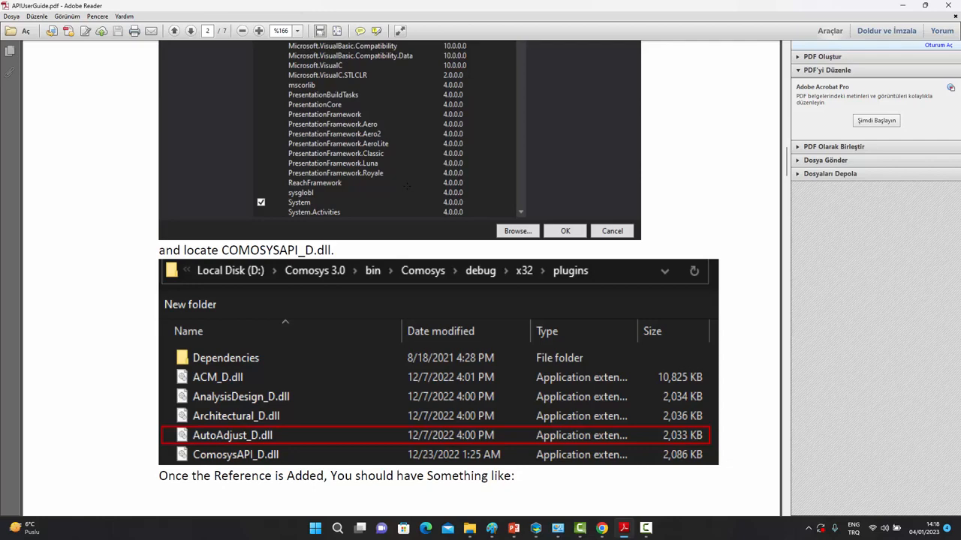
pyautogui.scroll(-15, 407, 186)
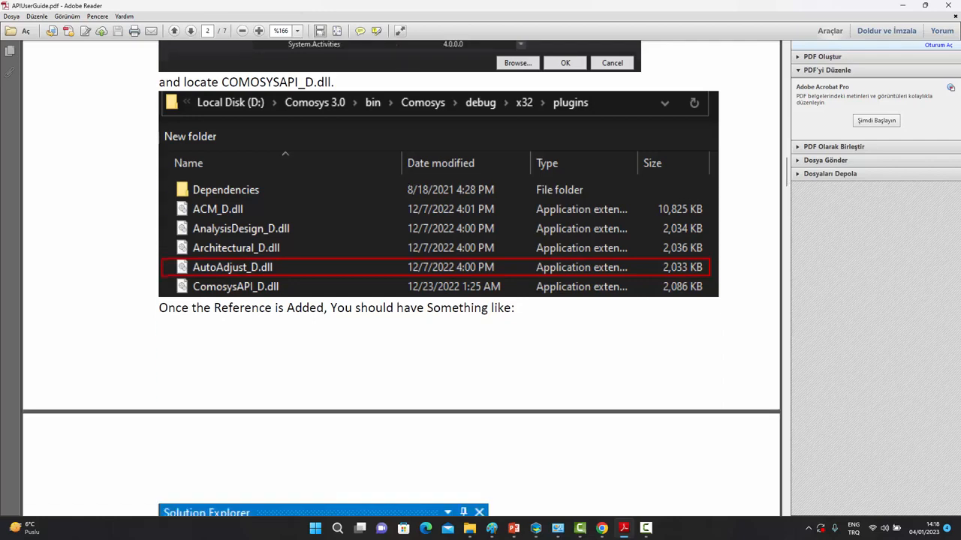
pyautogui.scroll(-9, 409, 189)
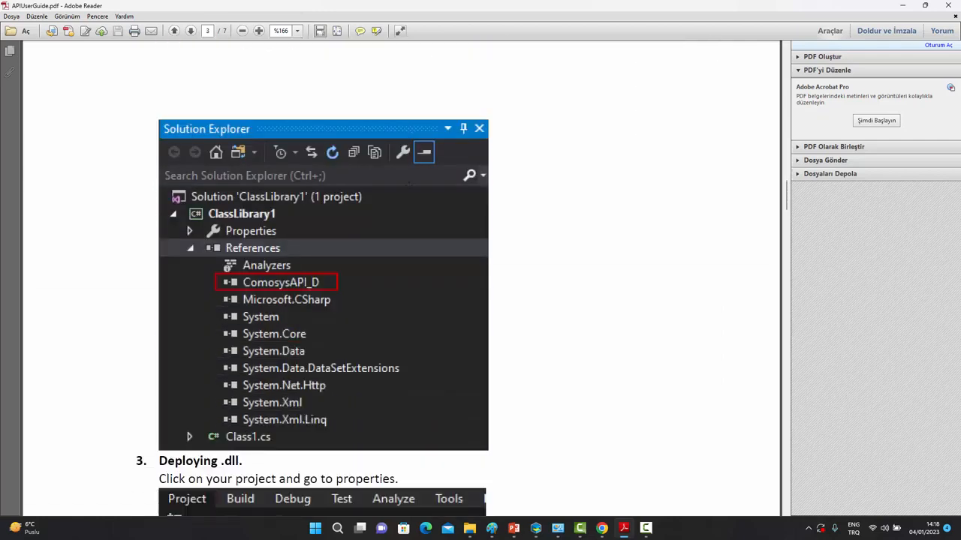
pyautogui.scroll(-13, 324, 281)
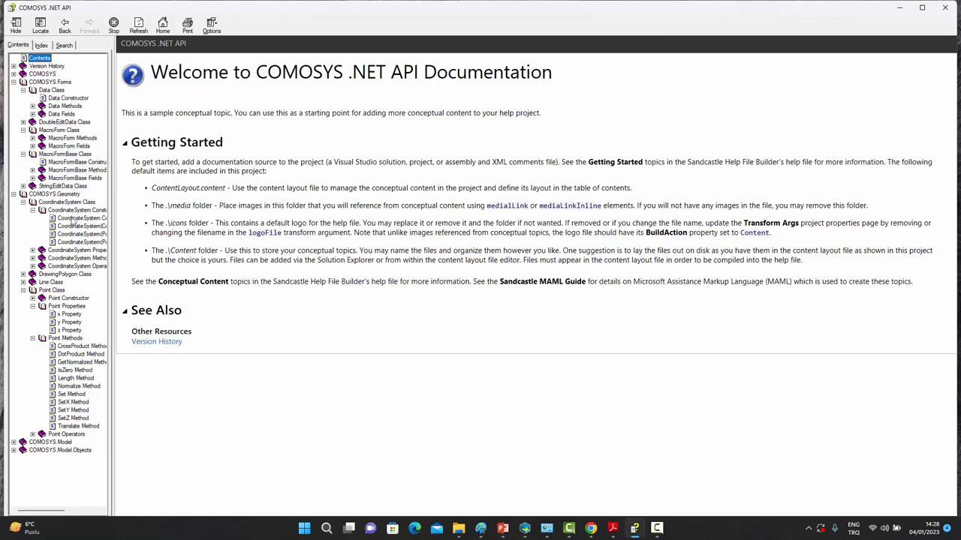
# Expand COMOSYS in Contents and step through Point's CrossProduct and DotProduct pages to GetNormalized.
pyautogui.click(14, 74)
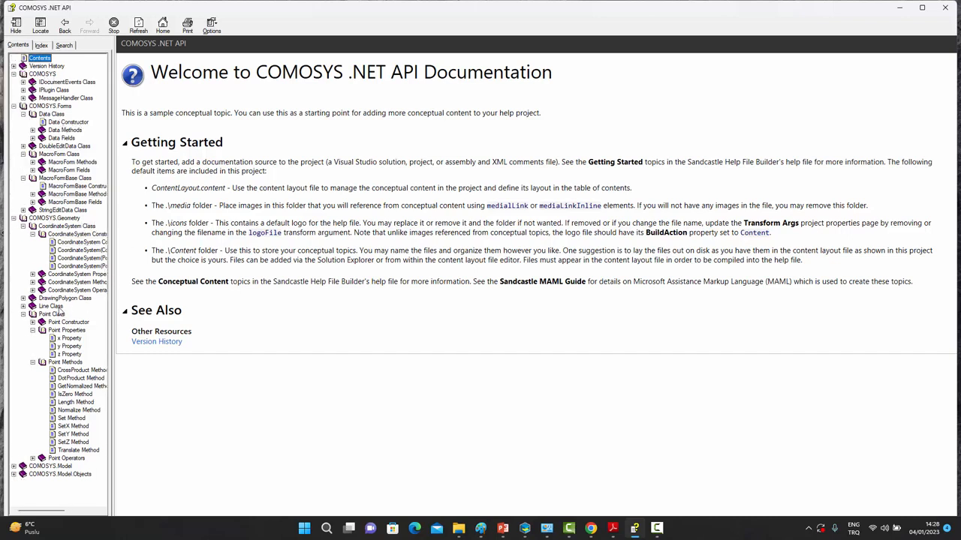
pyautogui.click(74, 371)
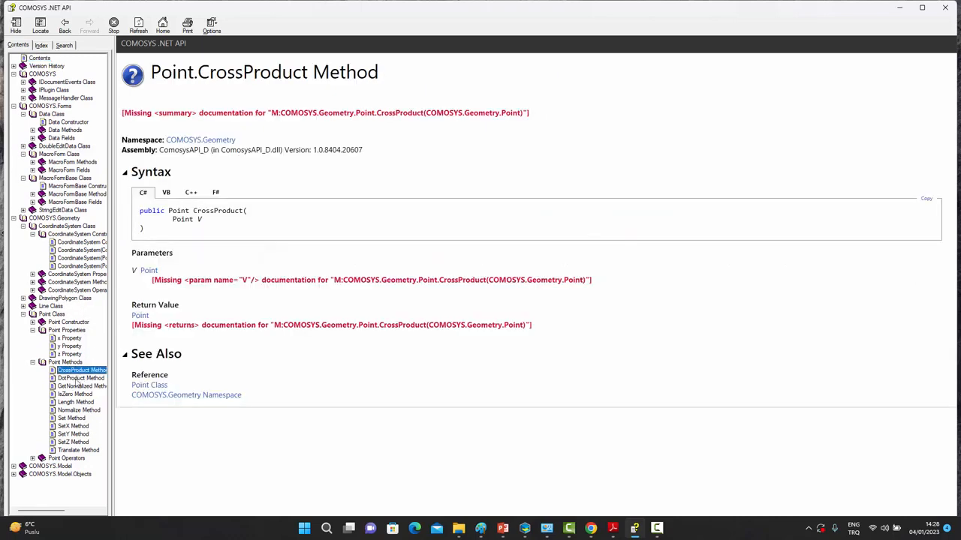
pyautogui.click(79, 379)
pyautogui.click(78, 387)
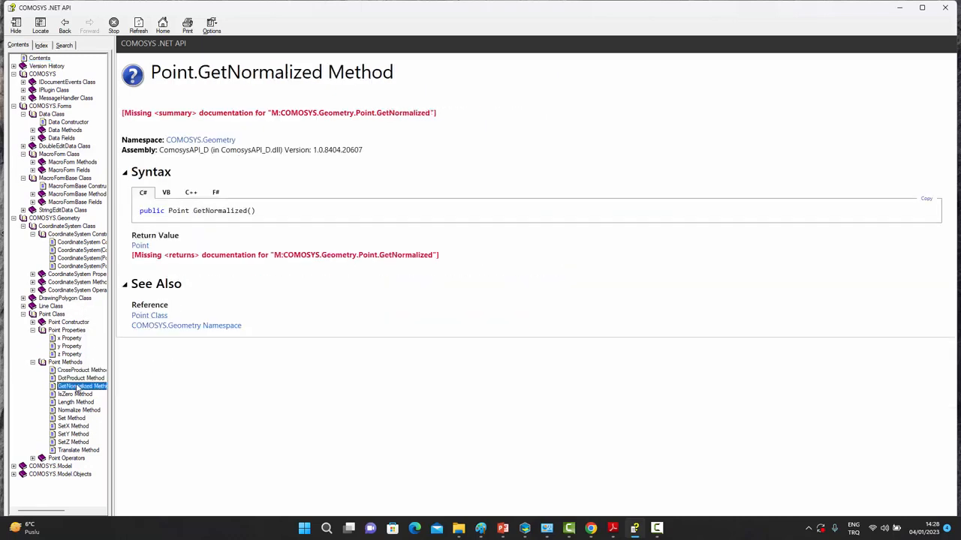
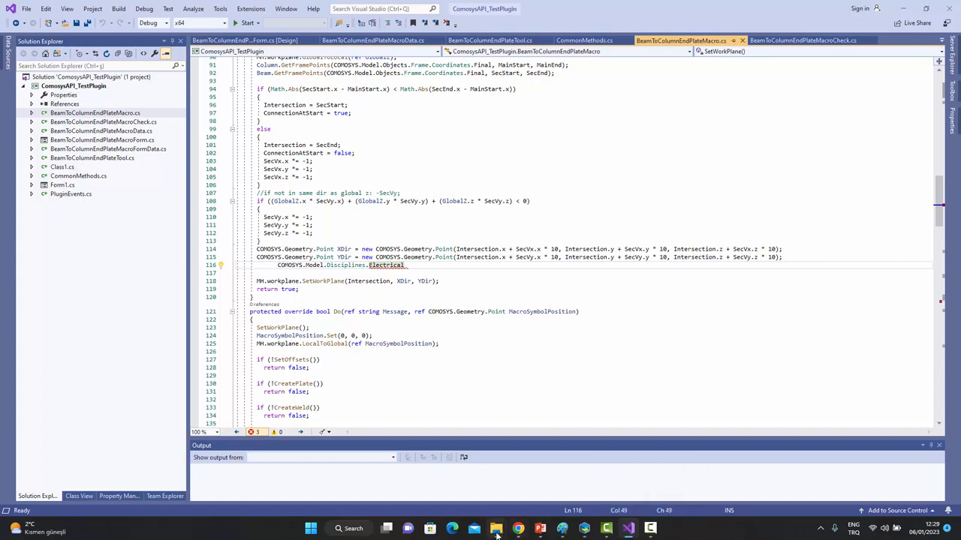
# Bring forward the 'release' Explorer window holding the compiled ComosysAPI_TestPlugin.dll.
pyautogui.moveTo(496, 529)
pyautogui.click(454, 491)
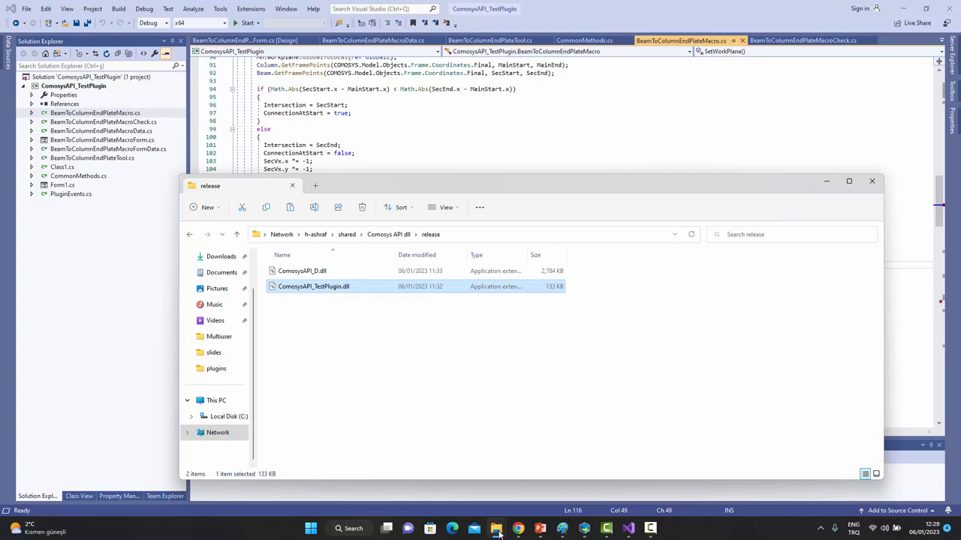
# Check ComosysAPI_TestPlugin.dll's details in the Comosys 4.0 plugins folder, then switch back to COMOSYS.
pyautogui.moveTo(495, 528)
pyautogui.click(544, 492)
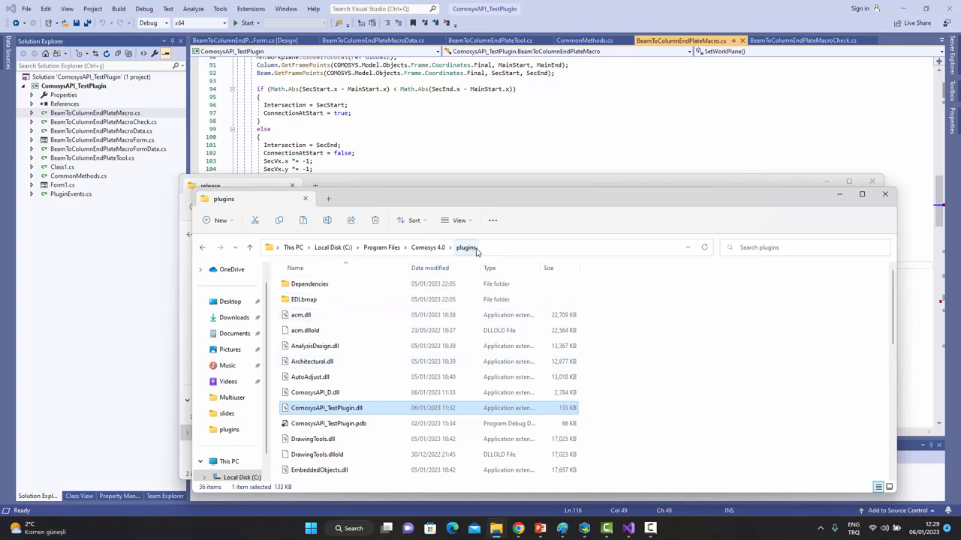
pyautogui.moveTo(330, 407)
pyautogui.click(585, 528)
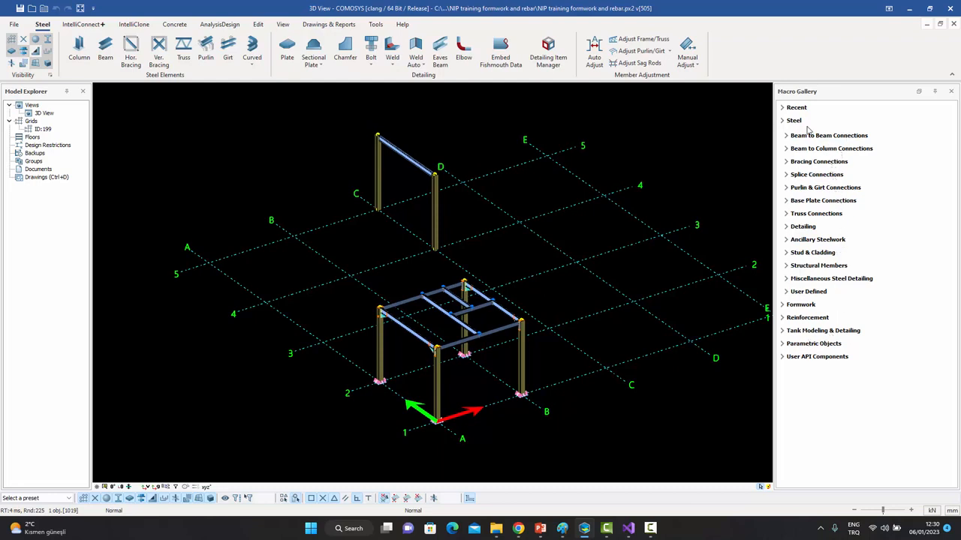
# Place an End Plate Macro from User API Components between the left column and upper beam.
pyautogui.click(804, 358)
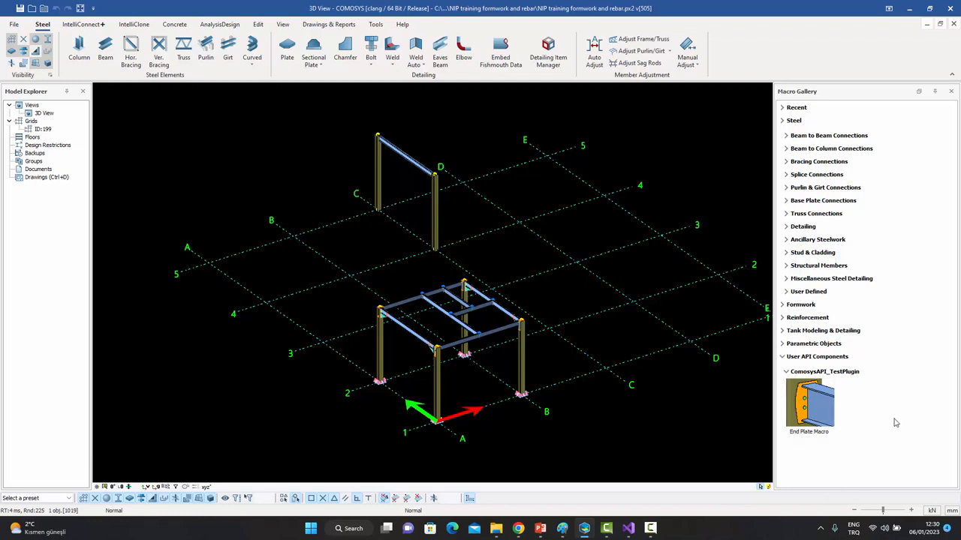
pyautogui.moveTo(586, 302); pyautogui.dragTo(596, 313, button='middle')
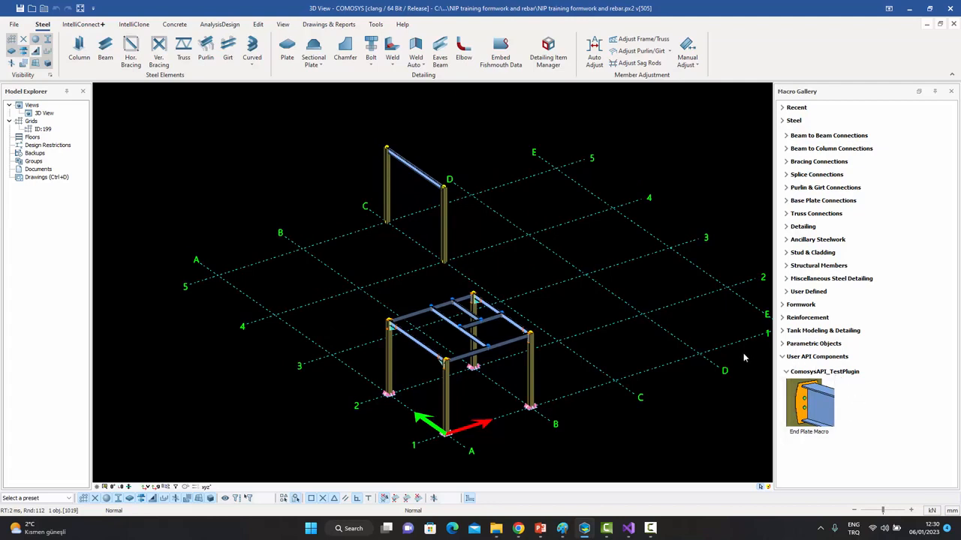
pyautogui.scroll(5, 410, 160)
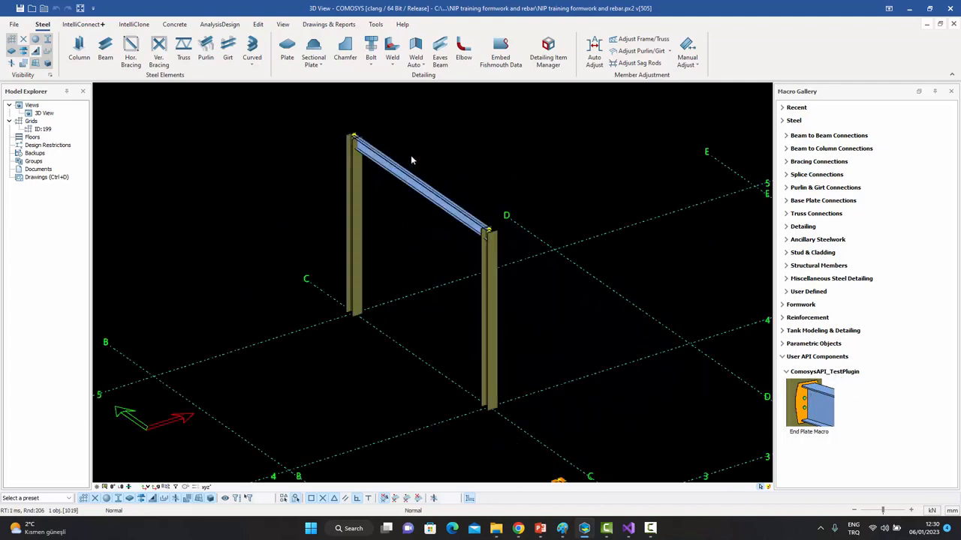
pyautogui.click(816, 403)
pyautogui.scroll(4, 356, 163)
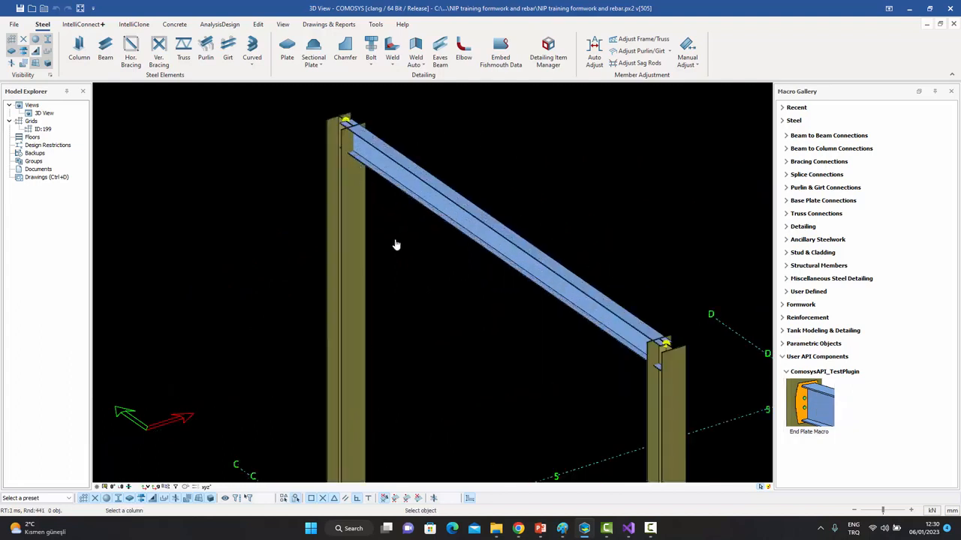
pyautogui.click(350, 223)
pyautogui.click(407, 187)
pyautogui.scroll(3, 350, 126)
pyautogui.scroll(4, 350, 123)
pyautogui.press('Escape')
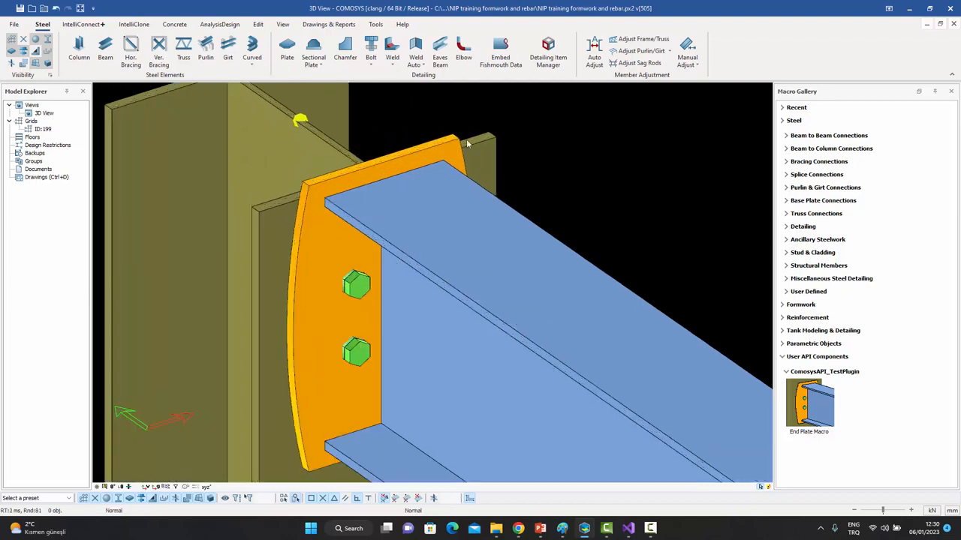
pyautogui.click(413, 162)
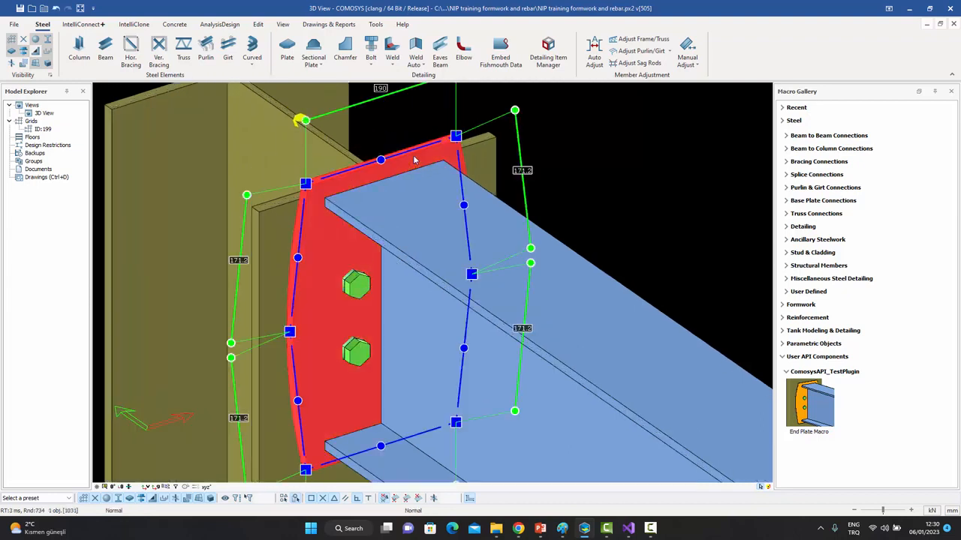
pyautogui.press('Escape')
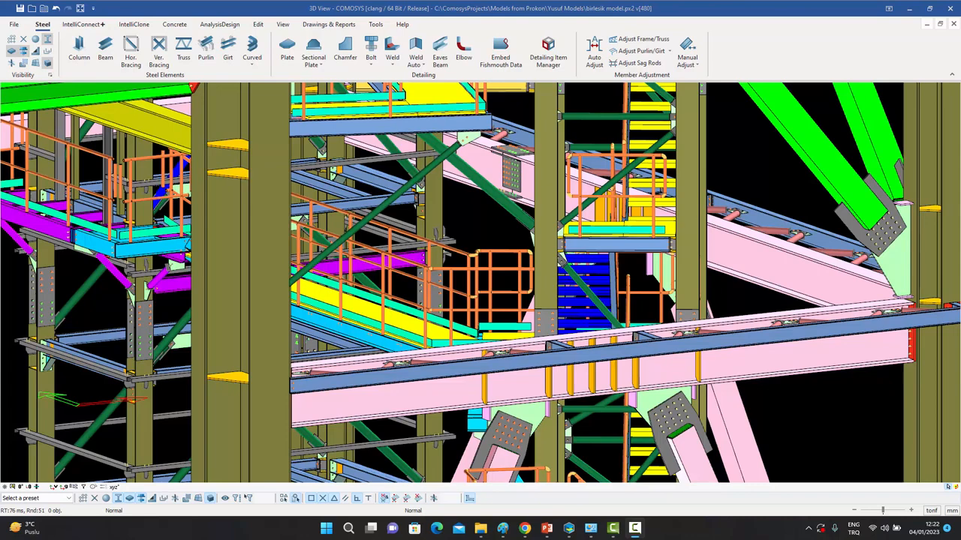
# Zoom out and pan up and down the tower to survey its levels and yellow-blue floors.
pyautogui.scroll(-2, 547, 254)
pyautogui.scroll(-2, 547, 256)
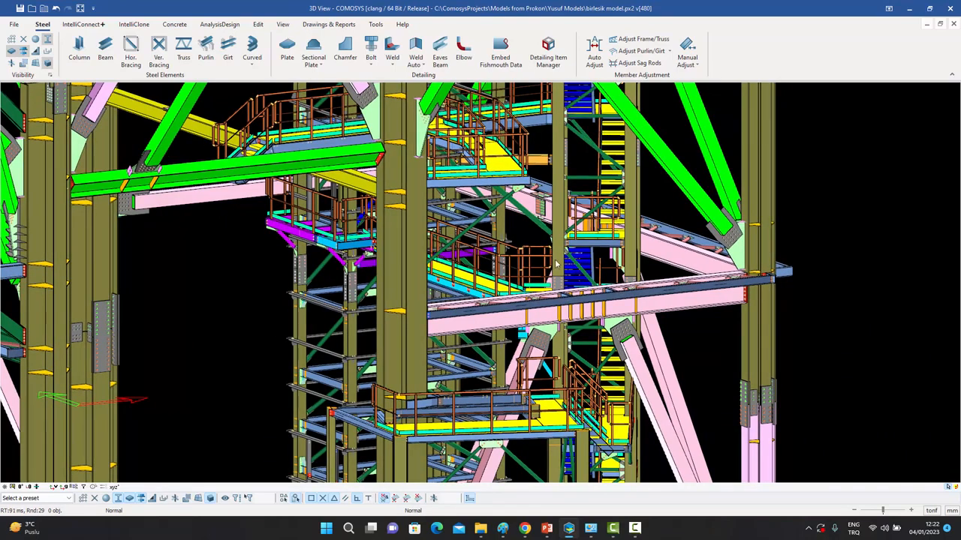
pyautogui.scroll(-3, 554, 267)
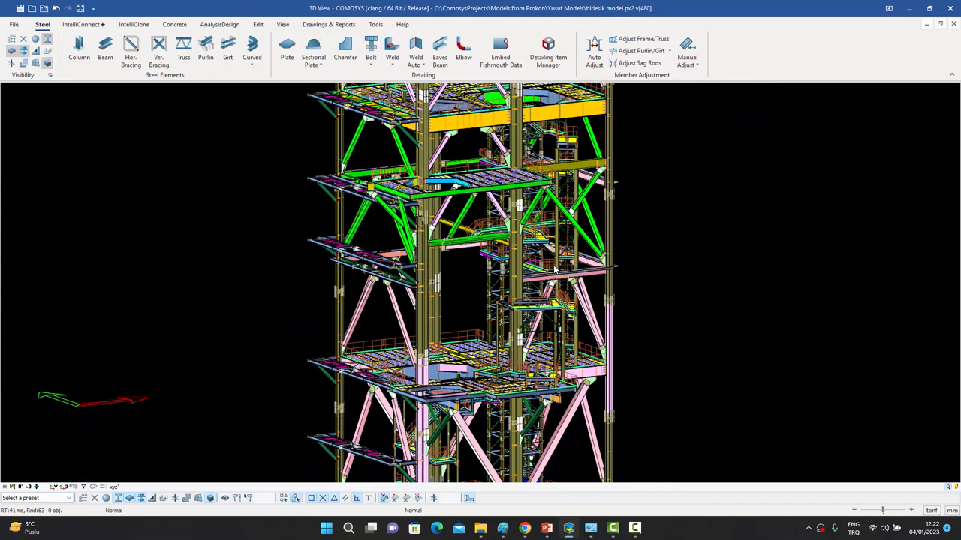
pyautogui.scroll(-2, 556, 270)
pyautogui.moveTo(524, 148); pyautogui.dragTo(494, 257, button='middle')
pyautogui.scroll(2, 493, 289)
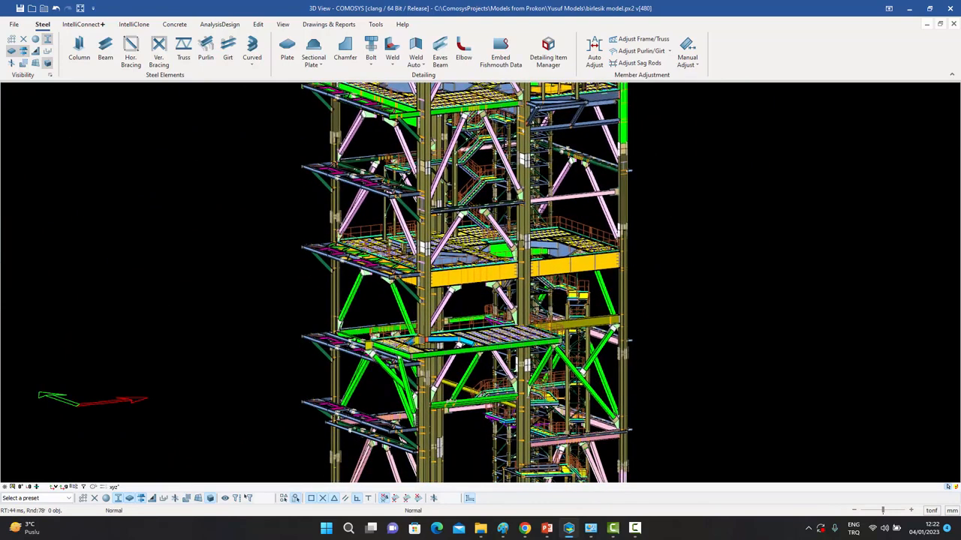
pyautogui.moveTo(496, 271); pyautogui.dragTo(489, 318, button='middle')
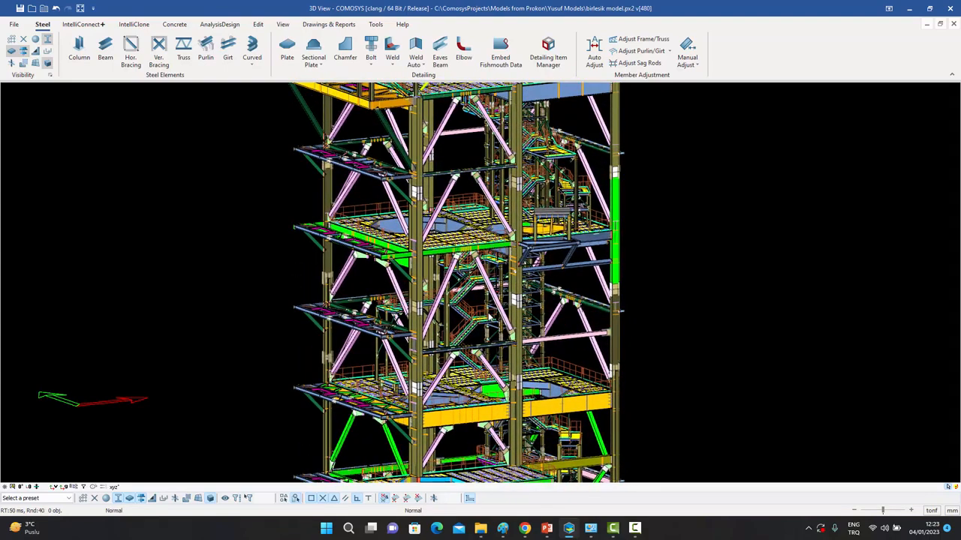
pyautogui.moveTo(483, 335); pyautogui.dragTo(473, 257, button='middle')
pyautogui.moveTo(484, 314); pyautogui.dragTo(484, 266, button='middle')
pyautogui.moveTo(485, 331); pyautogui.dragTo(487, 271, button='middle')
pyautogui.moveTo(481, 356); pyautogui.dragTo(484, 295, button='middle')
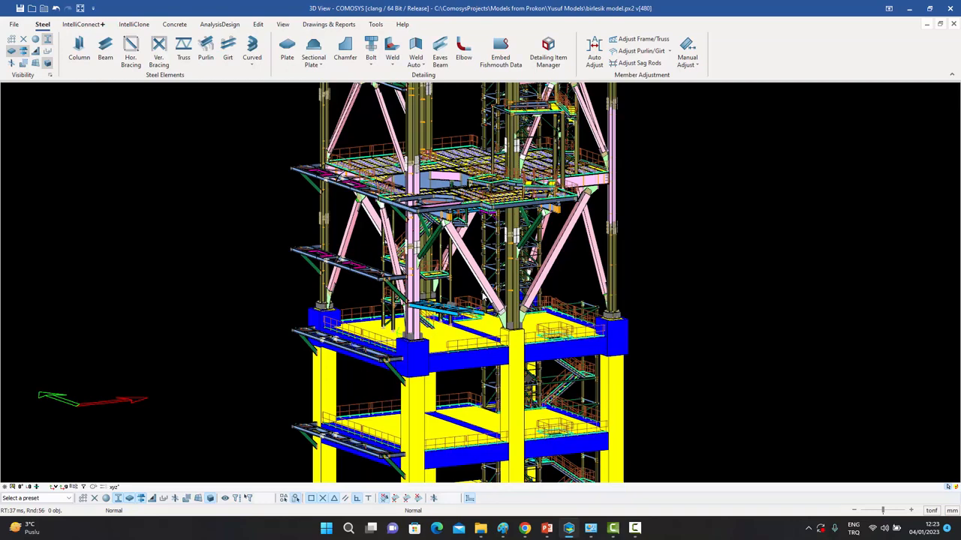
pyautogui.moveTo(486, 341); pyautogui.dragTo(489, 308, button='middle')
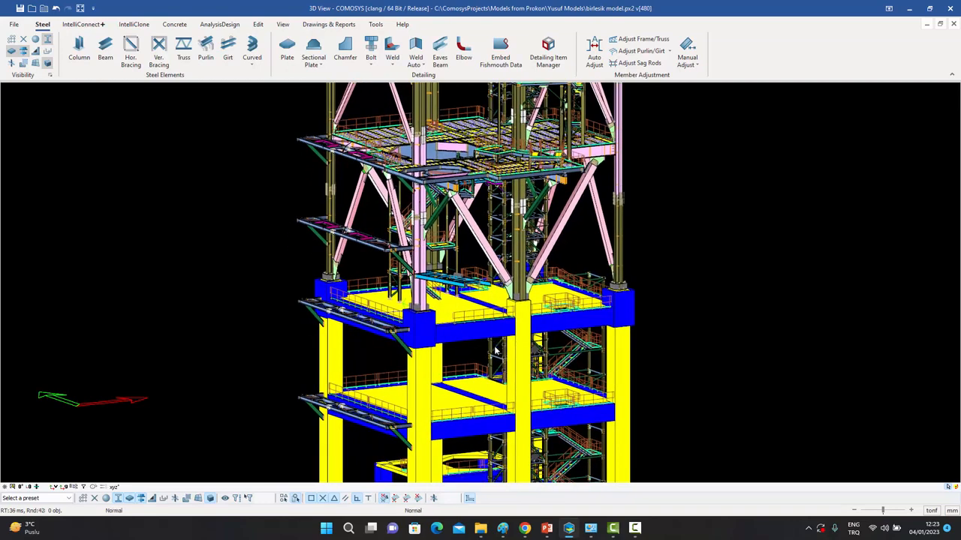
pyautogui.moveTo(495, 341); pyautogui.dragTo(480, 466, button='middle')
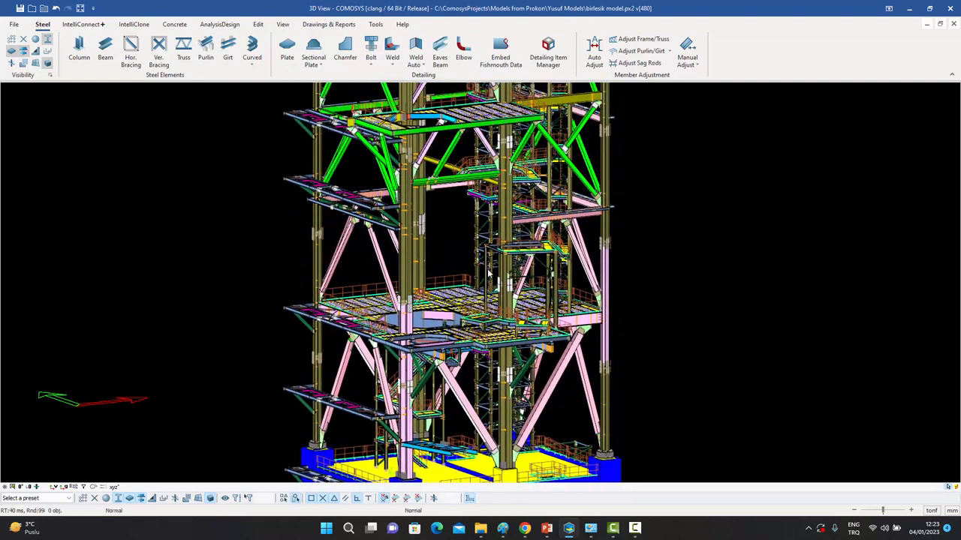
# Zoom in on an upper platform's cyan beam and pan along the column splice connection.
pyautogui.moveTo(490, 277); pyautogui.dragTo(490, 334, button='middle')
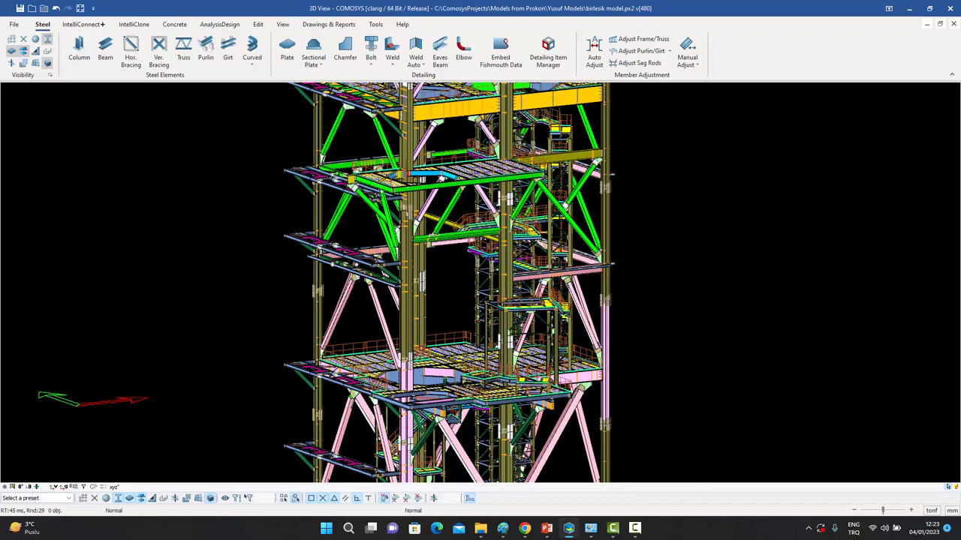
pyautogui.moveTo(420, 206); pyautogui.dragTo(422, 263, button='middle')
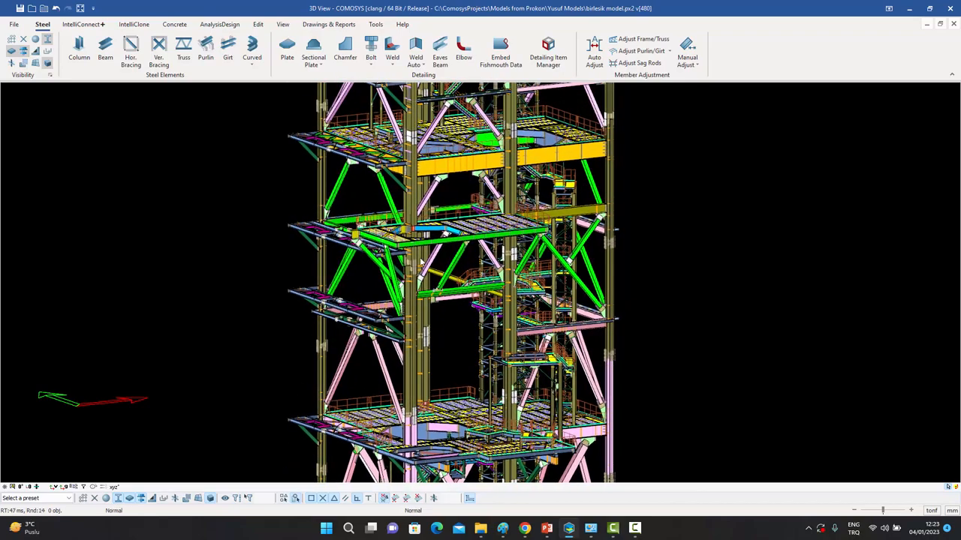
pyautogui.scroll(6, 422, 263)
pyautogui.moveTo(447, 232); pyautogui.dragTo(450, 315, button='middle')
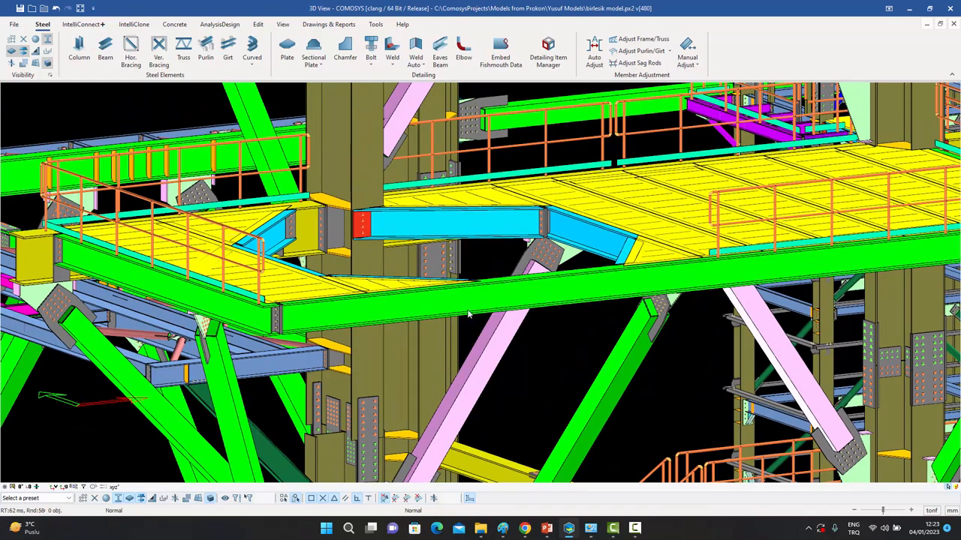
pyautogui.moveTo(467, 311); pyautogui.dragTo(472, 340, button='middle')
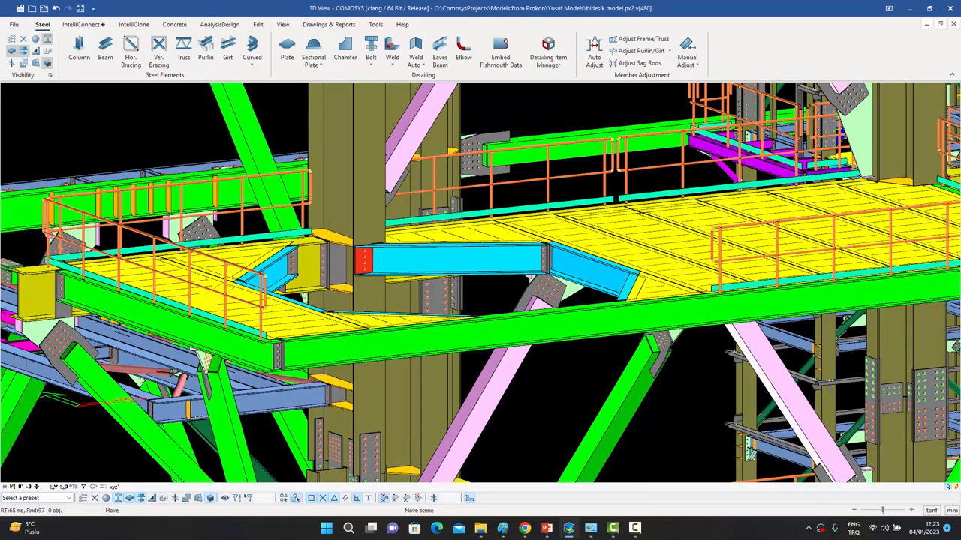
pyautogui.moveTo(418, 329); pyautogui.dragTo(472, 141, button='middle')
pyautogui.moveTo(448, 289); pyautogui.dragTo(448, 282, button='middle')
pyautogui.scroll(2, 438, 294)
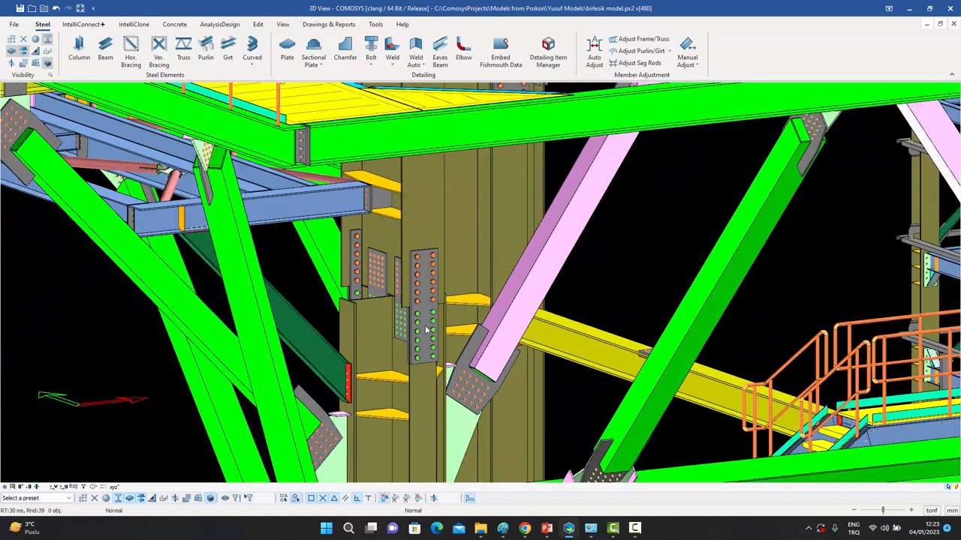
pyautogui.moveTo(427, 328); pyautogui.dragTo(437, 255, button='middle')
pyautogui.moveTo(453, 325); pyautogui.dragTo(453, 269, button='middle')
pyautogui.moveTo(449, 388); pyautogui.dragTo(457, 279, button='middle')
pyautogui.moveTo(459, 324); pyautogui.dragTo(458, 279, button='middle')
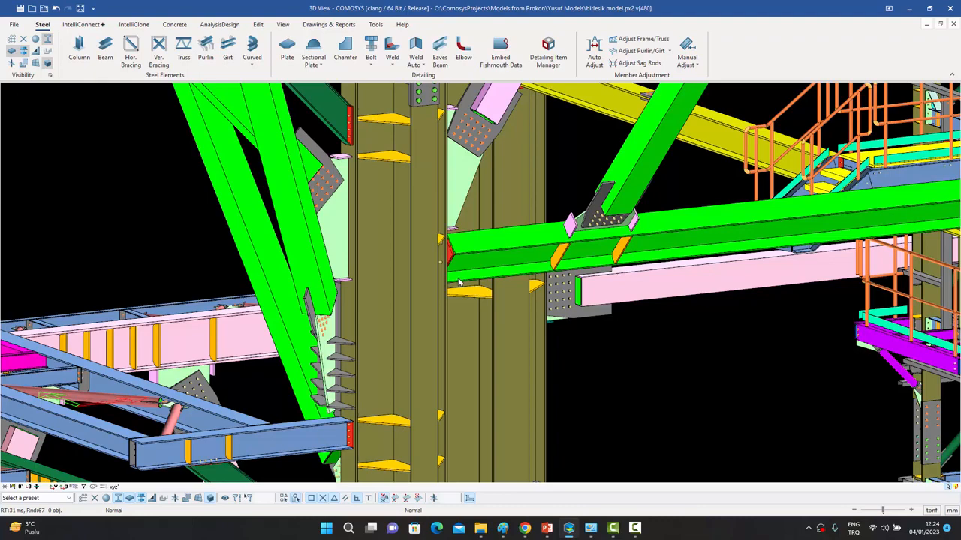
pyautogui.scroll(5, 462, 277)
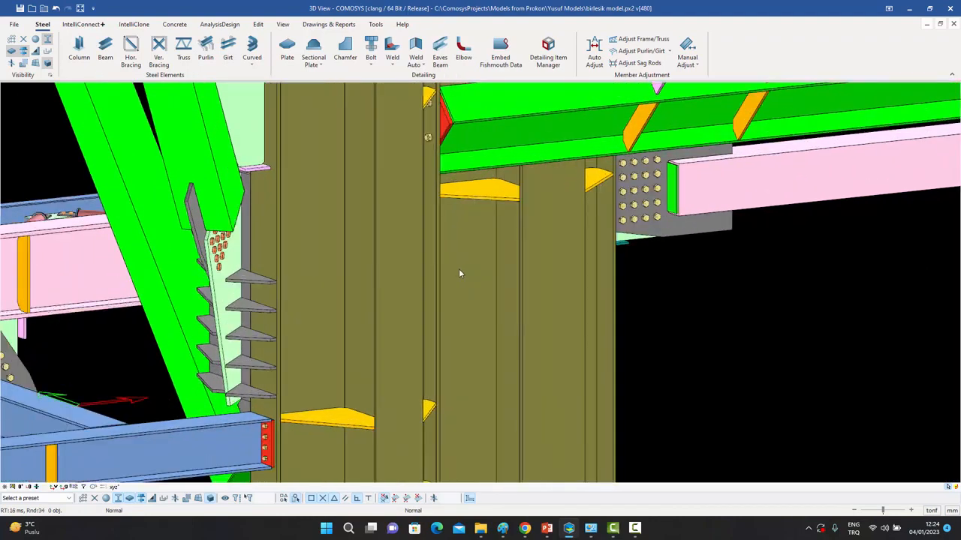
pyautogui.moveTo(460, 273); pyautogui.dragTo(569, 292, button='middle')
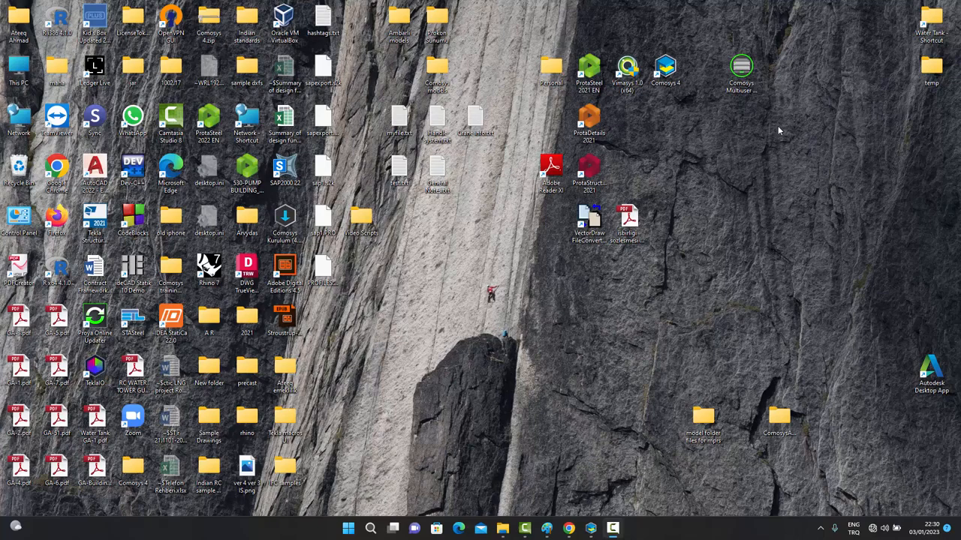
# Launch the Comosys Multiuser Server installer from its desktop icon.
pyautogui.click(742, 85)
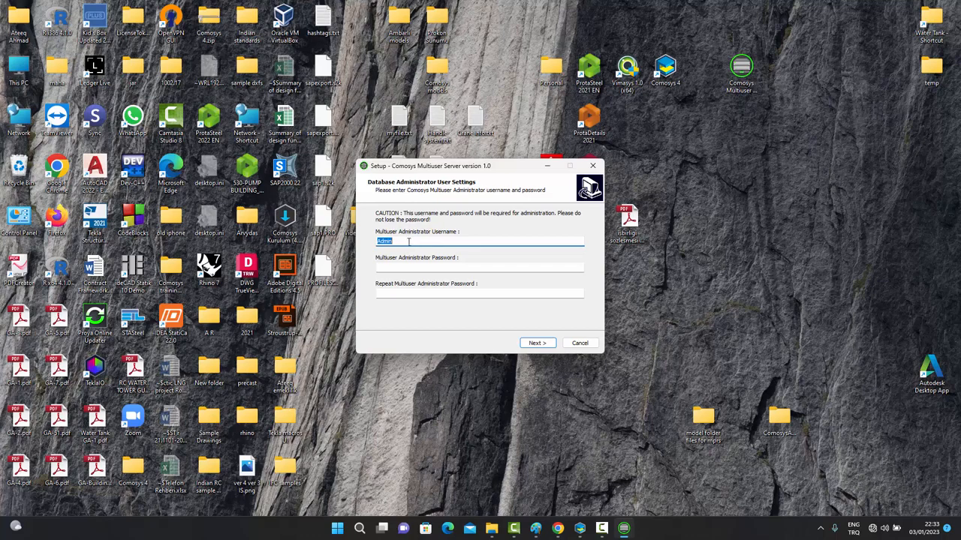
# Set the database administrator password and continue to the data folder page.
pyautogui.click(399, 267)
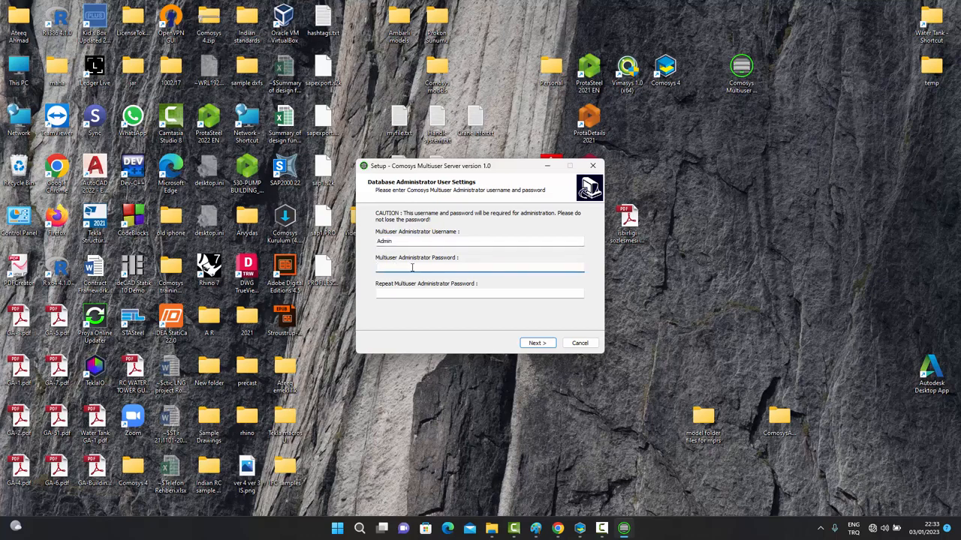
pyautogui.write('admin')
pyautogui.click(404, 294)
pyautogui.write('admin')
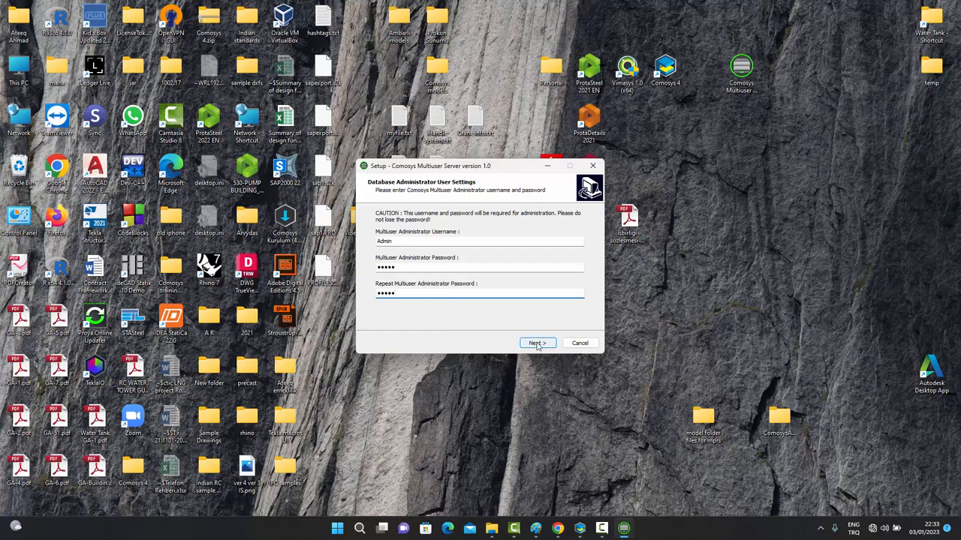
pyautogui.click(535, 343)
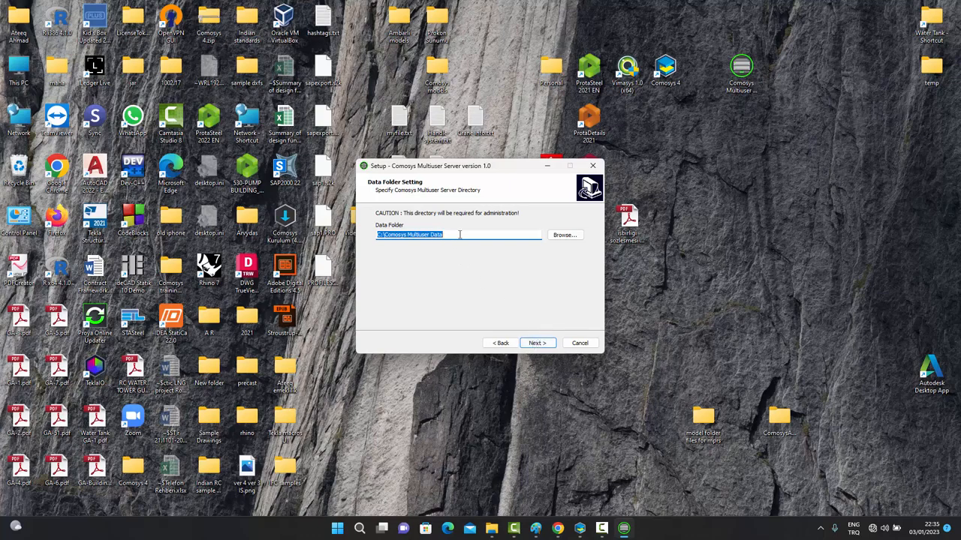
# Install with data in C:\Comosys Multiuser Data, default location and default shortcuts folder.
pyautogui.click(538, 343)
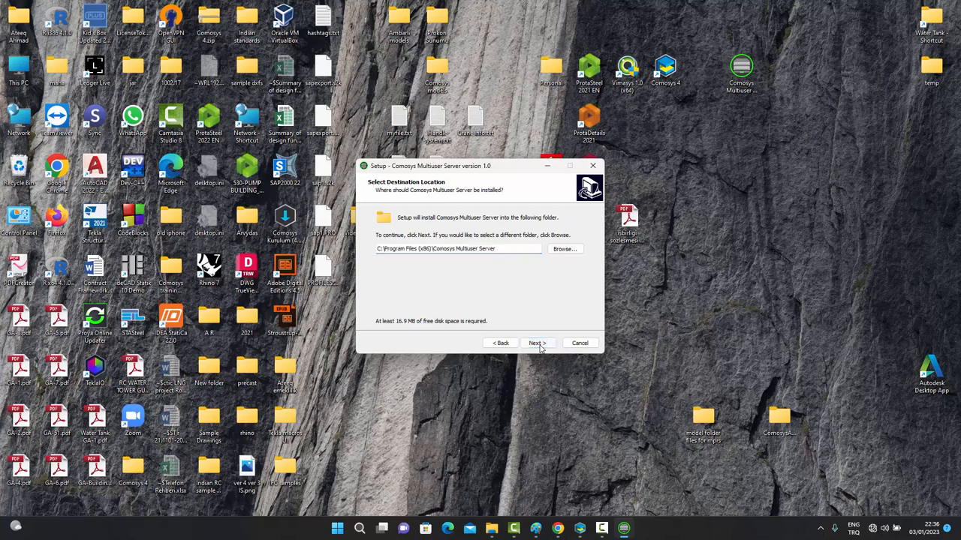
pyautogui.click(537, 343)
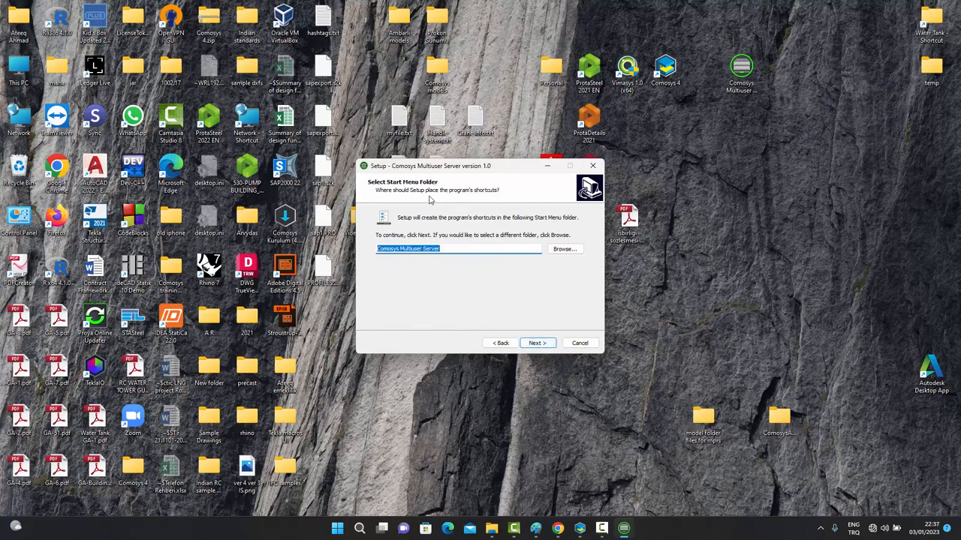
pyautogui.click(534, 345)
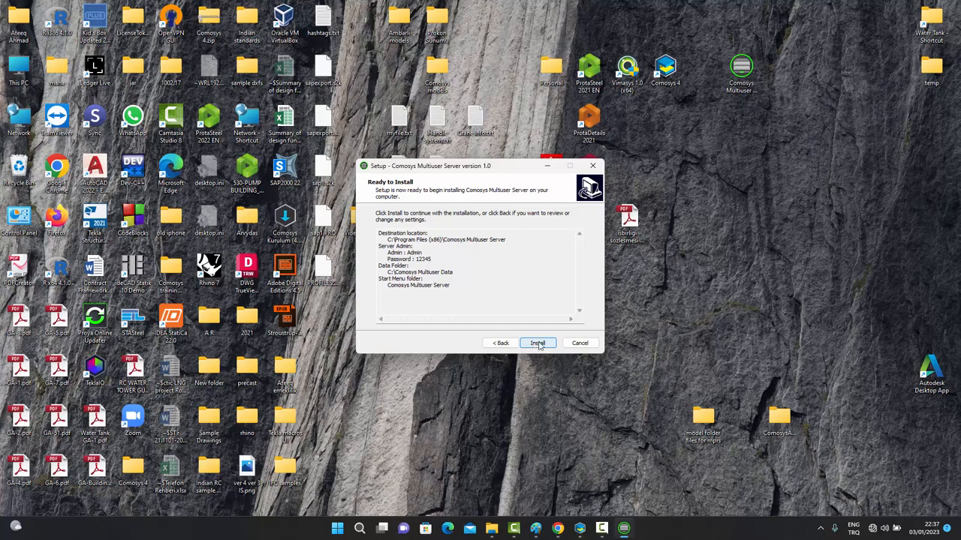
pyautogui.click(539, 344)
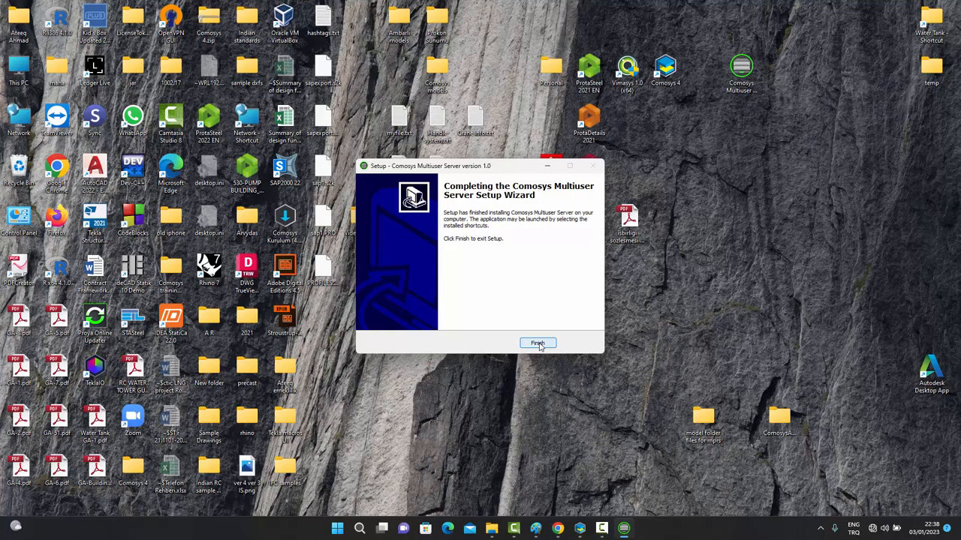
pyautogui.click(538, 344)
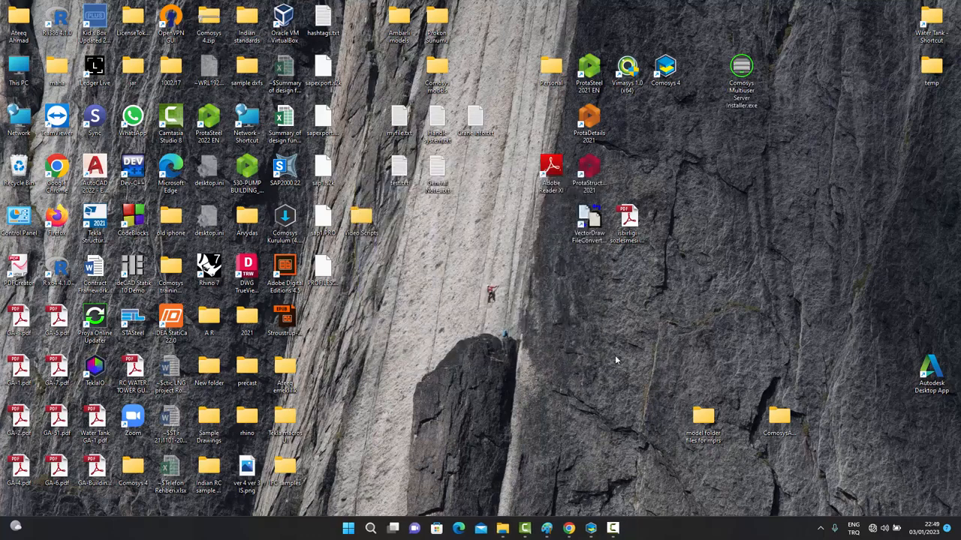
pyautogui.click(348, 529)
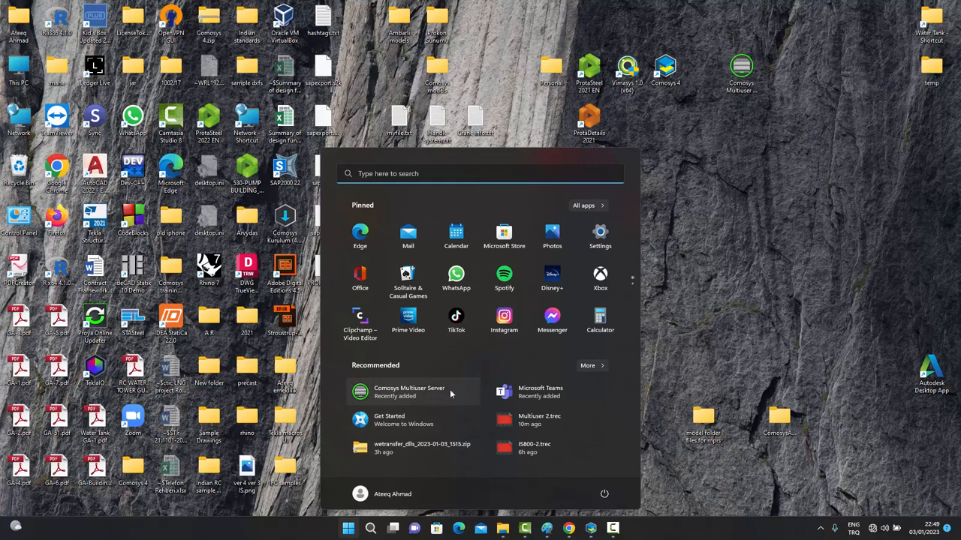
# Start Comosys Multiuser Server and log in with the administrator user name and password.
pyautogui.click(402, 396)
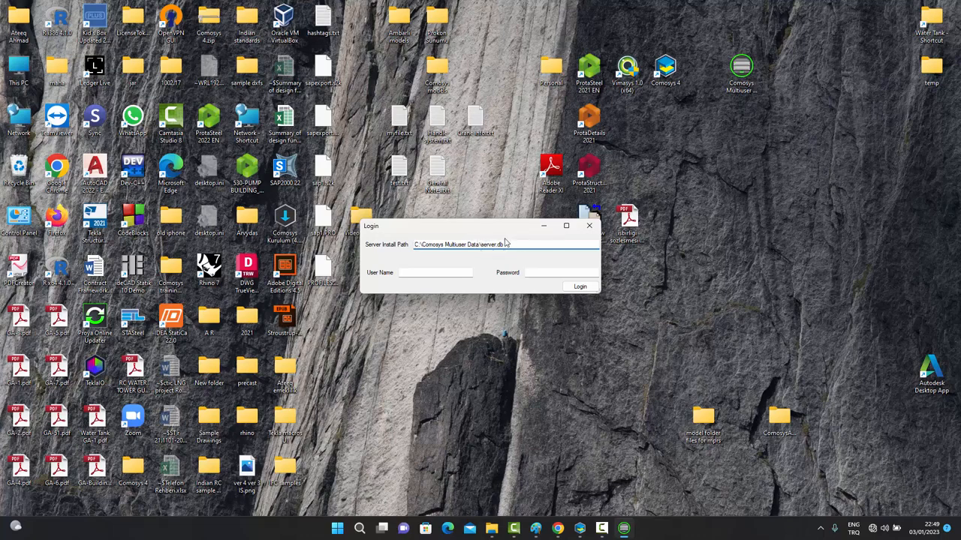
pyautogui.click(432, 271)
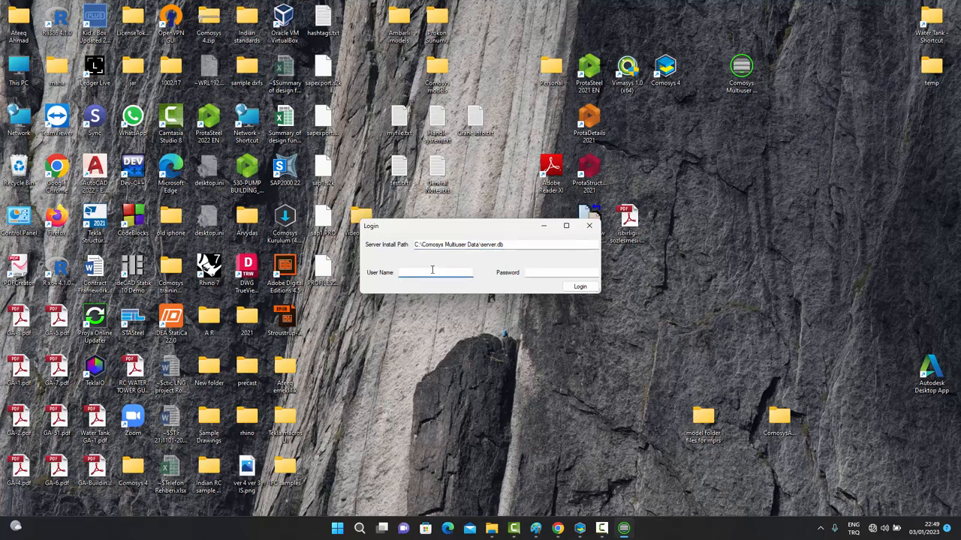
pyautogui.write('Admin')
pyautogui.click(552, 272)
pyautogui.write('12345')
pyautogui.click(580, 286)
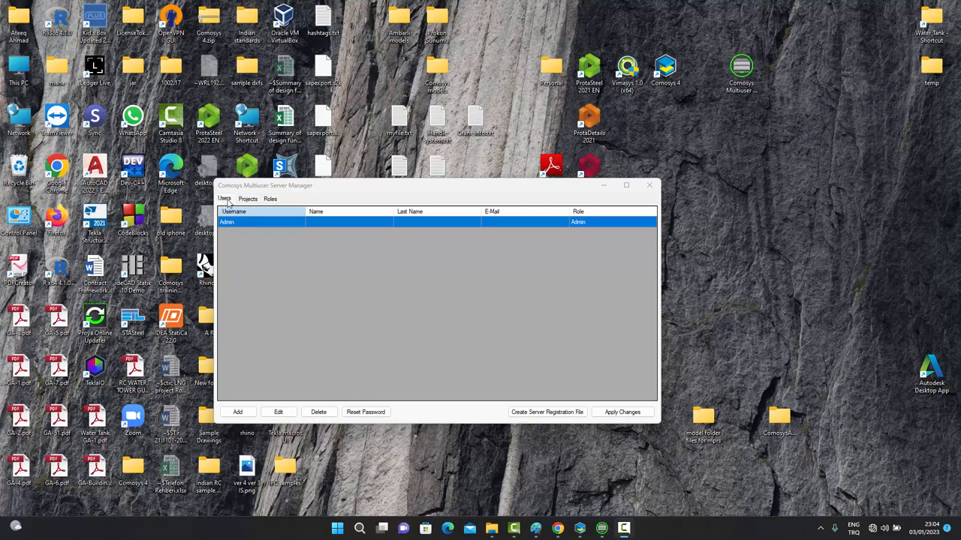
# Browse the Projects, Roles and Users tabs, ending on Roles with its permission settings.
pyautogui.click(250, 200)
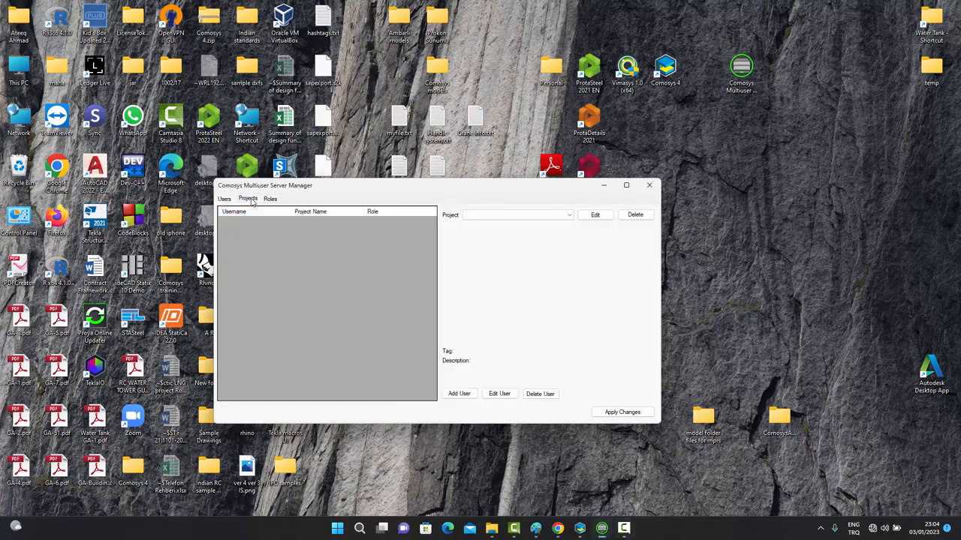
pyautogui.click(271, 200)
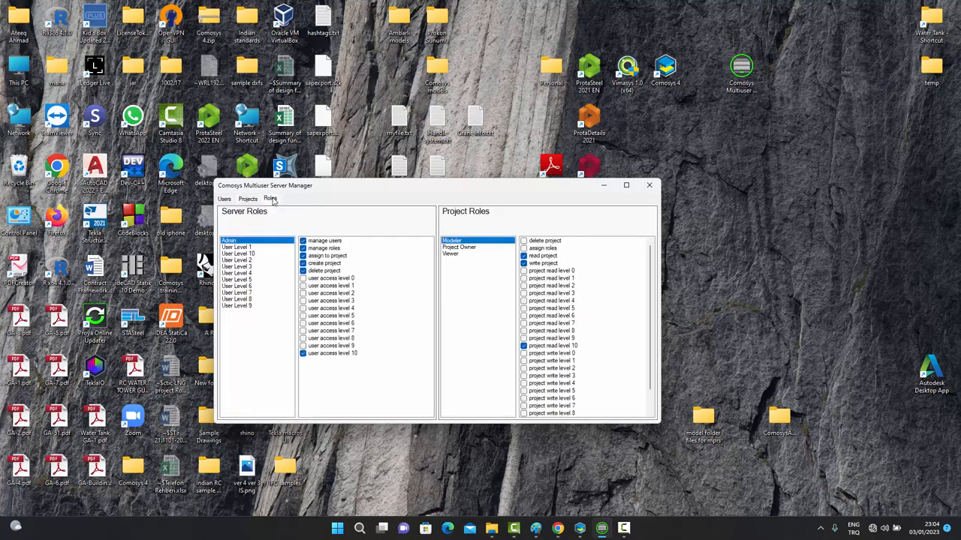
pyautogui.click(224, 200)
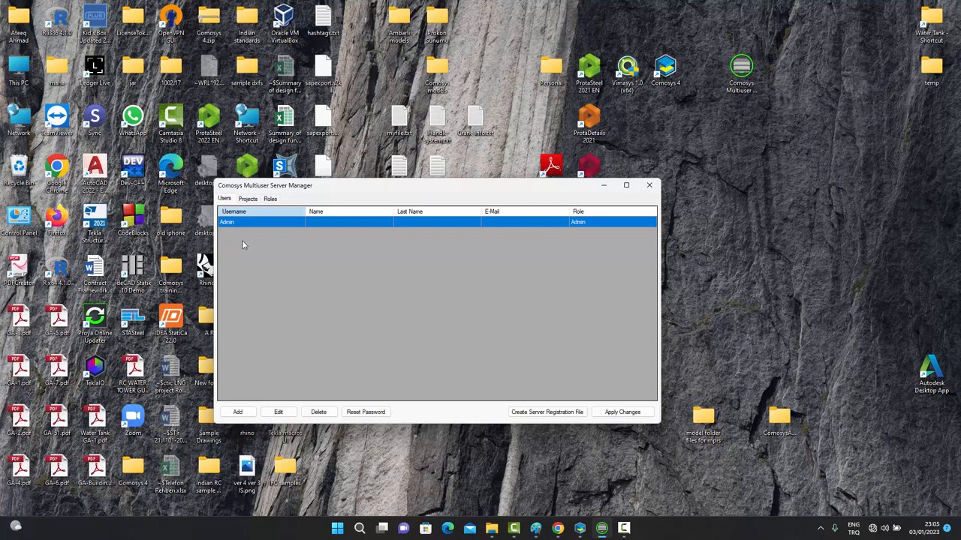
pyautogui.click(271, 200)
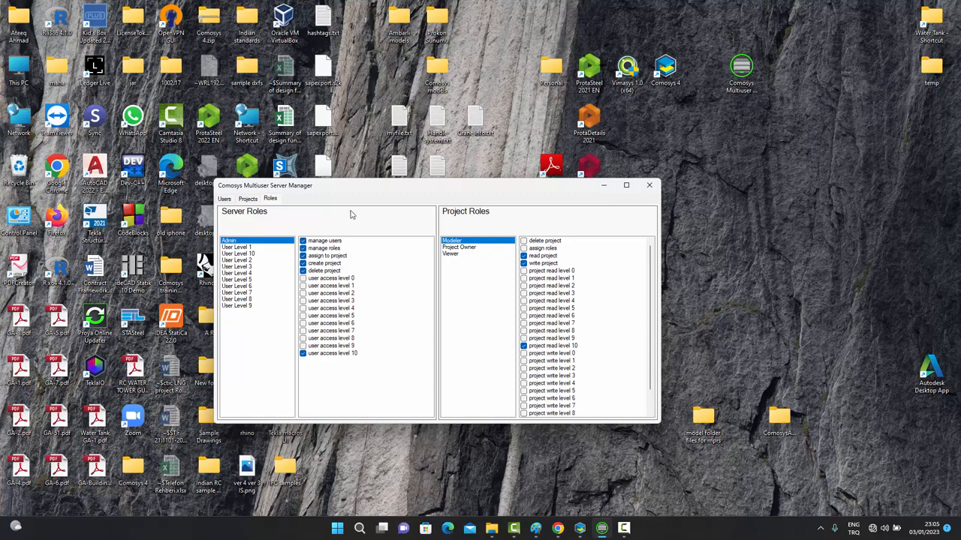
# Step through Server Roles from User Level 1 to User Level 10, comparing their permissions.
pyautogui.click(242, 248)
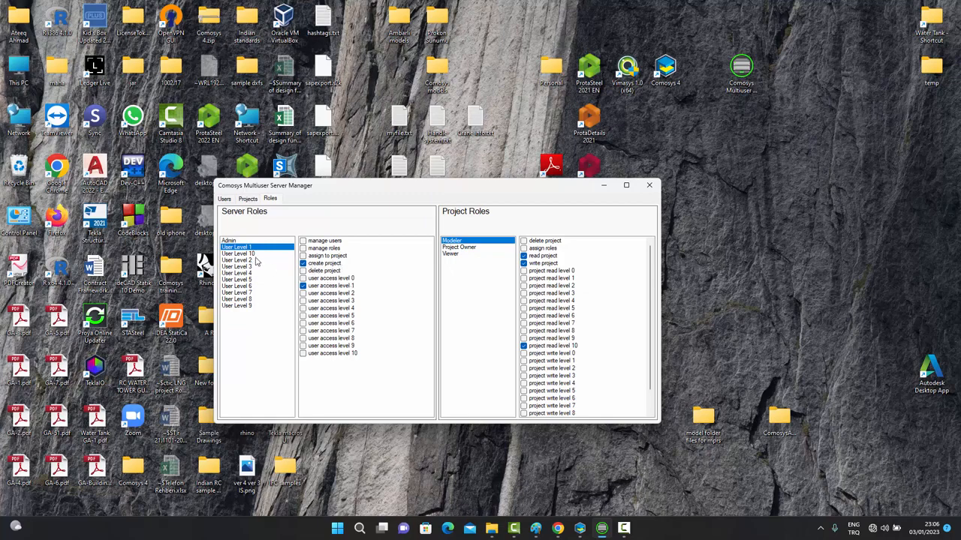
pyautogui.click(252, 259)
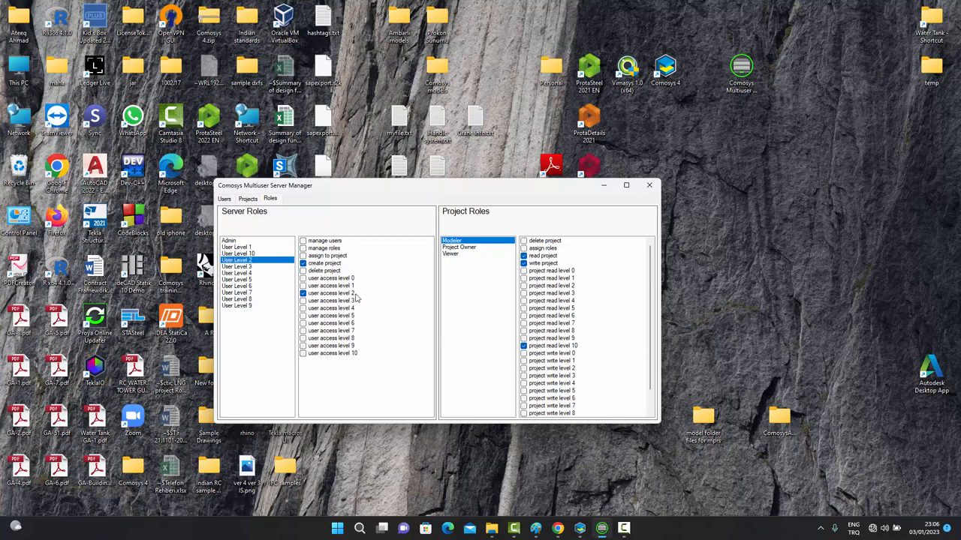
pyautogui.click(252, 268)
pyautogui.click(250, 273)
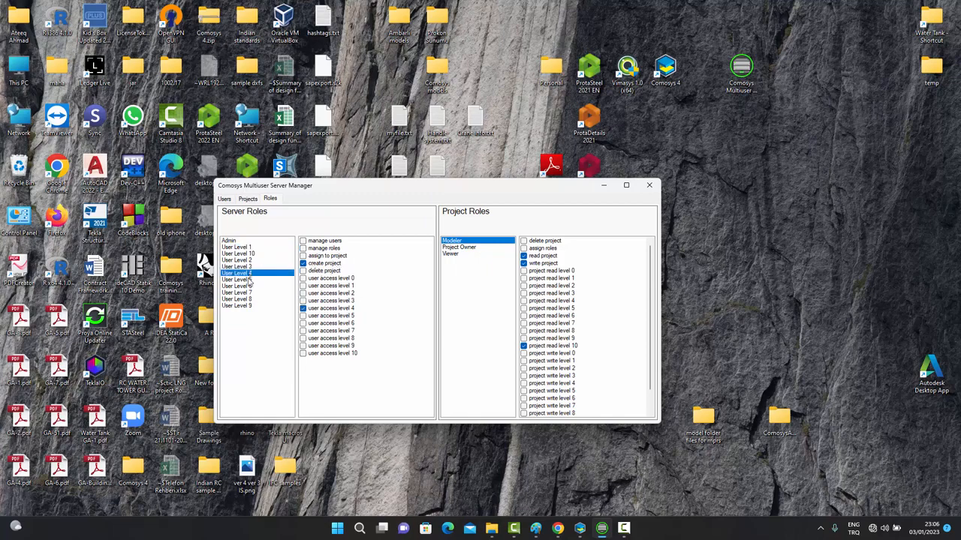
pyautogui.click(249, 279)
pyautogui.click(247, 286)
pyautogui.click(245, 306)
pyautogui.click(247, 254)
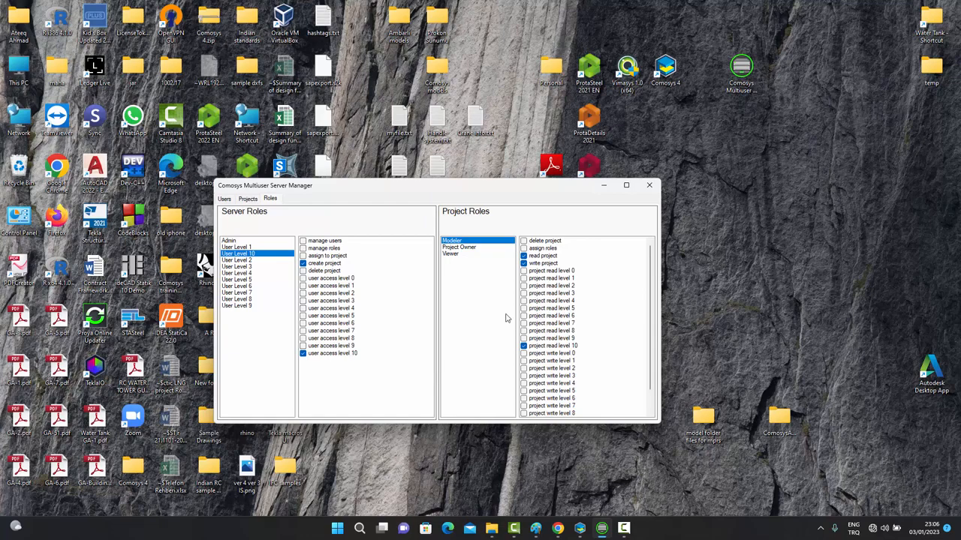
# Compare the Project Owner and Viewer roles, then scroll through Project Owner's permission checkboxes.
pyautogui.click(467, 248)
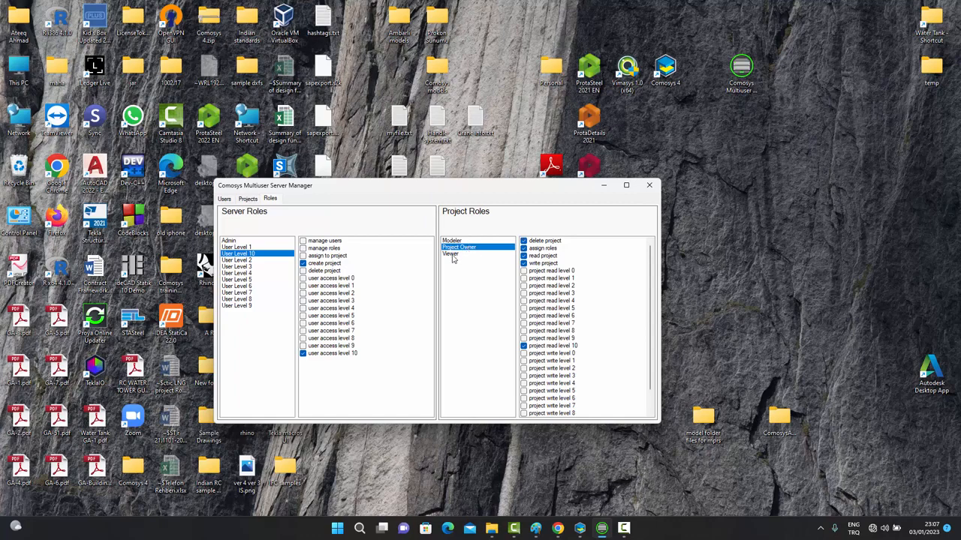
pyautogui.click(452, 256)
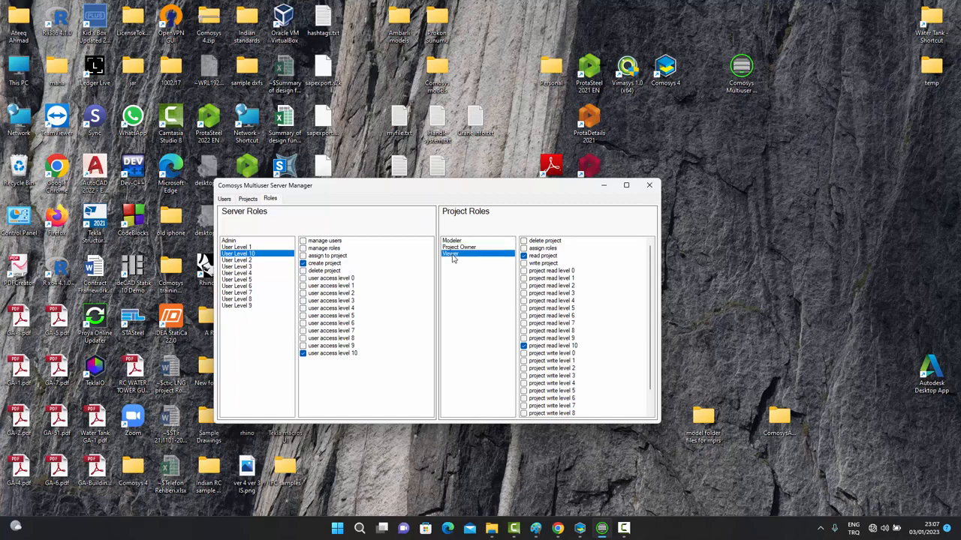
pyautogui.click(466, 248)
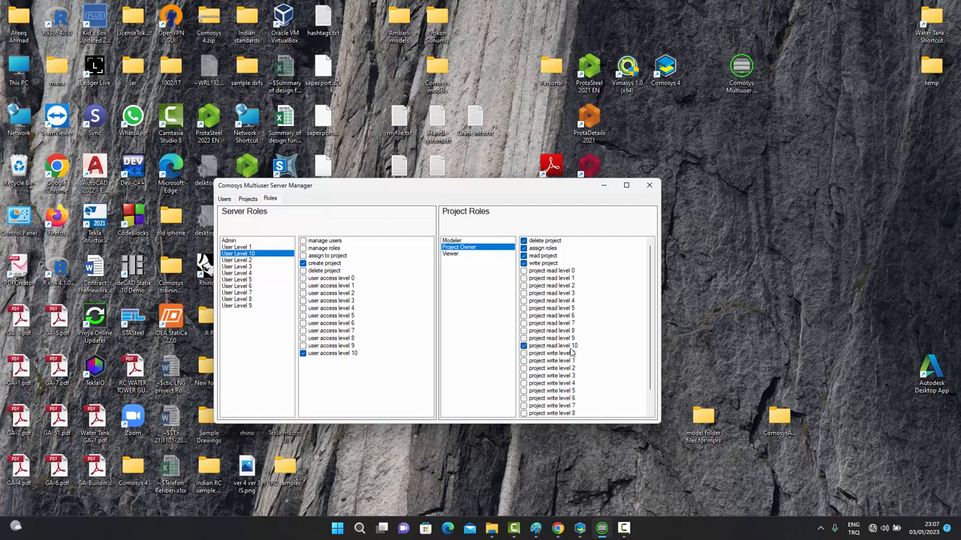
pyautogui.scroll(-1, 652, 336)
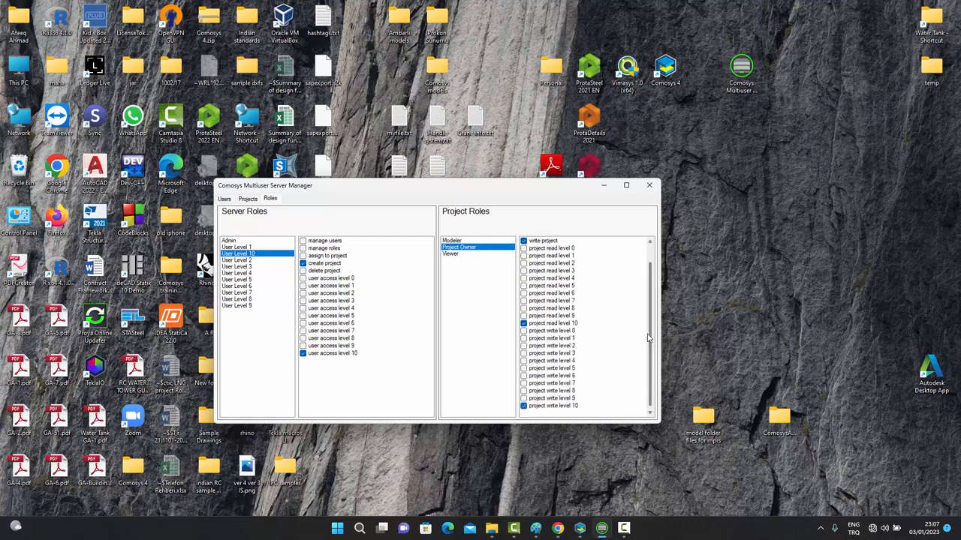
pyautogui.scroll(1, 650, 339)
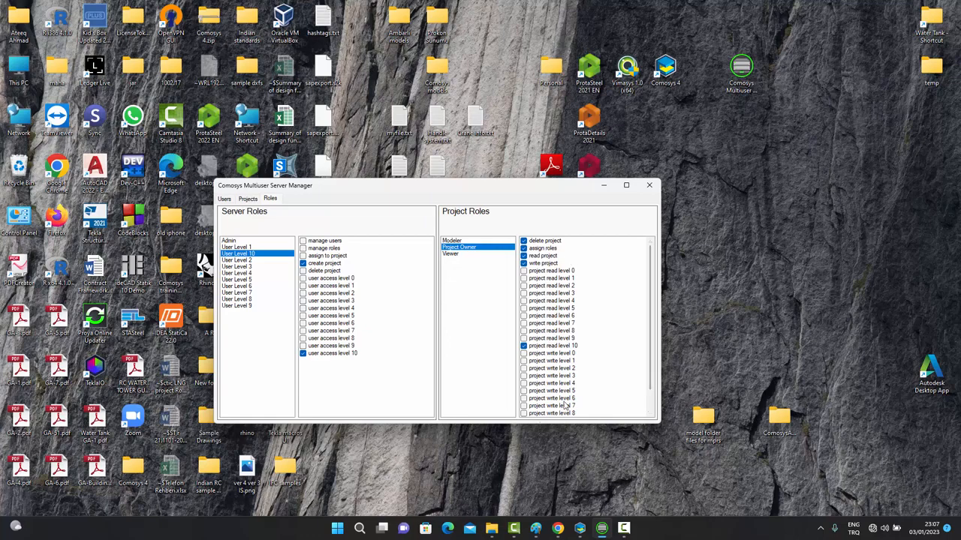
# Review the Modeler role's permissions, then confirm Viewer grants only project read level 10.
pyautogui.click(457, 242)
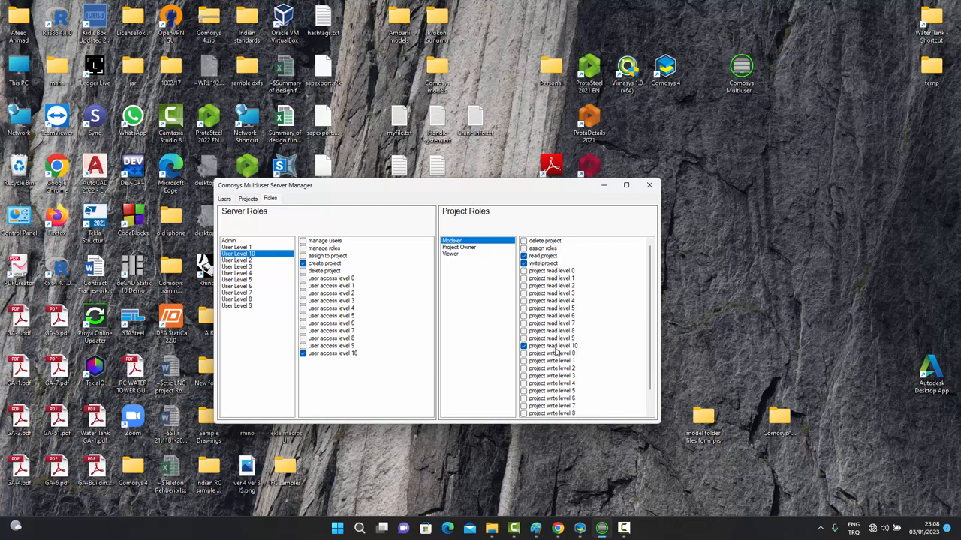
pyautogui.scroll(-1, 651, 343)
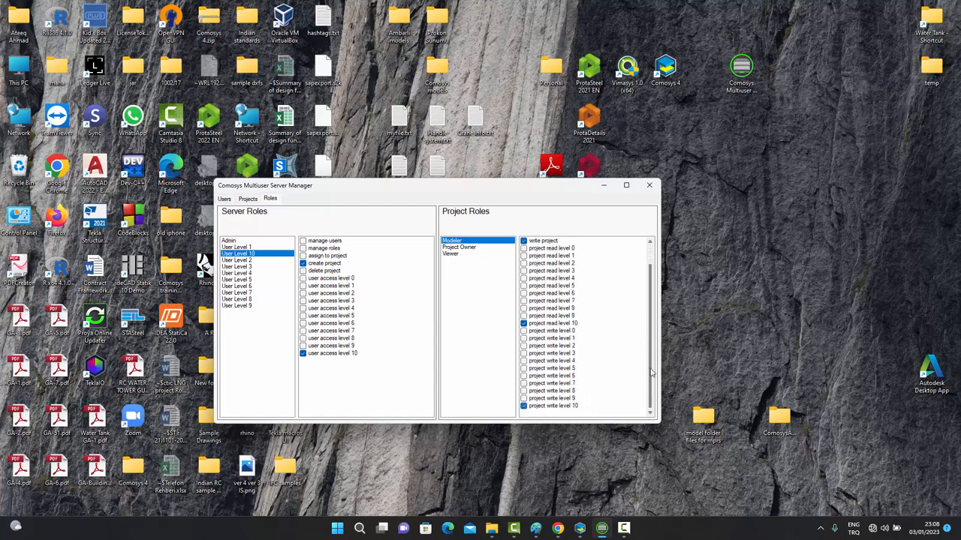
pyautogui.scroll(1, 652, 371)
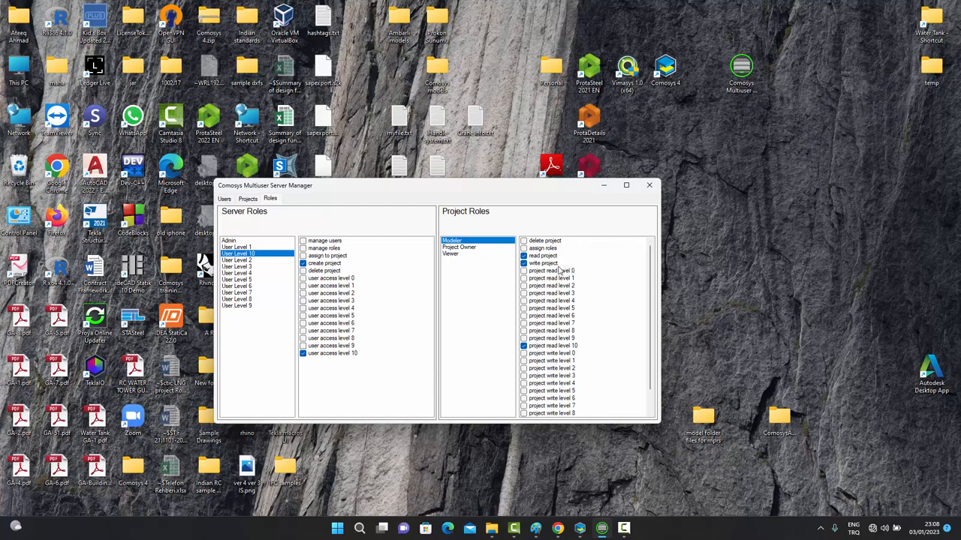
pyautogui.click(451, 255)
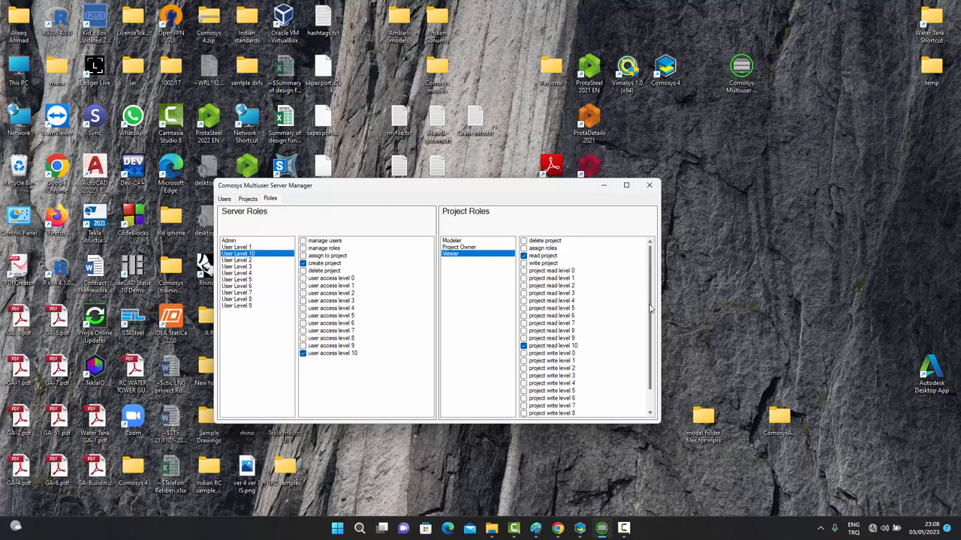
pyautogui.scroll(-1, 650, 307)
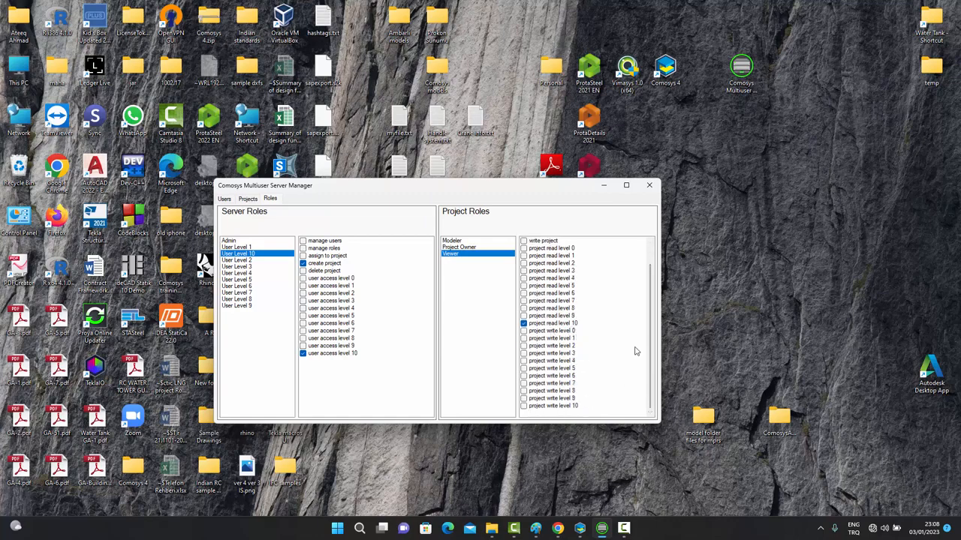
pyautogui.scroll(1, 651, 369)
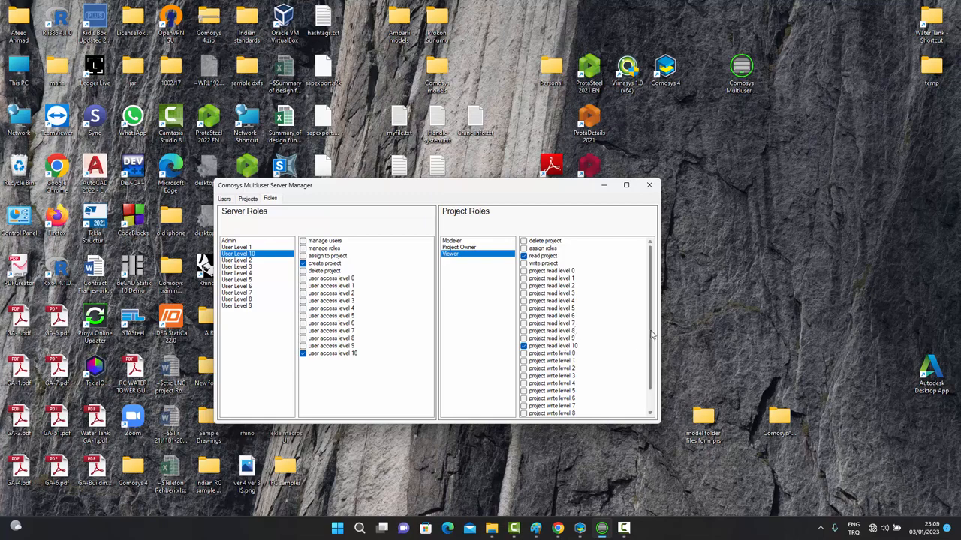
pyautogui.scroll(-1, 653, 360)
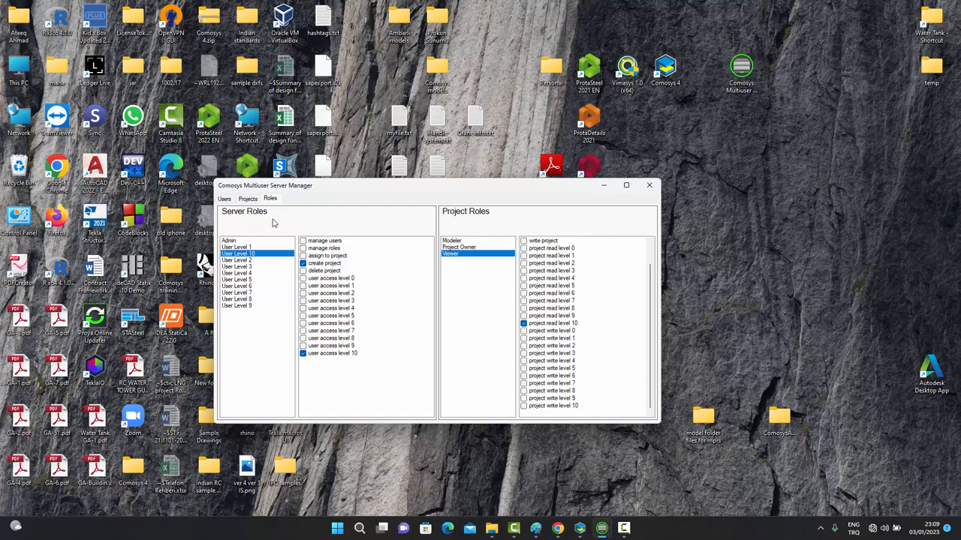
# Show the server Users list and start a new user entry.
pyautogui.click(224, 199)
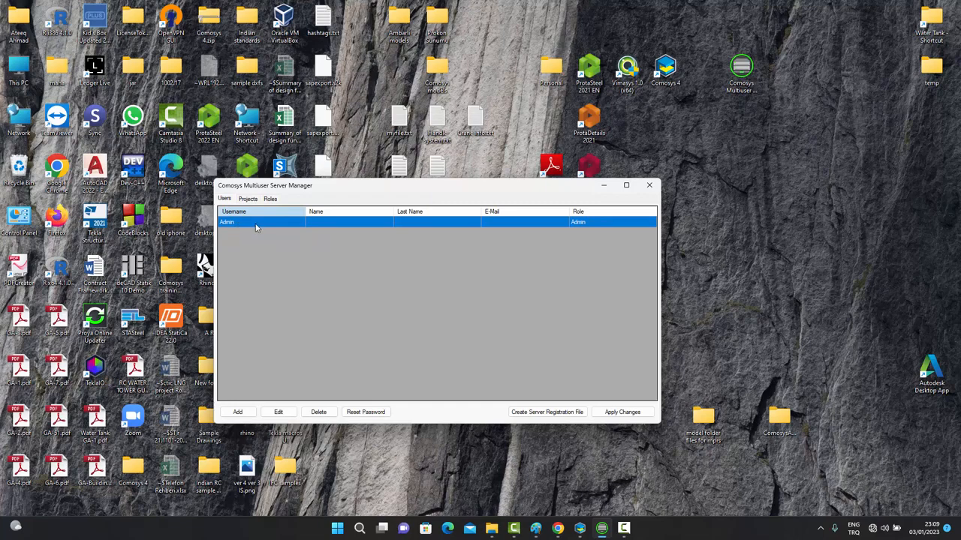
pyautogui.click(239, 413)
pyautogui.moveTo(178, 23); pyautogui.dragTo(490, 252)
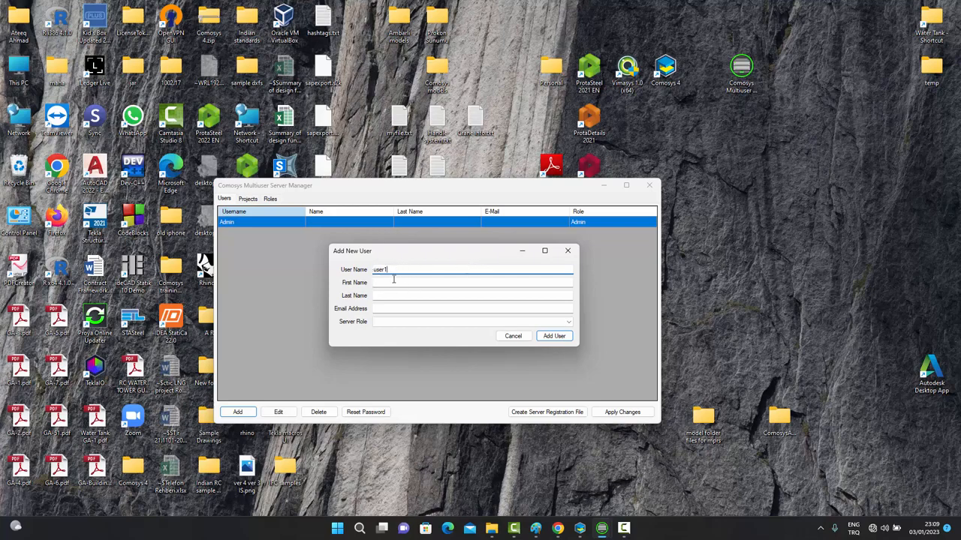
# Fill in user1's first and last name, assign User Level 10, and add the user.
pyautogui.click(393, 282)
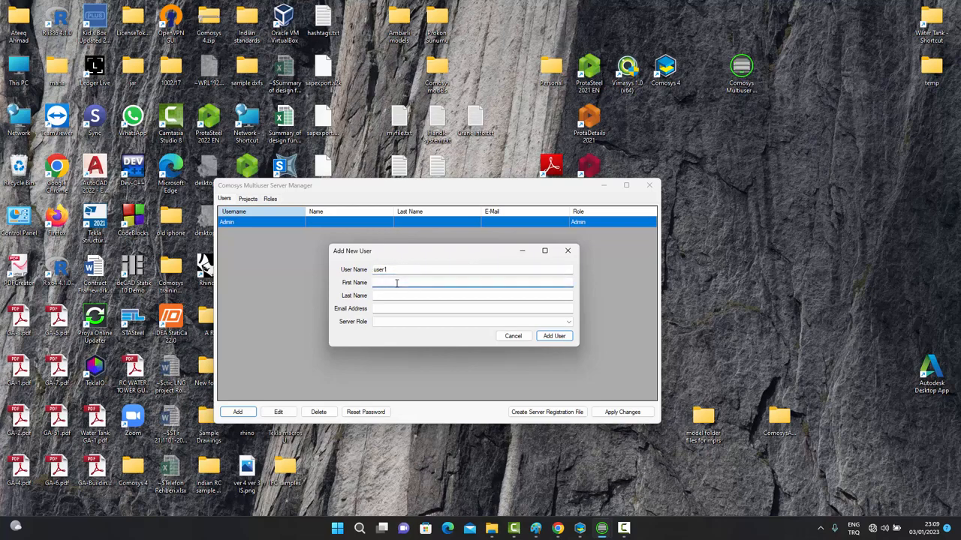
pyautogui.write('ABC')
pyautogui.click(414, 295)
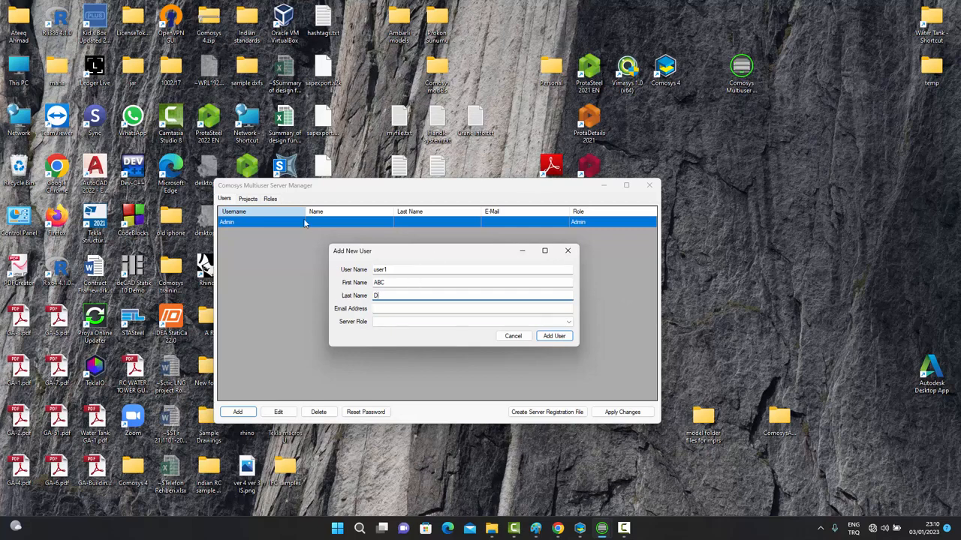
pyautogui.click(501, 324)
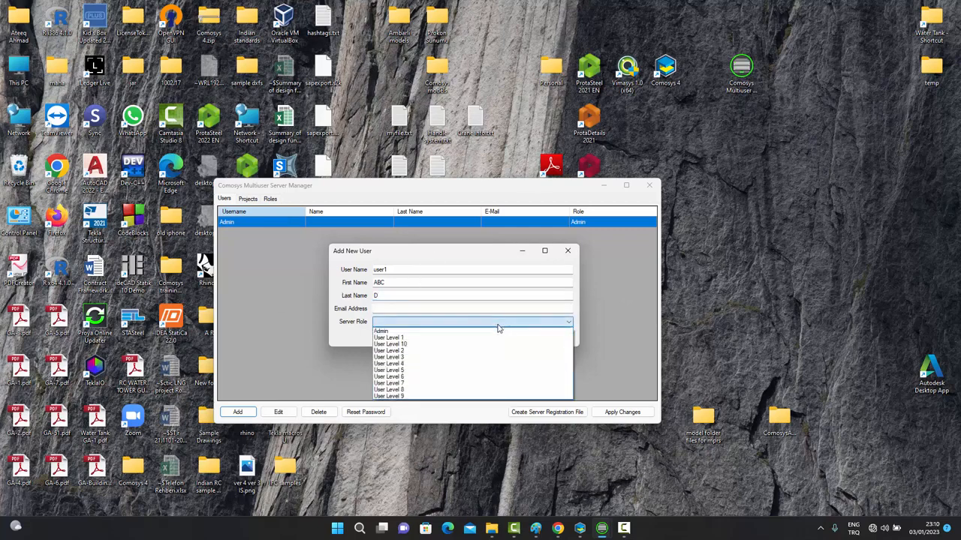
pyautogui.click(402, 344)
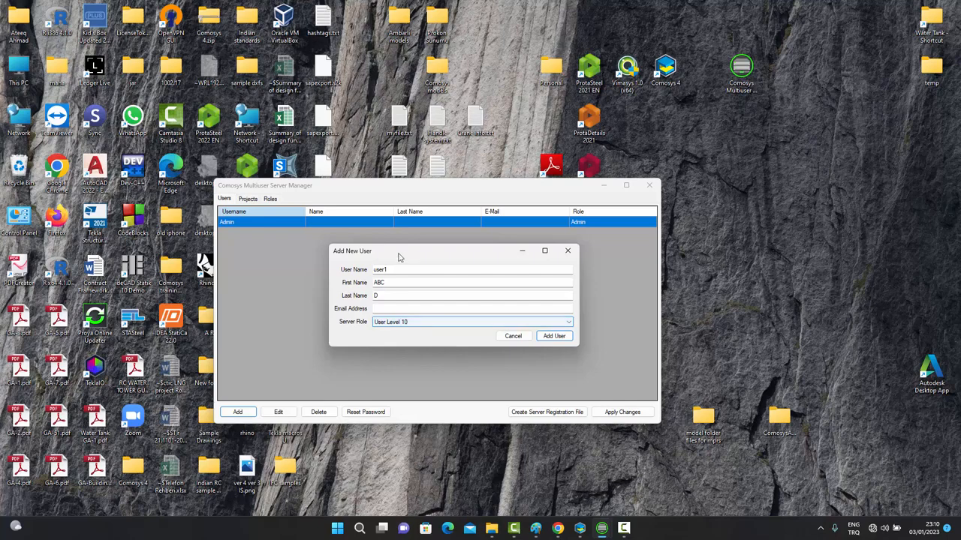
pyautogui.click(559, 338)
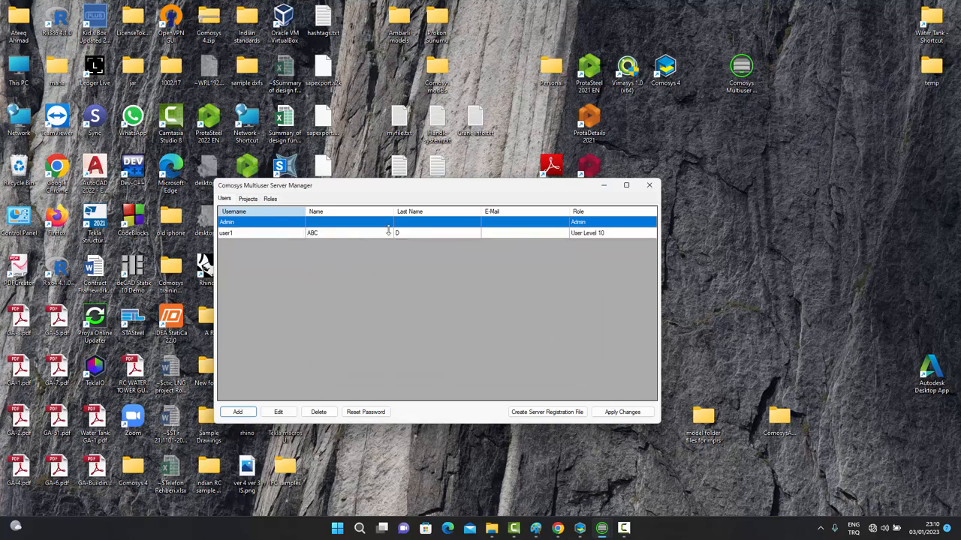
# Save user1 to the server and start another new user entry.
pyautogui.click(619, 414)
pyautogui.click(238, 413)
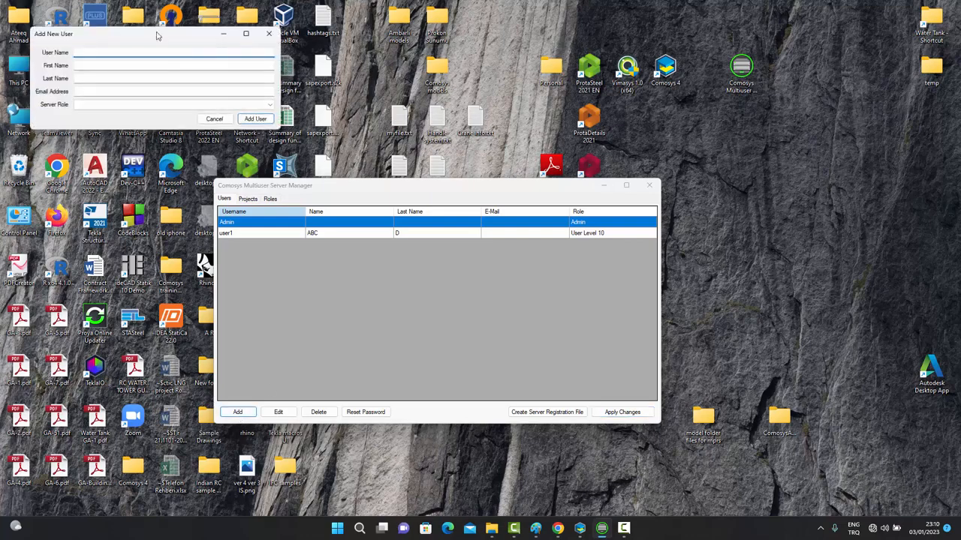
pyautogui.moveTo(156, 41); pyautogui.dragTo(434, 274)
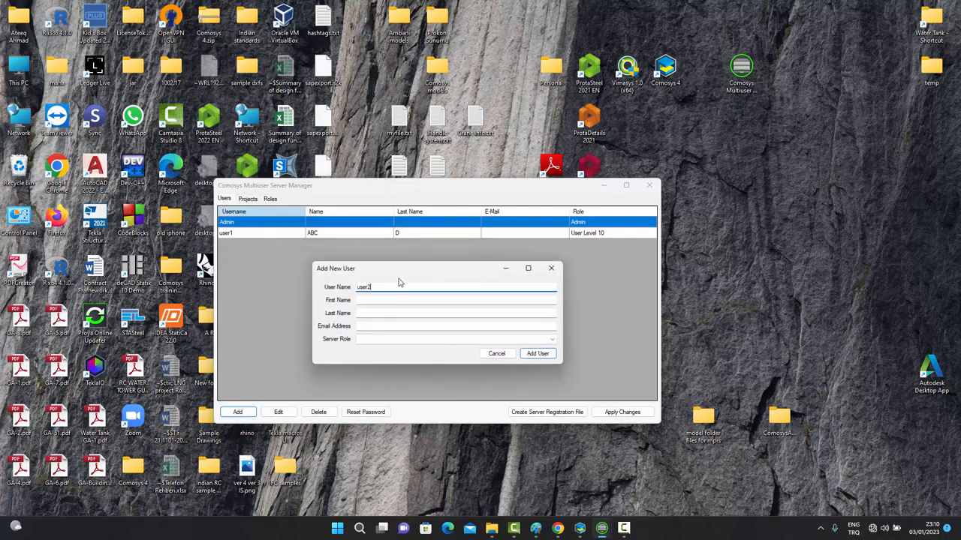
# Fill in user2's first and last name, assign User Level 10, and add the user.
pyautogui.click(388, 299)
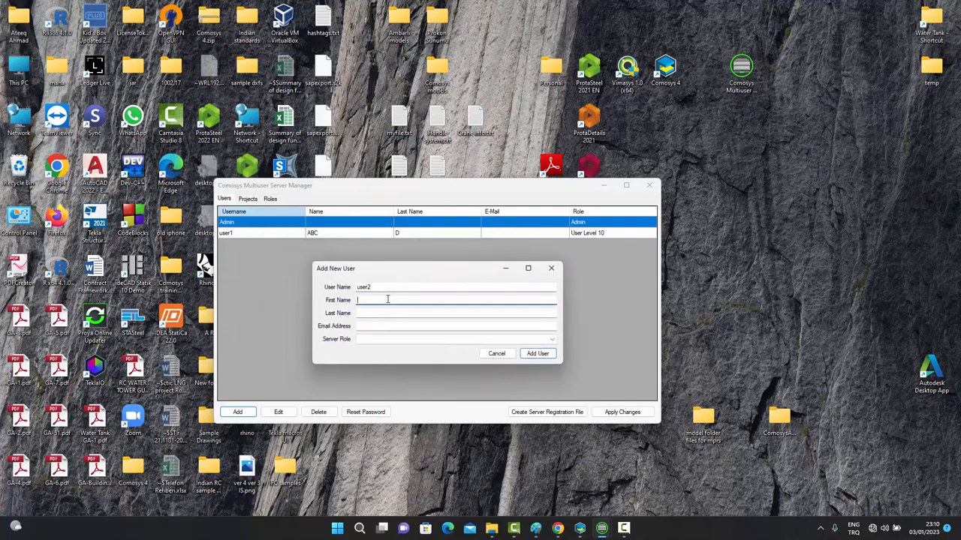
pyautogui.write('DEF')
pyautogui.click(395, 312)
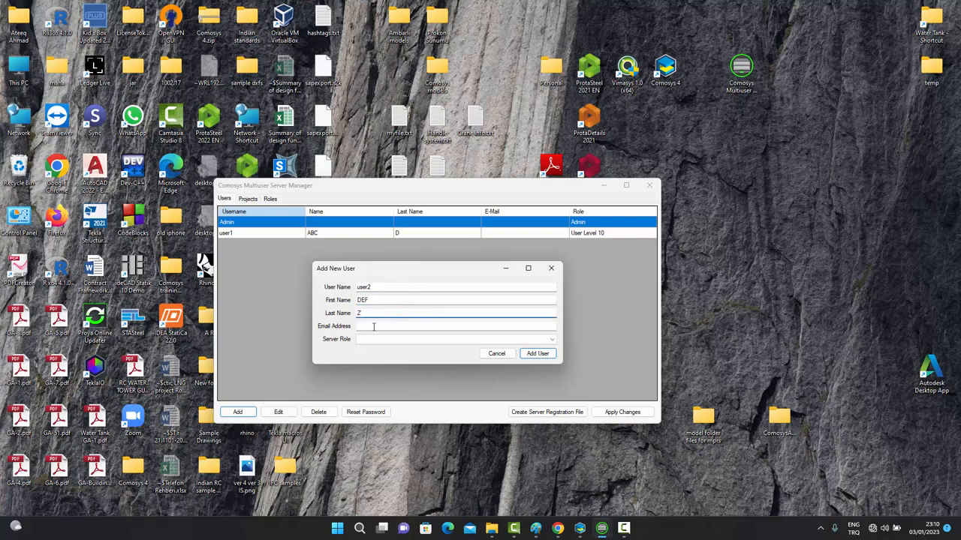
pyautogui.click(391, 339)
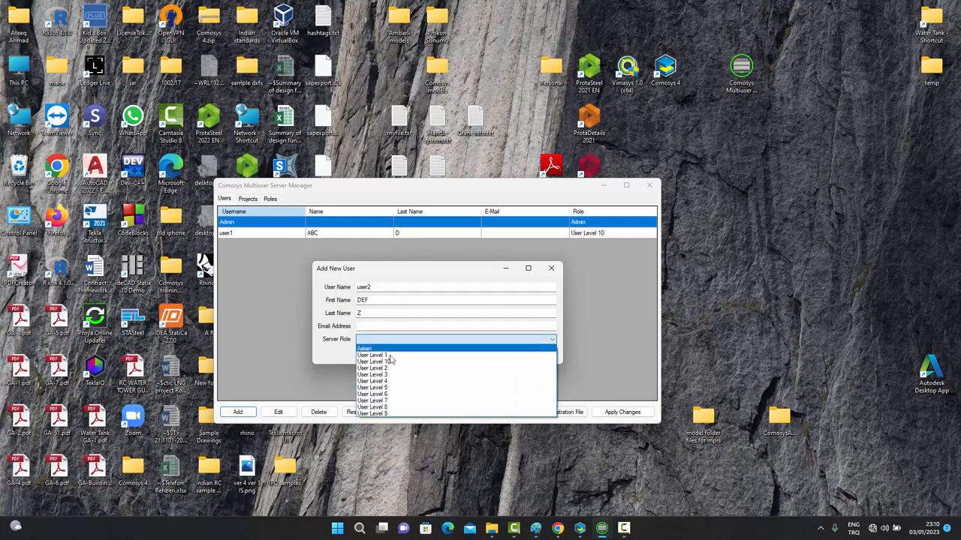
pyautogui.click(389, 363)
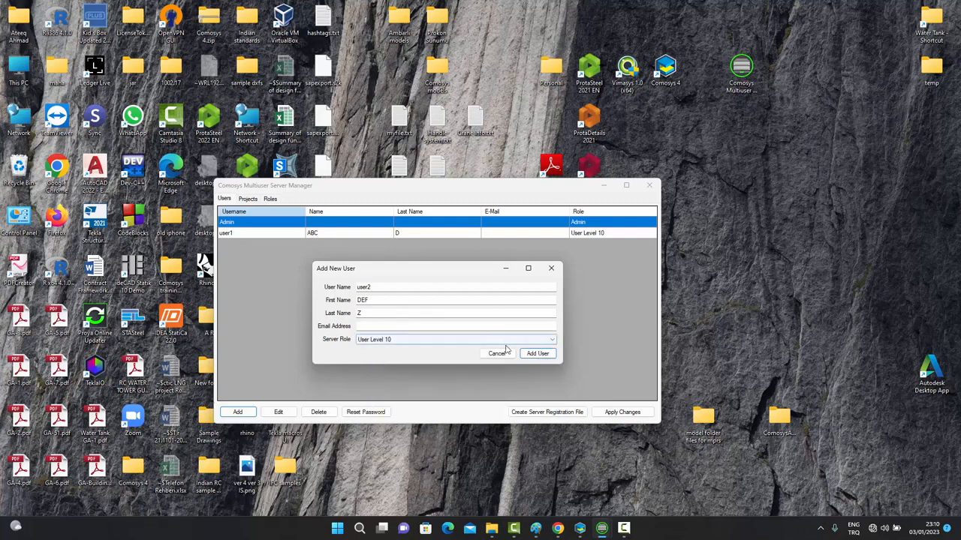
pyautogui.click(543, 355)
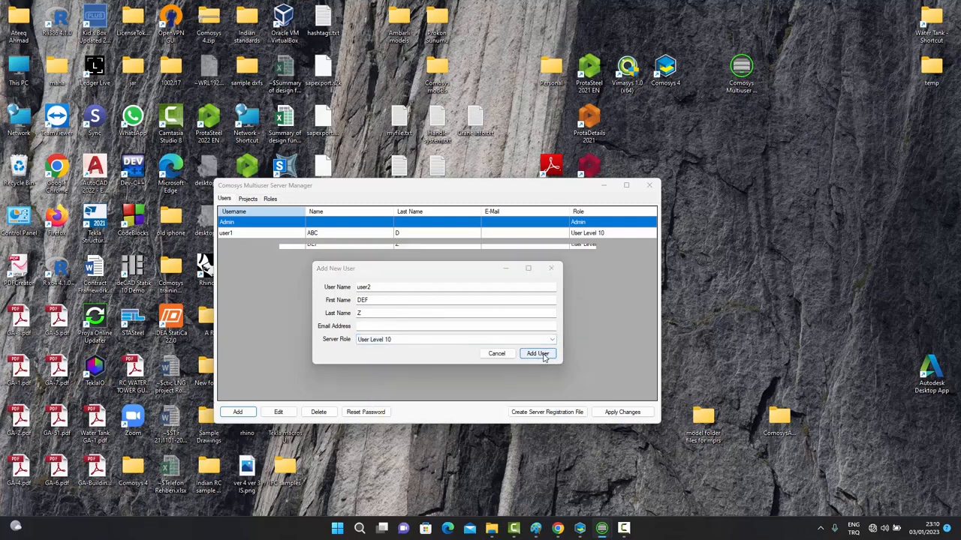
# Apply the changes to commit user2, then check the user2 and user1 entries.
pyautogui.click(622, 412)
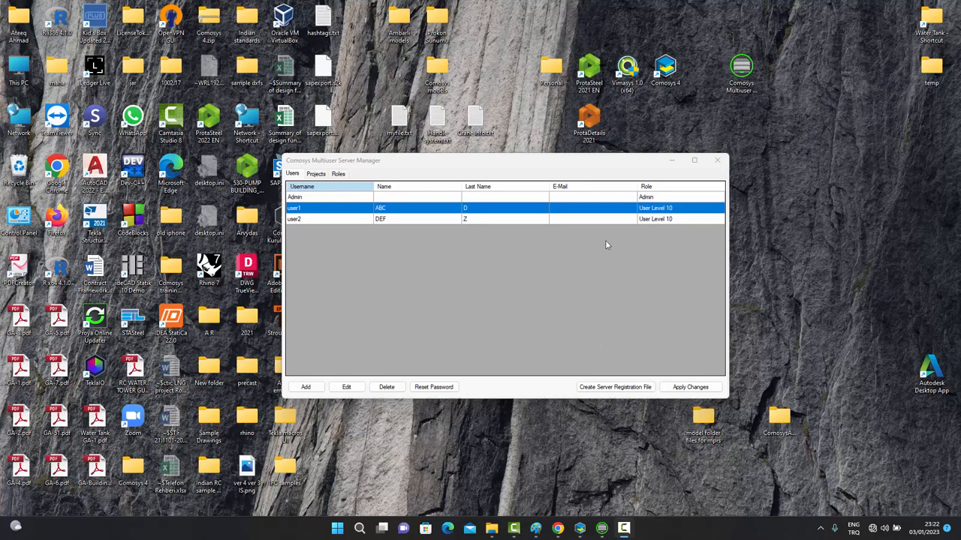
pyautogui.click(339, 220)
pyautogui.click(336, 210)
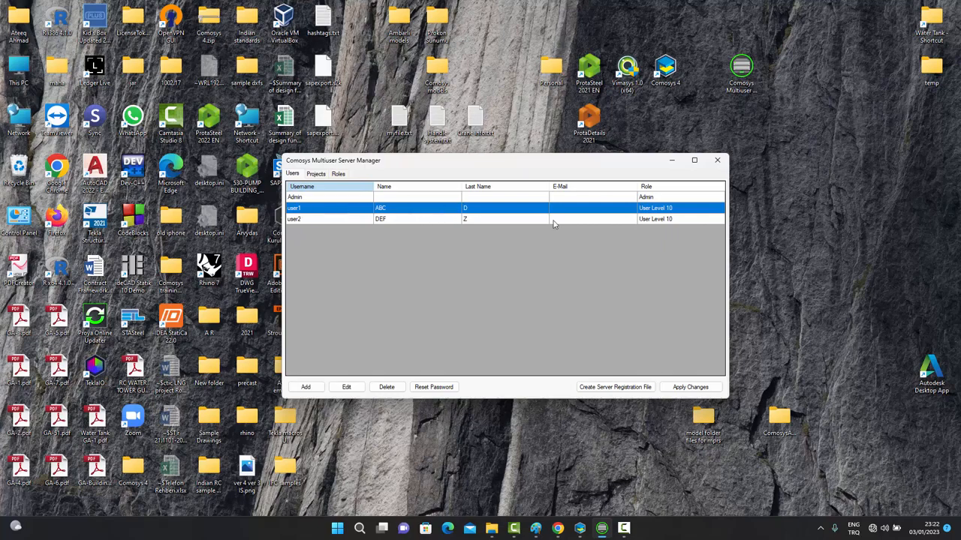
# Save the server registration file register.comosysserver to the Desktop.
pyautogui.click(604, 388)
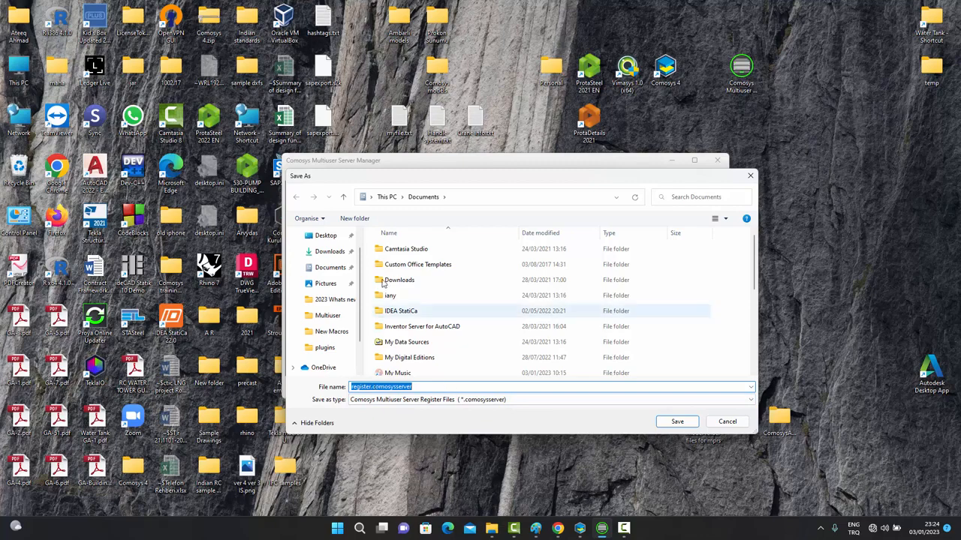
pyautogui.click(330, 237)
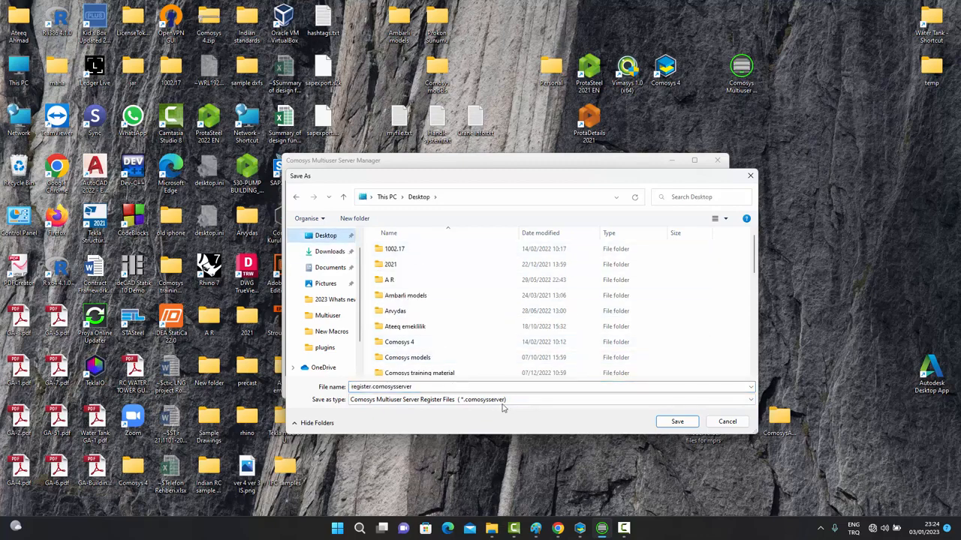
pyautogui.click(677, 421)
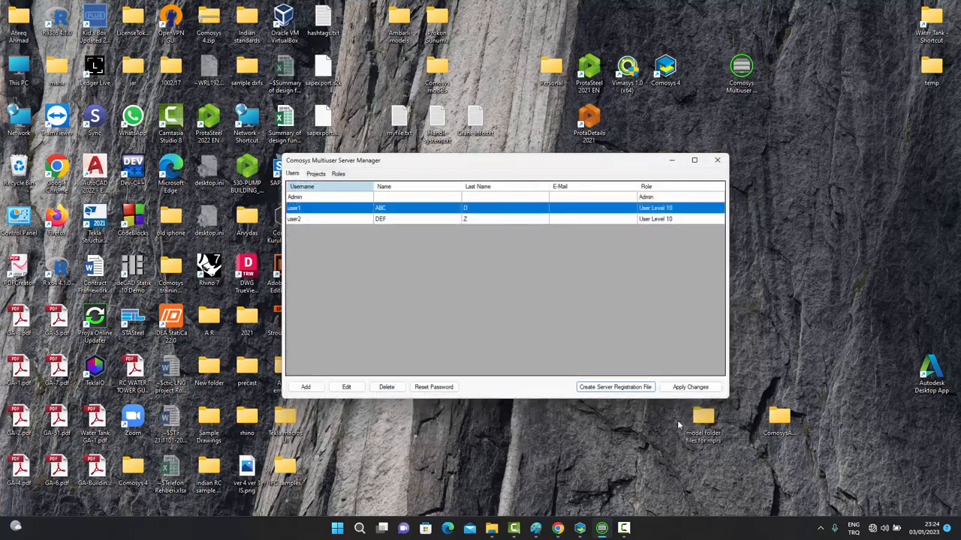
pyautogui.click(610, 389)
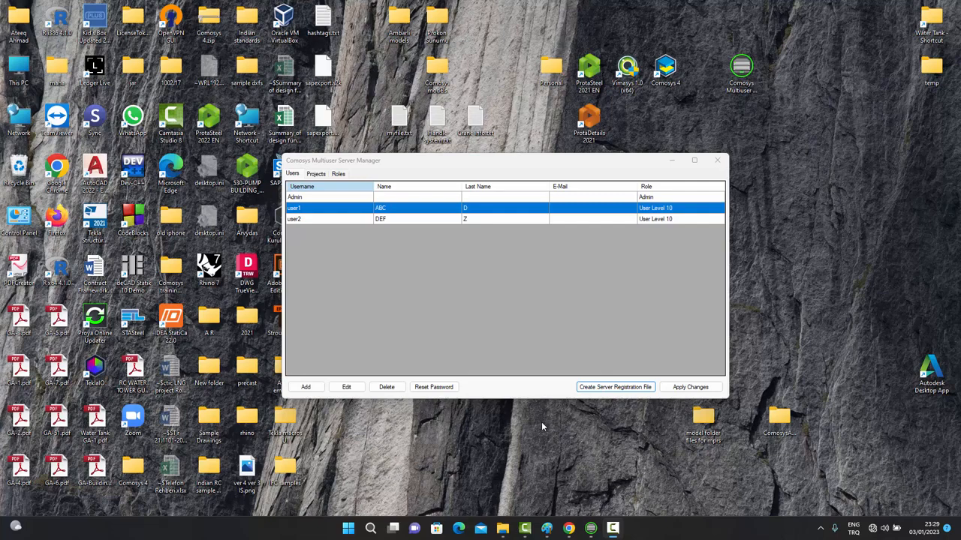
# Launch Comosys 4 and show its Multiuser connection settings.
pyautogui.doubleClick(668, 75)
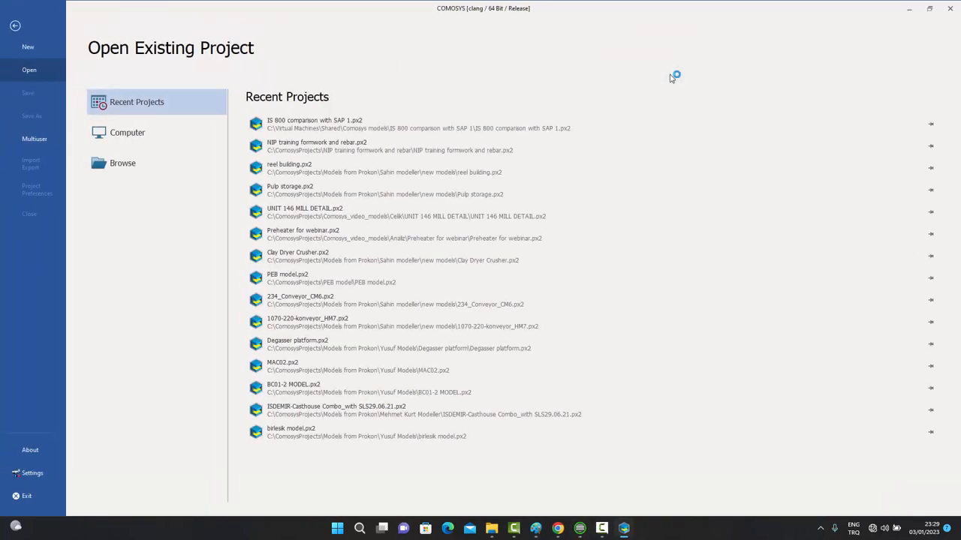
pyautogui.click(35, 139)
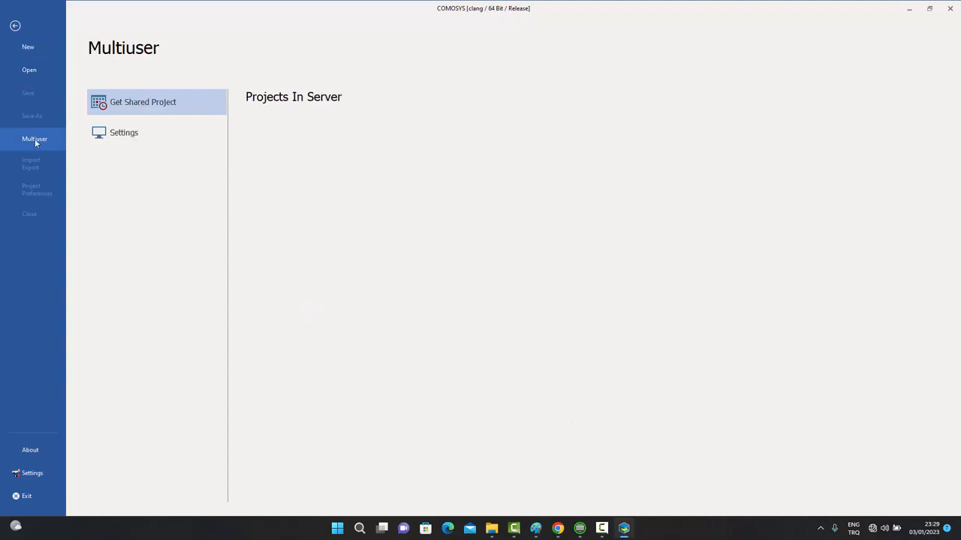
pyautogui.click(139, 138)
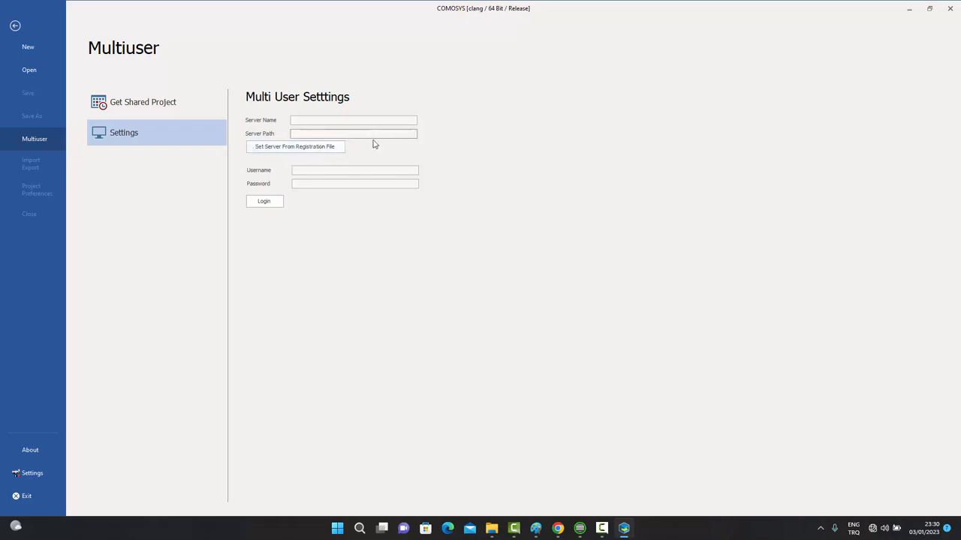
# Load register.comosysserver from the Desktop to fill the server name and server path.
pyautogui.click(313, 148)
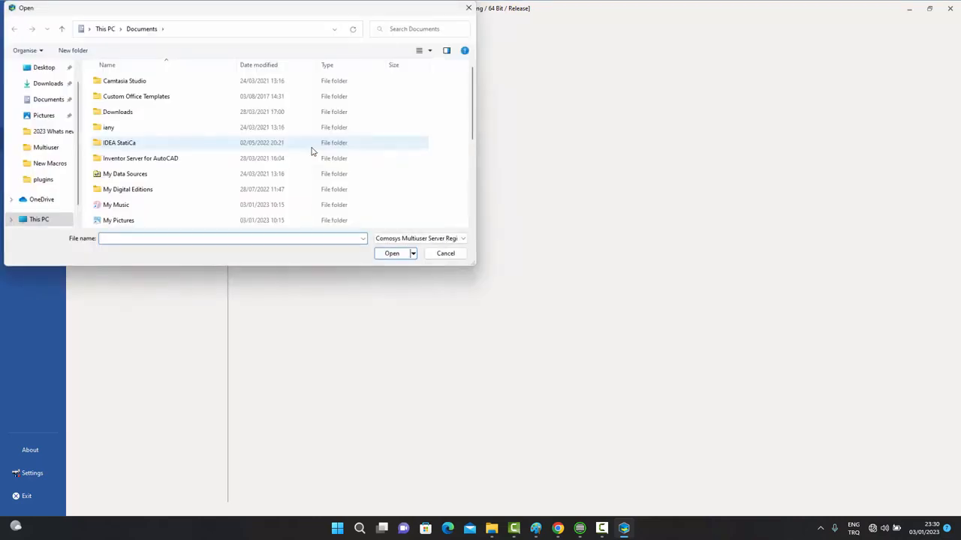
pyautogui.click(60, 67)
pyautogui.scroll(-5, 175, 159)
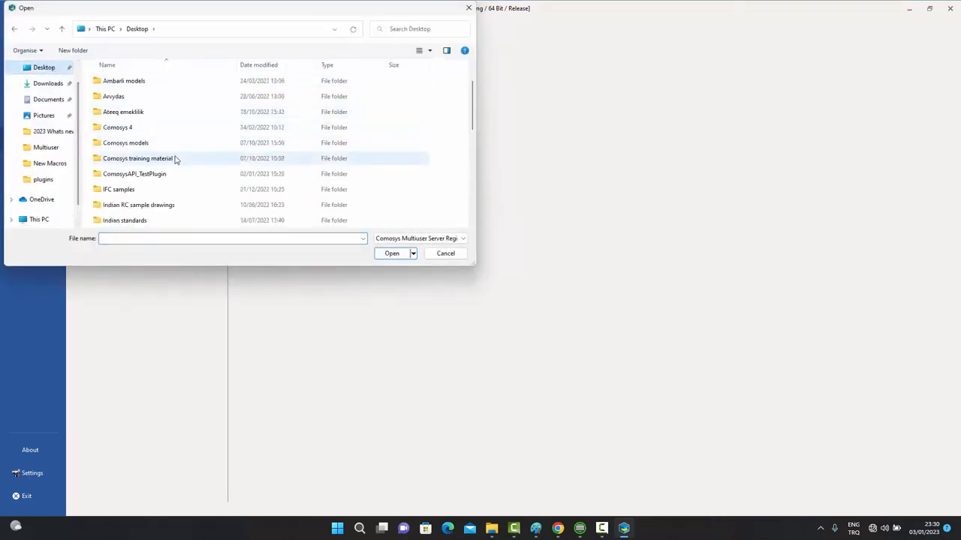
pyautogui.scroll(-3, 176, 159)
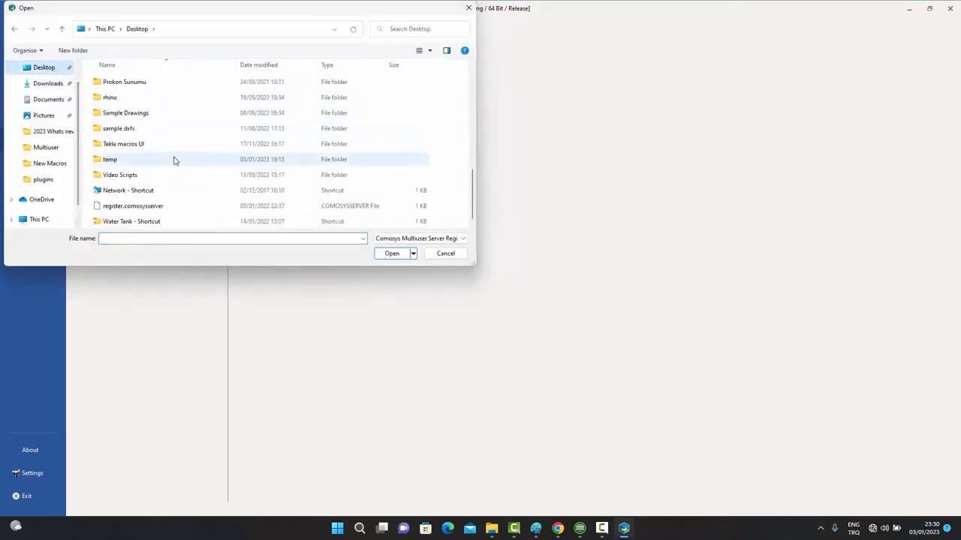
pyautogui.click(125, 208)
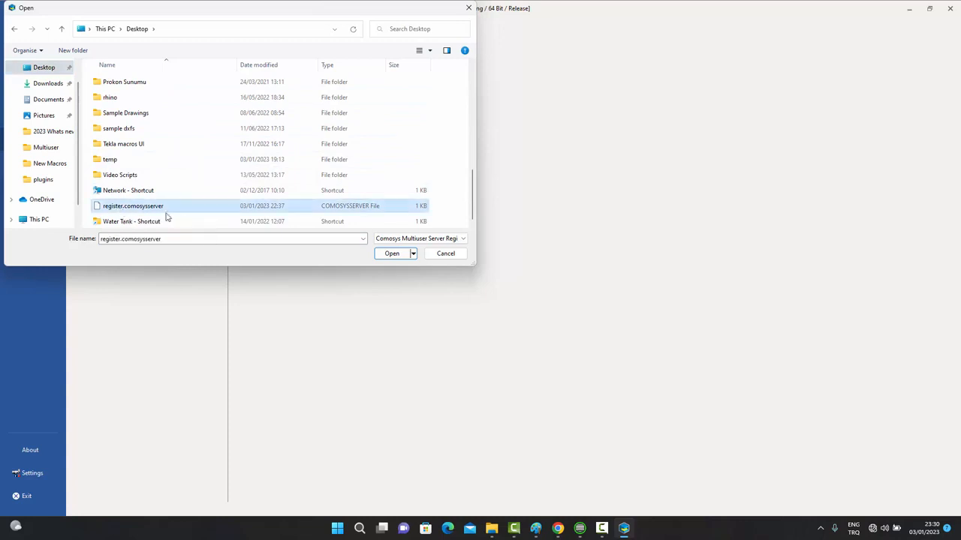
pyautogui.click(391, 257)
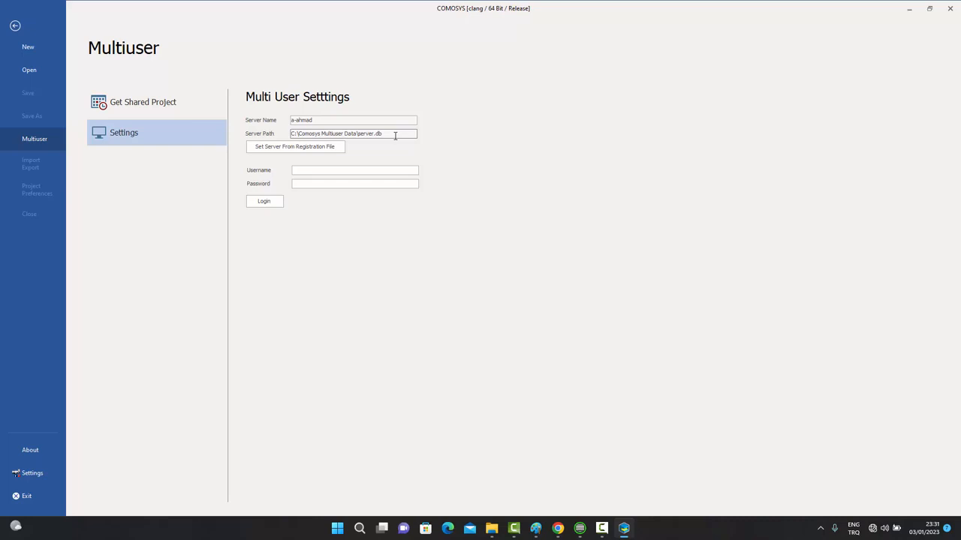
# Log in to the multiuser server with user1's username and password.
pyautogui.click(311, 170)
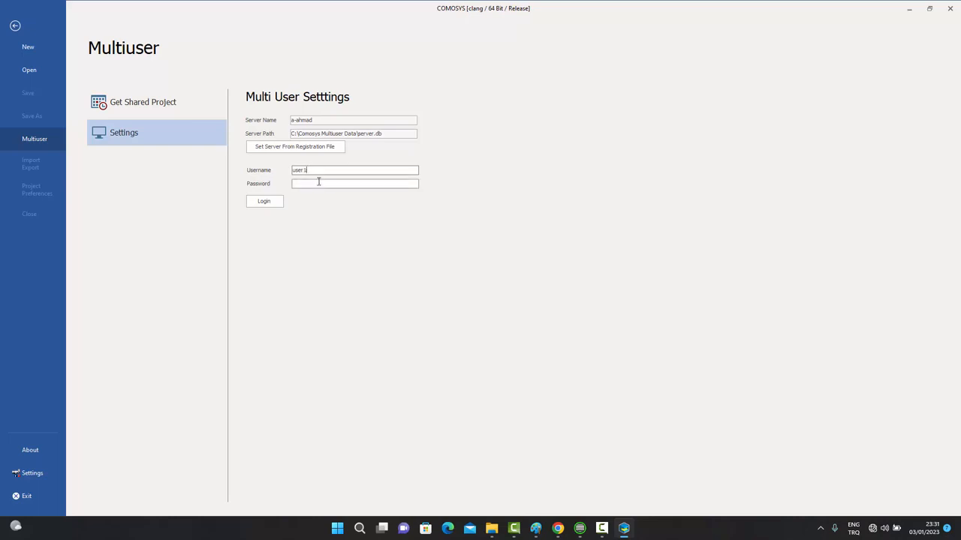
pyautogui.click(313, 183)
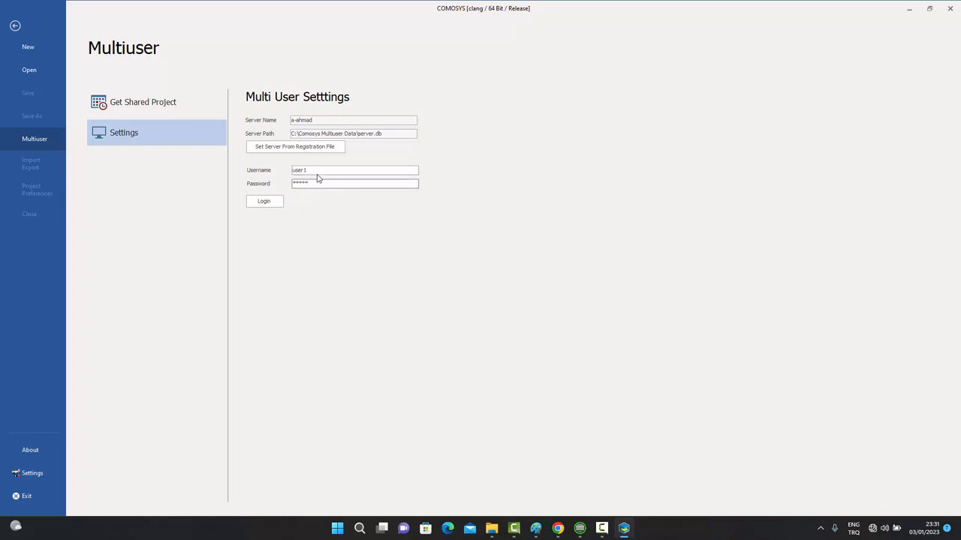
pyautogui.click(264, 203)
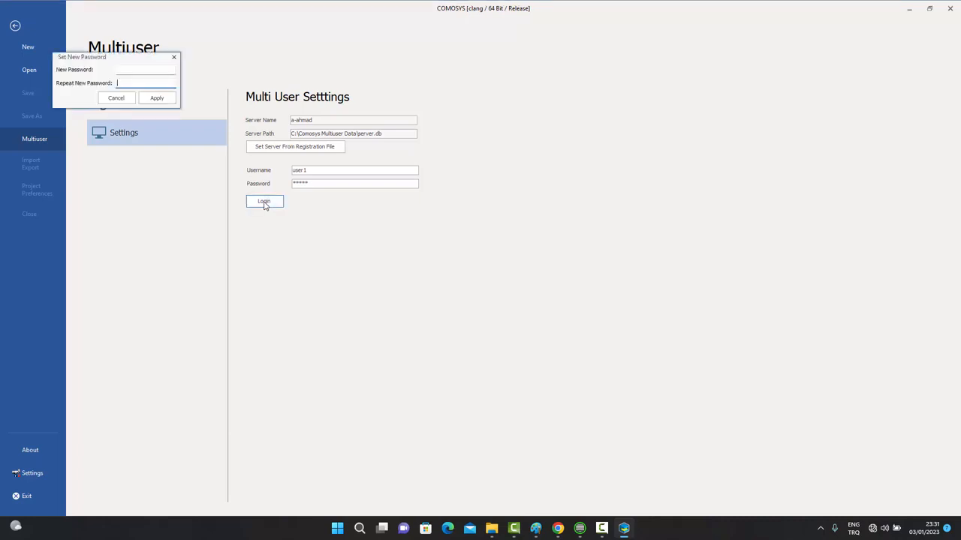
# Enter and confirm a new password, then apply it to finish logging in.
pyautogui.click(133, 70)
pyautogui.write('12345')
pyautogui.click(138, 83)
pyautogui.write('12345')
pyautogui.click(156, 98)
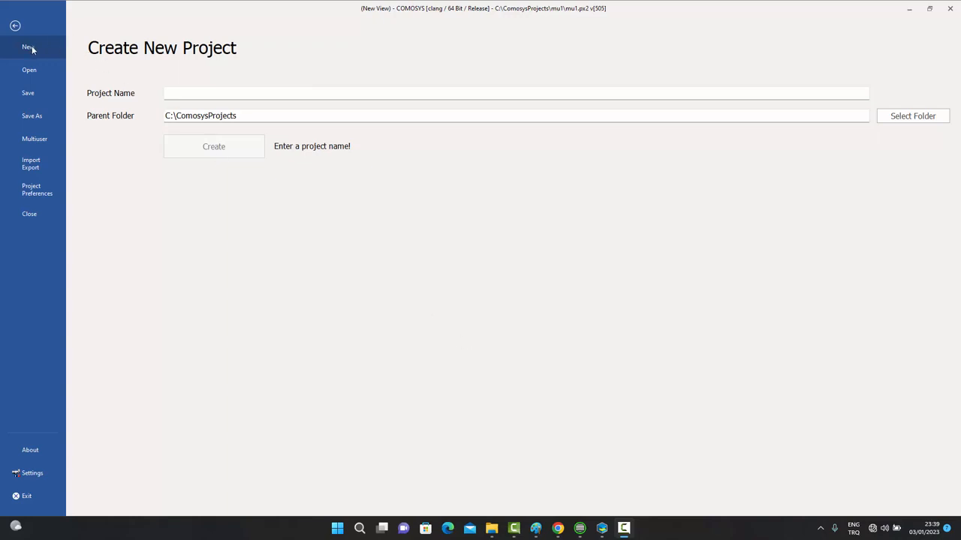
# Create the project multiuser1 without saving the old project, and maximize its window.
pyautogui.click(188, 92)
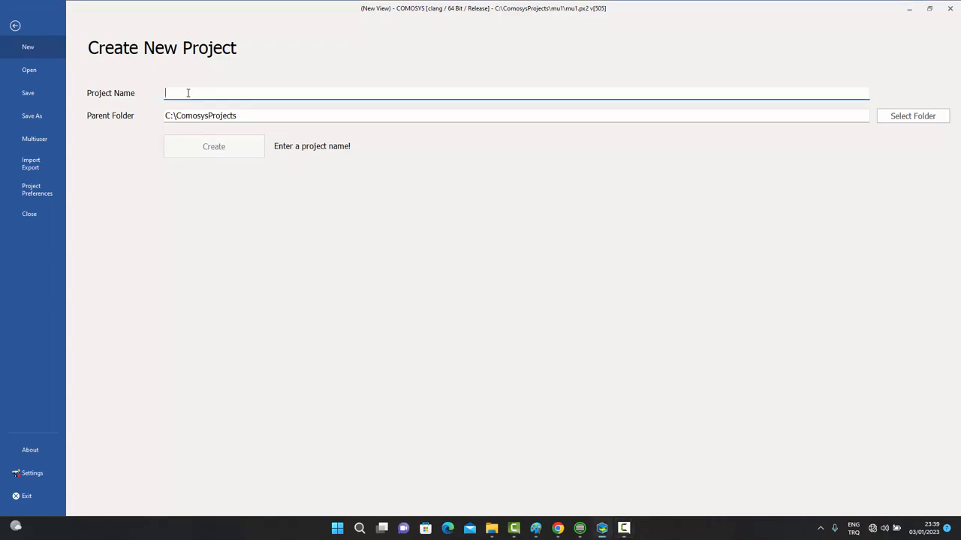
pyautogui.write('mult')
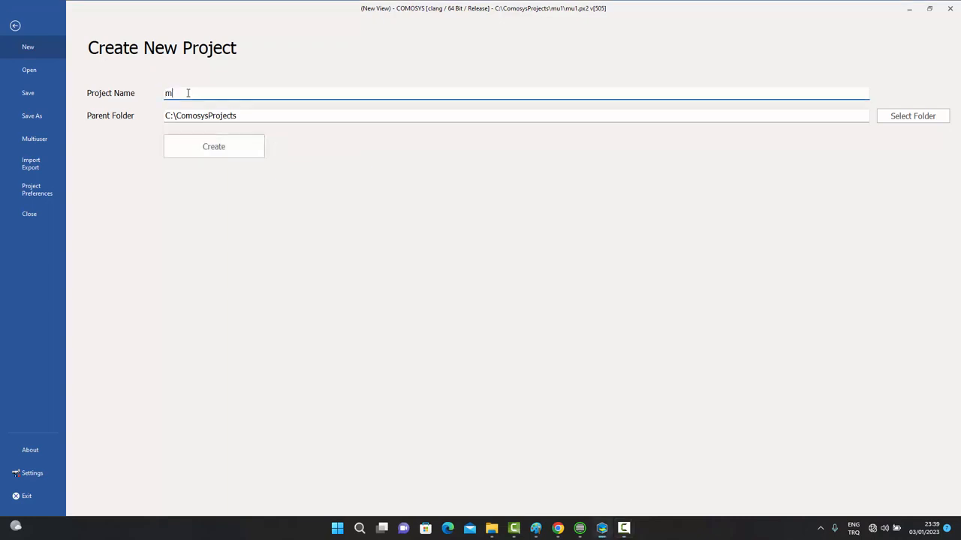
pyautogui.write('er1')
pyautogui.click(228, 150)
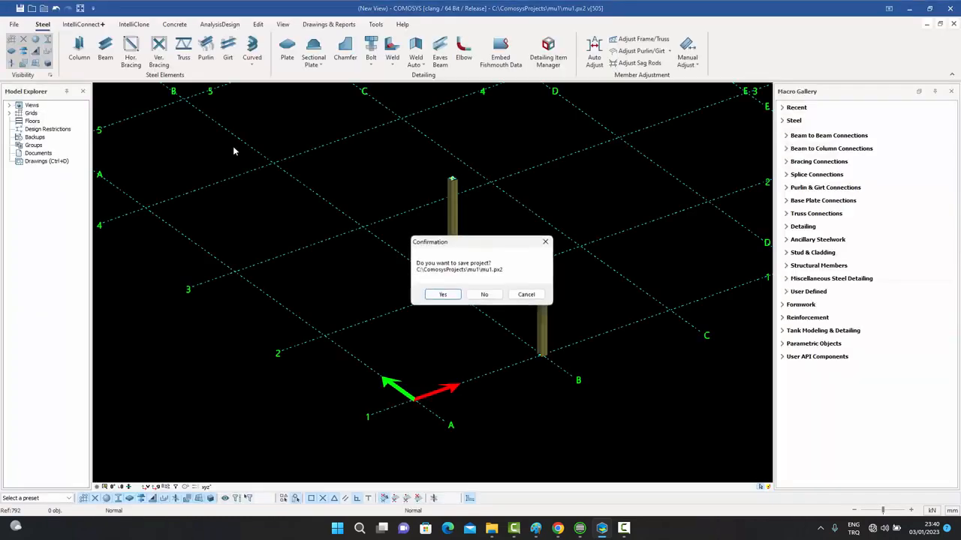
pyautogui.click(487, 295)
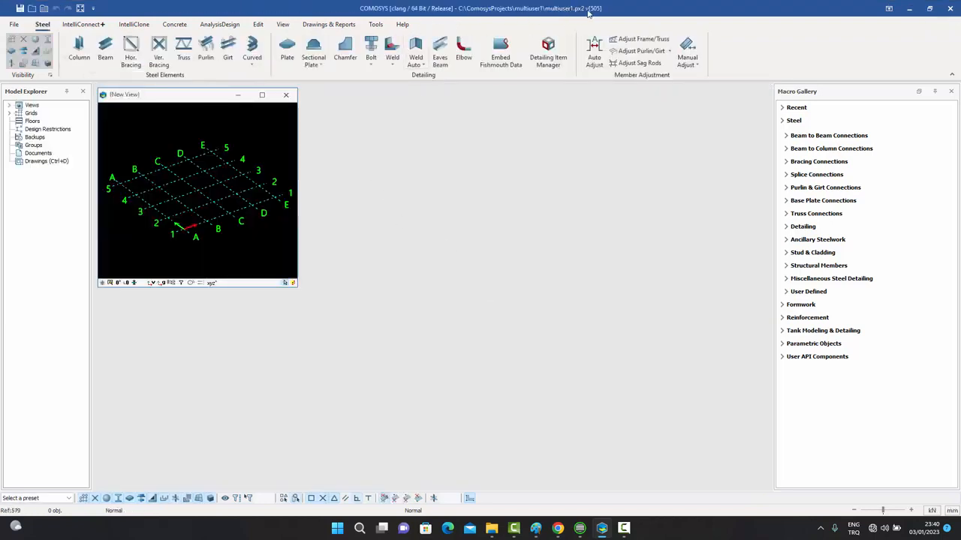
pyautogui.click(263, 95)
# Place steel columns at grid intersections B/2, A/2, A/1 and B/1.
pyautogui.moveTo(448, 283); pyautogui.dragTo(466, 267, button='middle')
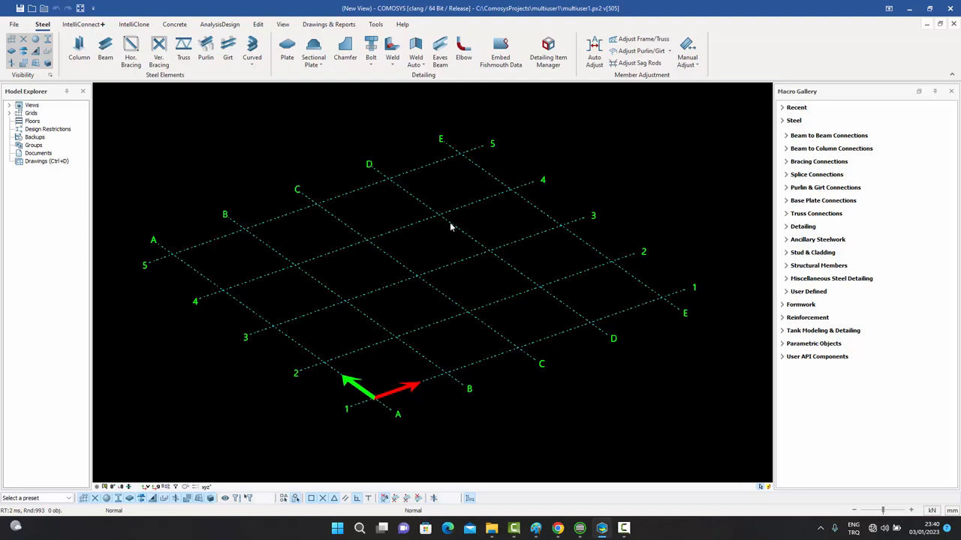
pyautogui.click(79, 48)
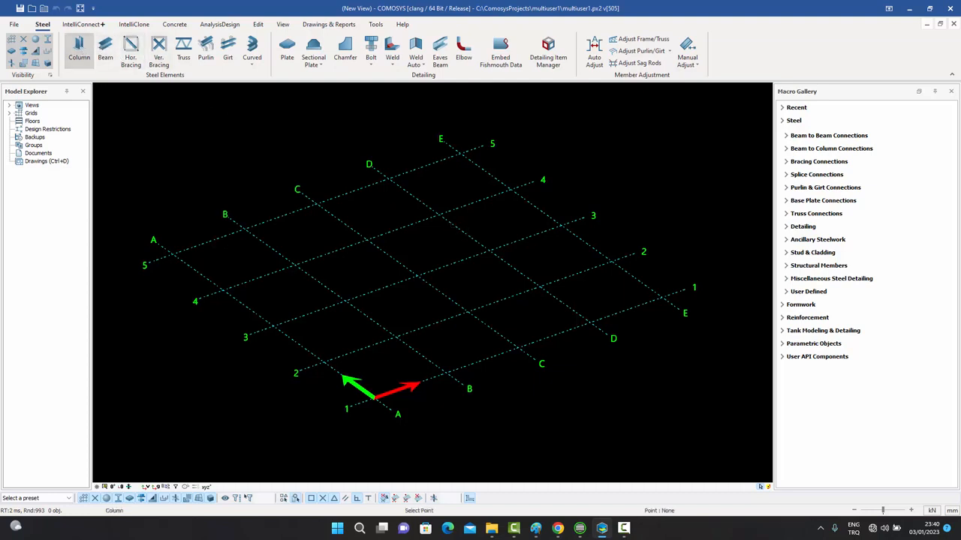
pyautogui.click(395, 337)
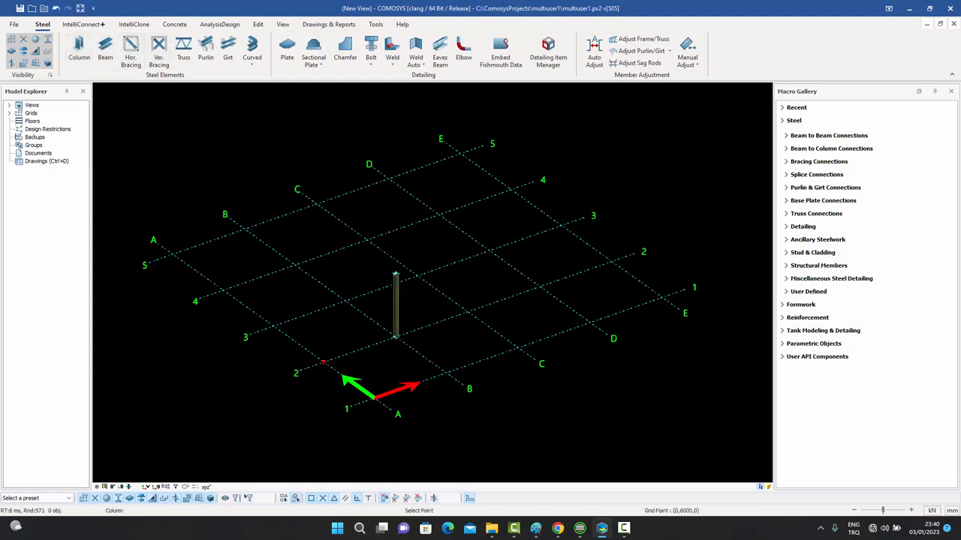
pyautogui.click(325, 362)
pyautogui.click(374, 398)
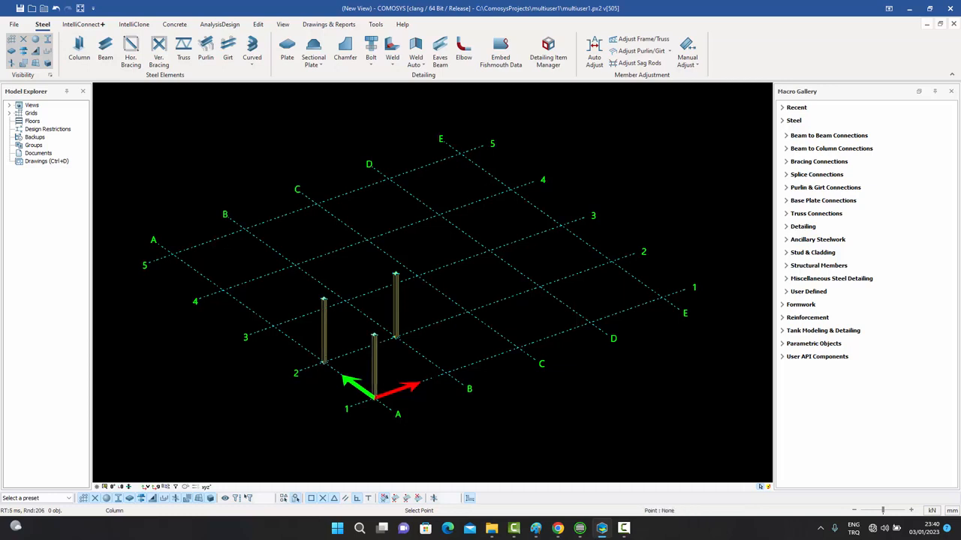
pyautogui.click(447, 373)
pyautogui.rightClick(484, 308)
pyautogui.click(508, 314)
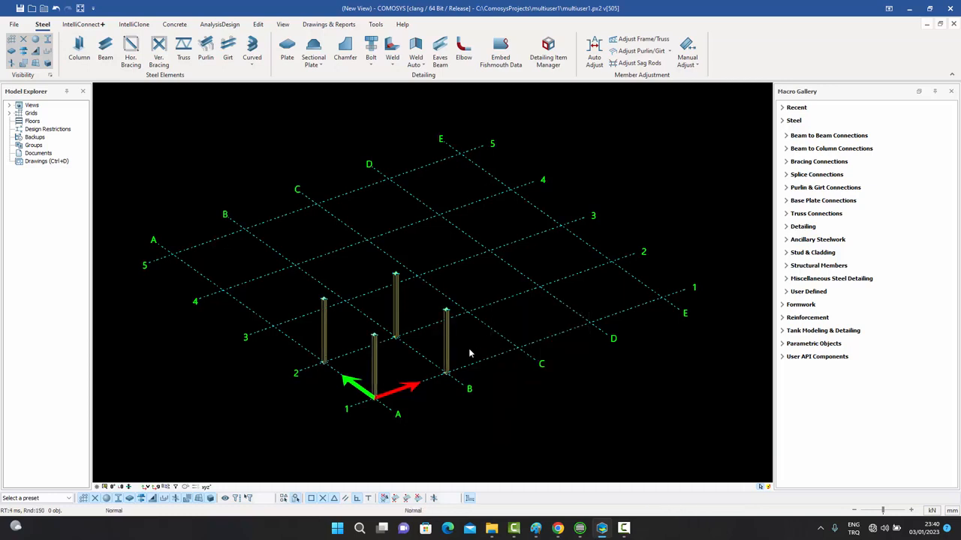
pyautogui.scroll(3, 472, 347)
pyautogui.moveTo(472, 347); pyautogui.dragTo(516, 327, button='middle')
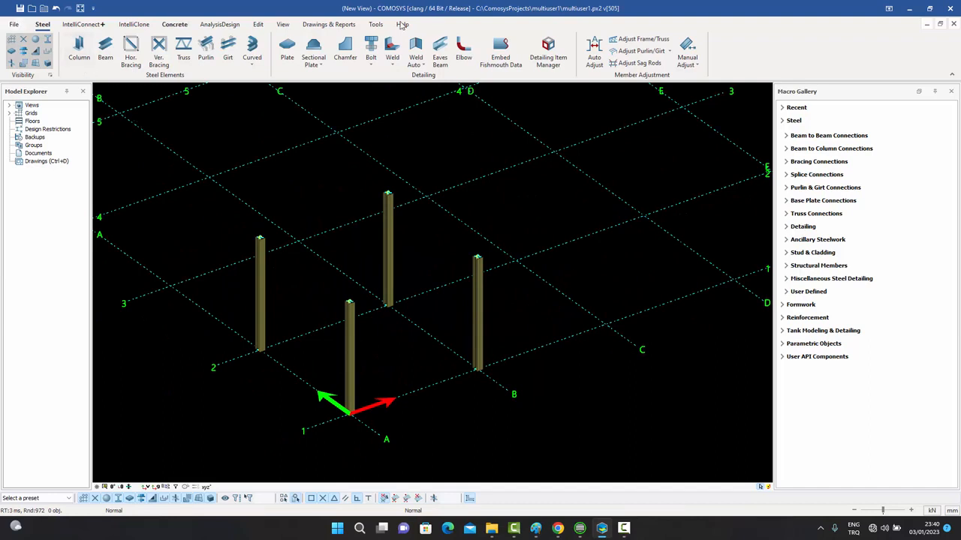
# Save multiuser1.px2 and go to File > Multiuser.
pyautogui.click(22, 9)
pyautogui.click(13, 25)
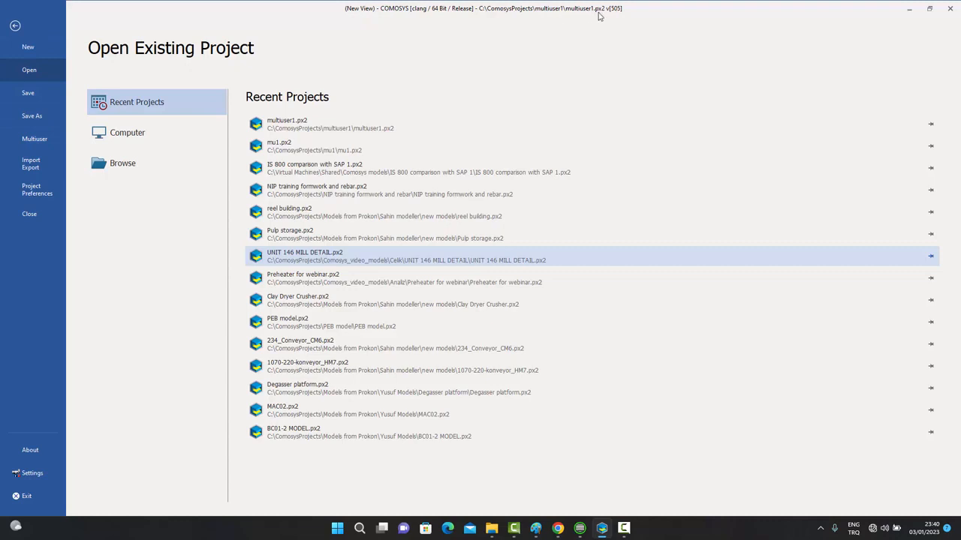
pyautogui.click(34, 140)
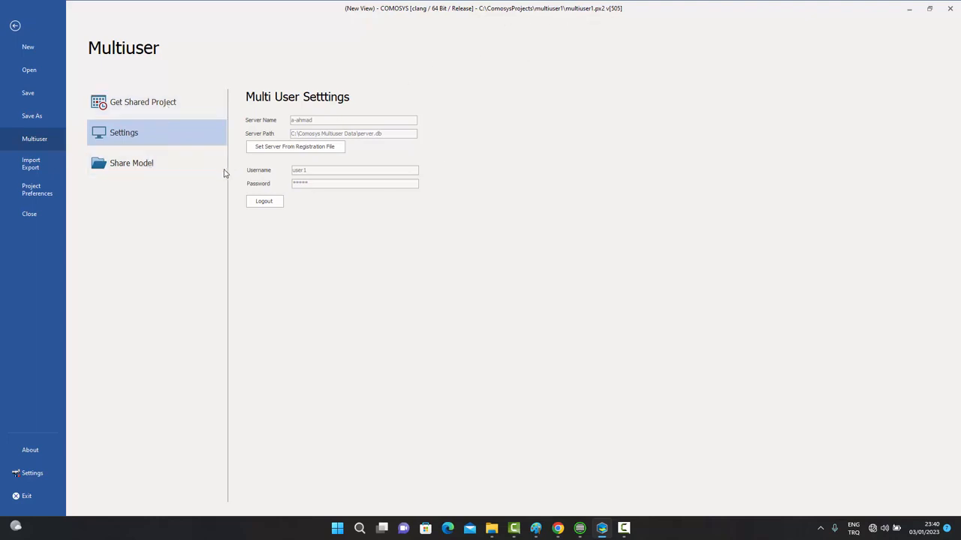
# Share the model with tag T and description 'Description', keeping read level 3 and write level 7.
pyautogui.click(130, 169)
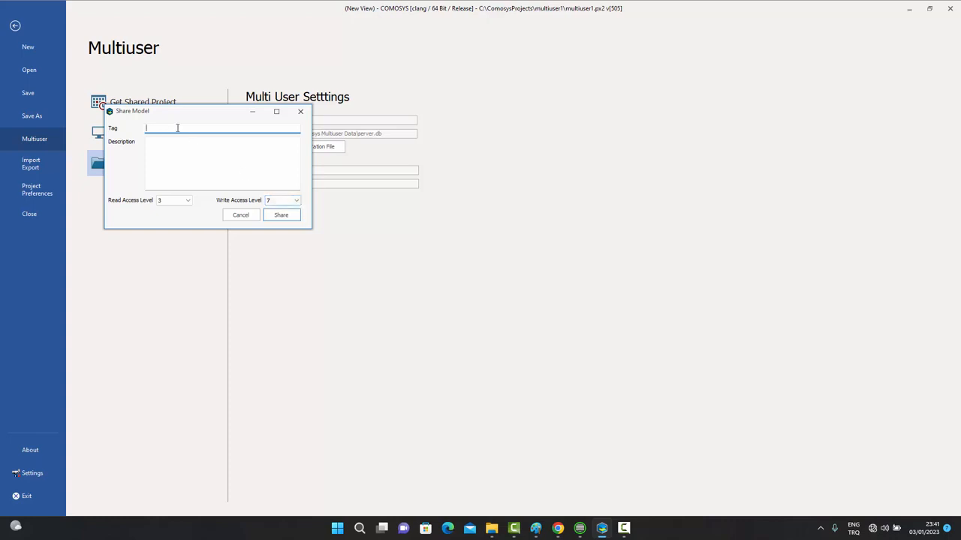
pyautogui.write('T')
pyautogui.click(154, 143)
pyautogui.write('Des')
pyautogui.press('BackSpace')
pyautogui.press('BackSpace')
pyautogui.press('BackSpace')
pyautogui.write('Desc')
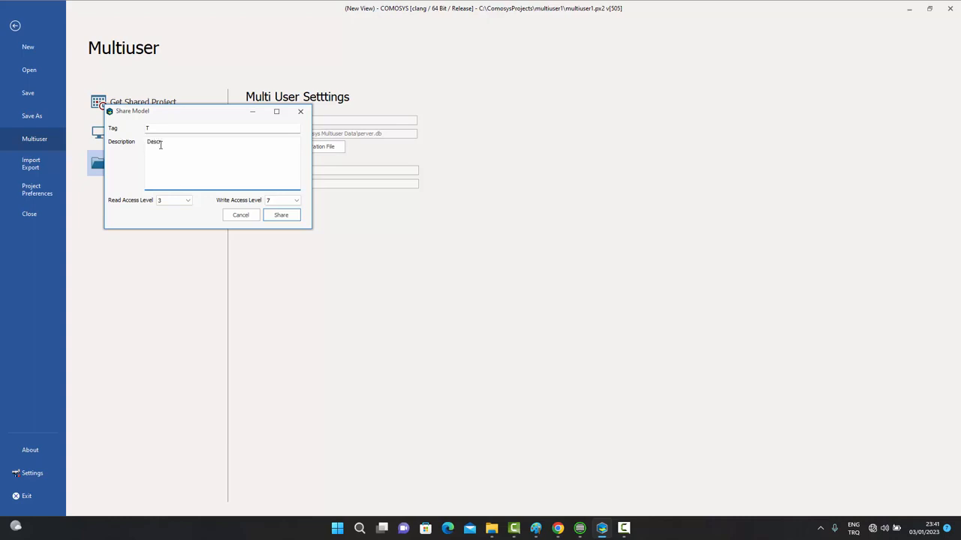
pyautogui.write('ription')
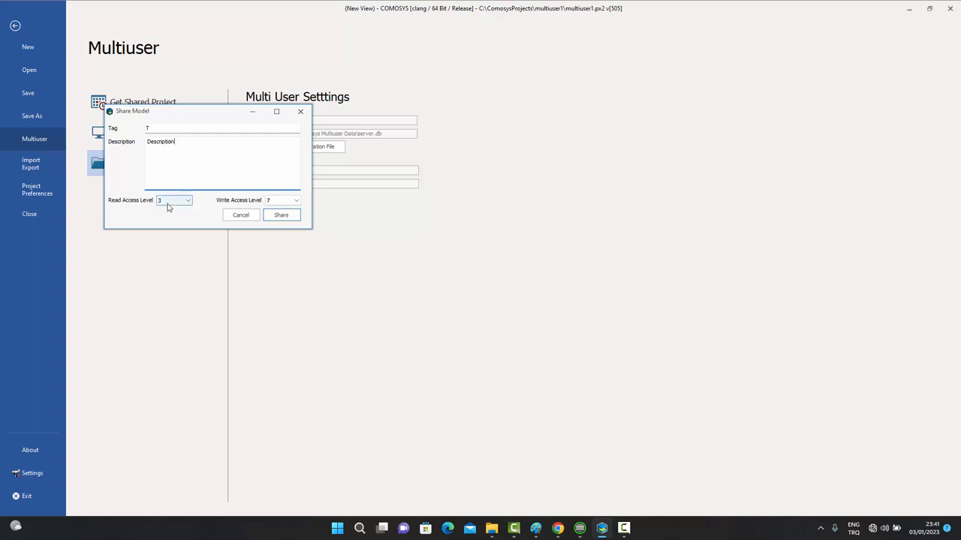
pyautogui.click(280, 217)
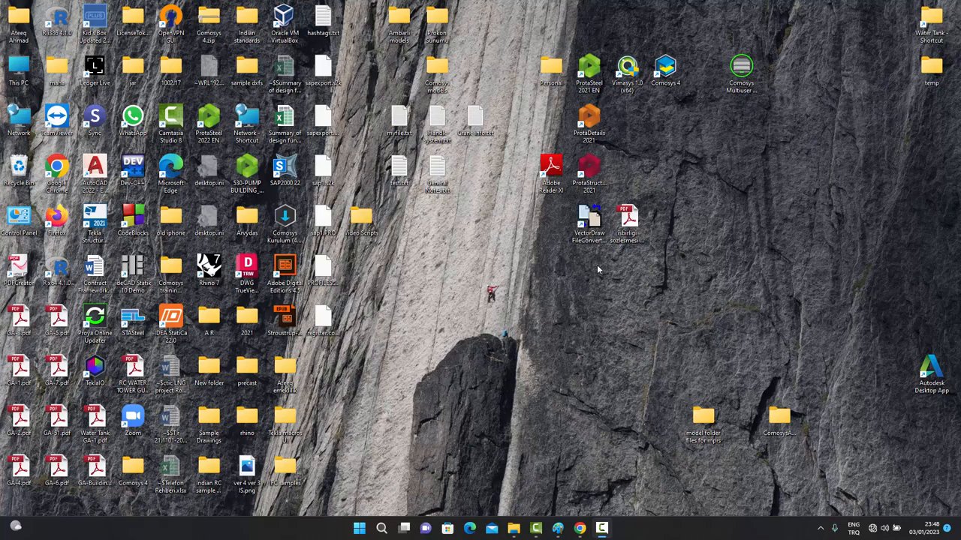
# Launch the Multiuser Server Manager, log in as Admin with the admin password, and show Projects.
pyautogui.click(359, 529)
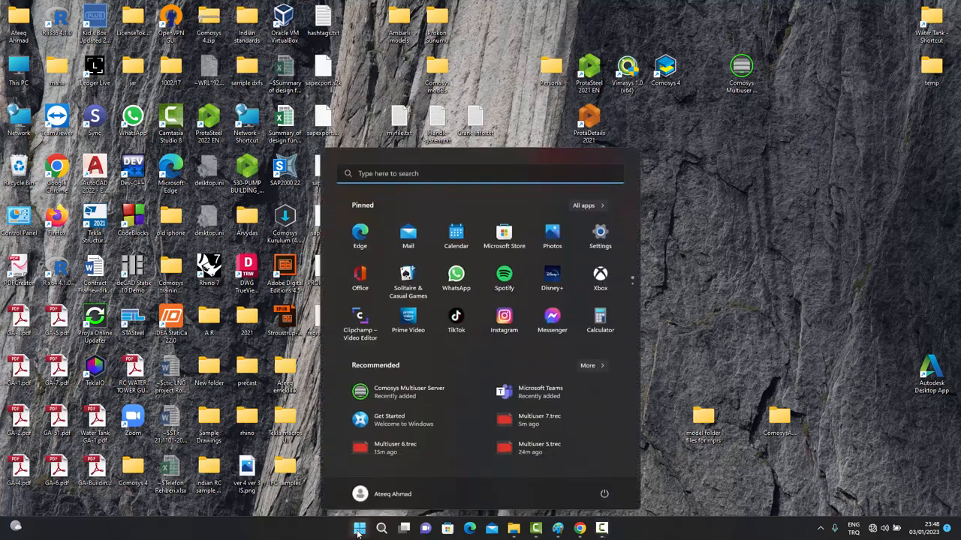
pyautogui.click(411, 392)
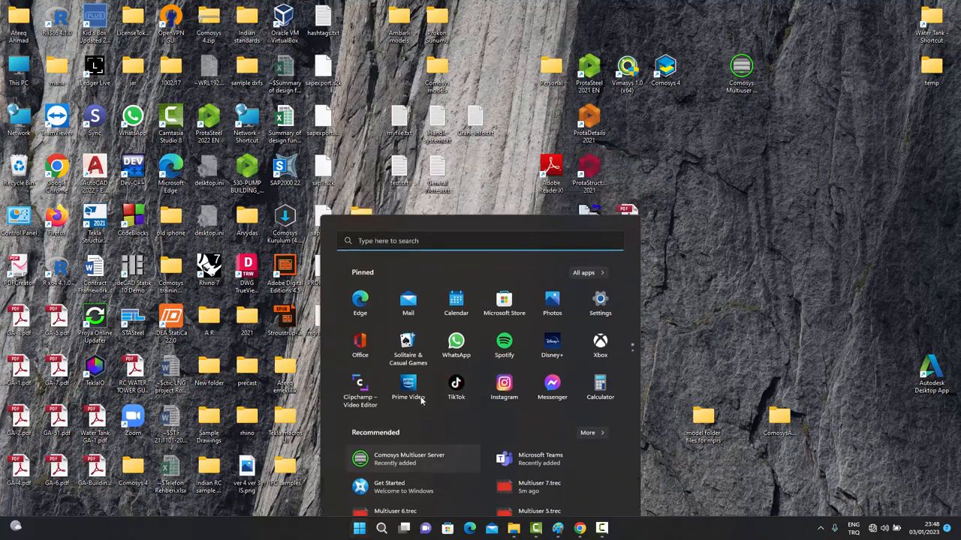
pyautogui.click(424, 272)
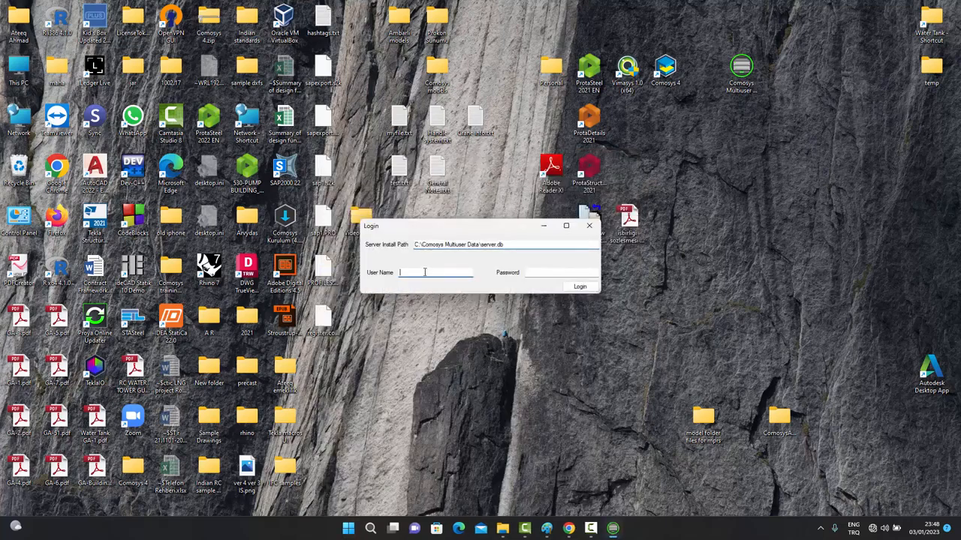
pyautogui.write('Adm')
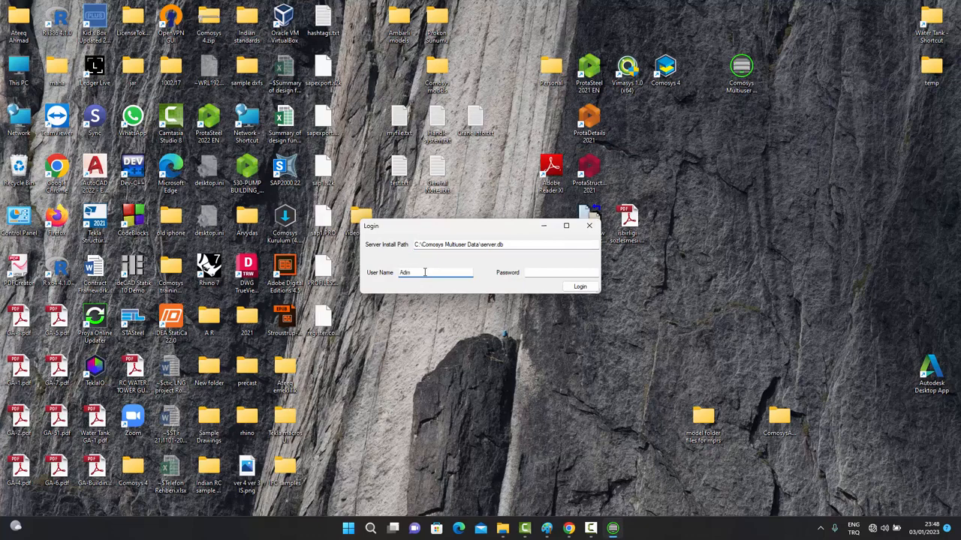
pyautogui.write('in')
pyautogui.click(536, 271)
pyautogui.write('12345')
pyautogui.click(579, 290)
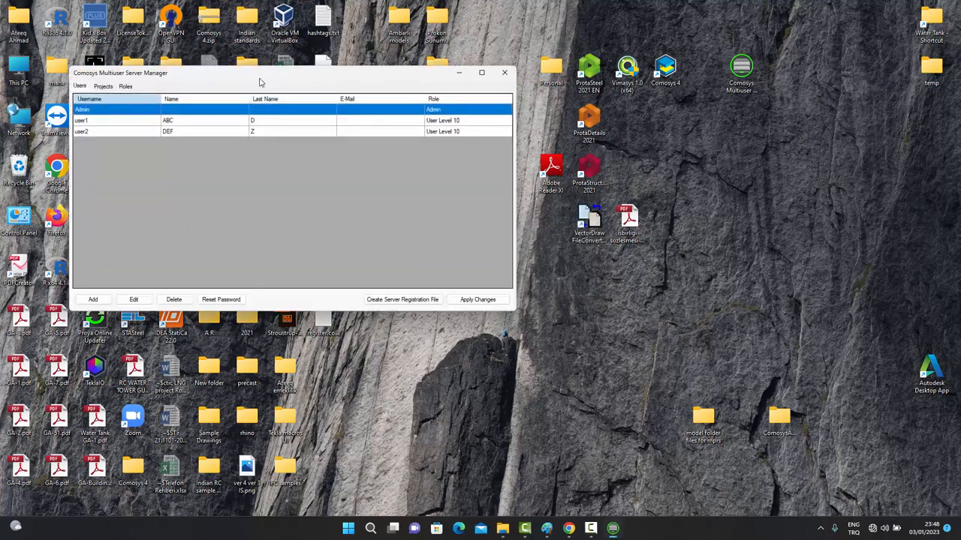
pyautogui.moveTo(265, 73); pyautogui.dragTo(471, 183)
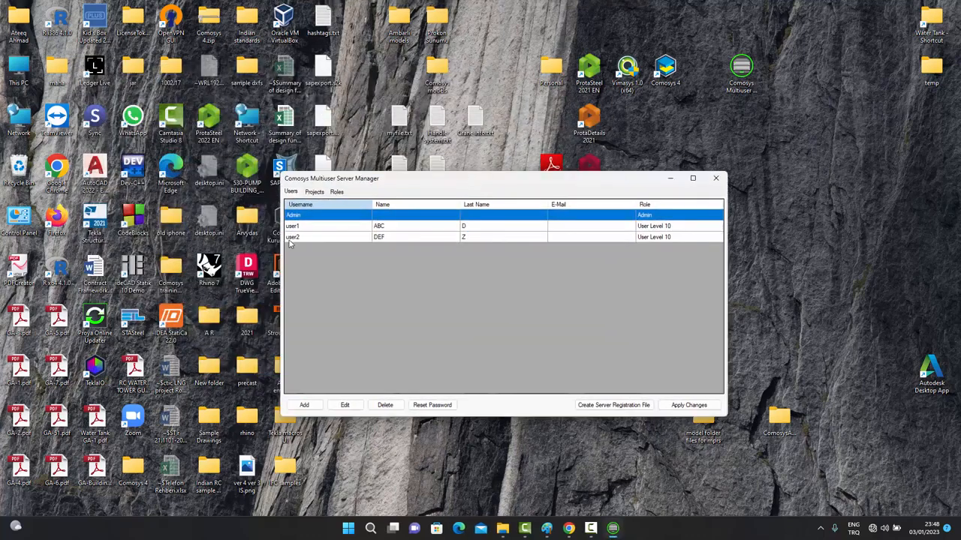
pyautogui.click(315, 192)
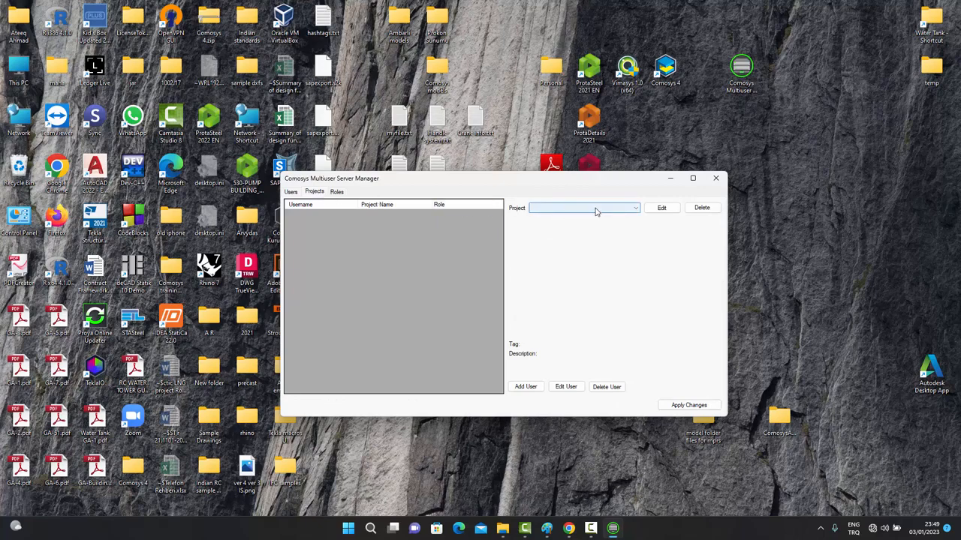
# Review the multiuser1 project's members, then display the Roles page with Modeler's read/write permissions.
pyautogui.click(597, 210)
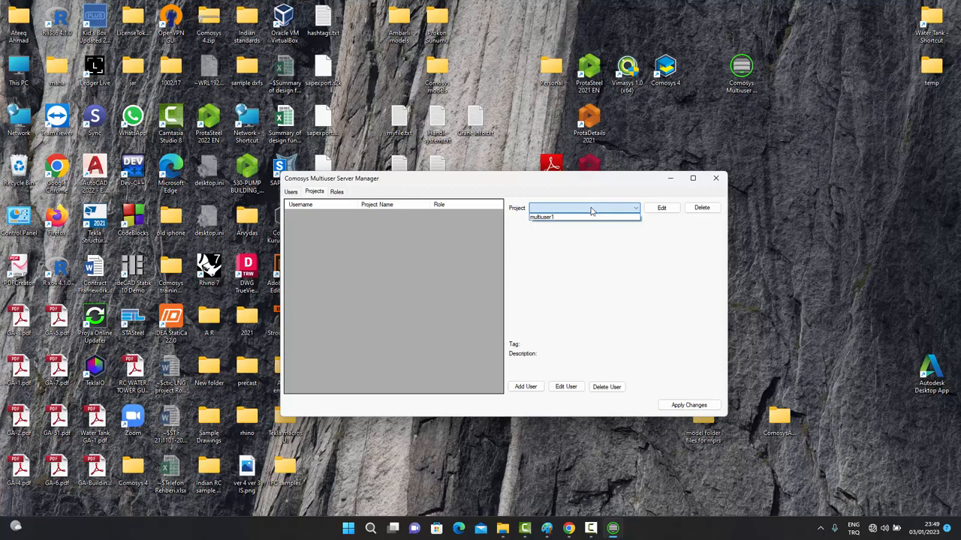
pyautogui.click(550, 217)
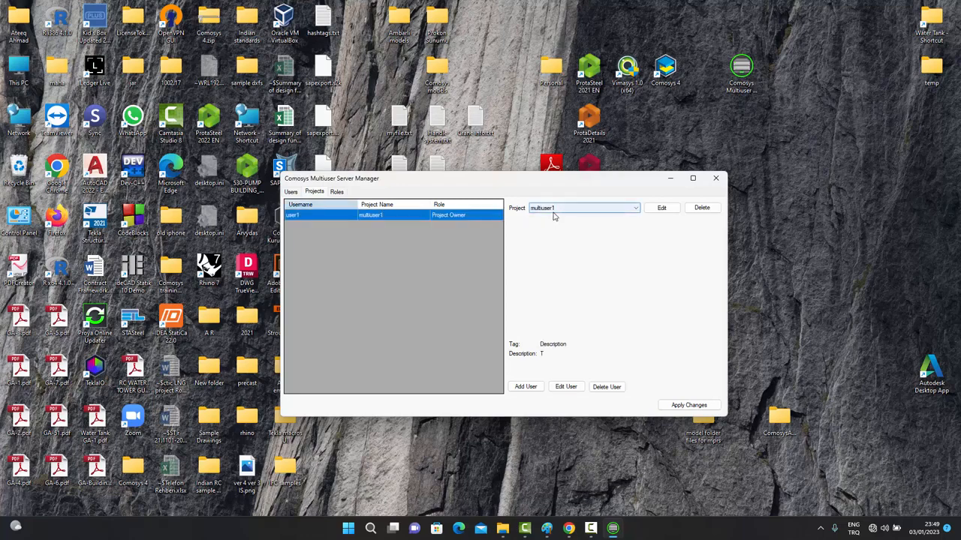
pyautogui.click(298, 218)
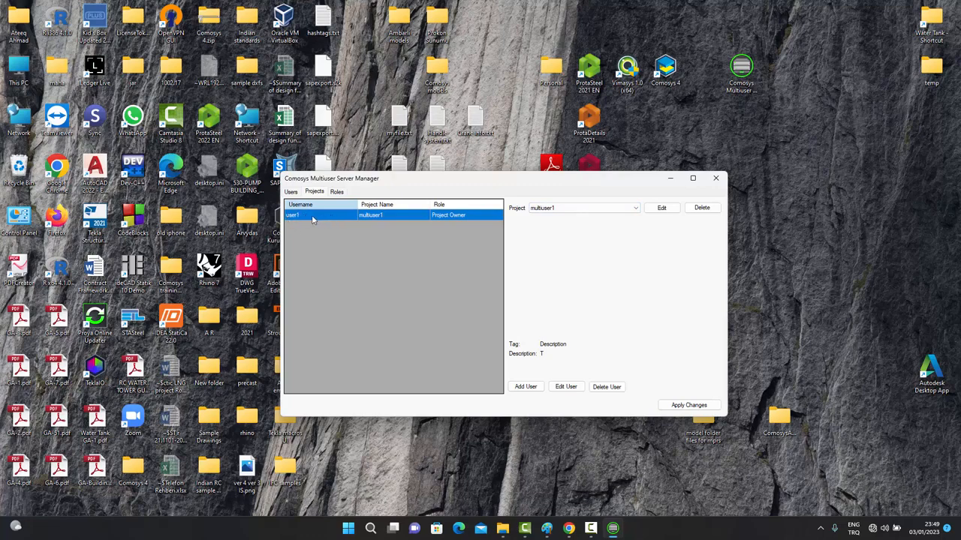
pyautogui.click(572, 211)
pyautogui.click(336, 191)
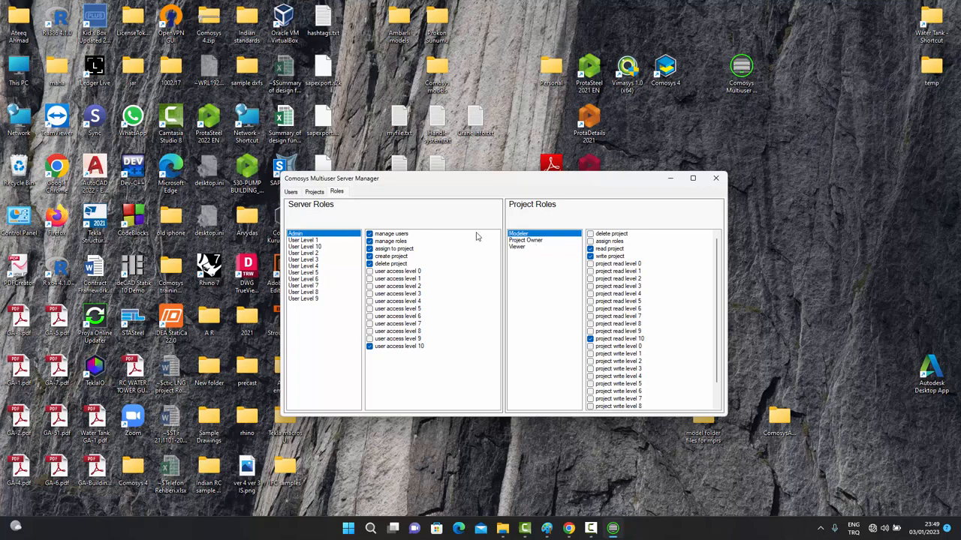
# Select the multiuser1 project on the Projects page and start adding a new member.
pyautogui.click(314, 192)
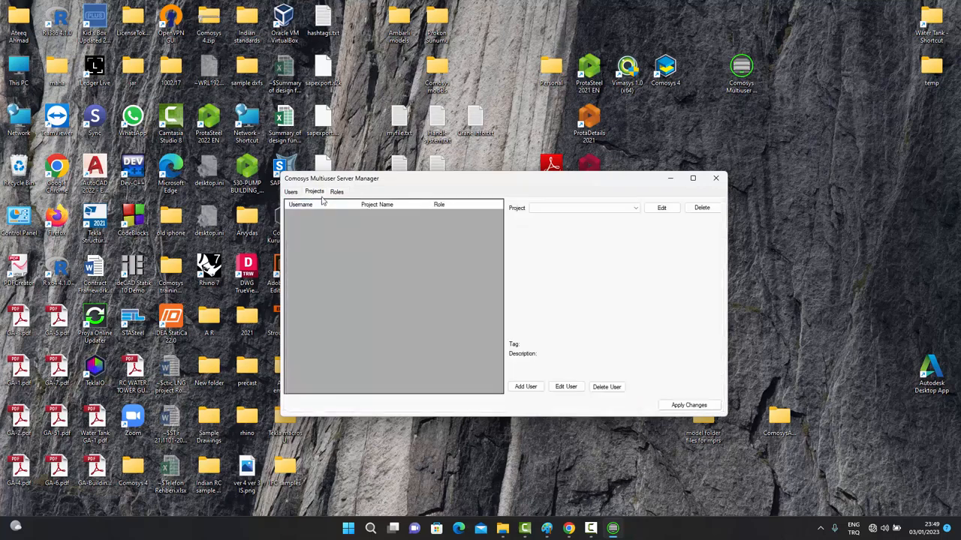
pyautogui.click(571, 210)
pyautogui.click(570, 216)
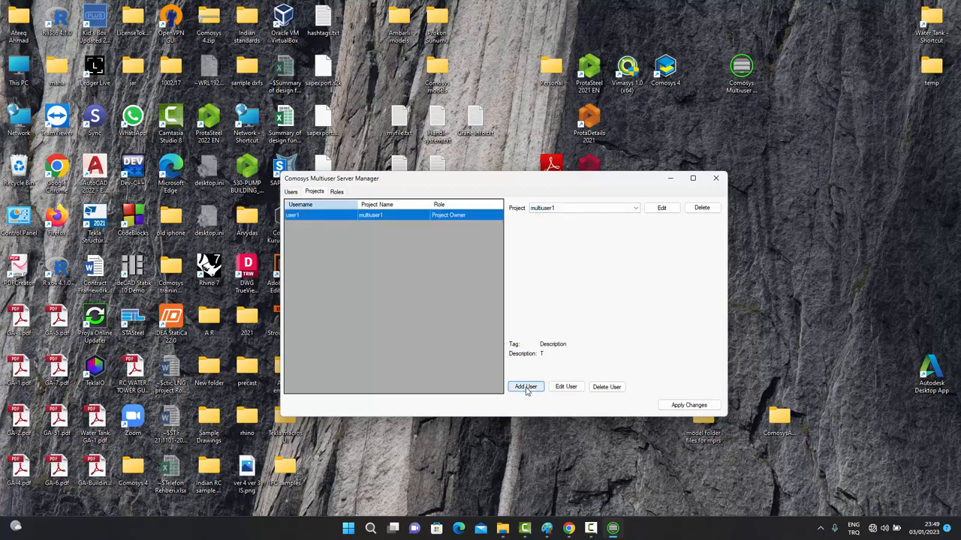
pyautogui.click(526, 387)
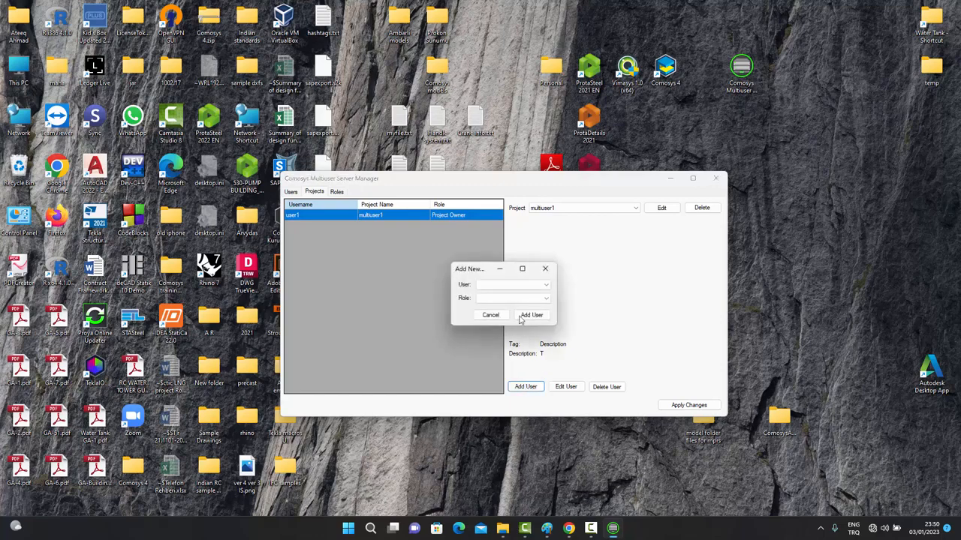
# Add user2 to the multiuser1 project with the Modeler role.
pyautogui.click(547, 286)
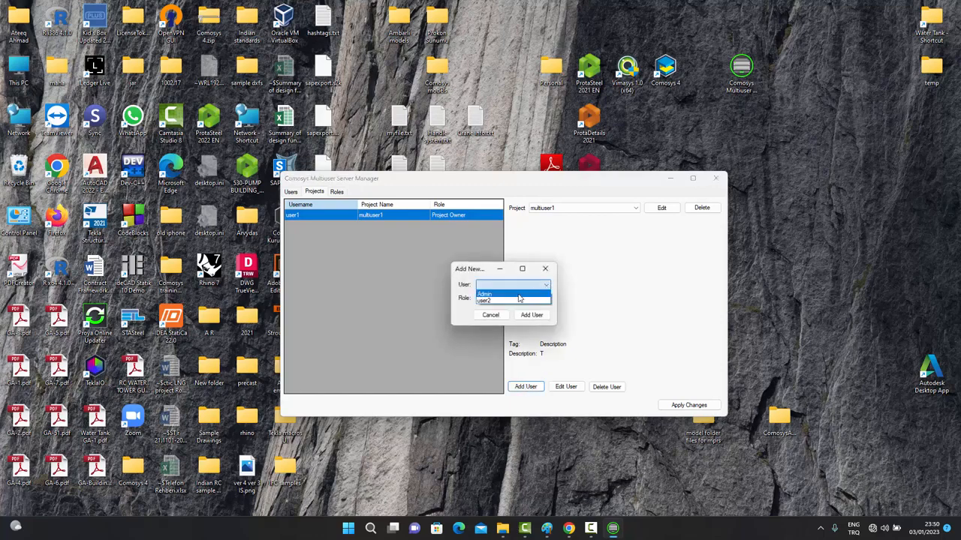
pyautogui.click(516, 300)
pyautogui.click(515, 300)
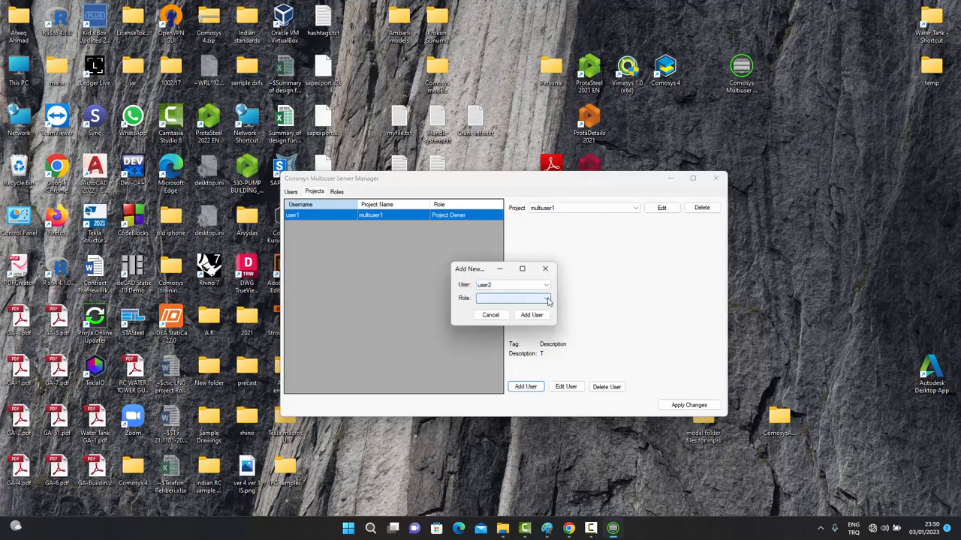
pyautogui.click(548, 301)
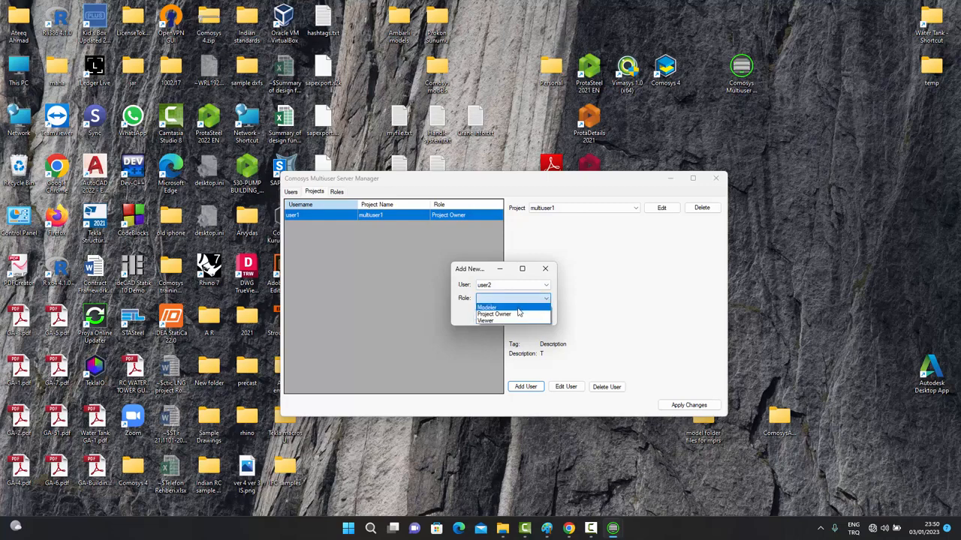
pyautogui.click(518, 309)
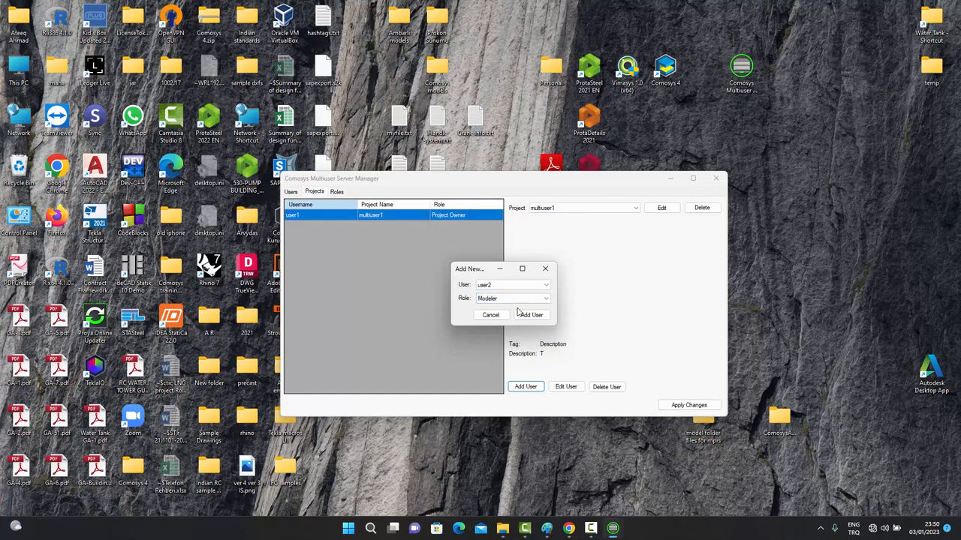
pyautogui.click(501, 285)
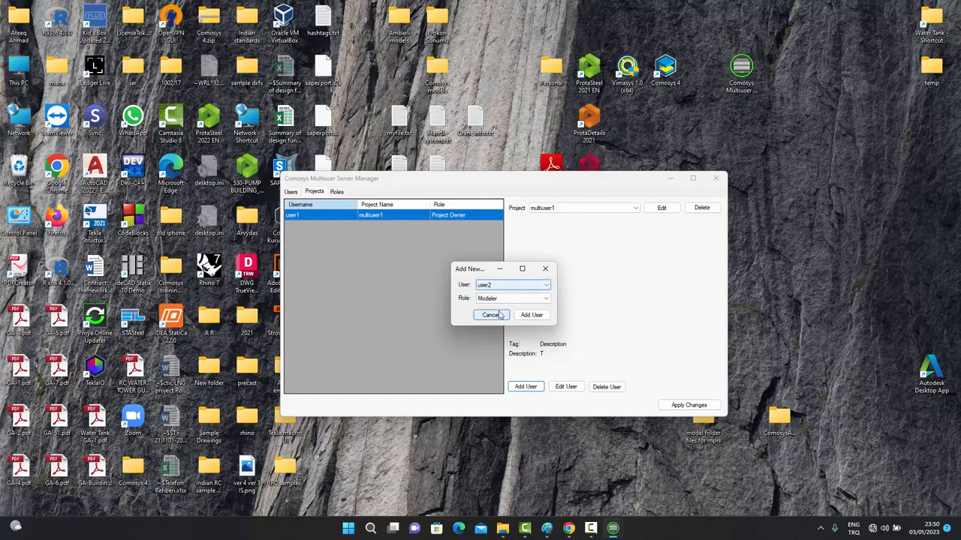
pyautogui.click(507, 301)
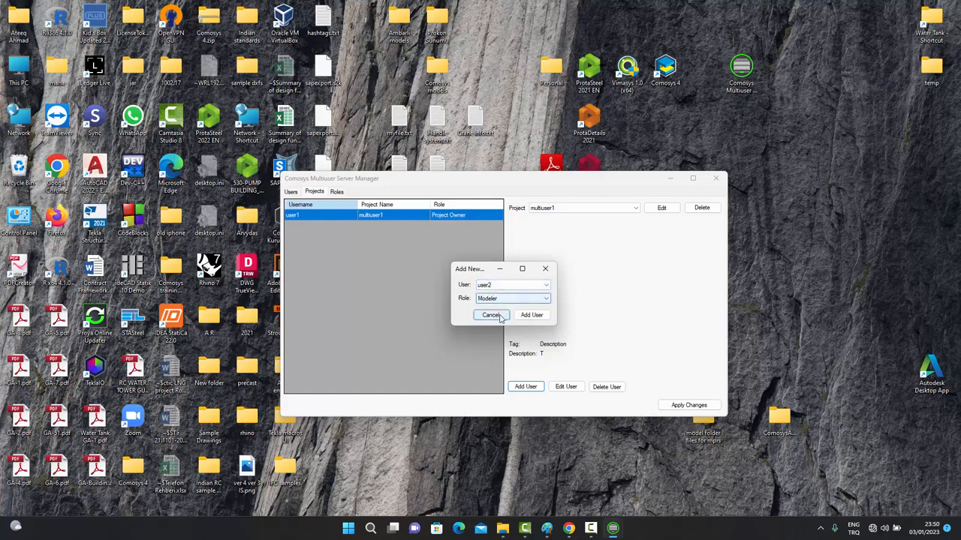
pyautogui.click(533, 315)
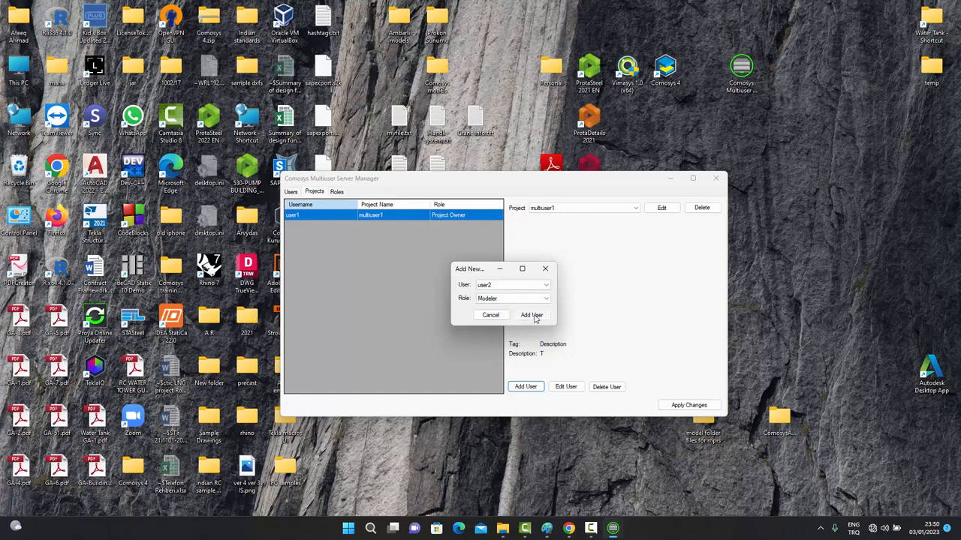
pyautogui.click(533, 315)
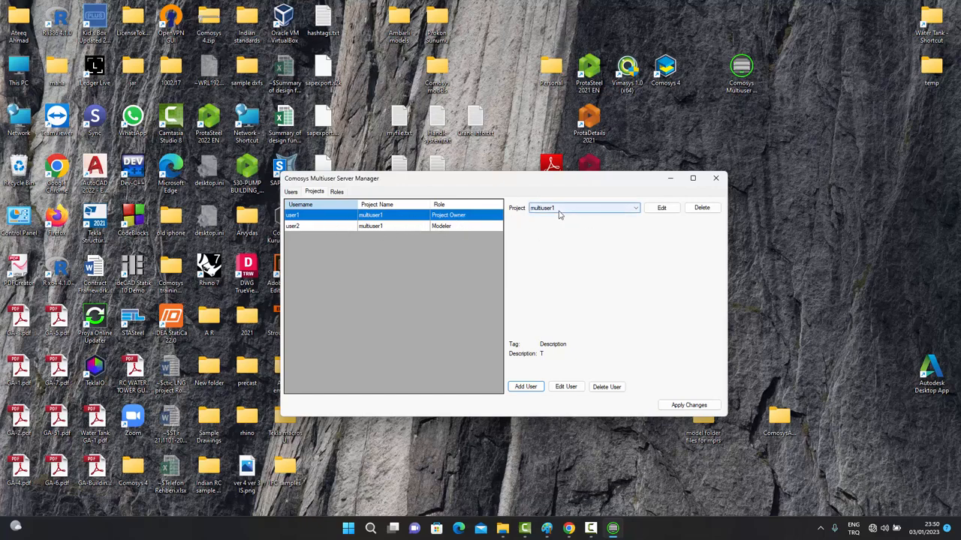
# Apply the changes so user2 is saved as a Modeler on multiuser1.
pyautogui.click(685, 408)
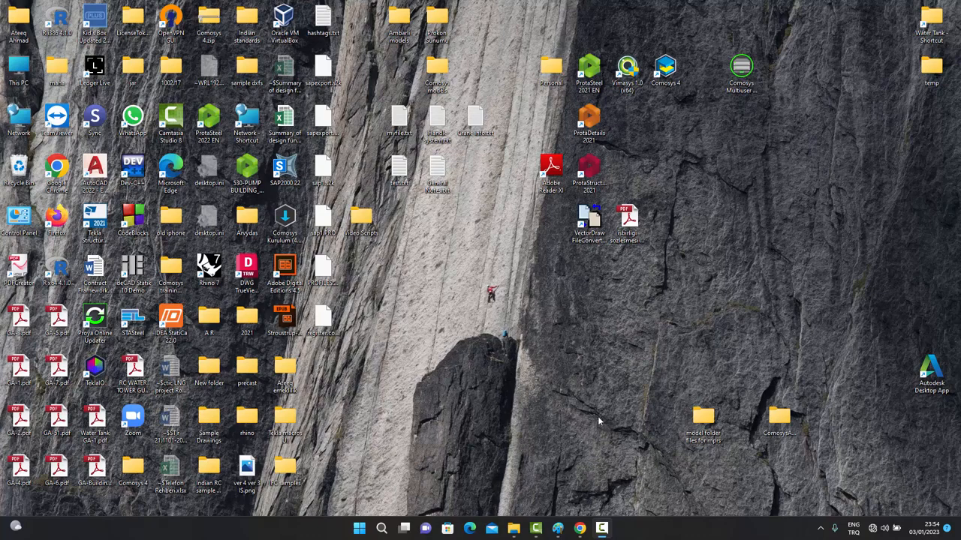
# Launch Comosys 4 and log out of the multiuser server from Multiuser Settings.
pyautogui.doubleClick(665, 79)
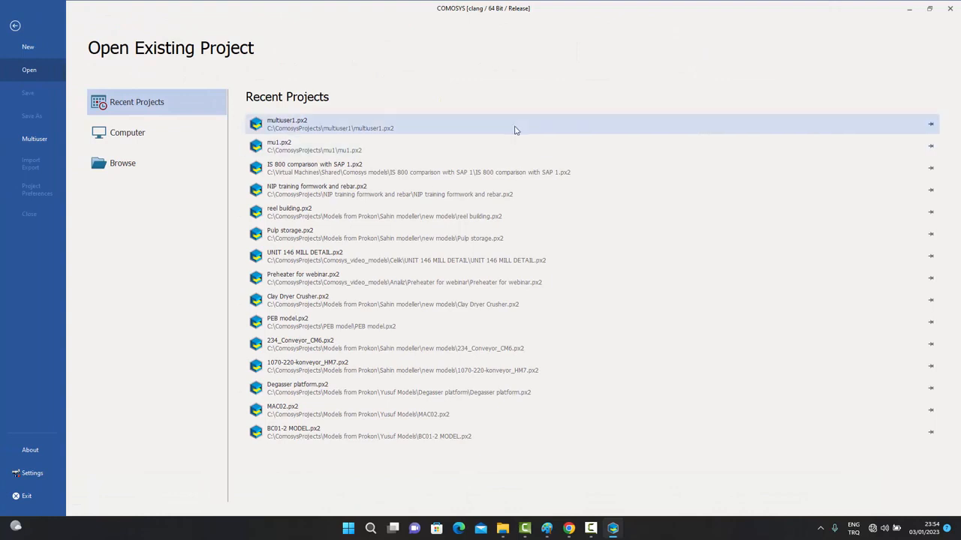
pyautogui.click(32, 139)
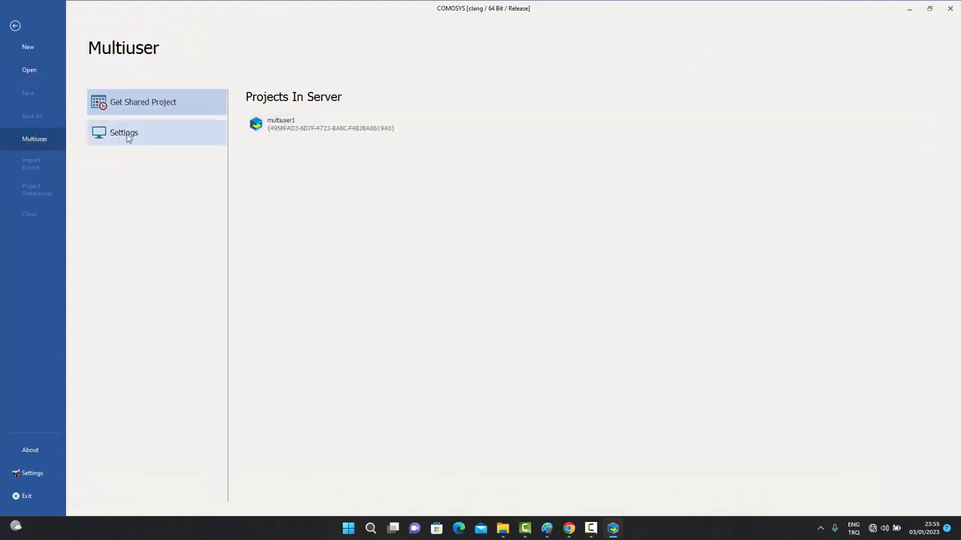
pyautogui.click(128, 138)
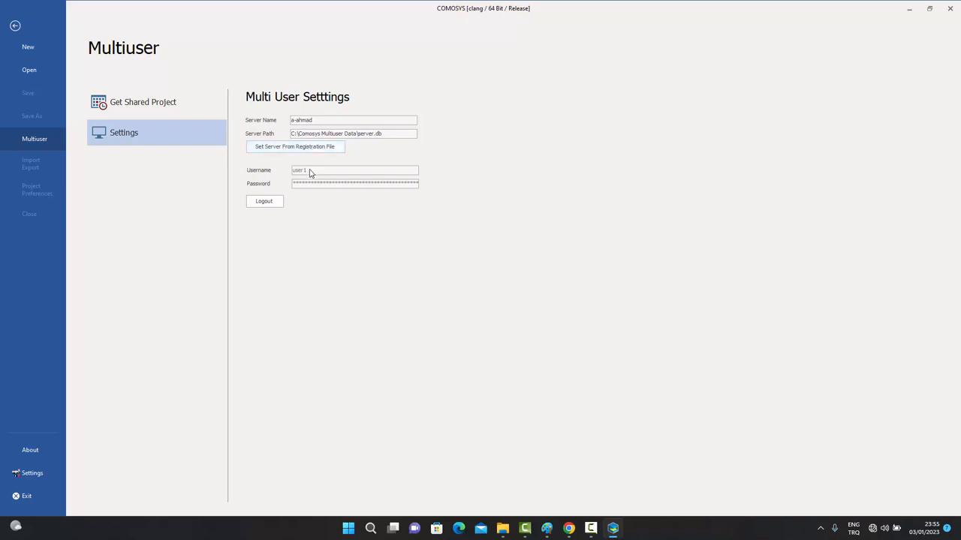
pyautogui.click(263, 204)
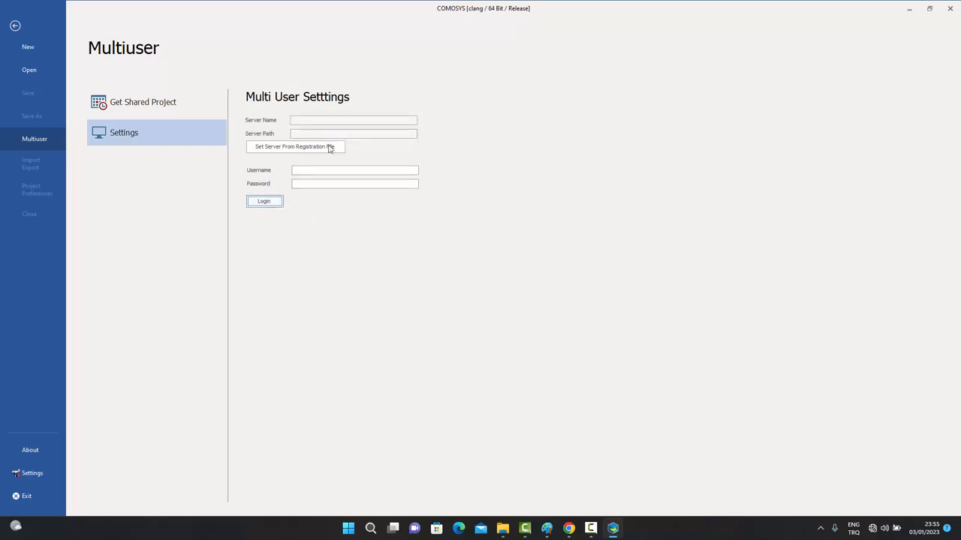
# Load server details from Desktop's register.comosysserver file and enter user2 as the username.
pyautogui.click(292, 149)
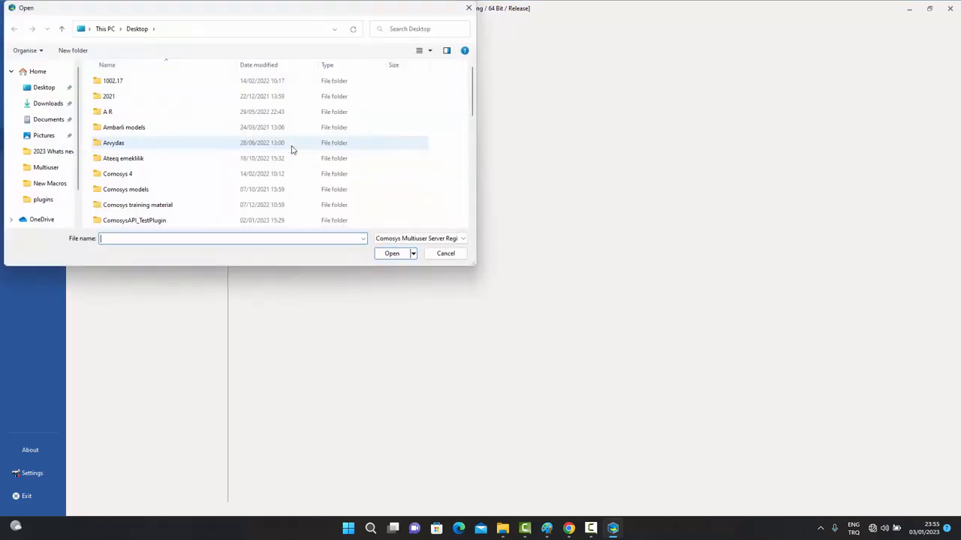
pyautogui.click(44, 87)
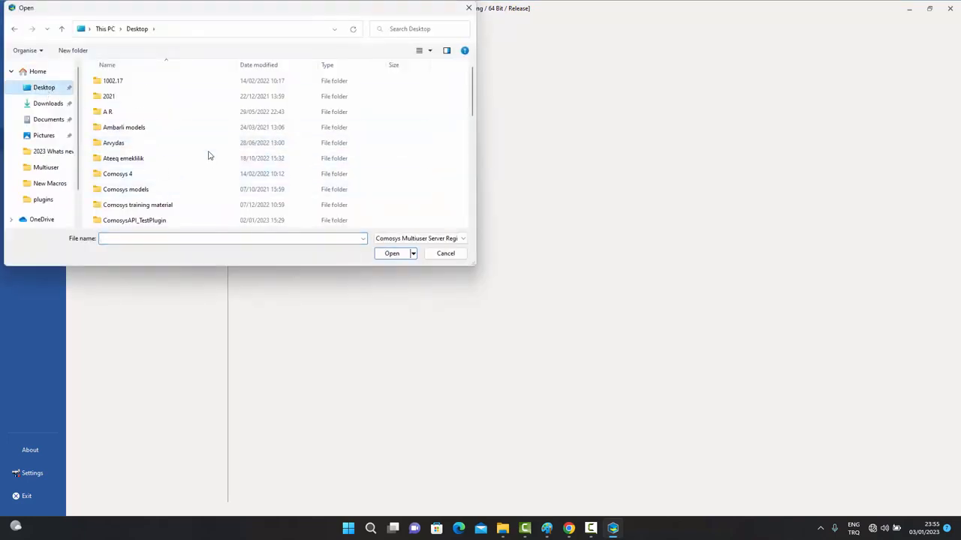
pyautogui.scroll(-5, 209, 155)
pyautogui.click(125, 209)
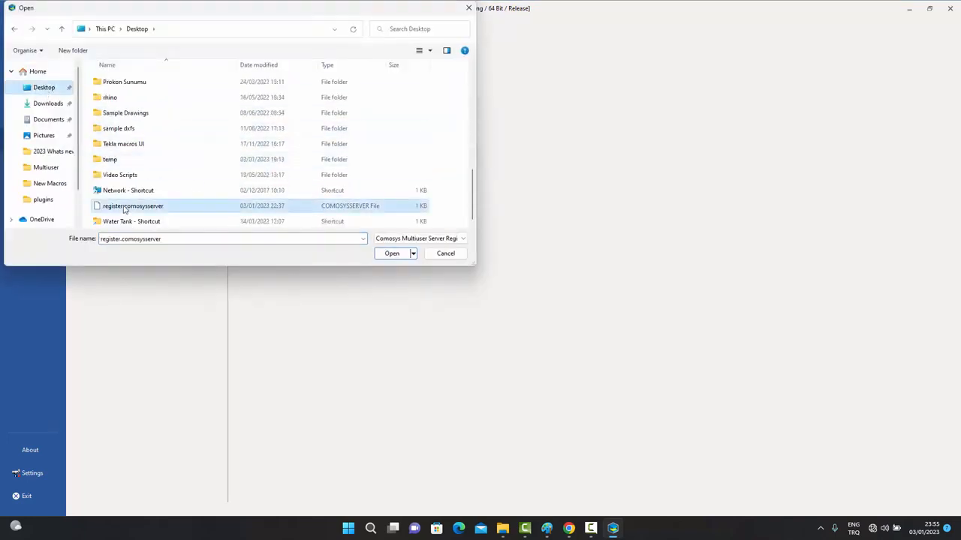
pyautogui.click(391, 253)
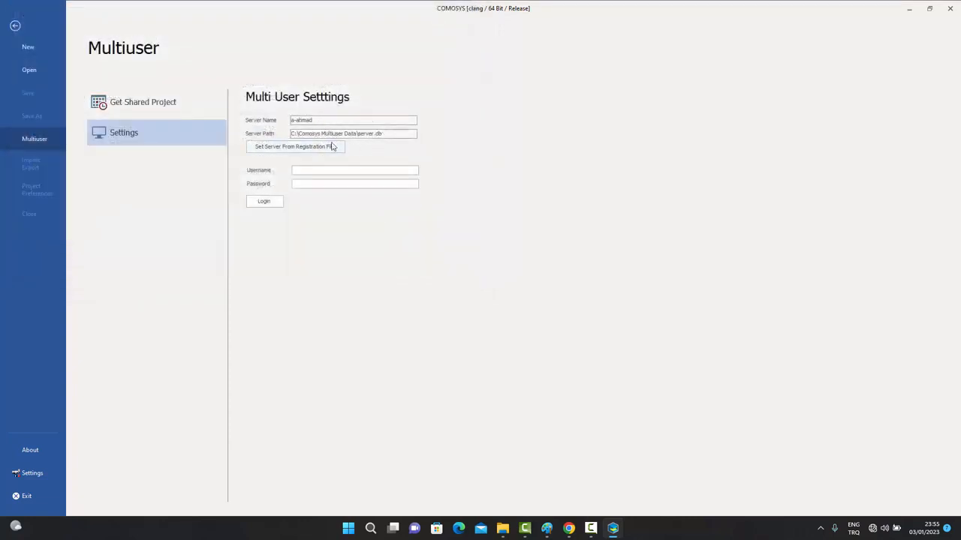
pyautogui.write('user2')
pyautogui.click(309, 184)
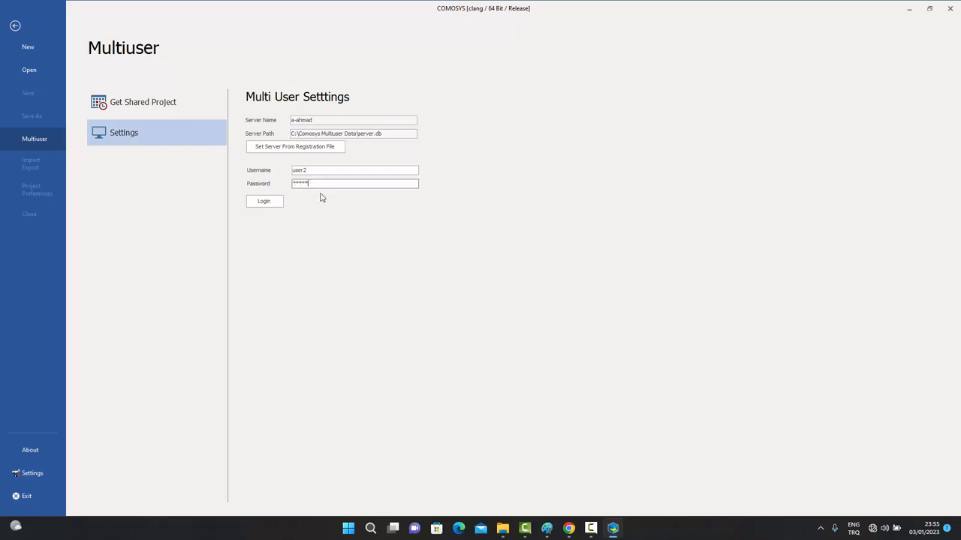
# Log in as user2, entering and confirming a new password on first login.
pyautogui.click(273, 204)
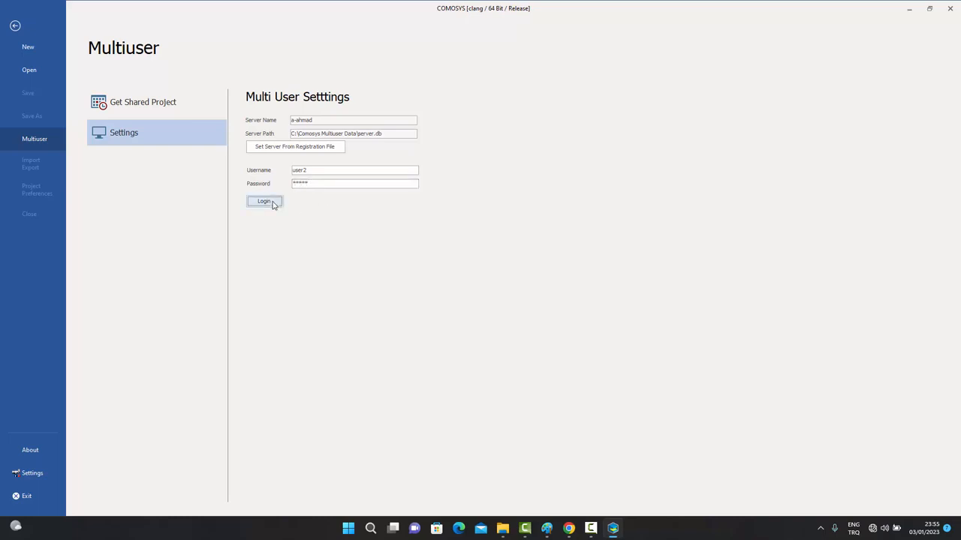
pyautogui.click(106, 33)
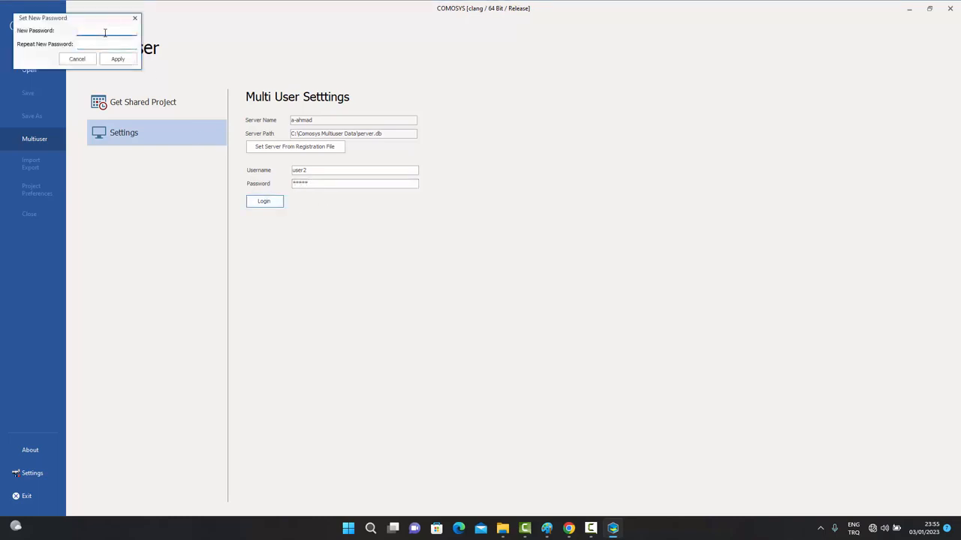
pyautogui.write('12345')
pyautogui.click(102, 45)
pyautogui.write('12345')
pyautogui.click(118, 59)
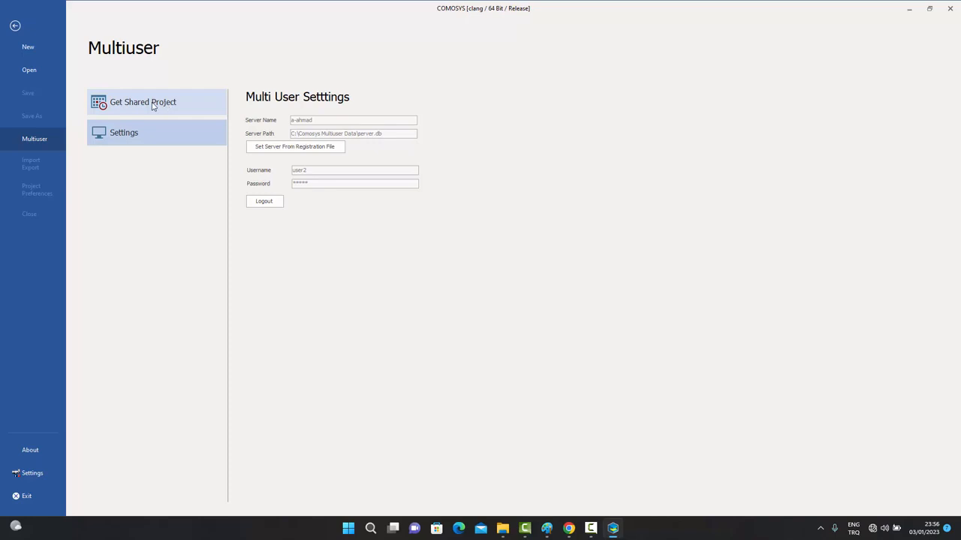
# Check out the shared multiuser1 project from the server into the Desktop folder.
pyautogui.click(153, 106)
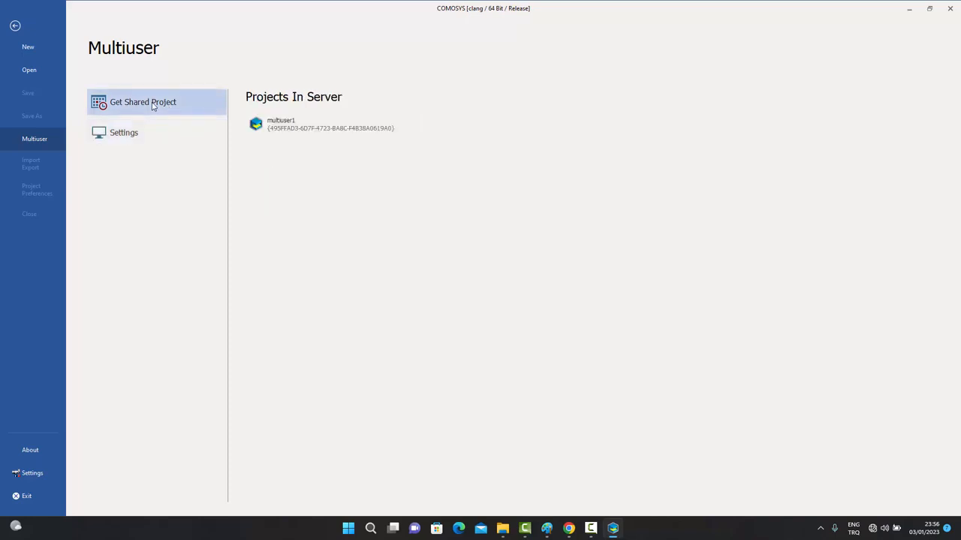
pyautogui.doubleClick(297, 128)
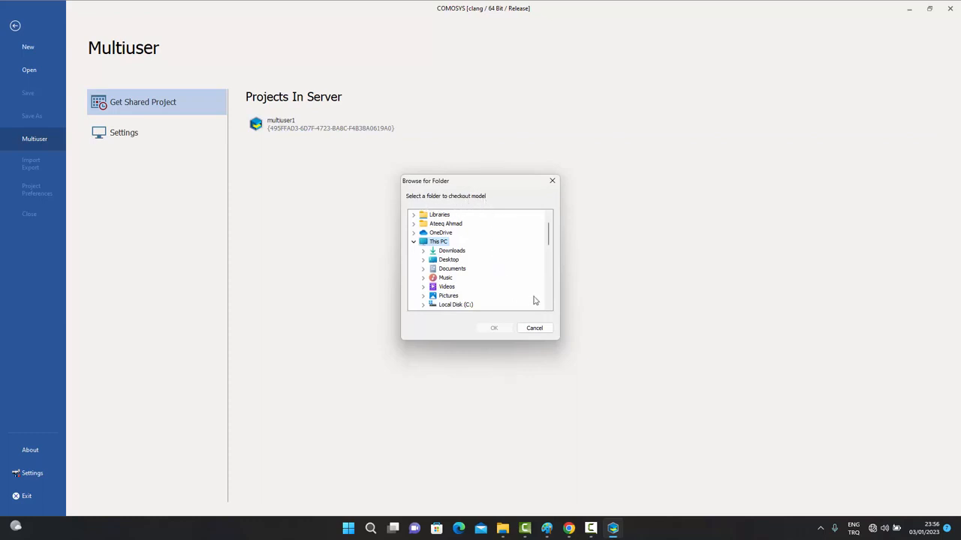
pyautogui.moveTo(548, 237)
pyautogui.mouseDown()
pyautogui.moveTo(549, 271)
pyautogui.moveTo(551, 232)
pyautogui.mouseUp()
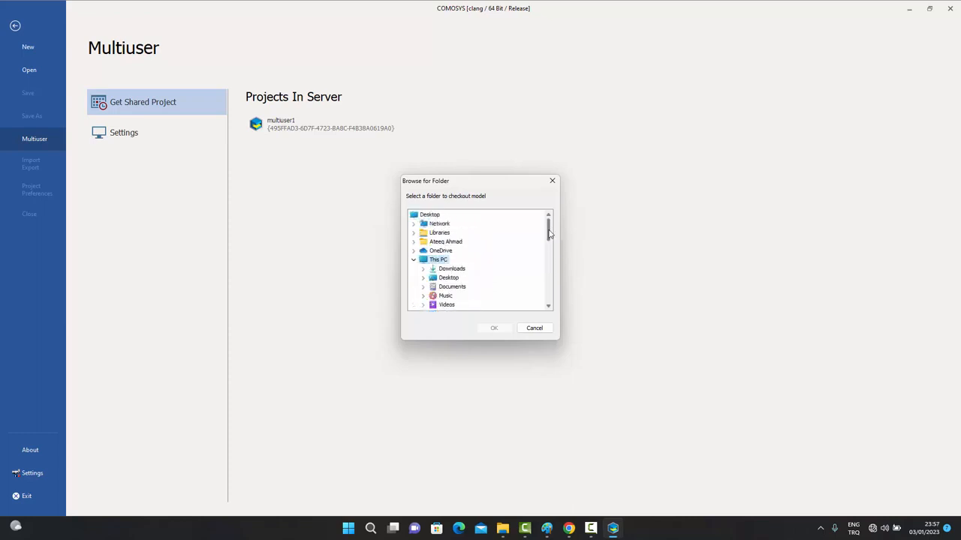
pyautogui.click(433, 216)
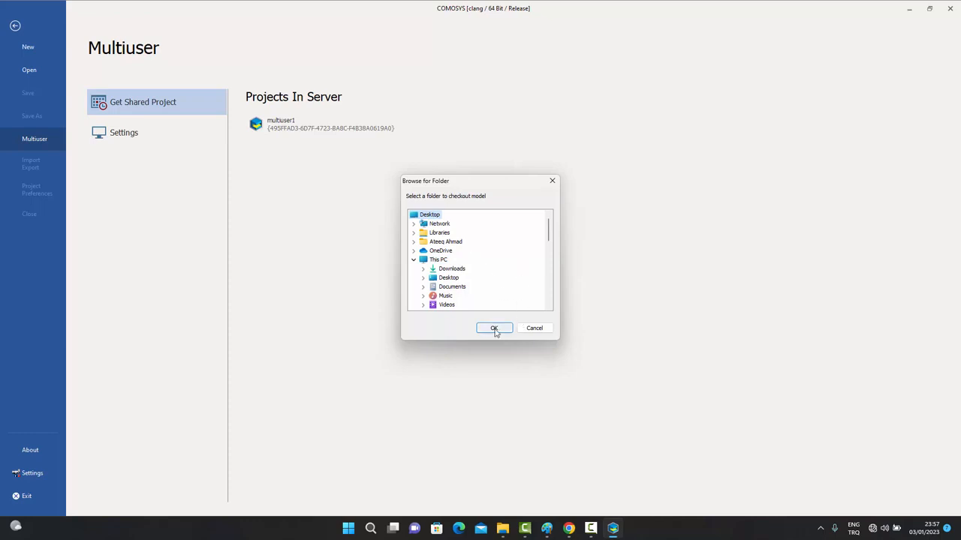
pyautogui.click(494, 329)
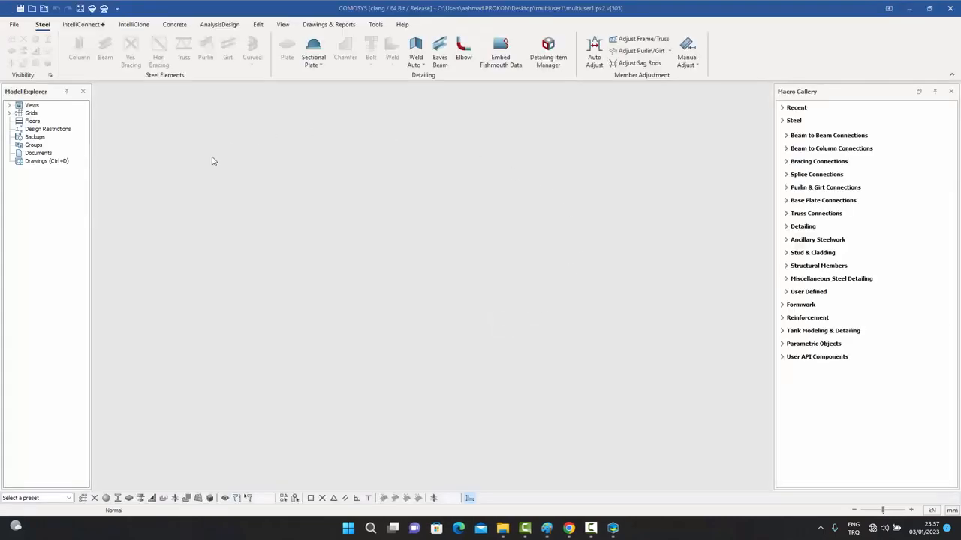
# Open the model's 3D View from Model Explorer, maximize it, and pan the four columns into view.
pyautogui.click(10, 106)
pyautogui.click(43, 113)
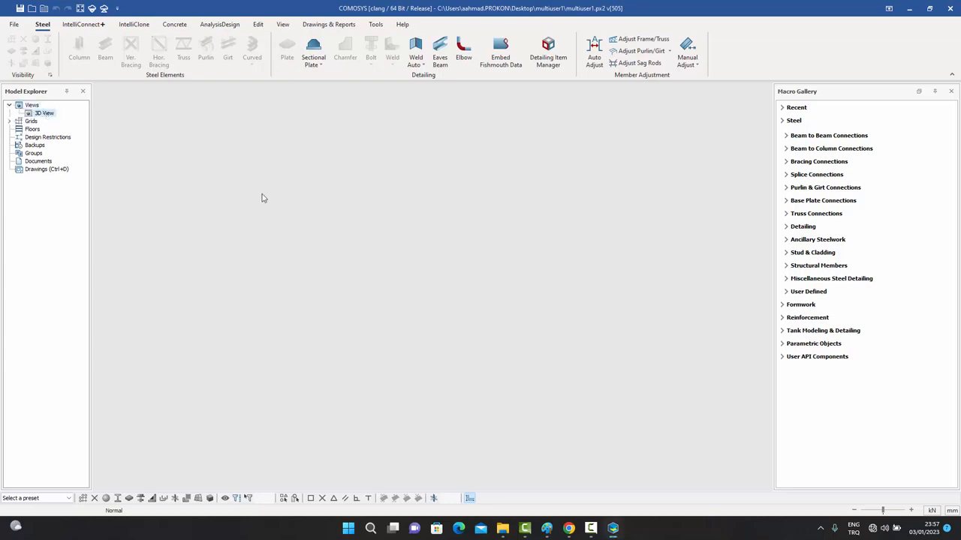
pyautogui.doubleClick(50, 116)
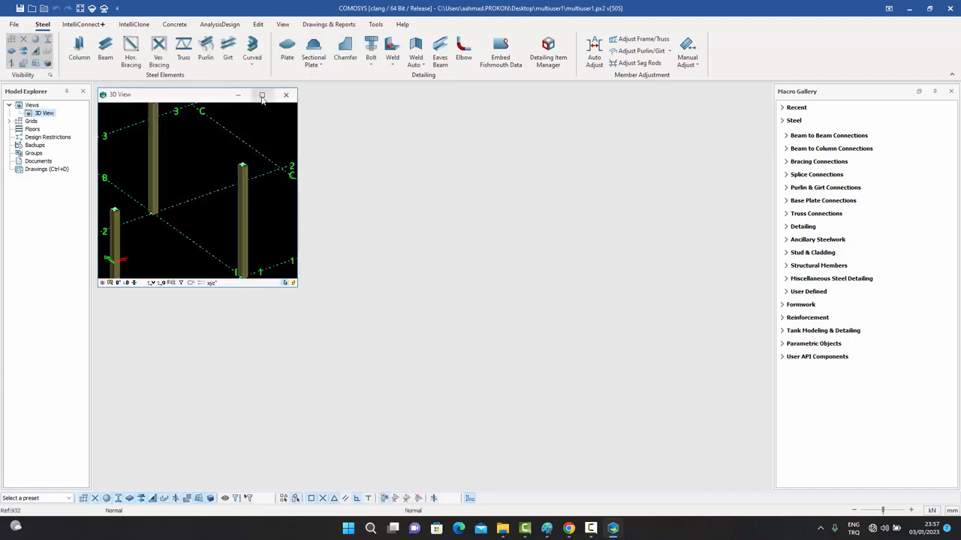
pyautogui.click(262, 96)
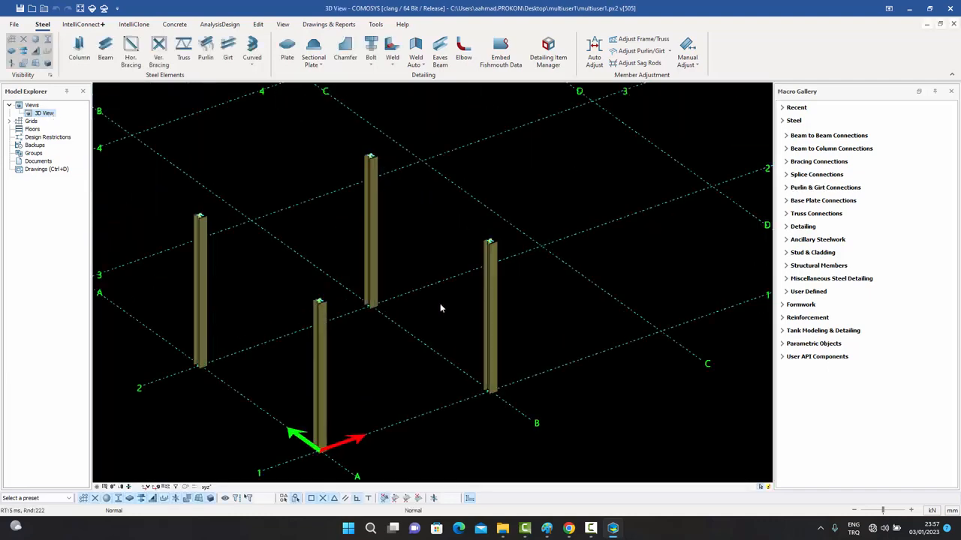
pyautogui.moveTo(438, 303); pyautogui.dragTo(498, 303, button='middle')
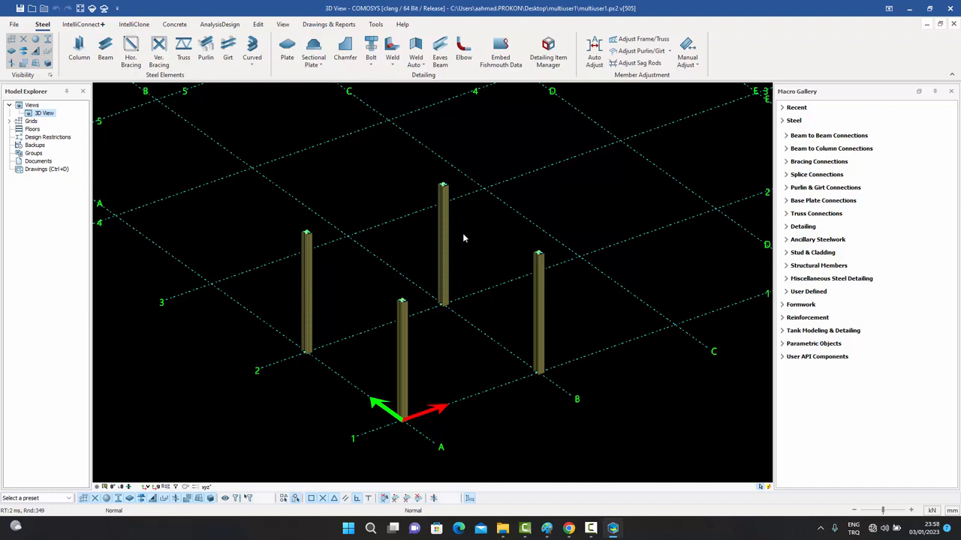
# Draw four beams between the column tops to form a closed rectangular frame.
pyautogui.click(105, 51)
pyautogui.click(306, 233)
pyautogui.click(442, 186)
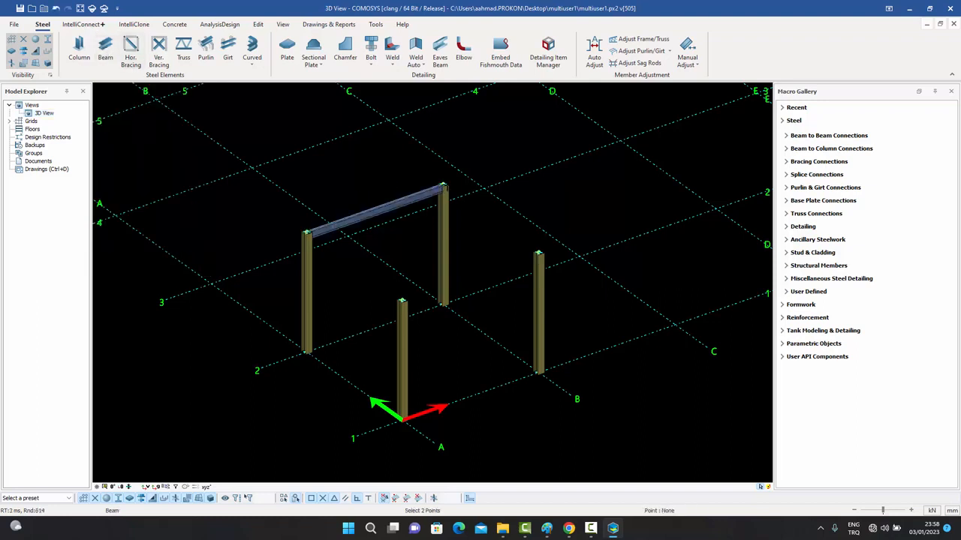
pyautogui.click(538, 253)
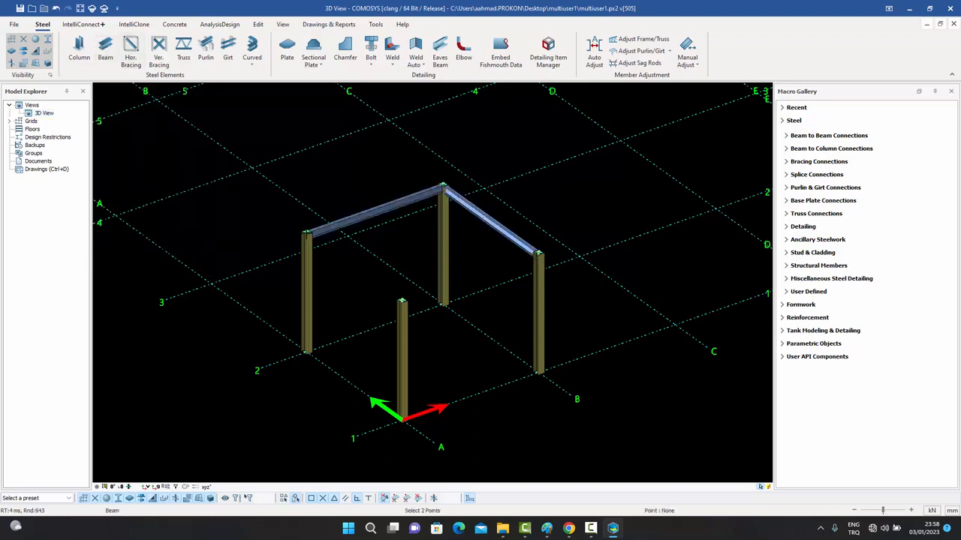
pyautogui.click(403, 302)
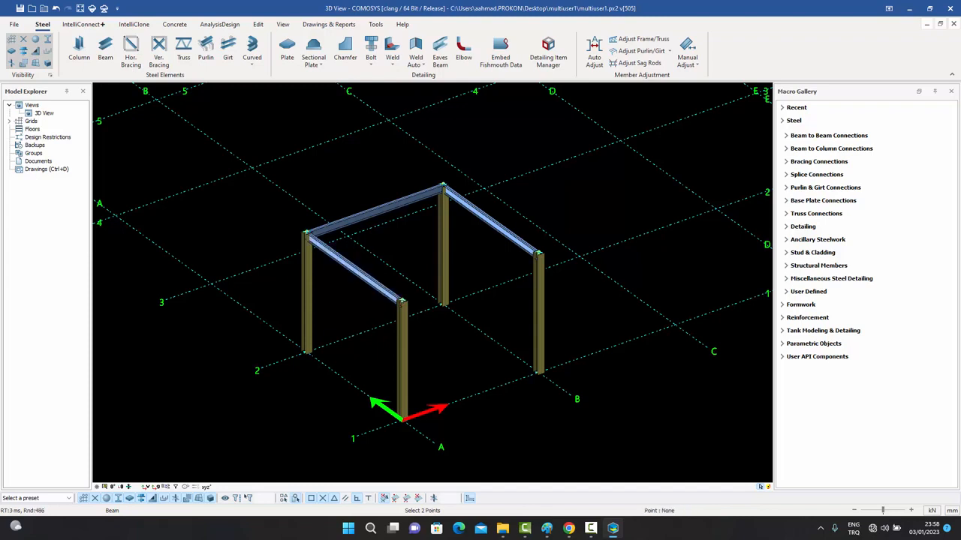
pyautogui.click(402, 302)
pyautogui.click(538, 253)
pyautogui.rightClick(560, 207)
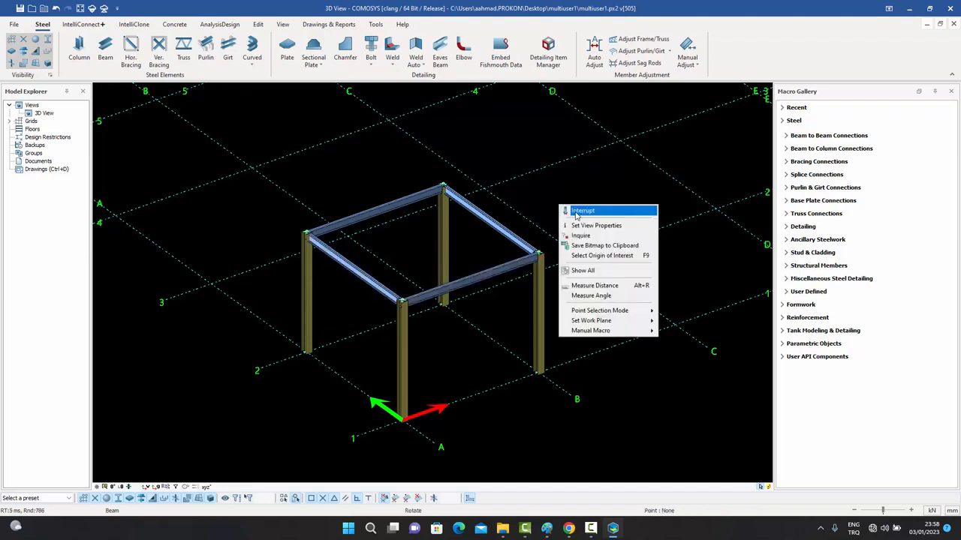
pyautogui.click(576, 211)
# Save the multiuser1.px2 project locally.
pyautogui.scroll(3, 541, 254)
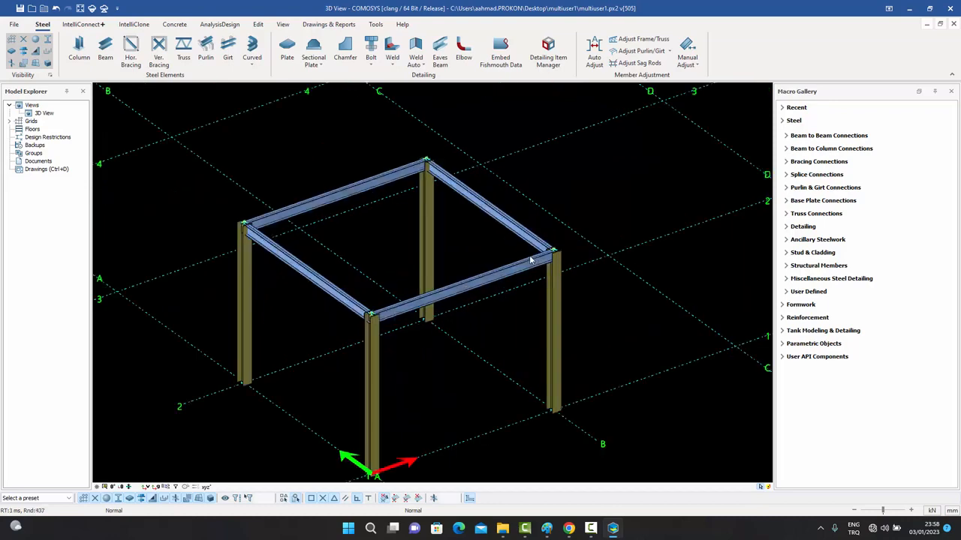
pyautogui.scroll(-1, 530, 260)
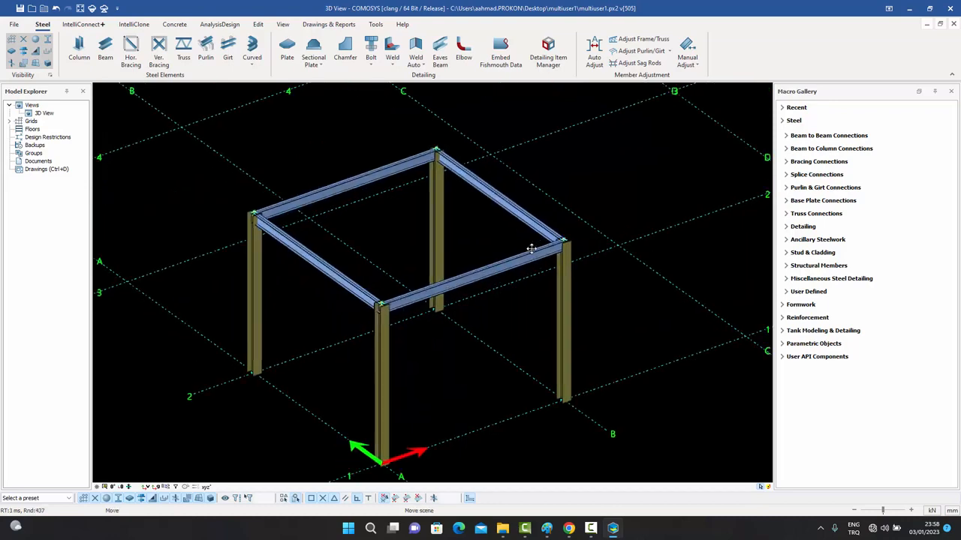
pyautogui.click(20, 9)
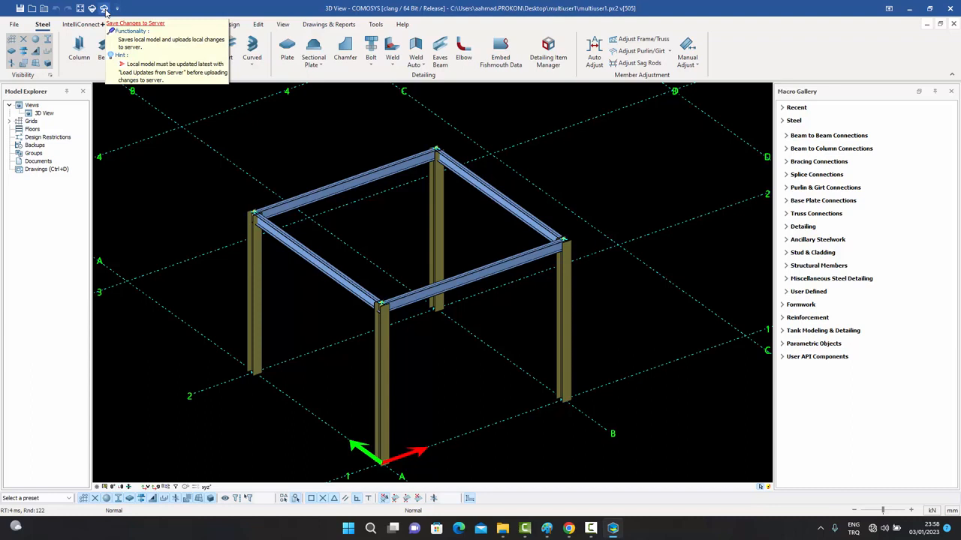
# Save the four-beam changes to the server with tag TT and description D1.
pyautogui.click(104, 9)
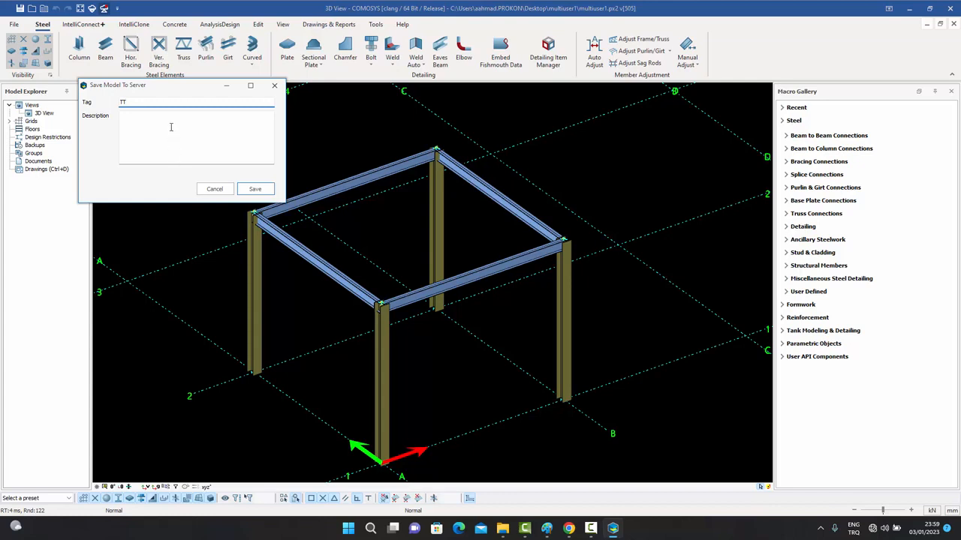
pyautogui.click(170, 126)
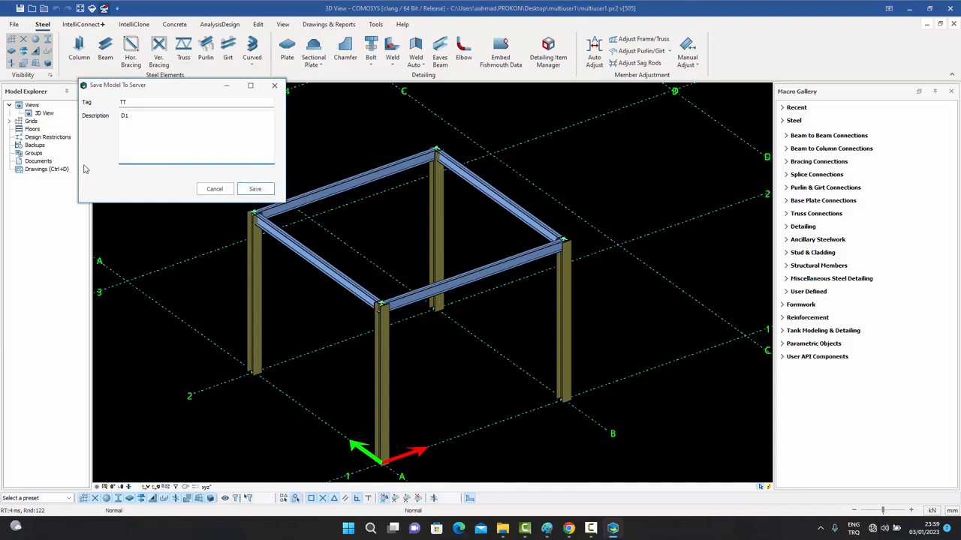
pyautogui.click(254, 190)
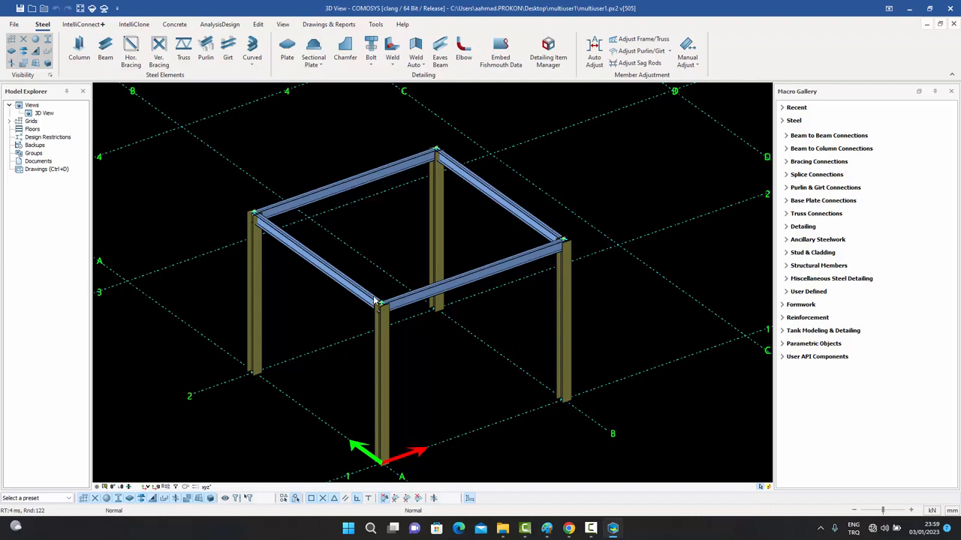
pyautogui.moveTo(370, 292); pyautogui.dragTo(369, 270, button='middle')
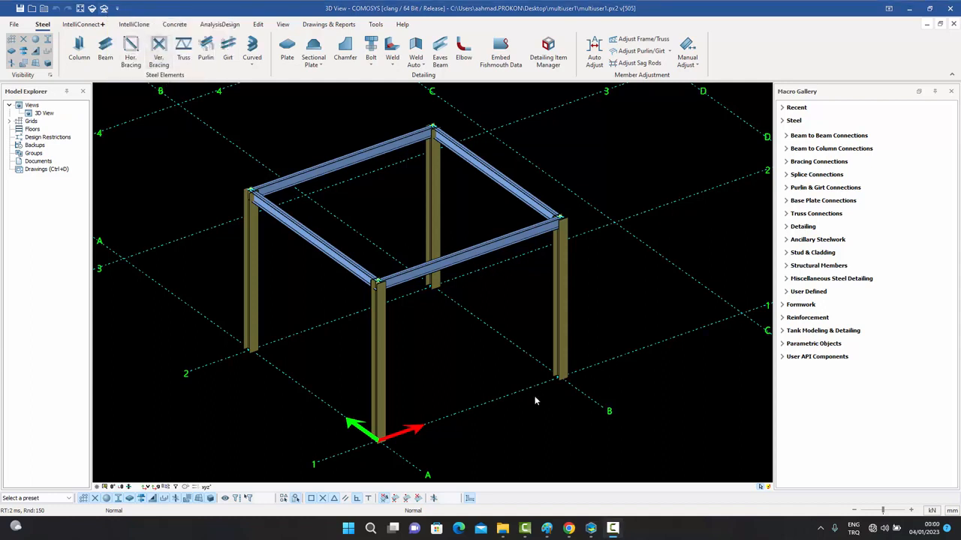
# Close the checked-out multiuser1 project without saving, then relaunch Comosys 4 from the desktop.
pyautogui.click(951, 10)
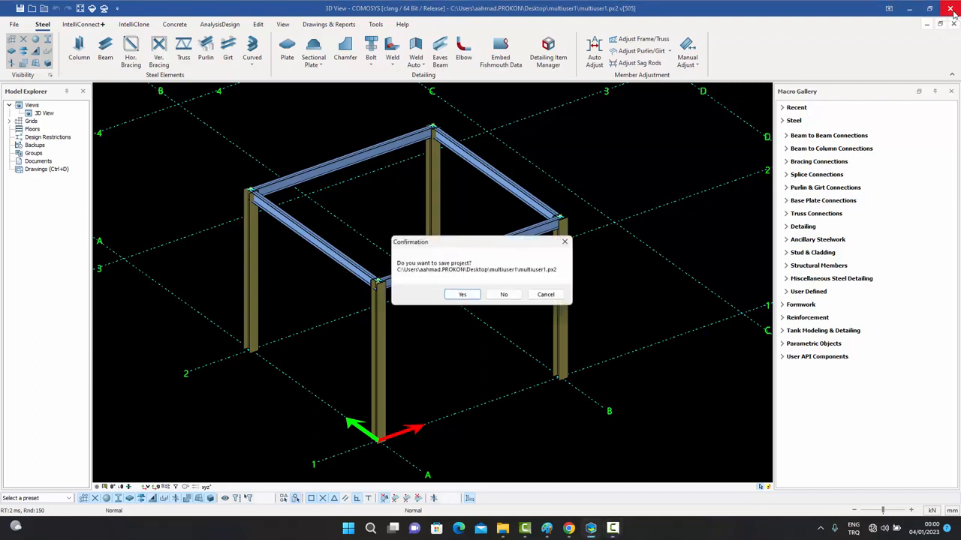
pyautogui.click(504, 296)
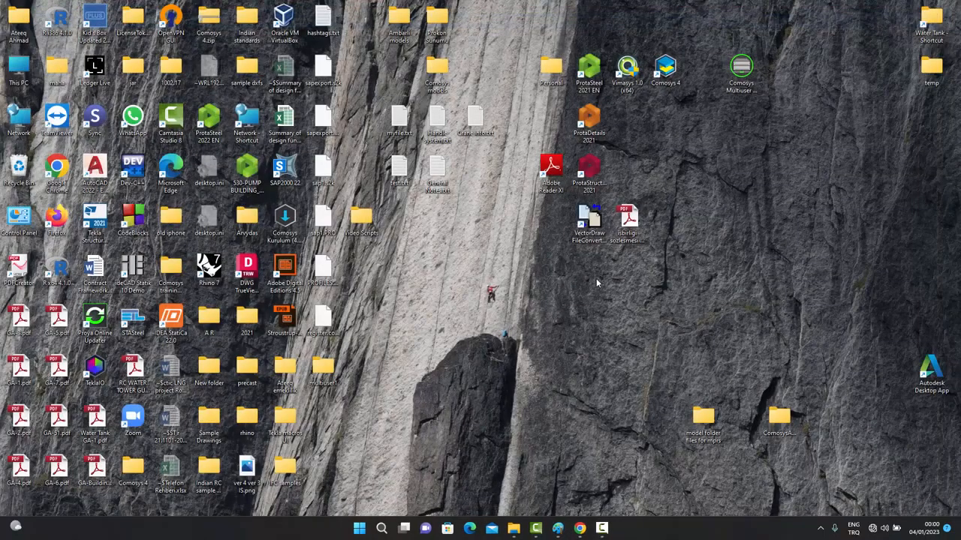
pyautogui.doubleClick(665, 71)
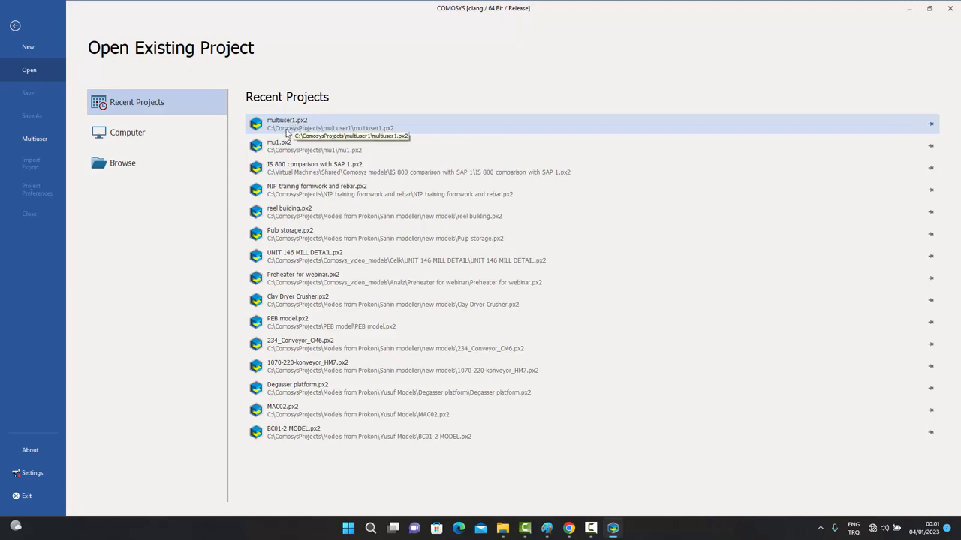
# Open the recent multiuser1.px2 from C:\ComosysProjects, showing only the four columns.
pyautogui.click(342, 130)
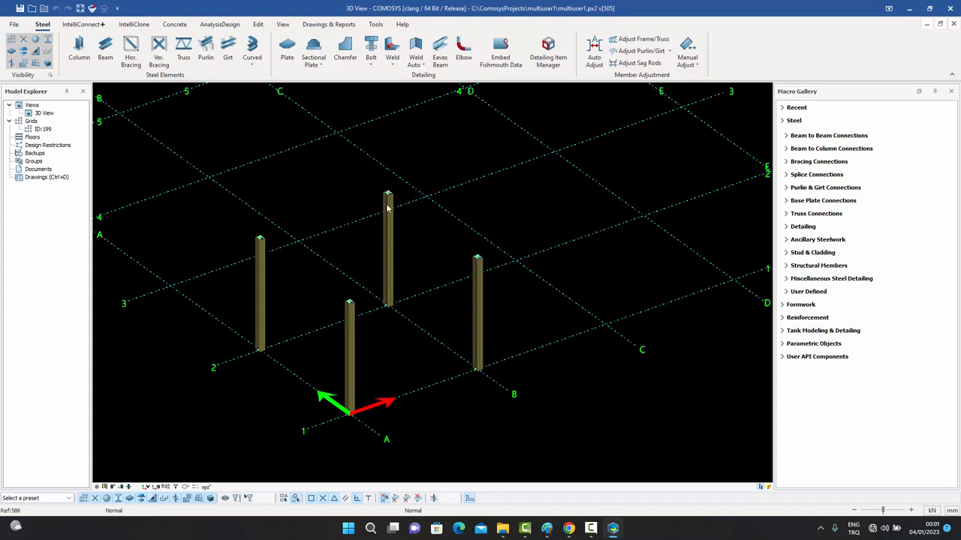
pyautogui.moveTo(503, 238); pyautogui.dragTo(544, 219, button='middle')
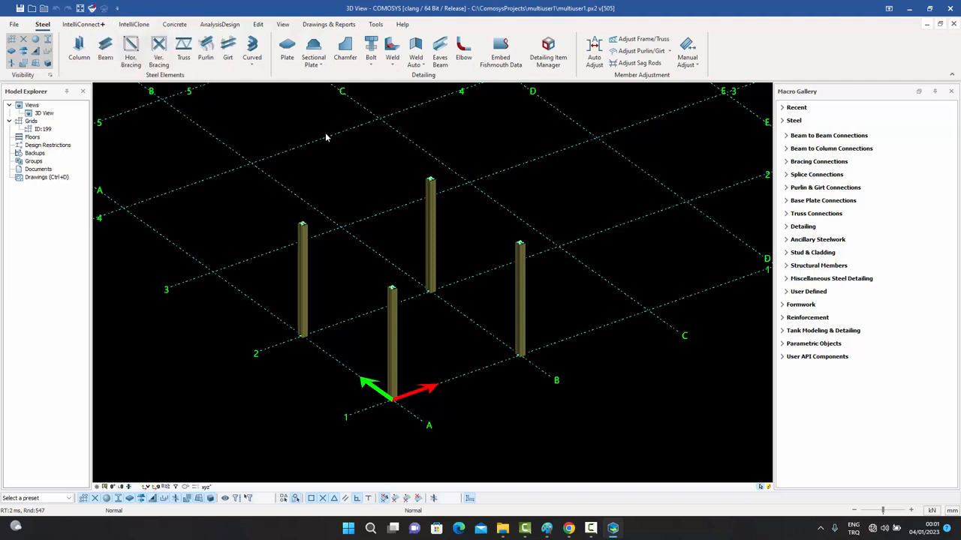
# Load the beam updates from the server into the original multiuser1.px2 and save it.
pyautogui.click(92, 9)
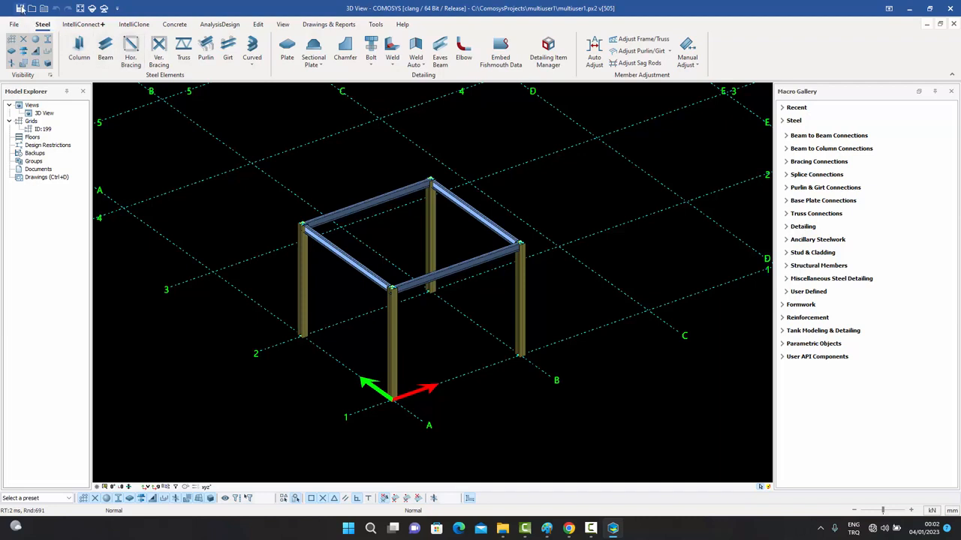
pyautogui.click(21, 8)
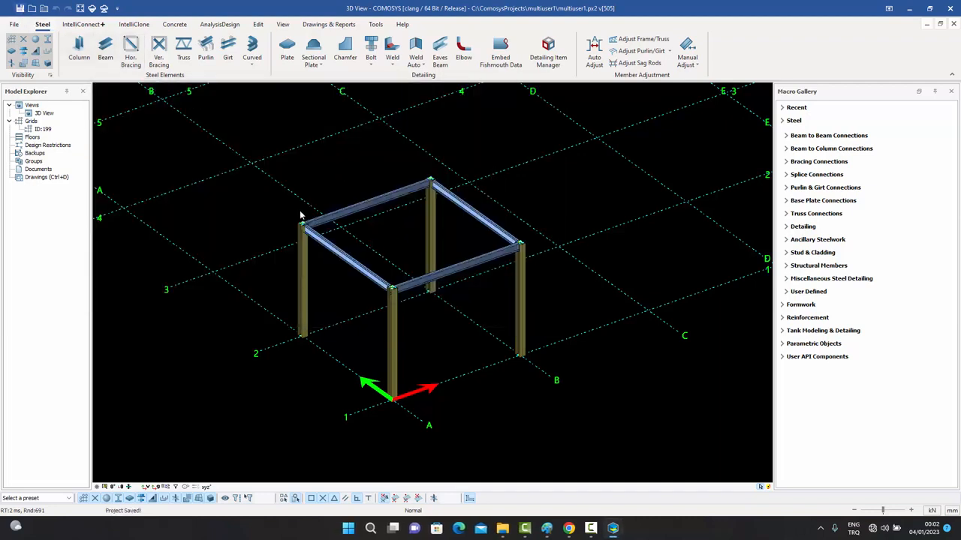
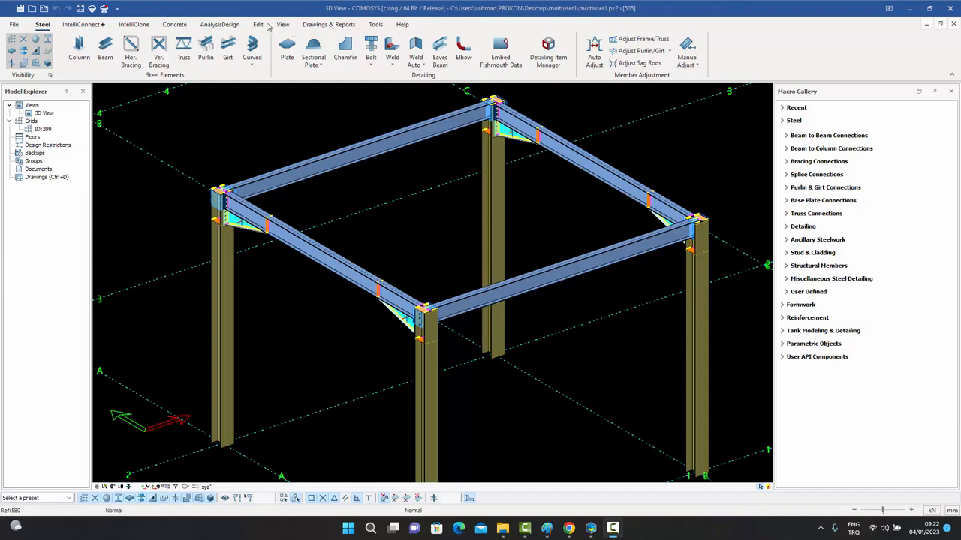
# Split the front beam into two segments at its midpoint.
pyautogui.click(261, 25)
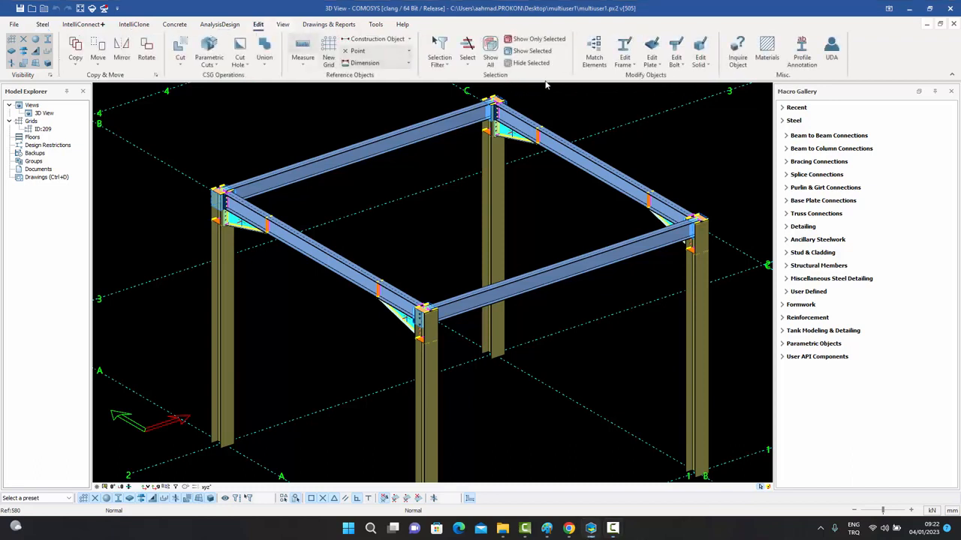
pyautogui.click(634, 67)
pyautogui.click(632, 144)
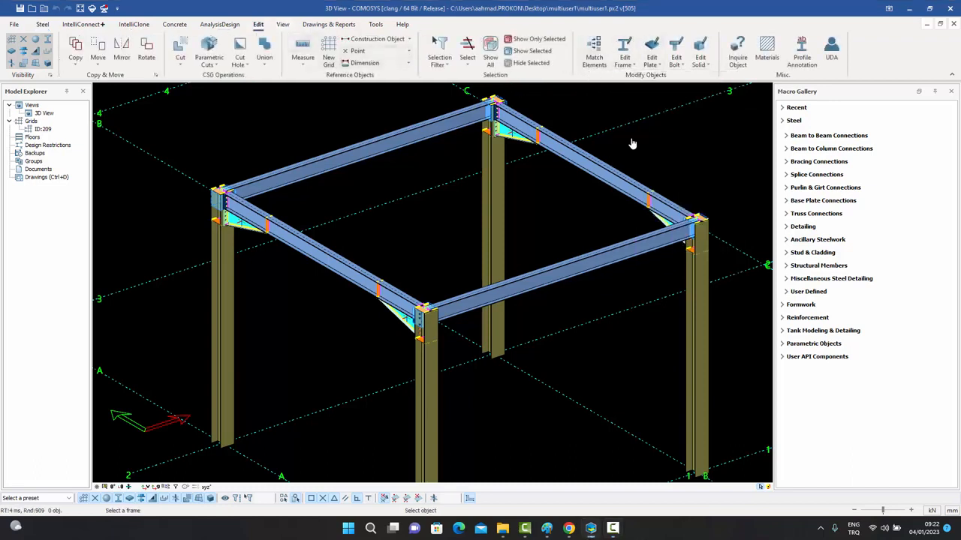
pyautogui.click(582, 261)
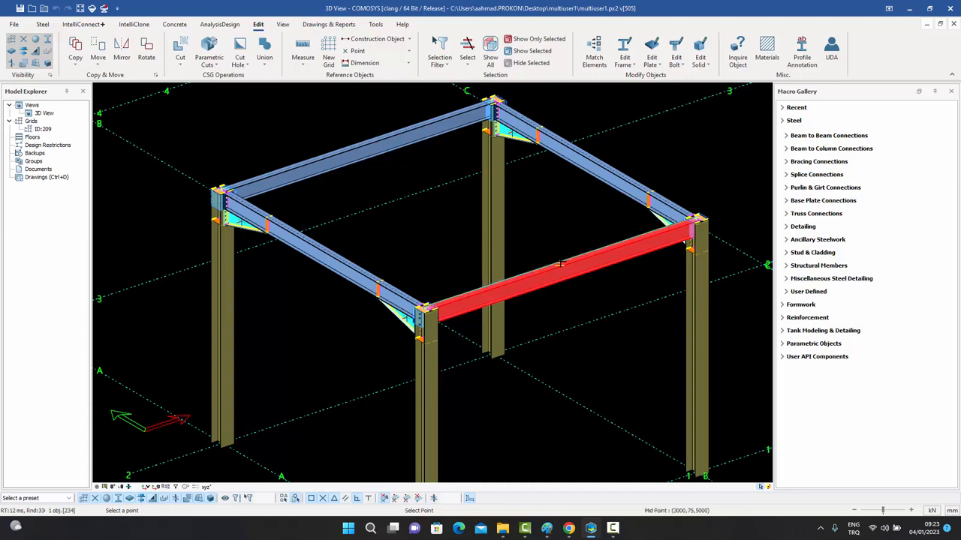
pyautogui.click(561, 262)
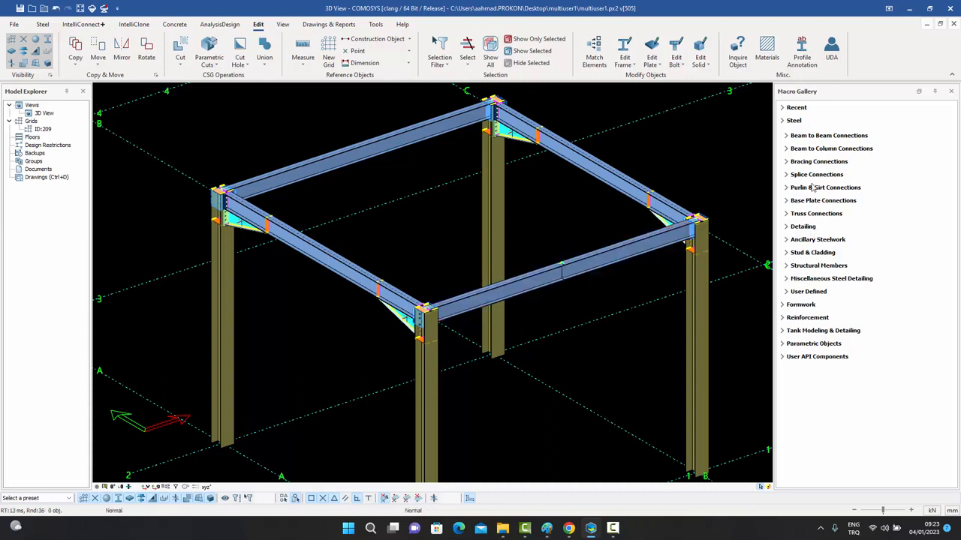
# Join the left and right beam segments with a bolted plate splice and save the project.
pyautogui.click(815, 174)
pyautogui.click(810, 210)
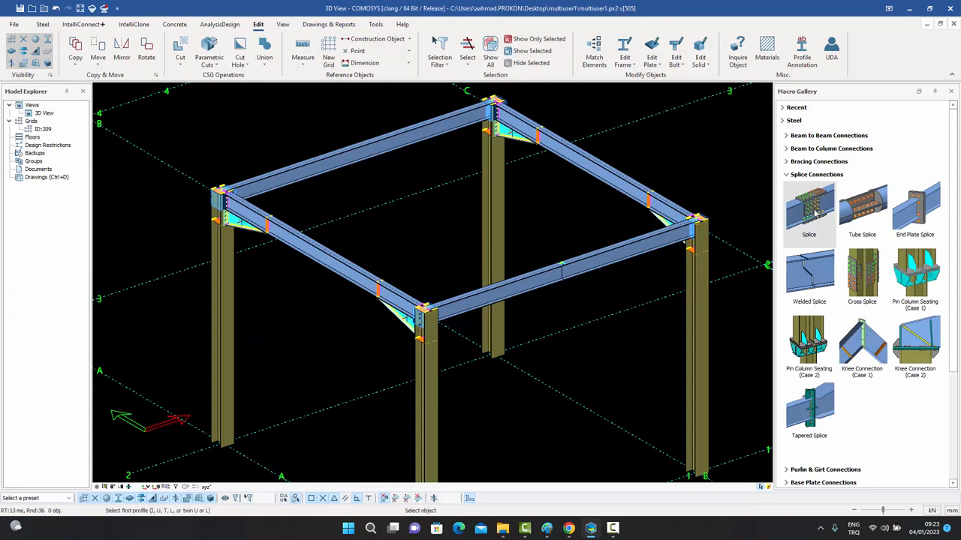
pyautogui.click(542, 280)
pyautogui.click(595, 269)
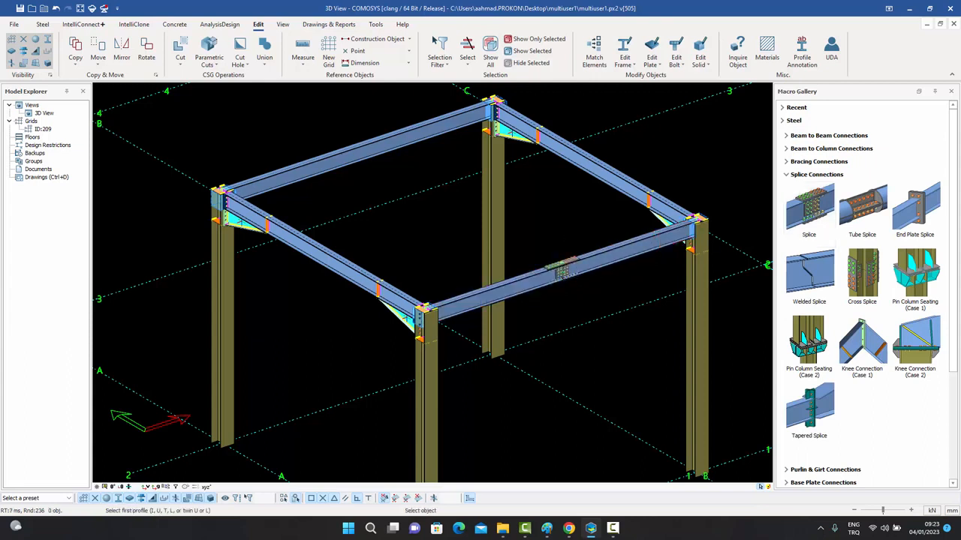
pyautogui.press('Escape')
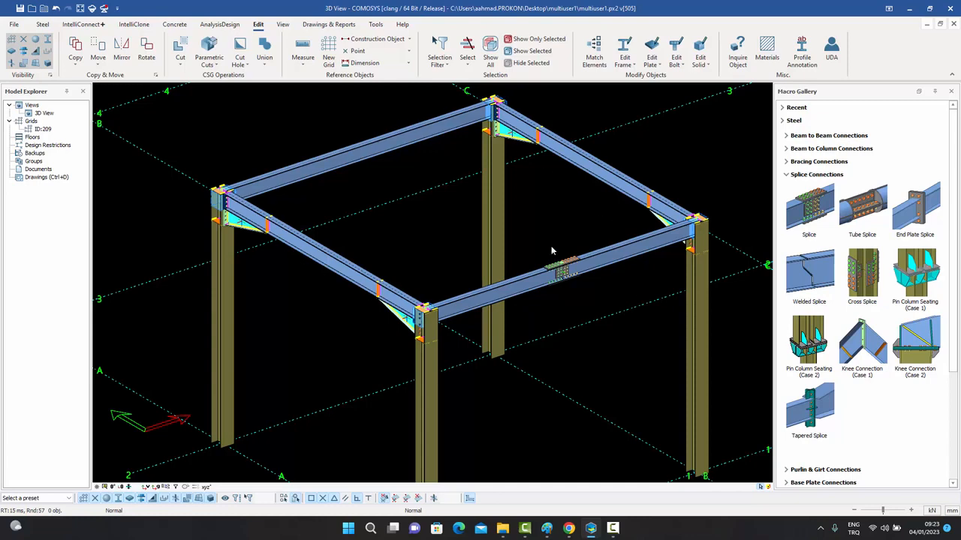
pyautogui.click(20, 9)
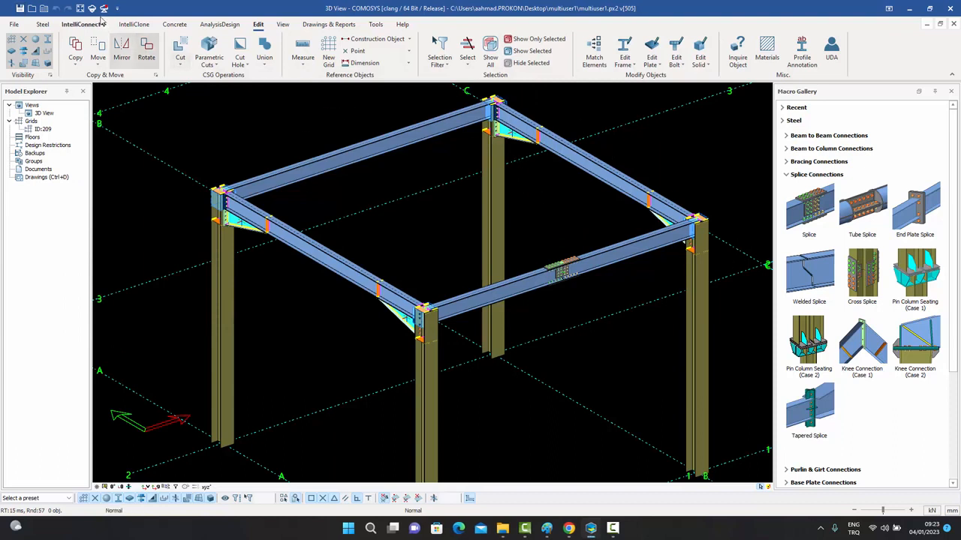
# Save the model changes to the server with tag 'T' and description 'D'.
pyautogui.click(104, 10)
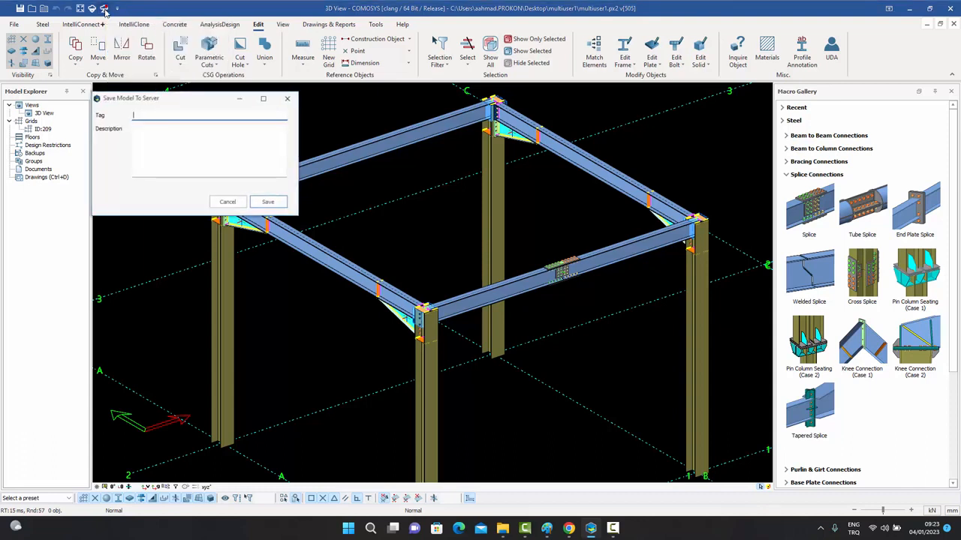
pyautogui.write('T')
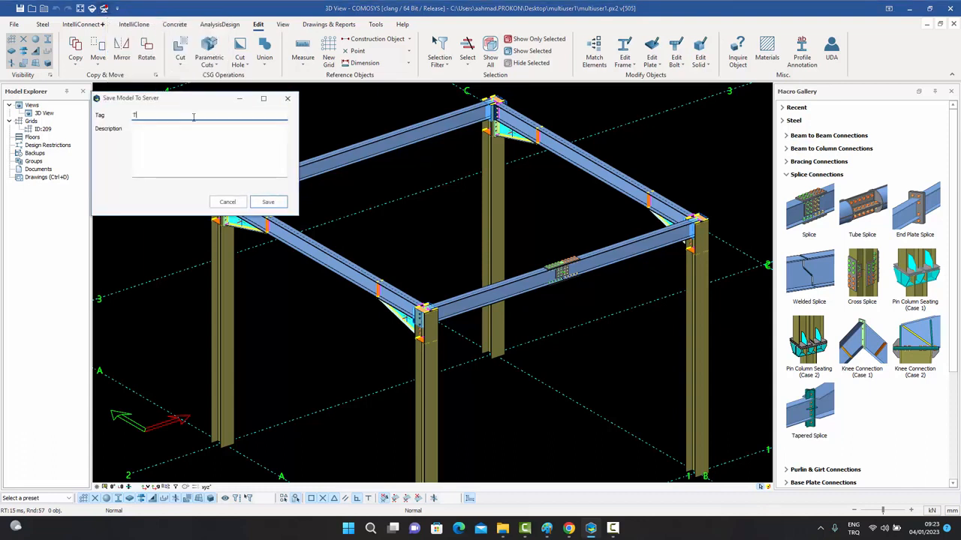
pyautogui.click(162, 130)
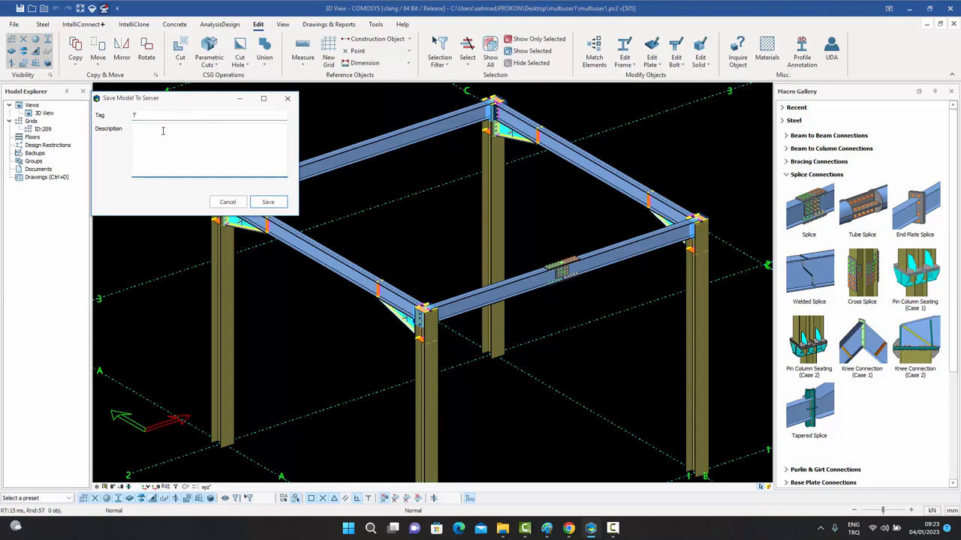
pyautogui.write('D1')
pyautogui.click(269, 204)
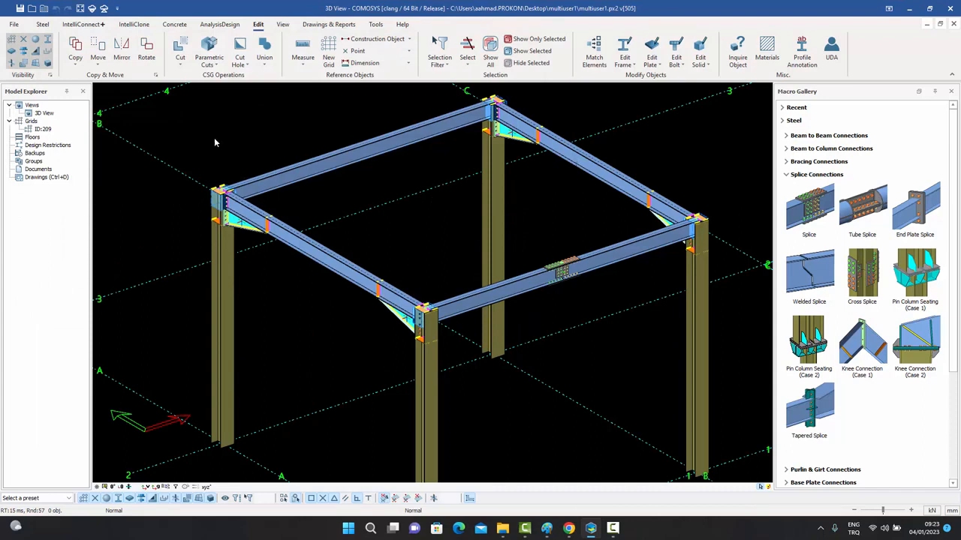
# Save the first user's project, close it without saving again, and relaunch Comosys 4.
pyautogui.click(19, 9)
pyautogui.click(951, 8)
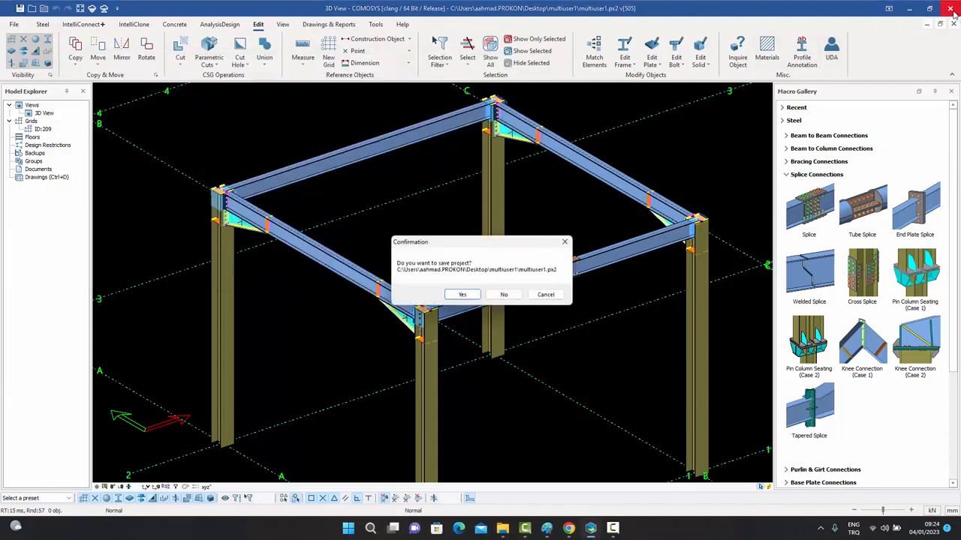
pyautogui.click(504, 294)
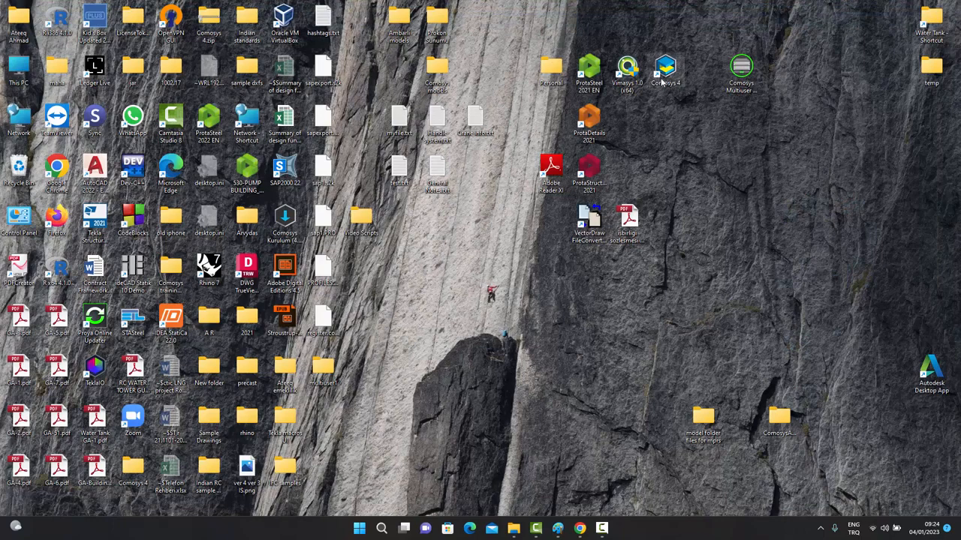
pyautogui.doubleClick(665, 75)
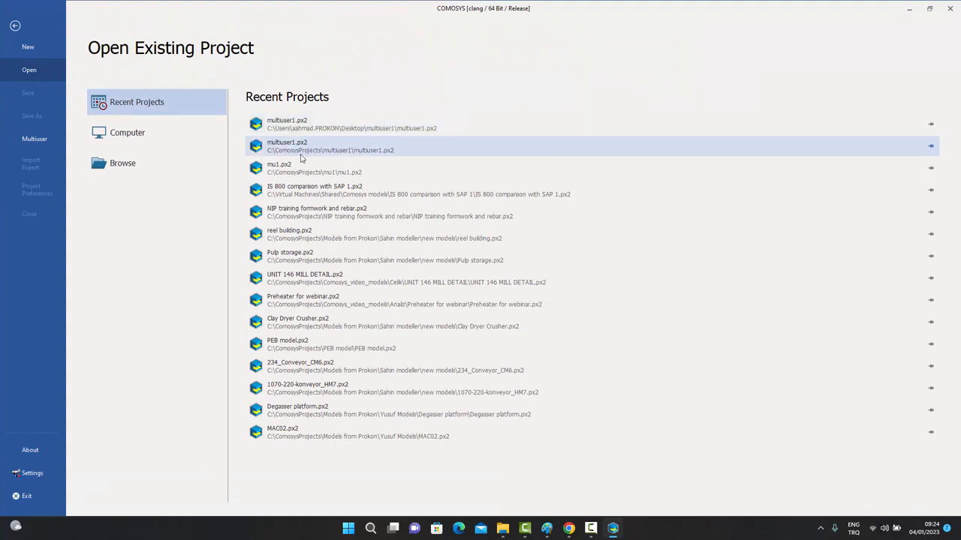
# Open the multiuser1.px2 copy in C:\ComosysProjects\multiuser1 from Recent Projects.
pyautogui.click(342, 154)
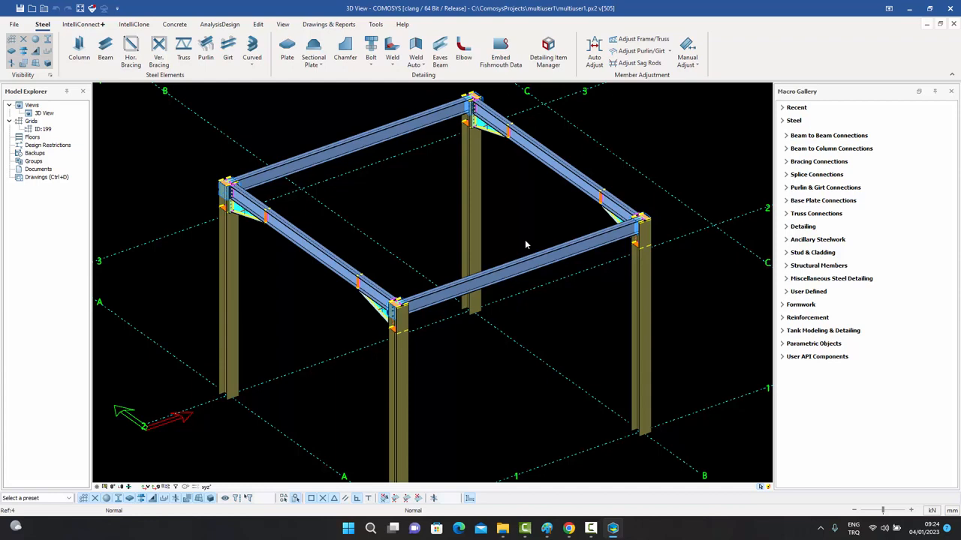
# Load updates from the server, then zoom in to check the midspan beam splice.
pyautogui.click(92, 9)
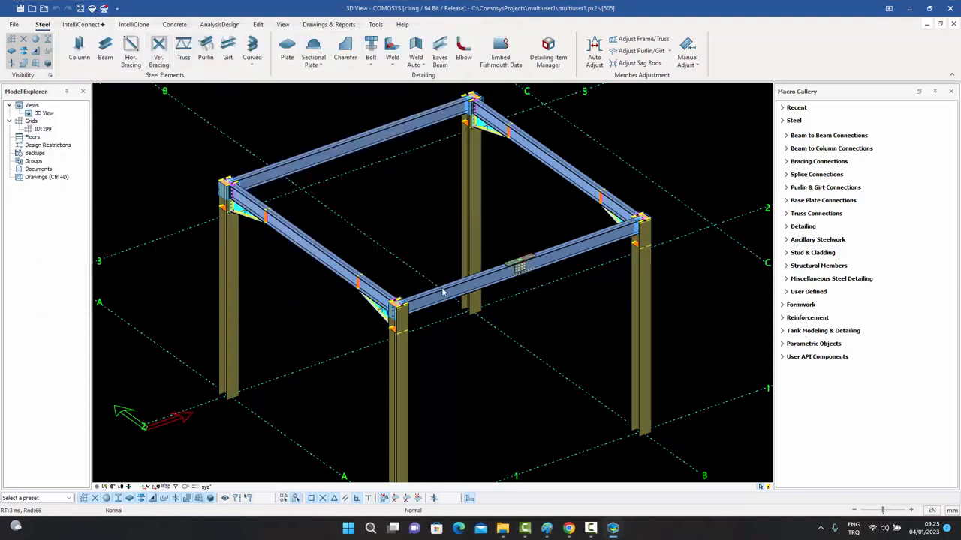
pyautogui.scroll(6, 499, 299)
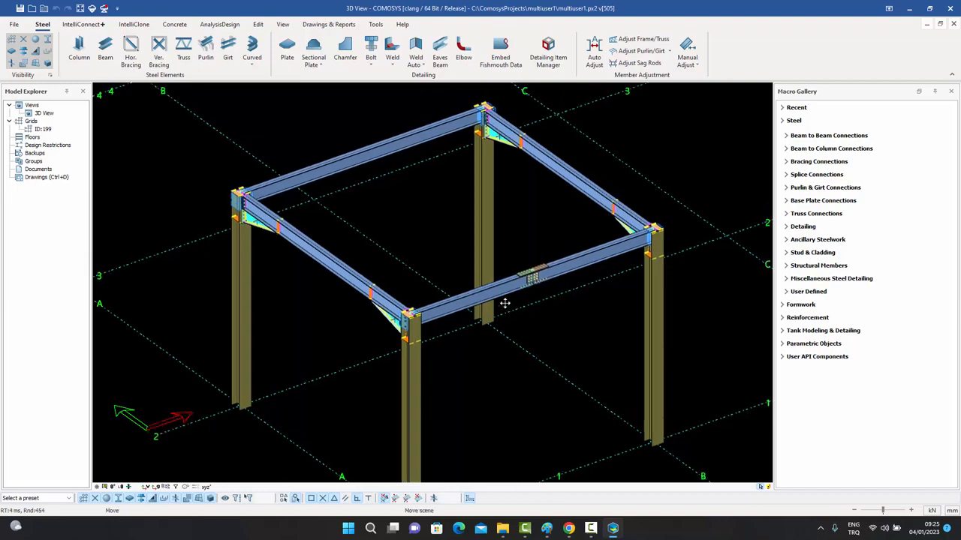
pyautogui.scroll(4, 535, 284)
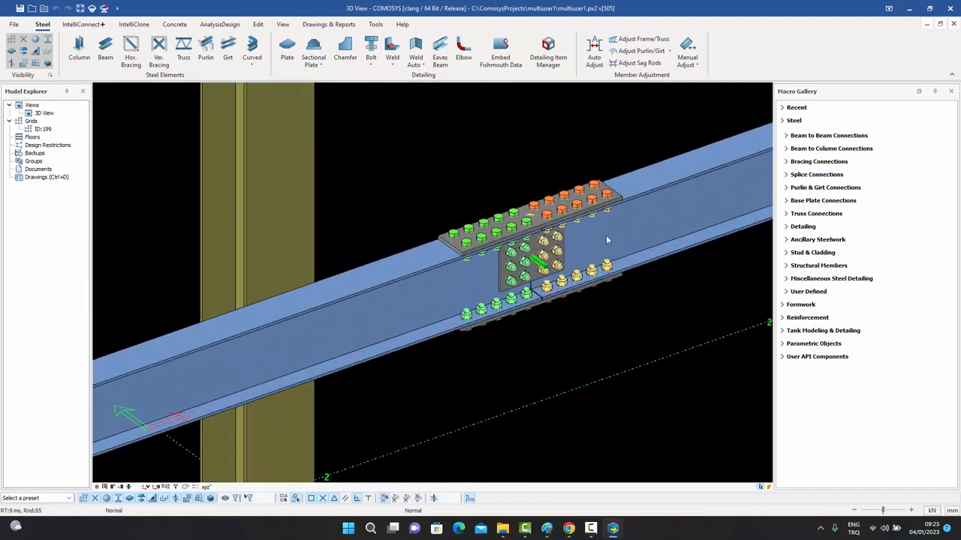
pyautogui.scroll(-8, 399, 282)
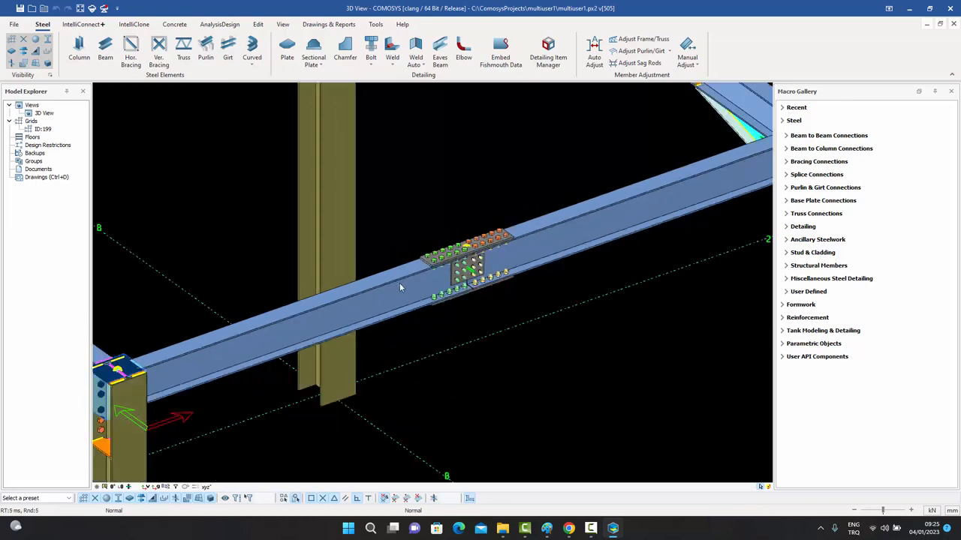
pyautogui.moveTo(400, 286); pyautogui.dragTo(469, 314, button='middle')
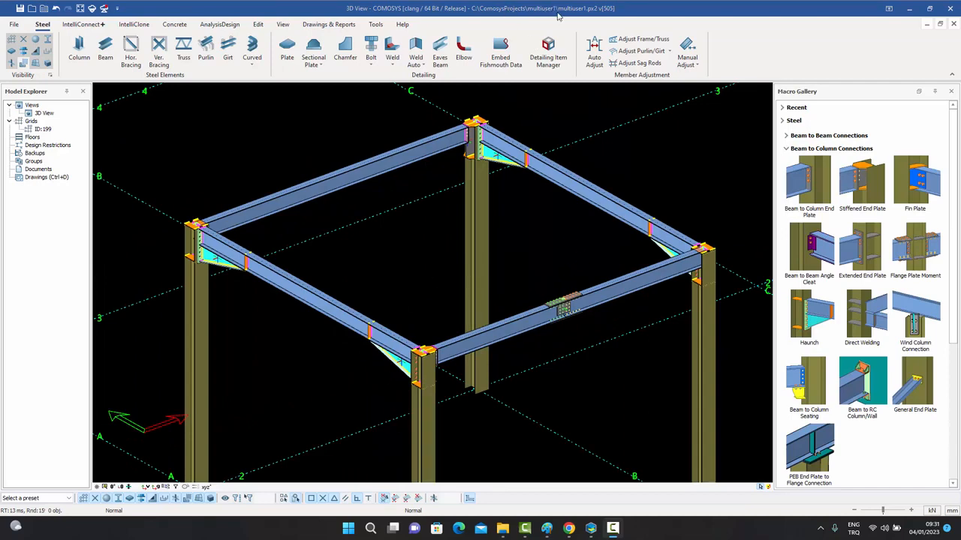
pyautogui.scroll(3, 492, 136)
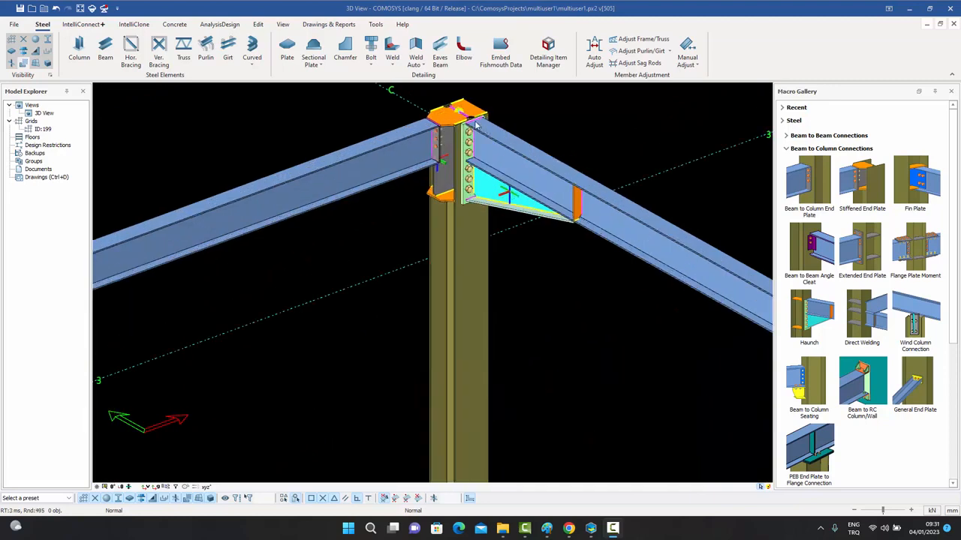
pyautogui.scroll(2, 475, 139)
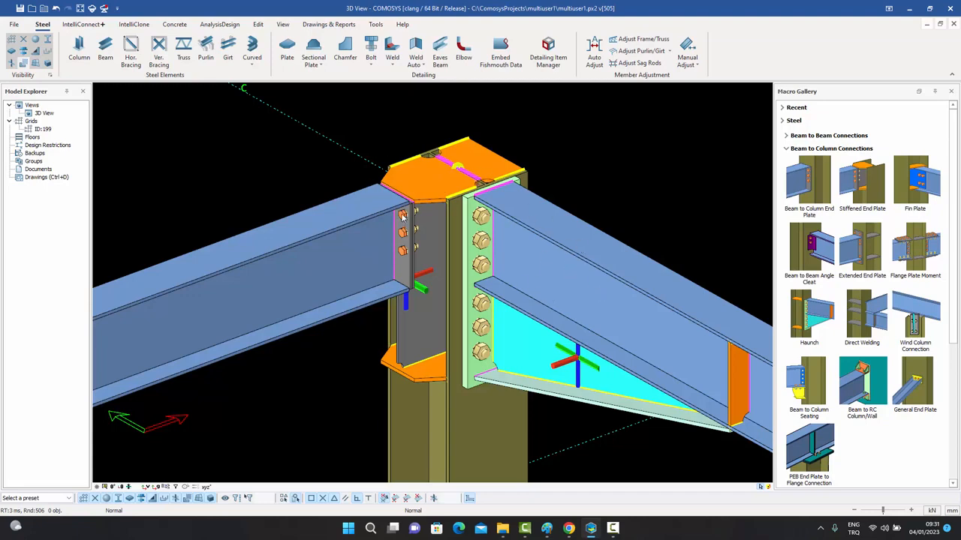
pyautogui.scroll(1, 439, 205)
pyautogui.scroll(-2, 439, 204)
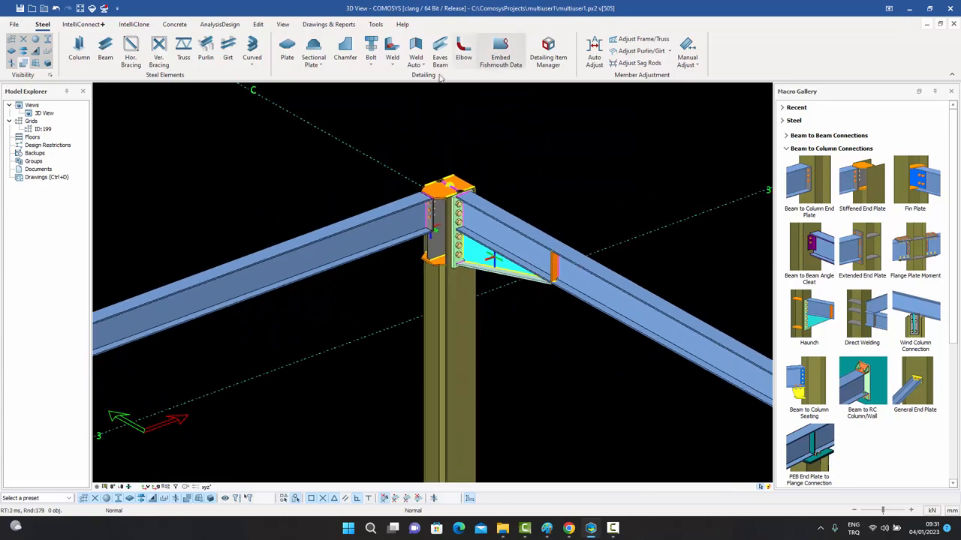
pyautogui.scroll(-5, 361, 210)
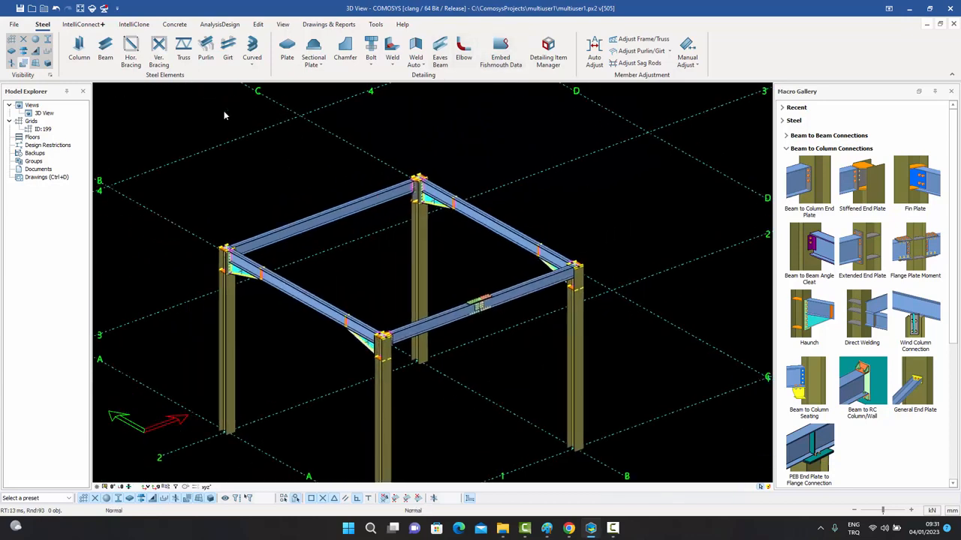
pyautogui.click(20, 8)
pyautogui.scroll(6, 420, 184)
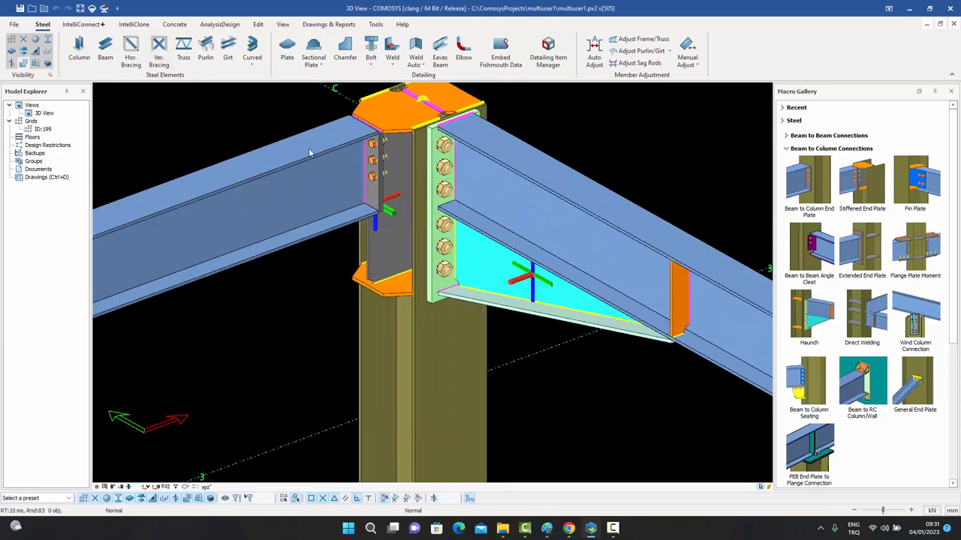
pyautogui.scroll(-10, 422, 142)
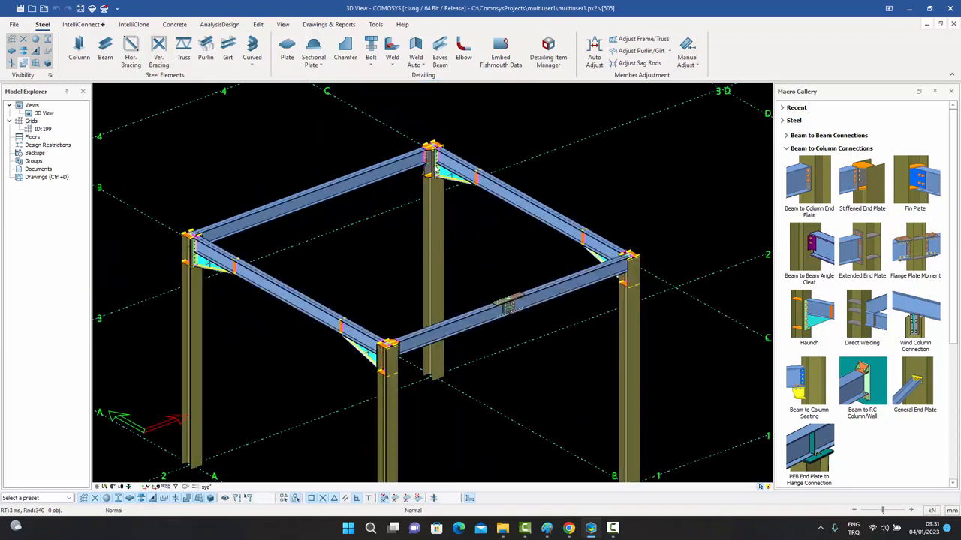
pyautogui.scroll(10, 361, 363)
pyautogui.click(307, 396)
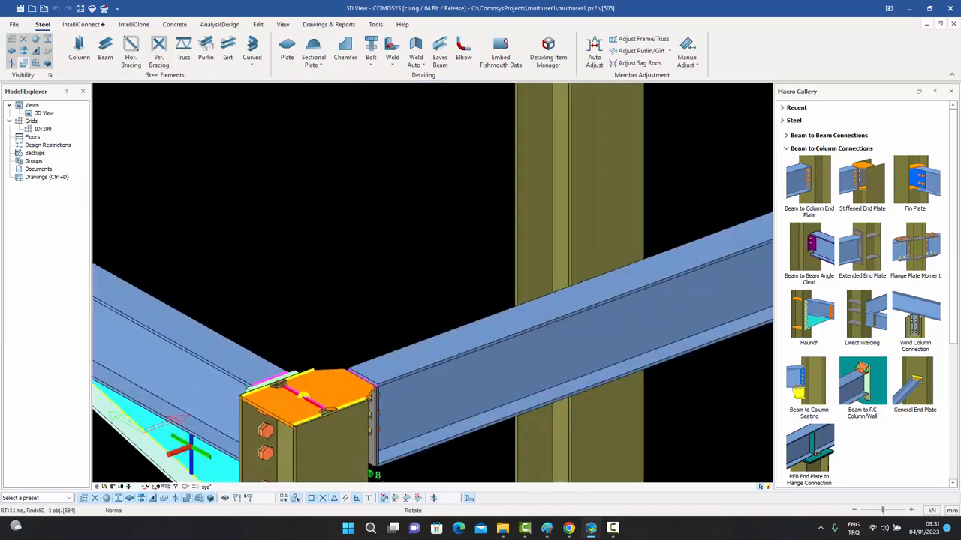
pyautogui.moveTo(306, 397); pyautogui.dragTo(362, 242, button='middle')
pyautogui.scroll(-4, 301, 379)
pyautogui.scroll(4, 309, 296)
pyautogui.scroll(-10, 314, 315)
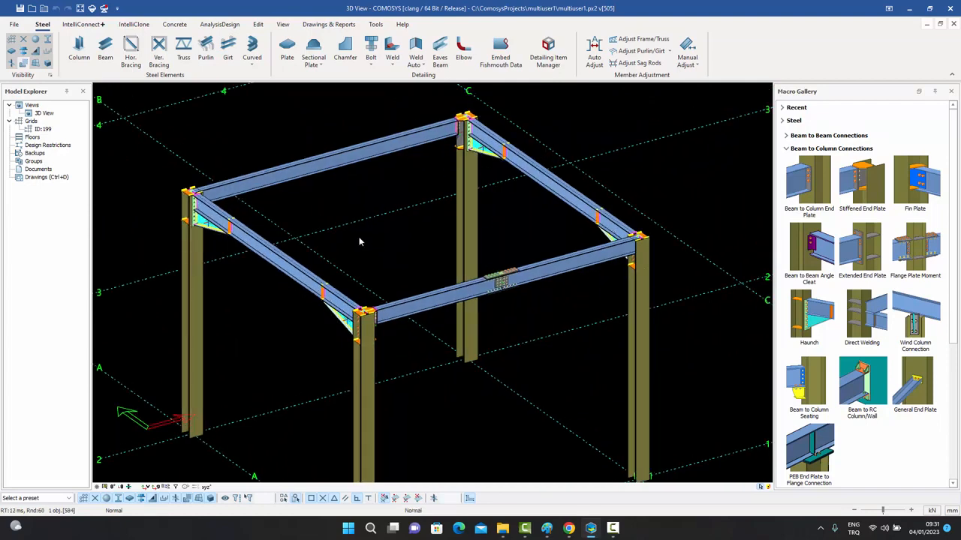
# Save the model to the server with tag 't' and description 'd'.
pyautogui.click(104, 12)
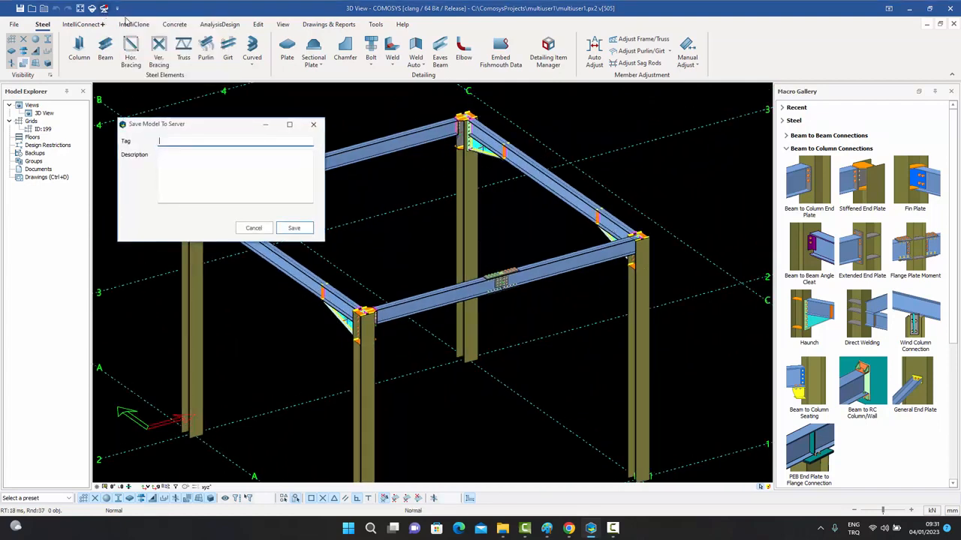
pyautogui.write('t')
pyautogui.click(211, 160)
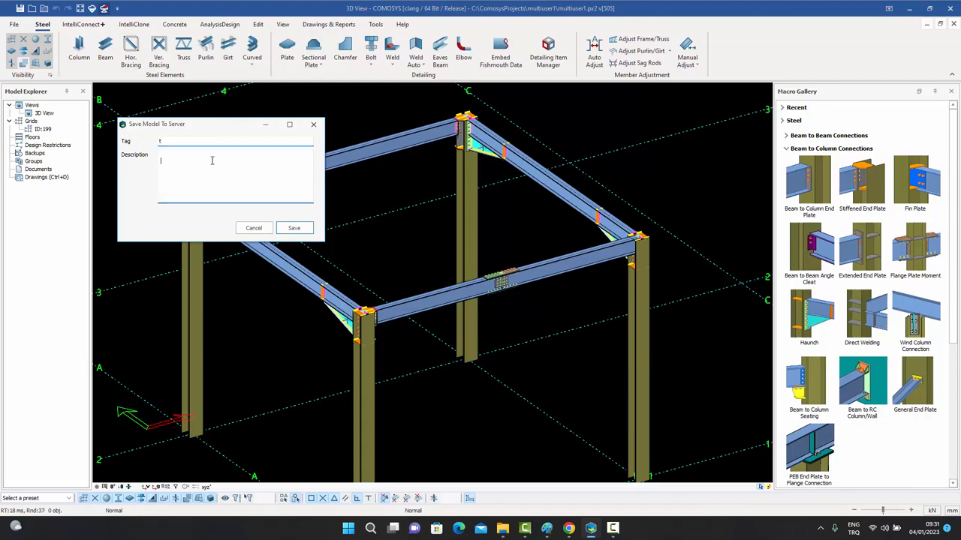
pyautogui.write('d')
pyautogui.click(294, 230)
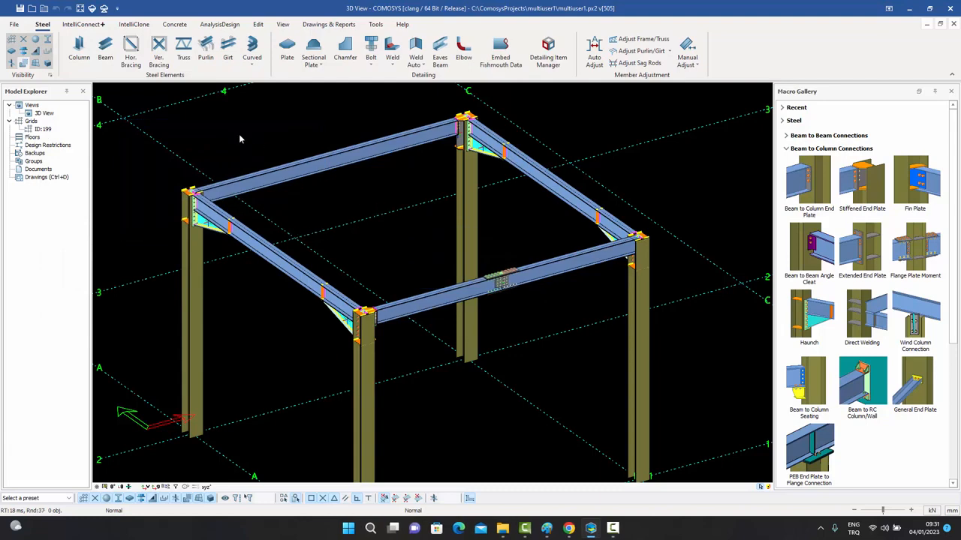
# Save the project locally and close Comosys, confirming the save.
pyautogui.click(20, 9)
pyautogui.click(950, 9)
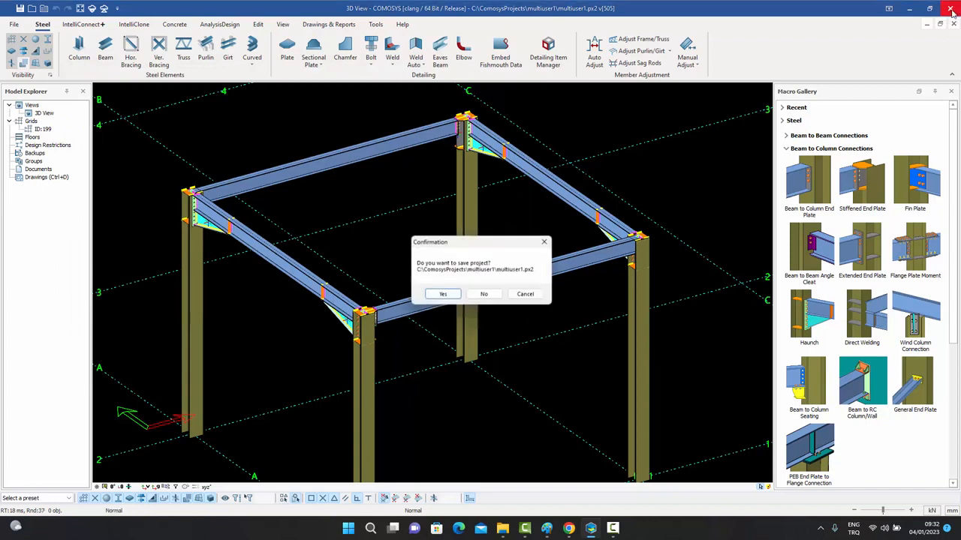
pyautogui.click(444, 295)
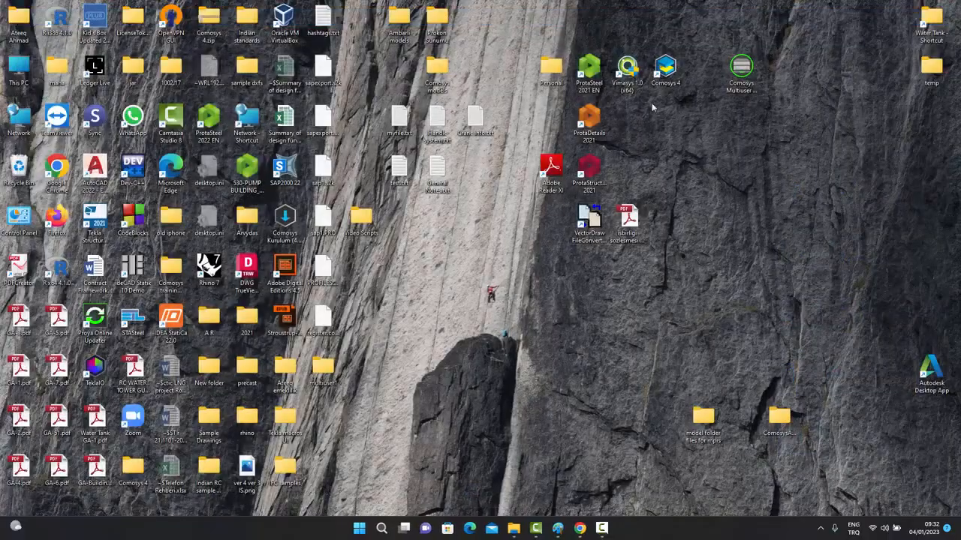
# Launch Comosys 4 from its desktop shortcut.
pyautogui.doubleClick(663, 74)
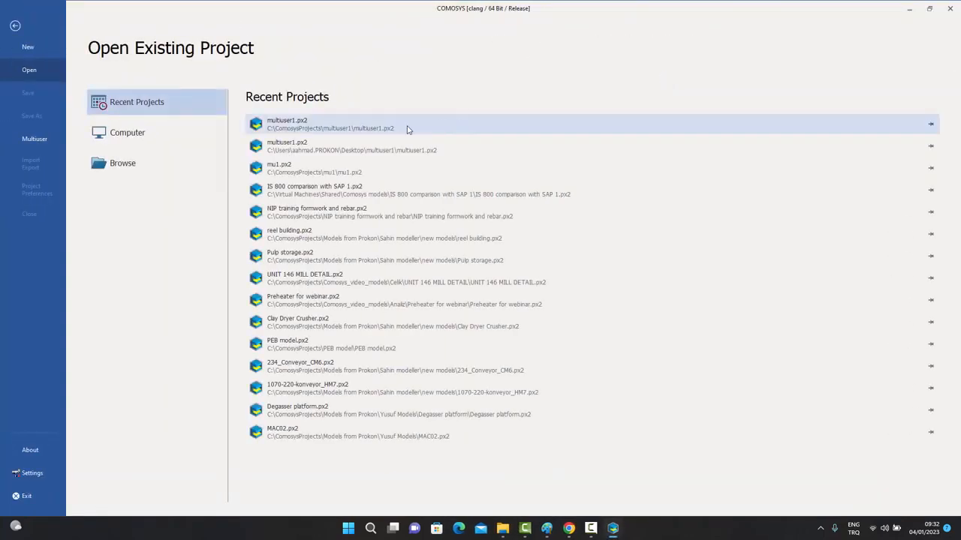
# Open the Desktop copy of multiuser1.px2 and adjust the view of the four-column frame.
pyautogui.click(349, 151)
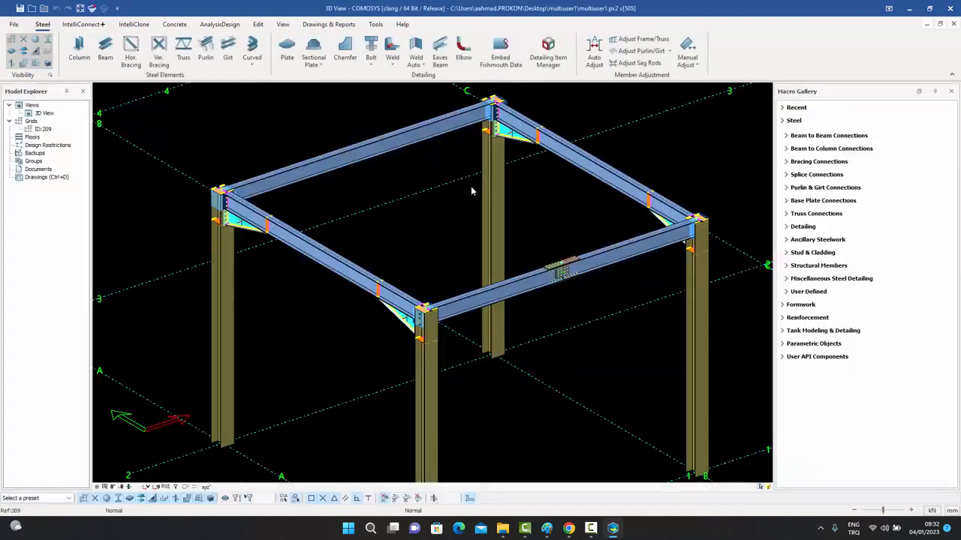
pyautogui.scroll(5, 501, 95)
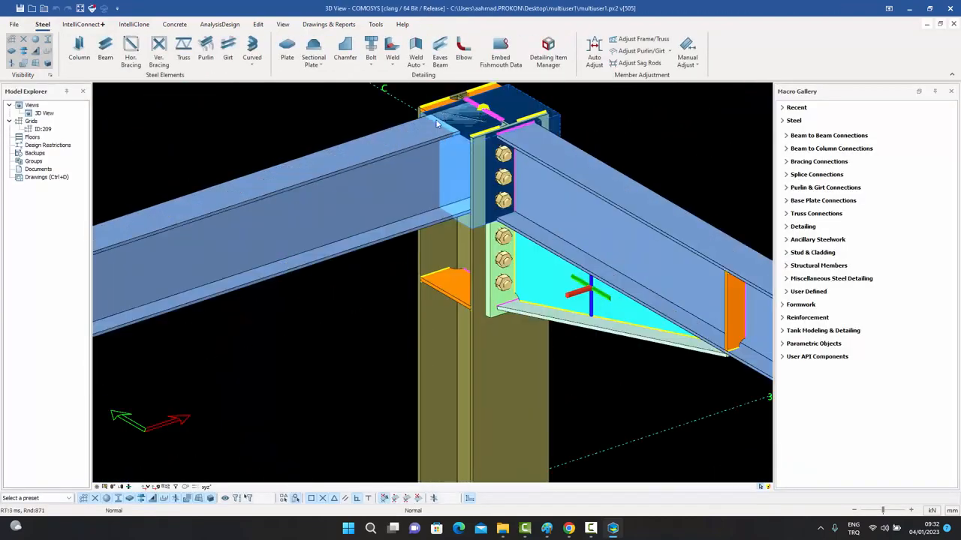
pyautogui.scroll(-6, 473, 156)
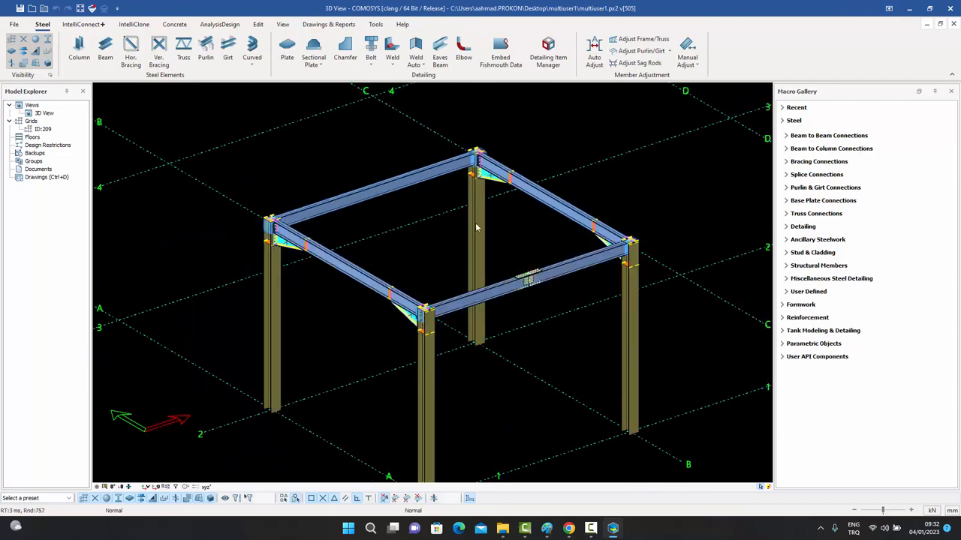
pyautogui.moveTo(453, 239); pyautogui.dragTo(450, 256, button='middle')
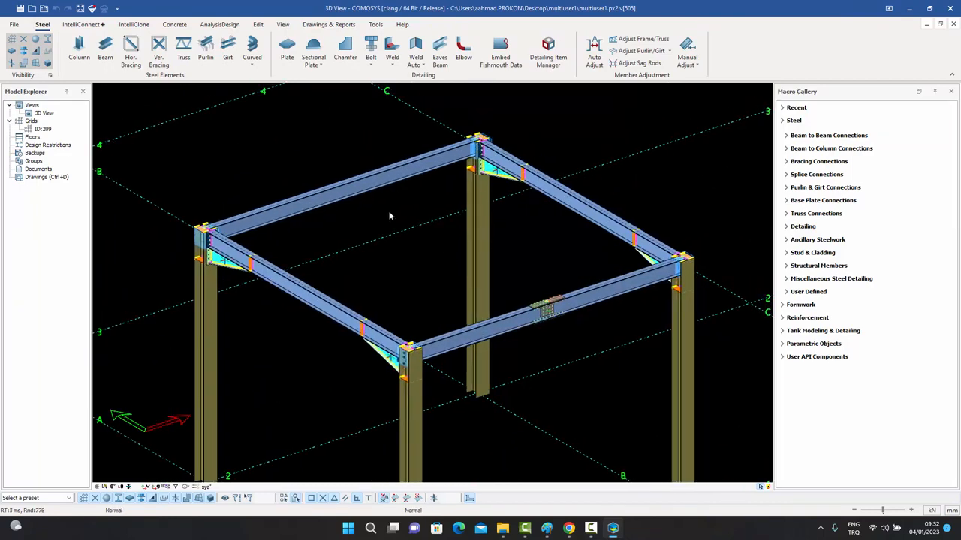
# Load the server's updates into the Desktop copy and inspect the frame joints and roof.
pyautogui.click(93, 10)
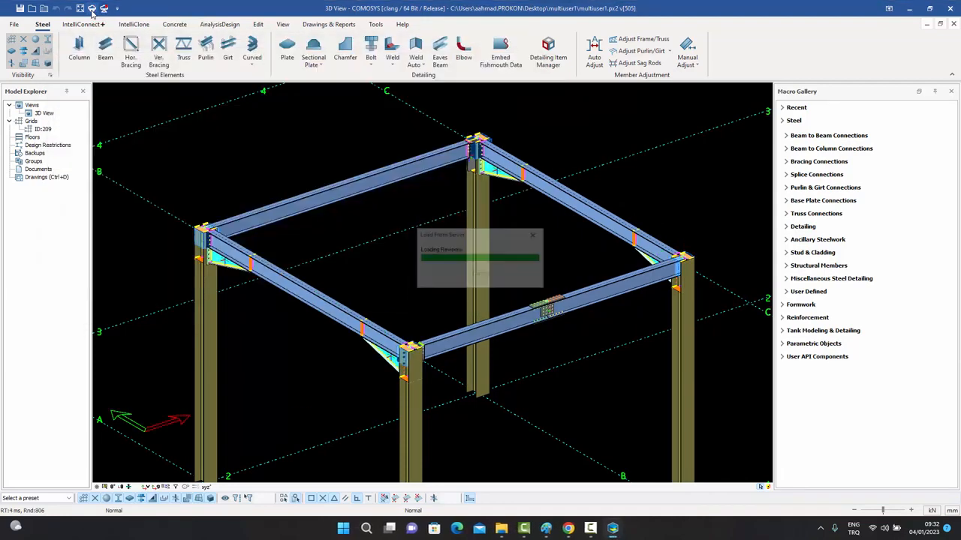
pyautogui.scroll(5, 473, 165)
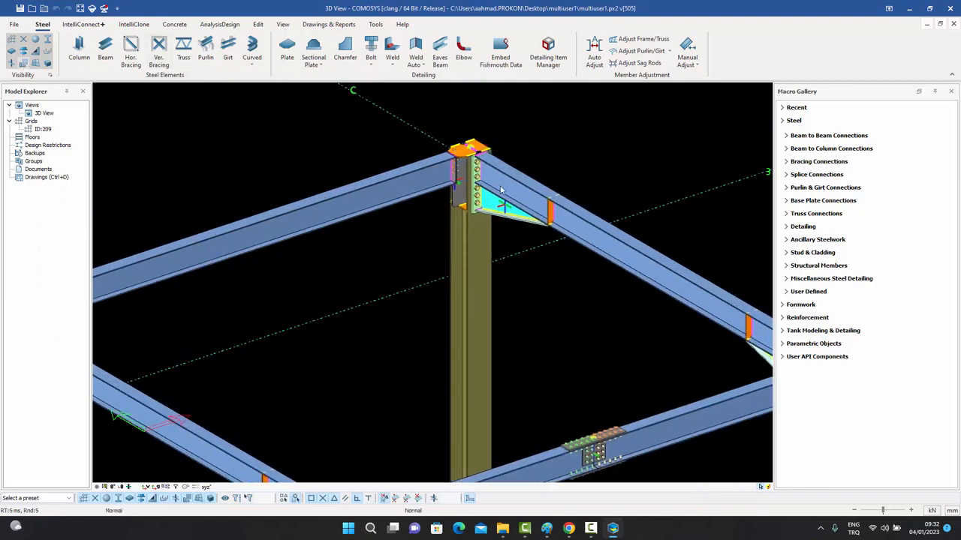
pyautogui.scroll(3, 464, 150)
pyautogui.scroll(2, 463, 150)
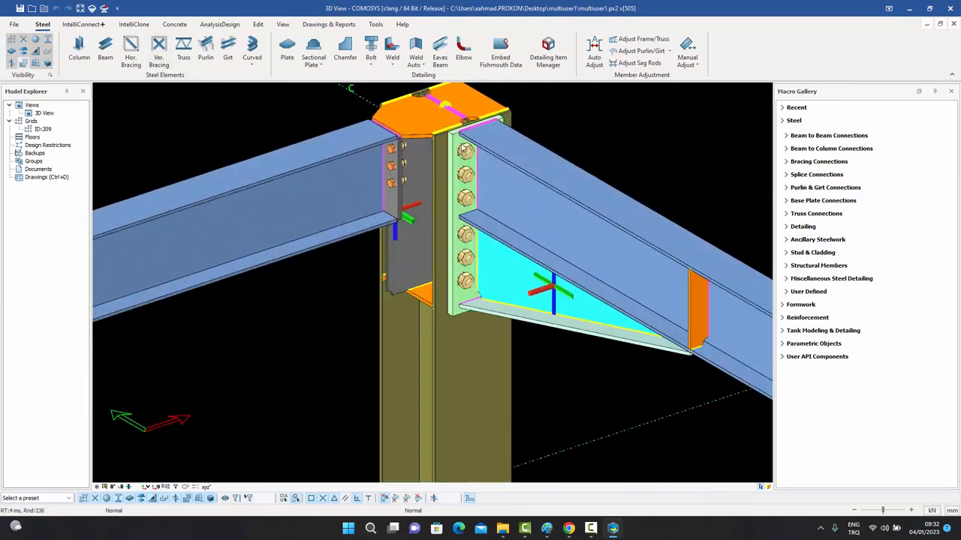
pyautogui.scroll(-8, 462, 148)
pyautogui.moveTo(483, 228); pyautogui.dragTo(432, 233, button='middle')
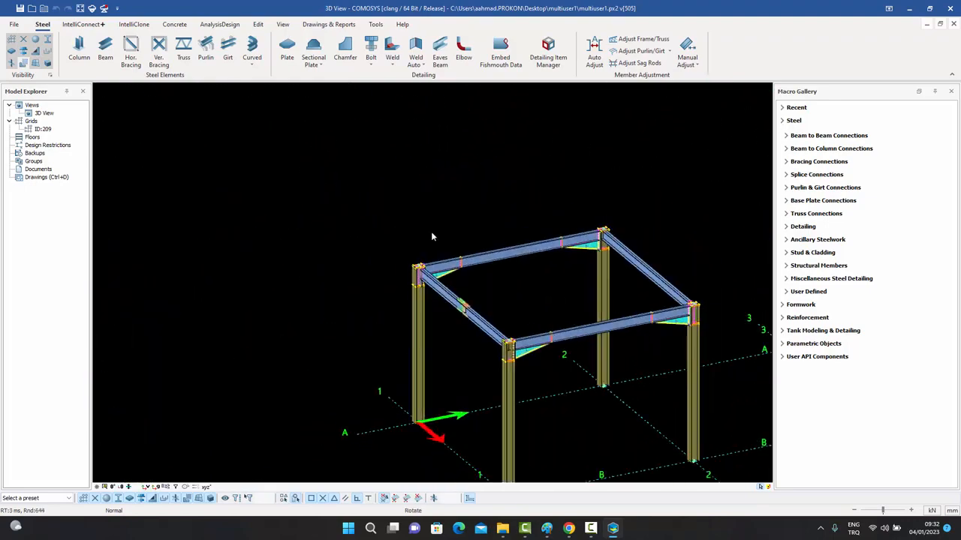
pyautogui.scroll(8, 418, 272)
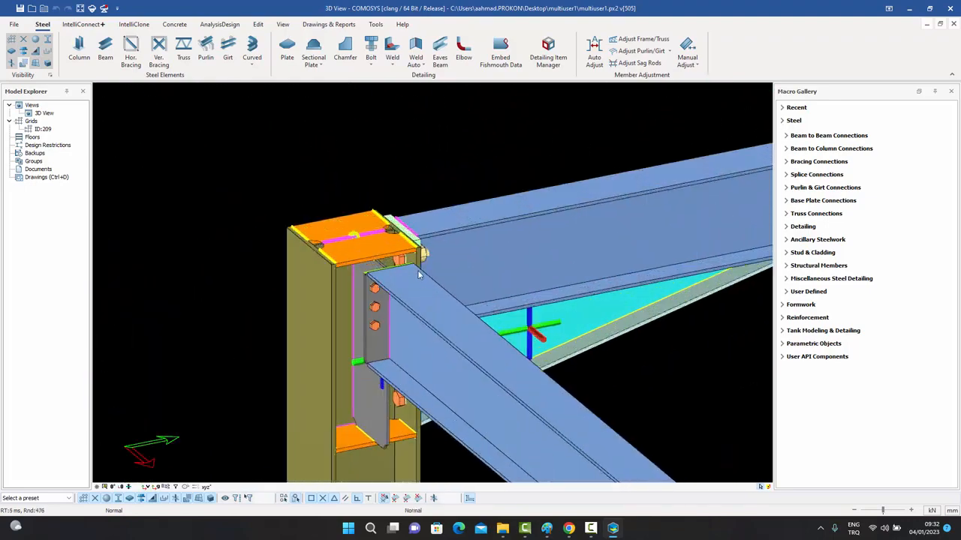
pyautogui.scroll(-8, 419, 277)
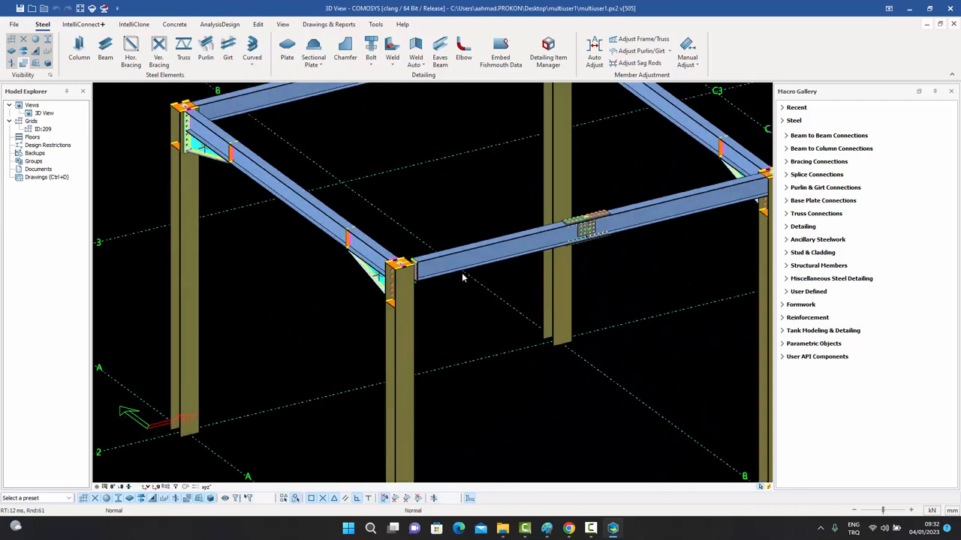
pyautogui.moveTo(462, 274); pyautogui.dragTo(496, 353, button='middle')
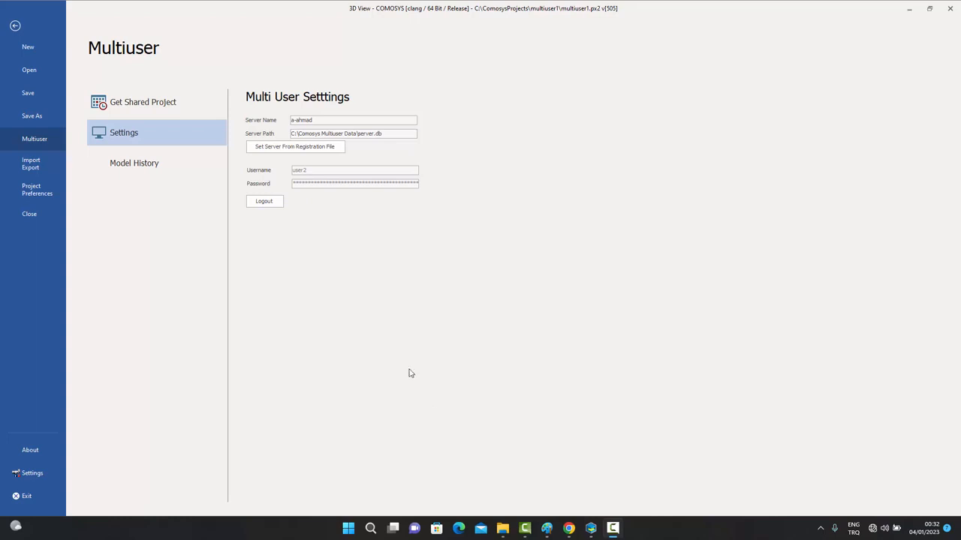
# Check the Server Name and Server Path fields in Multiuser Settings.
pyautogui.click(310, 120)
pyautogui.click(319, 133)
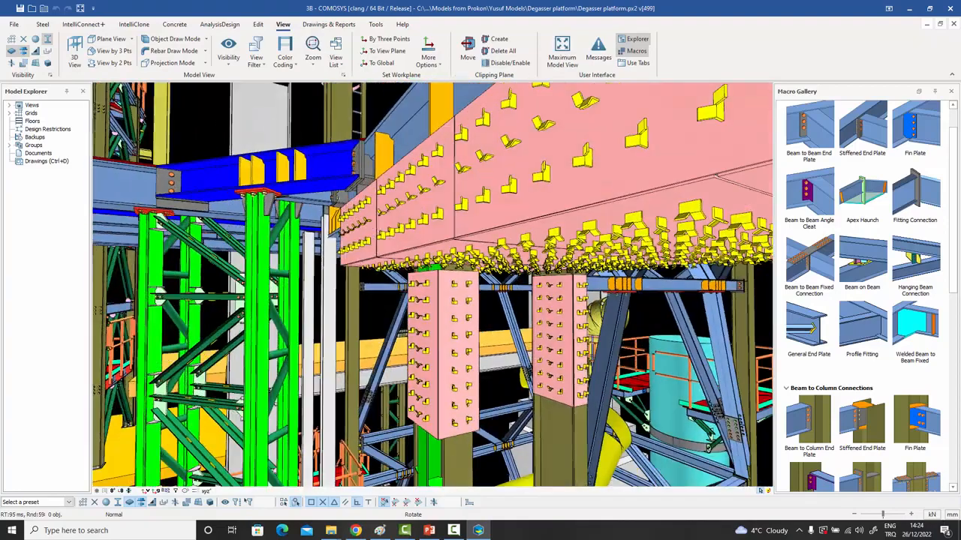
pyautogui.moveTo(347, 247); pyautogui.dragTo(354, 249, button='middle')
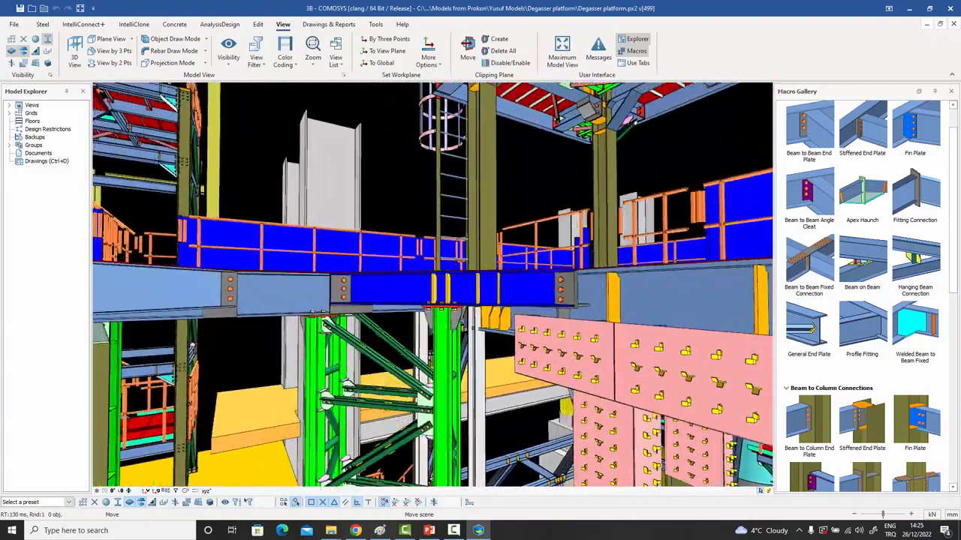
pyautogui.moveTo(600, 405); pyautogui.dragTo(657, 379, button='middle')
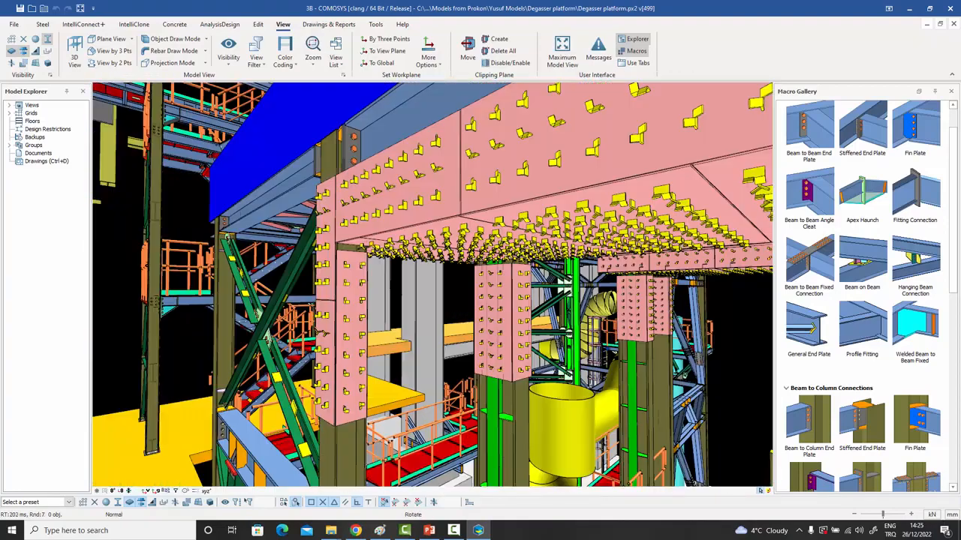